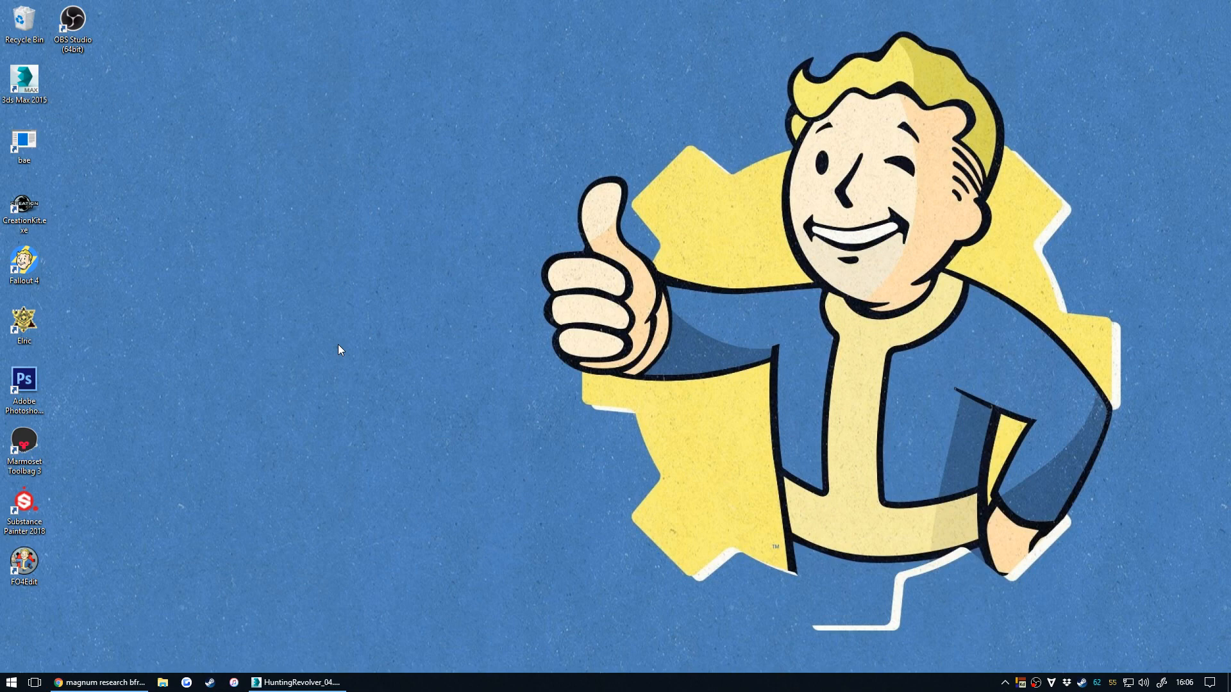
# Launch the Creation Kit from the desktop.
pyautogui.doubleClick(36, 210)
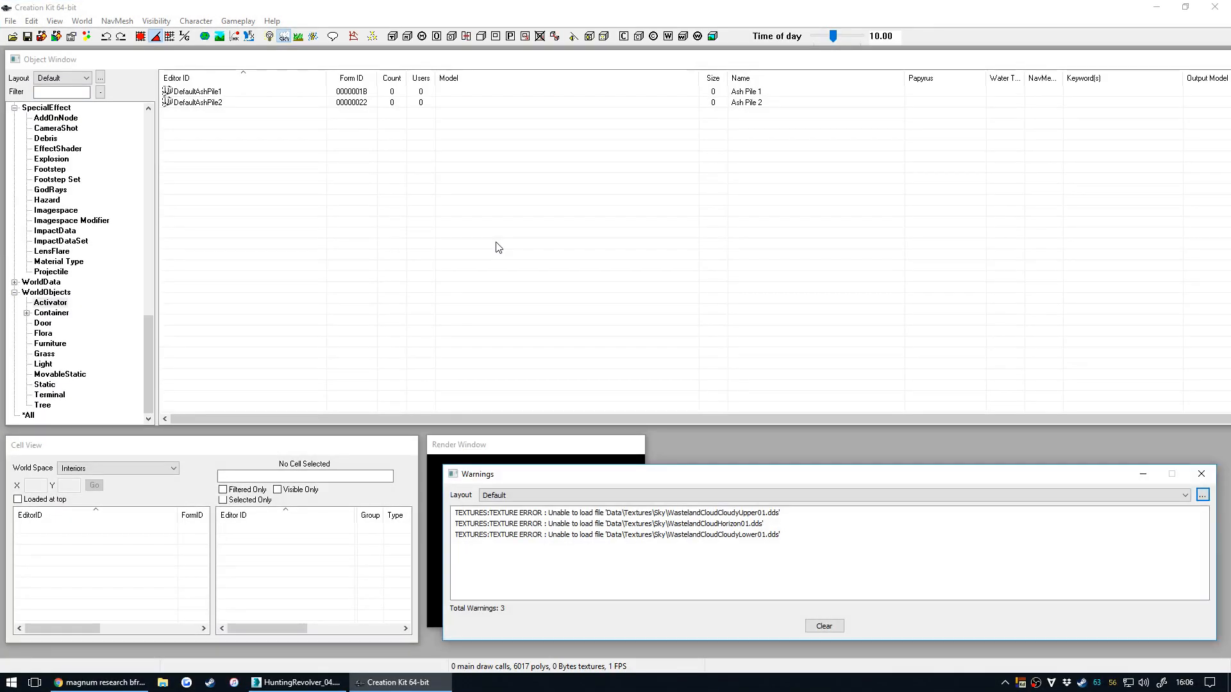
pyautogui.moveTo(311, 424)
pyautogui.mouseDown()
pyautogui.moveTo(323, 437)
pyautogui.moveTo(324, 423)
pyautogui.mouseUp()
pyautogui.click(476, 416)
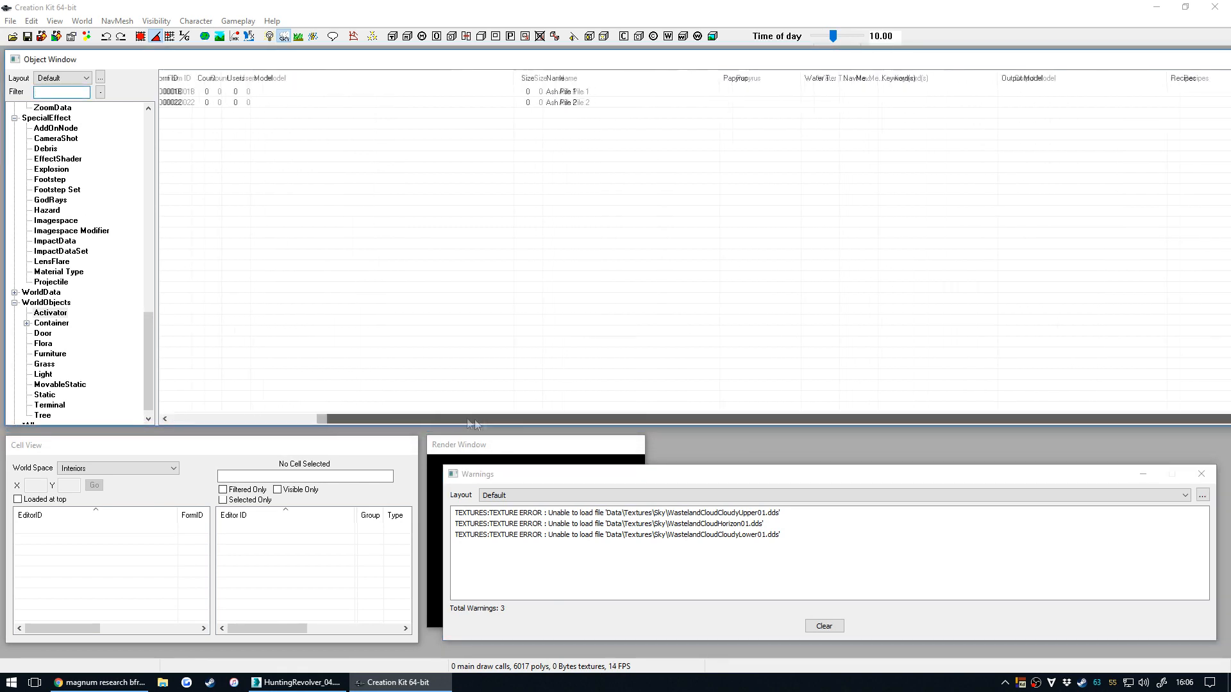
pyautogui.moveTo(476, 417); pyautogui.dragTo(270, 417)
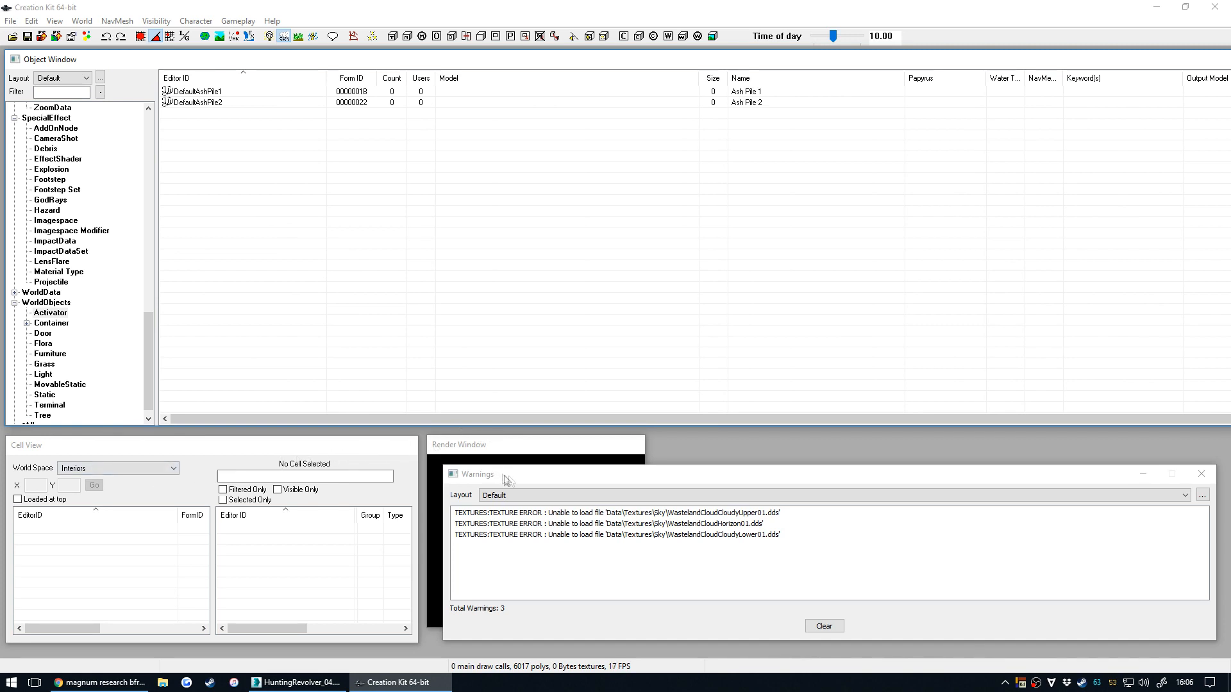
pyautogui.click(292, 425)
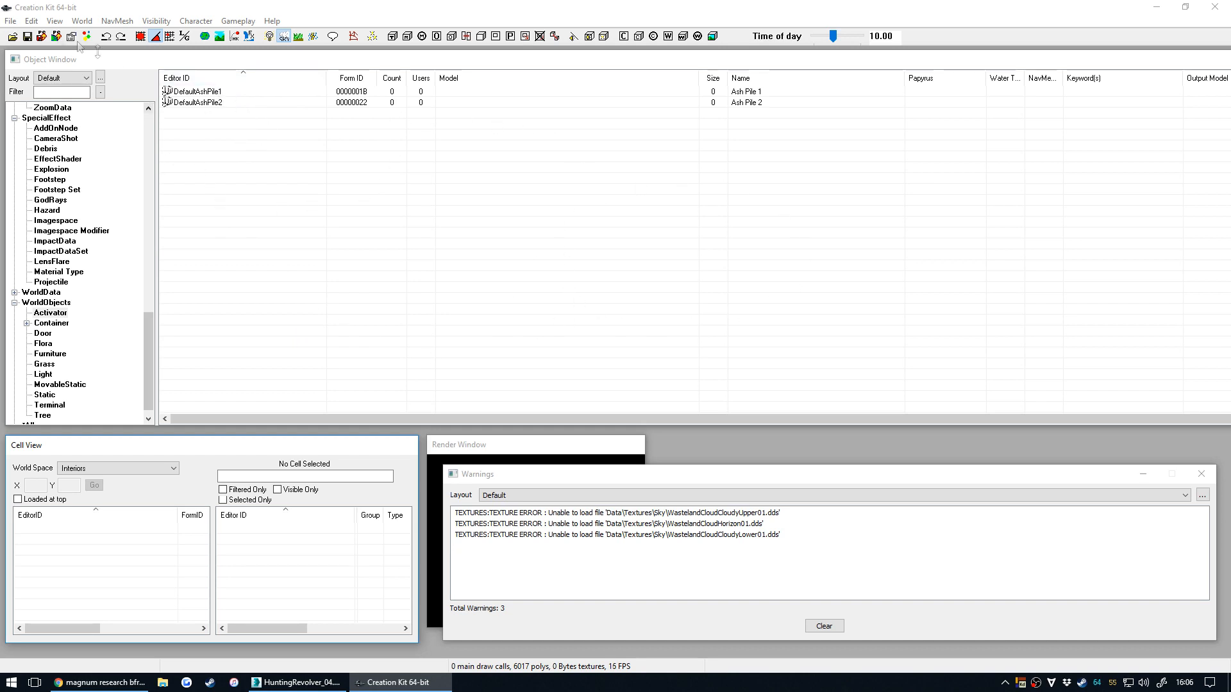
# Load the Fallout4.esm master file, requesting it as the active file.
pyautogui.click(11, 21)
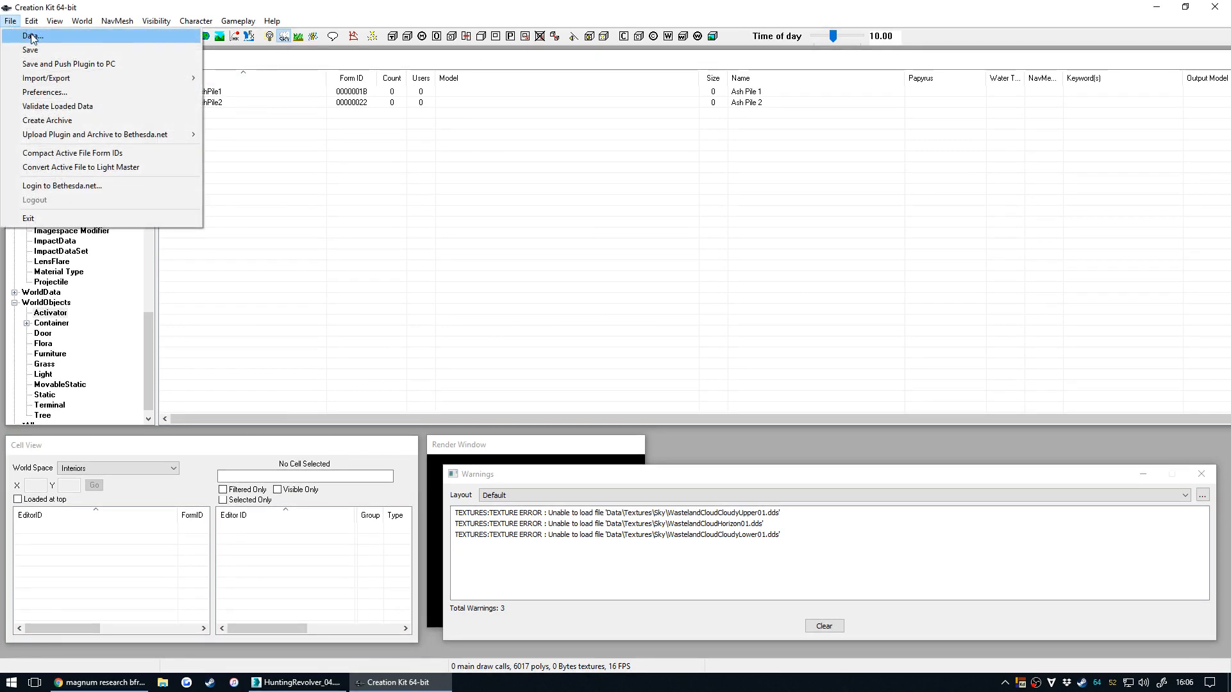
pyautogui.click(28, 36)
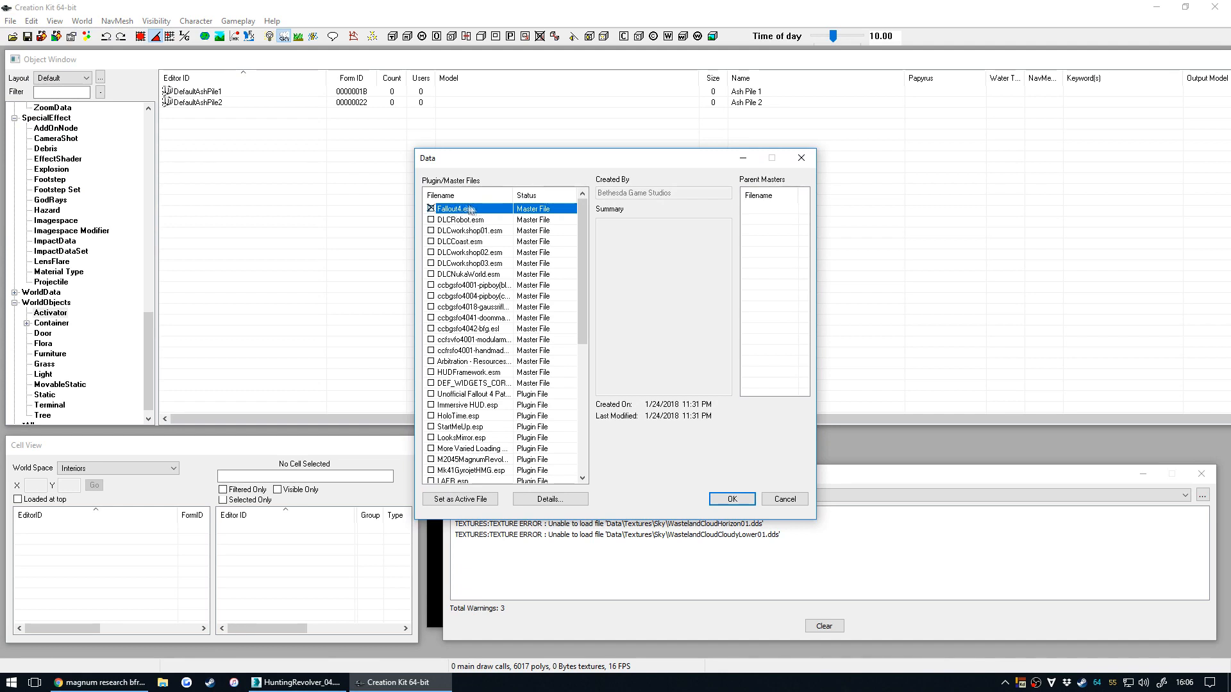
pyautogui.click(461, 498)
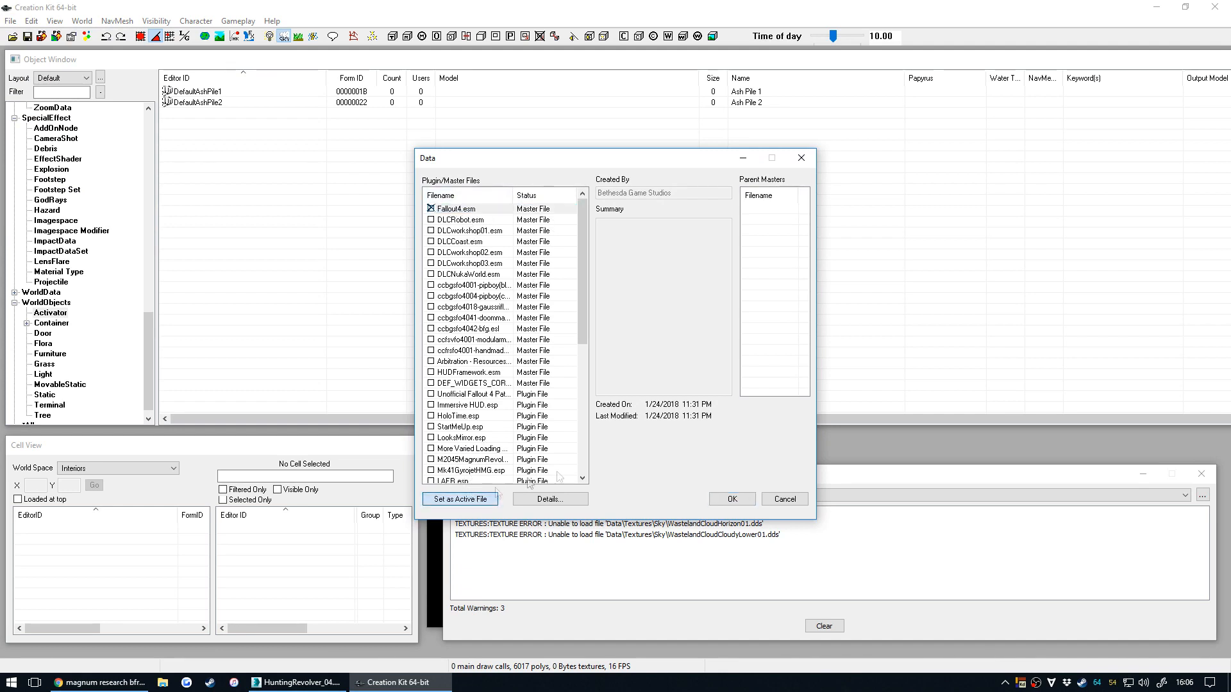
pyautogui.click(724, 503)
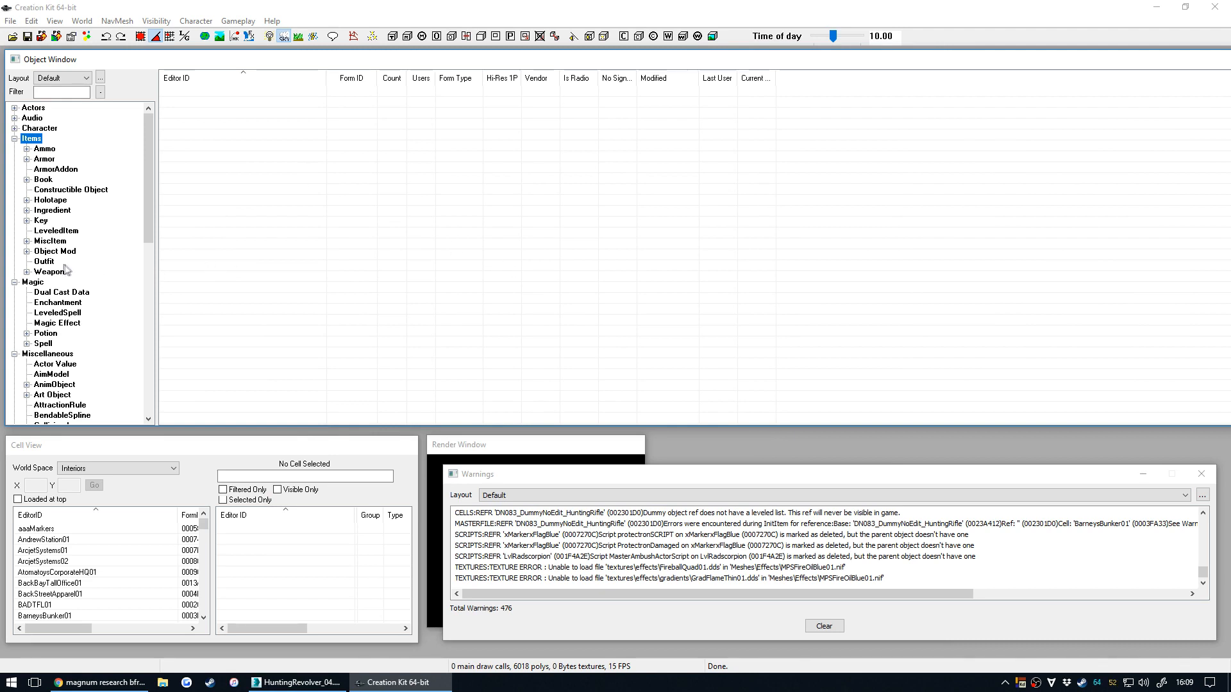
# List the Weapon items and preview the 44 revolver's 3D model, closing the preview when finished.
pyautogui.click(48, 273)
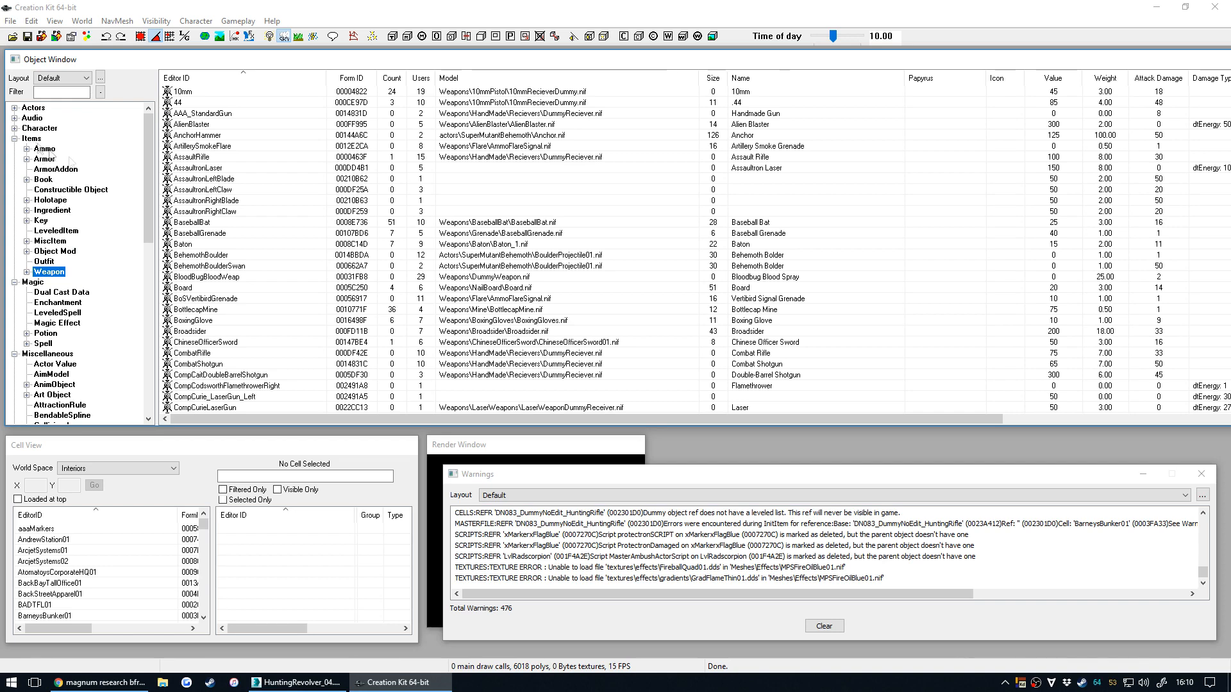
pyautogui.rightClick(187, 102)
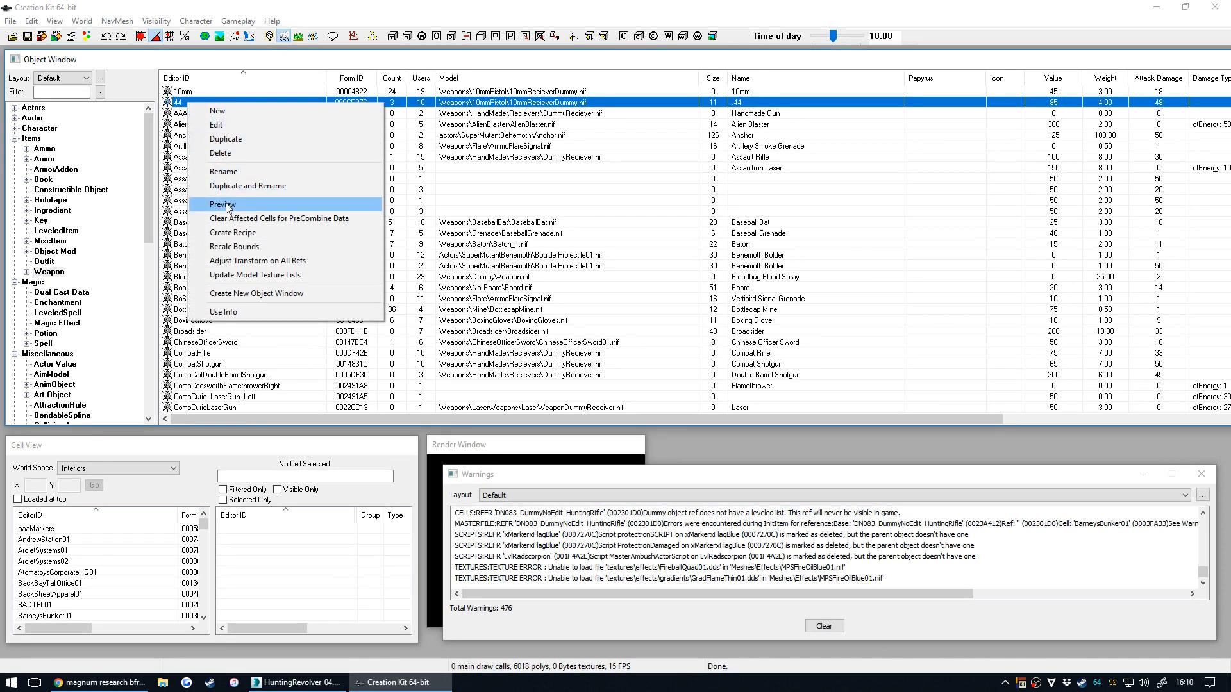
pyautogui.click(223, 204)
pyautogui.moveTo(565, 128); pyautogui.dragTo(609, 268)
pyautogui.rightClick(204, 102)
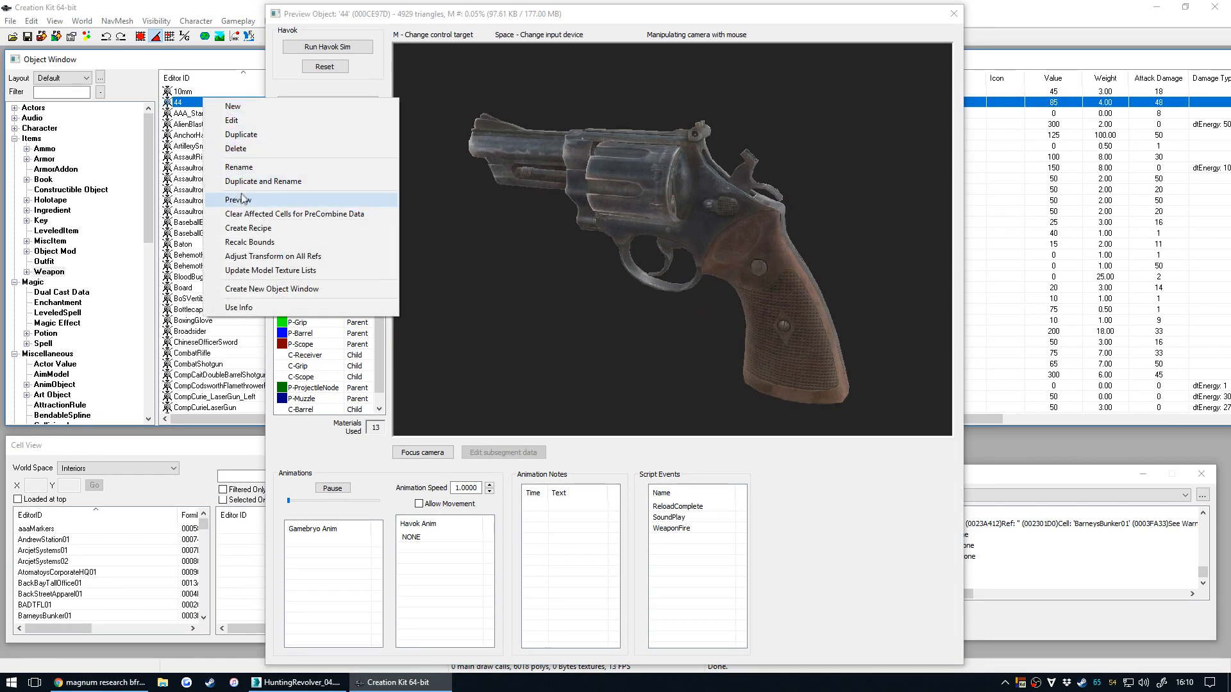
pyautogui.click(247, 203)
pyautogui.moveTo(705, 282); pyautogui.dragTo(618, 298)
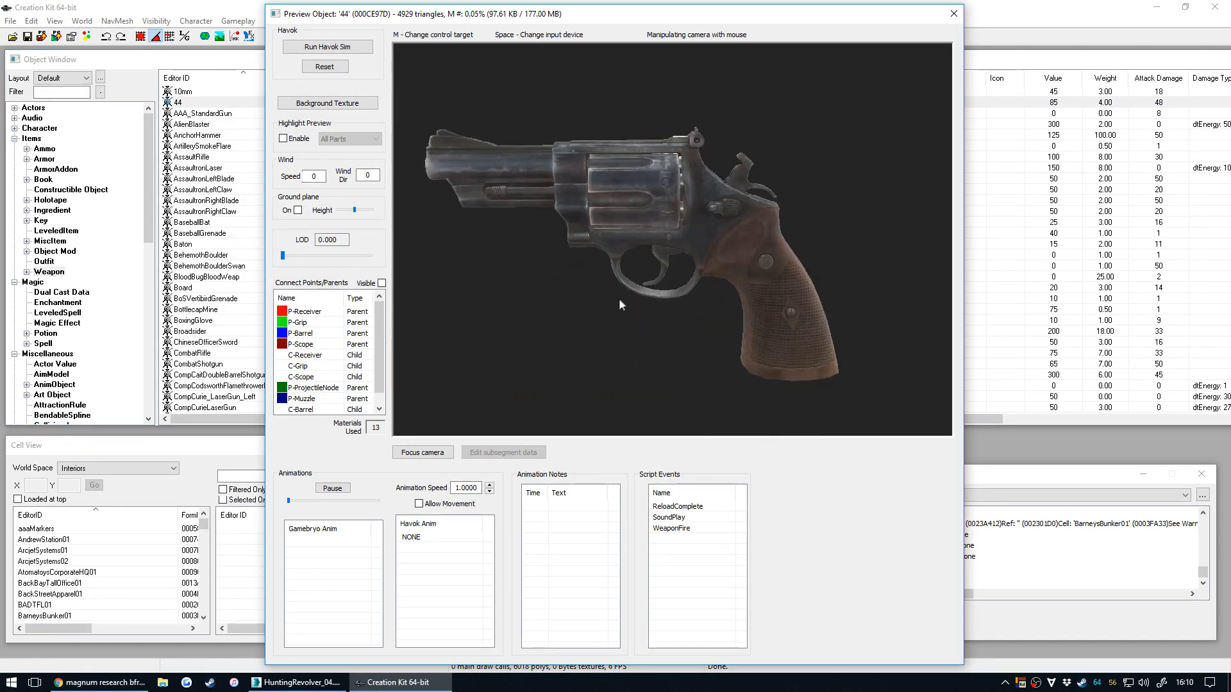
pyautogui.click(953, 13)
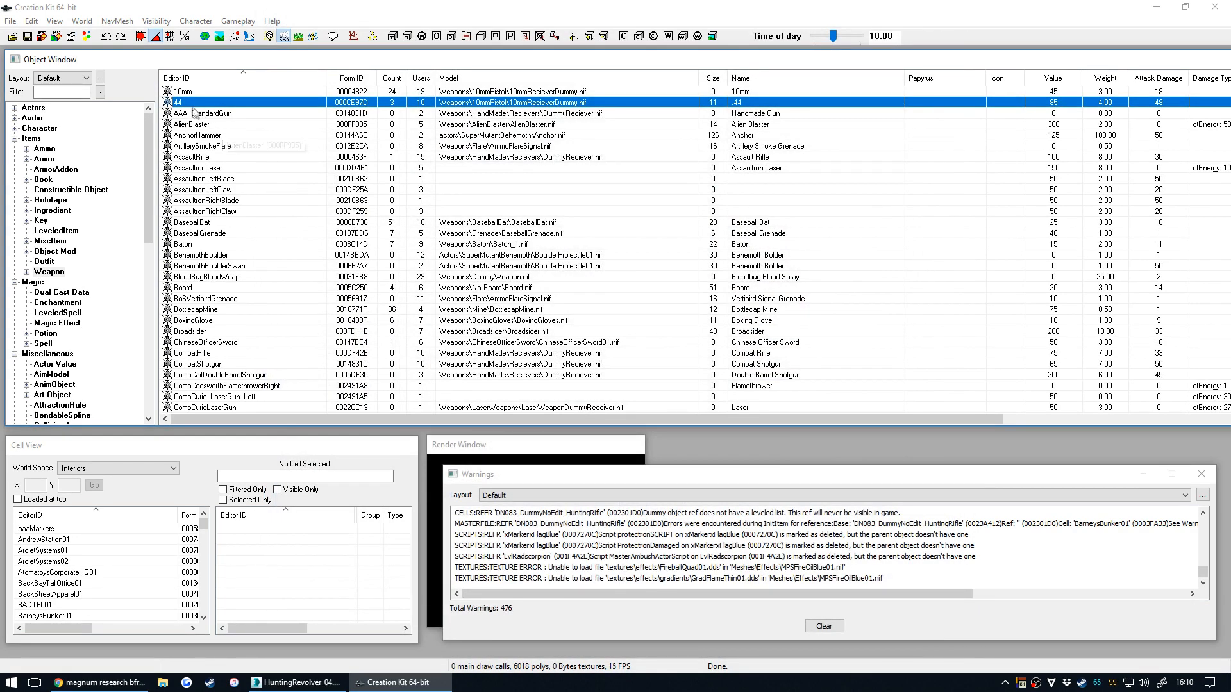
# Duplicate the 44 weapon and give the copy the ID HuntingRevolver and the name Hunting Revolver.
pyautogui.rightClick(239, 103)
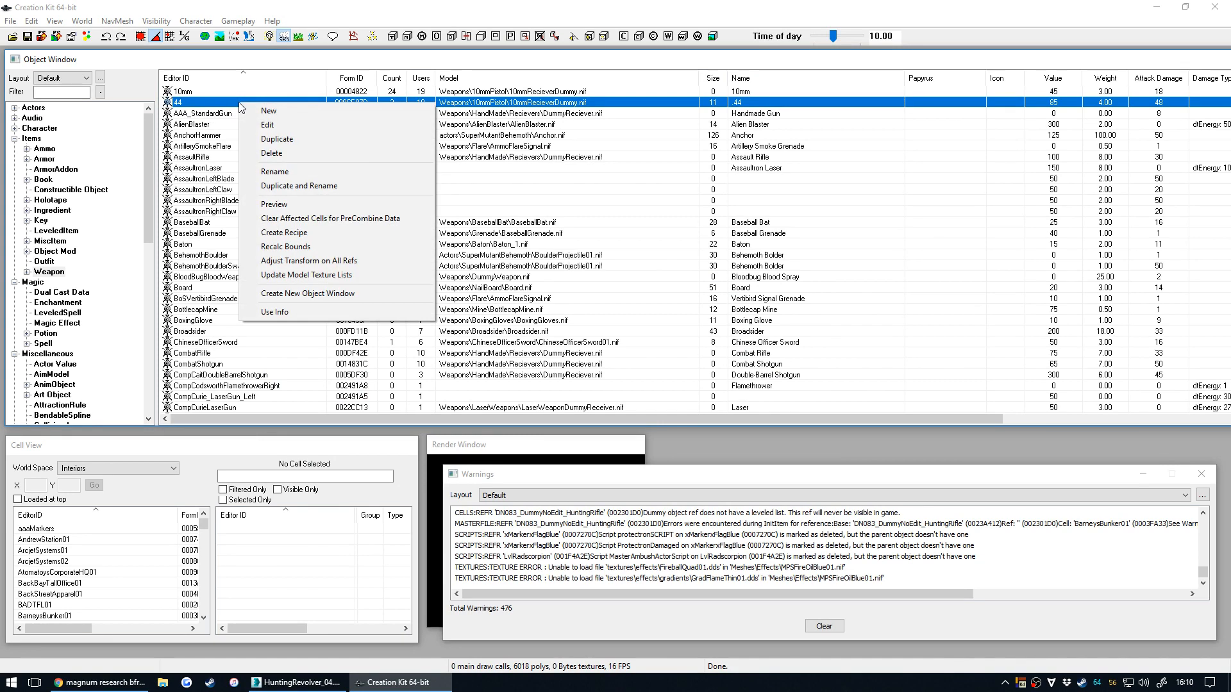
pyautogui.click(276, 140)
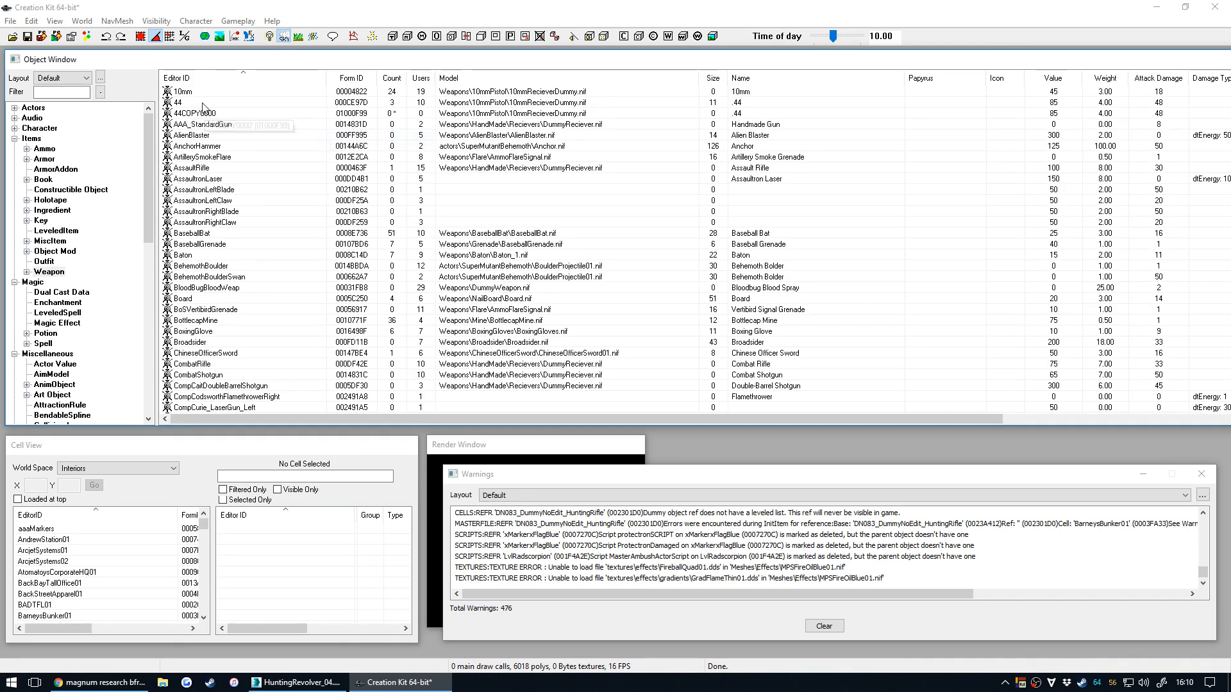
pyautogui.click(200, 116)
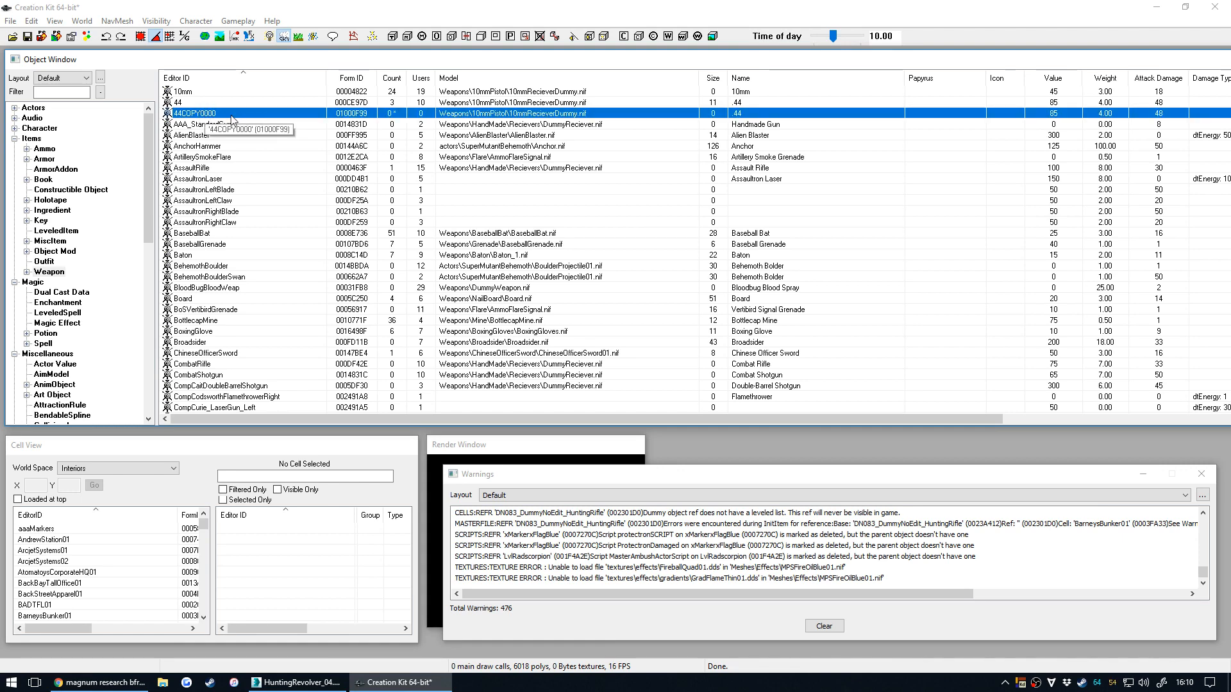
pyautogui.rightClick(226, 119)
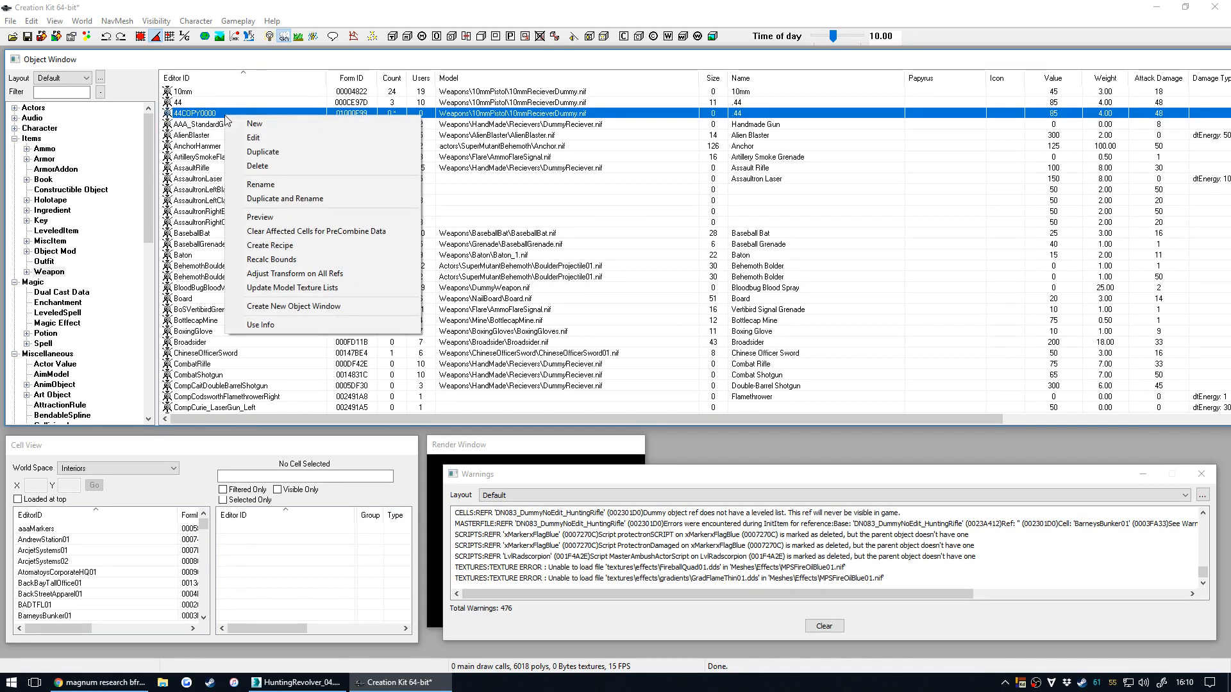
pyautogui.click(270, 137)
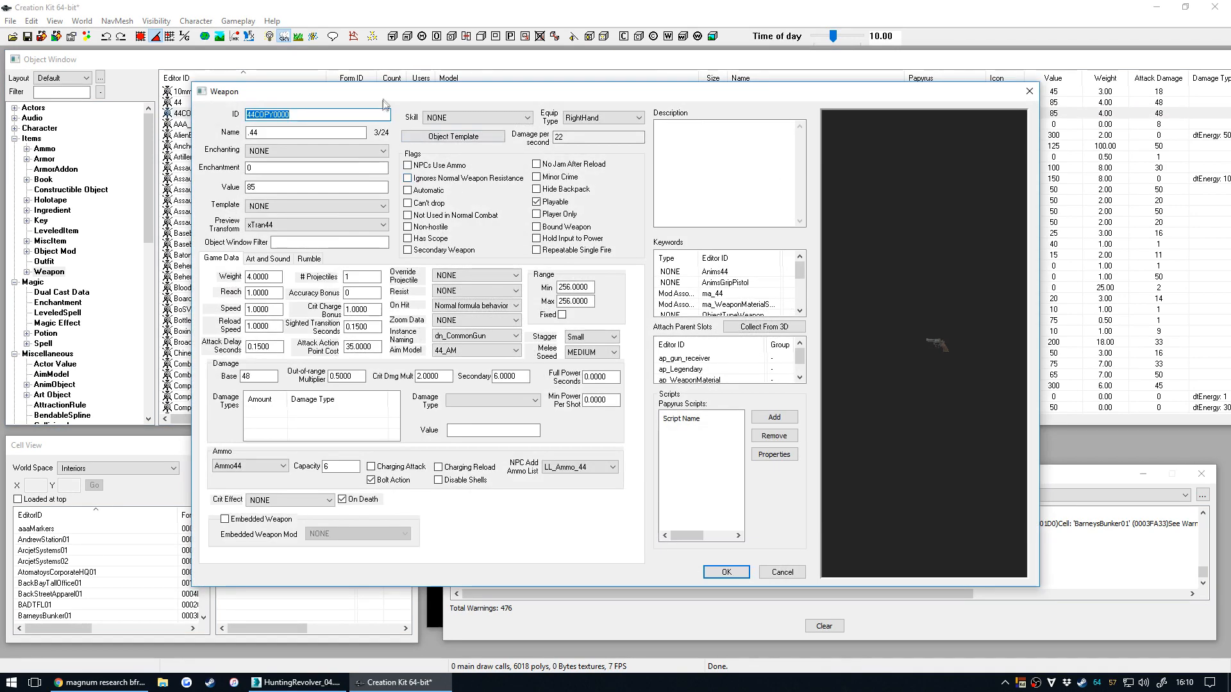
pyautogui.write('Huntingrevolver')
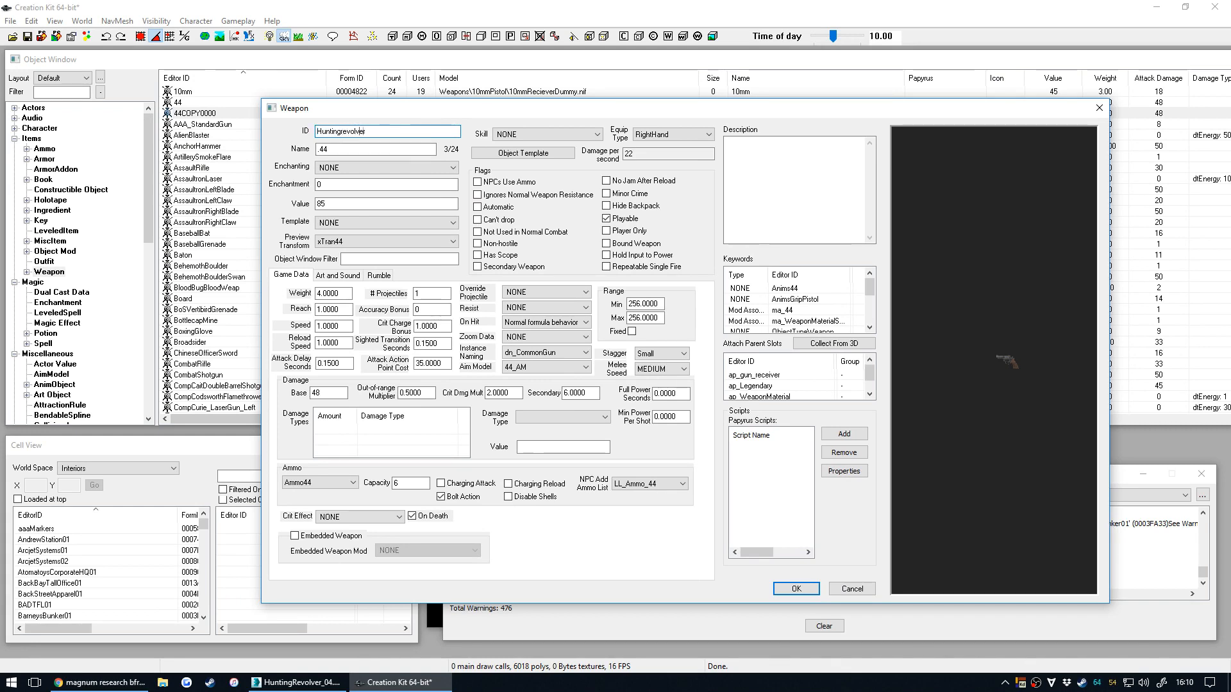
pyautogui.press('Tab')
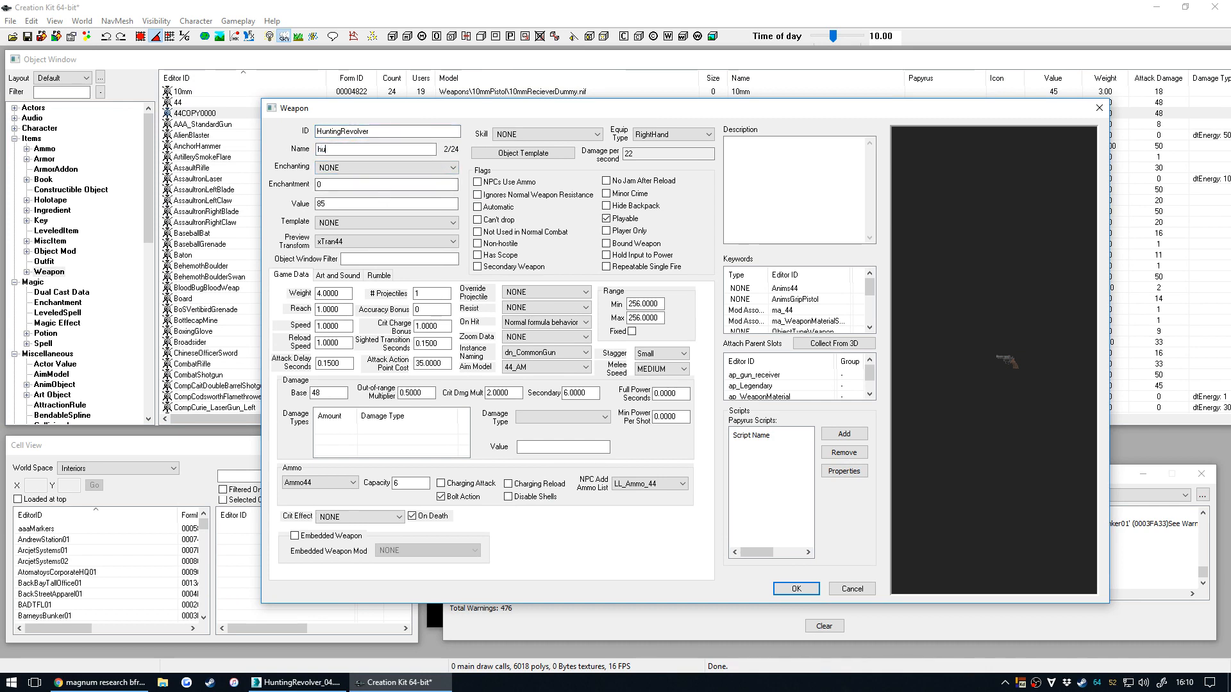
pyautogui.write('hunting Revolve')
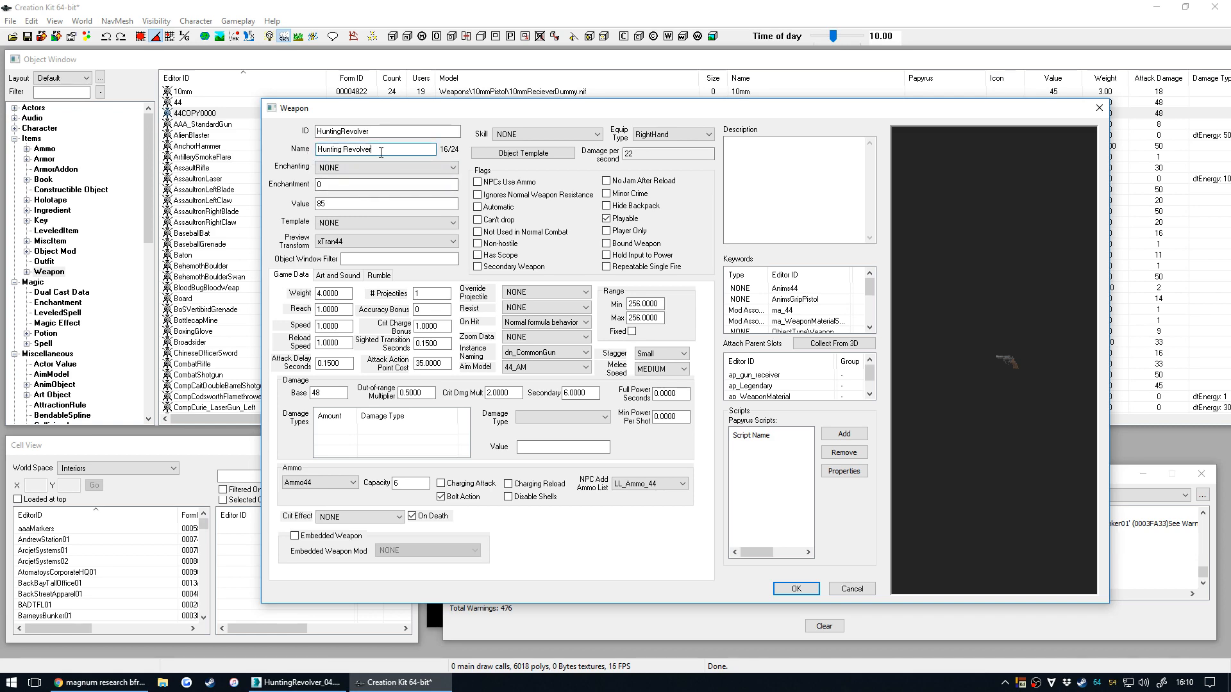
# Examine the Hunting Revolver's preview model and its speed, reload speed and base damage settings.
pyautogui.moveTo(572, 110); pyautogui.dragTo(546, 104)
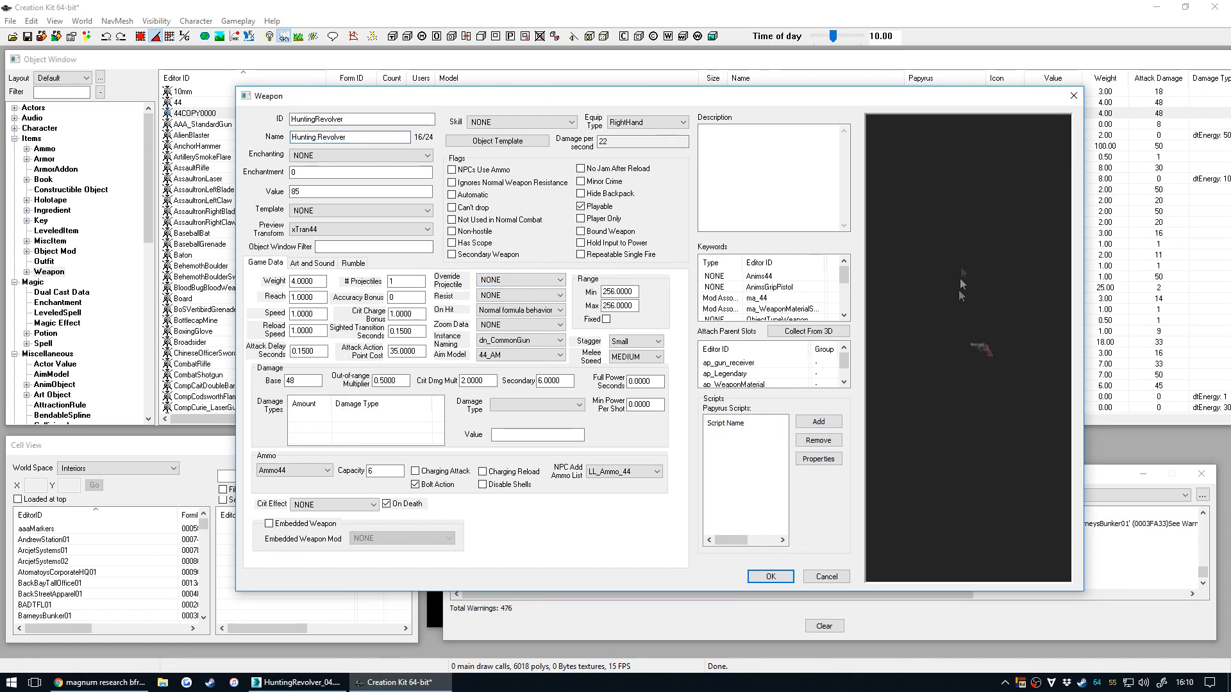
pyautogui.scroll(3, 985, 368)
pyautogui.moveTo(984, 363); pyautogui.dragTo(890, 428)
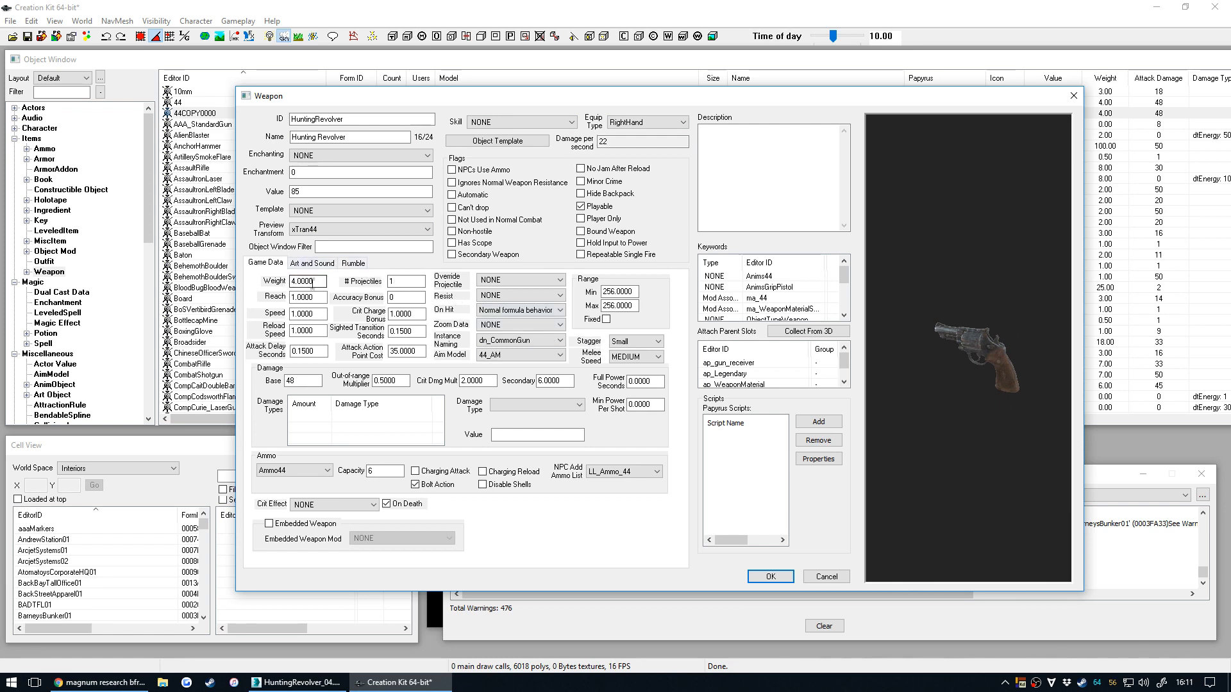
pyautogui.click(308, 315)
pyautogui.moveTo(321, 314); pyautogui.dragTo(290, 330)
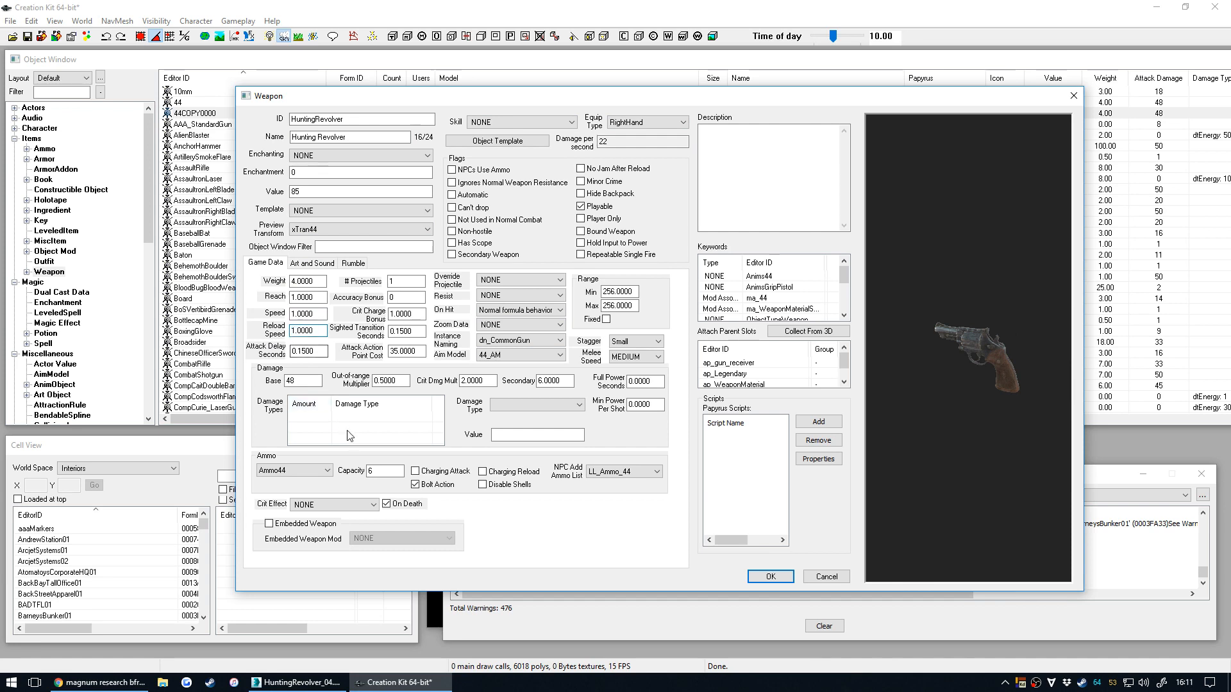
pyautogui.doubleClick(296, 380)
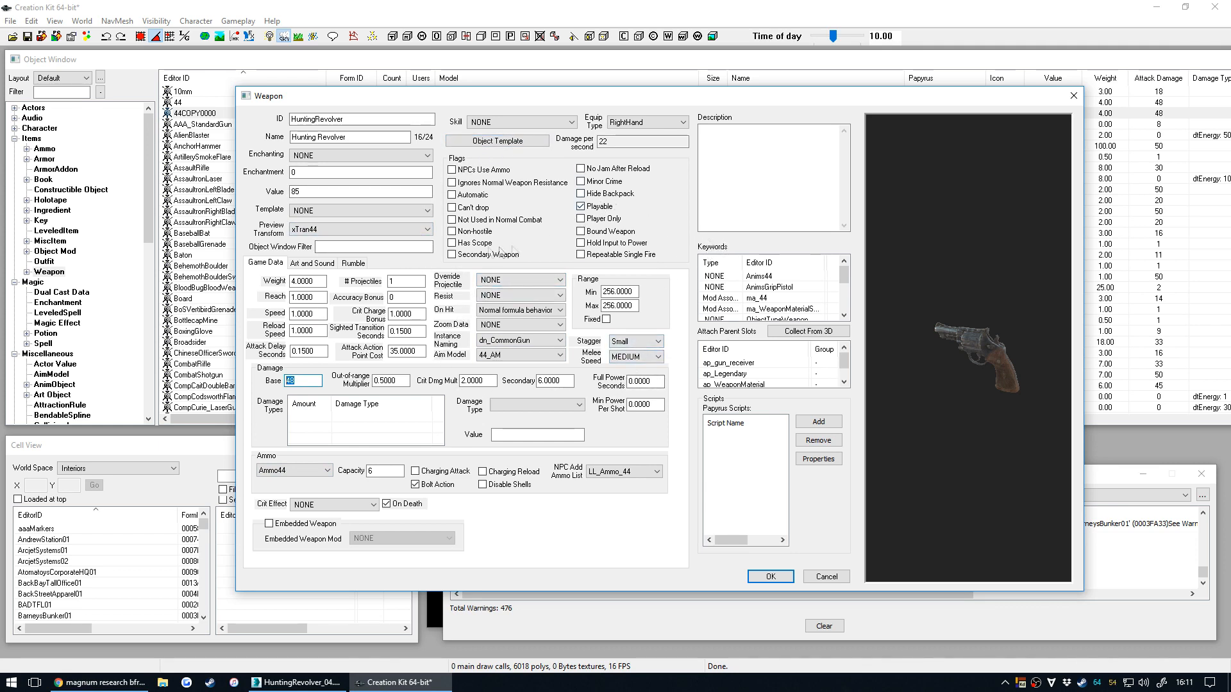
# Review the weapon's art and sound settings, checking the file path of its model.
pyautogui.click(312, 263)
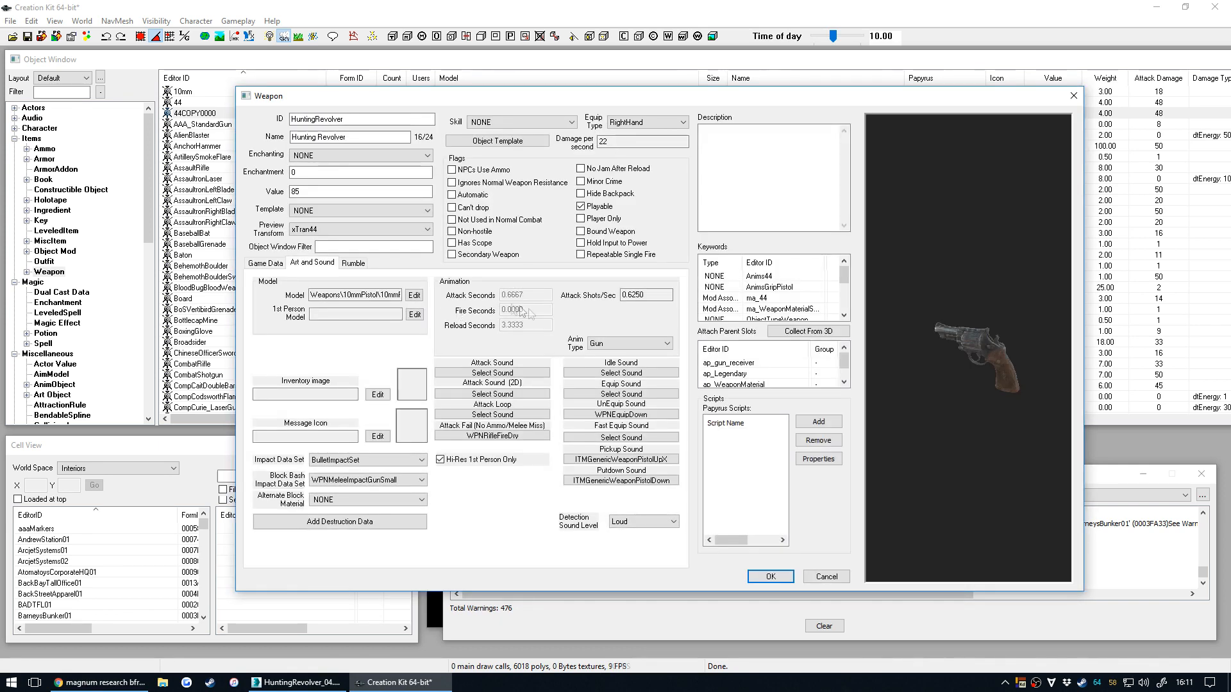
pyautogui.doubleClick(346, 295)
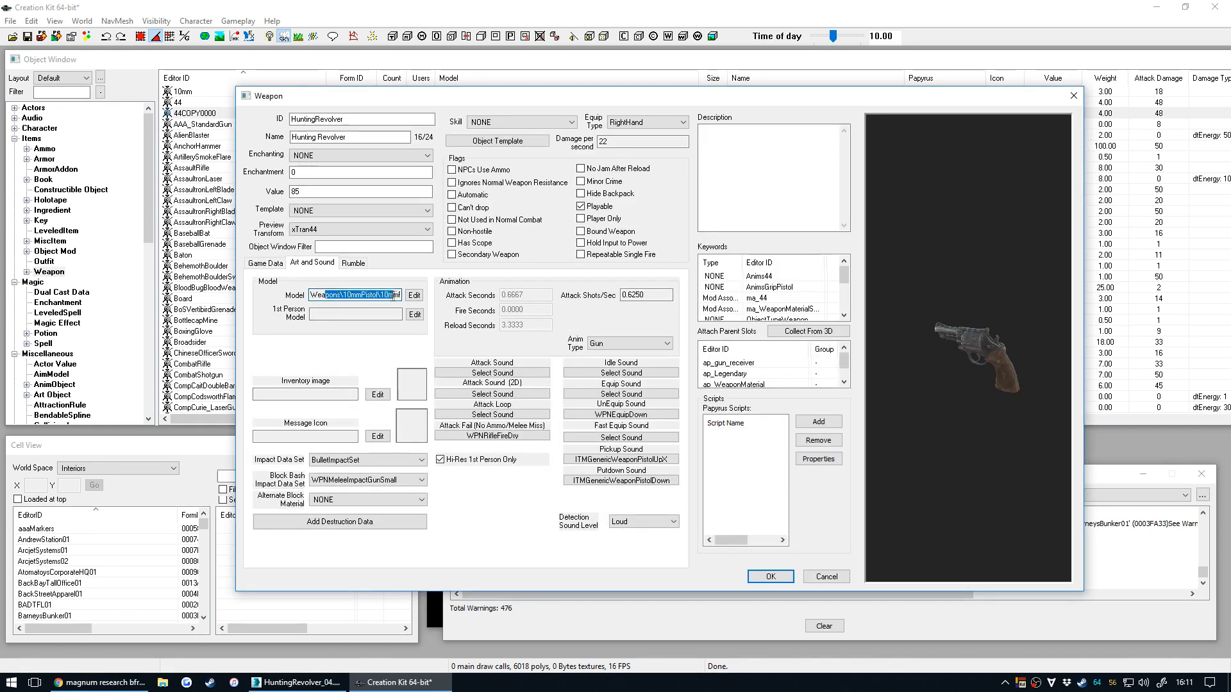
pyautogui.click(347, 294)
pyautogui.moveTo(389, 295); pyautogui.dragTo(403, 295)
pyautogui.click(376, 295)
pyautogui.doubleClick(343, 295)
pyautogui.click(341, 295)
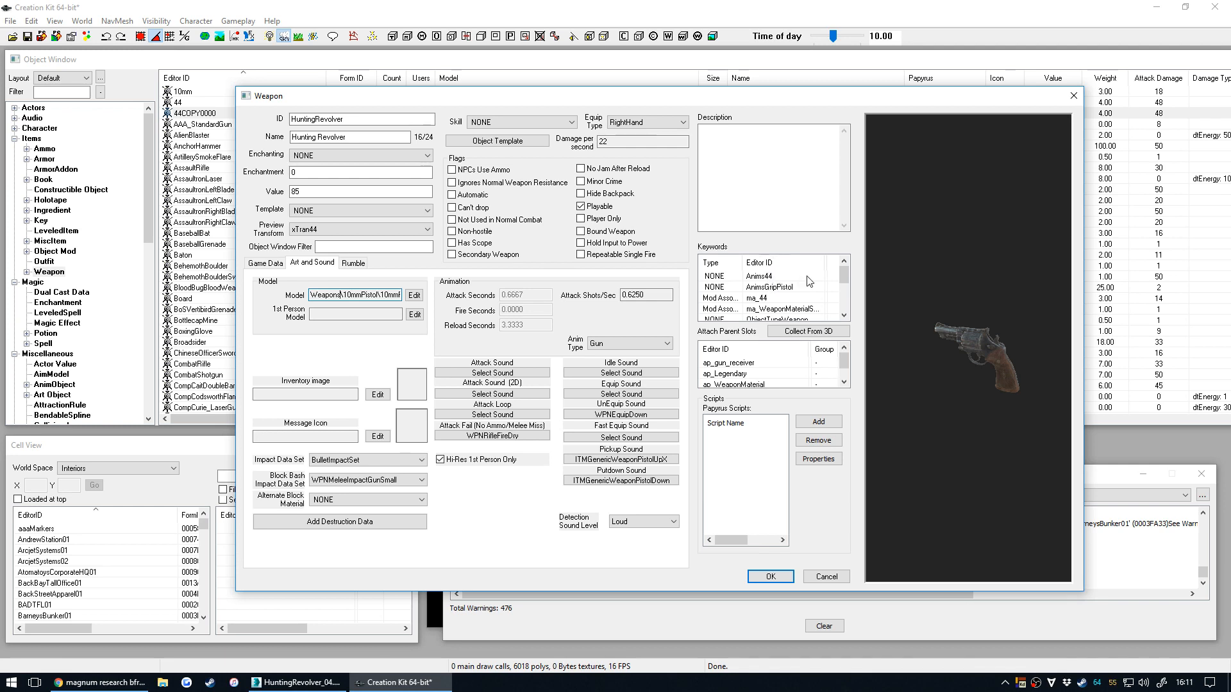
# Examine the weapon's keywords, especially the ma_44 mod association and the s_40_PistolFortyFour sound keyword, and return to the game data.
pyautogui.moveTo(843, 274); pyautogui.dragTo(844, 290)
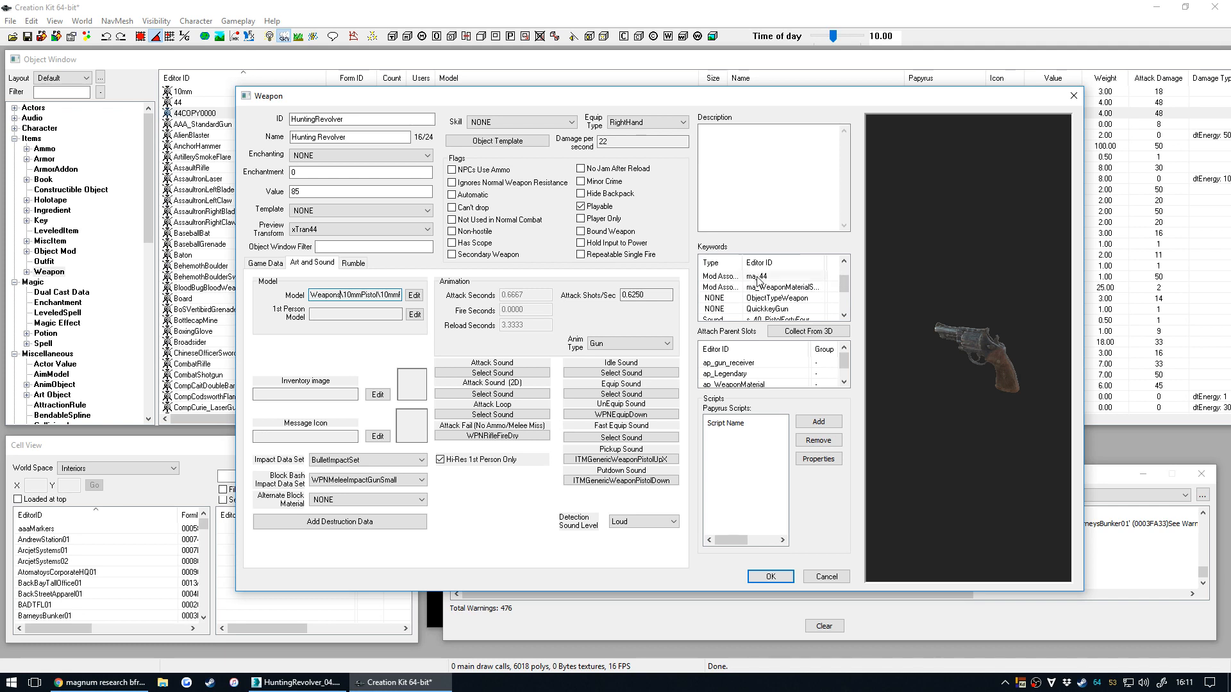
pyautogui.click(757, 278)
pyautogui.moveTo(743, 264); pyautogui.dragTo(758, 264)
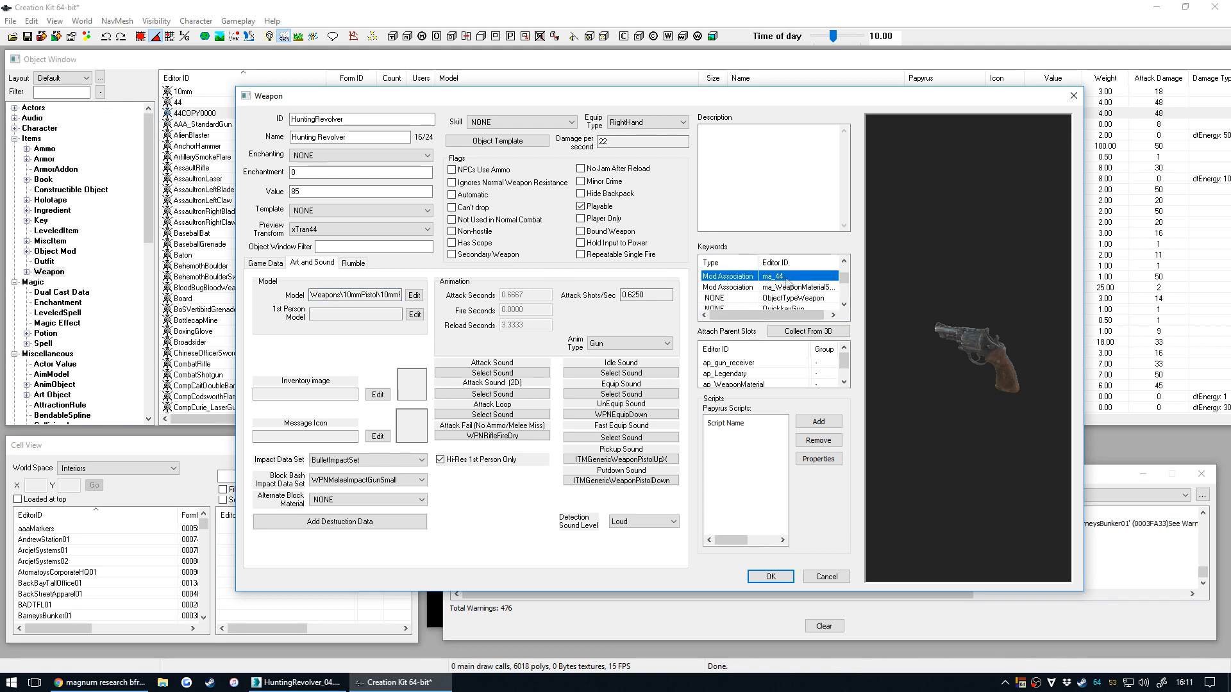
pyautogui.click(934, 311)
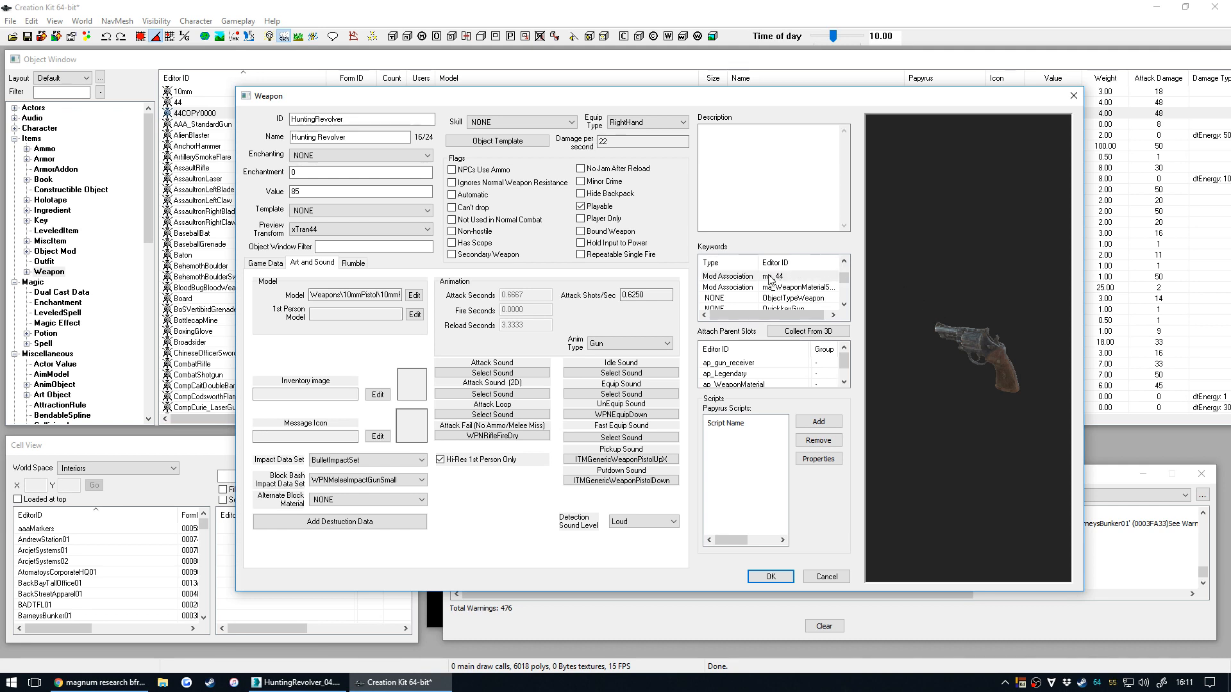
pyautogui.click(790, 278)
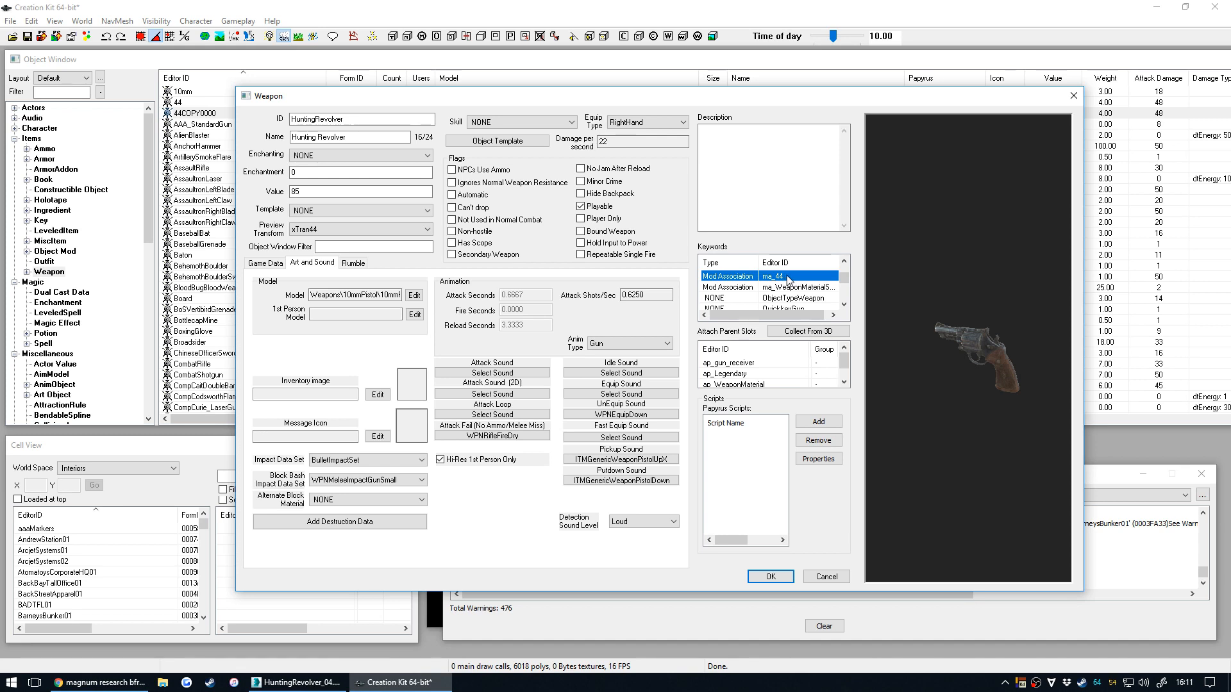
pyautogui.moveTo(844, 277); pyautogui.dragTo(845, 295)
pyautogui.click(783, 277)
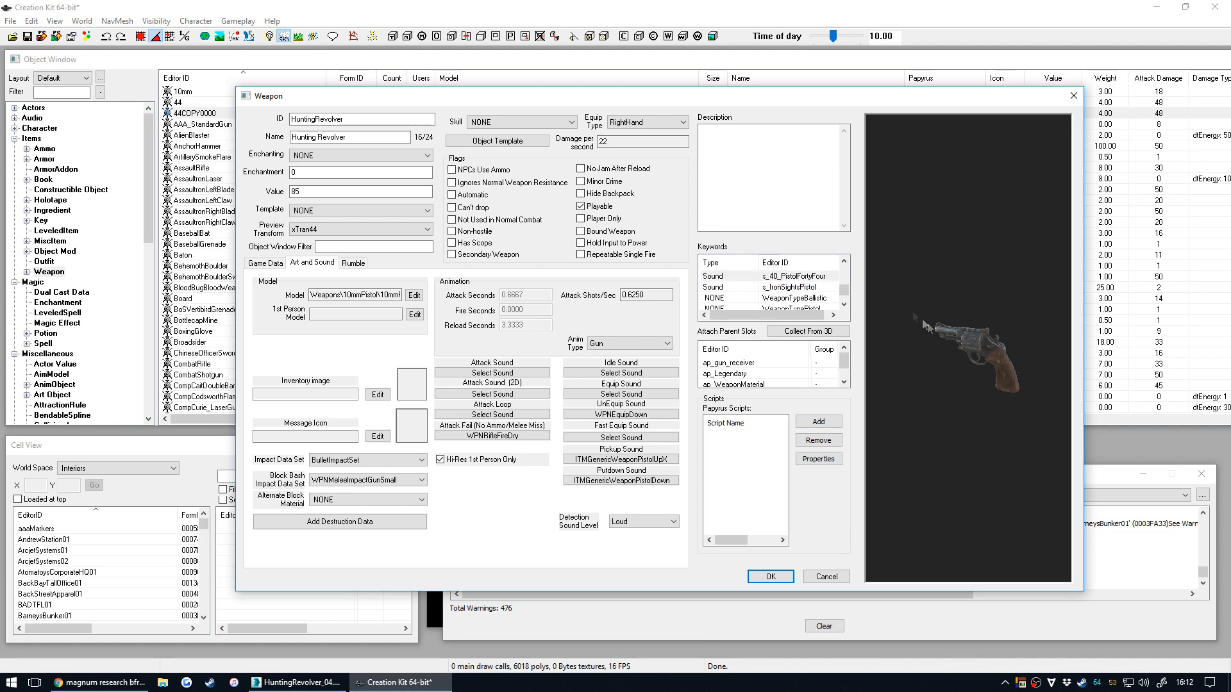
pyautogui.click(788, 277)
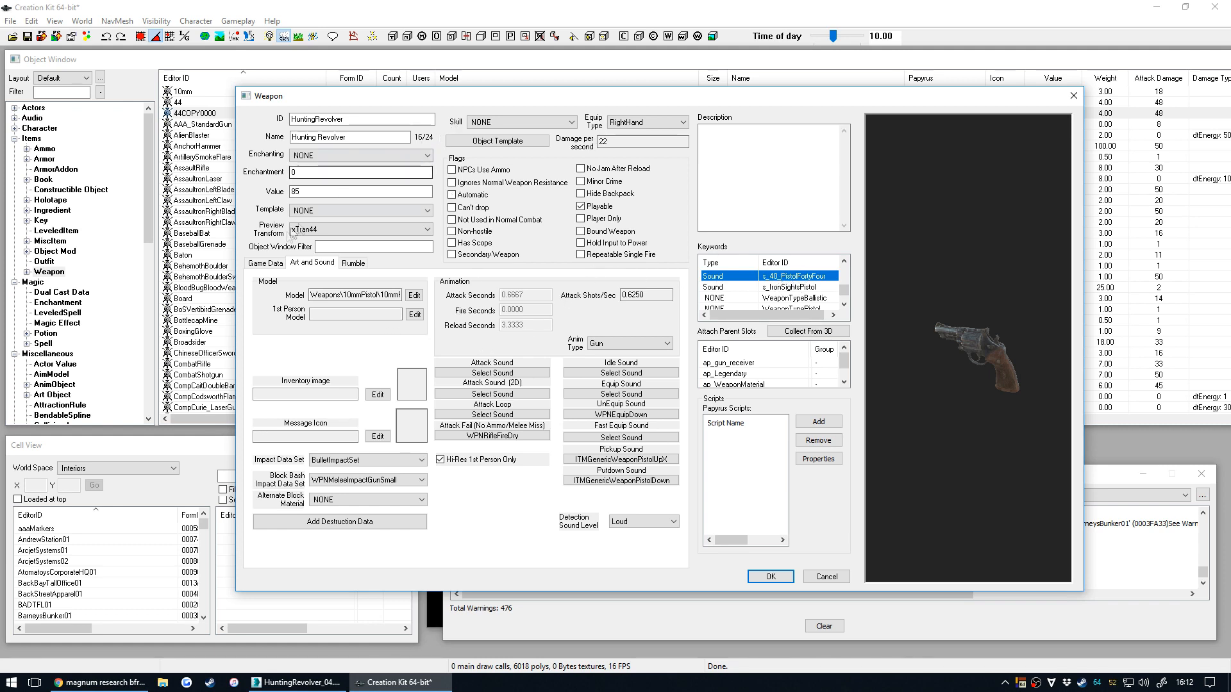
pyautogui.click(265, 263)
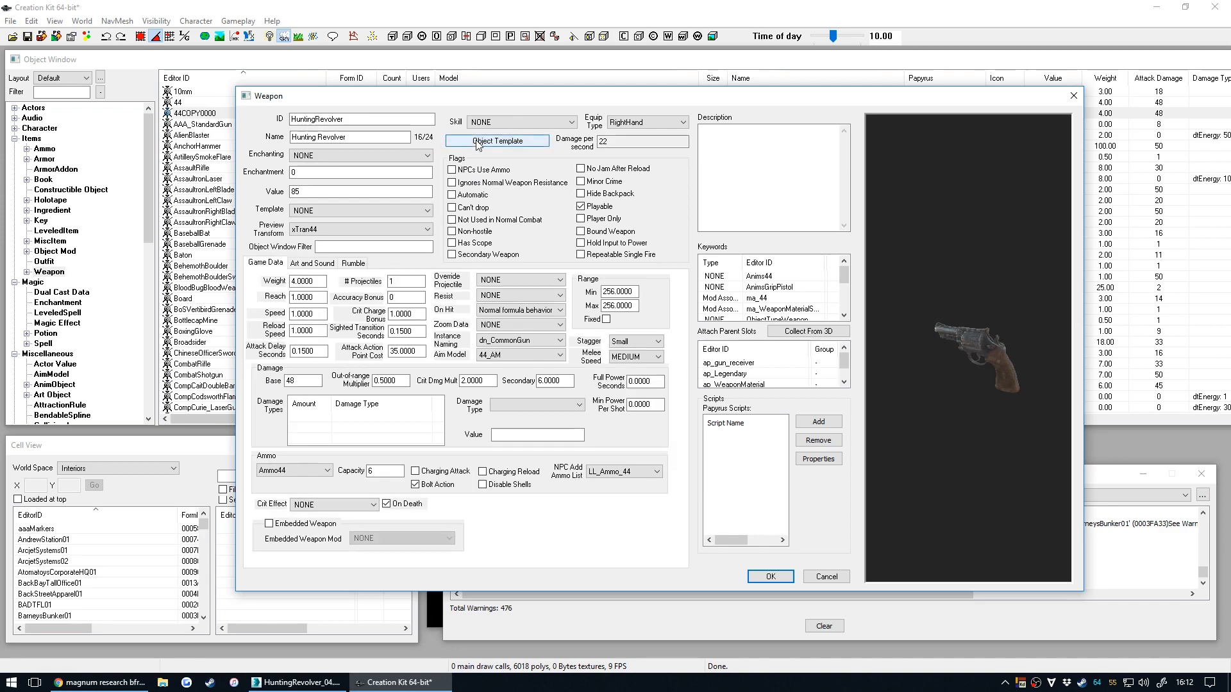
# Open the Hunting Revolver's object template and try mod_44_Grip_Better1 as the default item's grip modifier.
pyautogui.click(500, 142)
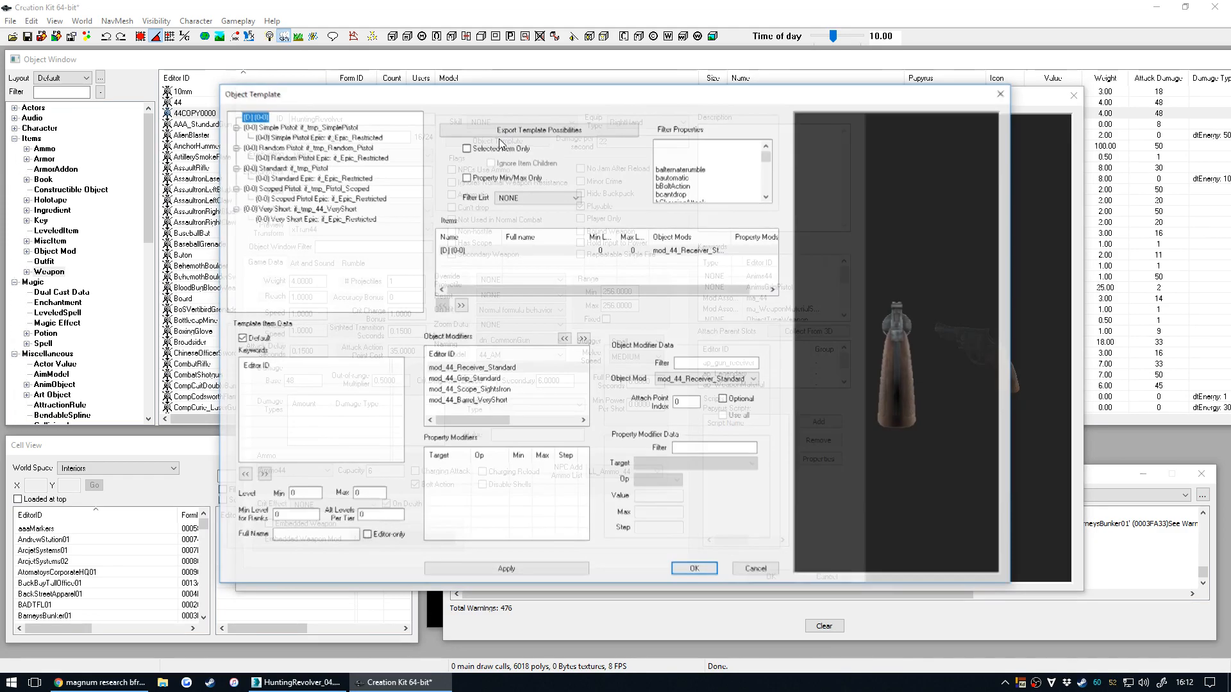
pyautogui.moveTo(506, 95); pyautogui.dragTo(573, 105)
pyautogui.moveTo(984, 389); pyautogui.dragTo(1065, 444)
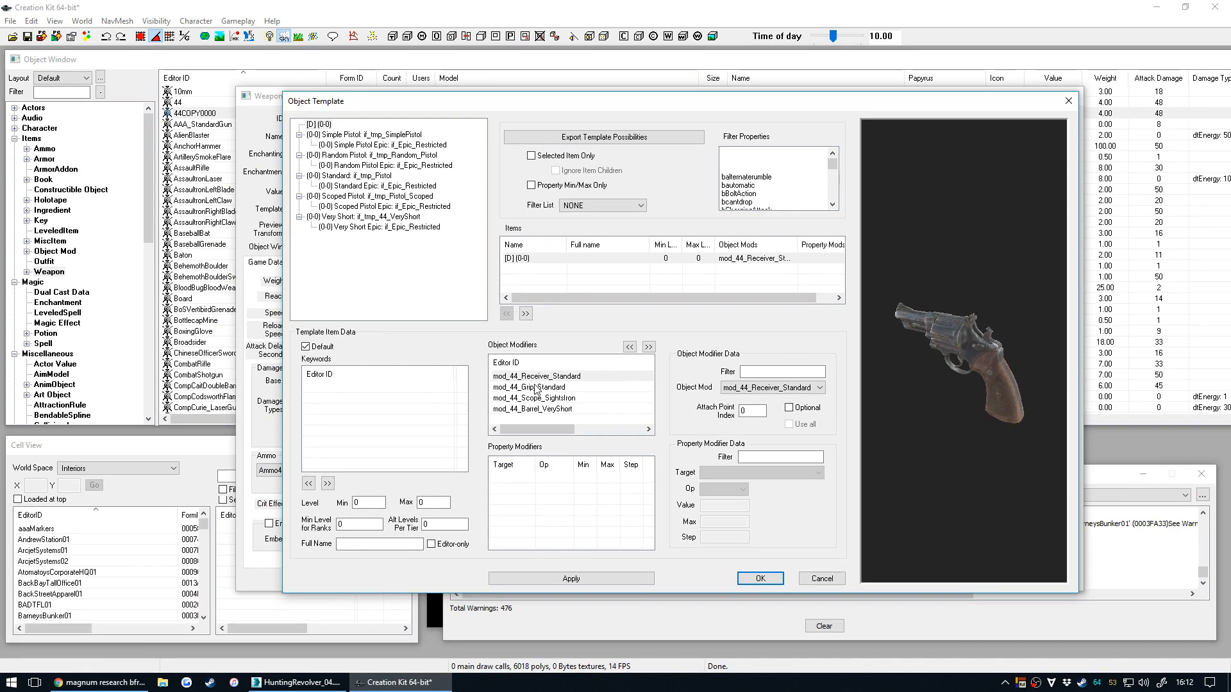
pyautogui.click(535, 388)
pyautogui.click(732, 388)
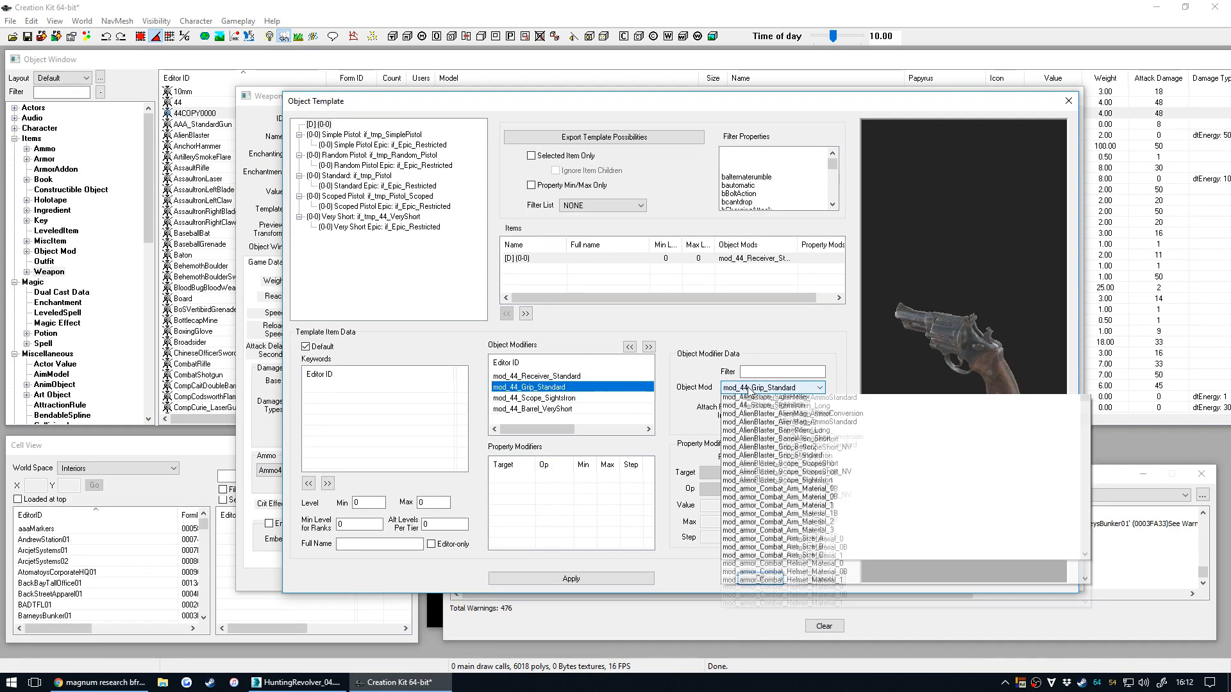
pyautogui.click(769, 433)
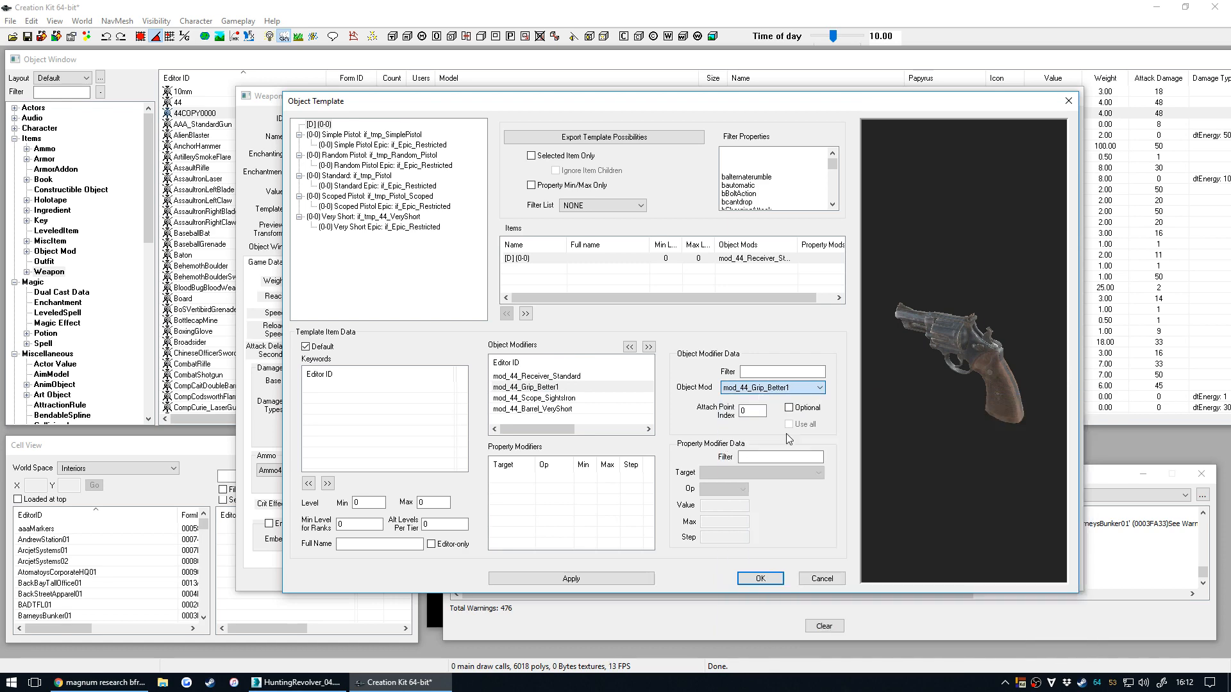
pyautogui.click(773, 388)
pyautogui.scroll(2, 789, 443)
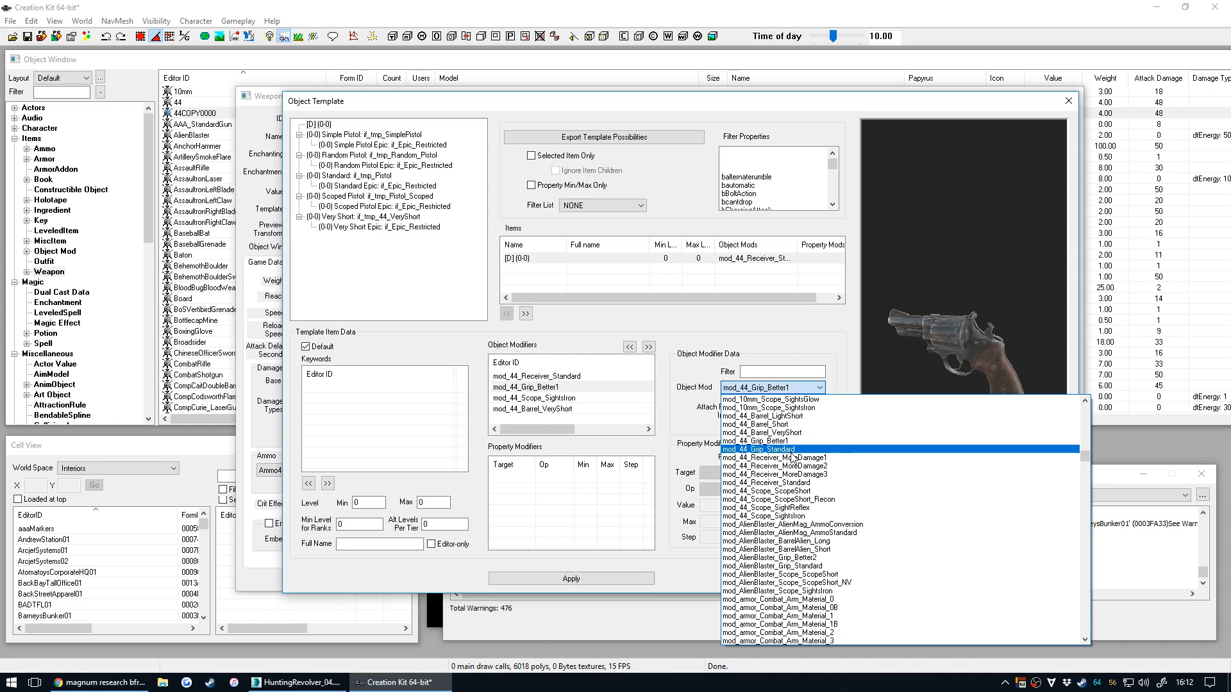
# Try mod_44_Barrel_LightShort as the barrel modifier in the default template item.
pyautogui.click(548, 411)
pyautogui.click(548, 409)
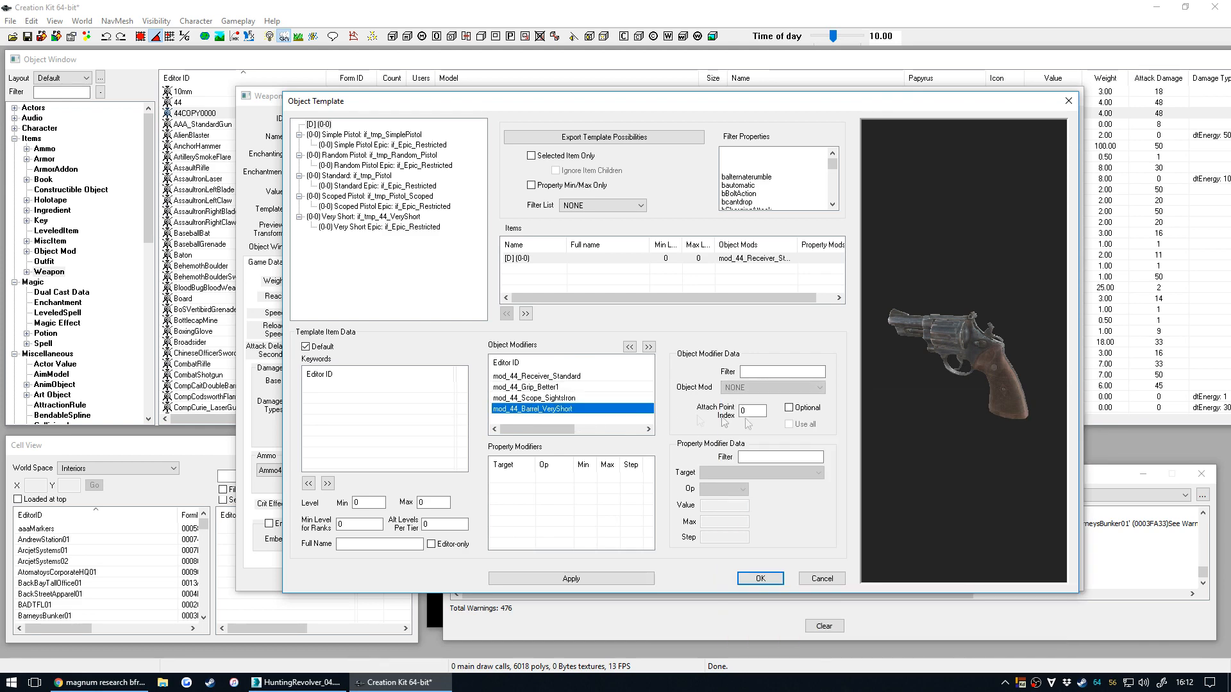
pyautogui.click(798, 389)
pyautogui.scroll(2, 800, 410)
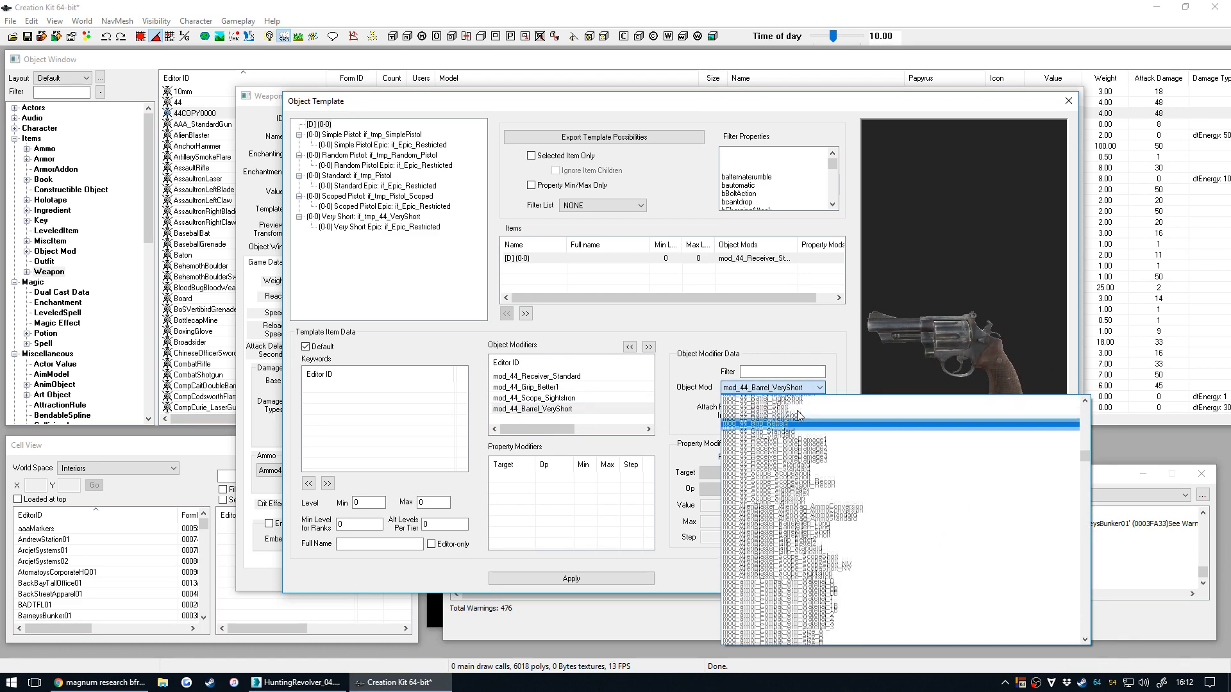
pyautogui.click(806, 428)
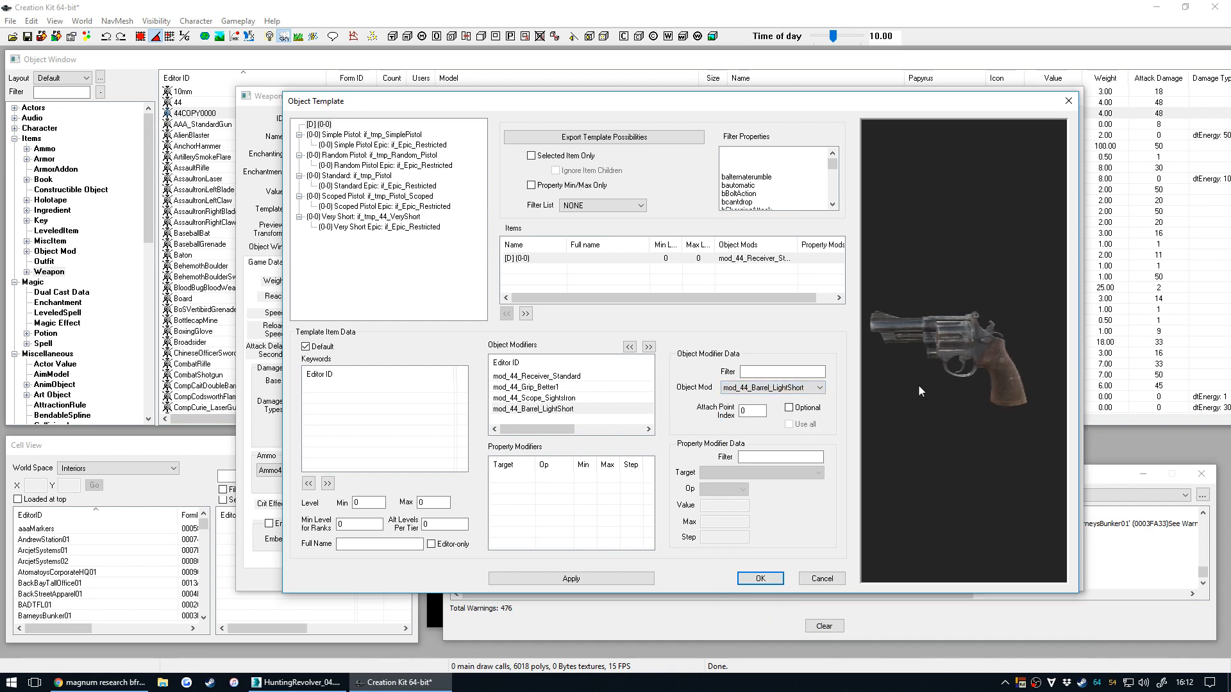
# Inspect the default template item's preview model and its grip and scope modifiers, and discard the template changes.
pyautogui.click(334, 135)
pyautogui.click(325, 126)
pyautogui.moveTo(905, 322); pyautogui.dragTo(785, 373, button='middle')
pyautogui.scroll(-4, 924, 327)
pyautogui.moveTo(910, 362); pyautogui.dragTo(969, 373, button='middle')
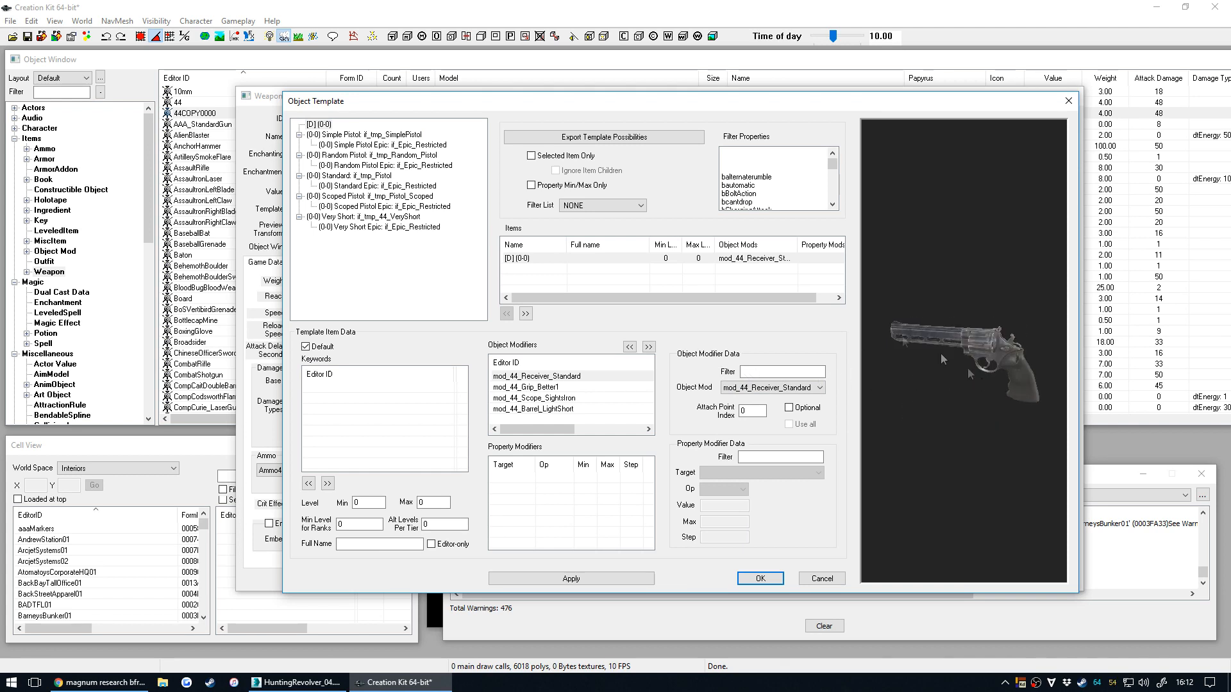
pyautogui.click(321, 126)
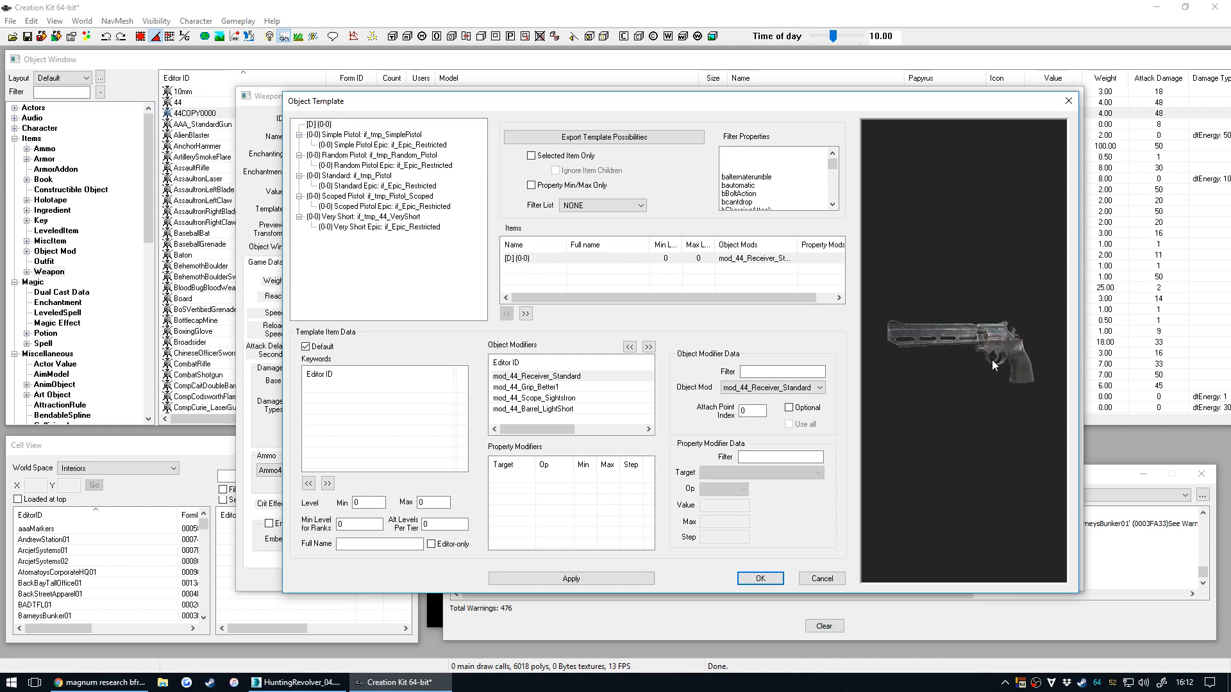
pyautogui.click(537, 387)
pyautogui.click(539, 398)
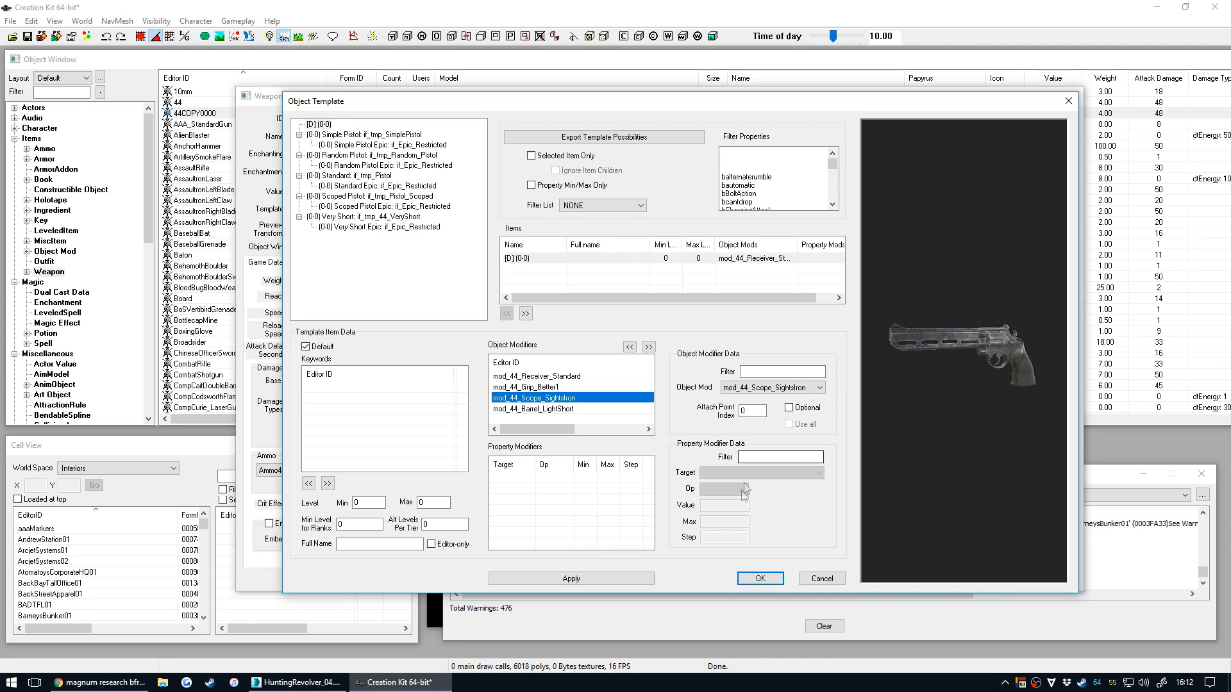
pyautogui.click(809, 577)
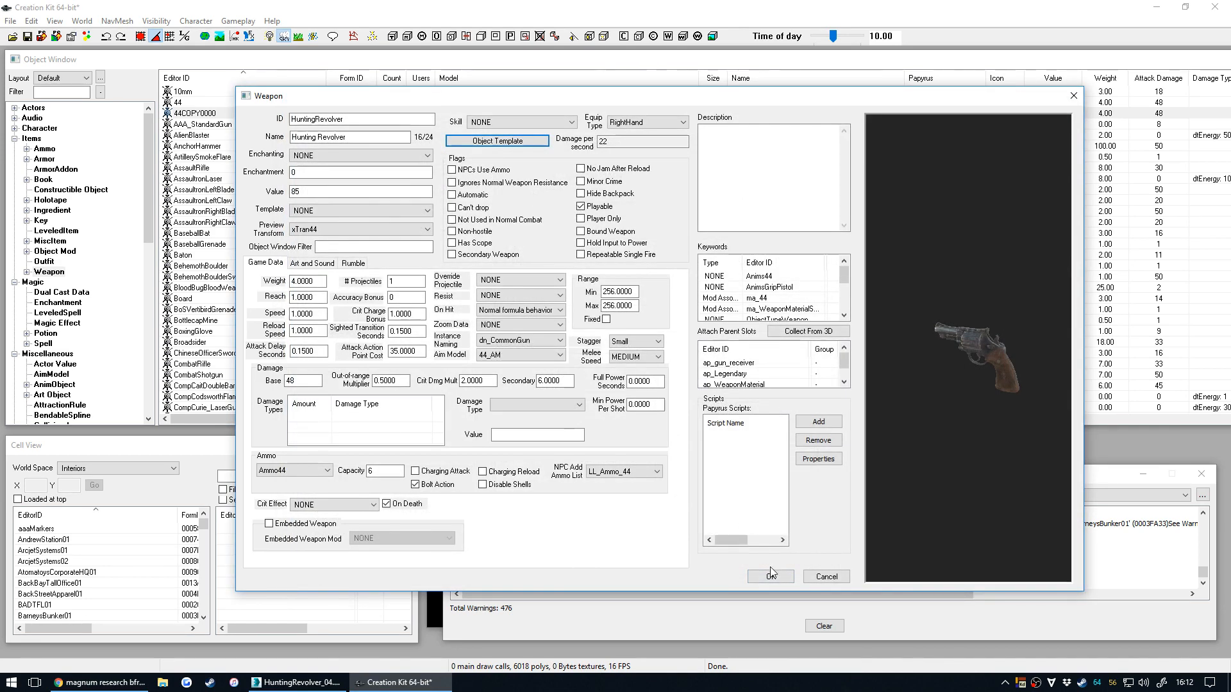
# Save the weapon under the ID HuntingRevolver by renaming the copied form instead of creating a new one.
pyautogui.click(770, 576)
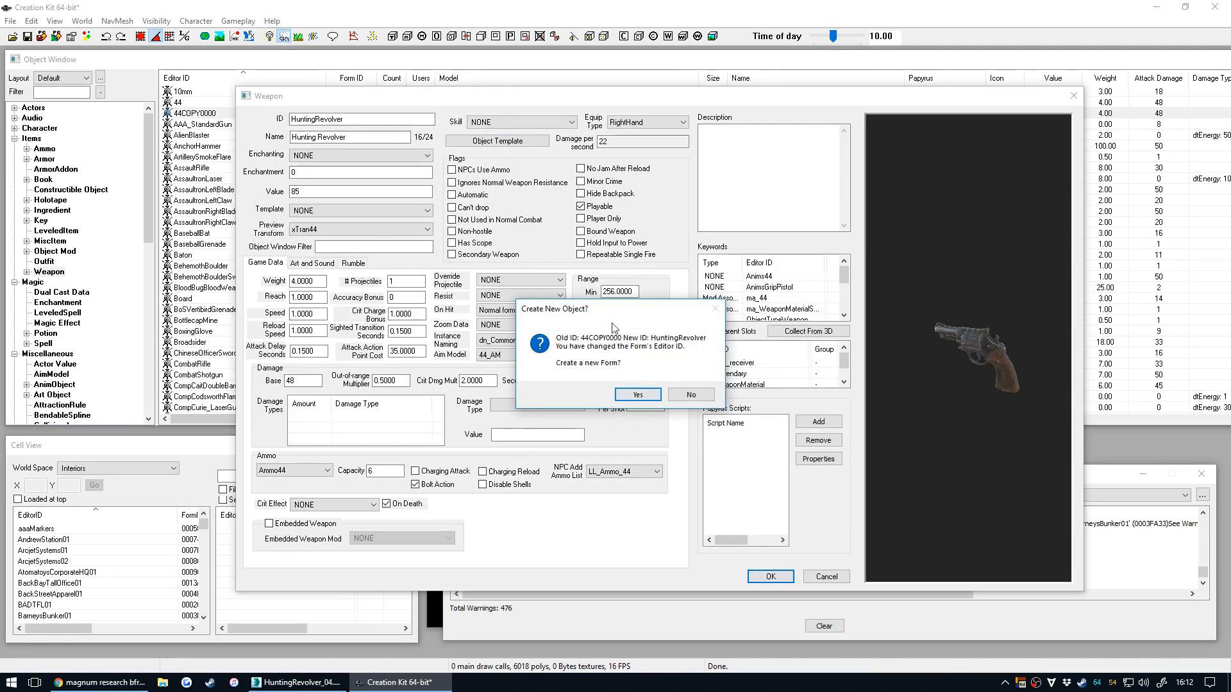
pyautogui.click(636, 394)
pyautogui.moveTo(649, 285); pyautogui.dragTo(644, 294)
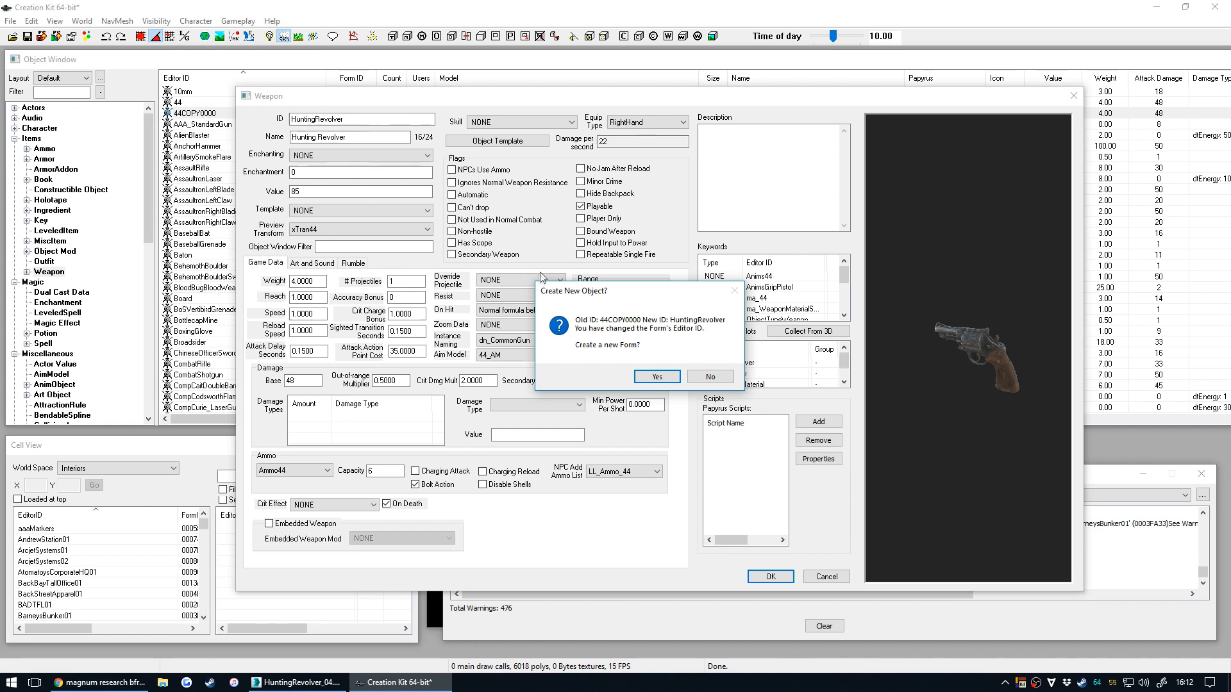
pyautogui.moveTo(640, 290); pyautogui.dragTo(644, 294)
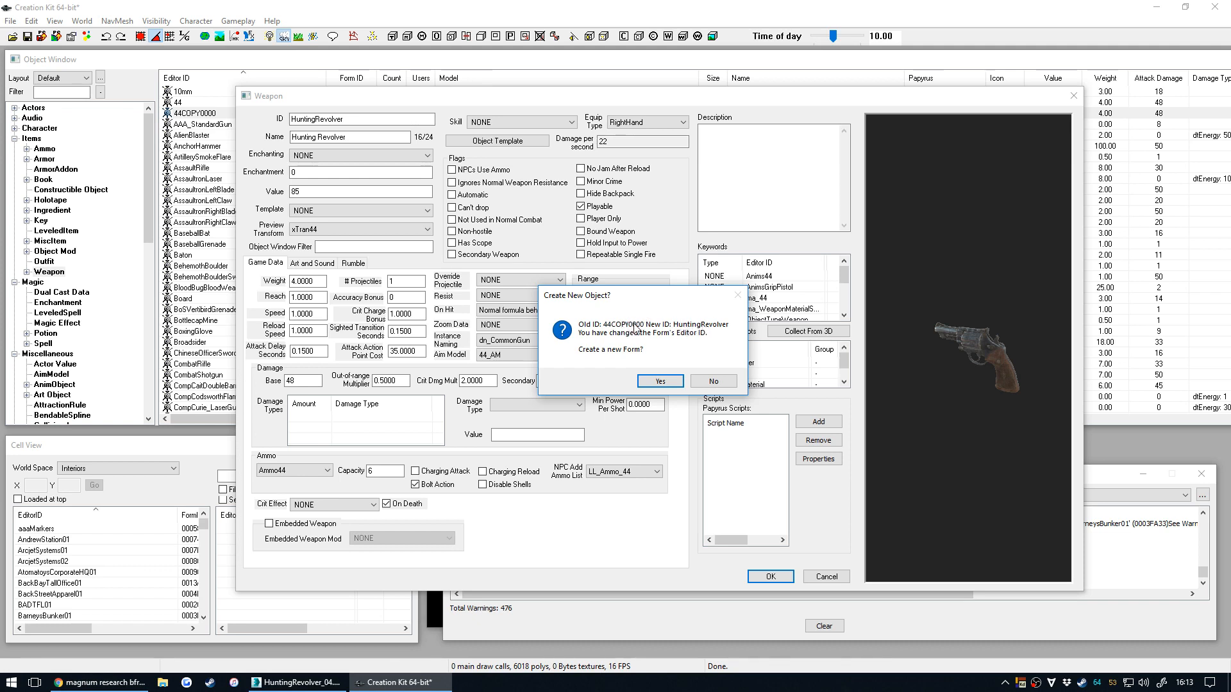
pyautogui.click(713, 382)
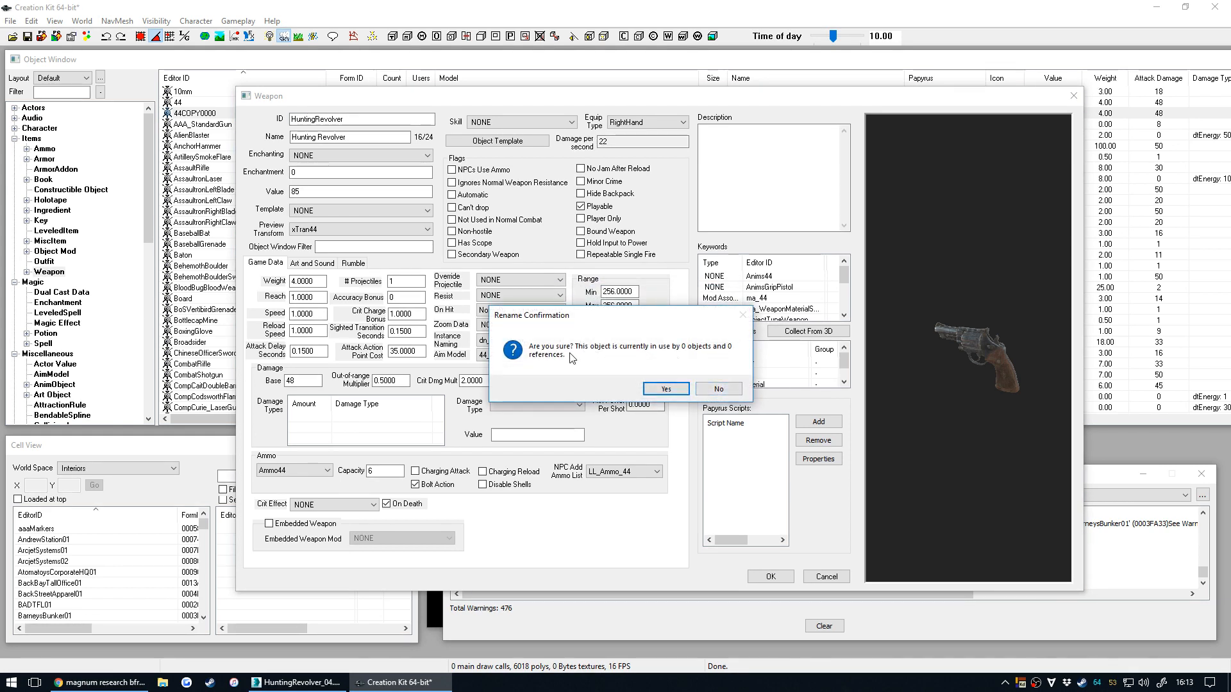
pyautogui.click(666, 388)
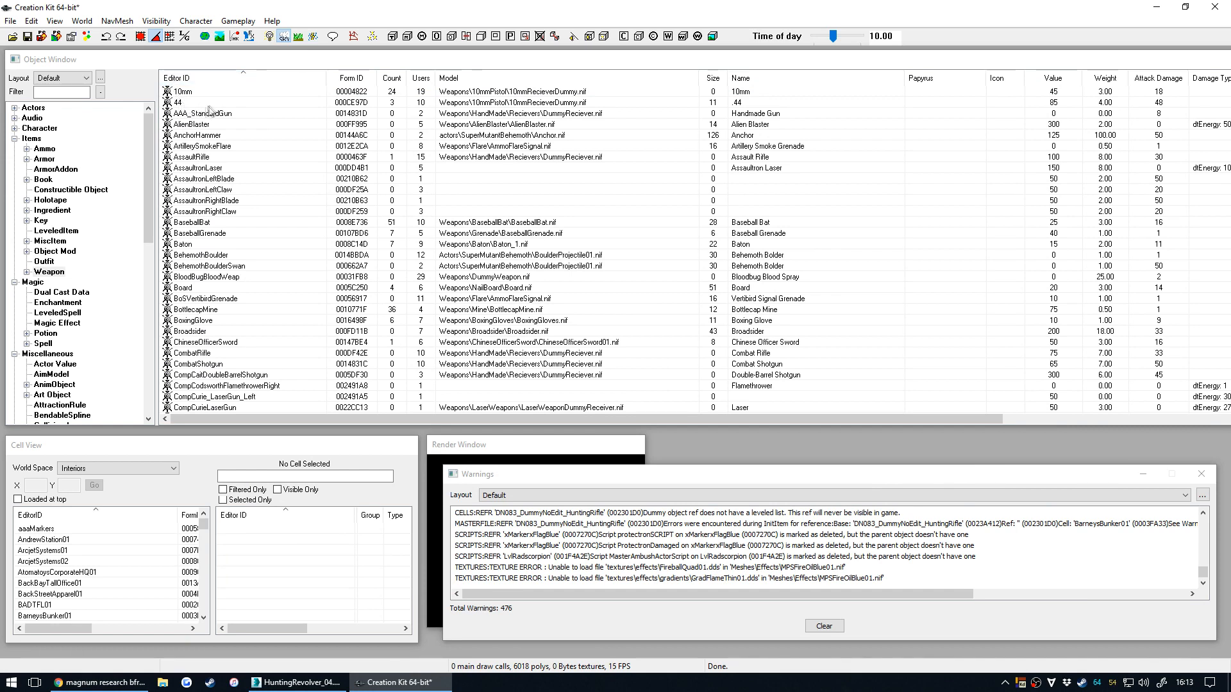
# Filter the weapon list by "hunting" and locate the HuntingRevolver entry.
pyautogui.click(63, 92)
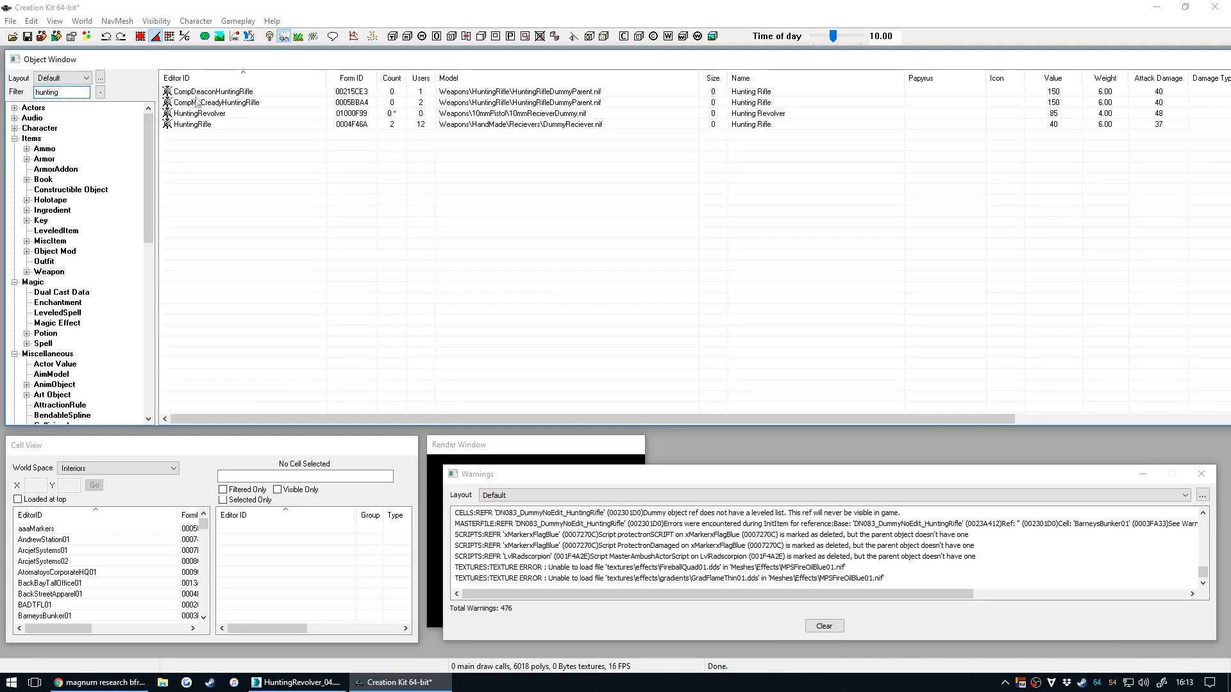
pyautogui.click(214, 114)
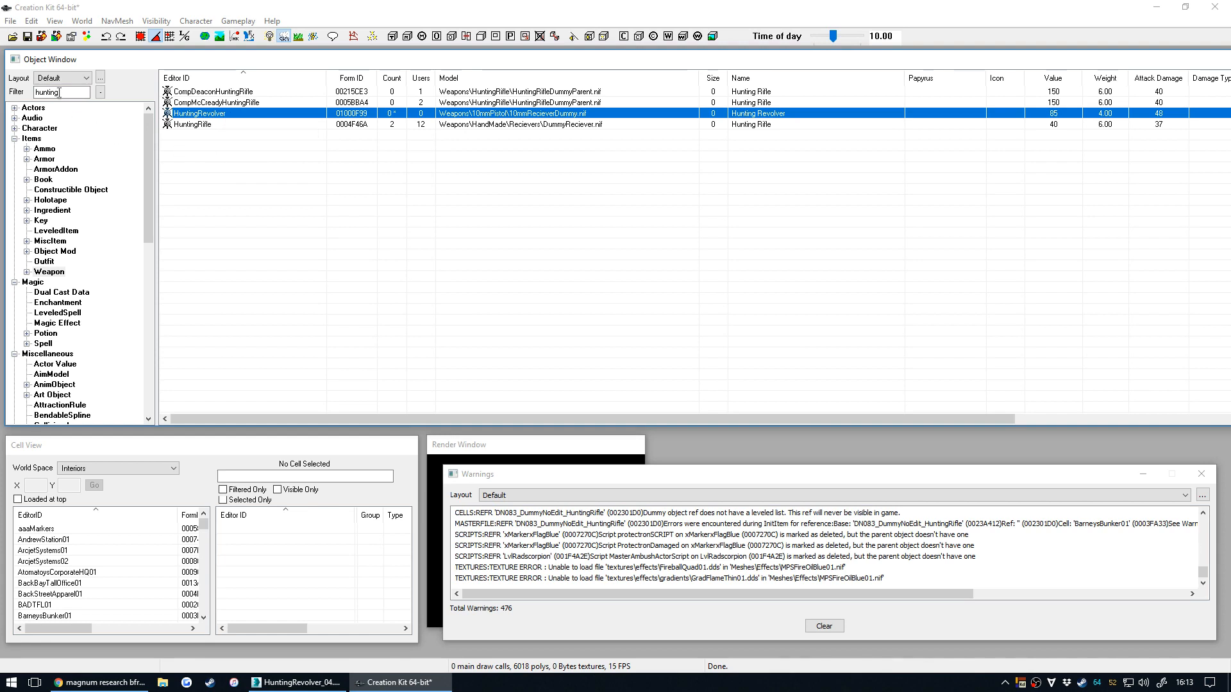
pyautogui.moveTo(60, 95); pyautogui.dragTo(29, 91)
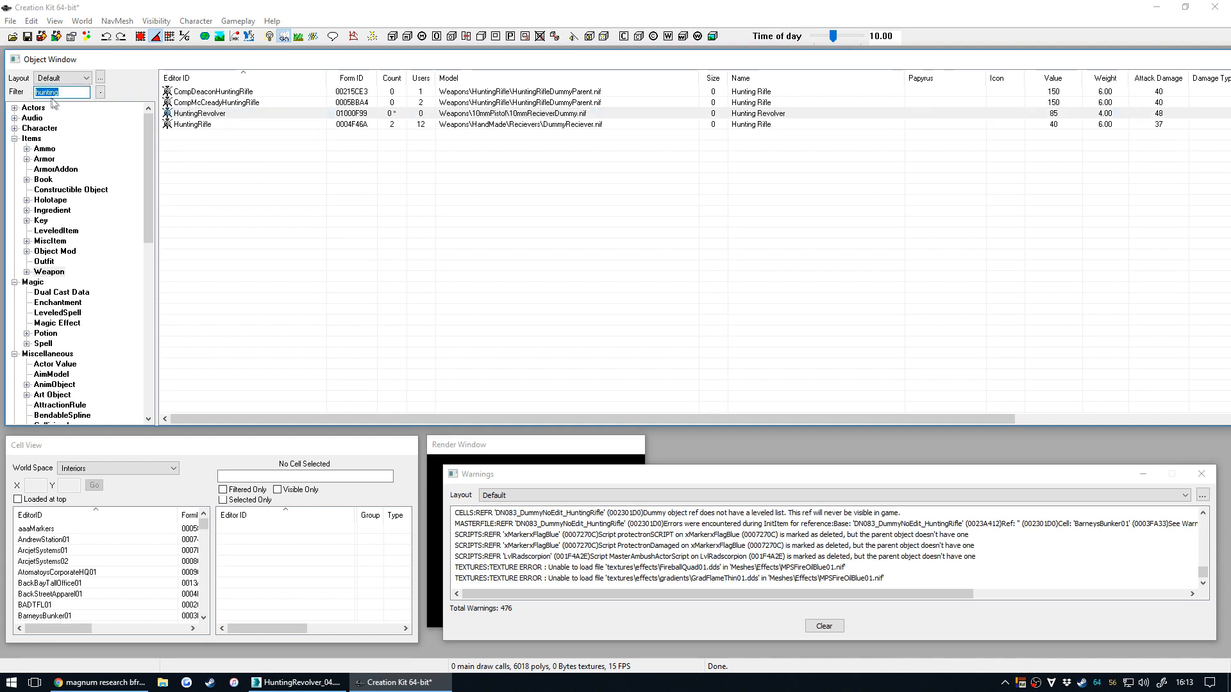
pyautogui.click(70, 92)
pyautogui.doubleClick(62, 93)
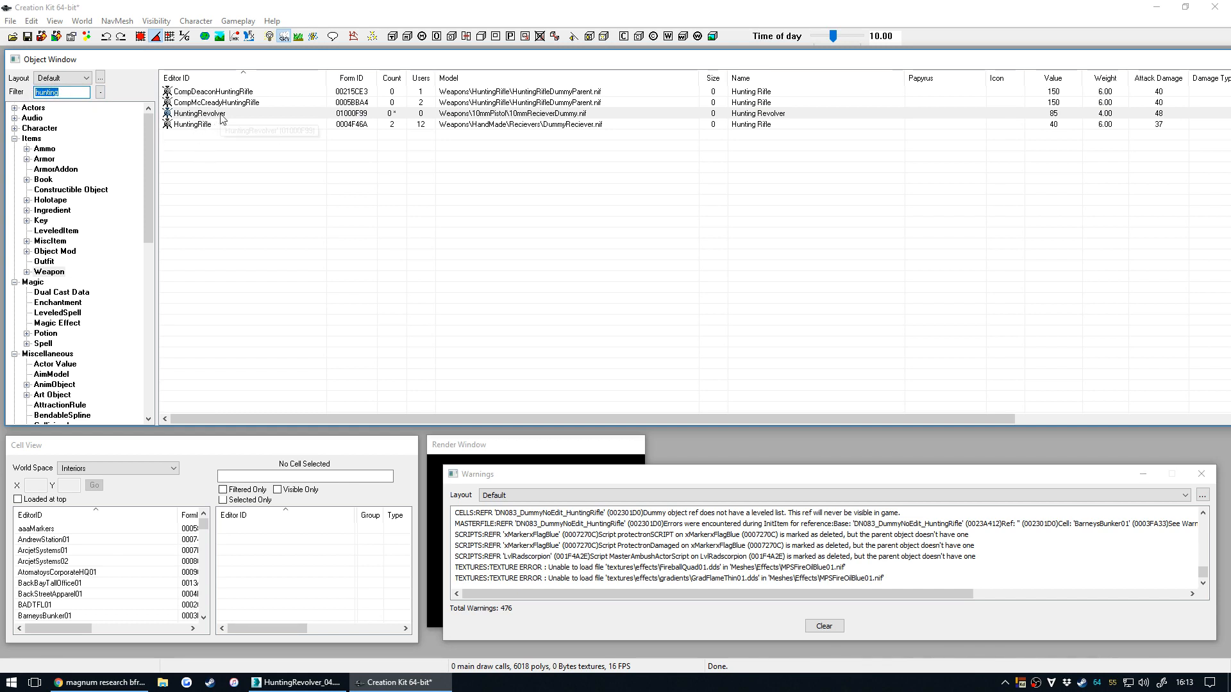
pyautogui.click(199, 114)
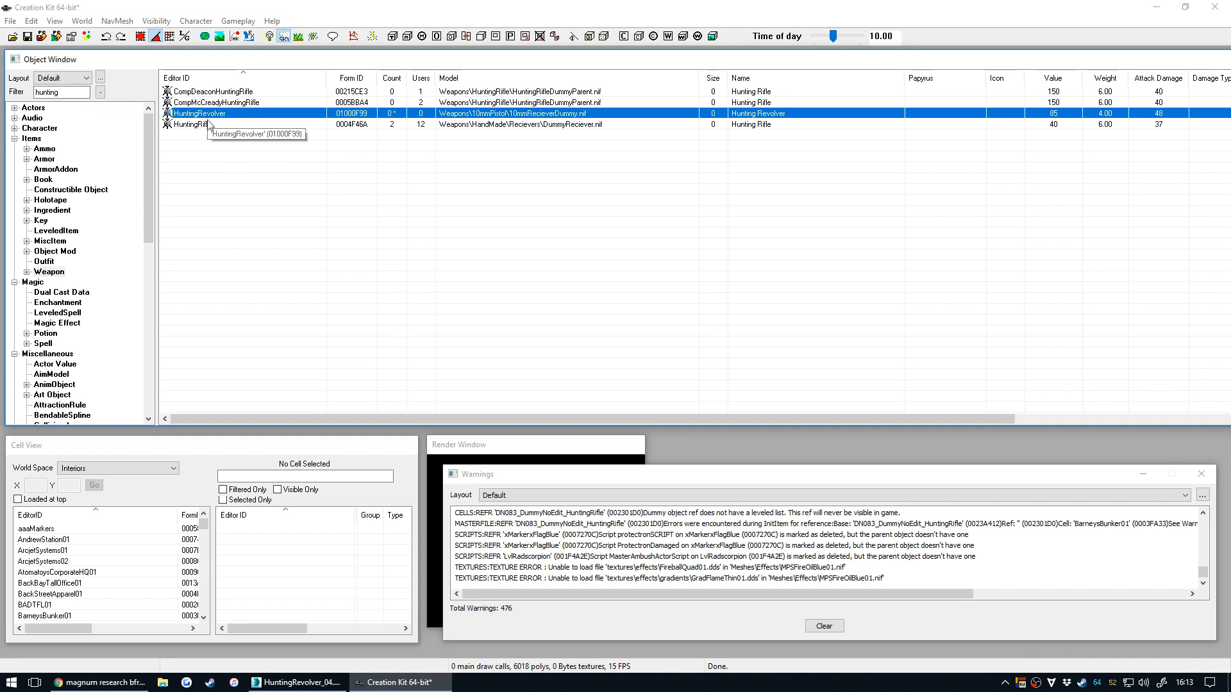
# List the object mods and filter them by "mod_44".
pyautogui.click(48, 252)
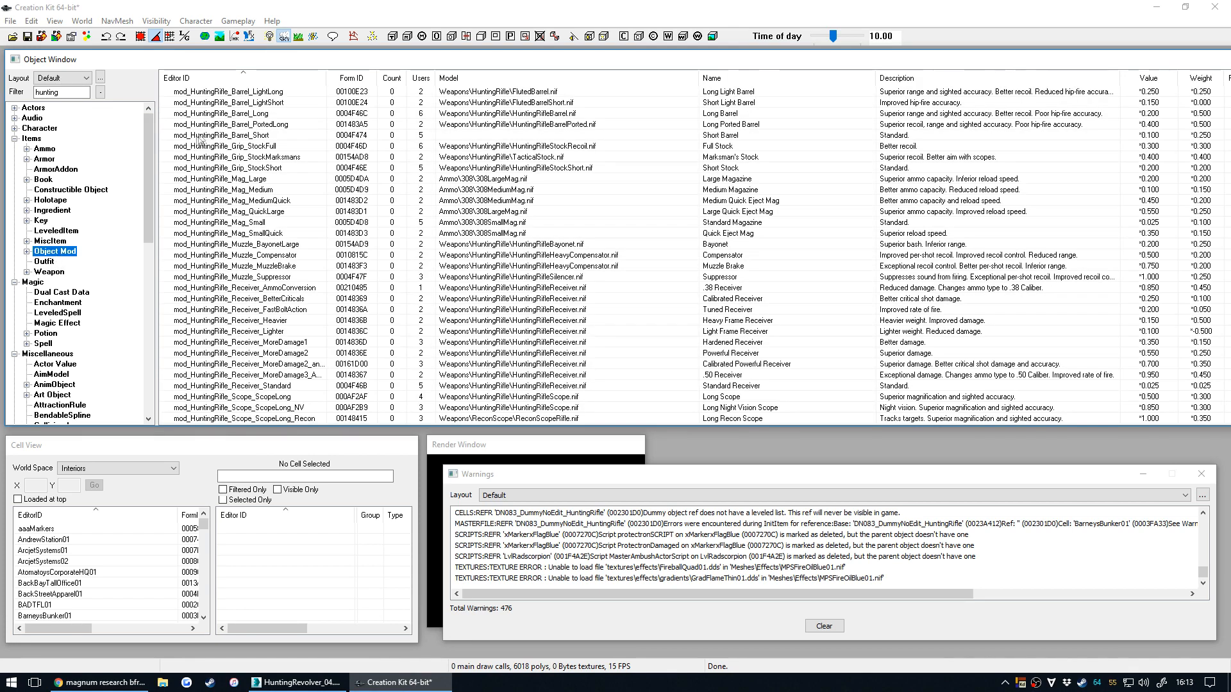
pyautogui.click(79, 93)
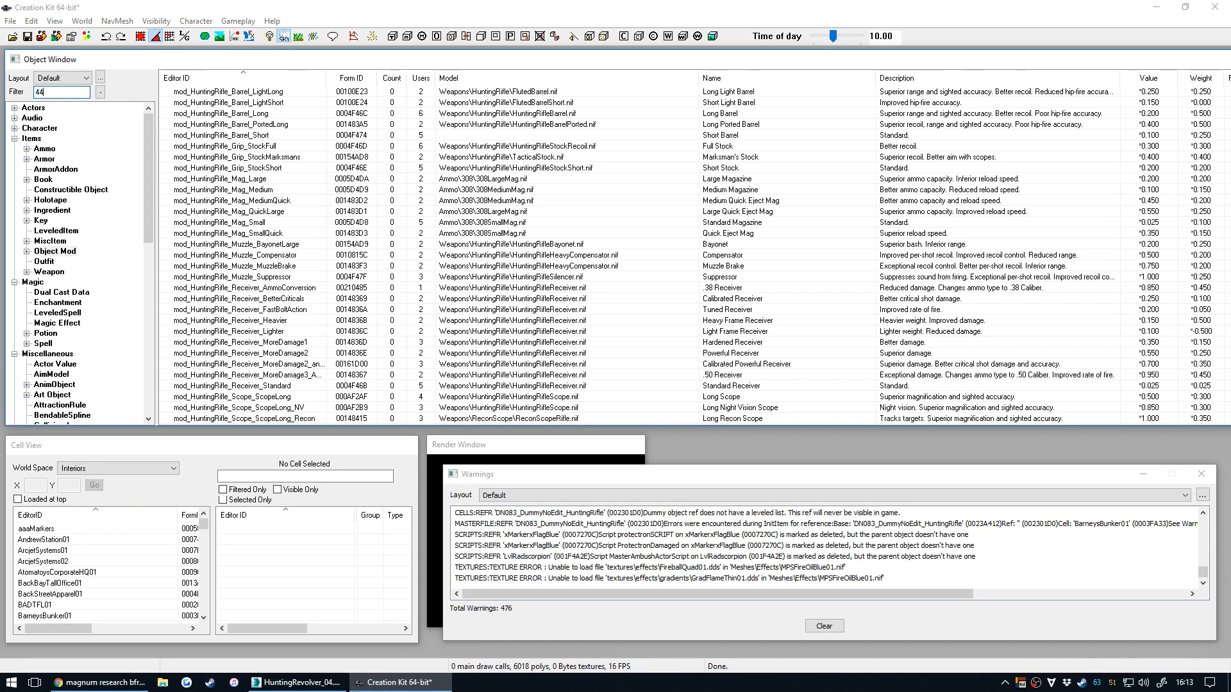
pyautogui.write('44')
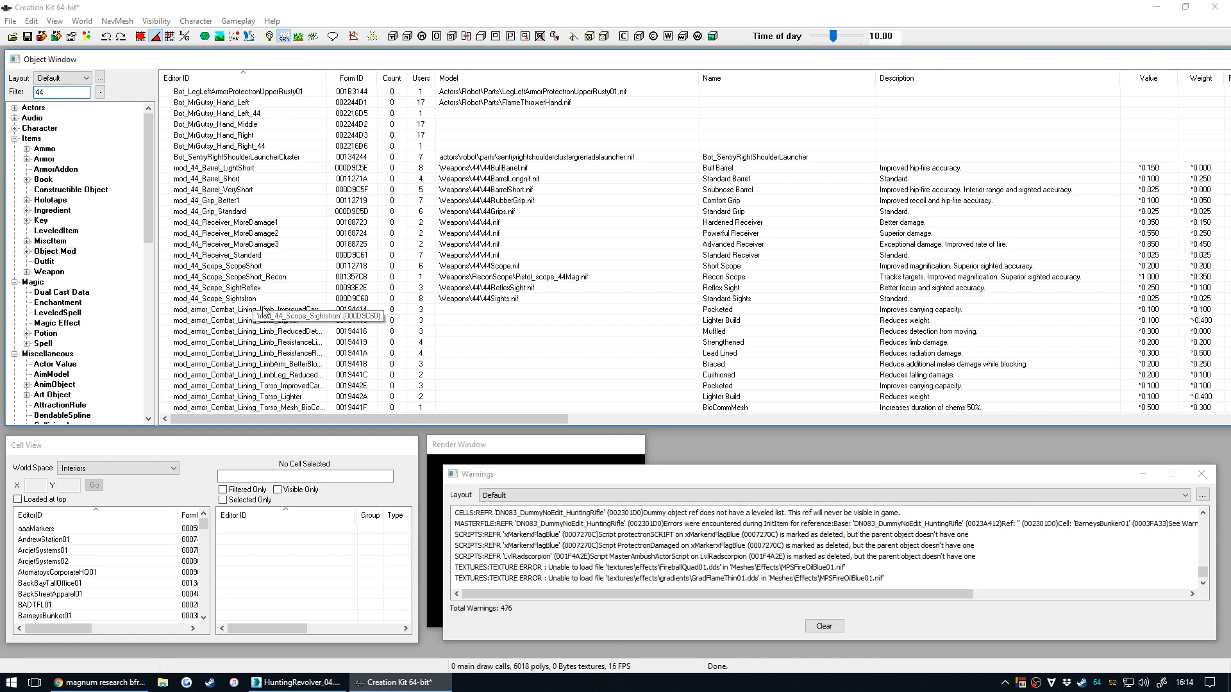
pyautogui.write('mod_')
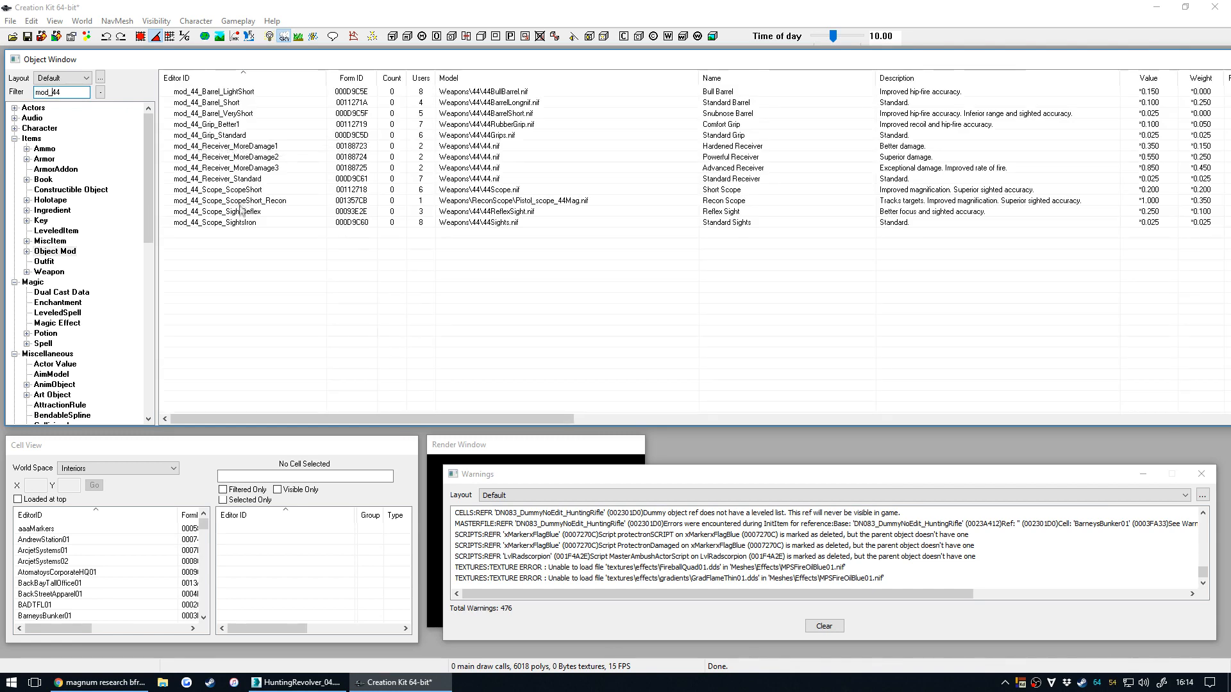
# Preview the model of the mod_44_Scope_SightReflex object mod and close the preview.
pyautogui.click(252, 212)
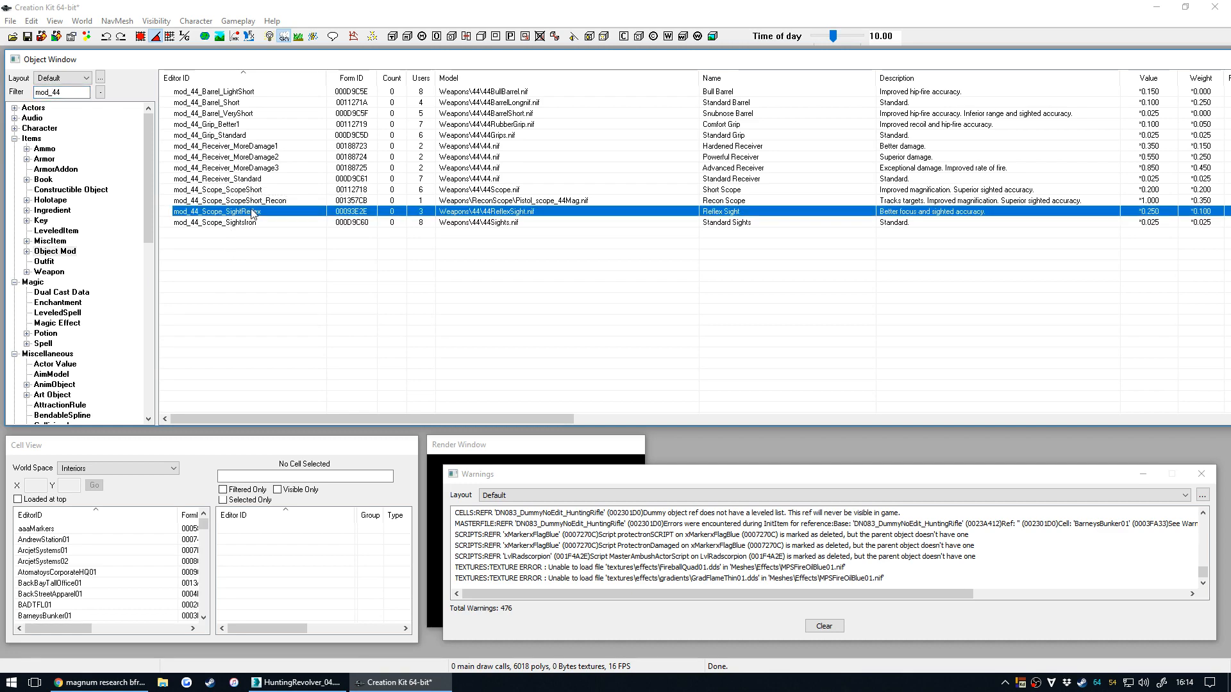
pyautogui.click(255, 222)
pyautogui.rightClick(256, 212)
pyautogui.click(317, 312)
pyautogui.moveTo(617, 289); pyautogui.dragTo(677, 314)
pyautogui.click(953, 14)
# Preview the model of the mod_44_Grip_Better1 object mod and close the preview.
pyautogui.click(252, 124)
pyautogui.rightClick(253, 125)
pyautogui.click(289, 227)
pyautogui.moveTo(755, 264)
pyautogui.mouseDown()
pyautogui.moveTo(728, 271)
pyautogui.moveTo(846, 277)
pyautogui.moveTo(768, 259)
pyautogui.mouseUp()
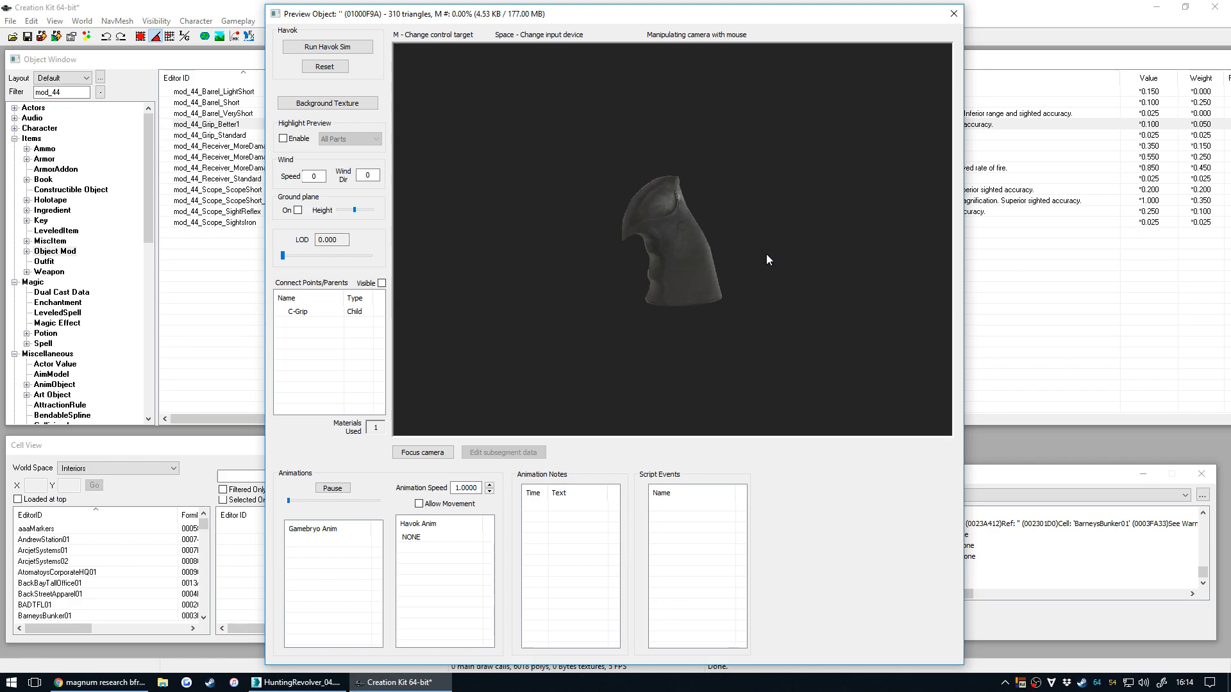
pyautogui.click(953, 14)
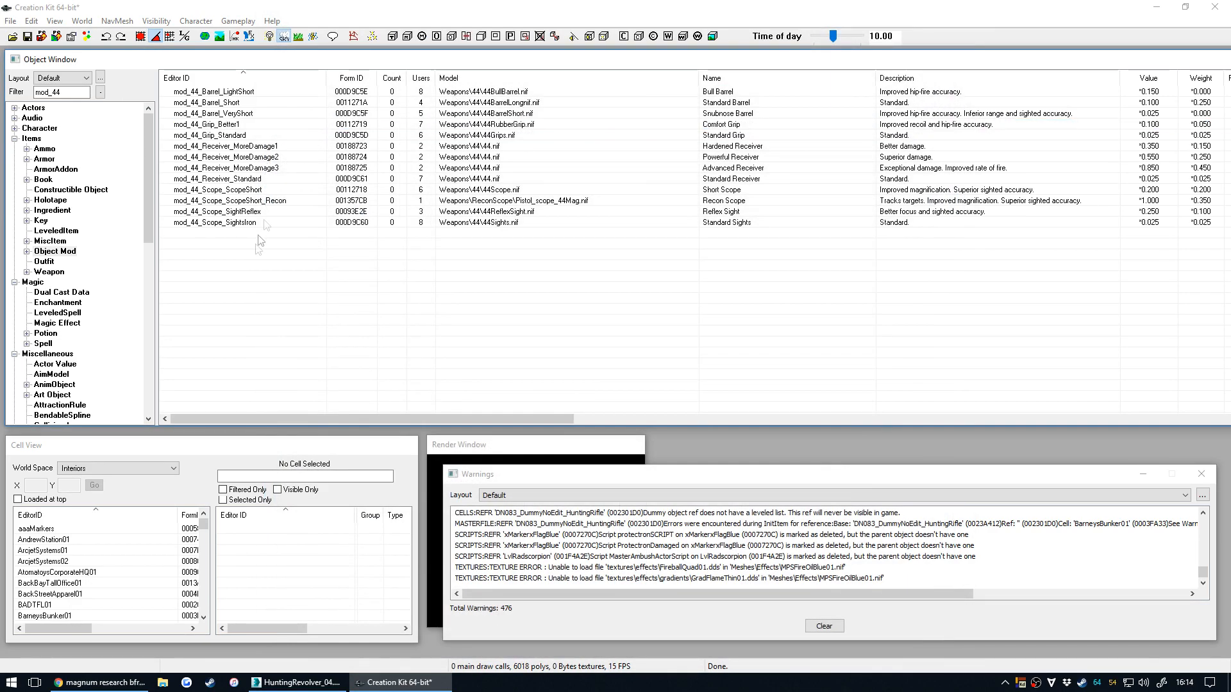
# Open the mod_44_Barrel_VeryShort object mod and examine its fAimModelMinConeDegrees and fAttackActionPointCost property modifiers.
pyautogui.doubleClick(254, 113)
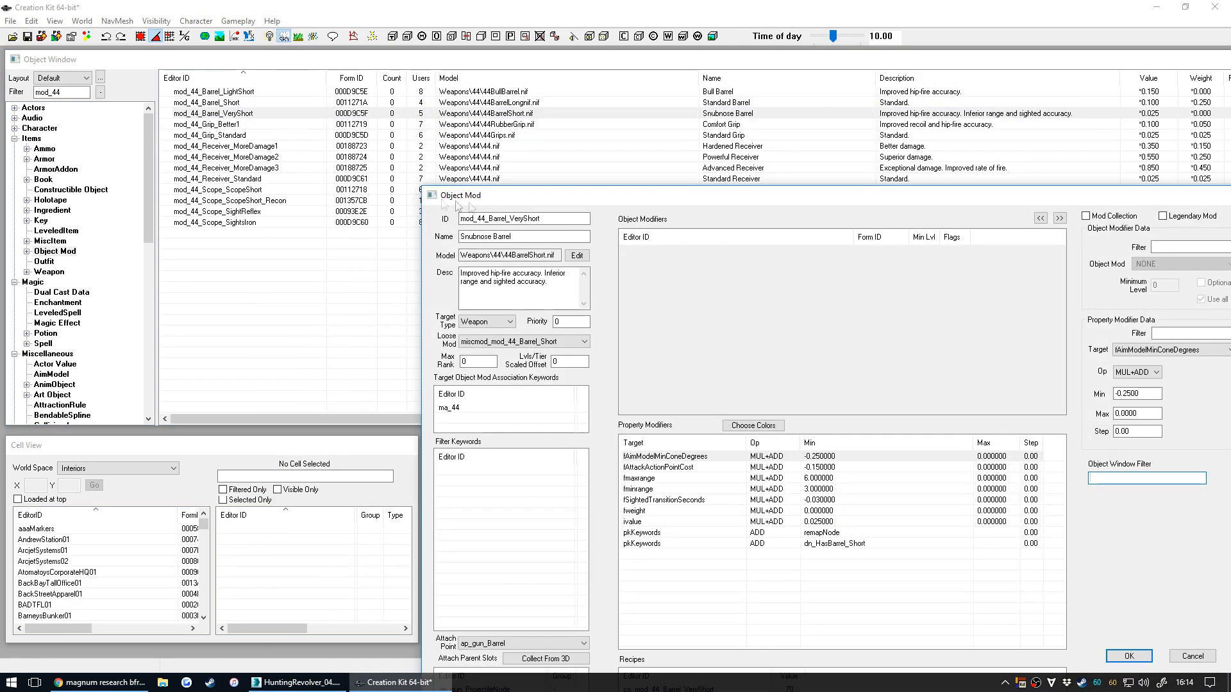
pyautogui.moveTo(457, 199); pyautogui.dragTo(251, 72)
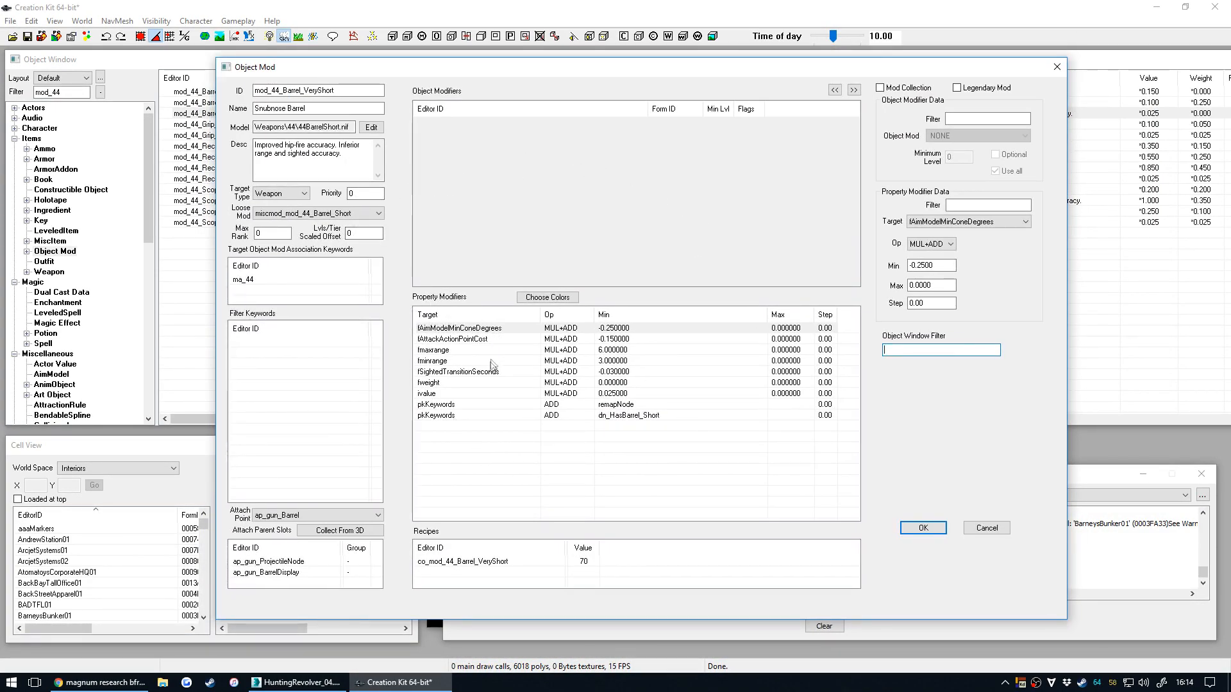
pyautogui.click(610, 342)
pyautogui.click(594, 330)
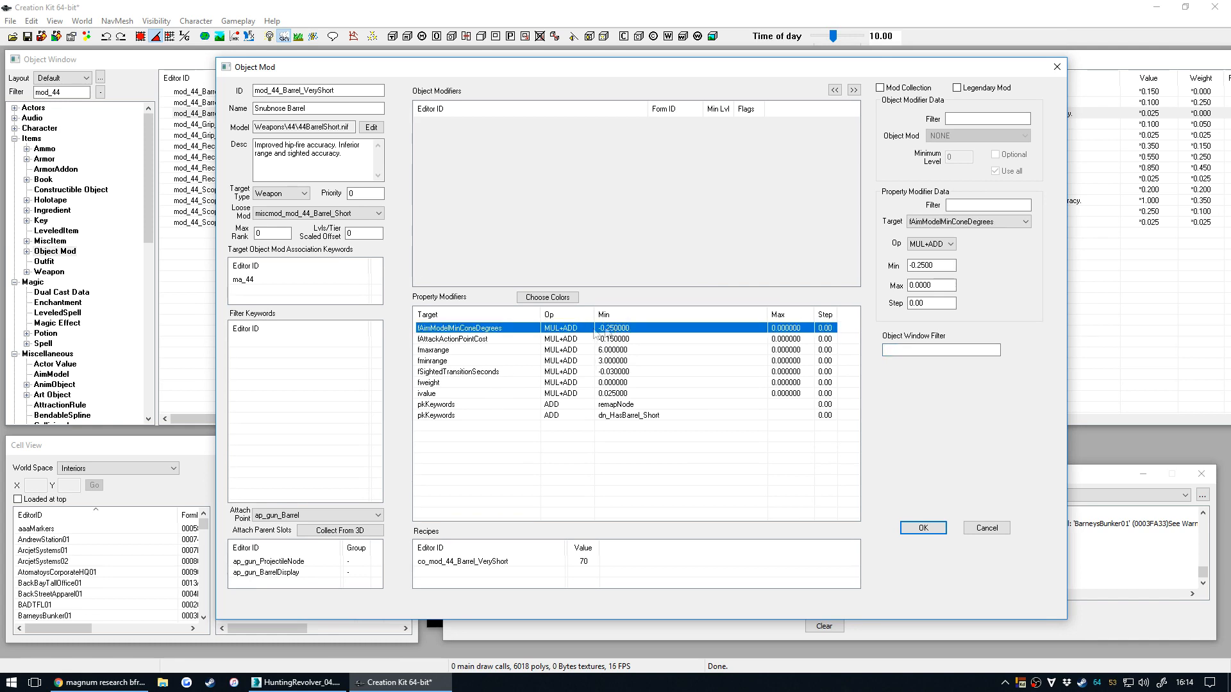
pyautogui.click(507, 340)
# Compare the fmaxrange and fminrange property modifiers of the snubnose barrel mod.
pyautogui.click(601, 350)
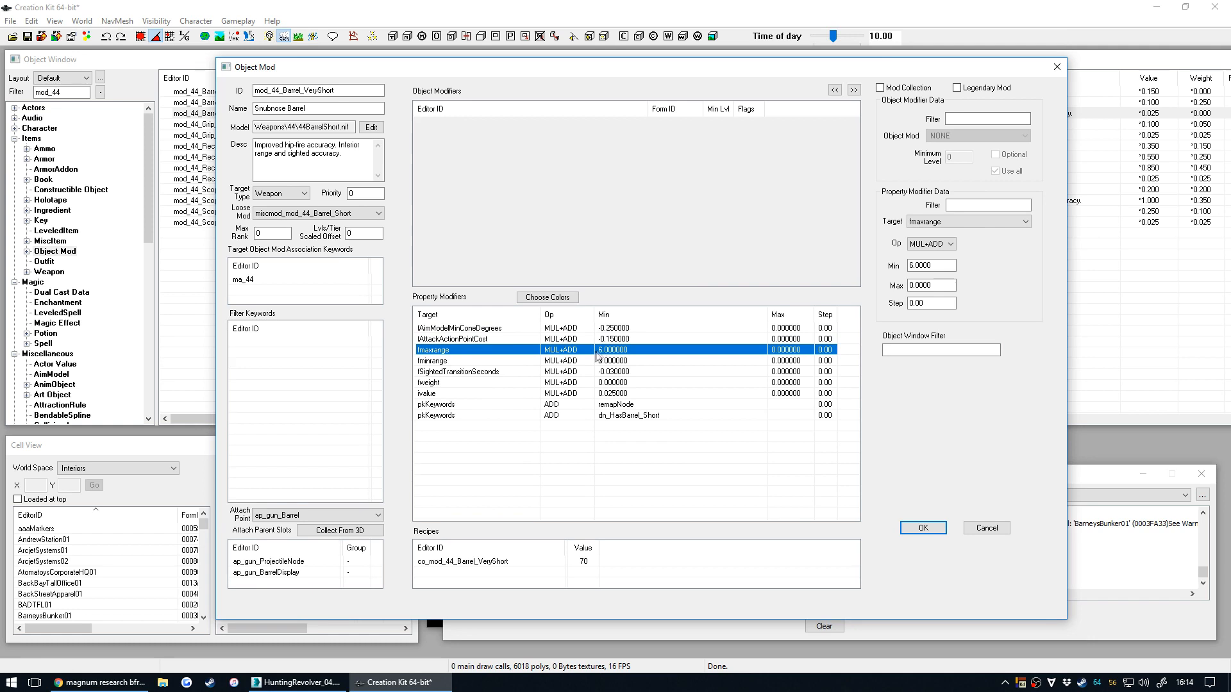
pyautogui.click(594, 362)
pyautogui.click(468, 351)
pyautogui.click(589, 361)
pyautogui.click(594, 350)
pyautogui.click(491, 361)
pyautogui.click(490, 350)
# Review the snubnose barrel's fAttackActionPointCost modifier alongside its maximum range and aim cone modifiers.
pyautogui.click(497, 340)
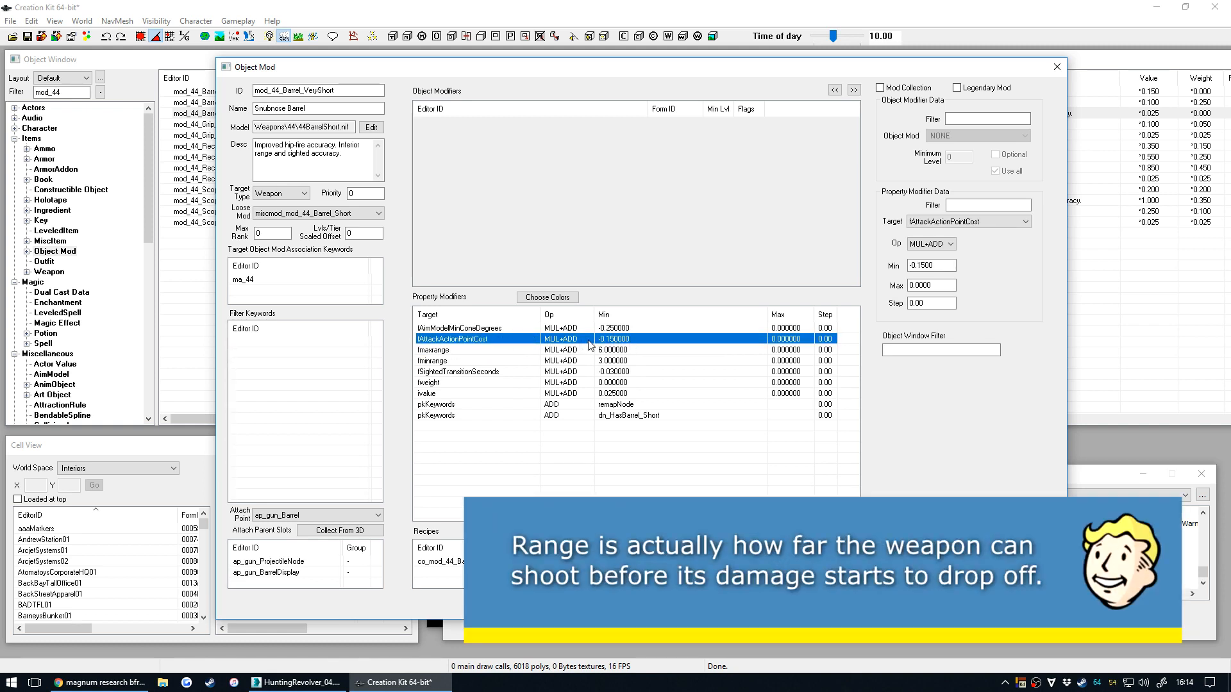
pyautogui.click(608, 349)
pyautogui.click(614, 339)
pyautogui.click(617, 329)
pyautogui.click(618, 339)
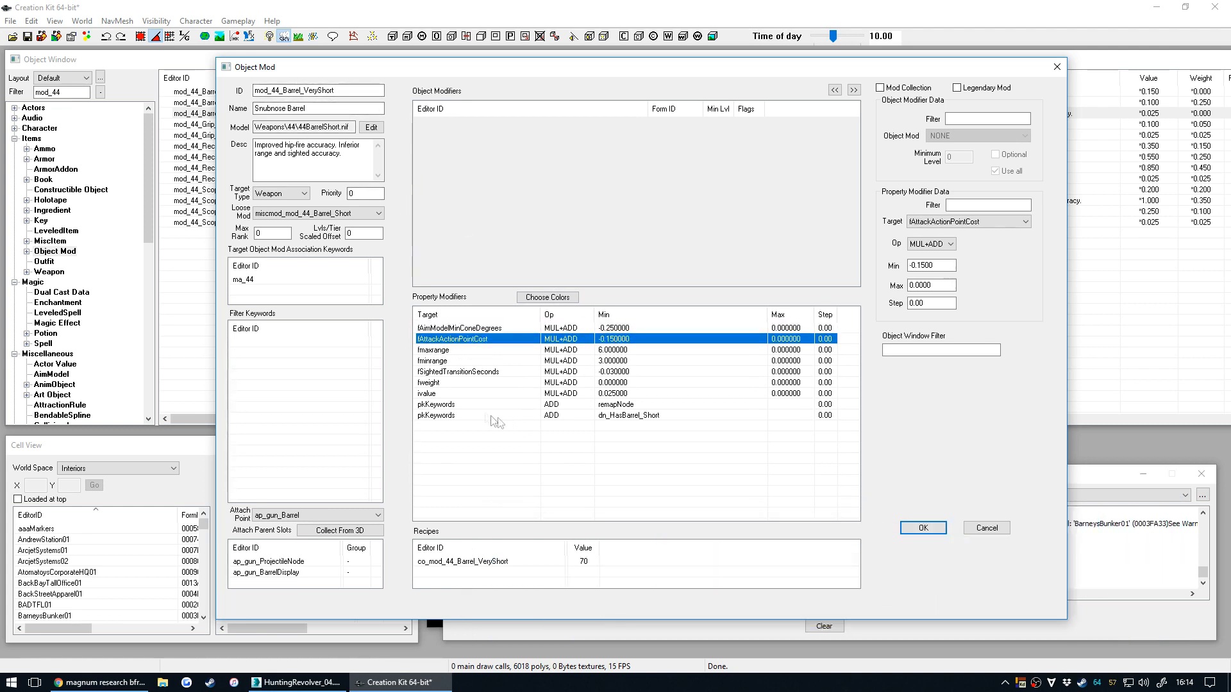
# Examine the snubnose barrel's pkKeywords and ivalue modifiers and its loose mod choices, keeping miscmod_mod_44_Barrel_Short, and close the object mod without saving.
pyautogui.click(478, 405)
pyautogui.click(478, 393)
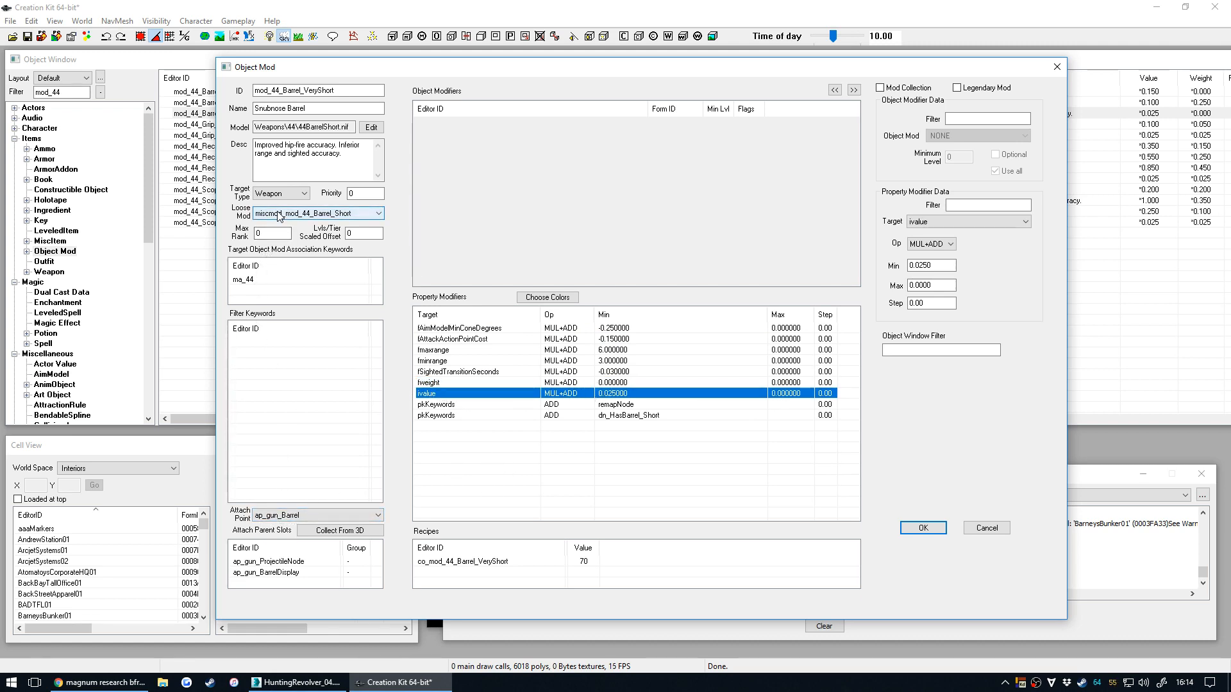
pyautogui.click(363, 218)
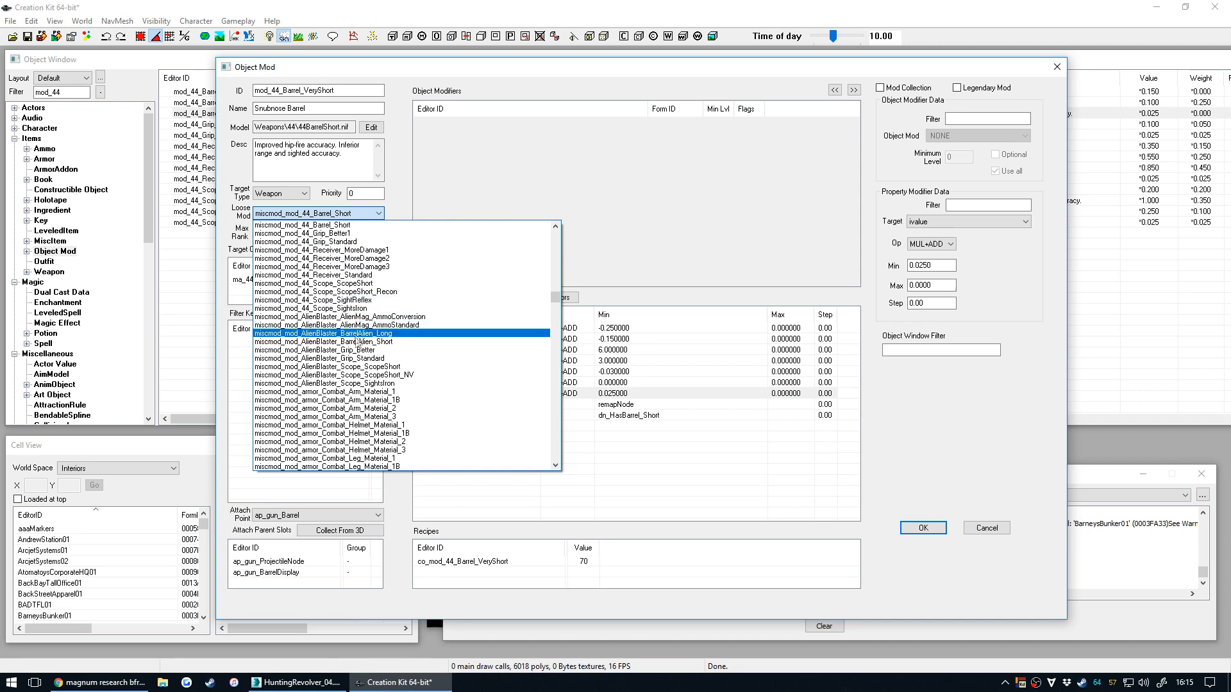
pyautogui.click(368, 225)
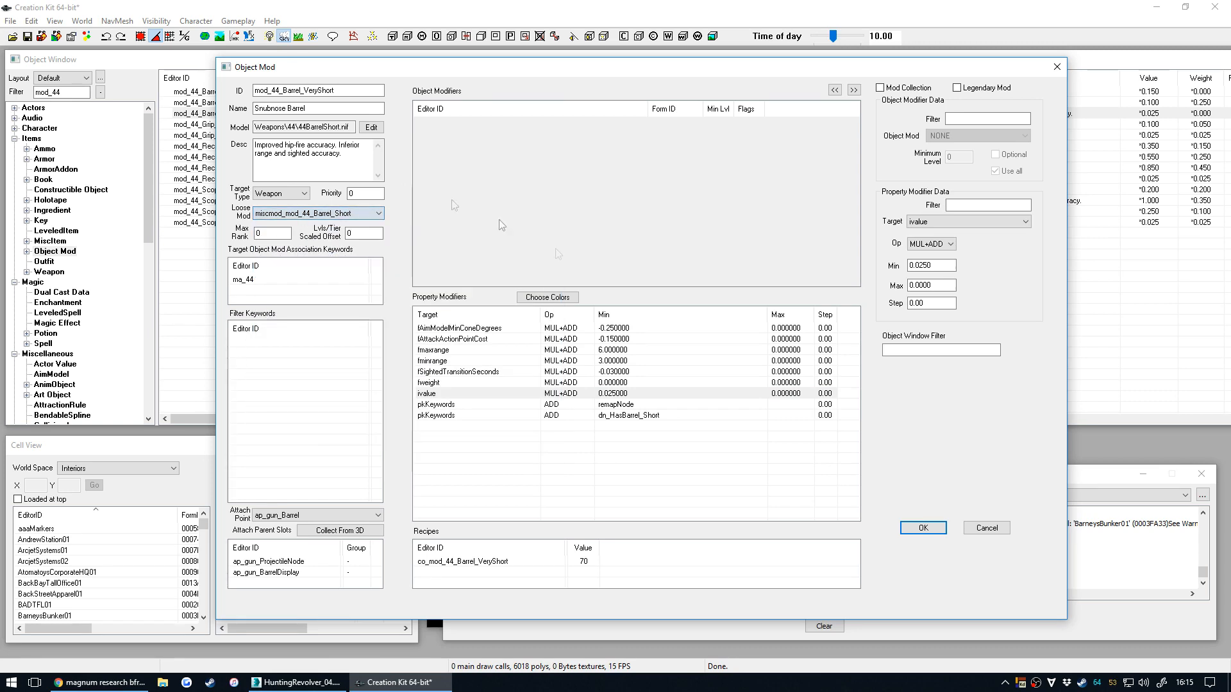
pyautogui.click(985, 527)
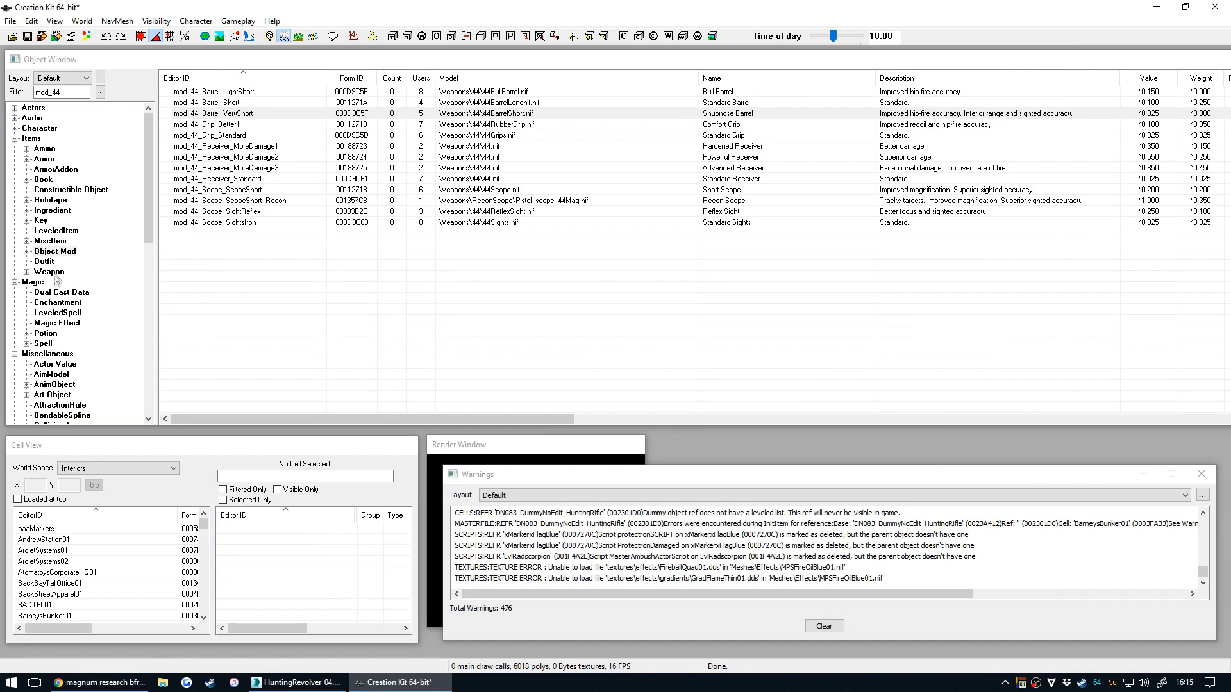
# Show the MiscItem records matching mod_44 and open miscmod_mod_44_Barrel_Short.
pyautogui.scroll(-7, 54, 273)
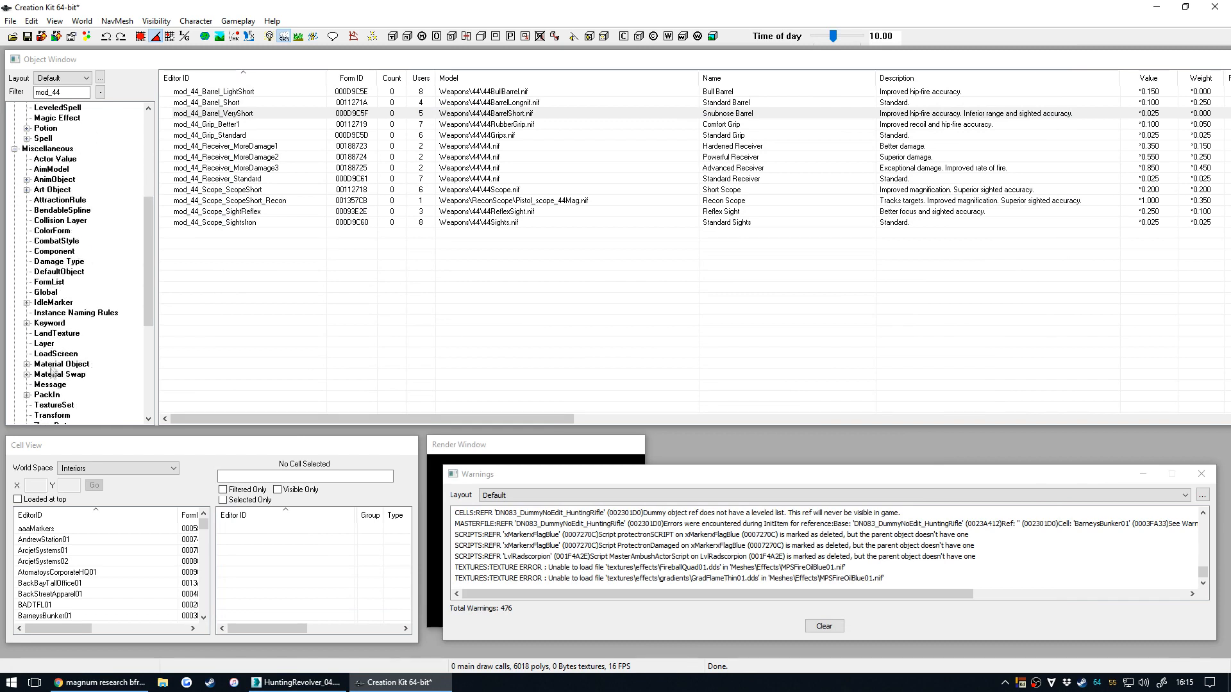
pyautogui.scroll(-2, 58, 379)
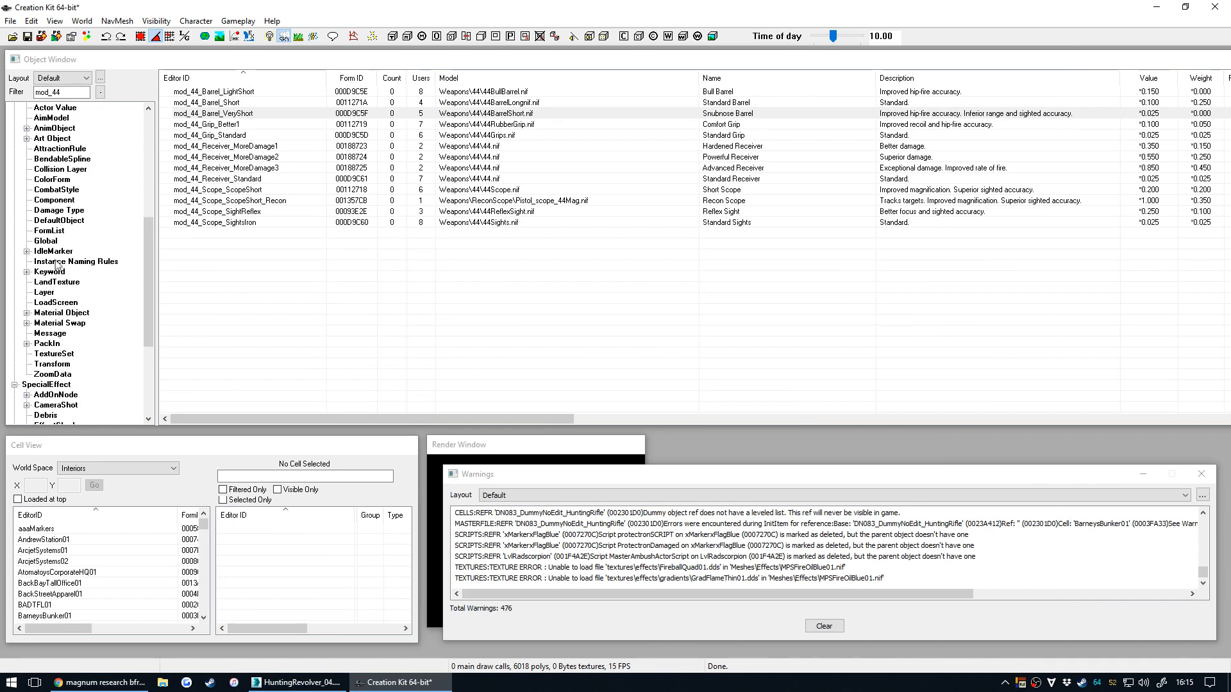
pyautogui.scroll(8, 52, 276)
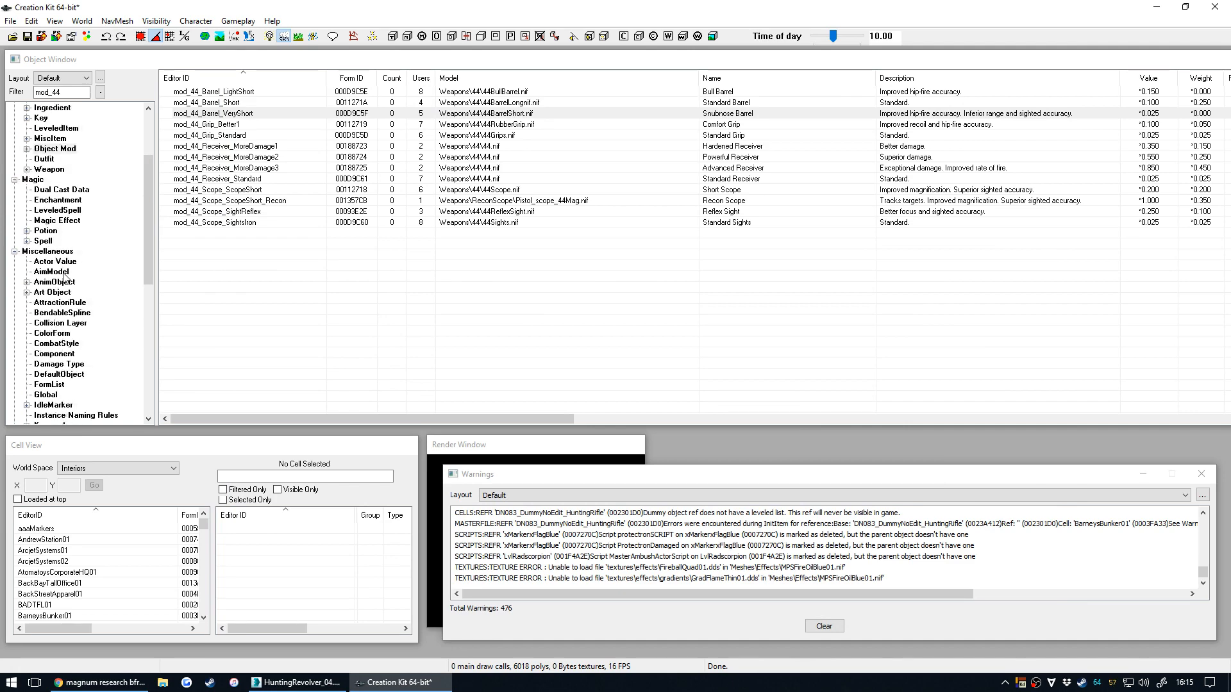
pyautogui.click(56, 242)
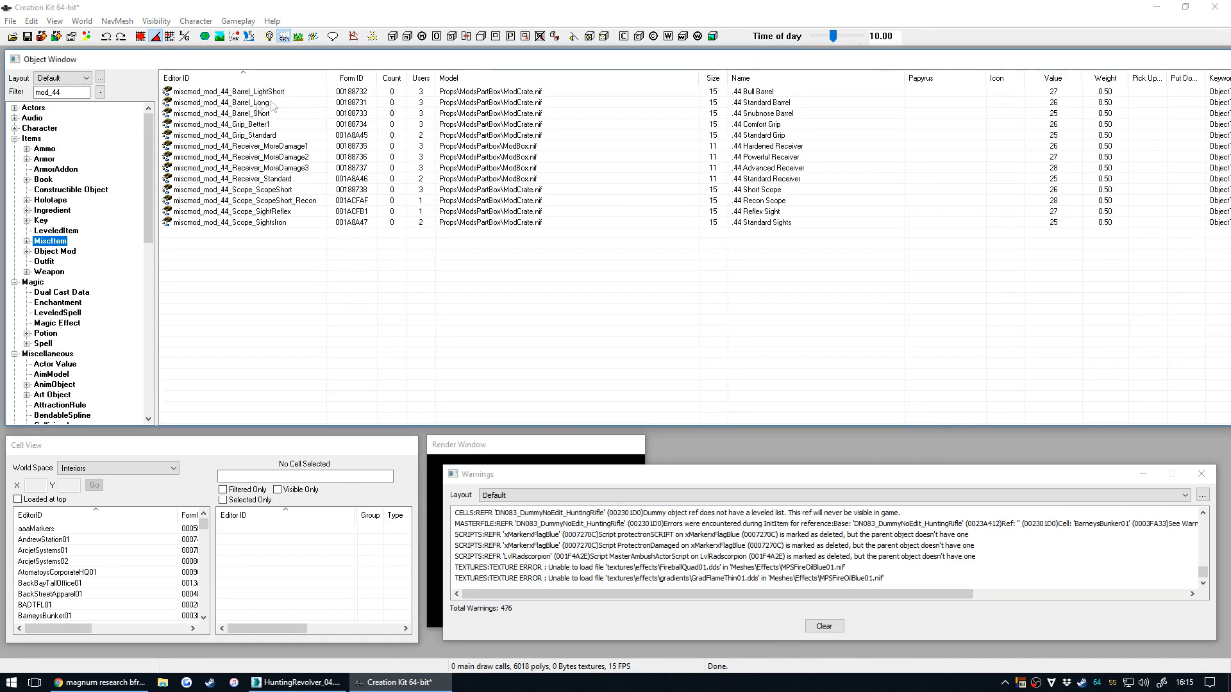
pyautogui.doubleClick(244, 112)
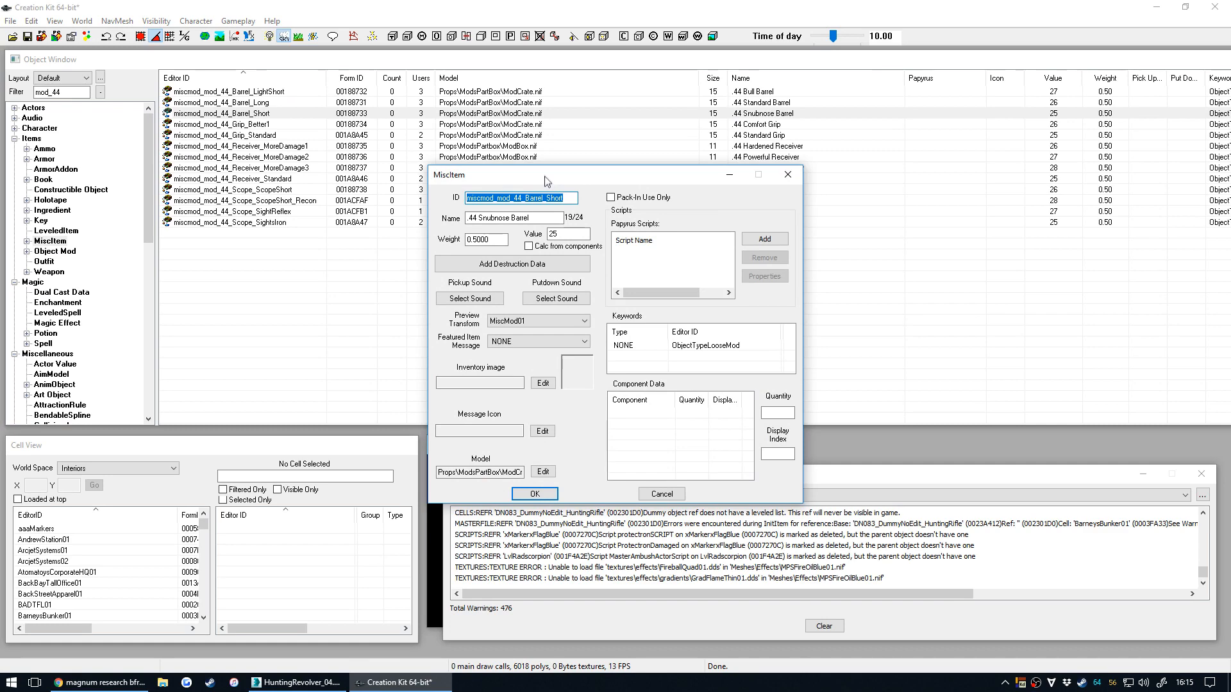
pyautogui.moveTo(512, 150); pyautogui.dragTo(516, 149)
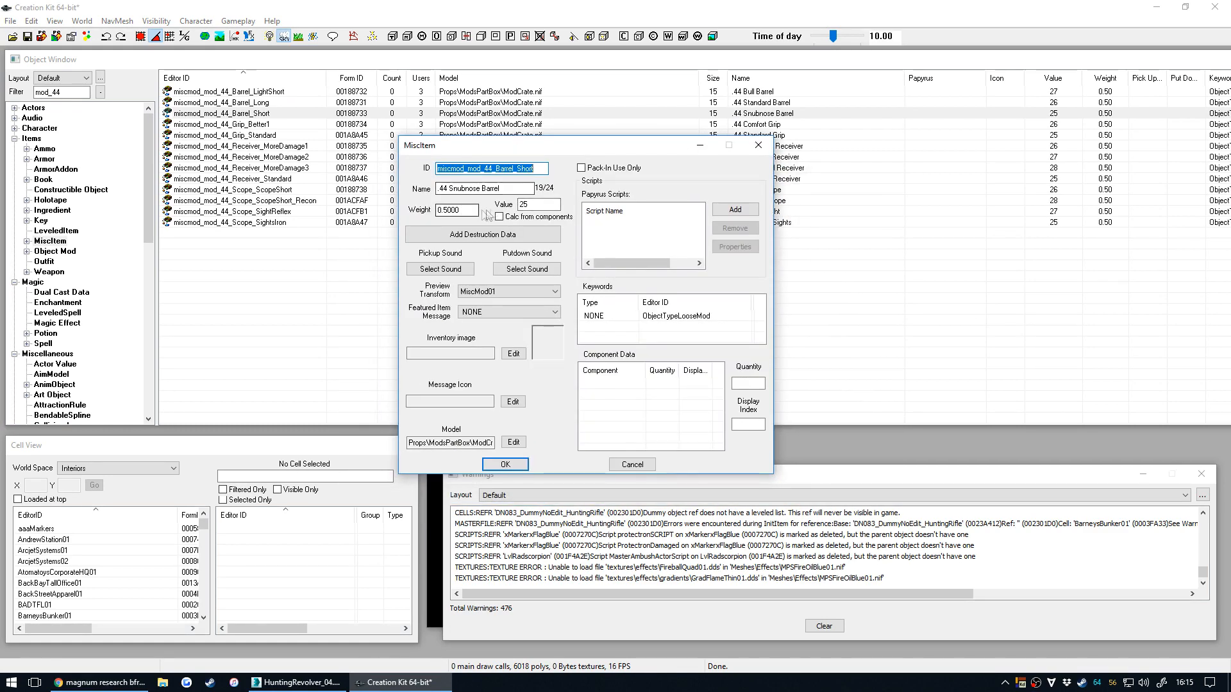
# Review the weight, name, ID and value of the .44 Snubnose Barrel misc item.
pyautogui.doubleClick(447, 210)
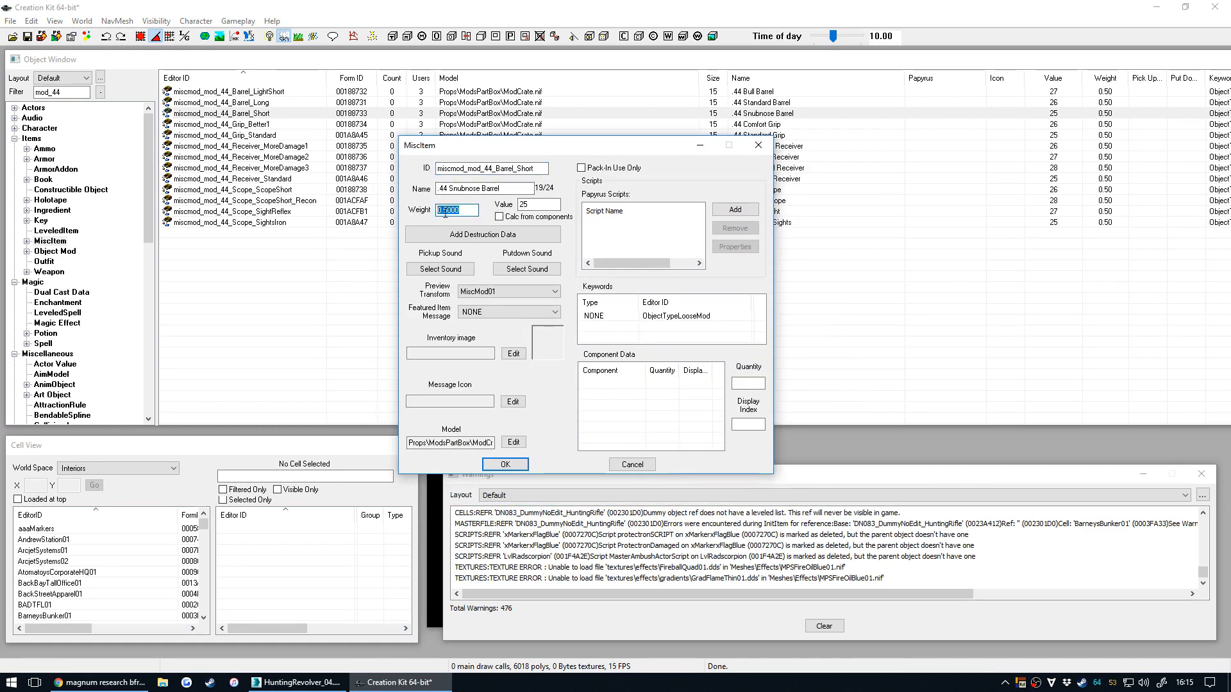
pyautogui.click(463, 211)
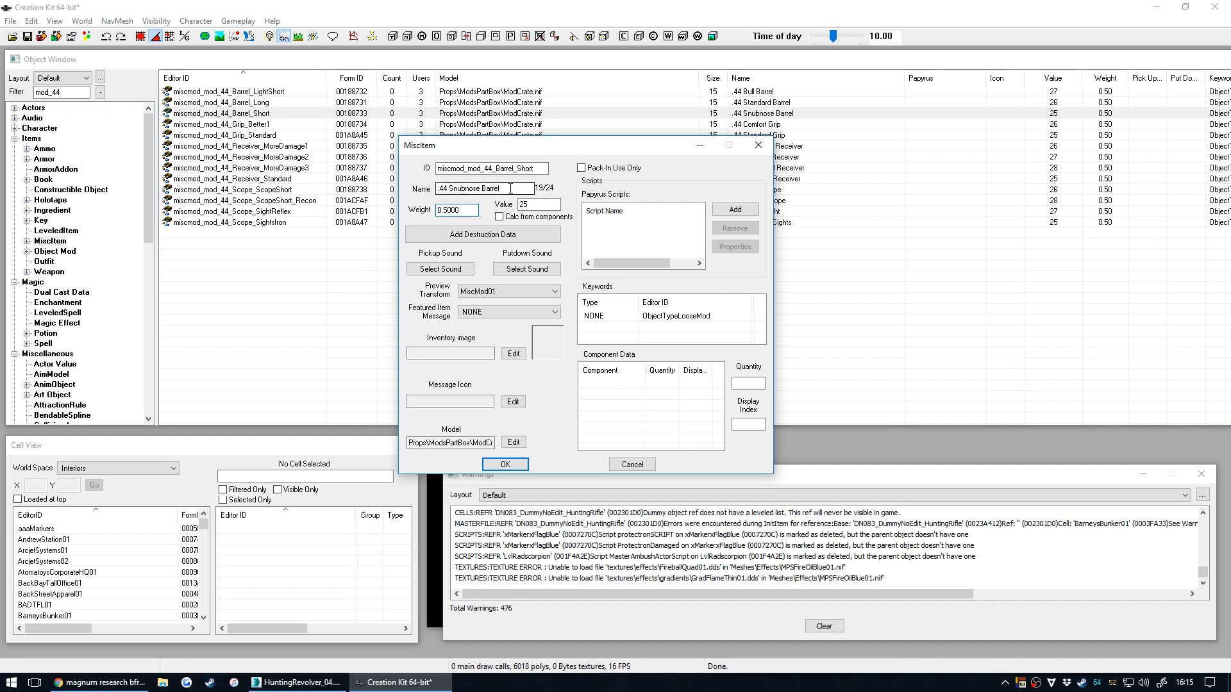
pyautogui.moveTo(510, 188); pyautogui.dragTo(420, 191)
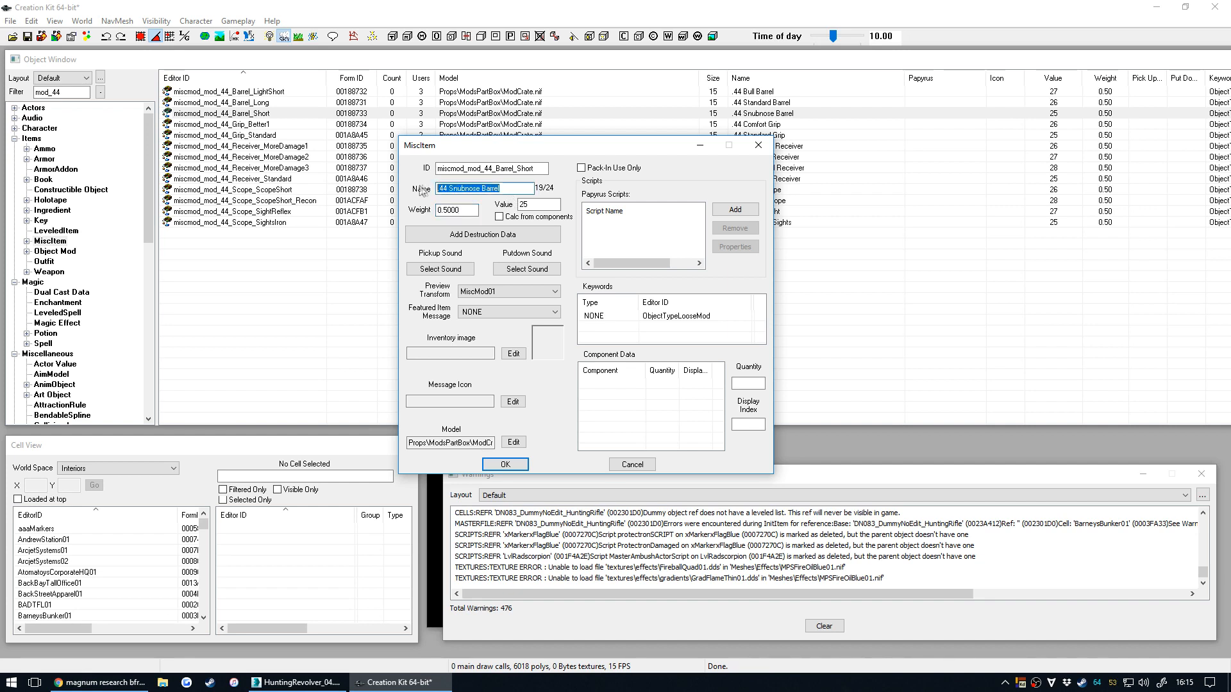
pyautogui.click(511, 189)
pyautogui.moveTo(524, 168); pyautogui.dragTo(424, 167)
pyautogui.click(514, 169)
pyautogui.moveTo(542, 205); pyautogui.dragTo(507, 208)
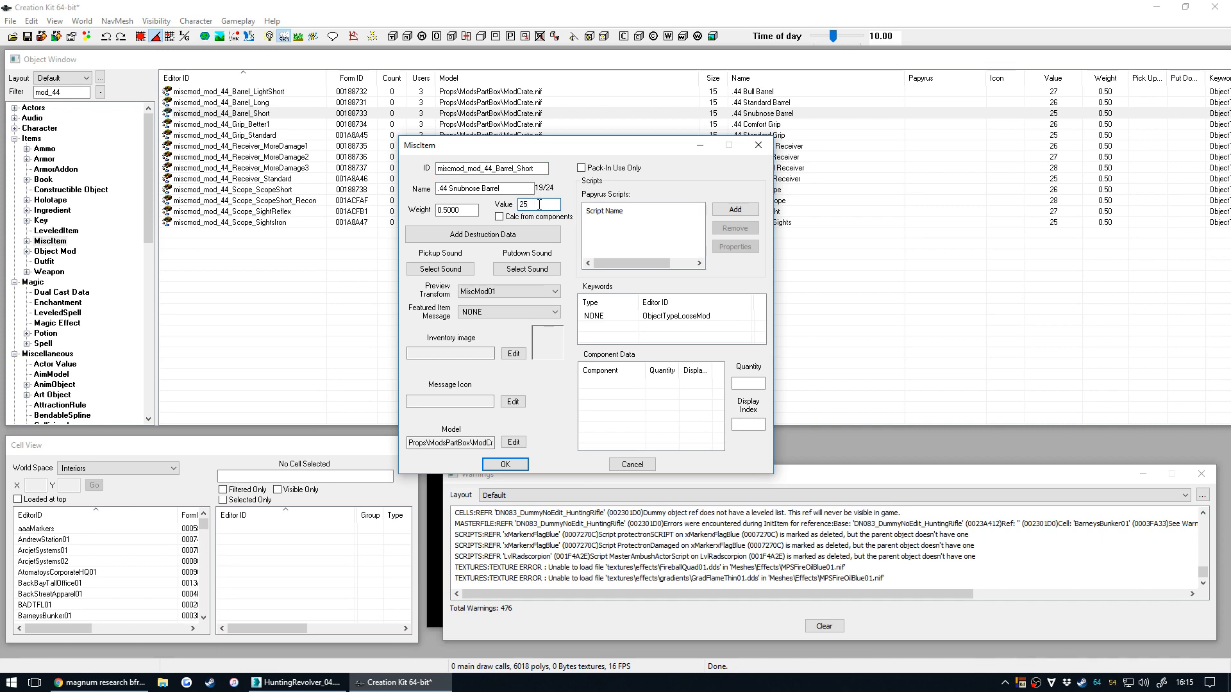
pyautogui.moveTo(564, 153)
pyautogui.mouseDown()
pyautogui.moveTo(551, 156)
pyautogui.moveTo(570, 157)
pyautogui.mouseUp()
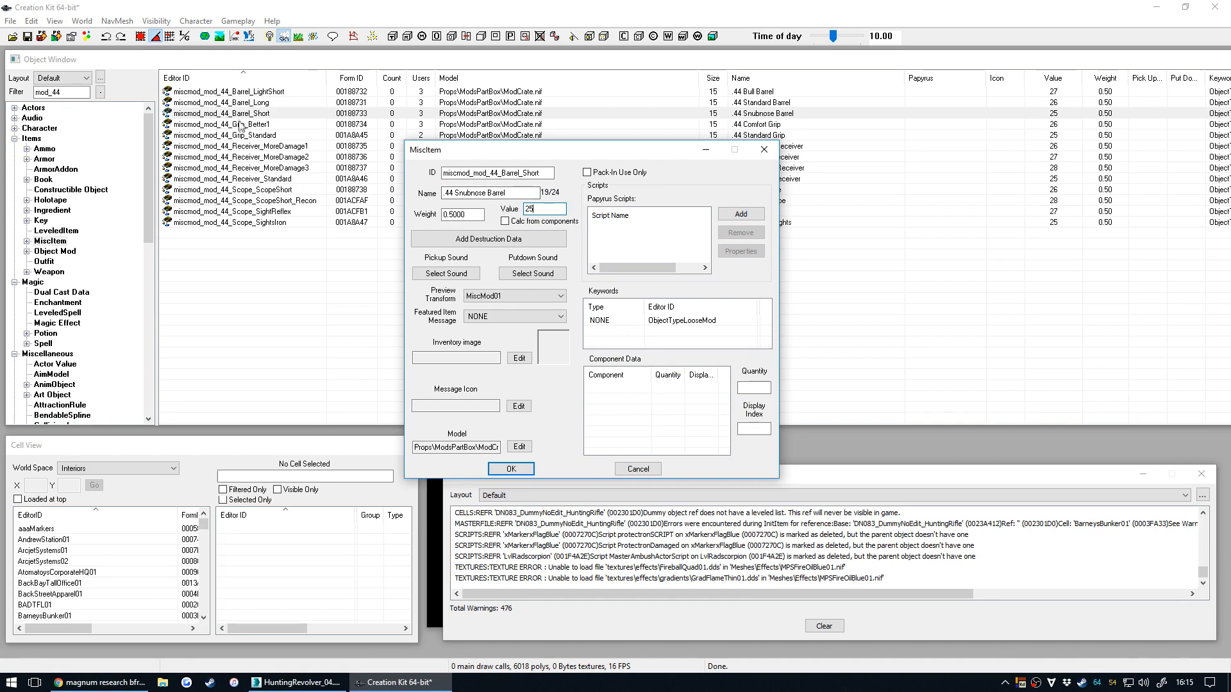
# Open miscmod_mod_44_Barrel_Long beside the snubnose barrel's misc item, compare their data and close both records.
pyautogui.doubleClick(247, 102)
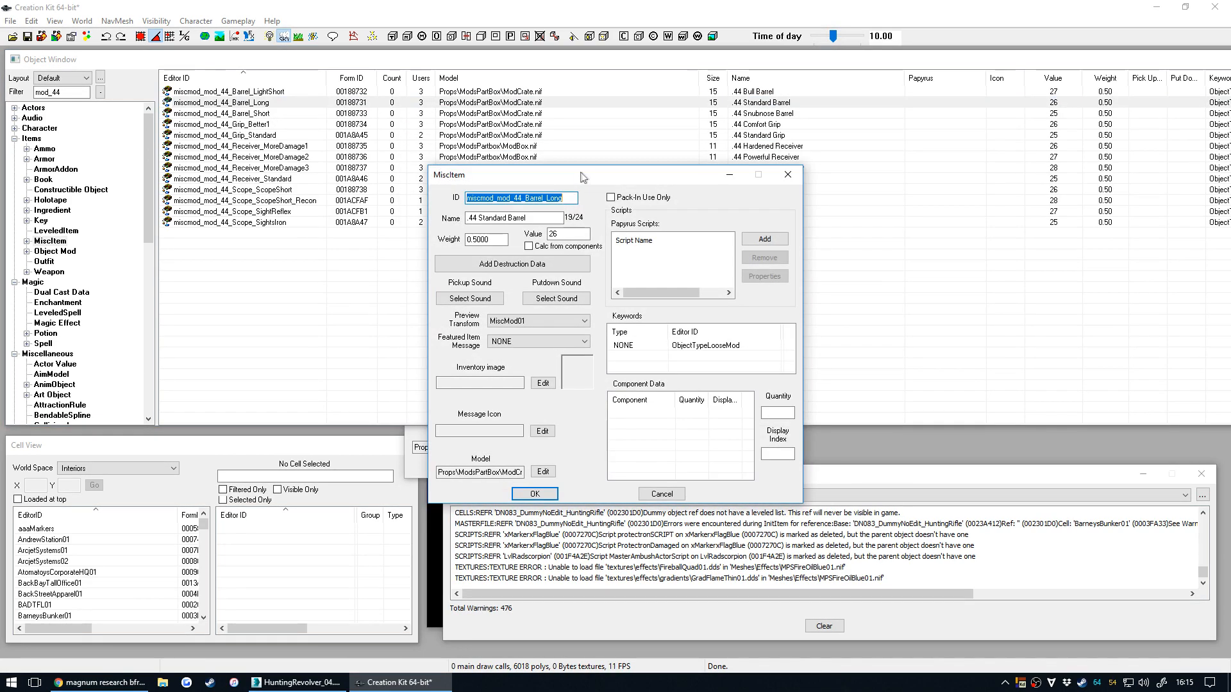
pyautogui.click(557, 444)
pyautogui.moveTo(633, 166); pyautogui.dragTo(483, 227)
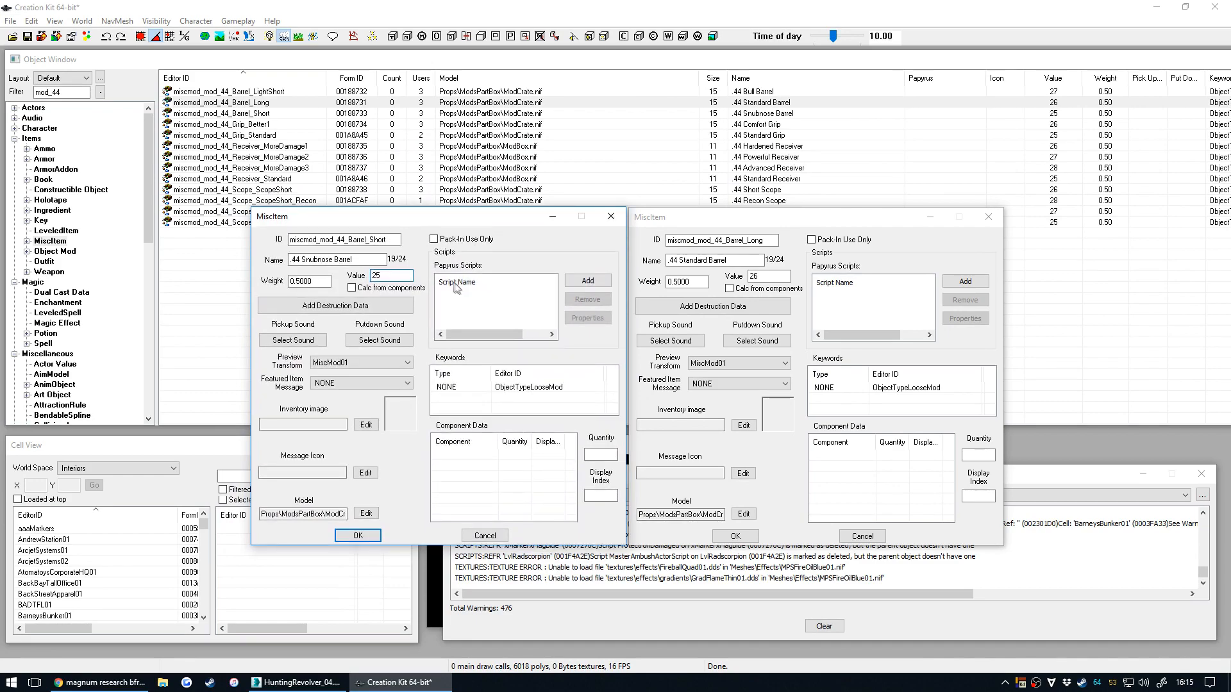
pyautogui.click(774, 282)
pyautogui.moveTo(760, 220)
pyautogui.mouseDown()
pyautogui.moveTo(844, 219)
pyautogui.moveTo(764, 220)
pyautogui.mouseUp()
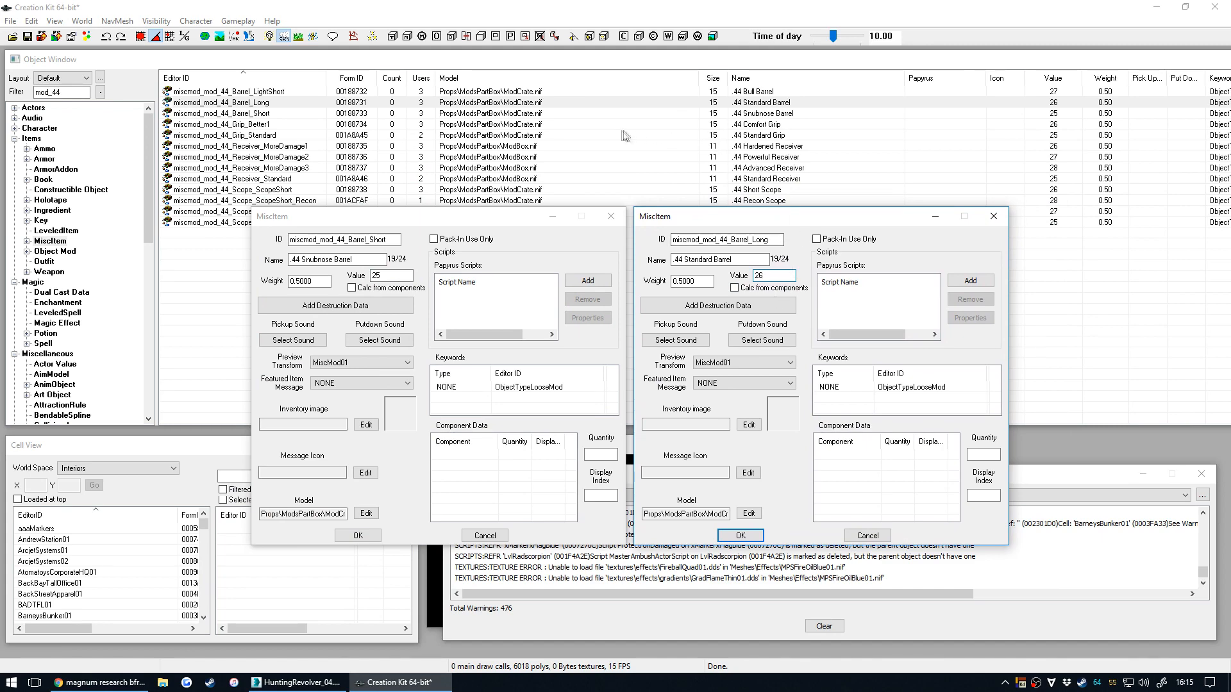
pyautogui.click(741, 536)
pyautogui.click(357, 535)
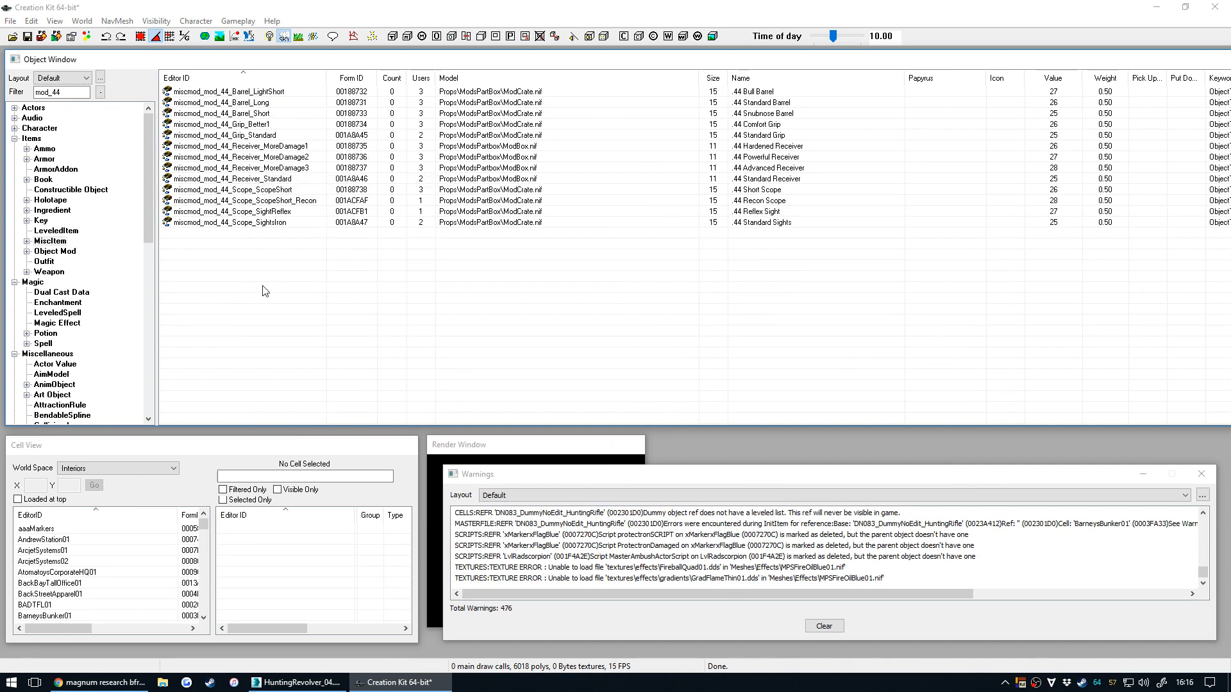
# Filter the weapon records by 44 and open the object template of the weapon with ID 44.
pyautogui.click(56, 272)
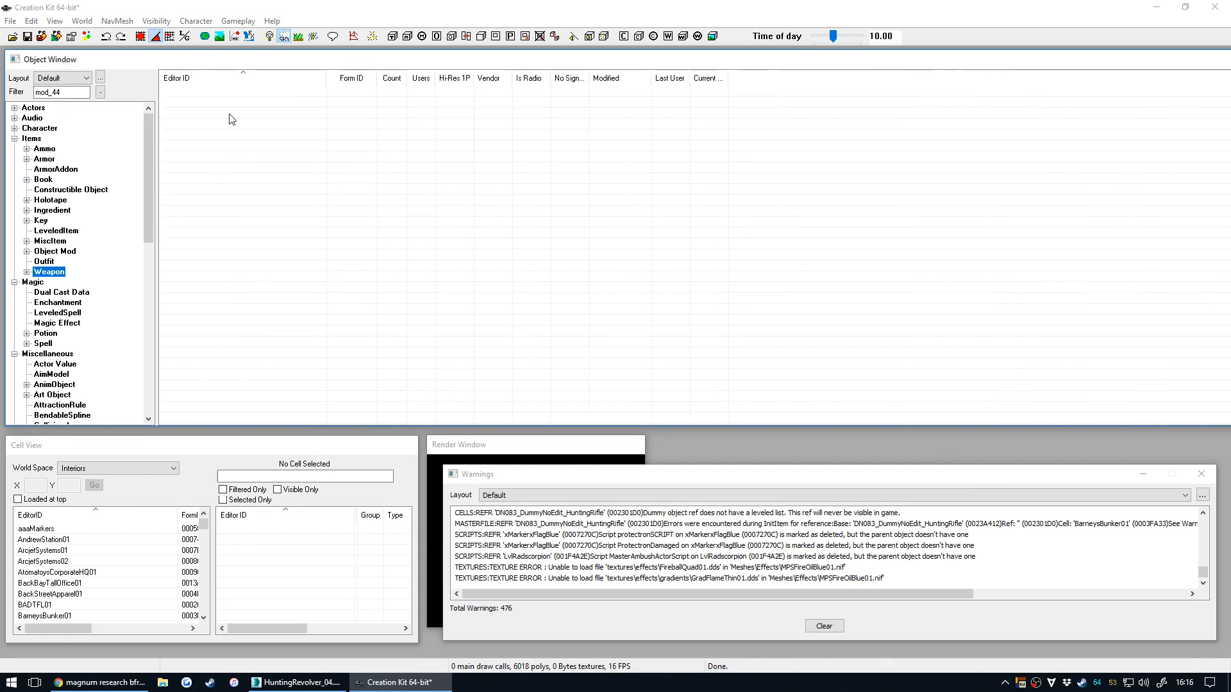
pyautogui.doubleClick(66, 88)
pyautogui.write('44')
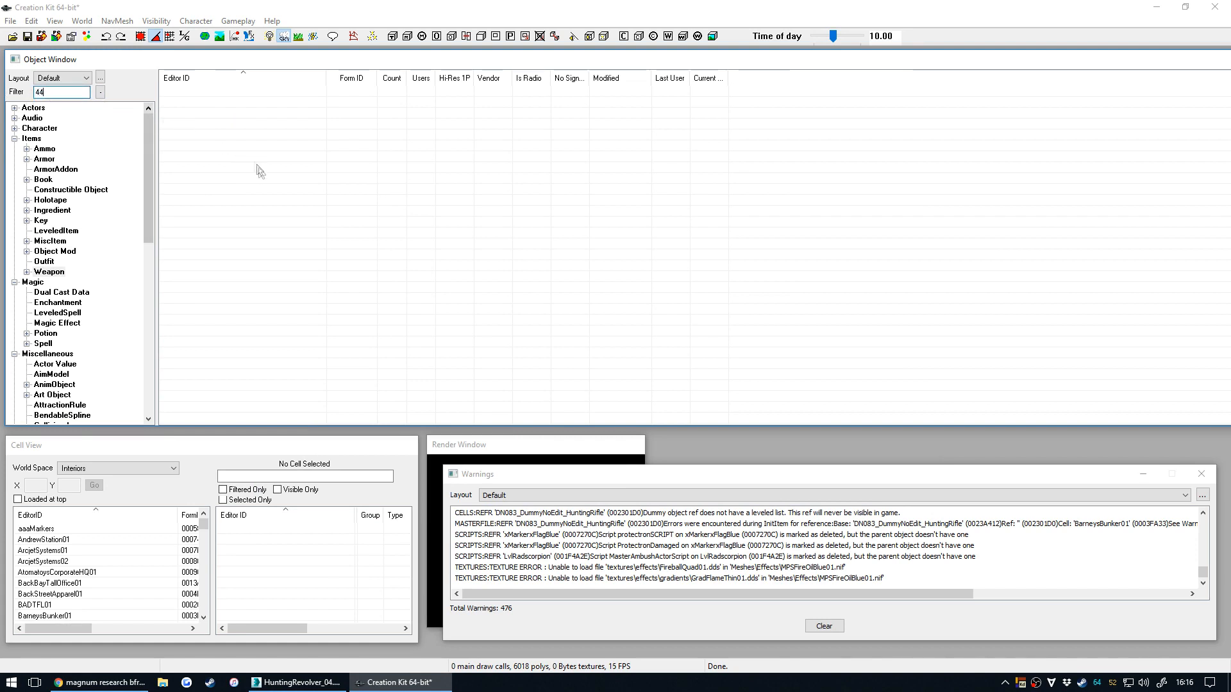
pyautogui.click(204, 93)
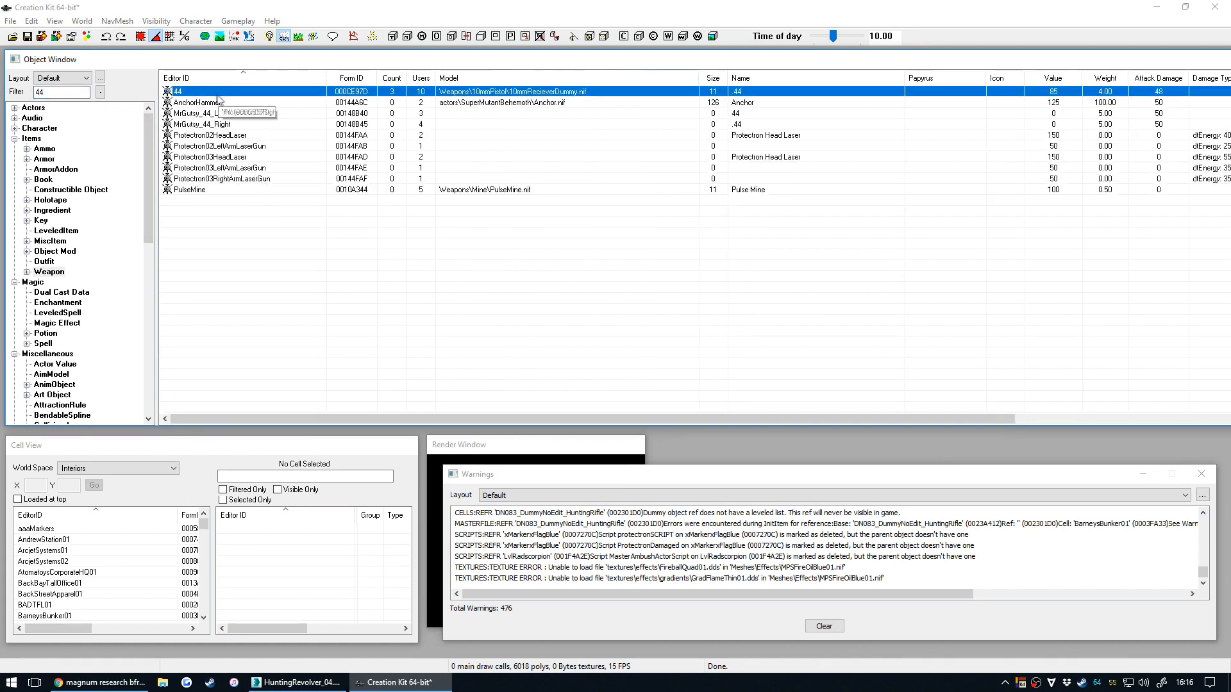
pyautogui.press('Delete')
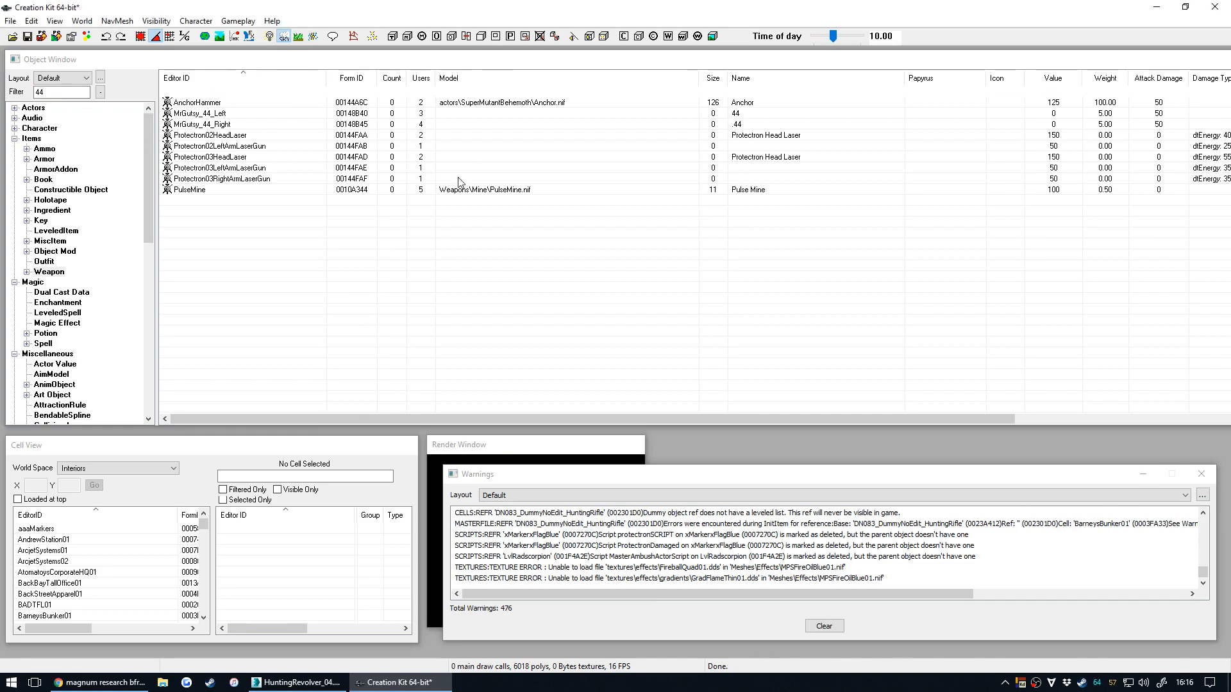
pyautogui.press('Return')
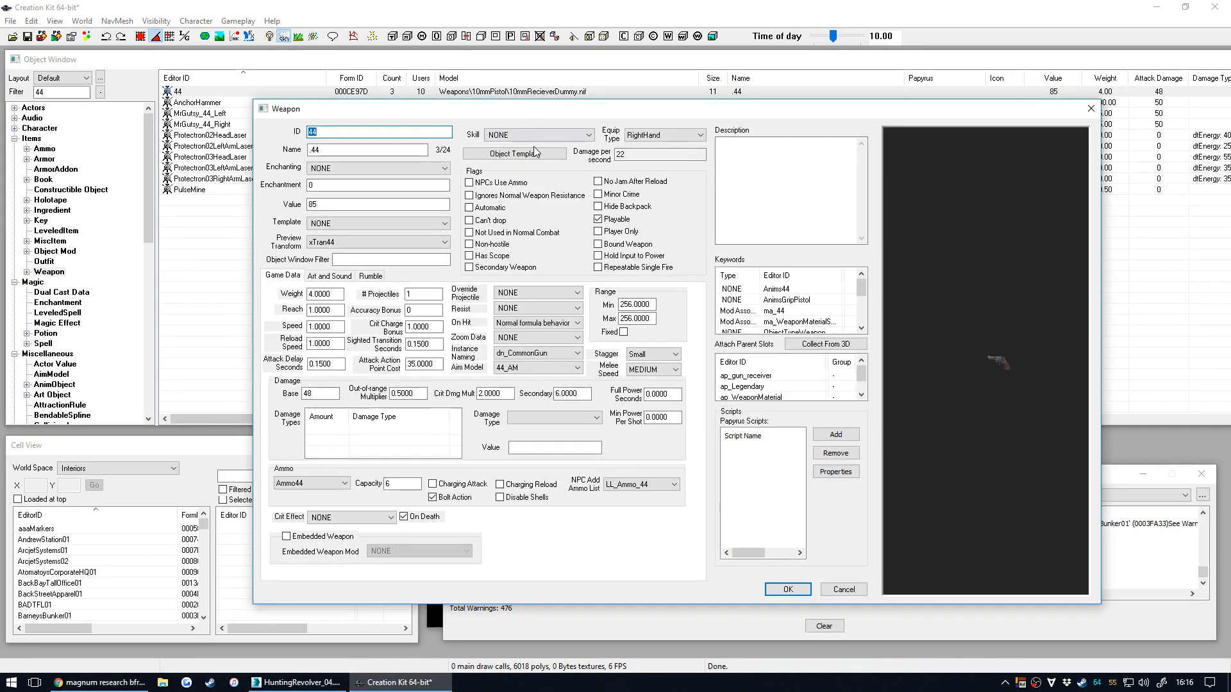
pyautogui.click(536, 152)
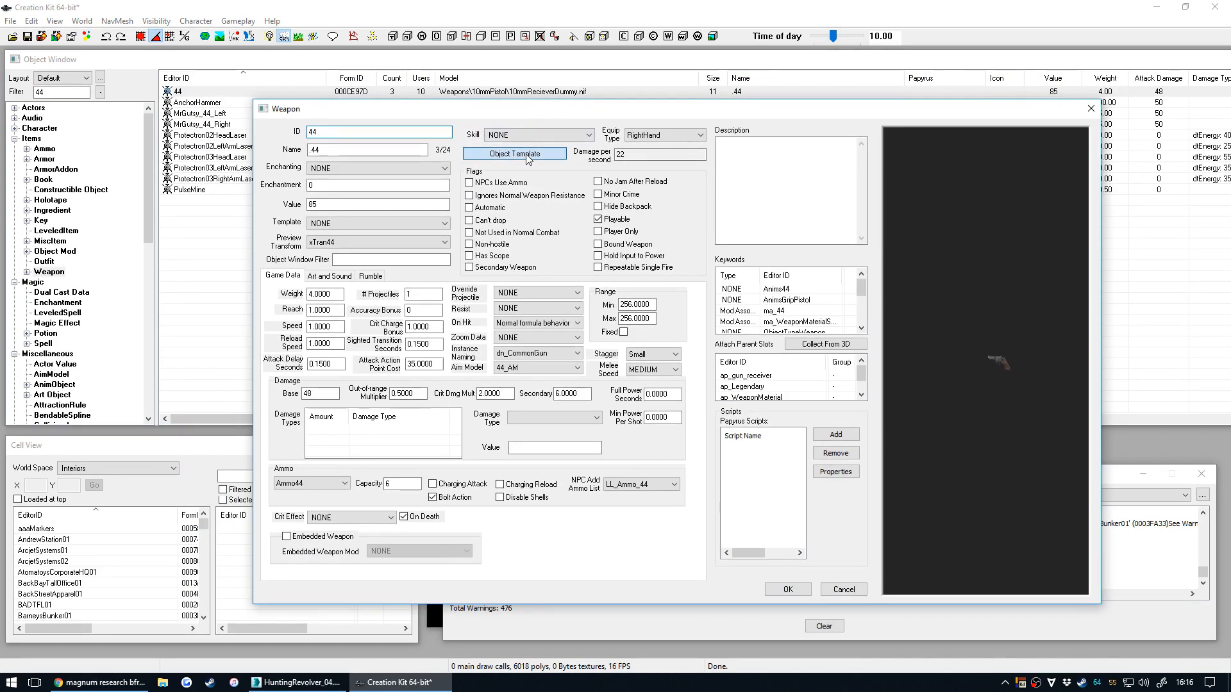
# Examine the default template's receiver, grip and iron sights object modifiers, with the previewed revolver turned to its side.
pyautogui.click(490, 380)
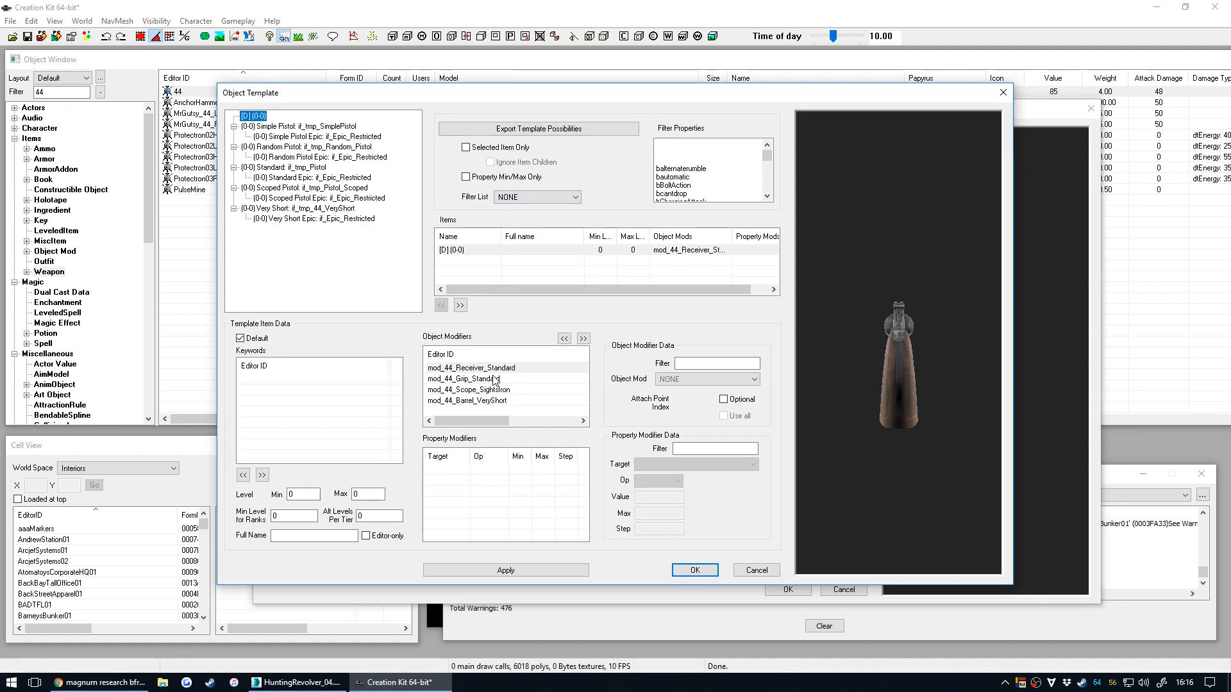
pyautogui.click(489, 389)
pyautogui.moveTo(849, 386); pyautogui.dragTo(1152, 384)
pyautogui.moveTo(878, 366); pyautogui.dragTo(855, 362)
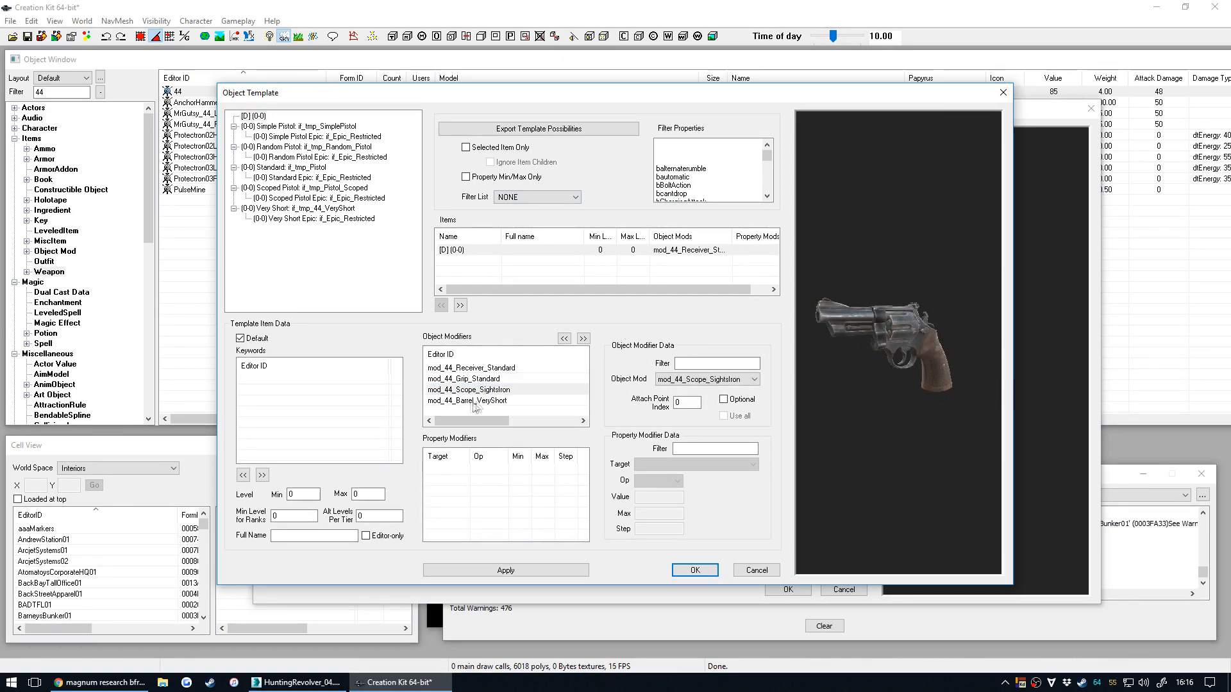
pyautogui.click(479, 368)
pyautogui.click(484, 379)
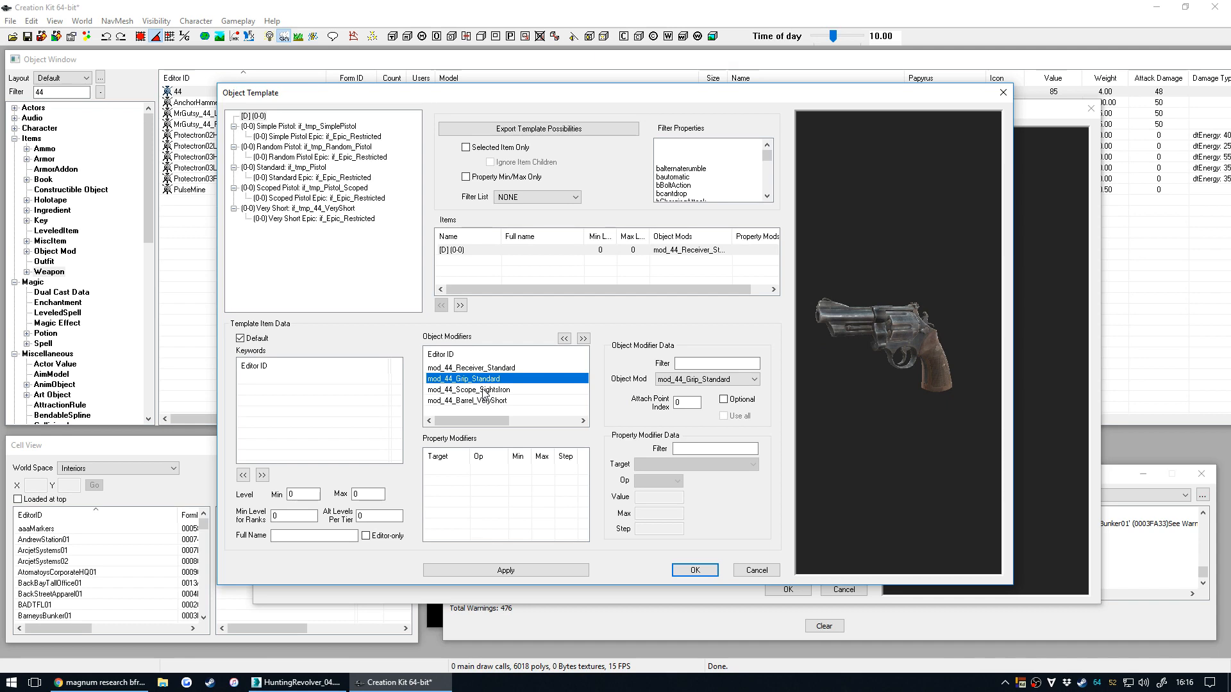
pyautogui.click(484, 390)
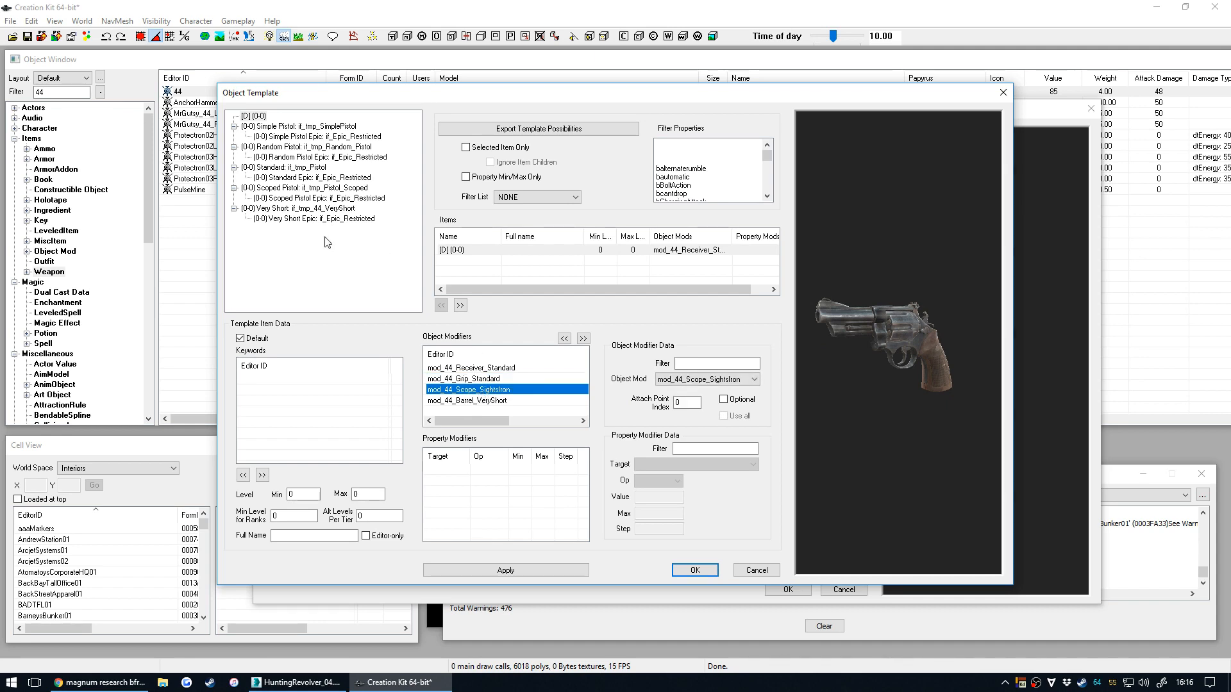
# Delete the Simple Pistol, Random Pistol and Standard items from the object template together with their Epic children.
pyautogui.click(282, 127)
pyautogui.rightClick(283, 127)
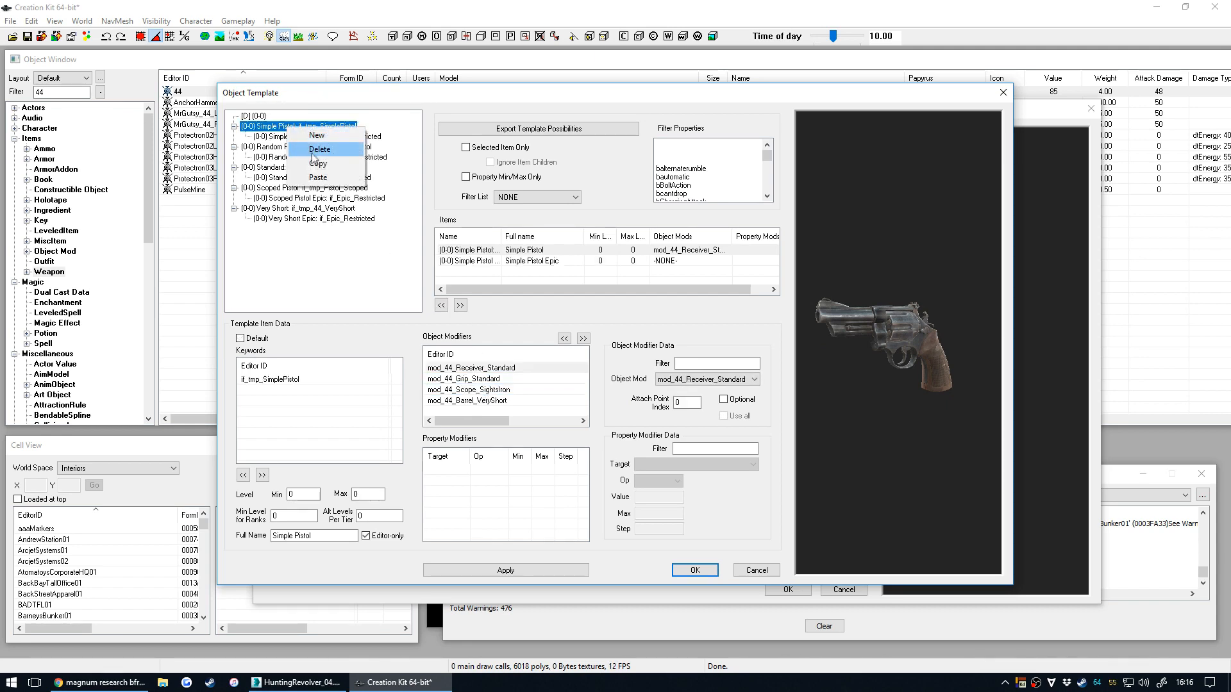
pyautogui.click(311, 150)
pyautogui.click(659, 386)
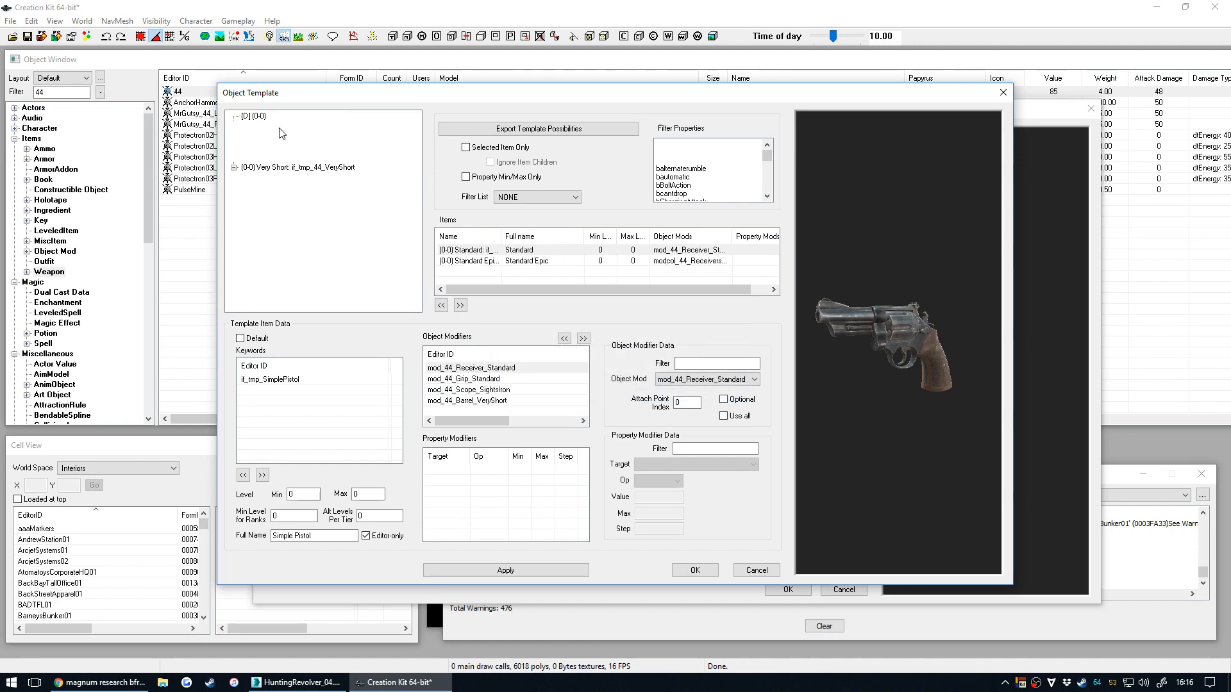
pyautogui.click(285, 127)
pyautogui.rightClick(296, 129)
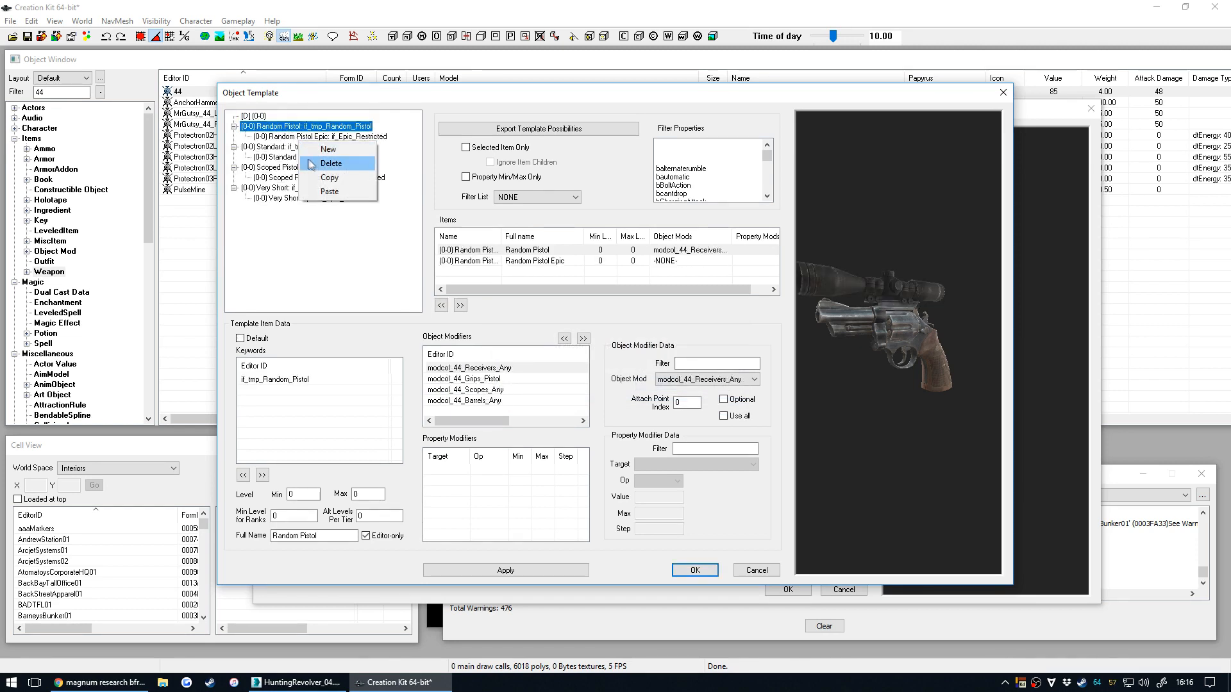
pyautogui.click(323, 163)
pyautogui.click(659, 386)
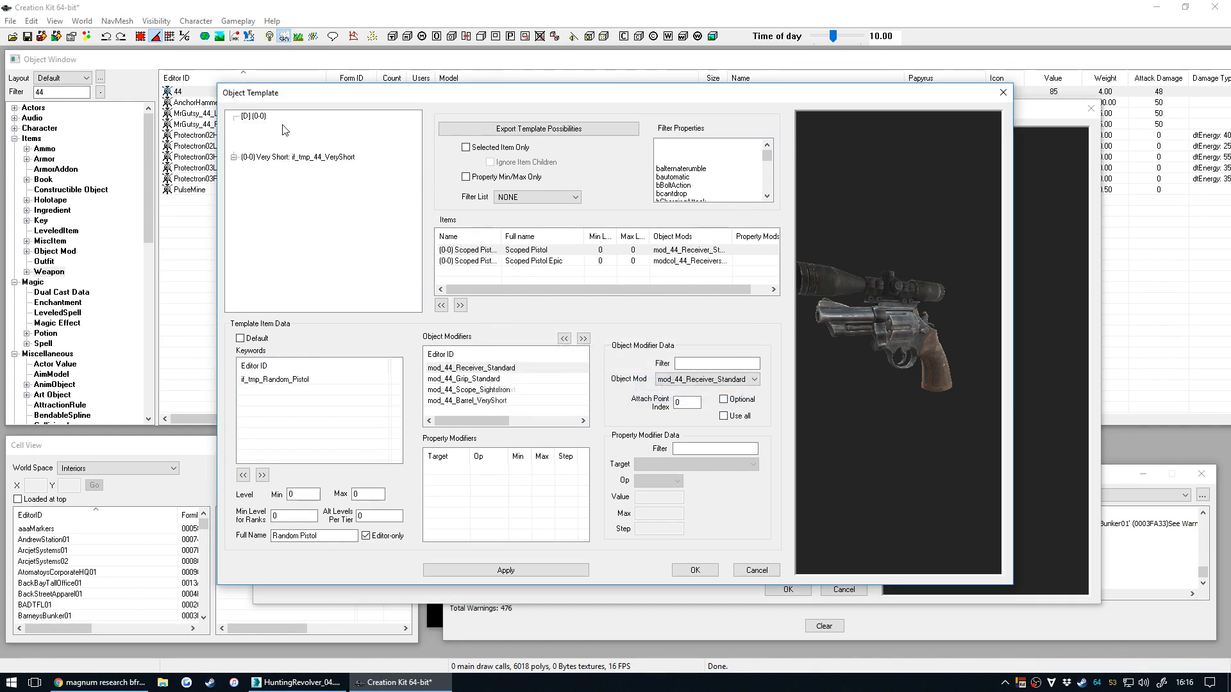
pyautogui.click(285, 127)
pyautogui.rightClick(311, 141)
pyautogui.click(333, 163)
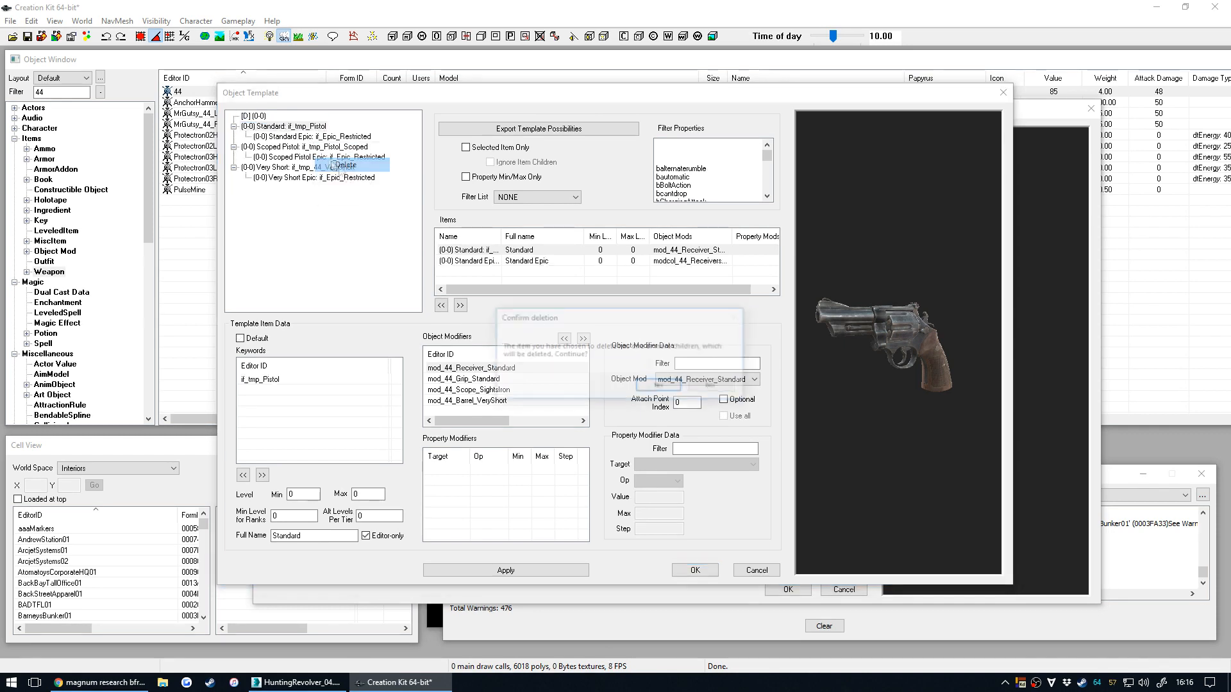
pyautogui.click(645, 388)
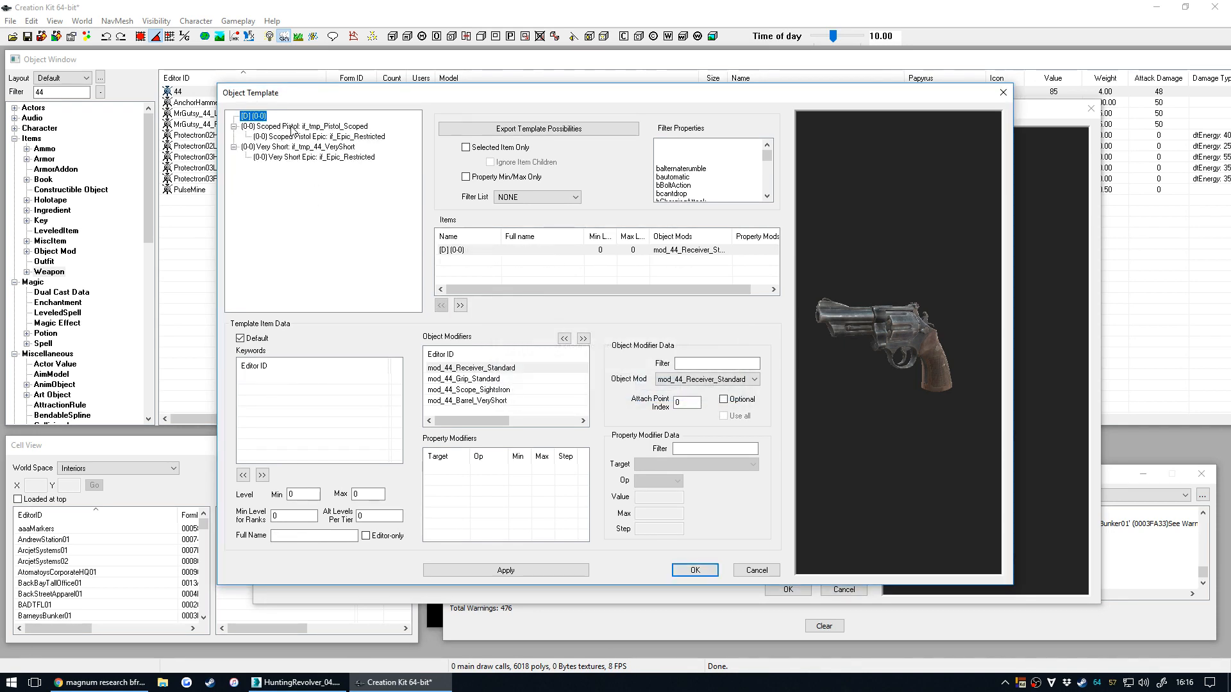
# Delete the Scoped Pistol item with its Epic child and preview the Very Short item and its Epic variant.
pyautogui.click(297, 127)
pyautogui.rightClick(312, 132)
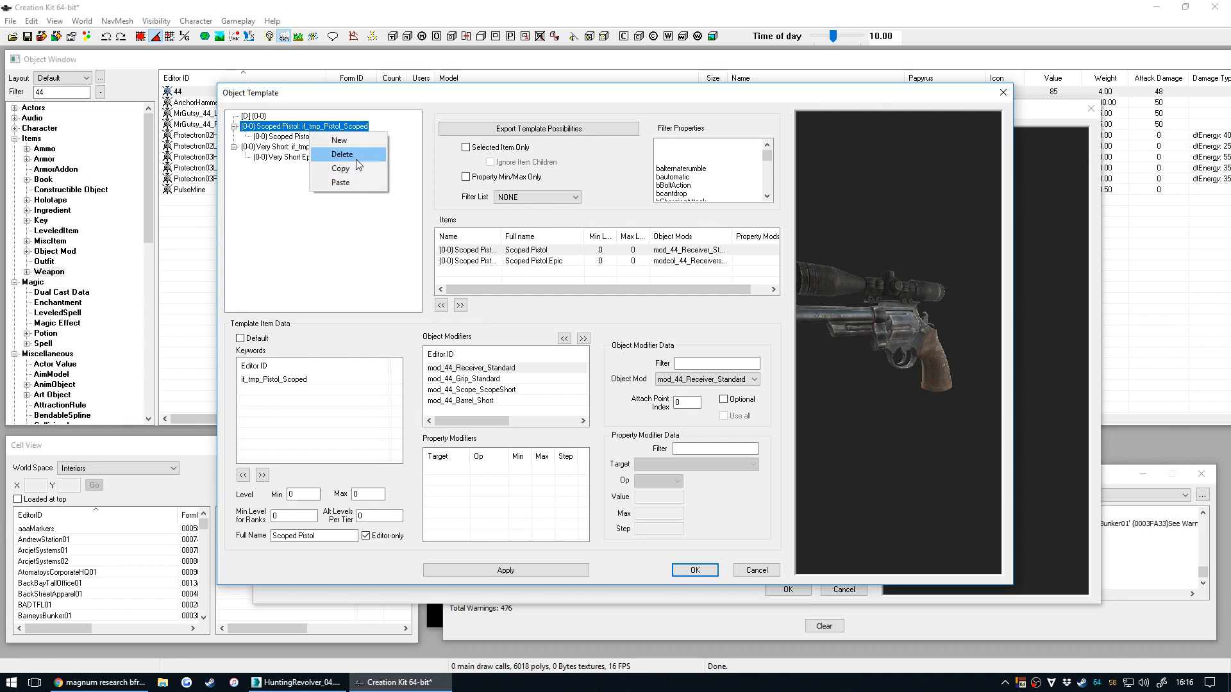
pyautogui.click(358, 159)
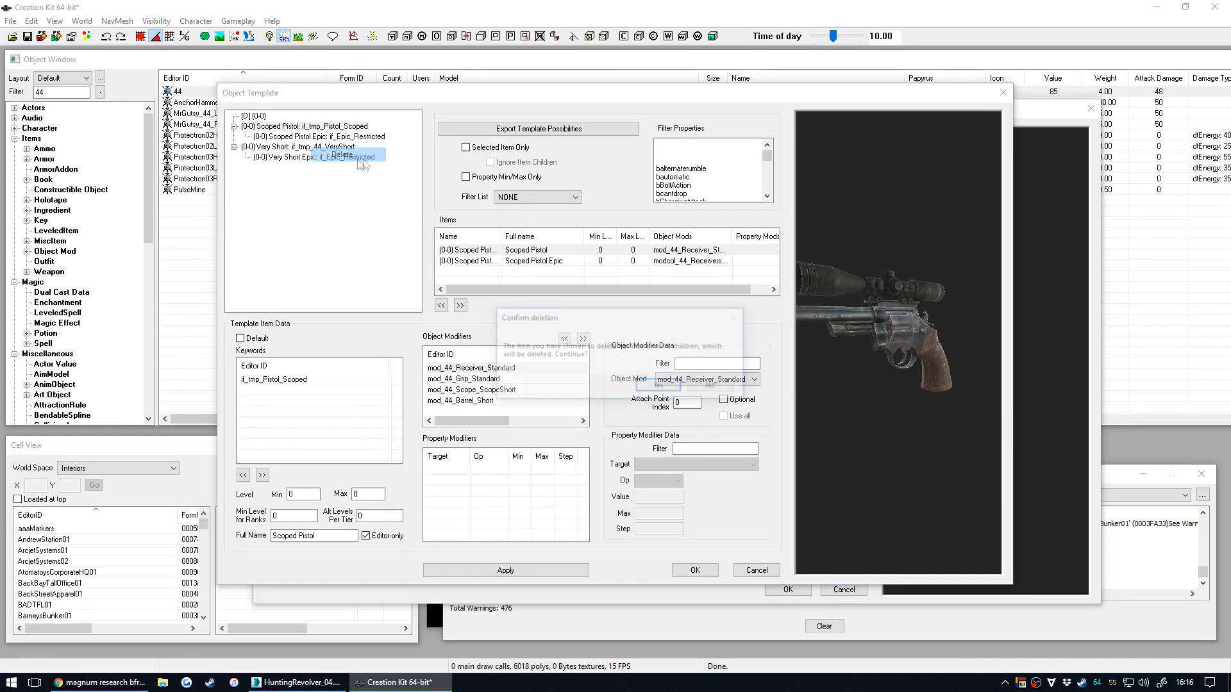
pyautogui.click(660, 387)
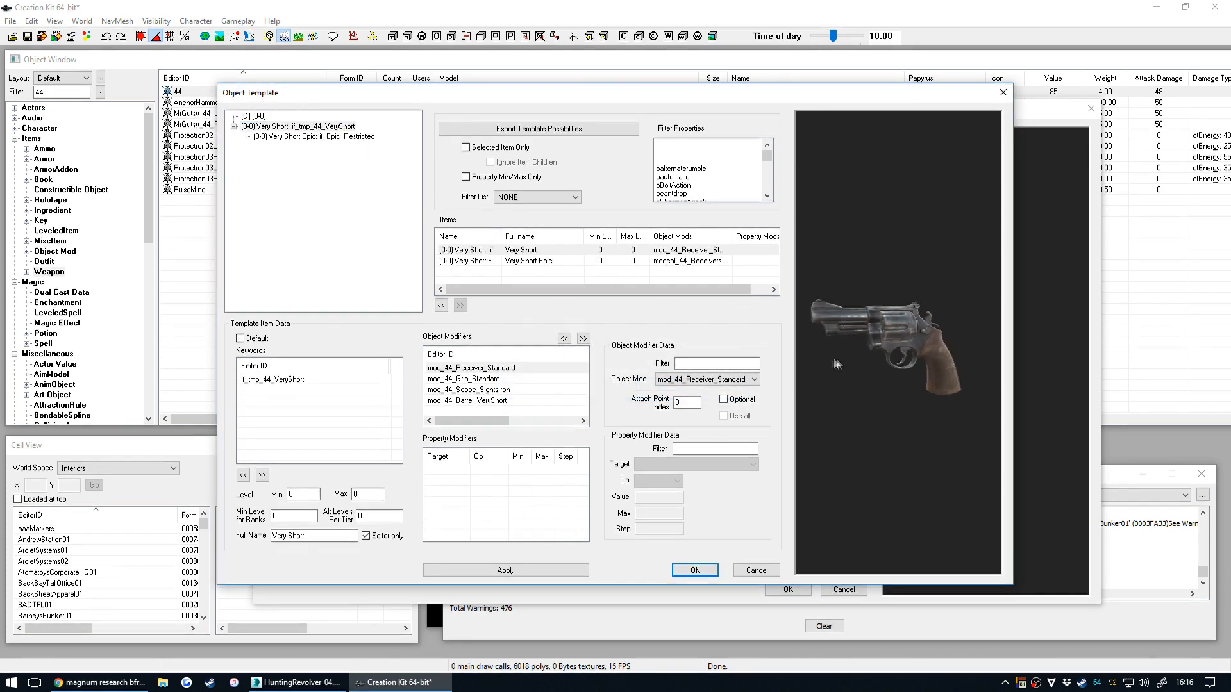
pyautogui.moveTo(868, 372); pyautogui.dragTo(892, 355)
pyautogui.scroll(3, 933, 361)
pyautogui.scroll(-3, 882, 375)
pyautogui.click(319, 138)
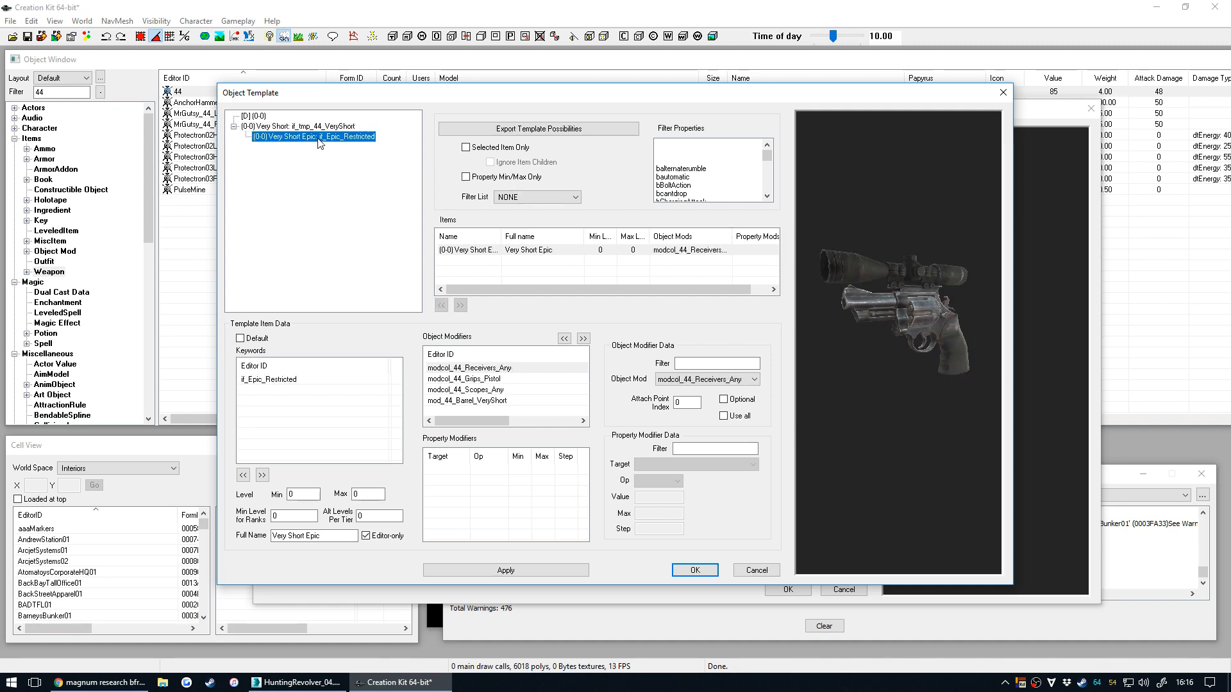
pyautogui.moveTo(804, 310); pyautogui.dragTo(886, 345)
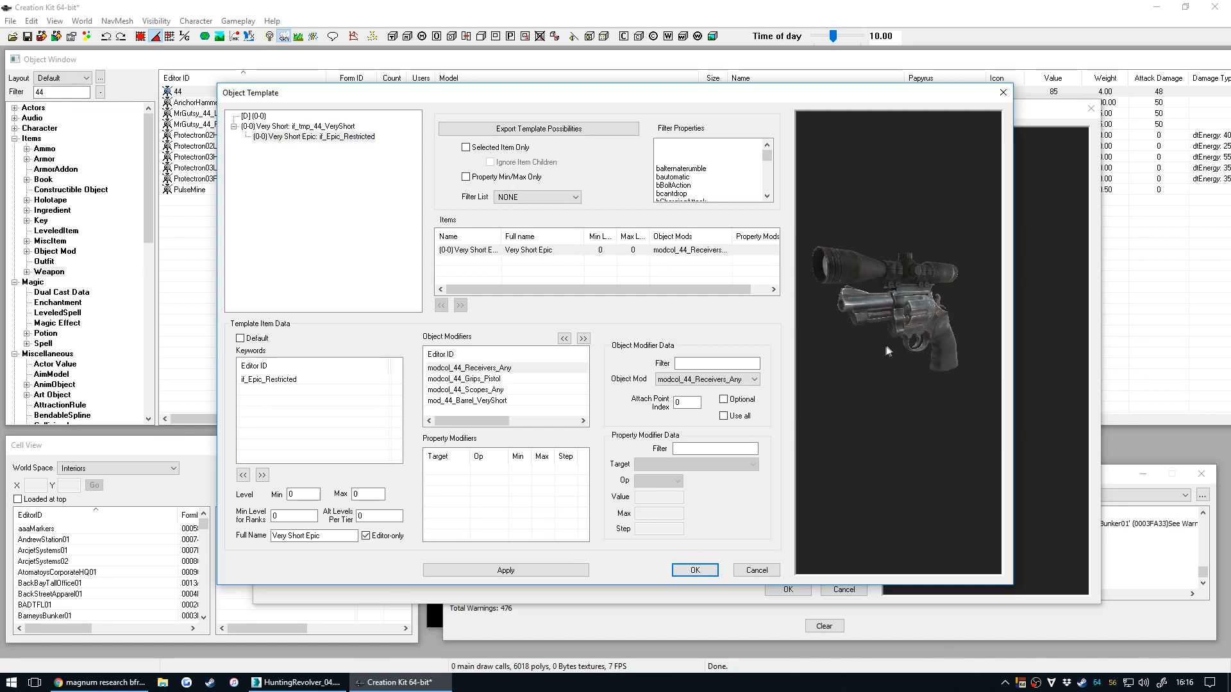
# Delete the Very Short item with its Epic child and discard the changes to the weapon with ID 44.
pyautogui.rightClick(303, 127)
pyautogui.click(328, 150)
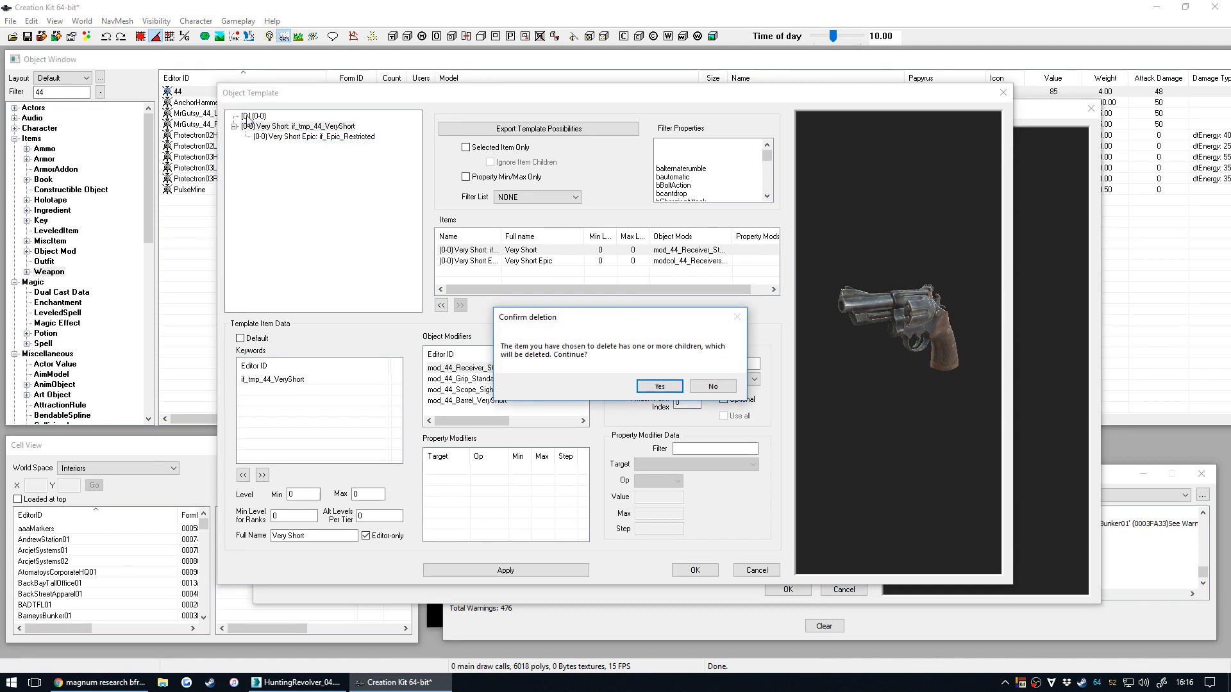
pyautogui.click(674, 388)
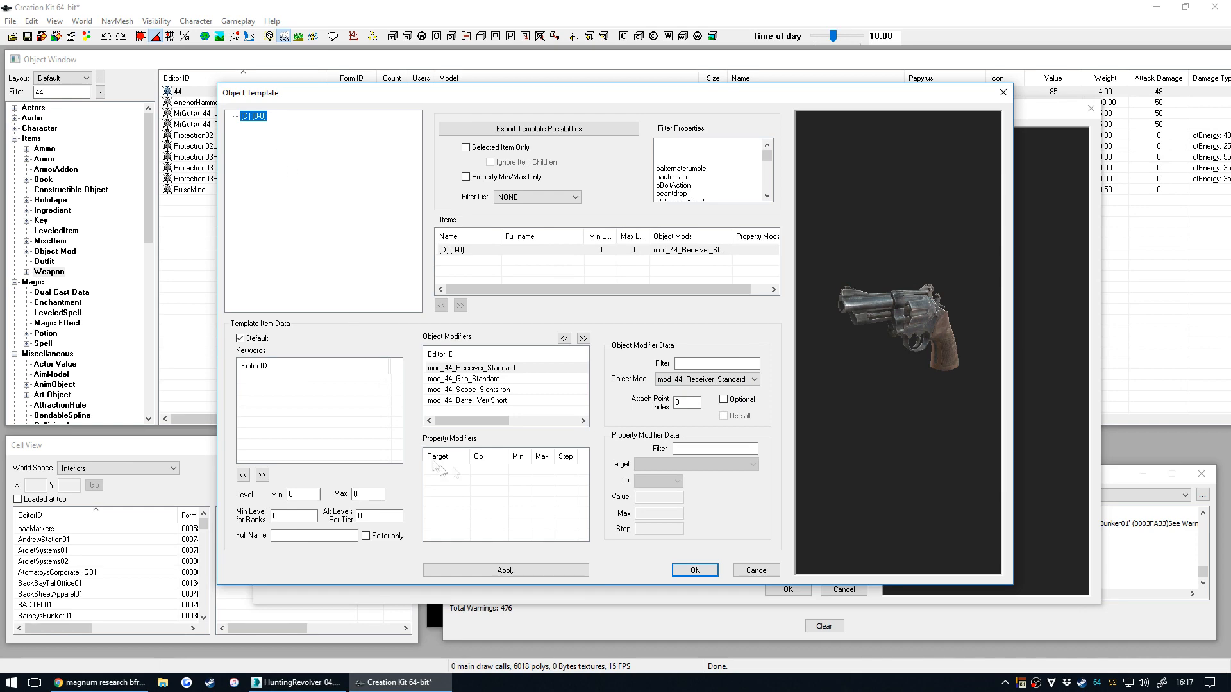
pyautogui.click(694, 570)
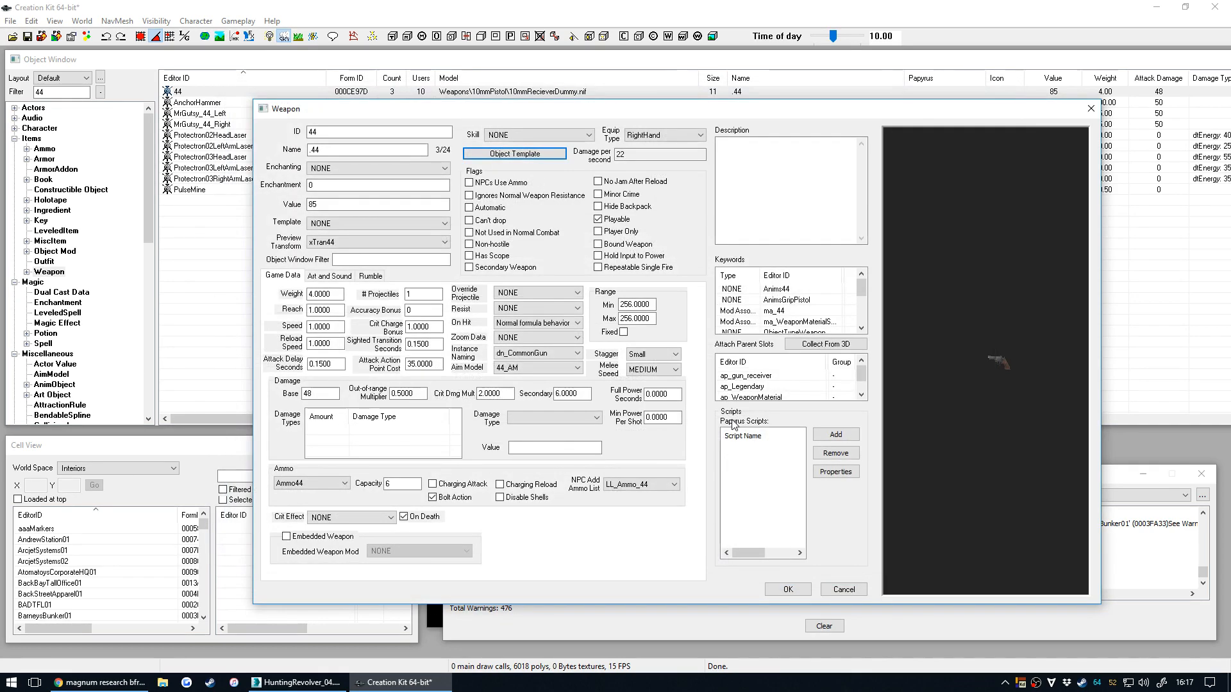
pyautogui.click(837, 590)
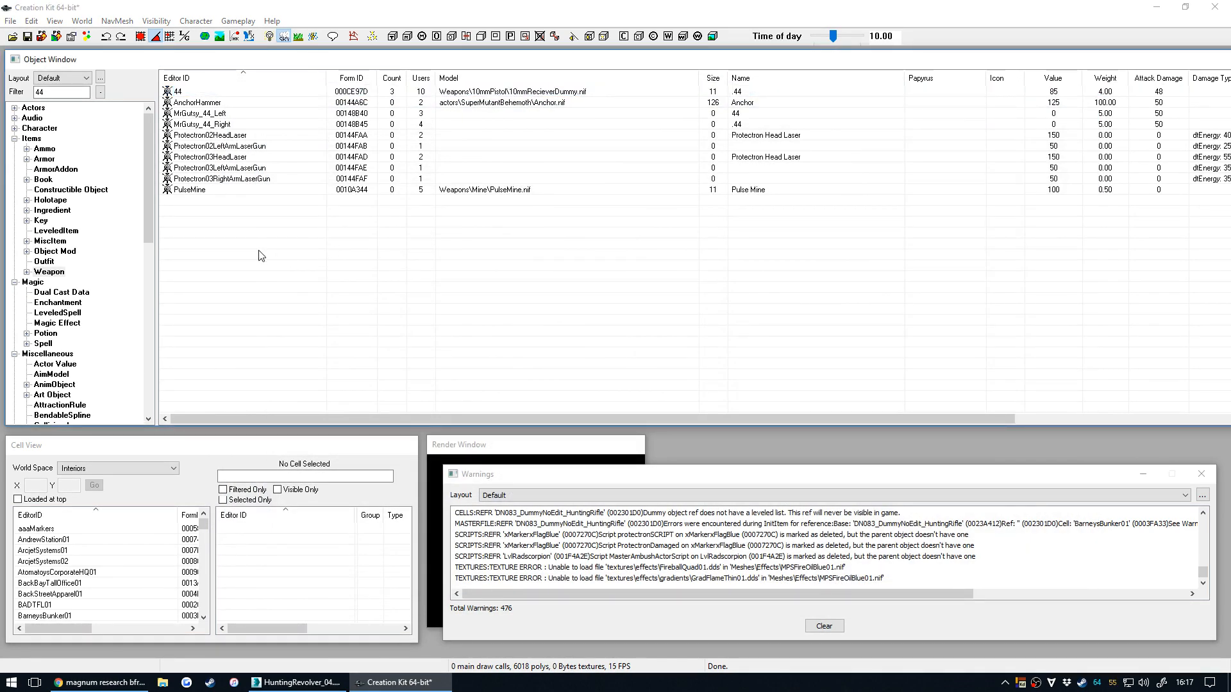
pyautogui.click(1036, 682)
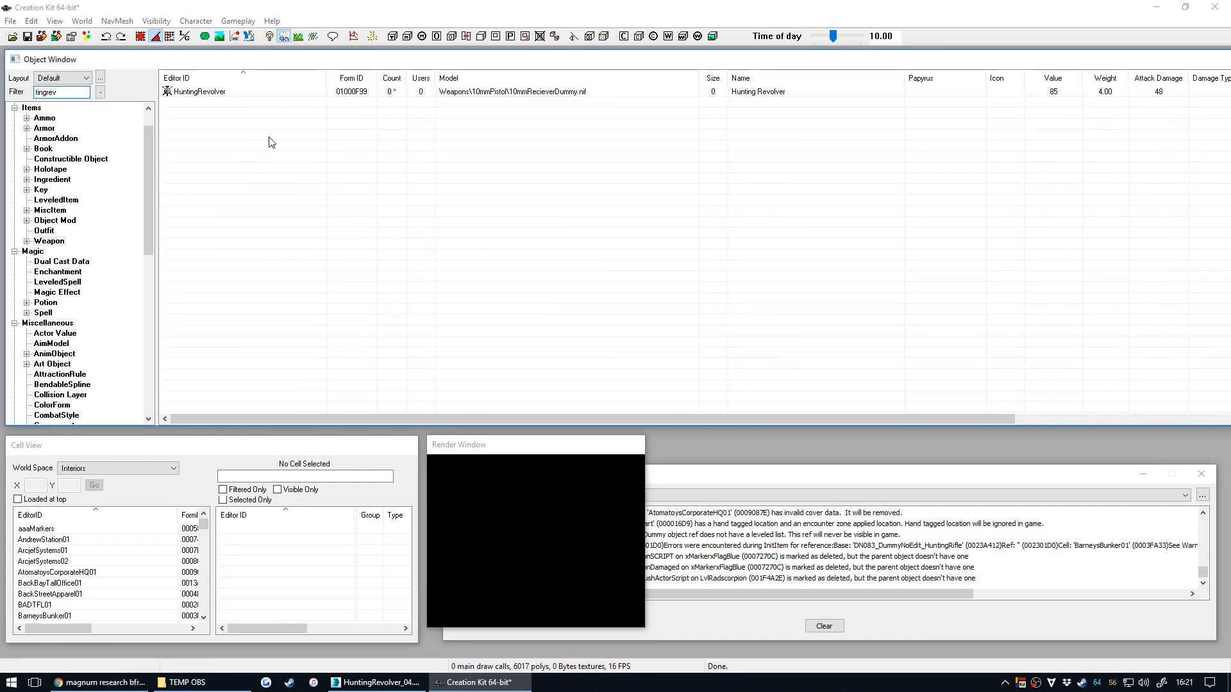
# Open the HuntingRevolver weapon record for editing and bring up its object template.
pyautogui.click(214, 94)
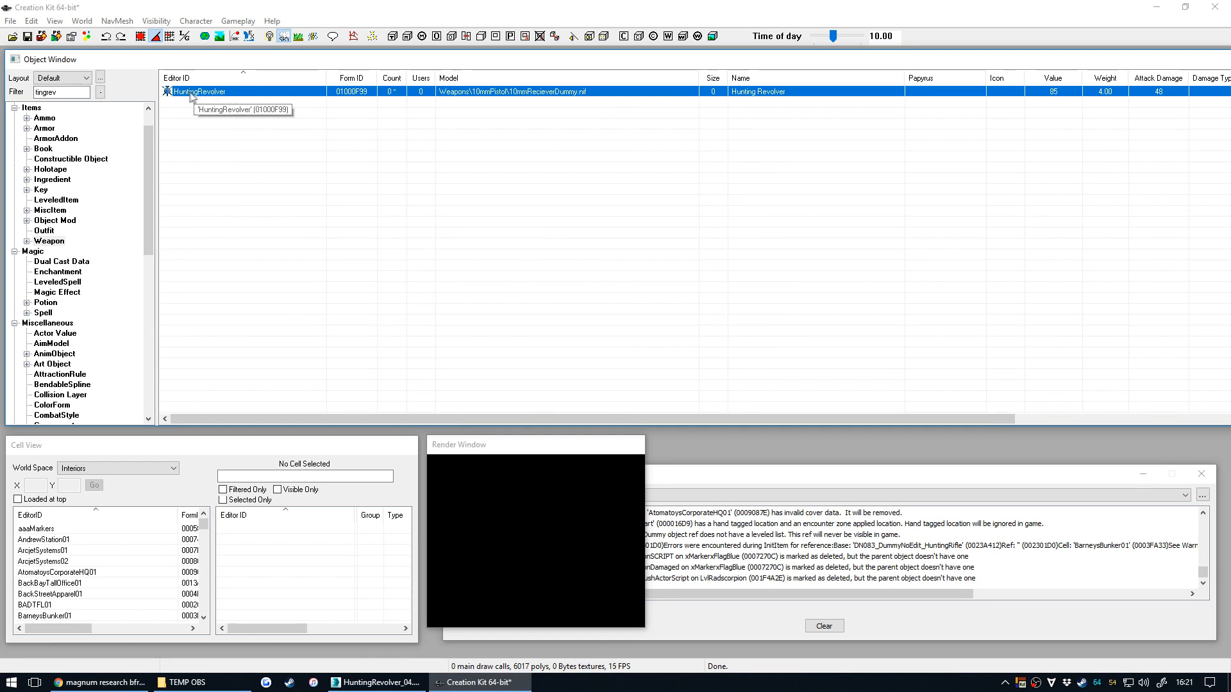
pyautogui.rightClick(238, 96)
pyautogui.click(300, 142)
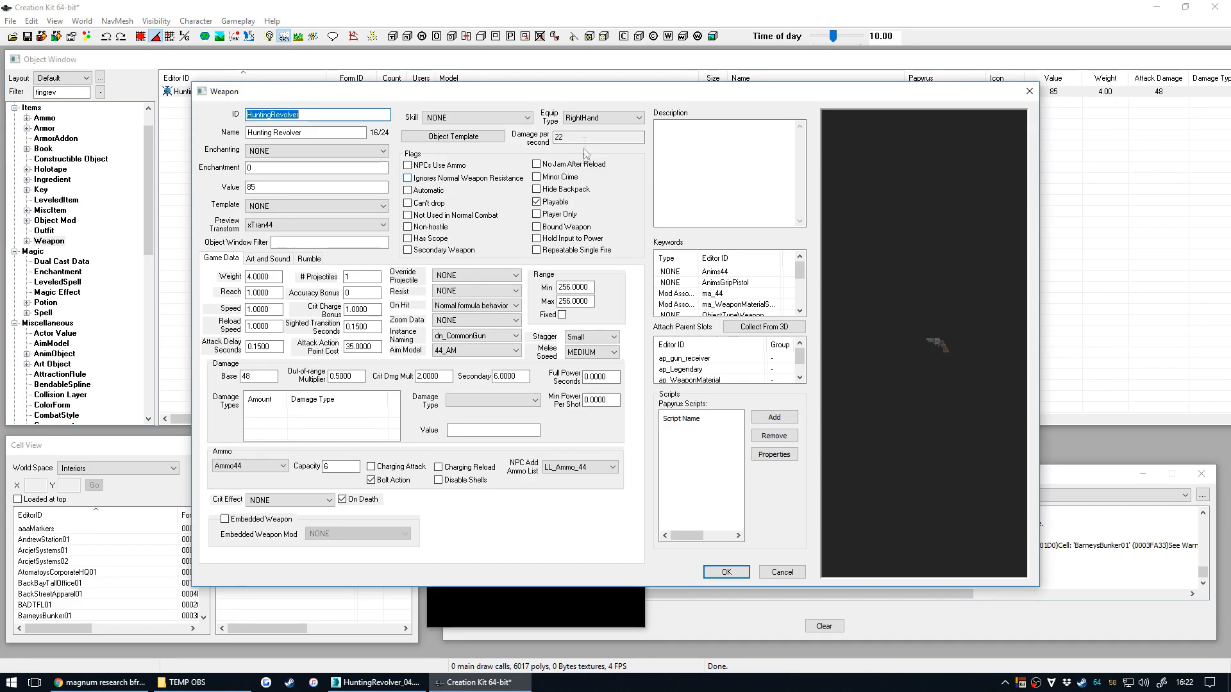
pyautogui.moveTo(571, 90); pyautogui.dragTo(588, 107)
pyautogui.click(323, 130)
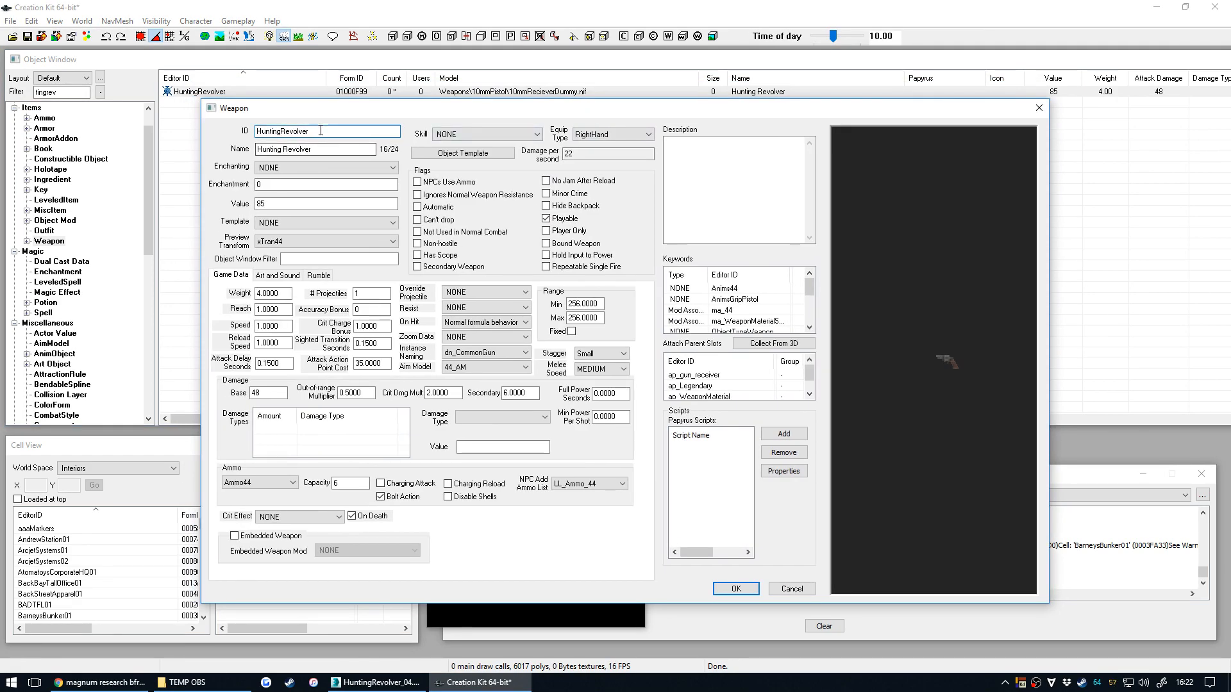
pyautogui.click(325, 149)
pyautogui.click(465, 156)
# Delete the Simple Pistol item together with its Epic child from the Hunting Revolver's object template.
pyautogui.click(292, 127)
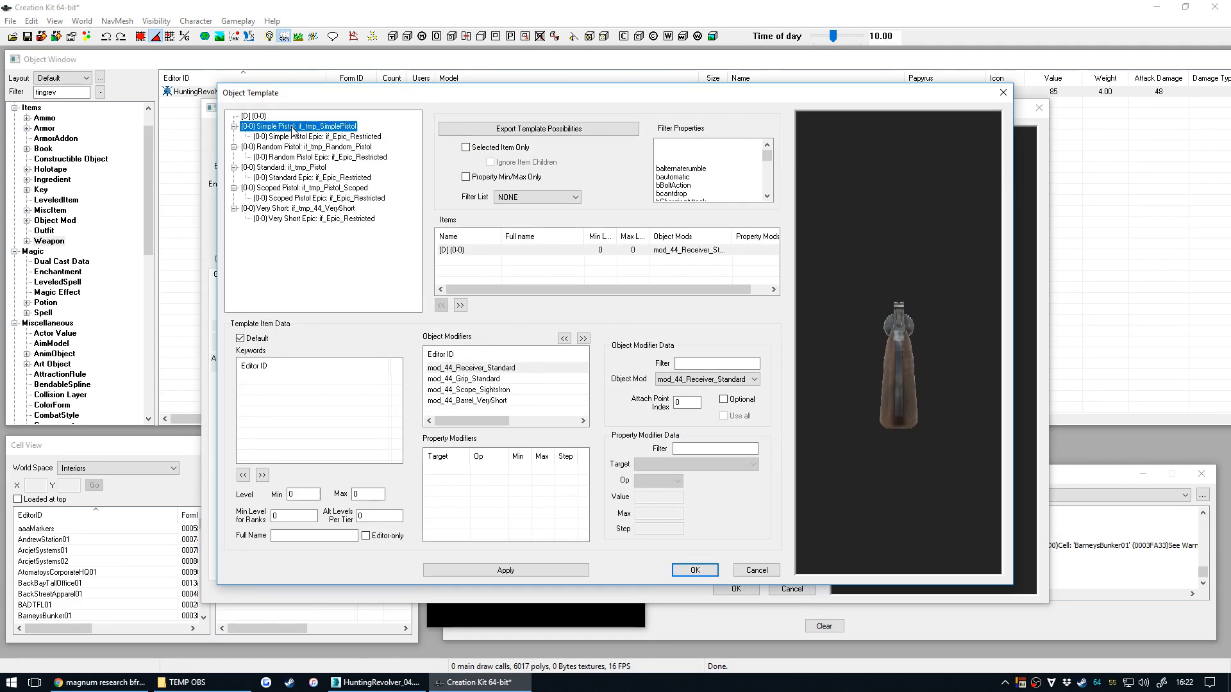
pyautogui.rightClick(317, 128)
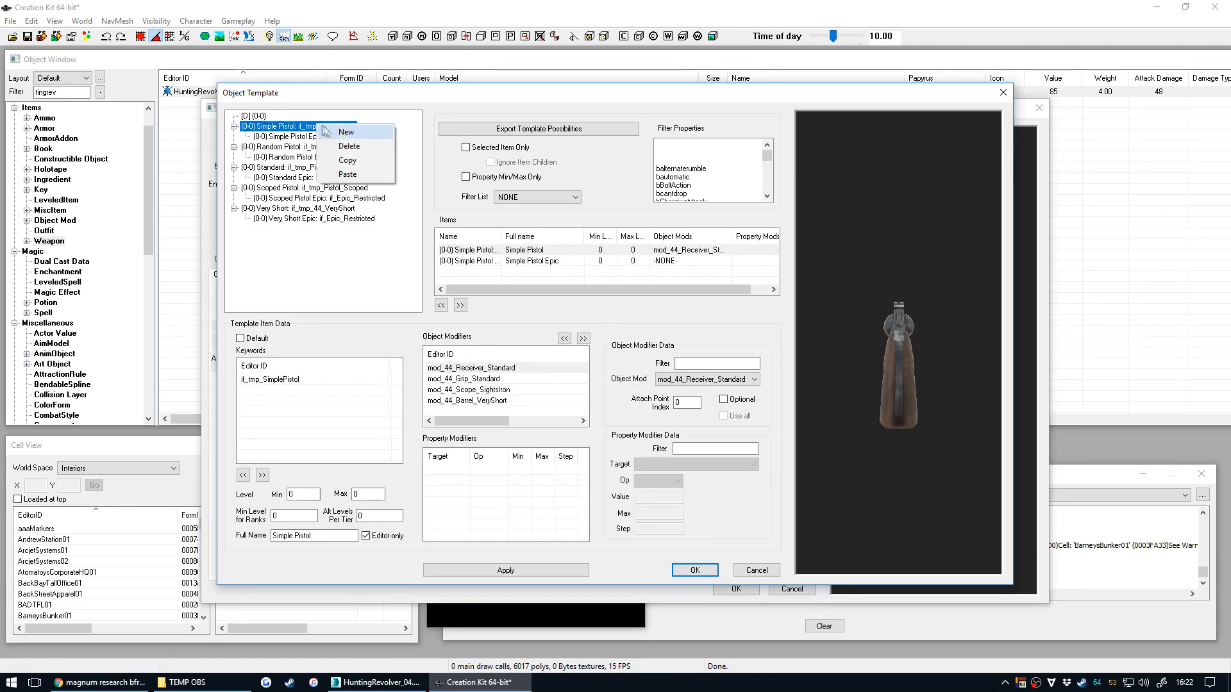
pyautogui.click(346, 148)
pyautogui.click(660, 387)
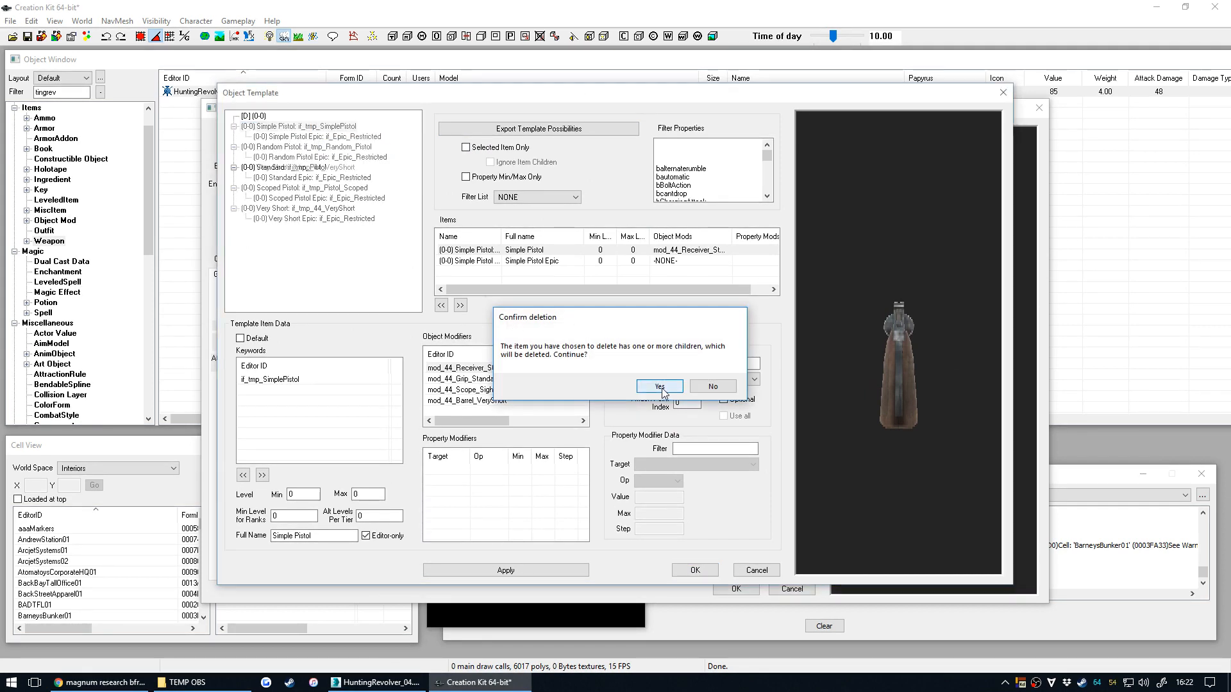
# Examine the object modifiers and previewed revolvers of the Random Pistol, Standard, Scoped Pistol and Very Short template items.
pyautogui.click(288, 127)
pyautogui.click(308, 138)
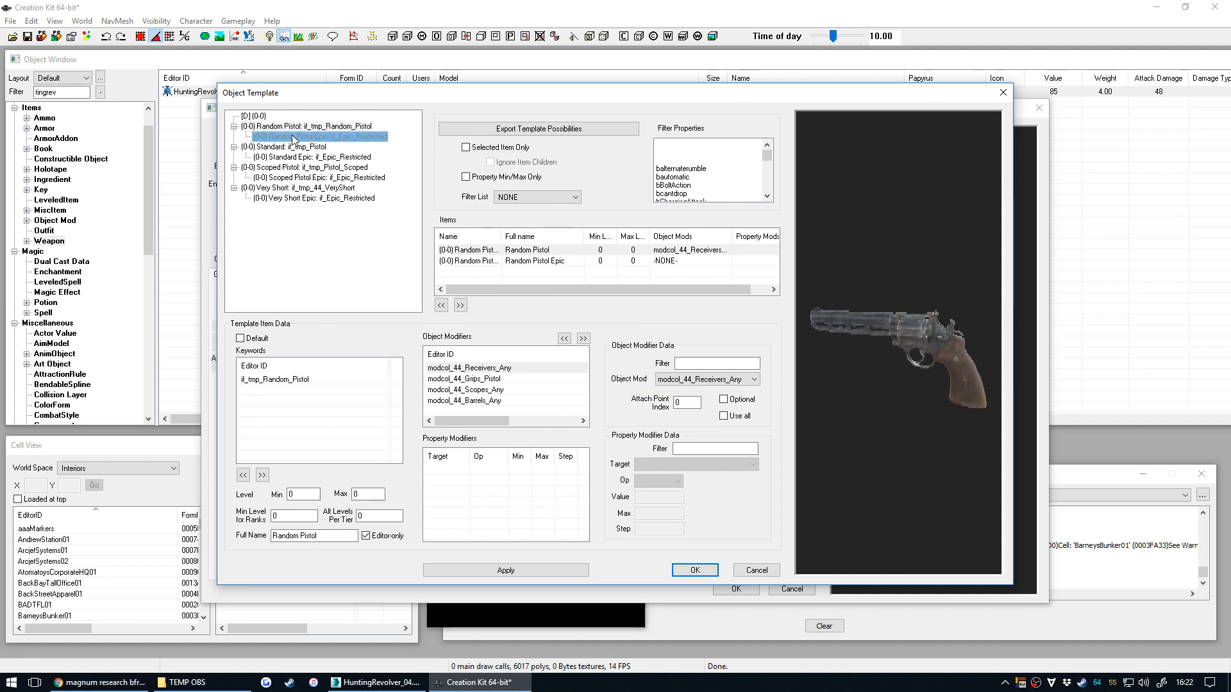
pyautogui.click(300, 127)
pyautogui.moveTo(902, 379)
pyautogui.mouseDown()
pyautogui.moveTo(916, 364)
pyautogui.moveTo(913, 382)
pyautogui.mouseUp()
pyautogui.scroll(5, 916, 364)
pyautogui.scroll(-5, 916, 365)
pyautogui.click(295, 148)
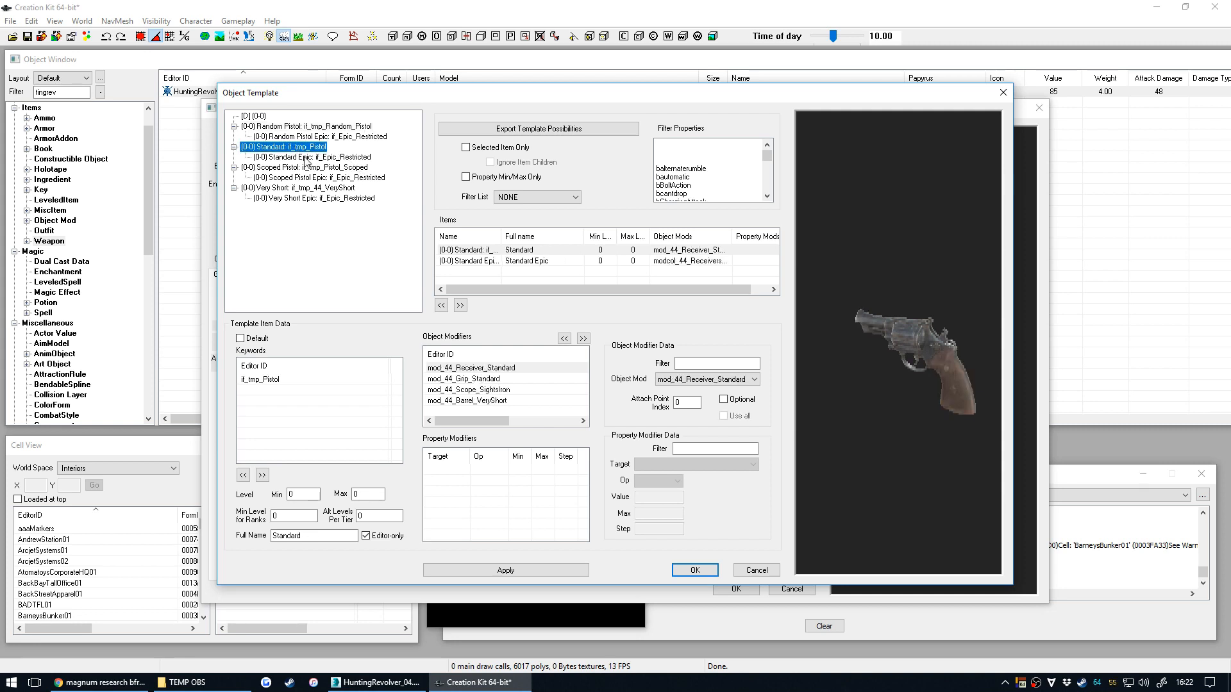
pyautogui.click(306, 158)
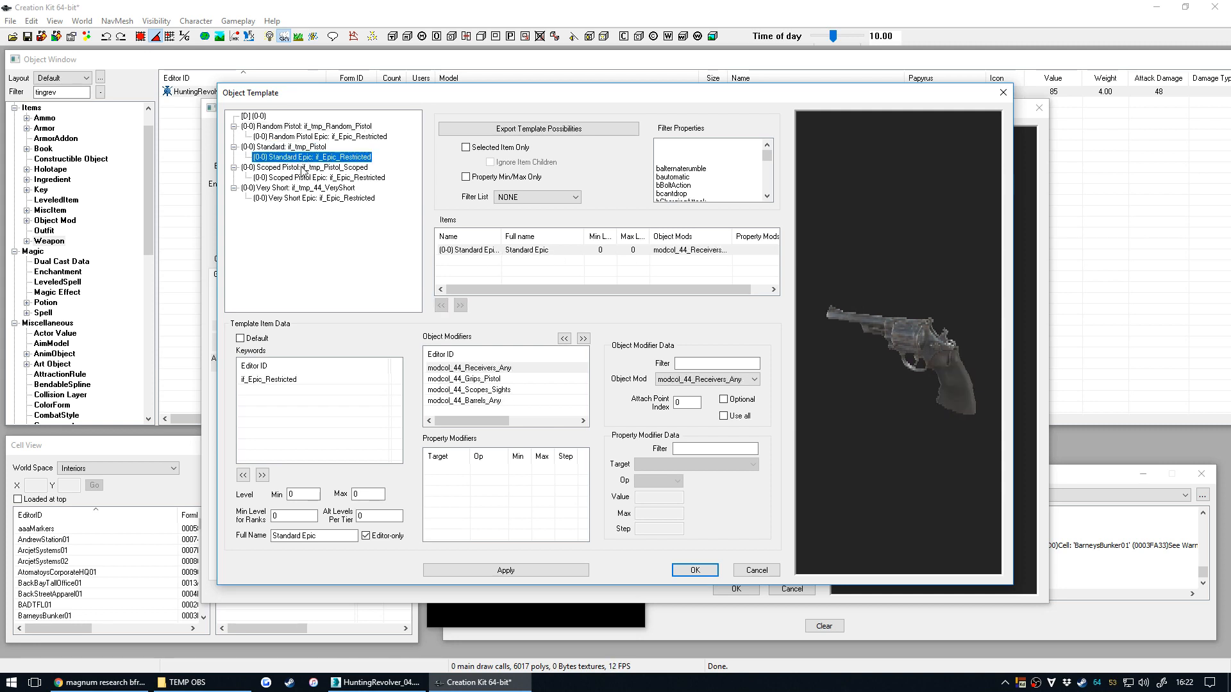
pyautogui.press('Down')
pyautogui.press('Down')
pyautogui.press('Down')
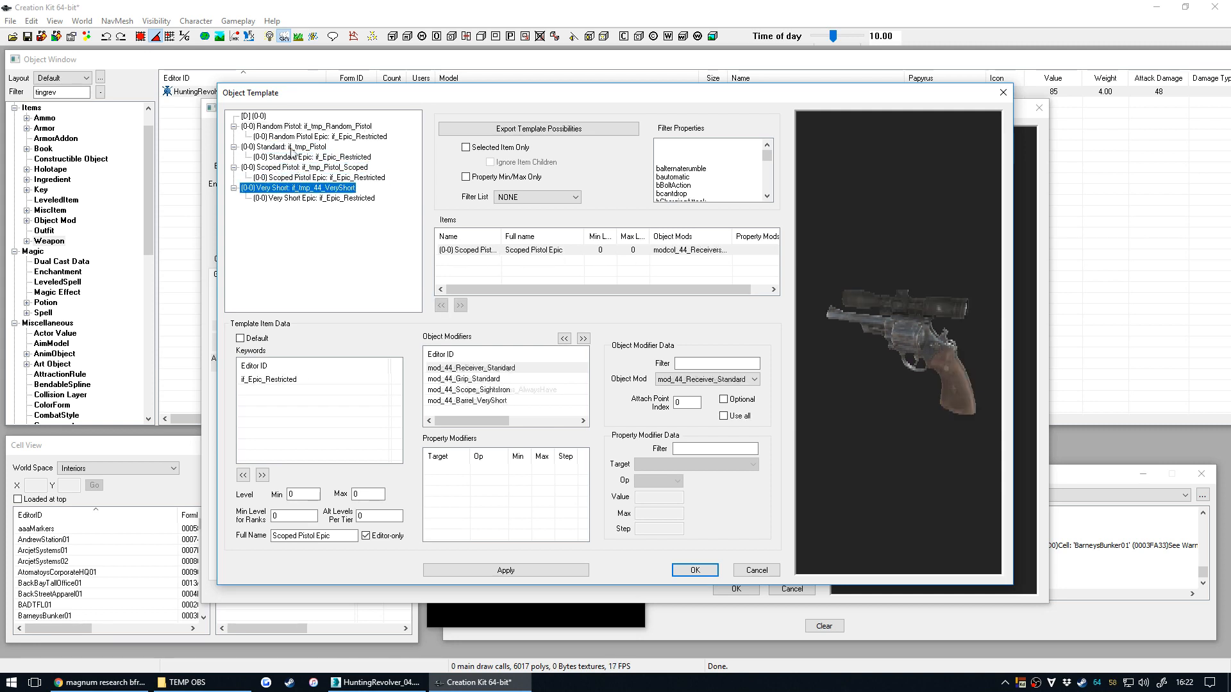
# Delete the Random Pistol and Standard items with their Epic children from the object template.
pyautogui.click(301, 127)
pyautogui.rightClick(300, 127)
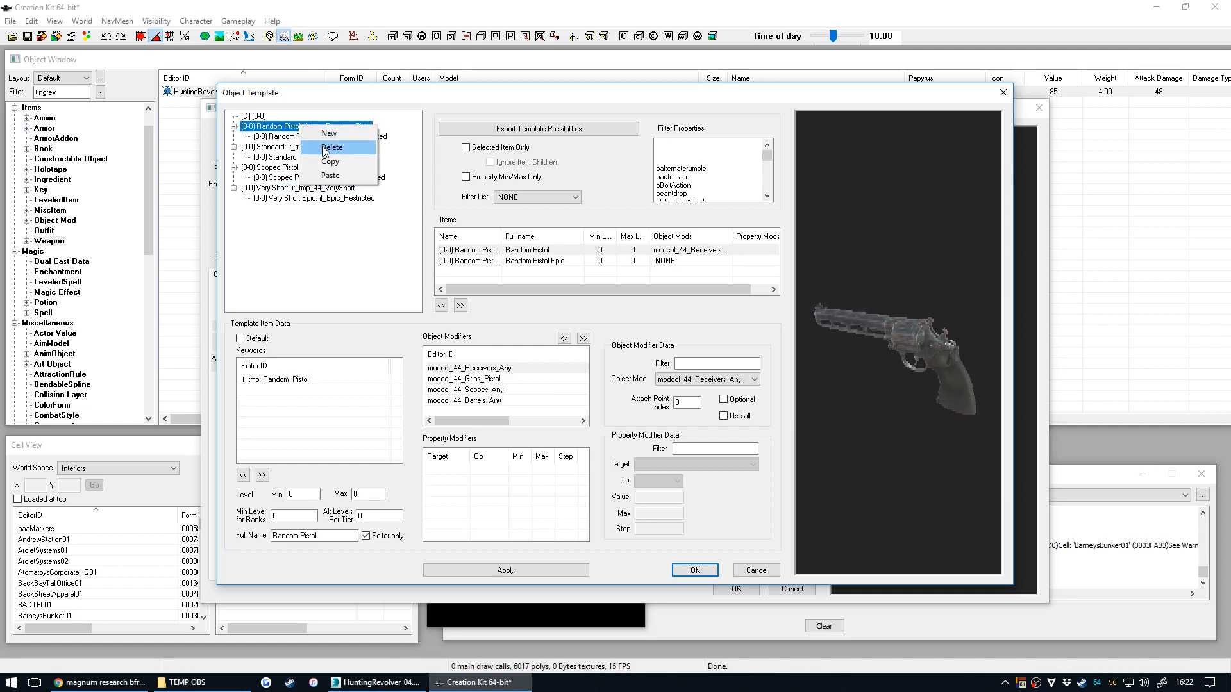
pyautogui.click(330, 147)
pyautogui.click(660, 386)
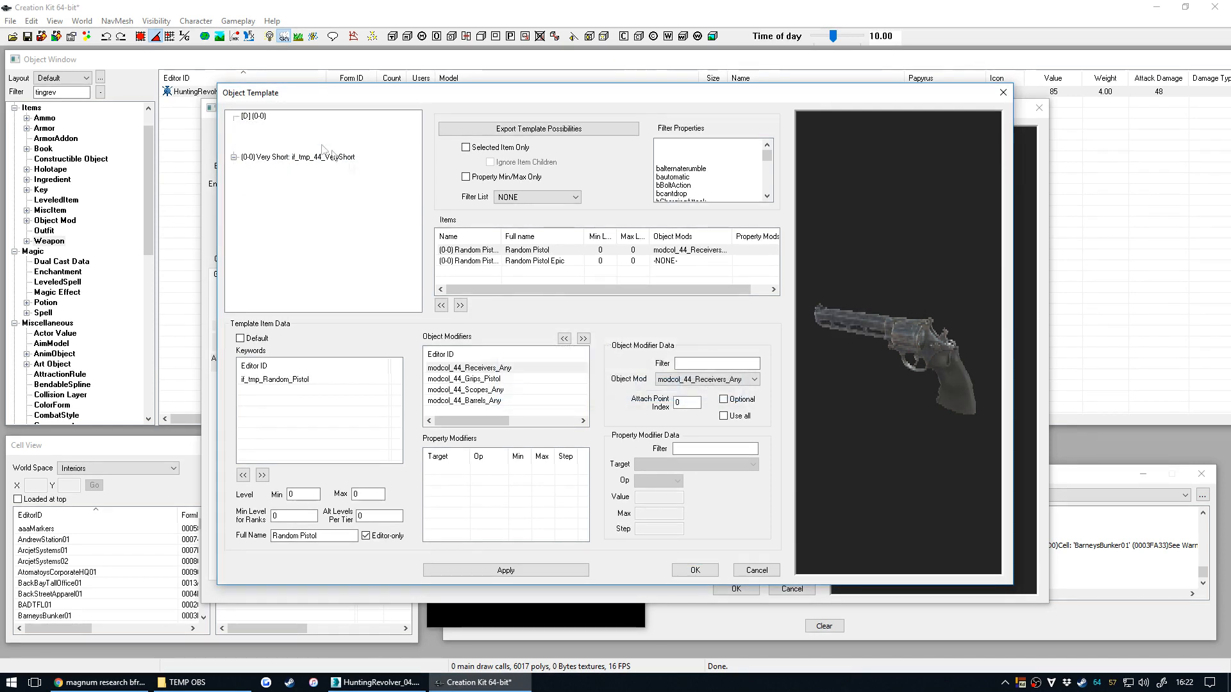
pyautogui.click(291, 127)
pyautogui.rightClick(292, 128)
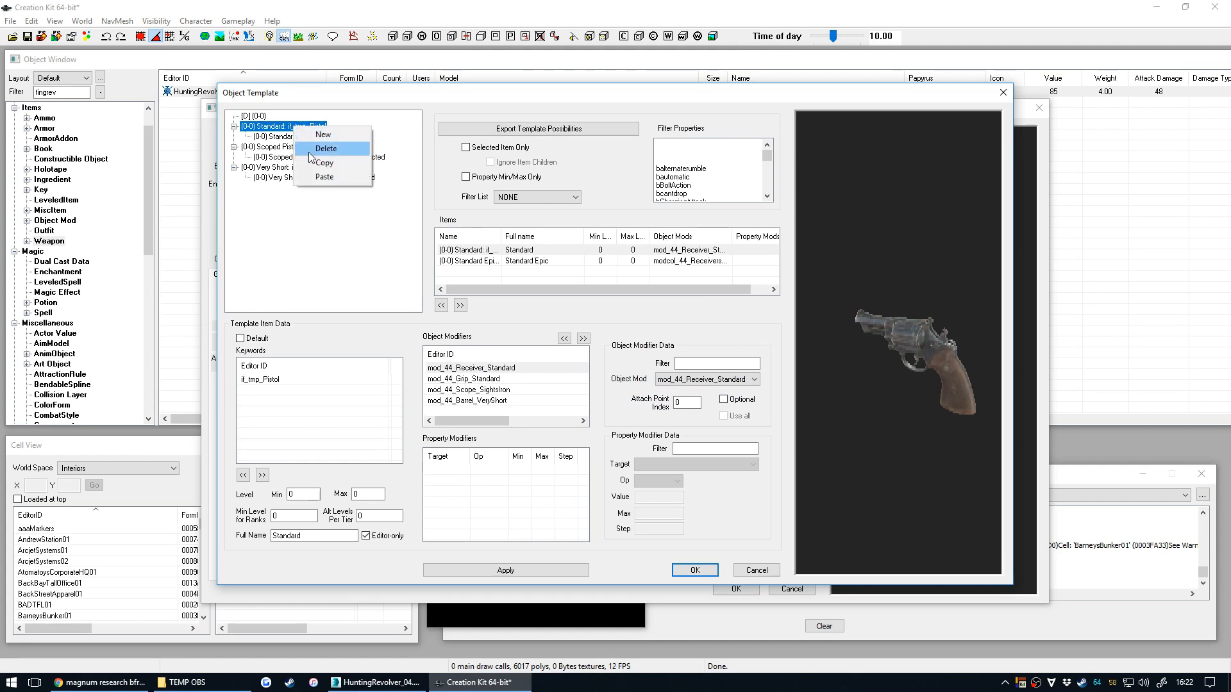
pyautogui.click(321, 147)
pyautogui.click(655, 386)
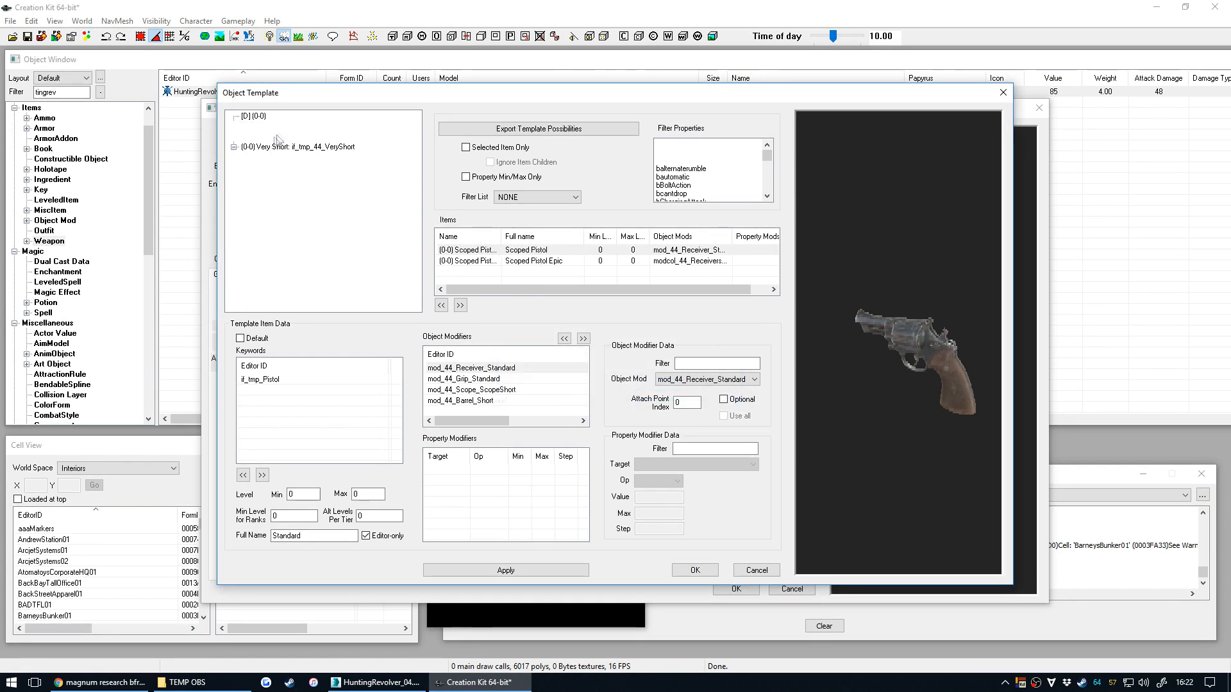
# Delete the Scoped Pistol and Very Short items with their Epic children, leaving only the default template item.
pyautogui.click(292, 127)
pyautogui.rightClick(291, 127)
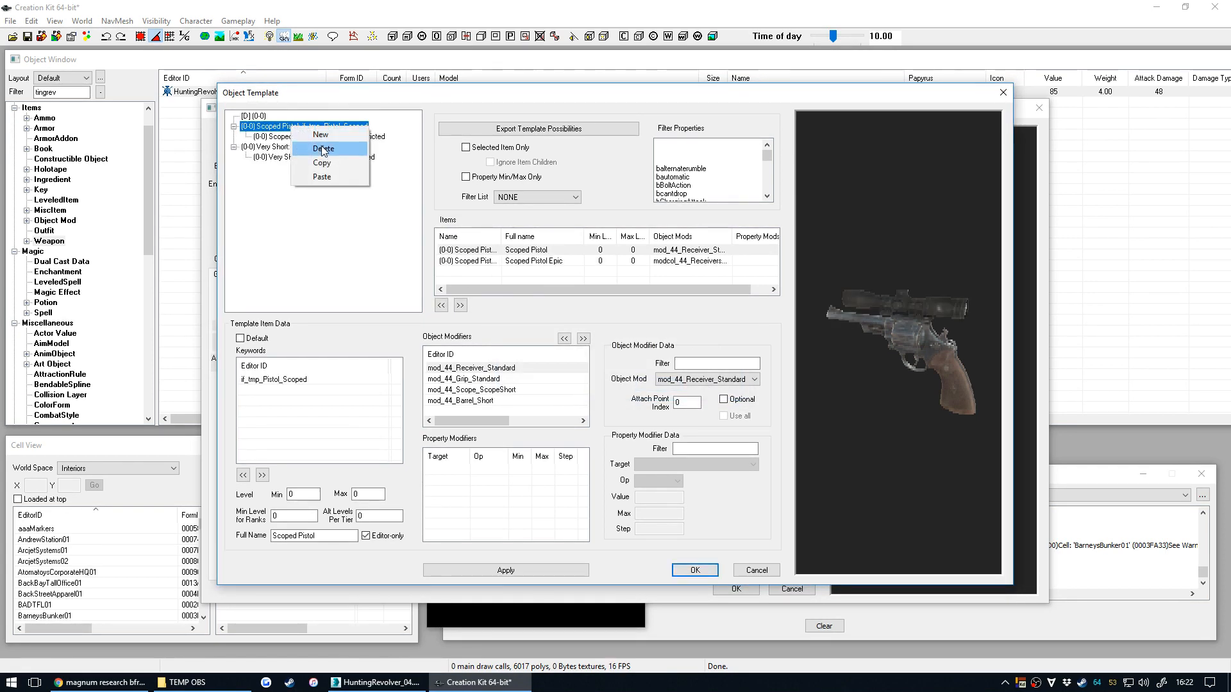
pyautogui.click(320, 148)
pyautogui.click(655, 386)
pyautogui.click(269, 126)
pyautogui.rightClick(291, 127)
pyautogui.click(323, 147)
pyautogui.click(655, 386)
# Check the default item's preview, accept the object template and confirm the HuntingRevolver weapon record.
pyautogui.click(261, 116)
pyautogui.moveTo(866, 397); pyautogui.dragTo(932, 376)
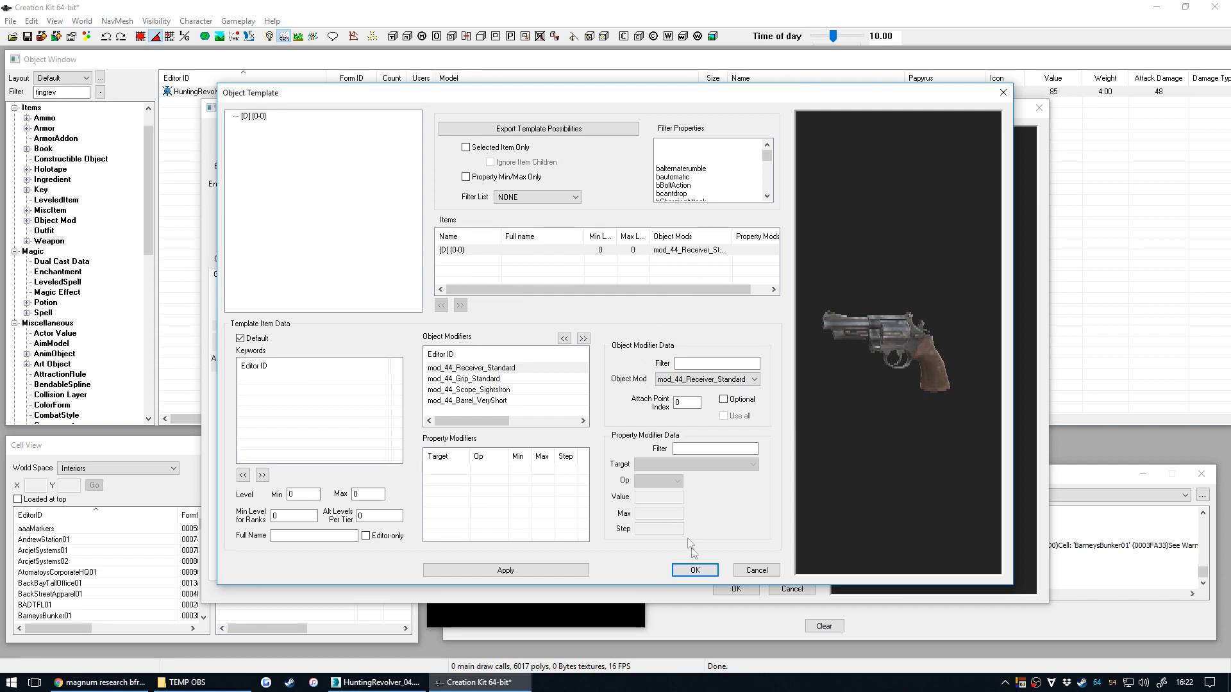
pyautogui.click(695, 570)
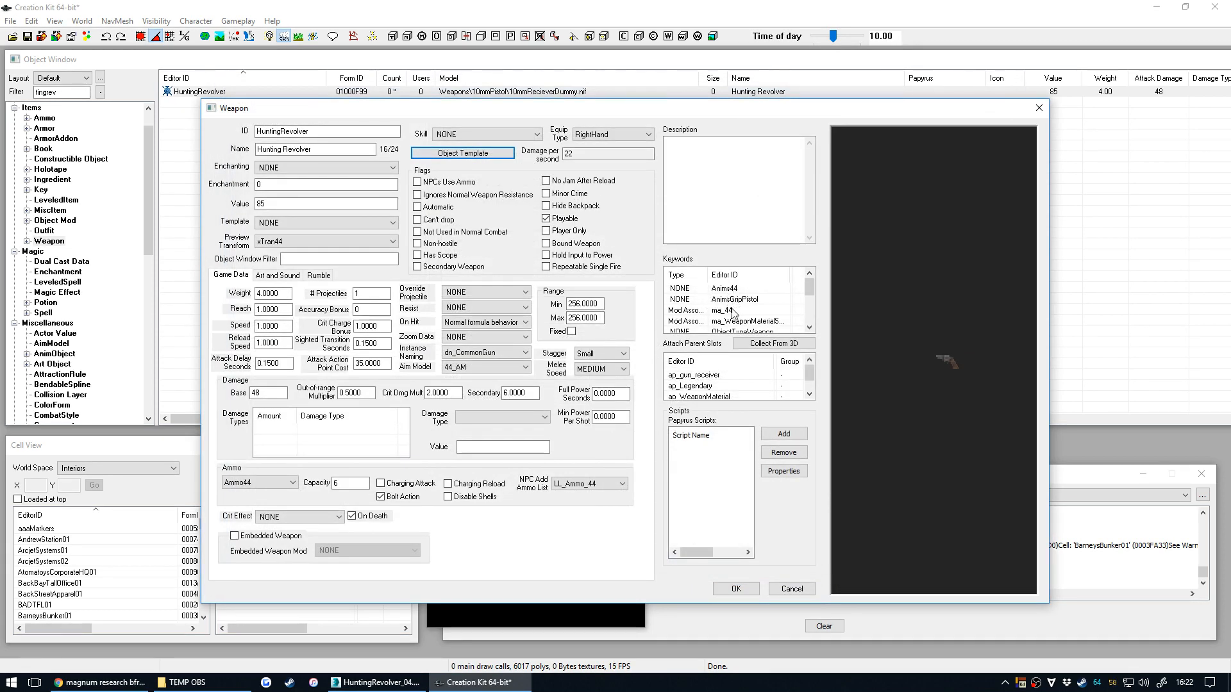
pyautogui.moveTo(708, 274); pyautogui.dragTo(727, 274)
pyautogui.scroll(3, 952, 382)
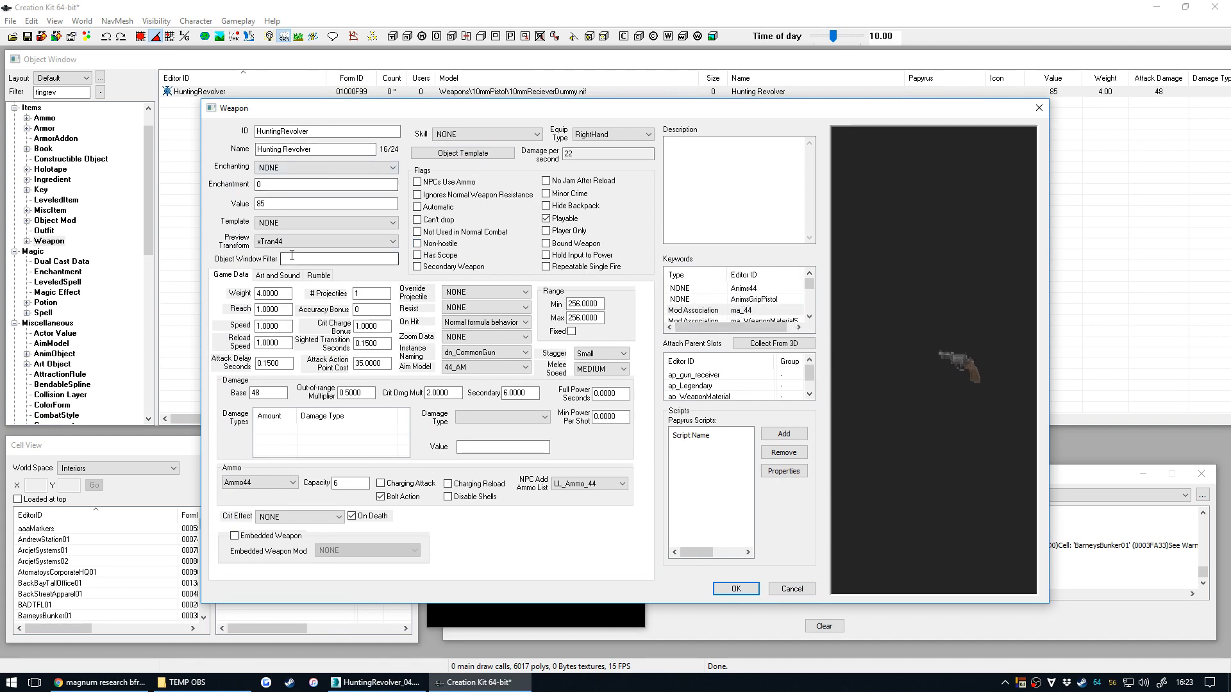
pyautogui.click(735, 588)
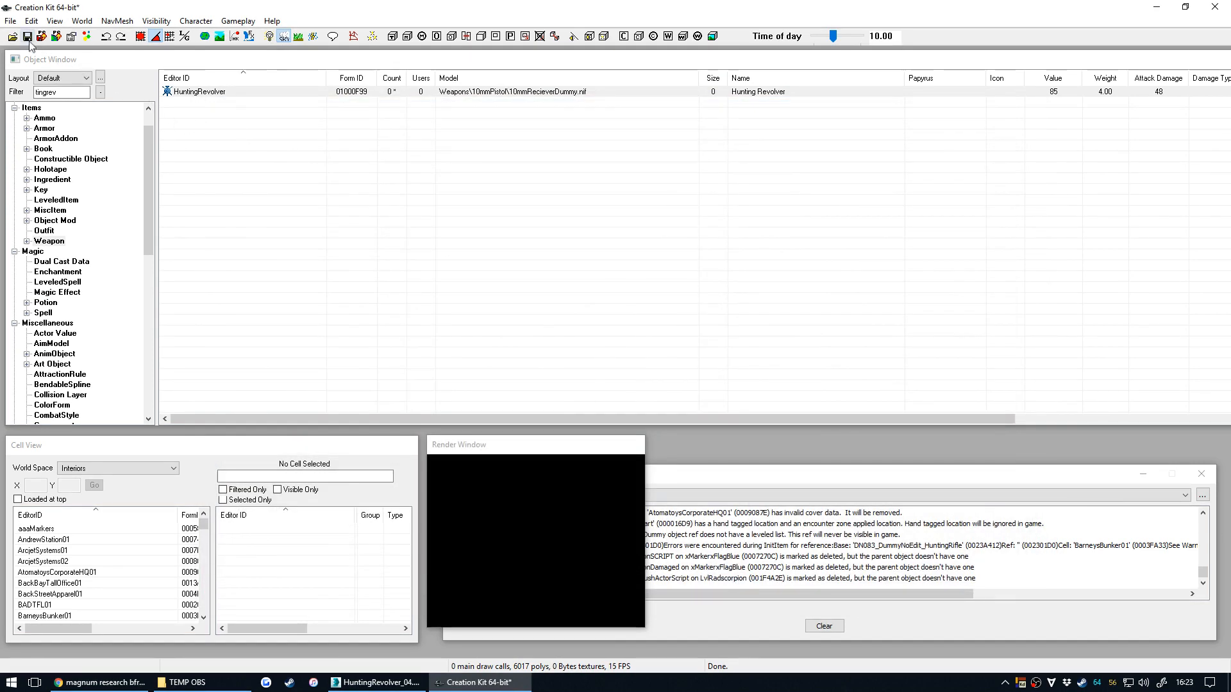
# Save the plugin as HuntingRevolver in the Fallout 4 Data folder.
pyautogui.click(28, 37)
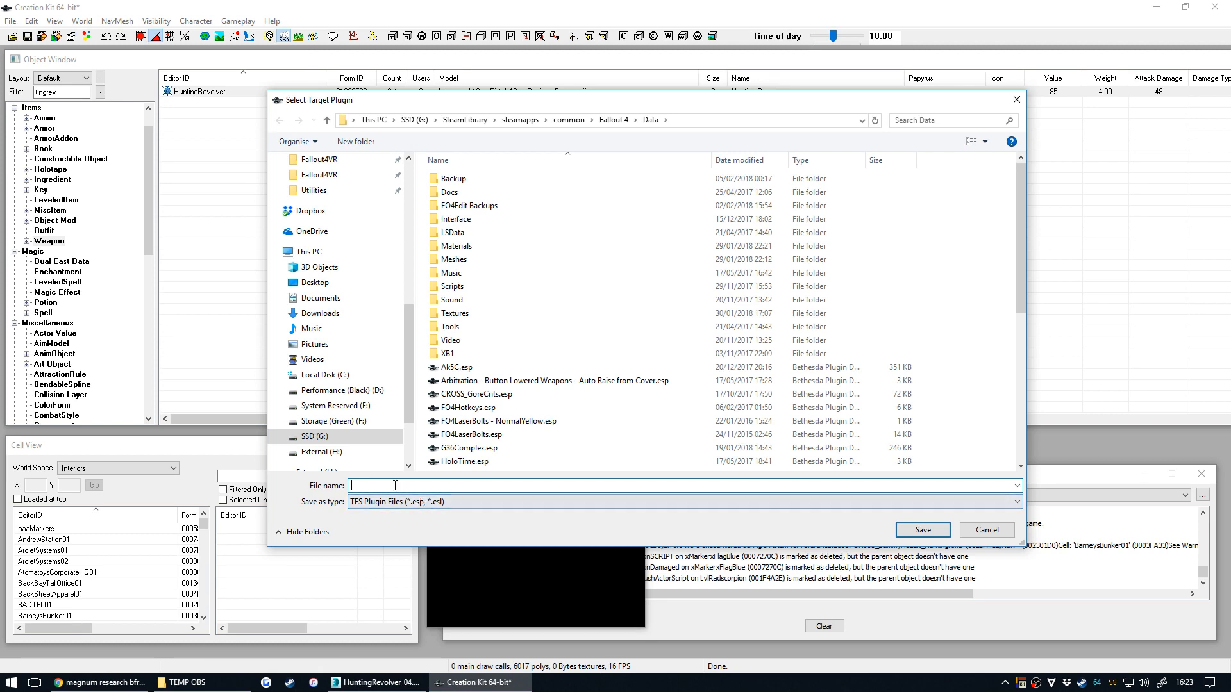
pyautogui.write('Huntingrevolver')
pyautogui.press('Left')
pyautogui.press('BackSpace')
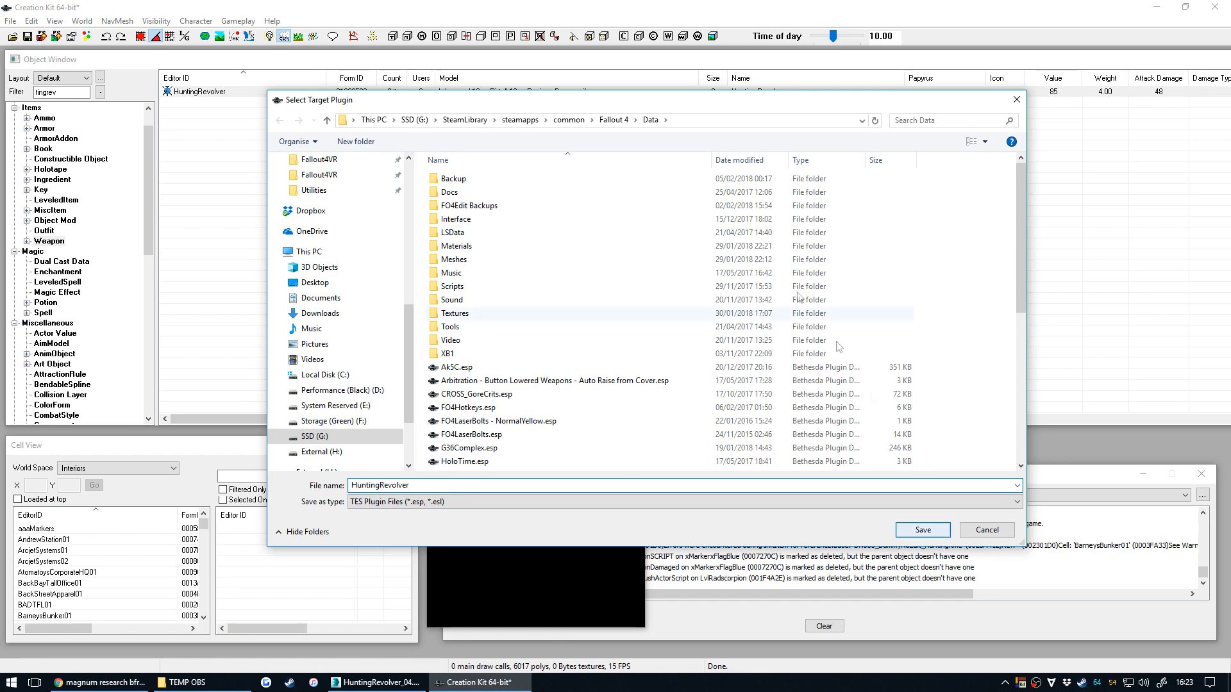
pyautogui.click(935, 532)
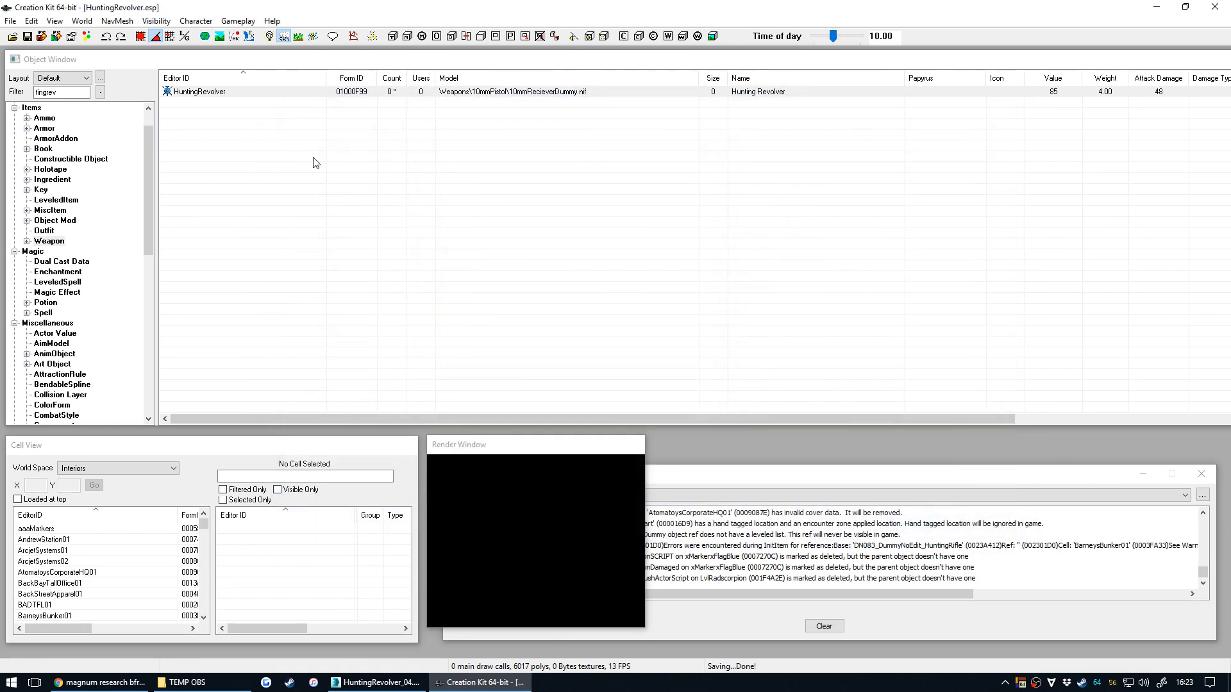
# Find HuntingRevolver.esp in the plugin data list, check its active file status and accept the dialog.
pyautogui.click(10, 20)
pyautogui.click(29, 36)
pyautogui.moveTo(584, 253); pyautogui.dragTo(584, 399)
pyautogui.doubleClick(478, 471)
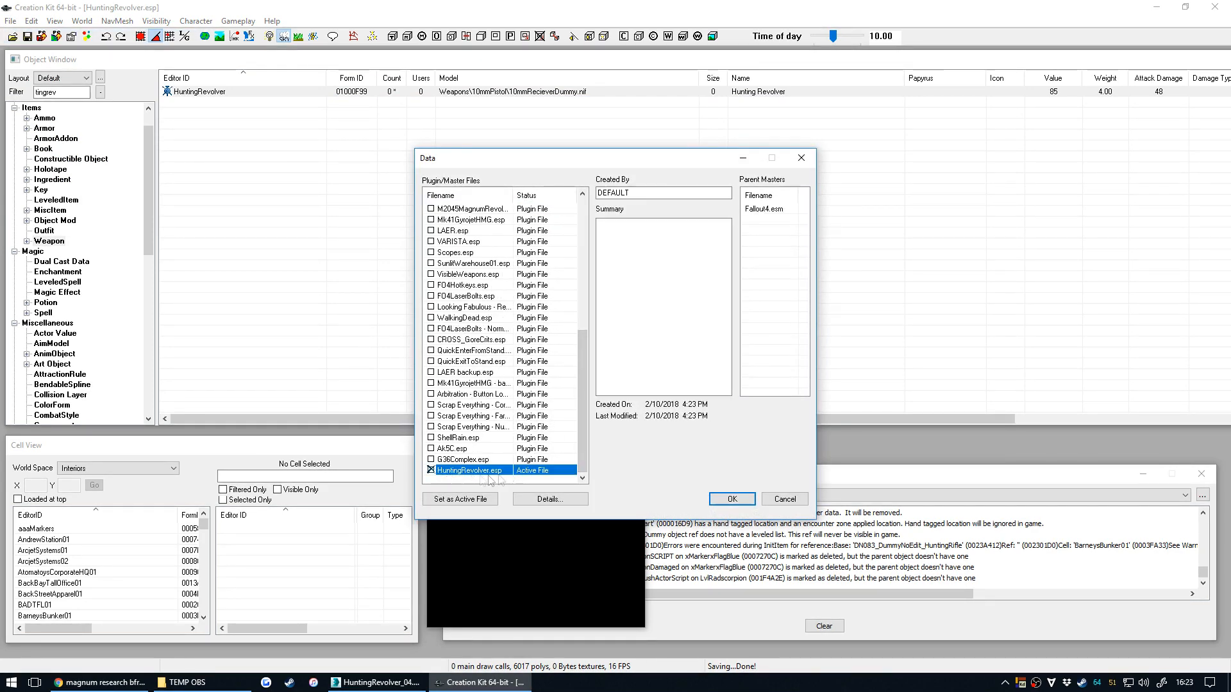
pyautogui.click(731, 499)
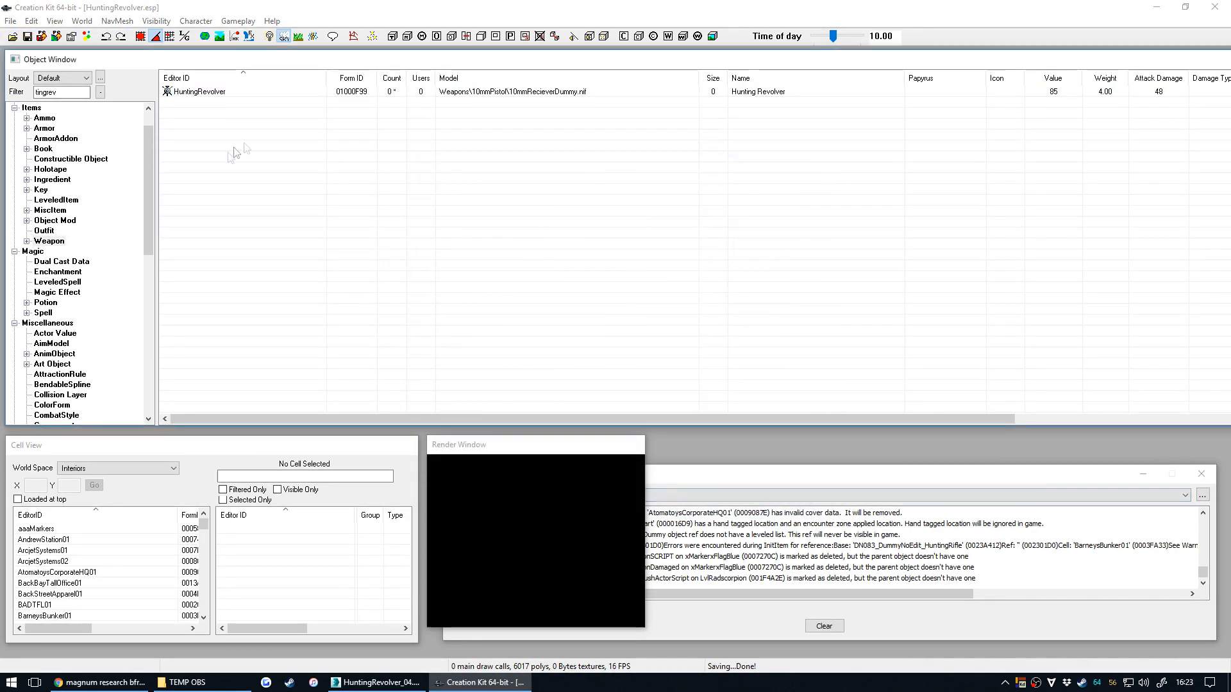
pyautogui.click(236, 94)
pyautogui.click(310, 162)
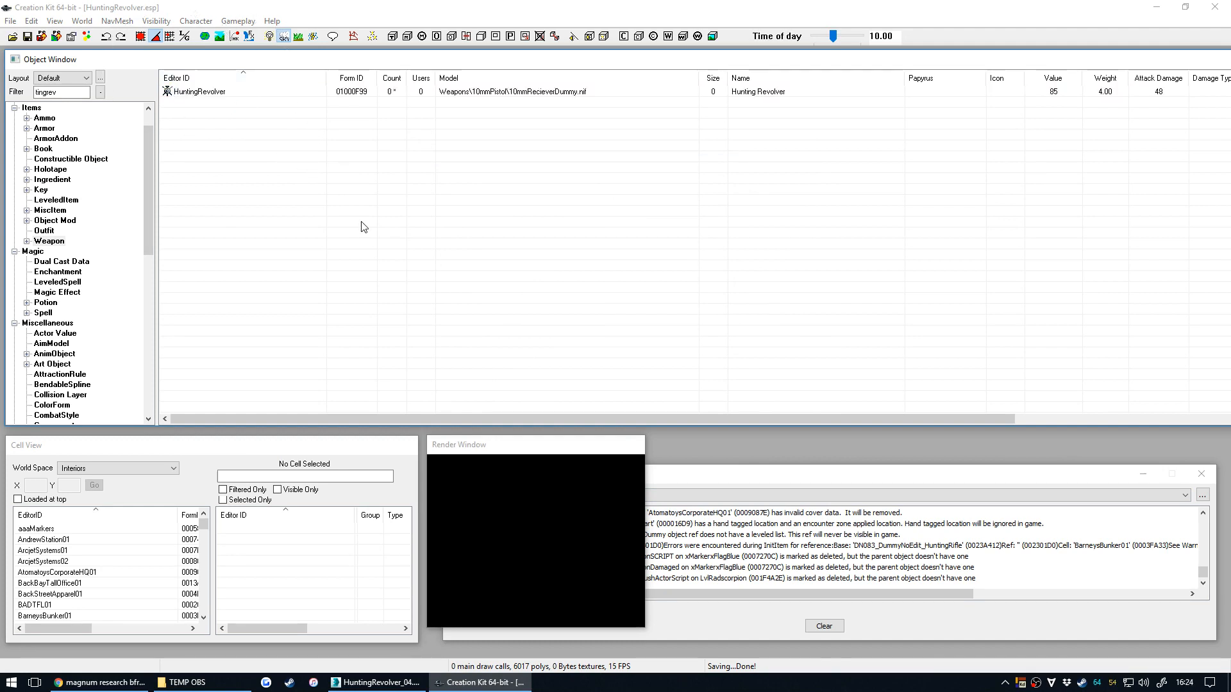
# Switch to File Explorer and open the Meshes\Weapons folder inside the Fallout 4 Data folder.
pyautogui.click(493, 684)
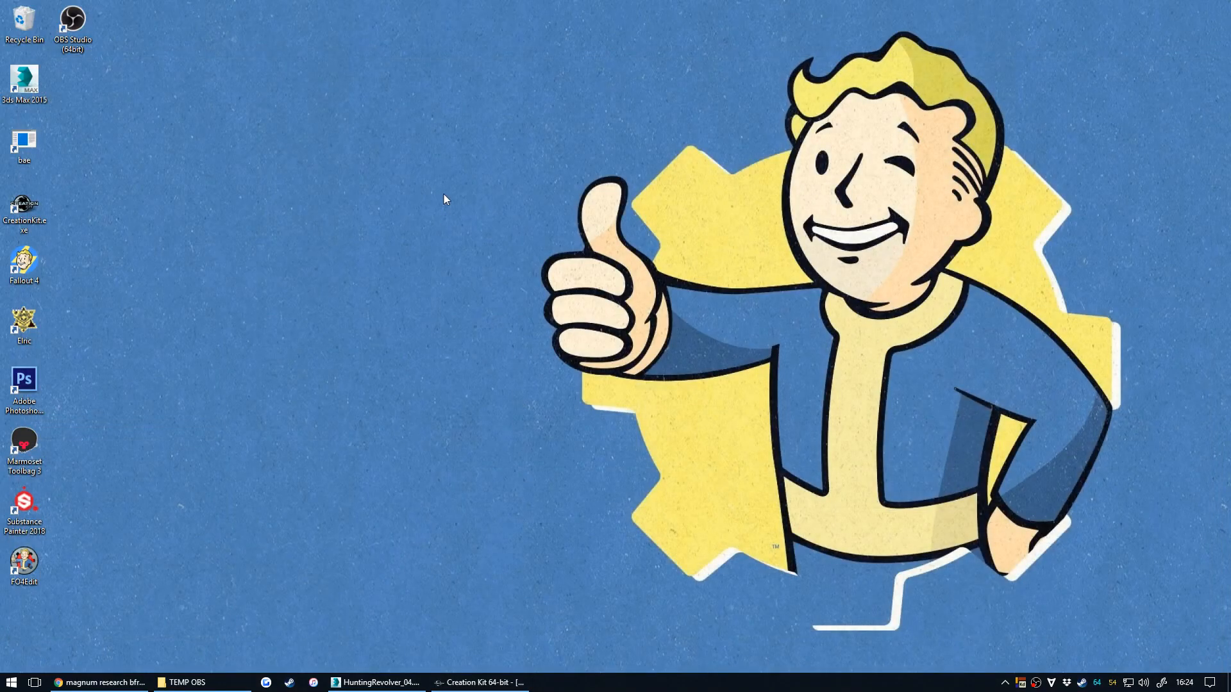
pyautogui.press('super+e')
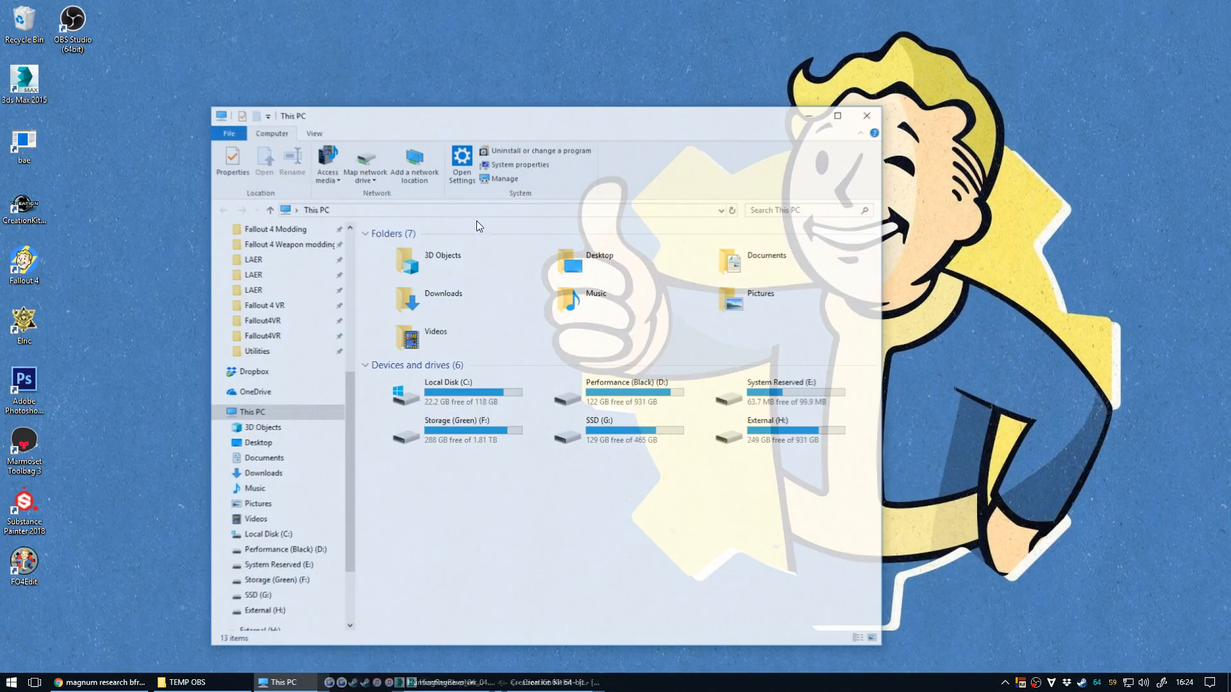
pyautogui.click(269, 343)
pyautogui.moveTo(602, 62)
pyautogui.mouseDown()
pyautogui.moveTo(641, 80)
pyautogui.moveTo(595, 78)
pyautogui.mouseUp()
pyautogui.scroll(-6, 725, 324)
pyautogui.scroll(2, 724, 324)
pyautogui.doubleClick(478, 260)
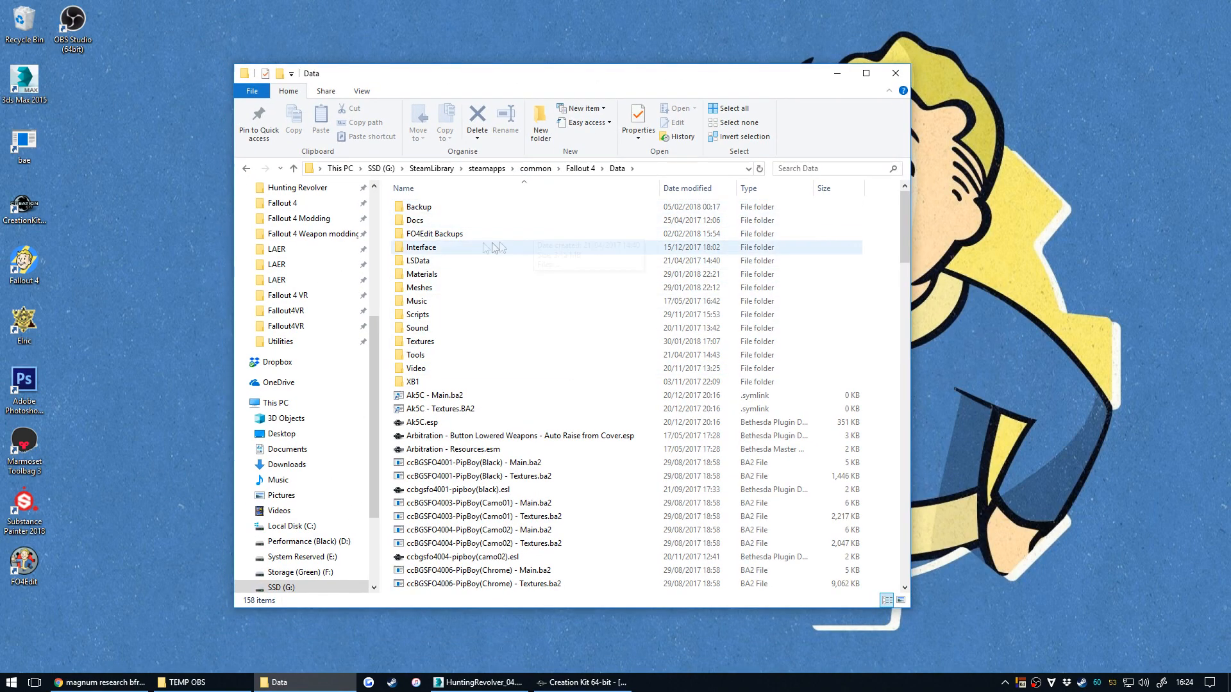
pyautogui.doubleClick(469, 289)
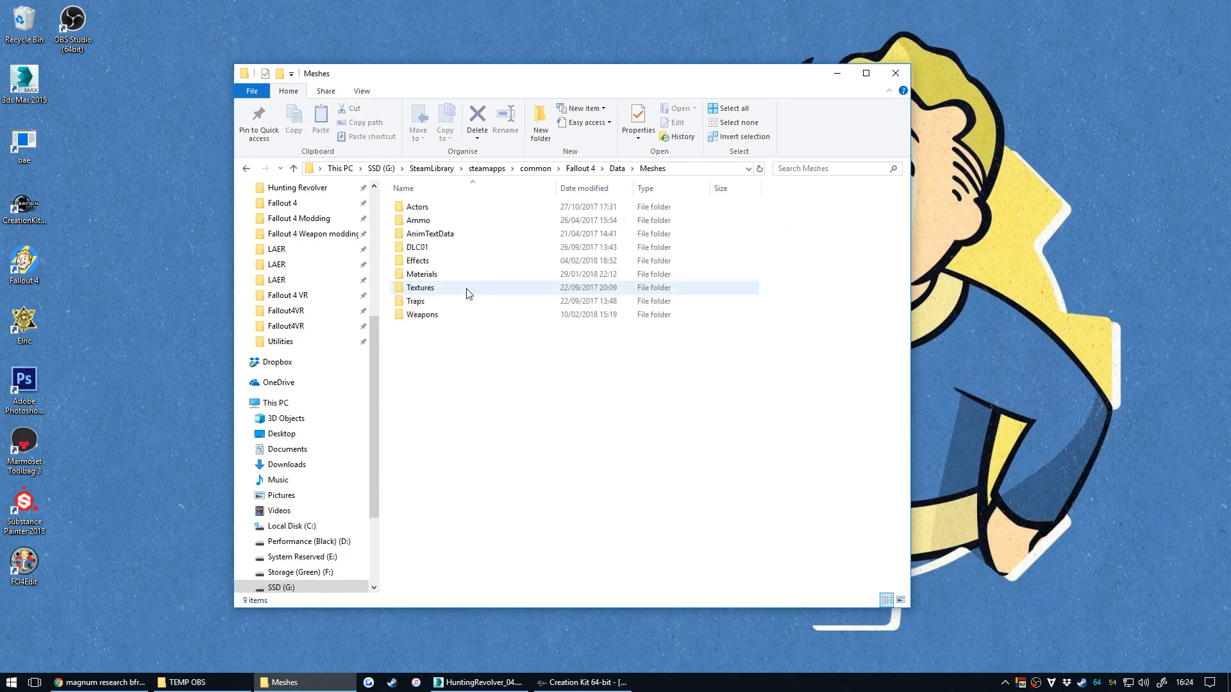
pyautogui.doubleClick(455, 314)
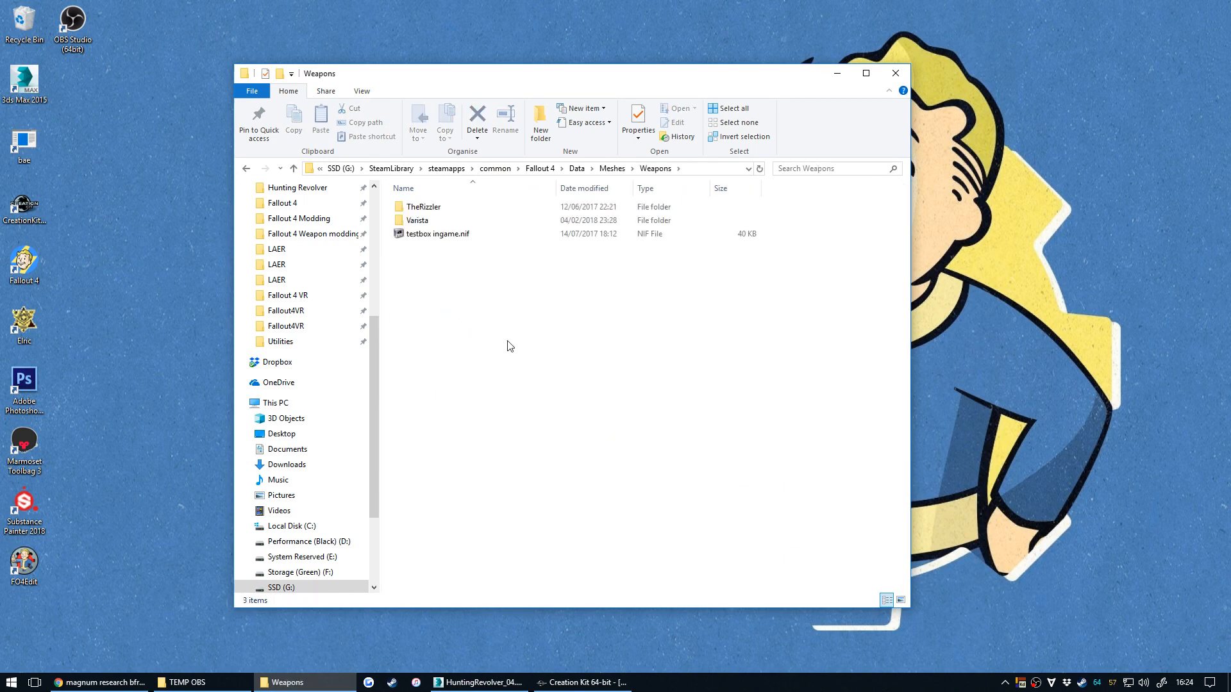
# Create a folder named HuntingRevolver in Meshes\Weapons and open it.
pyautogui.hotkey('ctrl', 'shift', 'n')
pyautogui.write('Huntin')
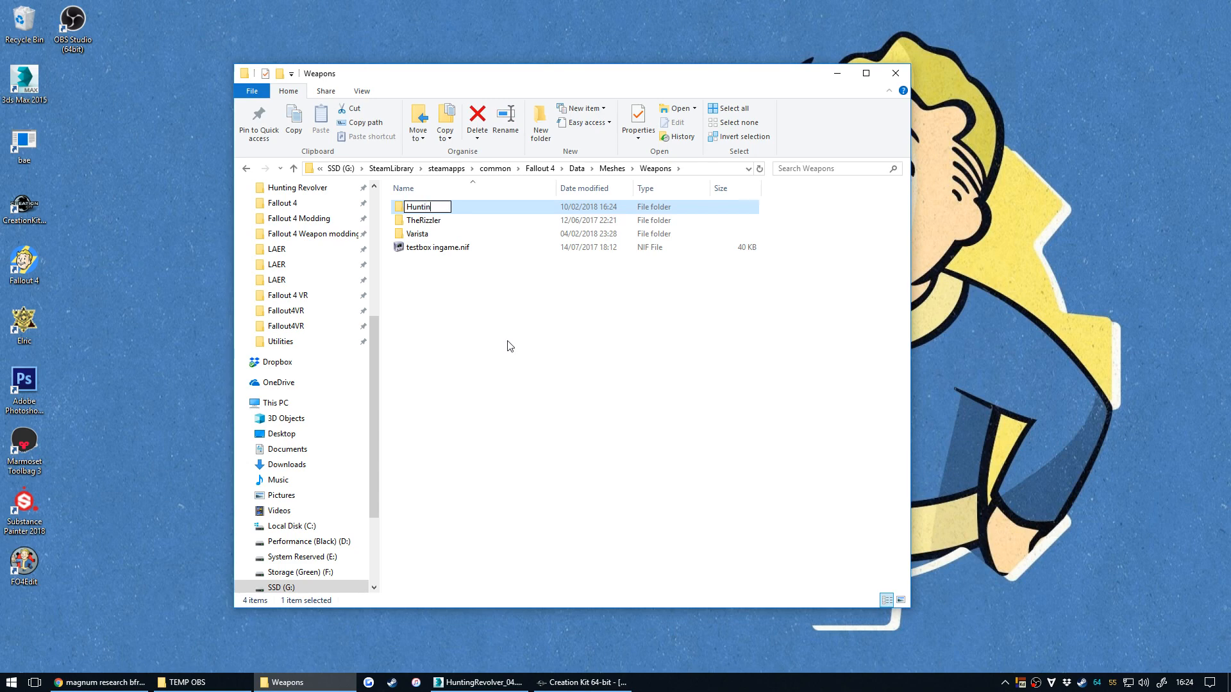
pyautogui.write('gRevolver')
pyautogui.press('Return')
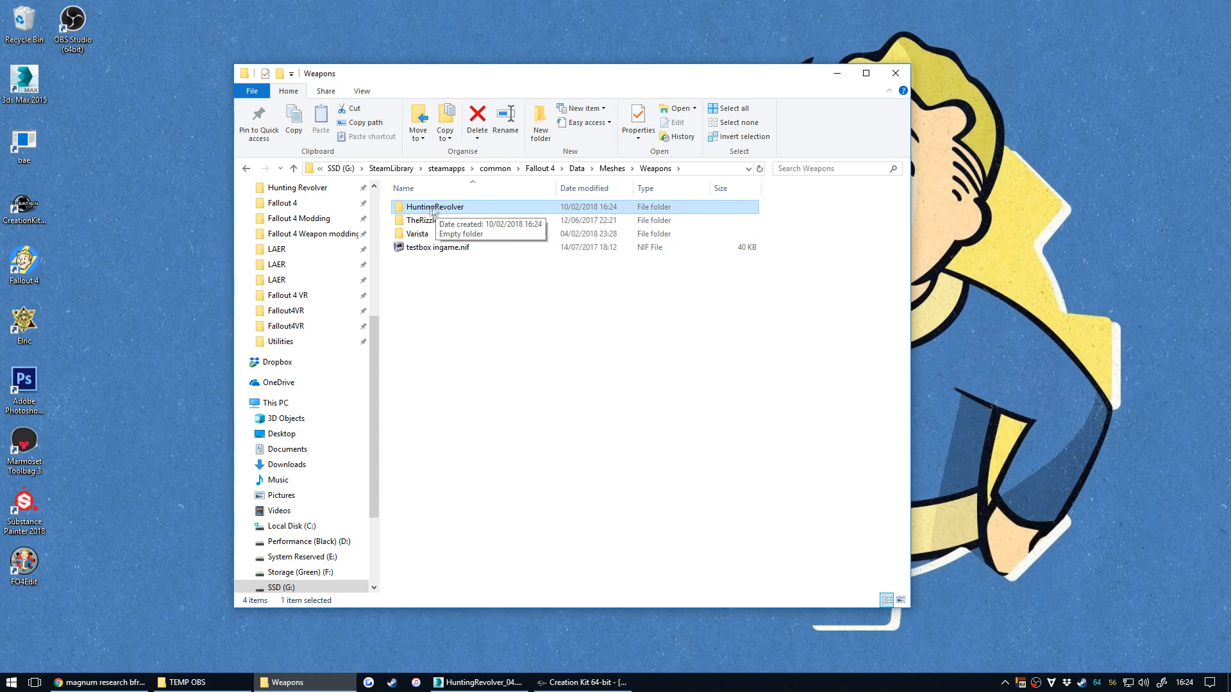
pyautogui.doubleClick(454, 209)
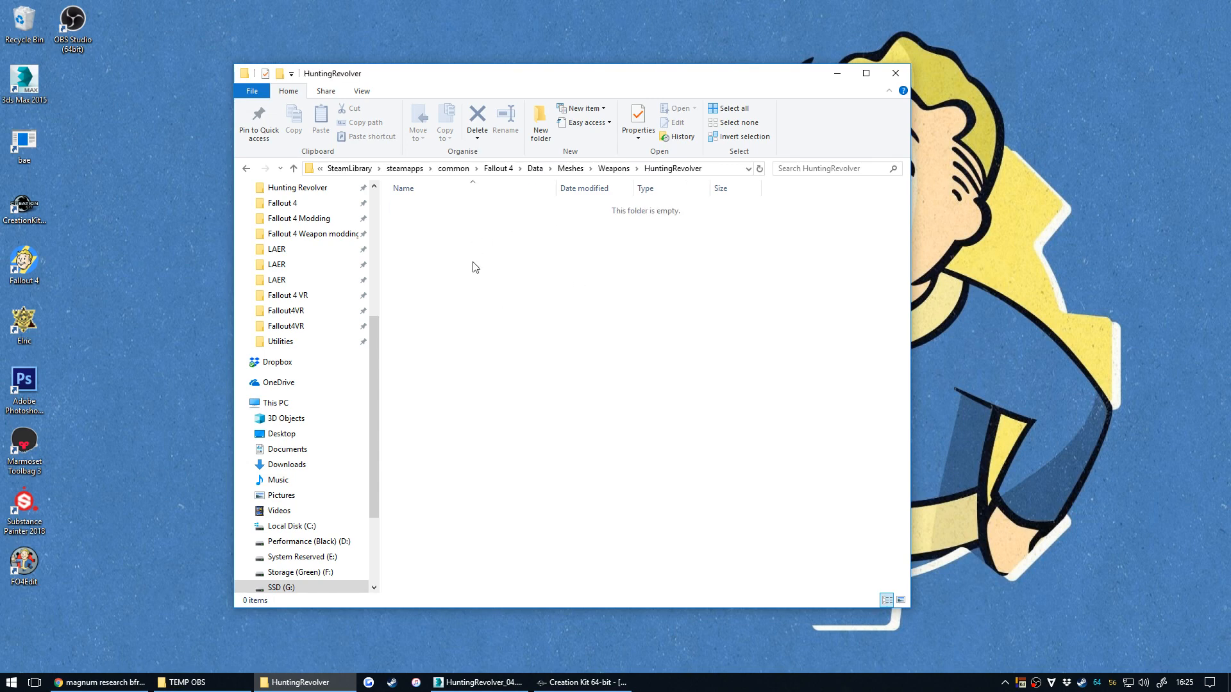
# Create a folder named HuntingRevolver in the Data folder's Textures\Weapons directory.
pyautogui.click(534, 170)
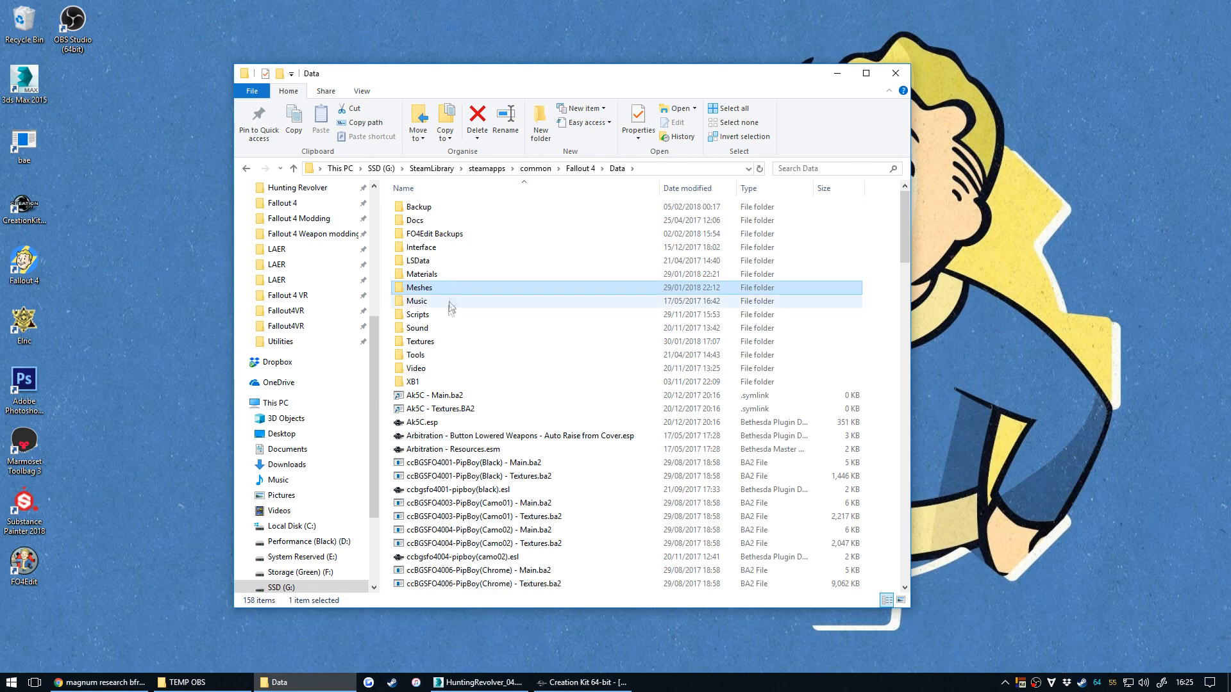
pyautogui.doubleClick(452, 341)
pyautogui.doubleClick(470, 263)
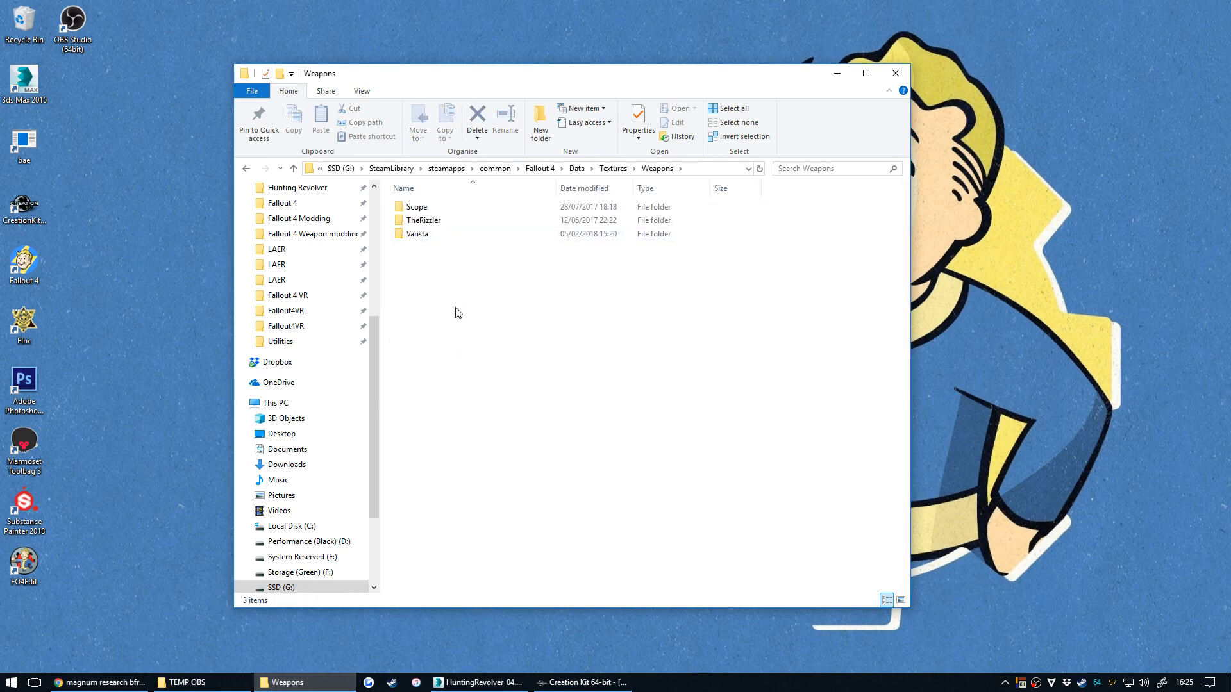
pyautogui.hotkey('ctrl', 'shift', 'n')
pyautogui.write('Huntingrev')
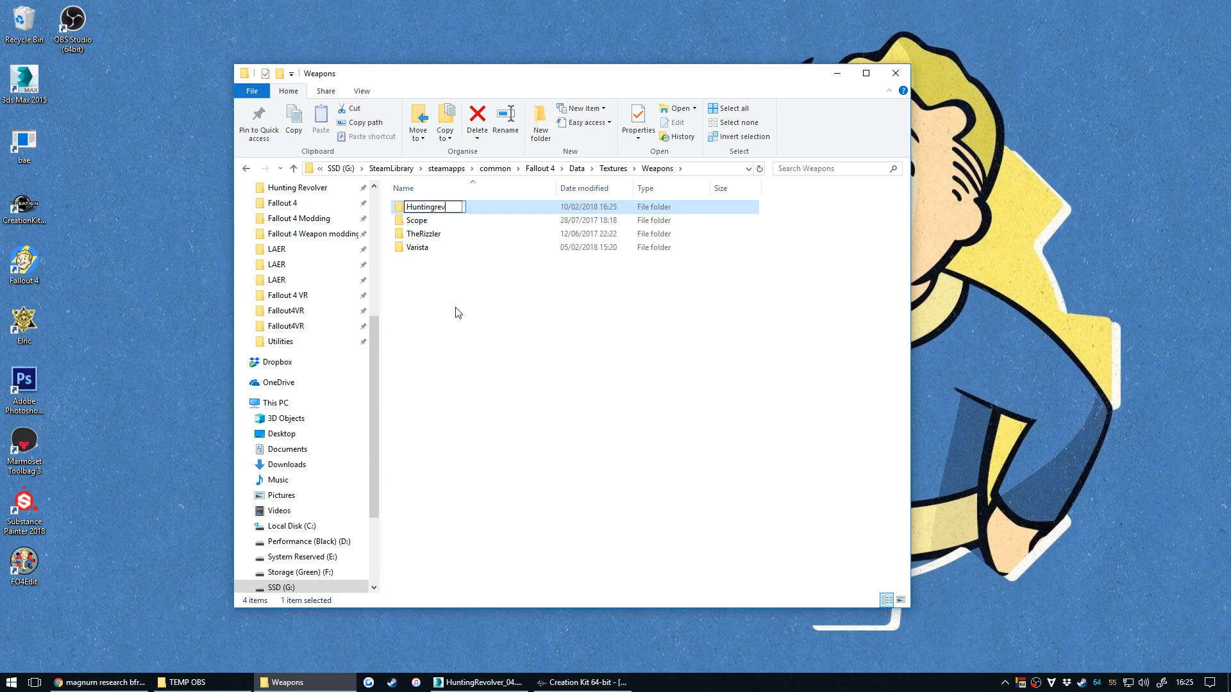
pyautogui.press('Return')
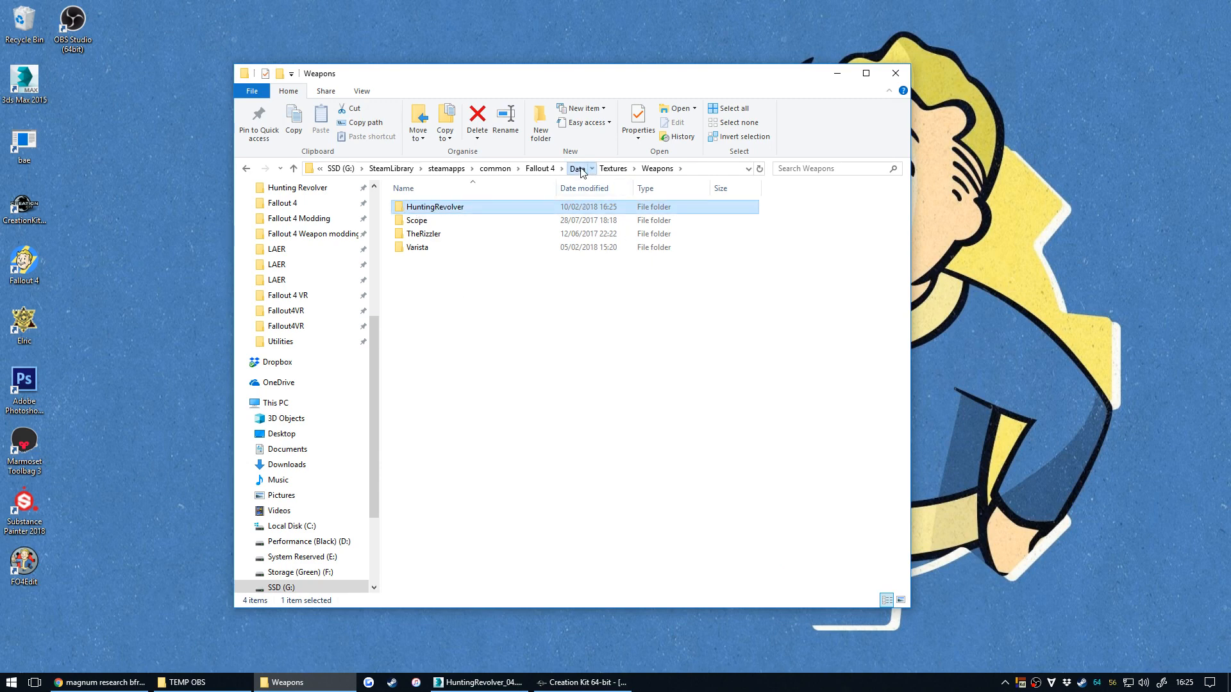
# Pin the HuntingRevolver folder from Meshes\Weapons to Quick access below the LAER folders and open it from there.
pyautogui.click(577, 168)
pyautogui.doubleClick(443, 287)
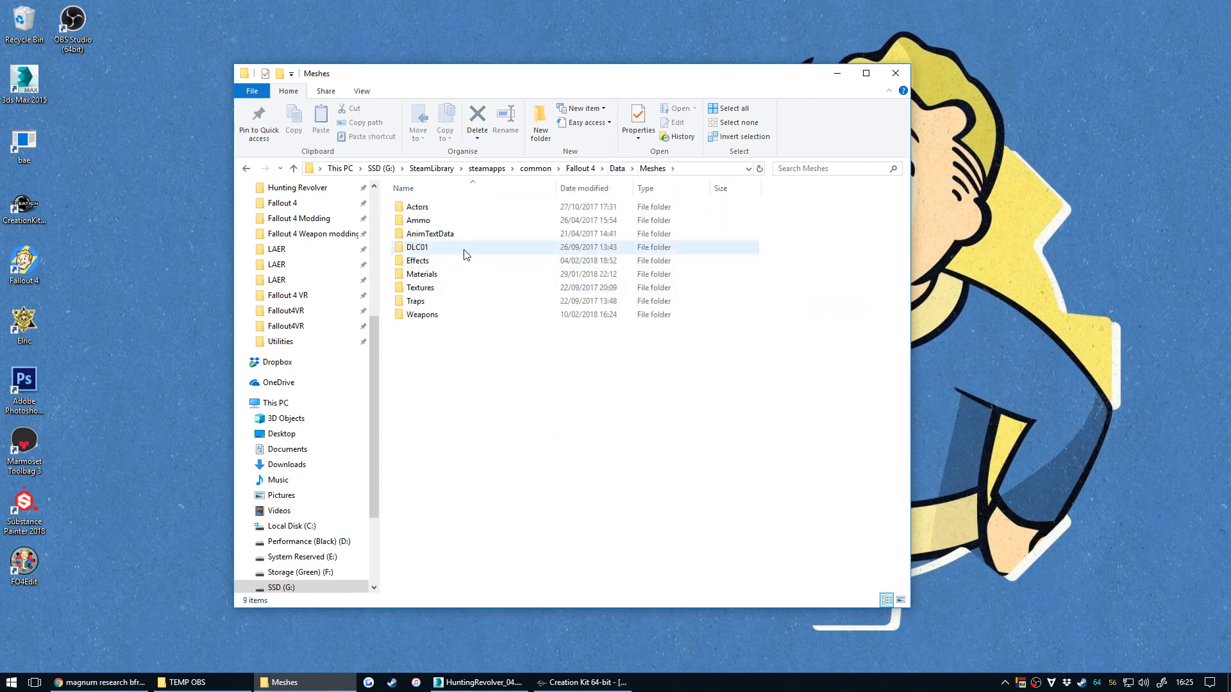
pyautogui.doubleClick(439, 315)
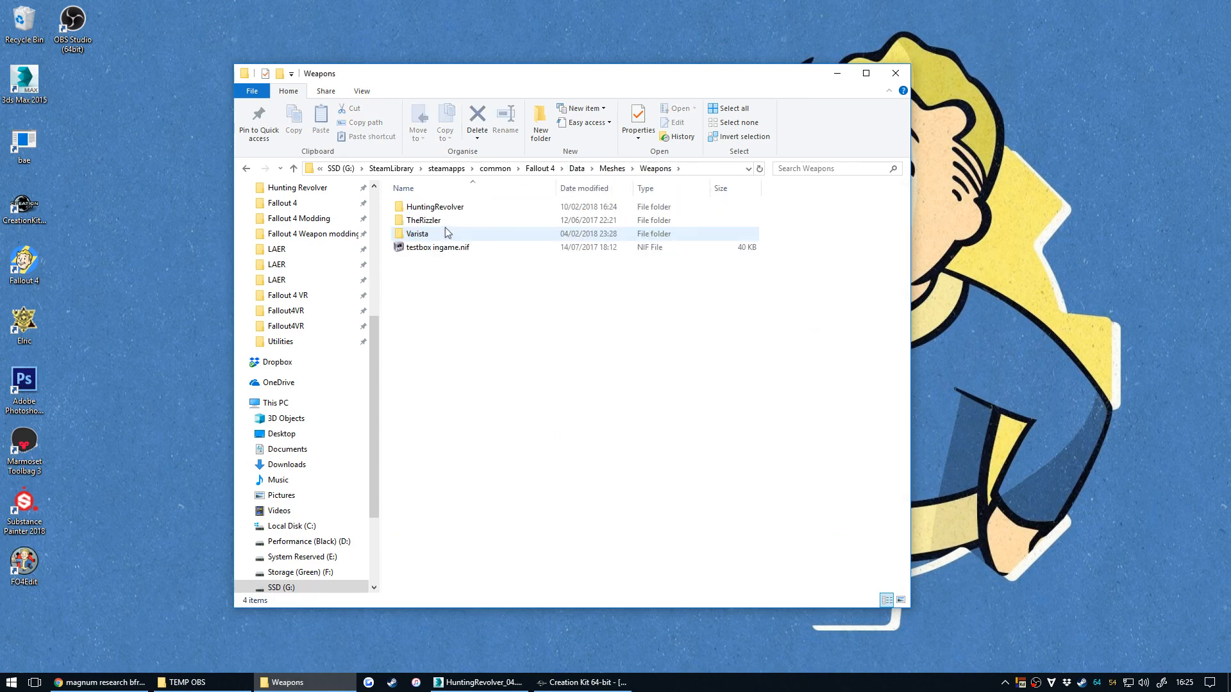
pyautogui.moveTo(440, 207); pyautogui.dragTo(308, 290)
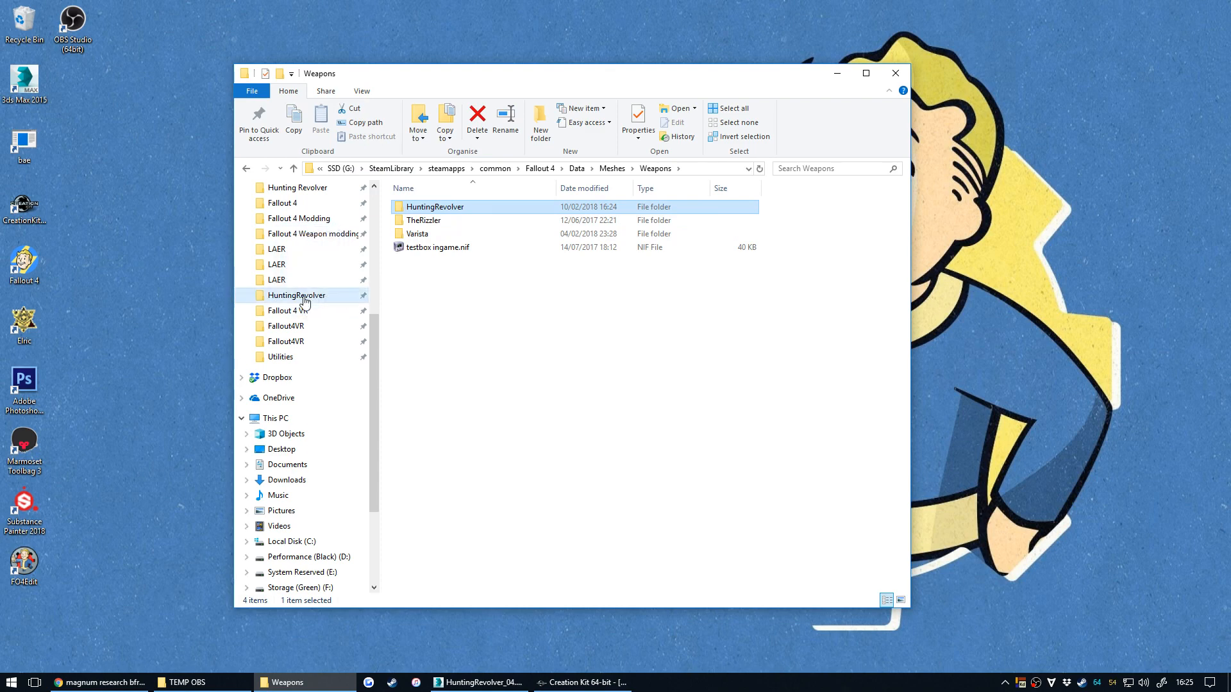
pyautogui.click(301, 297)
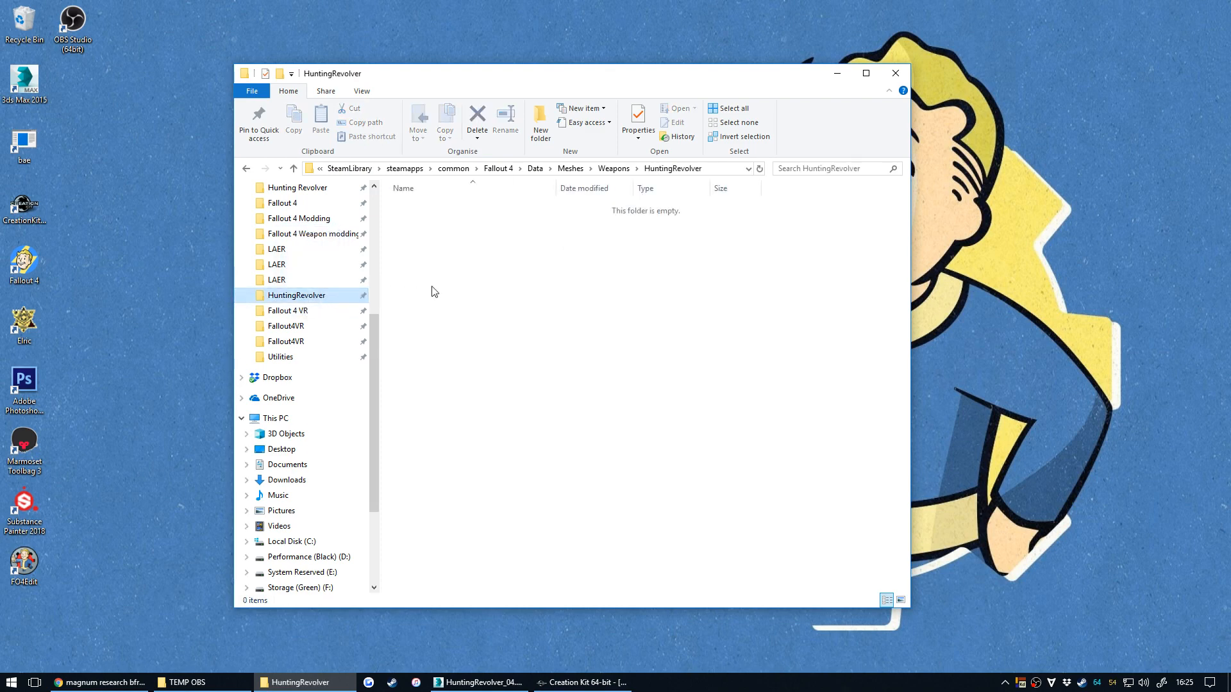
# Pin the HuntingRevolver folder from Textures\Weapons to Quick access beside the pinned meshes folder.
pyautogui.click(535, 169)
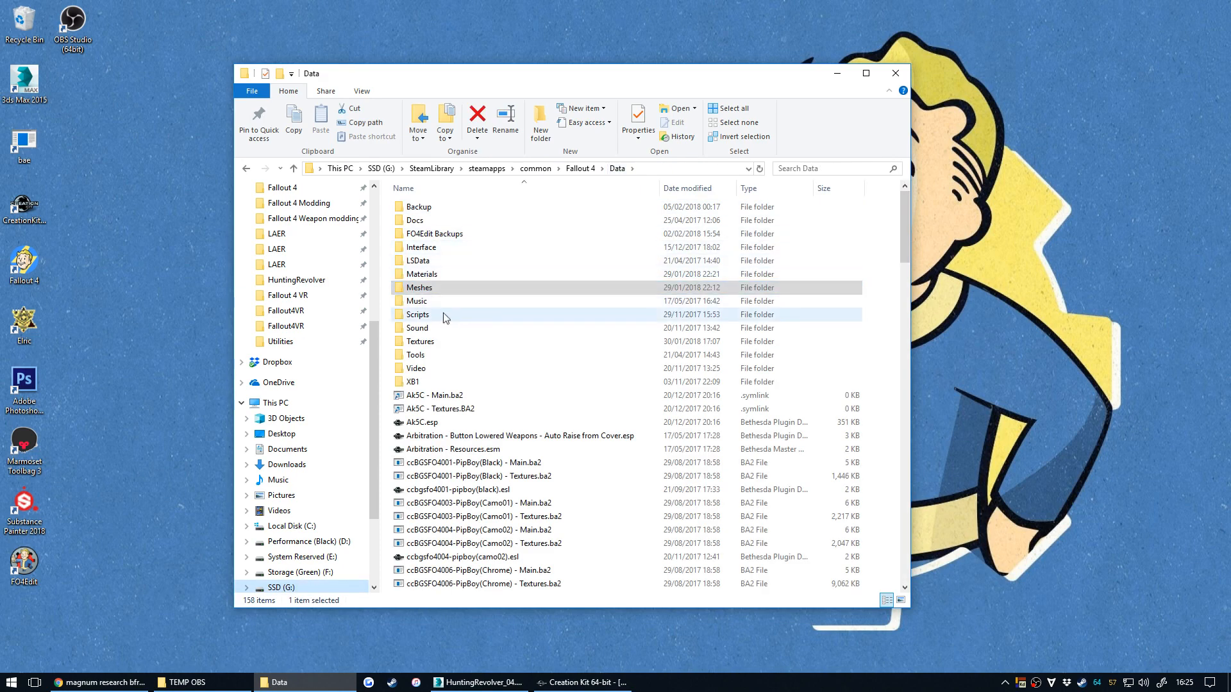
pyautogui.doubleClick(419, 341)
pyautogui.click(439, 264)
pyautogui.doubleClick(438, 265)
pyautogui.click(434, 208)
pyautogui.moveTo(434, 212); pyautogui.dragTo(306, 292)
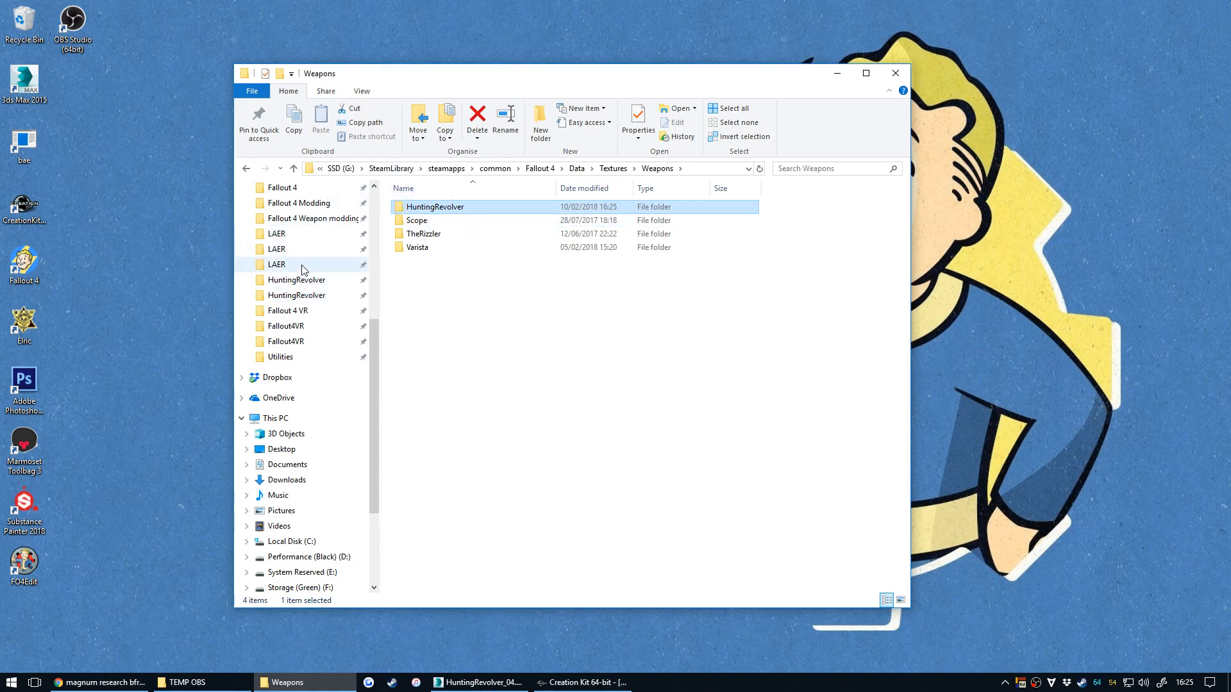
# Examine the pinned LAER meshes, textures and materials folders, along with the two pinned HuntingRevolver folders.
pyautogui.click(311, 235)
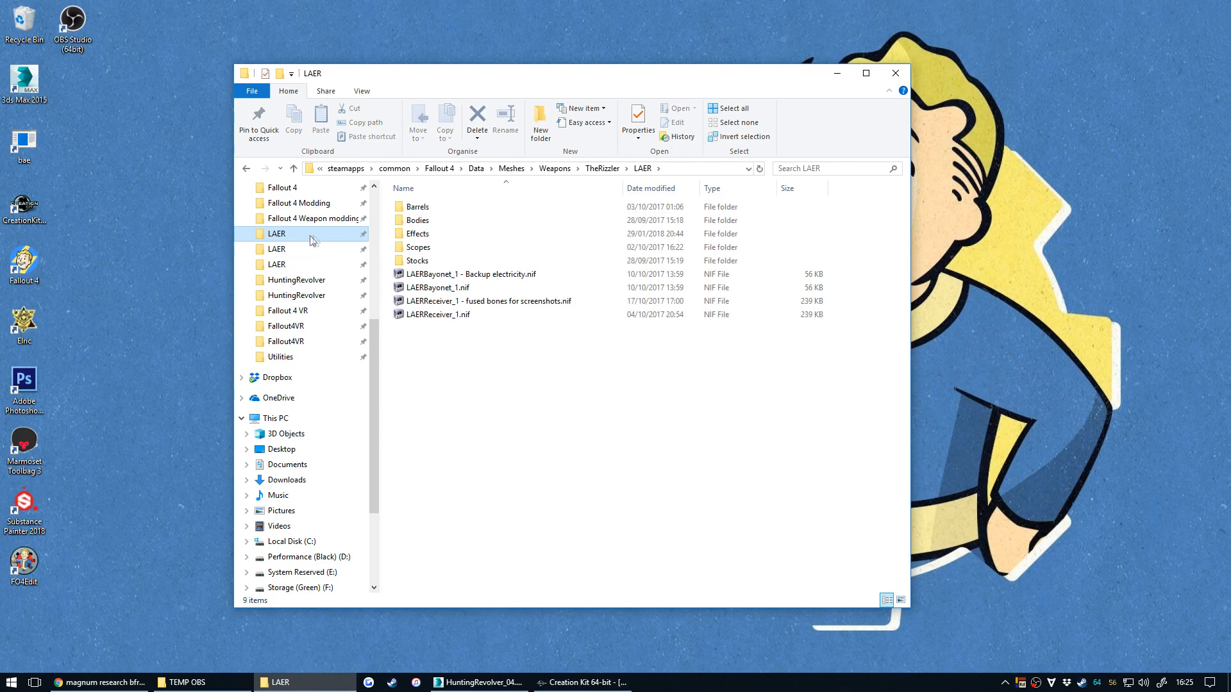
pyautogui.click(313, 249)
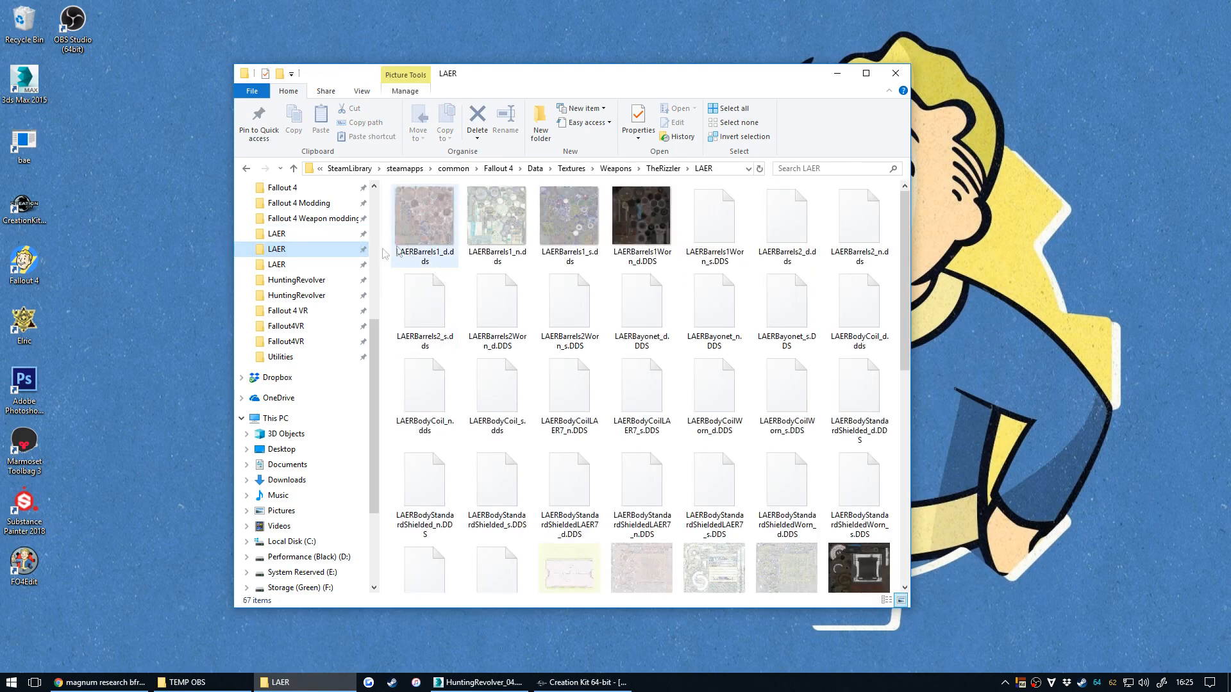
pyautogui.click(301, 264)
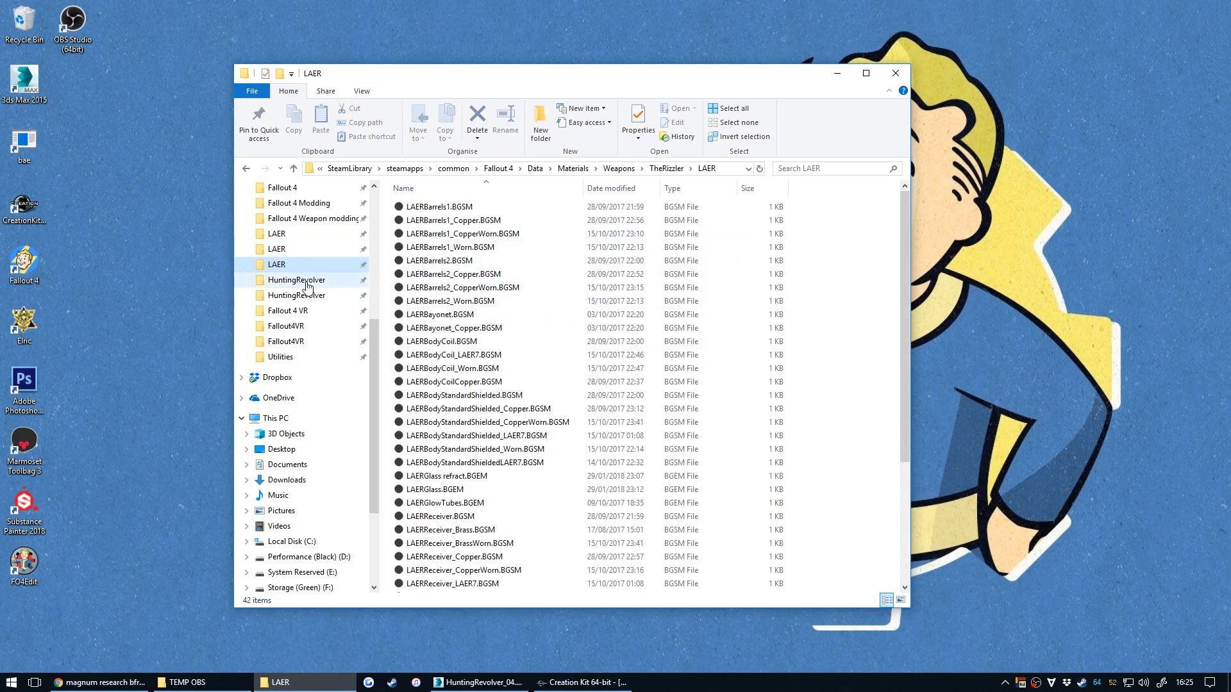
pyautogui.click(308, 280)
pyautogui.click(301, 295)
# Create a folder named HuntingRevolver in the Data folder's Materials\Weapons directory.
pyautogui.click(542, 168)
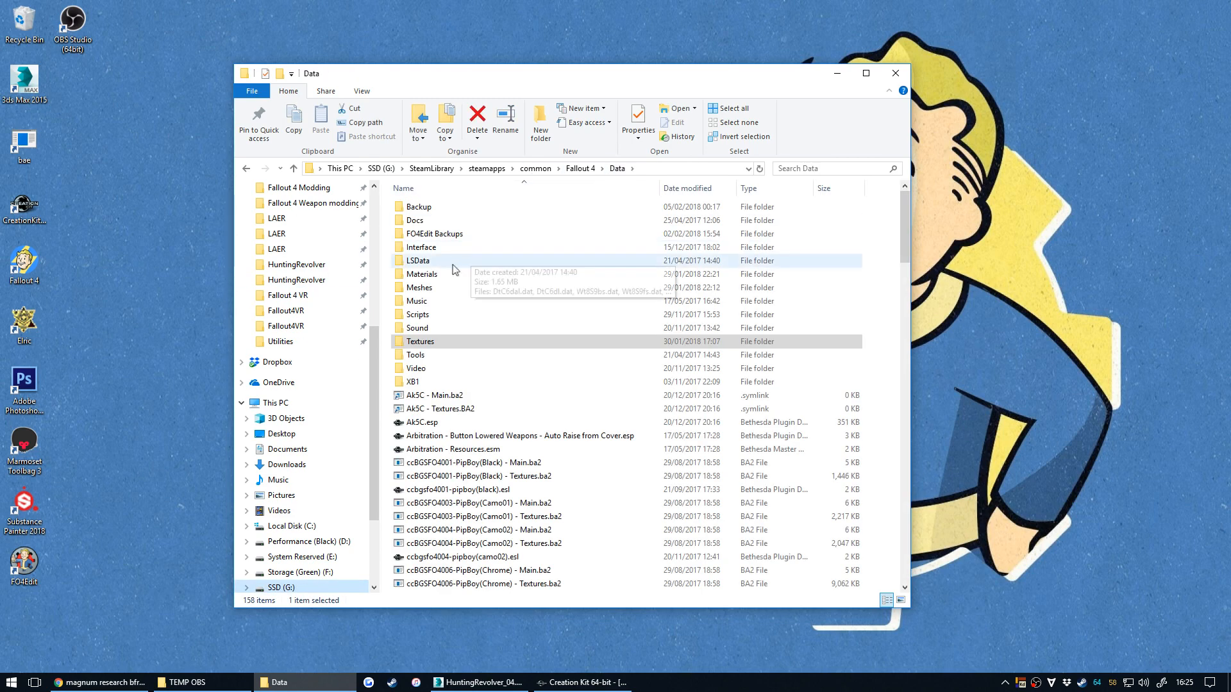
pyautogui.doubleClick(454, 274)
pyautogui.doubleClick(450, 254)
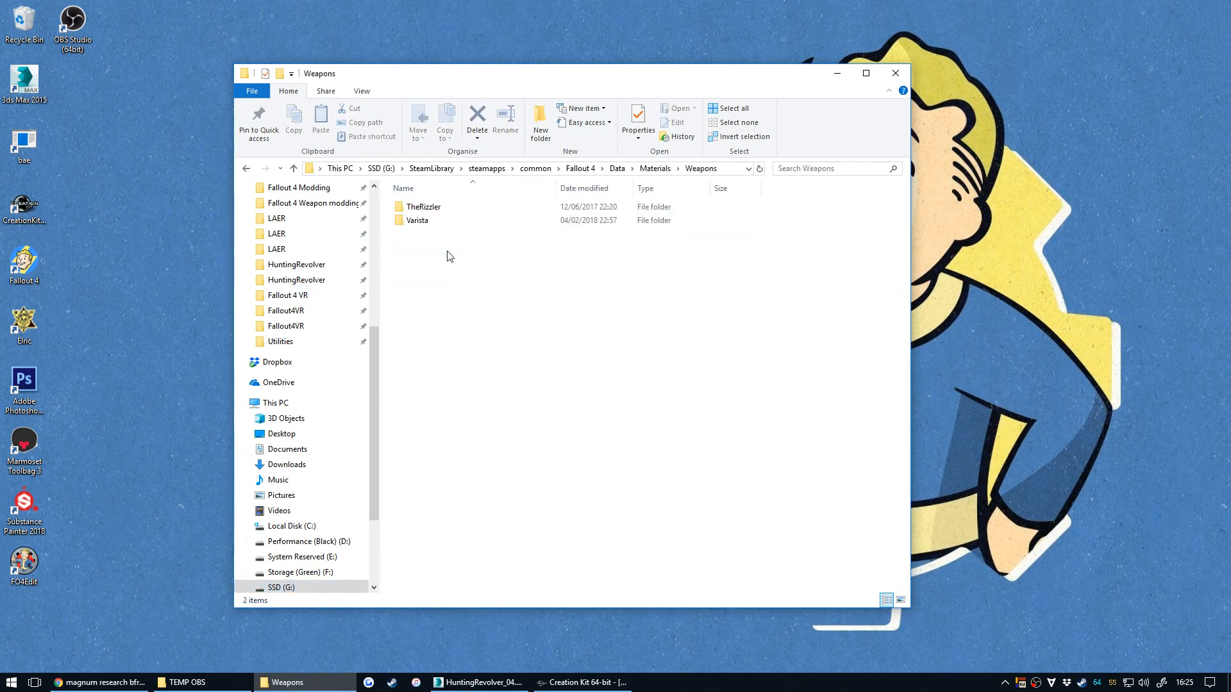
pyautogui.hotkey('ctrl', 'shift', 'n')
pyautogui.write('HuntingRevolver')
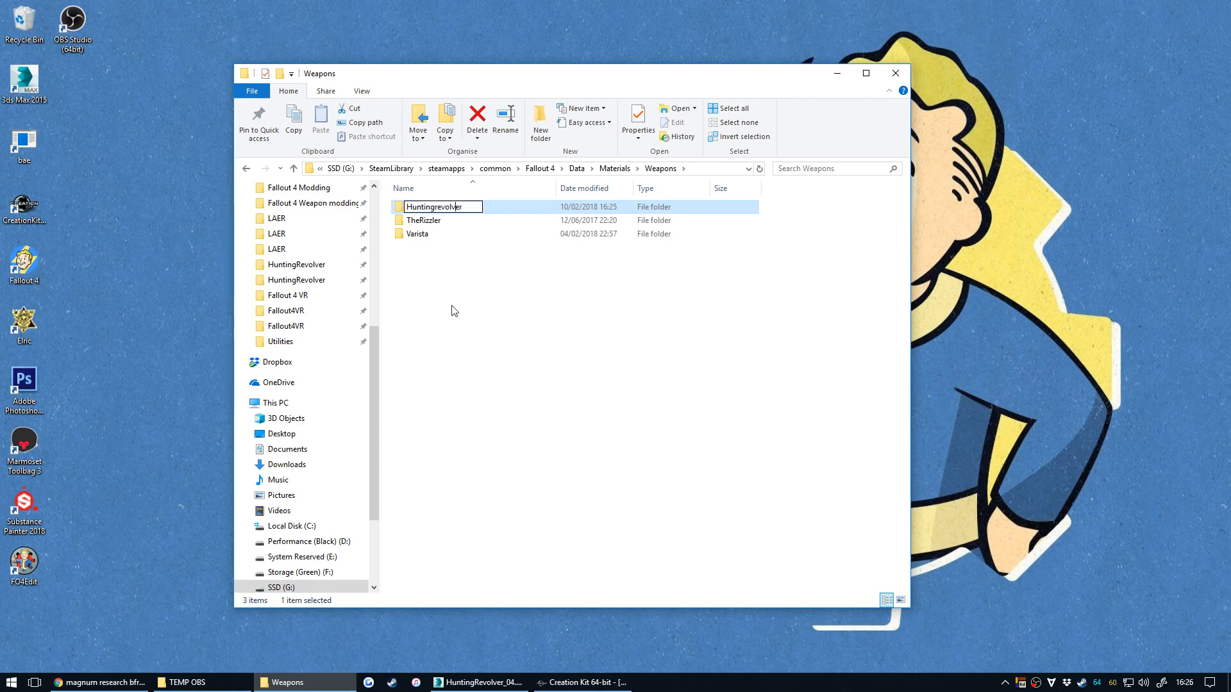
pyautogui.press('Return')
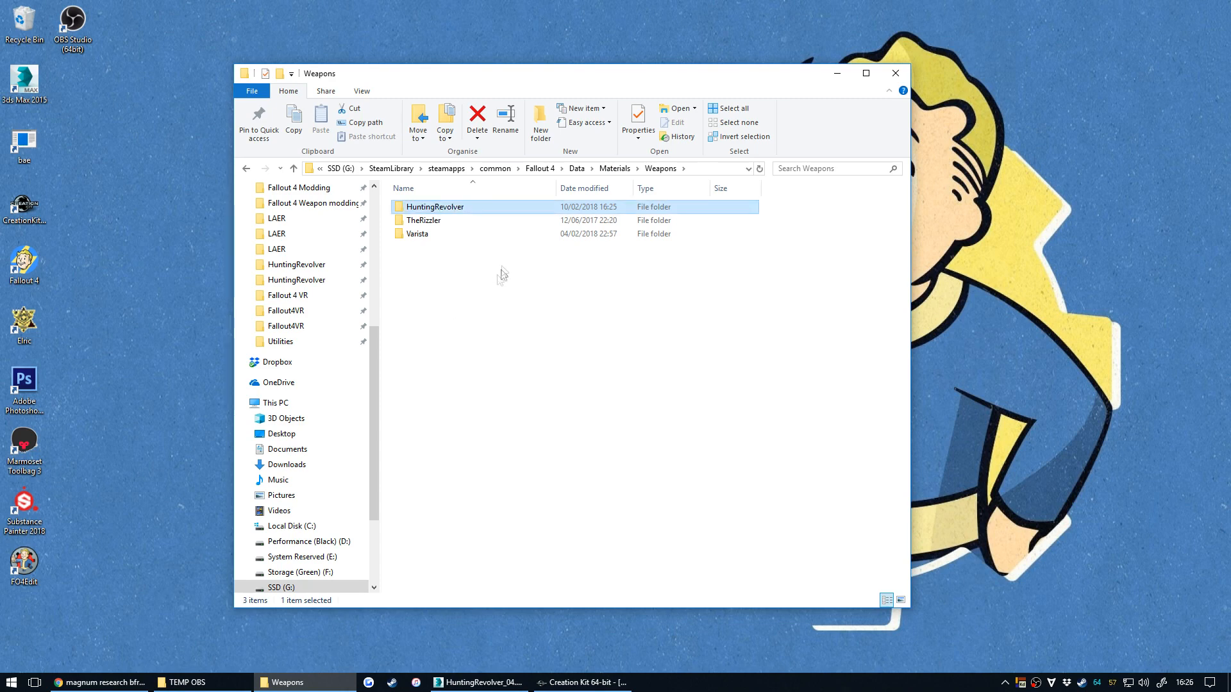
# Pin the HuntingRevolver folder from Materials\Weapons to Quick access and open the pinned meshes folder.
pyautogui.doubleClick(449, 206)
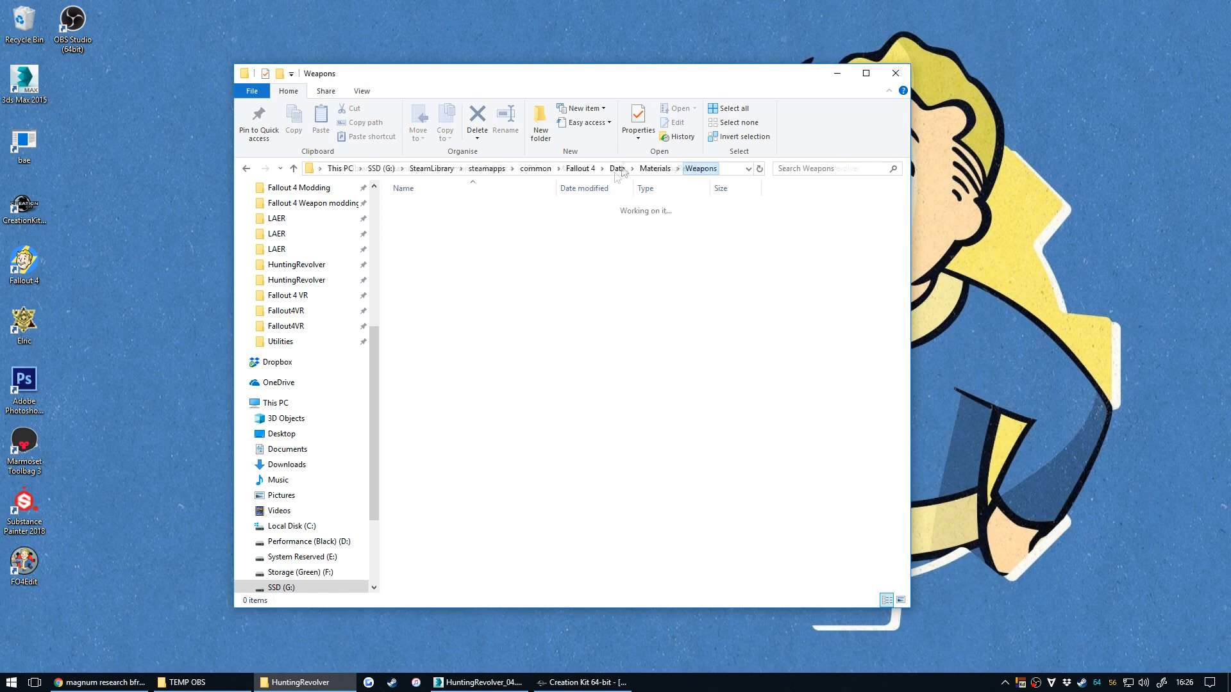
pyautogui.click(619, 167)
pyautogui.moveTo(434, 206); pyautogui.dragTo(309, 295)
pyautogui.click(298, 265)
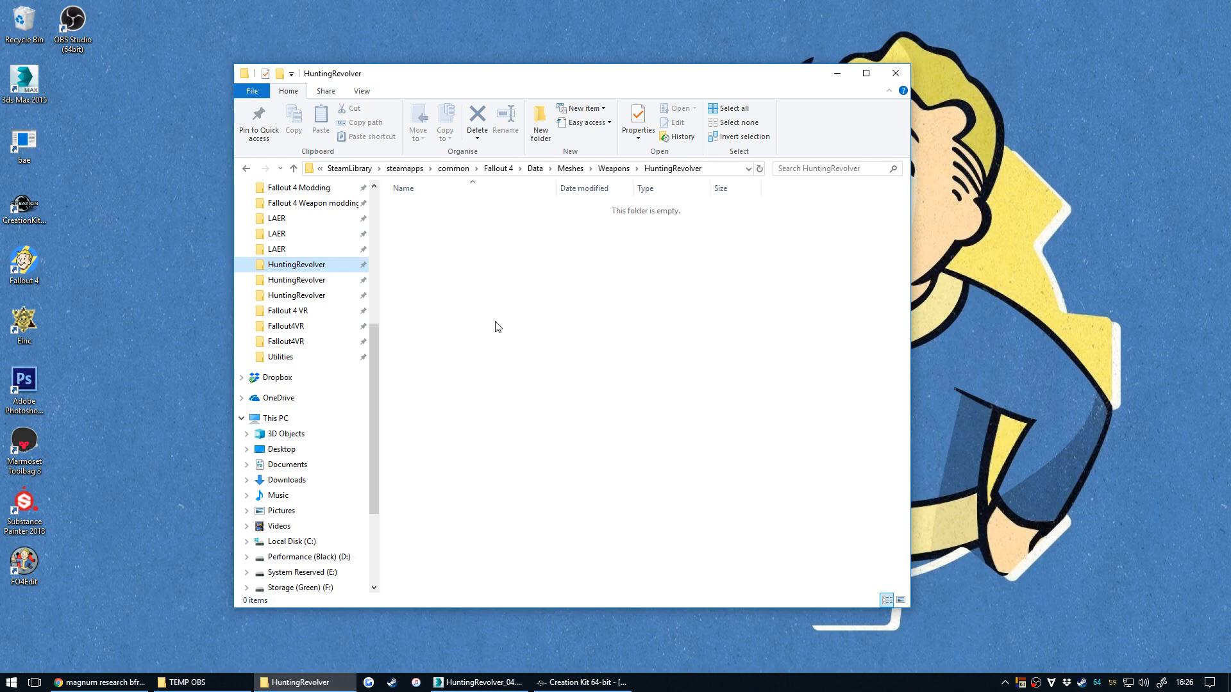
# Switch to 3ds Max, select the combined revolver mesh Box002 and open the file export dialog.
pyautogui.hotkey('alt', 'Tab')
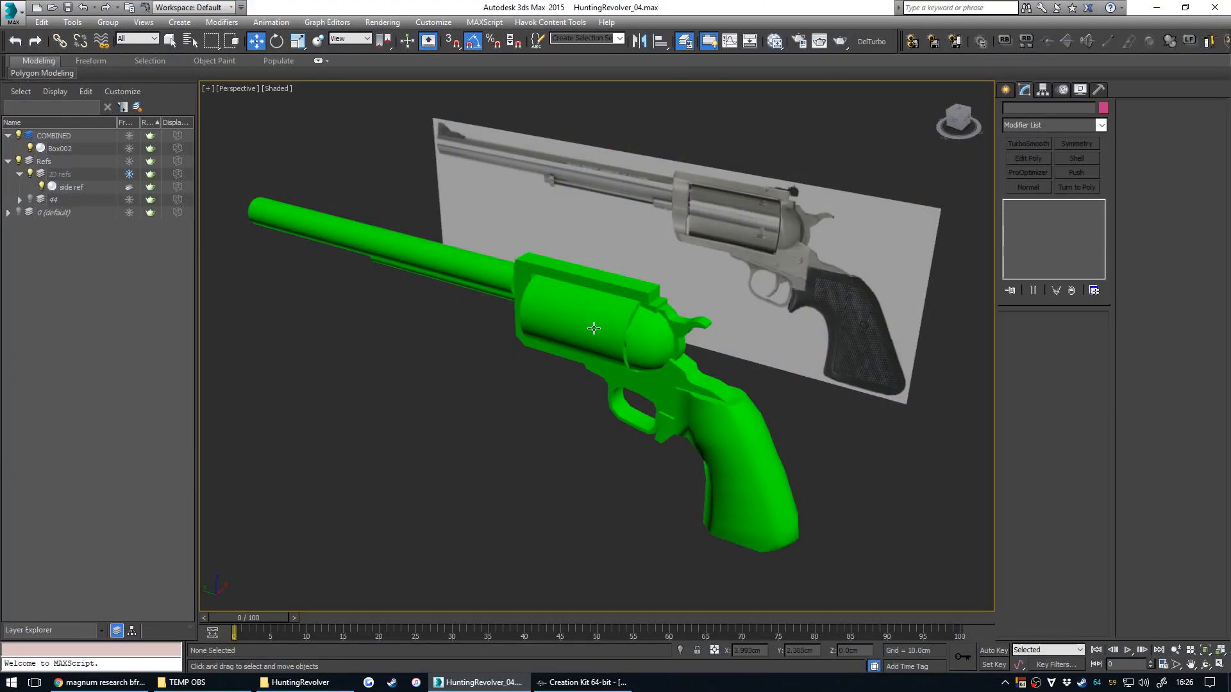
pyautogui.click(567, 322)
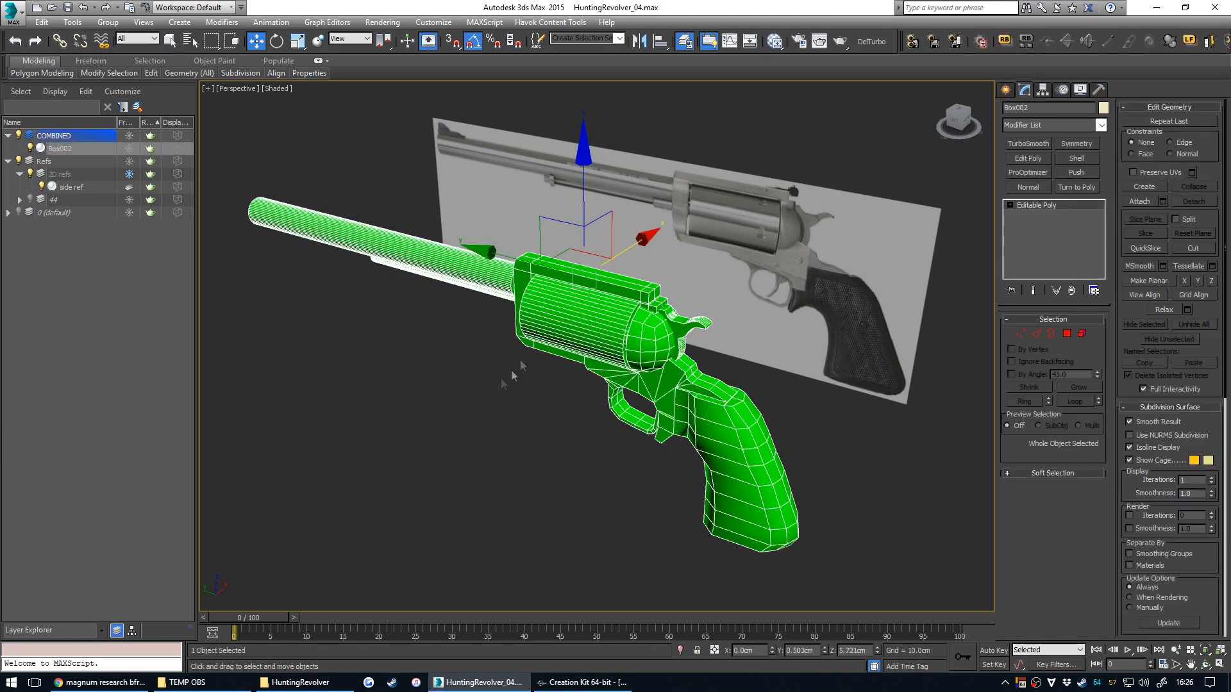
pyautogui.moveTo(523, 365); pyautogui.dragTo(521, 355, button='middle')
pyautogui.click(13, 13)
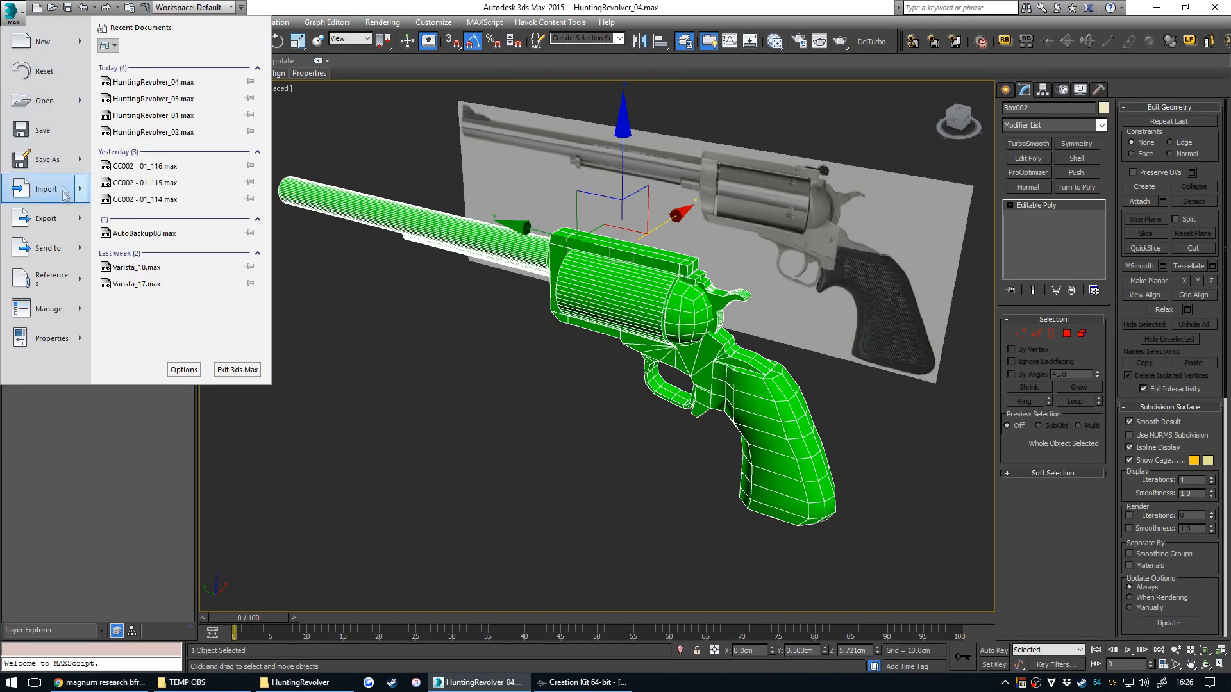
pyautogui.moveTo(46, 219)
pyautogui.click(152, 115)
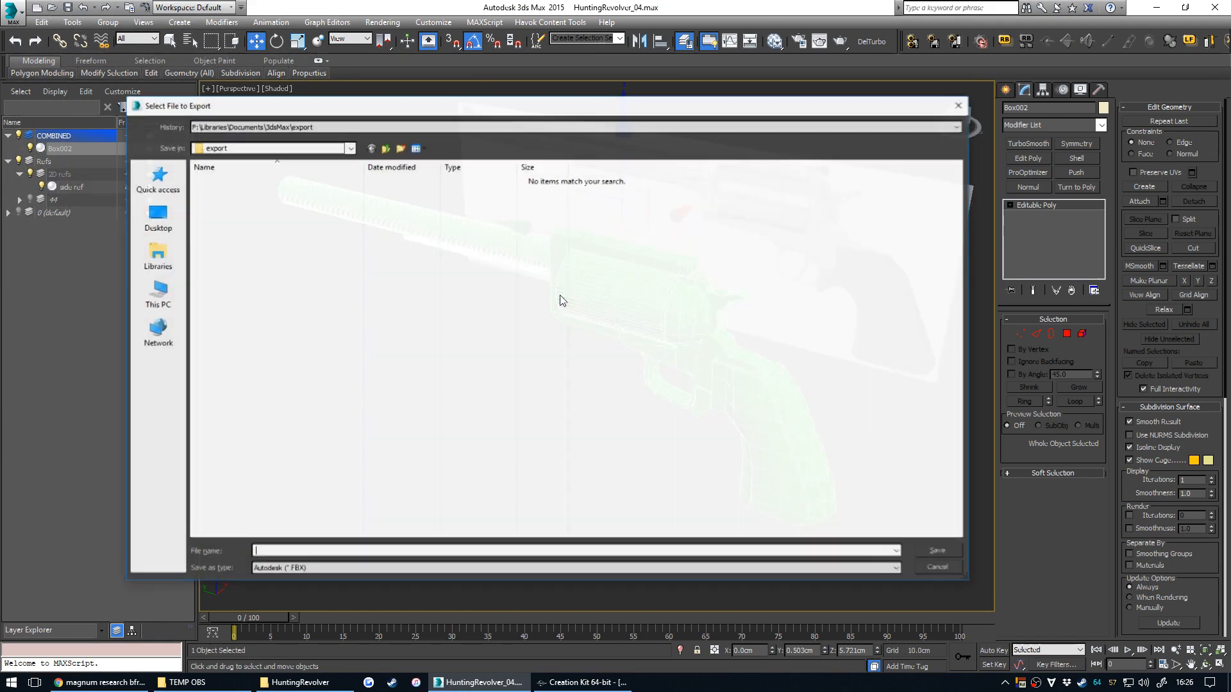
pyautogui.moveTo(187, 109); pyautogui.dragTo(337, 128)
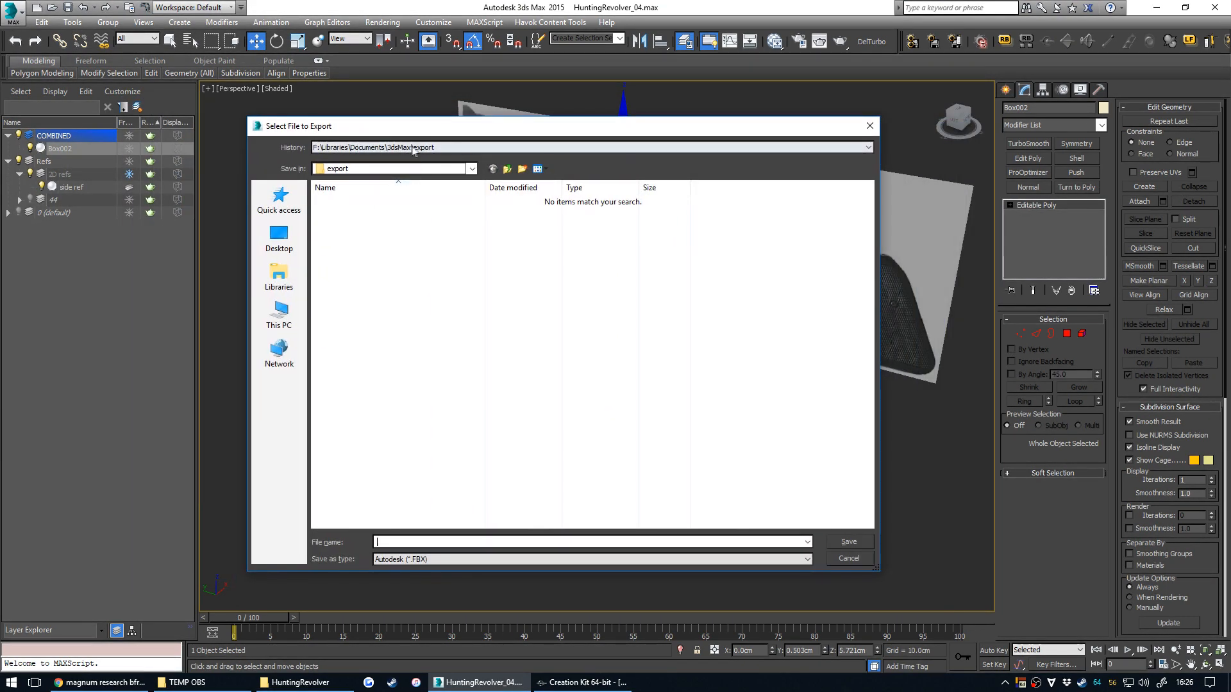
# Create a folder named NIFs inside the pinned Hunting Revolver project folder and open it as the export location.
pyautogui.click(280, 206)
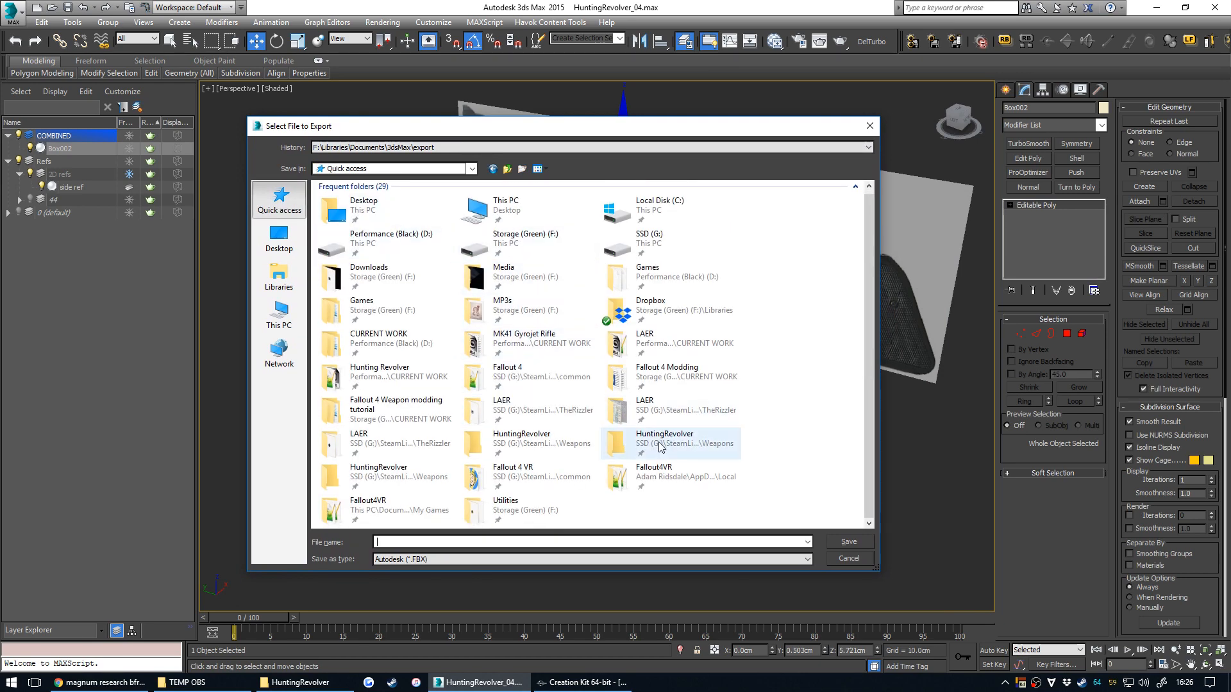
pyautogui.click(397, 379)
pyautogui.doubleClick(399, 382)
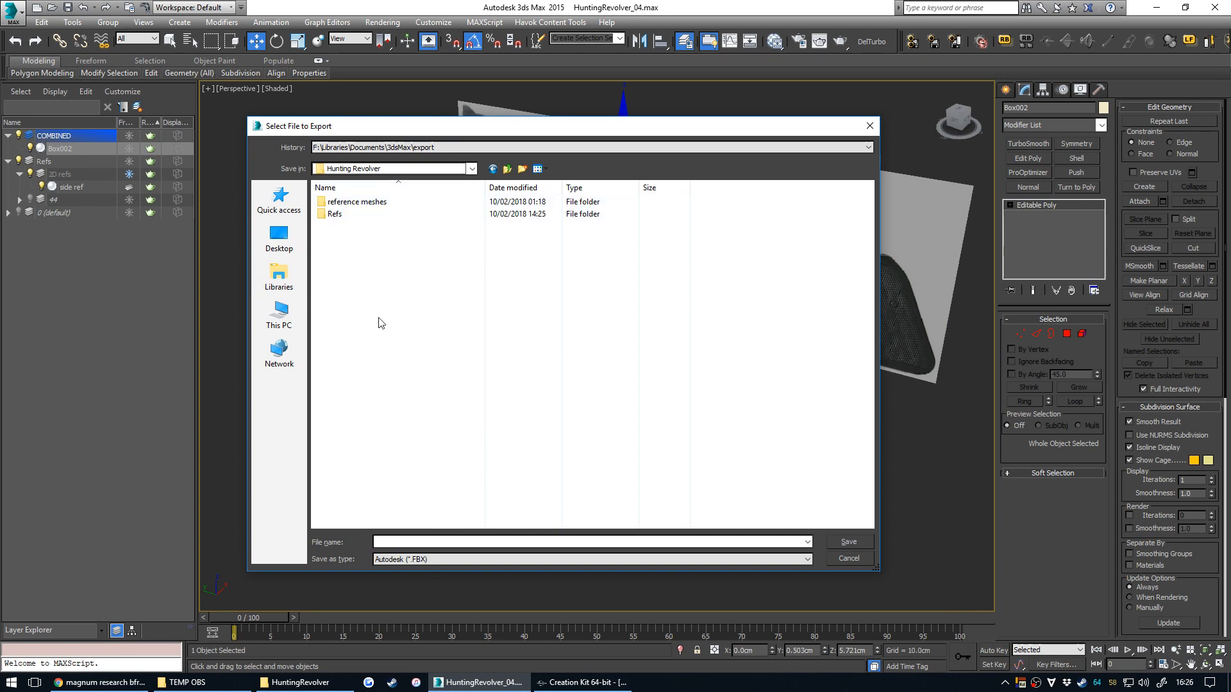
pyautogui.hotkey('ctrl', 'shift', 'n')
pyautogui.write('NIFS')
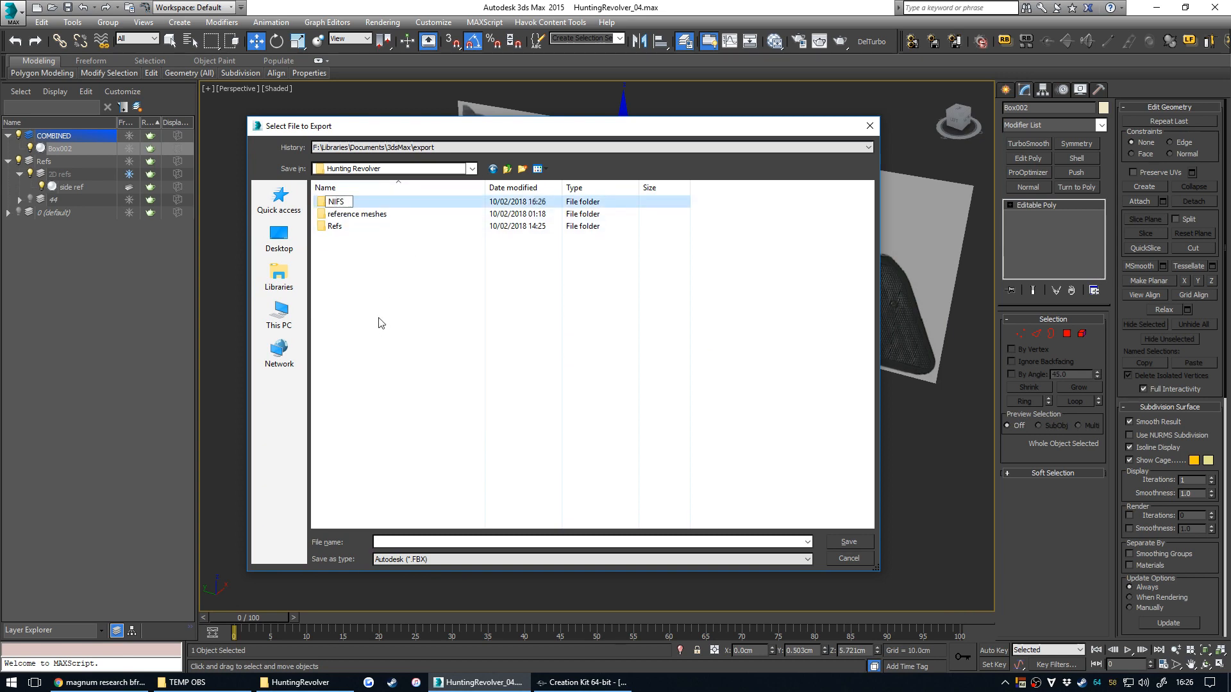
pyautogui.press('Return')
pyautogui.press('Return')
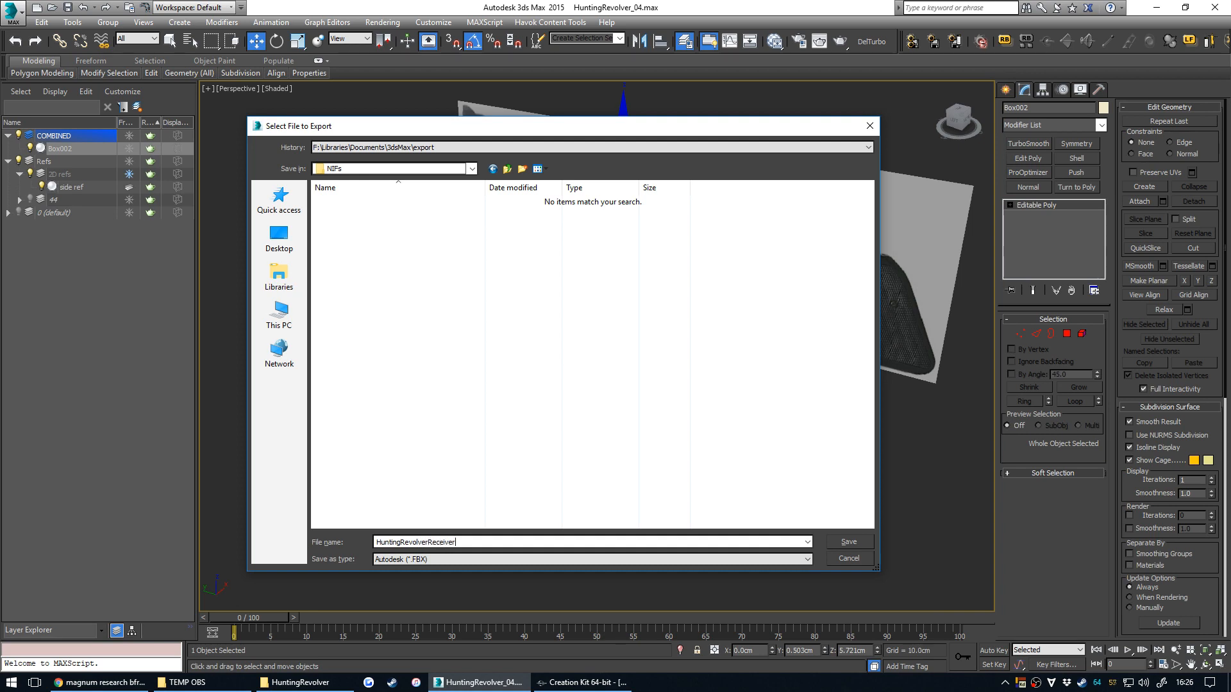
# Export the mesh as HuntingRevolverReceiver_1 in Netimmerse/Gamebryo NIF format with the Fallout 4 export settings.
pyautogui.write('n')
pyautogui.click(423, 562)
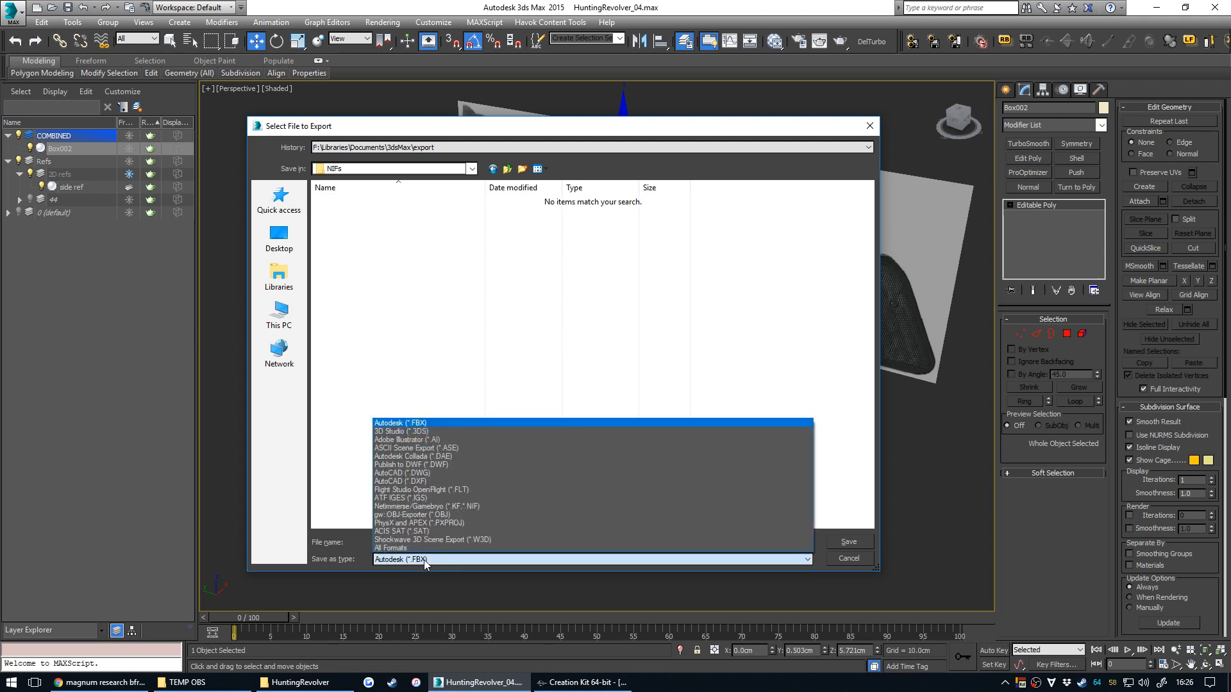
pyautogui.click(452, 507)
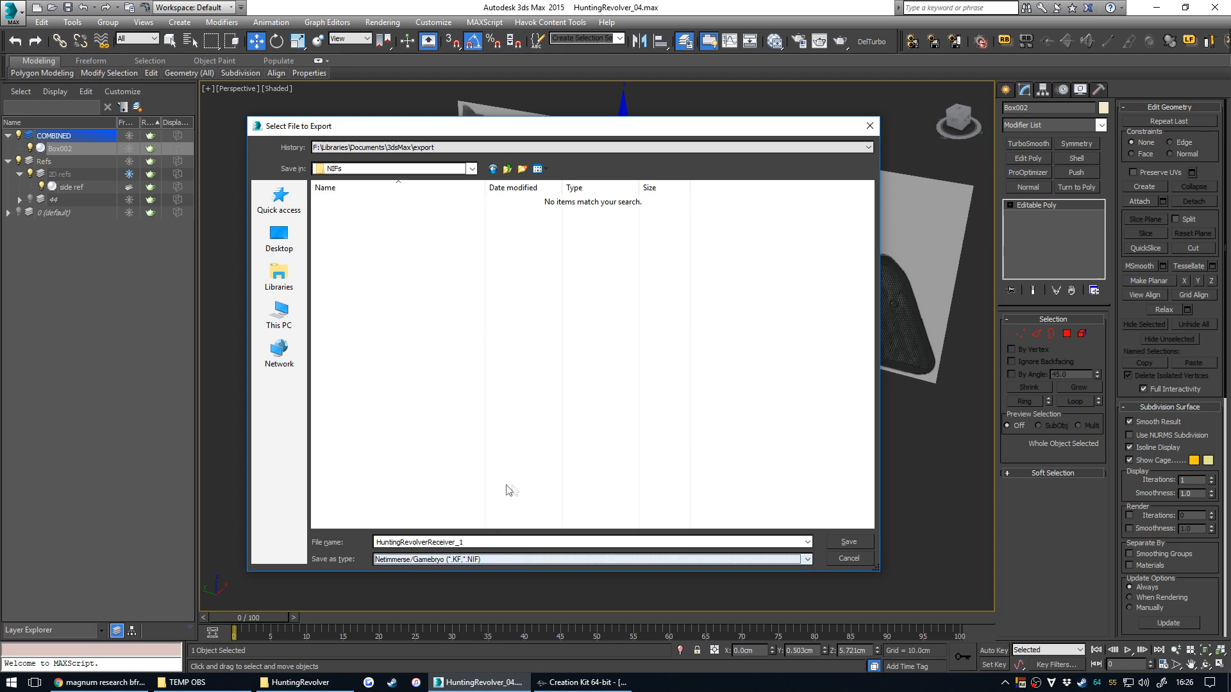
pyautogui.click(830, 541)
pyautogui.moveTo(605, 173); pyautogui.dragTo(593, 168)
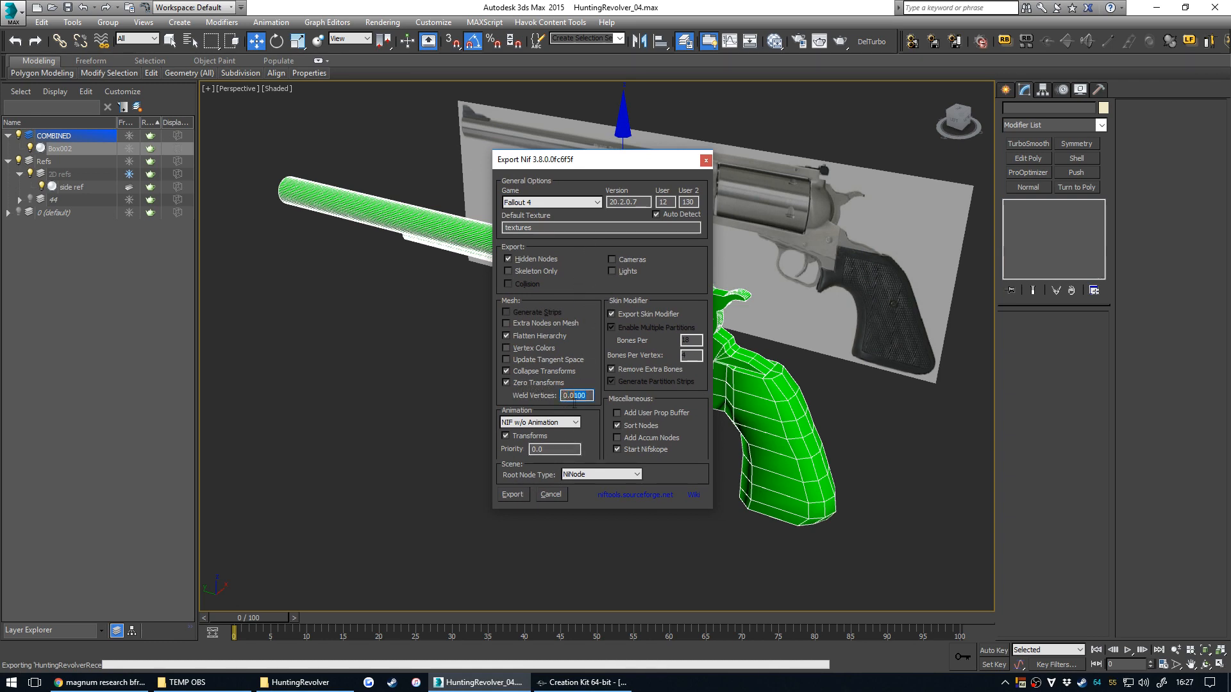
pyautogui.moveTo(590, 397); pyautogui.dragTo(567, 396)
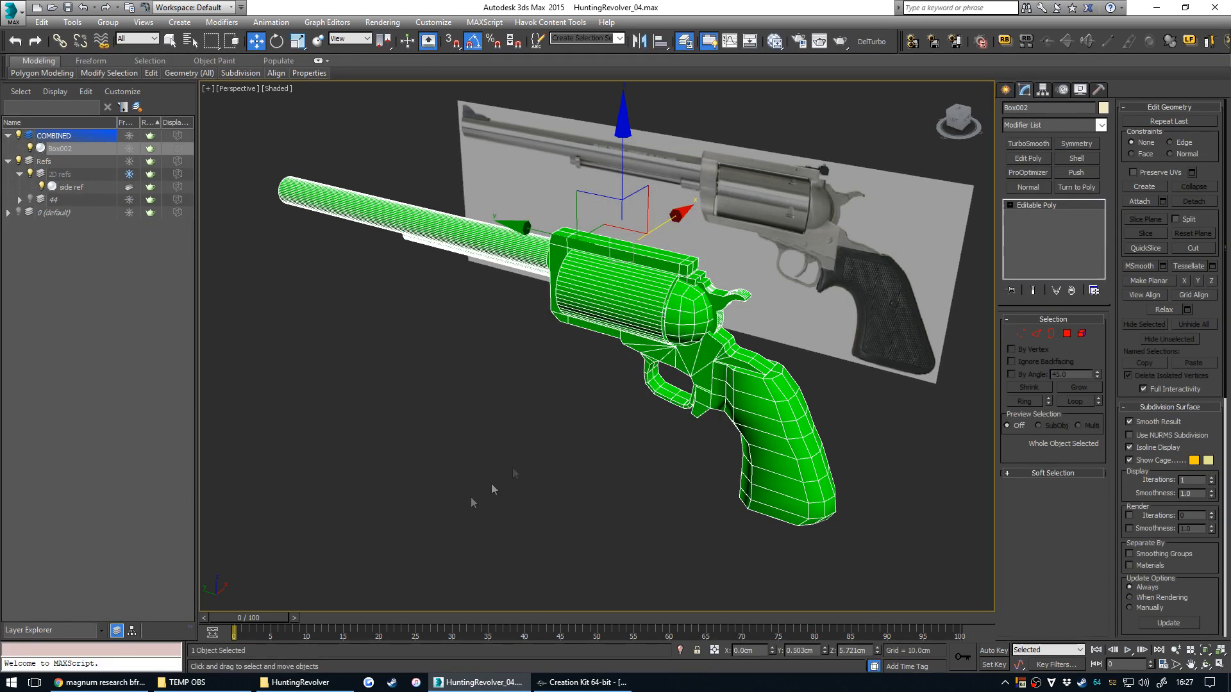
# Deselect the revolver in 3ds Max and open the exported HuntingRevolverReceiver_1.nif from the project's NIFs folder in NifSkope.
pyautogui.click(457, 428)
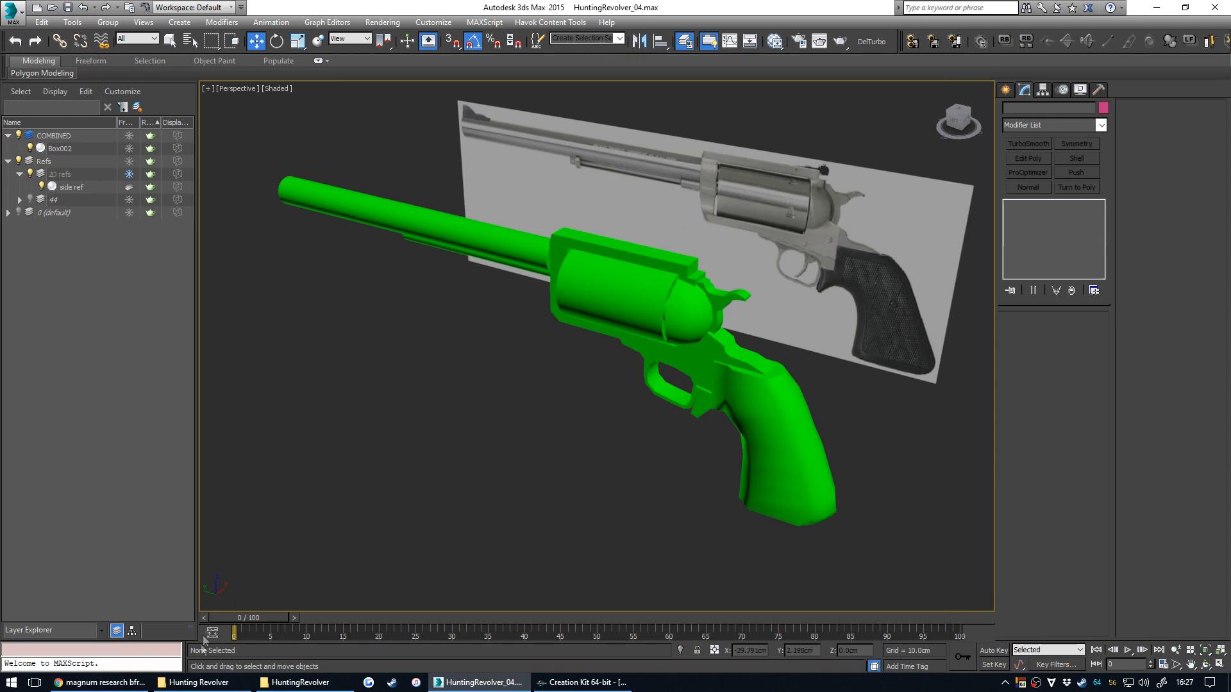
pyautogui.click(199, 682)
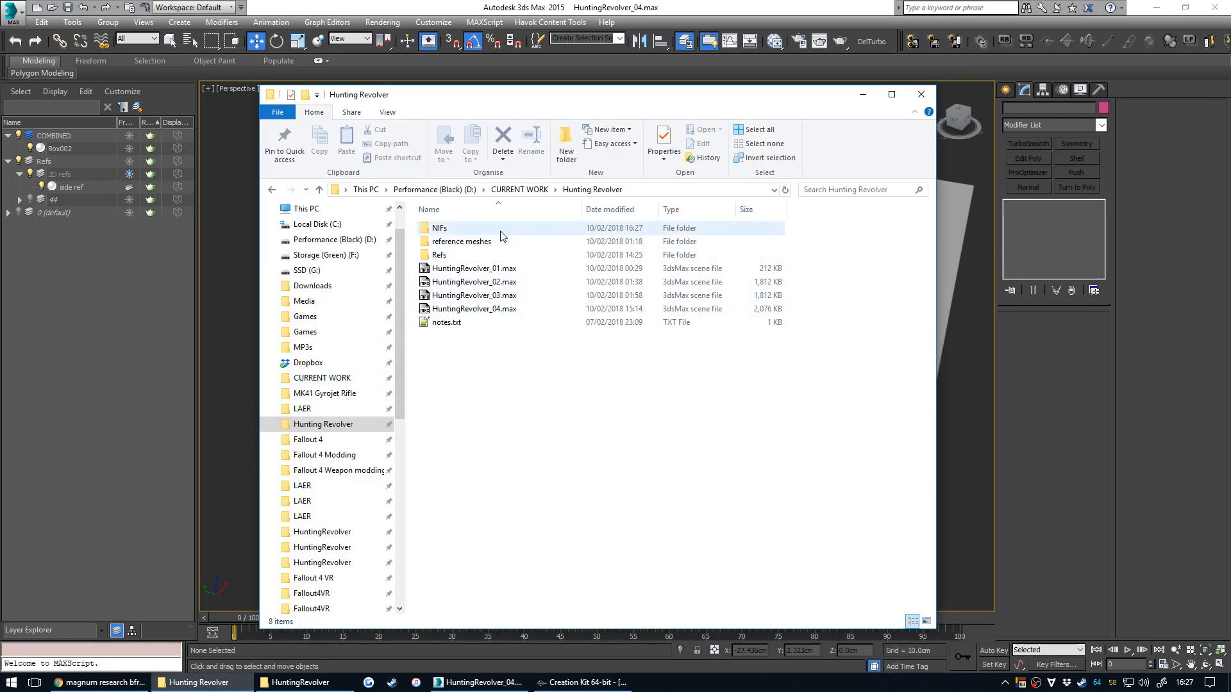
pyautogui.doubleClick(501, 229)
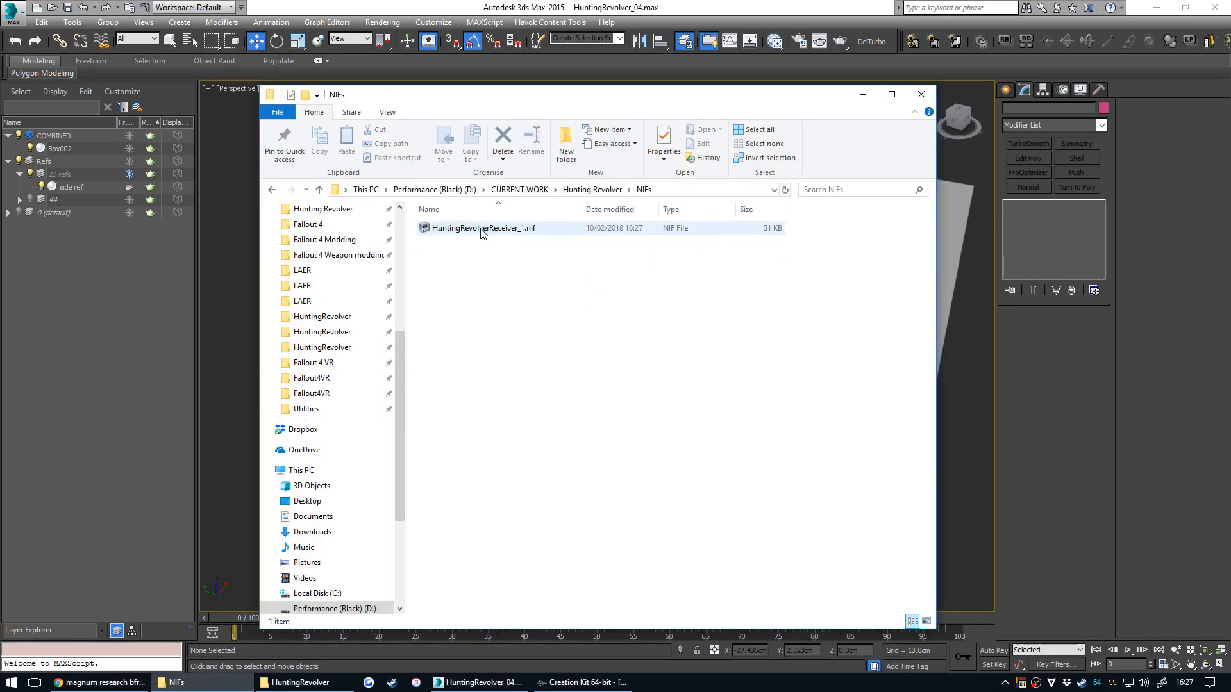
pyautogui.doubleClick(482, 230)
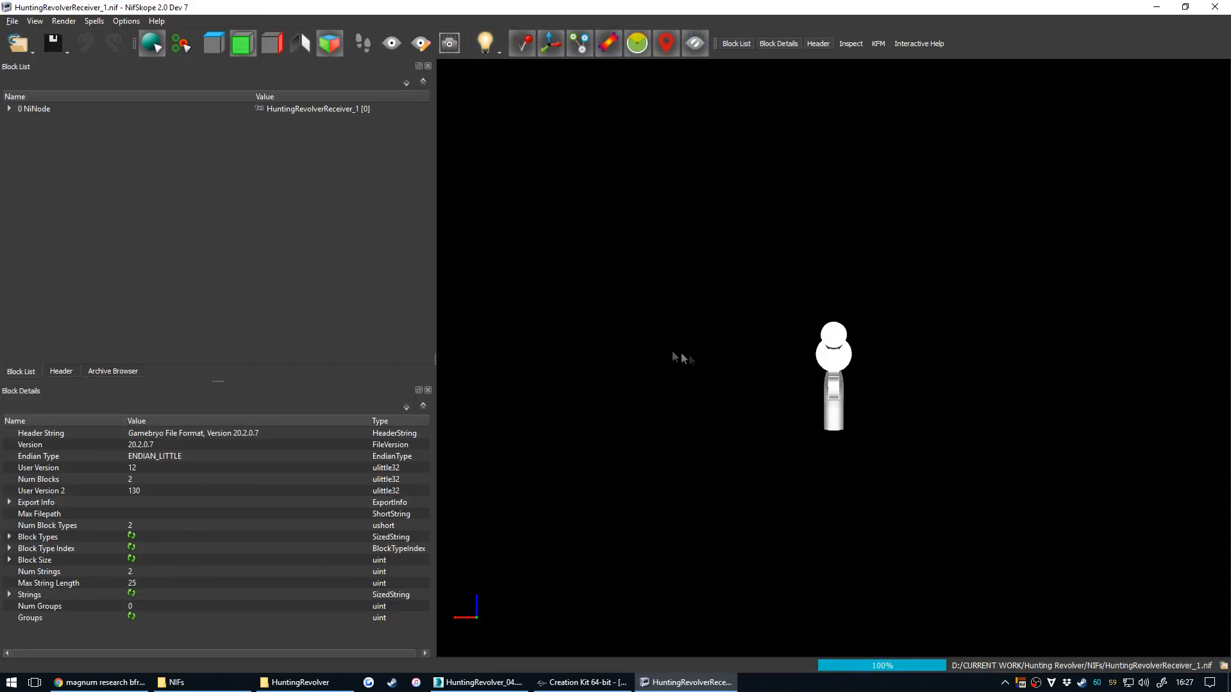
# Examine the exported revolver mesh from an angle and select its Box002 shape to inspect the wireframe.
pyautogui.moveTo(783, 457); pyautogui.dragTo(763, 394)
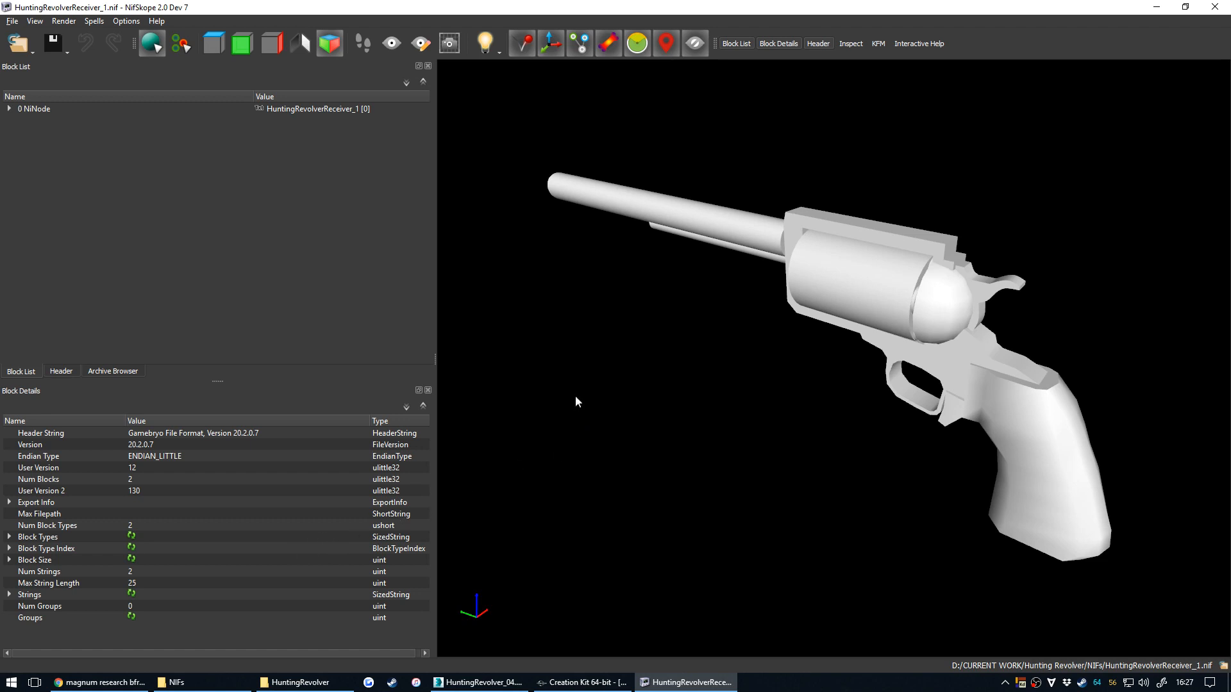
pyautogui.click(829, 278)
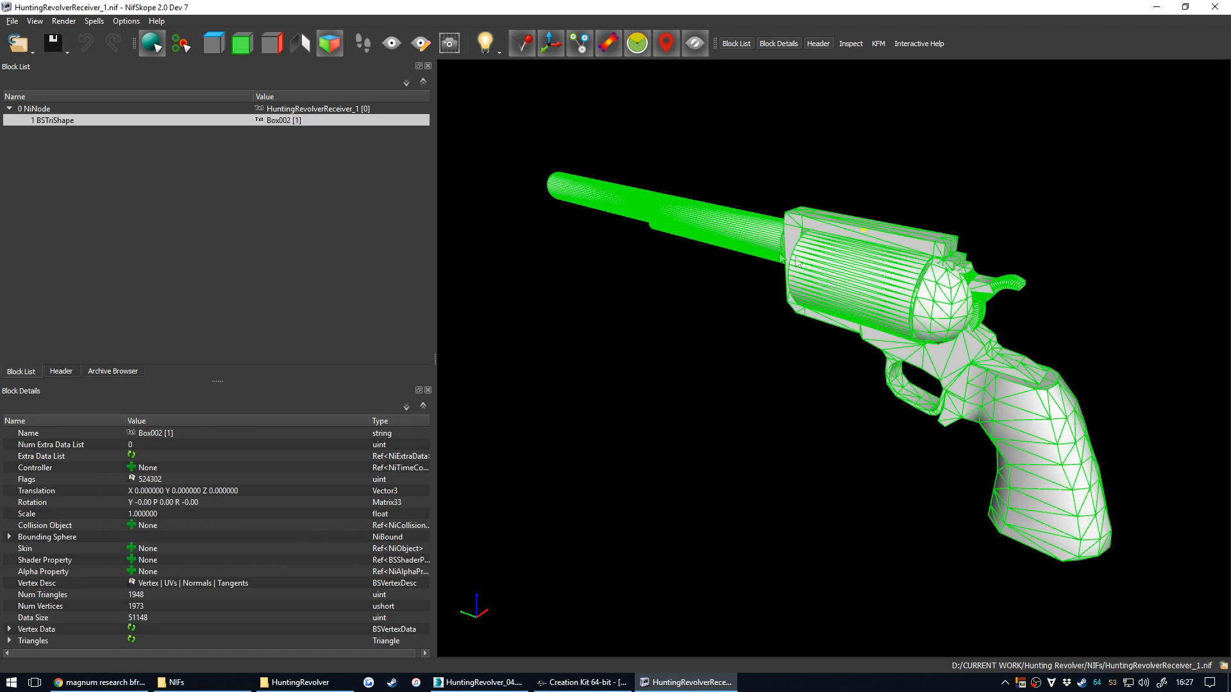
pyautogui.click(653, 298)
pyautogui.click(795, 274)
pyautogui.click(583, 333)
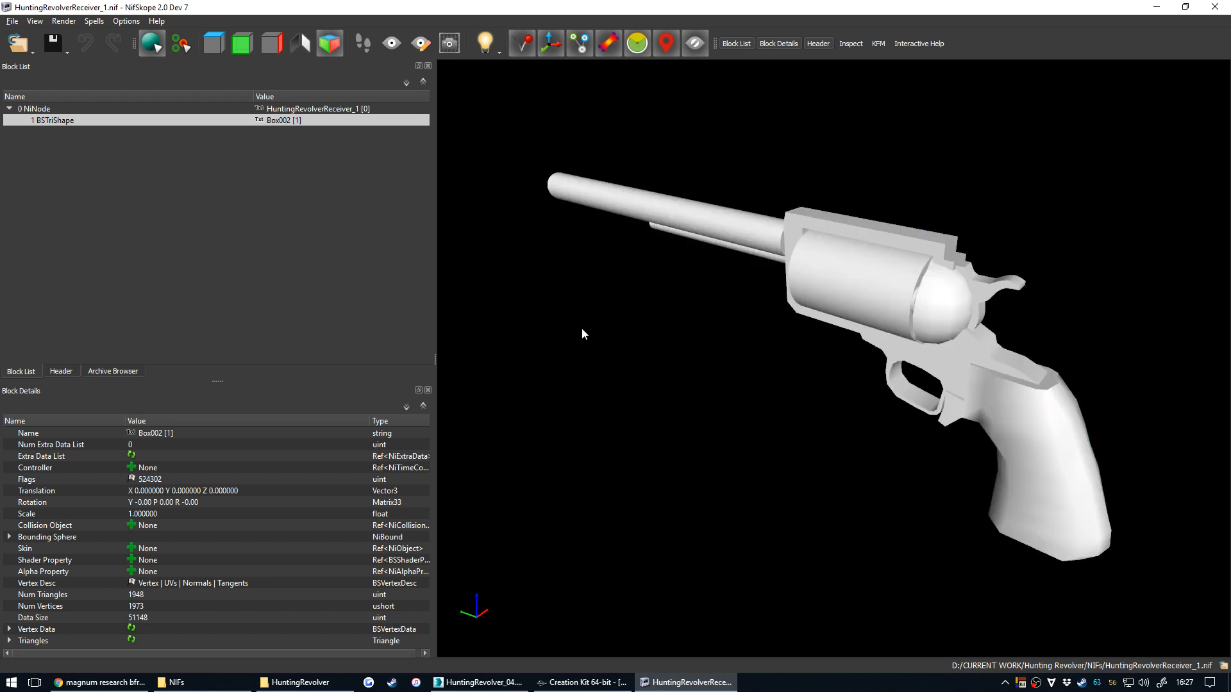
pyautogui.click(825, 269)
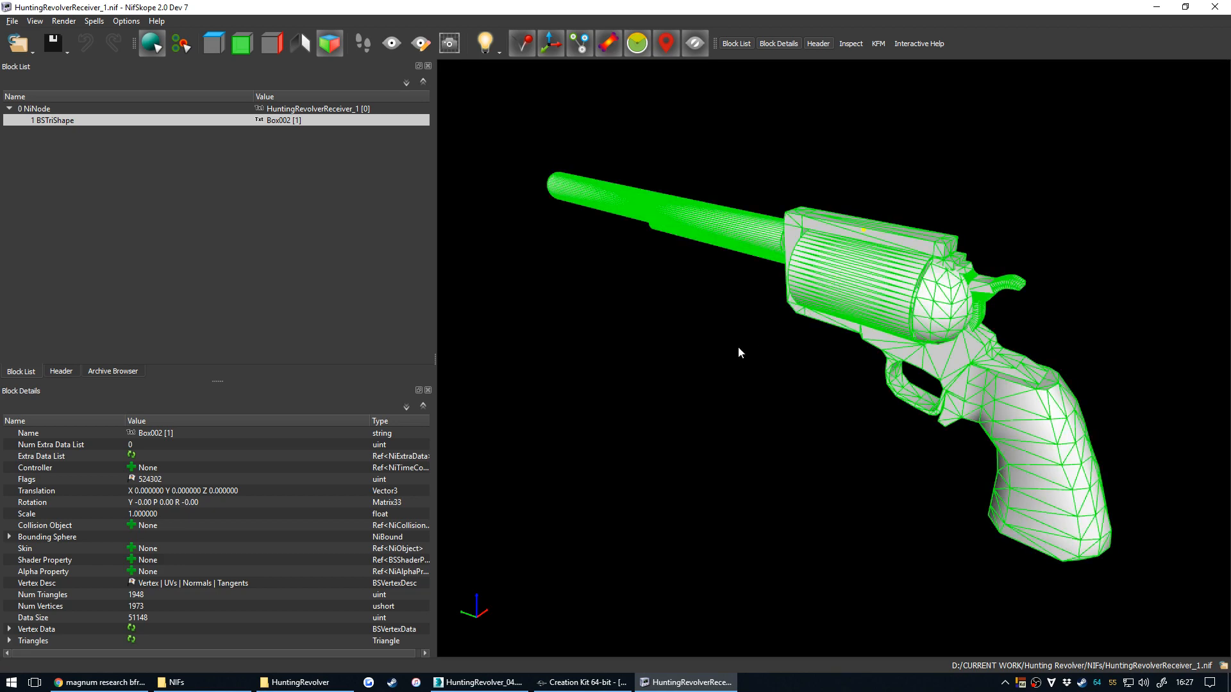
# Find 44_1.nif in the project's reference meshes\Meshes\Weapons\44 folder, view it in NifSkope and close it.
pyautogui.click(300, 682)
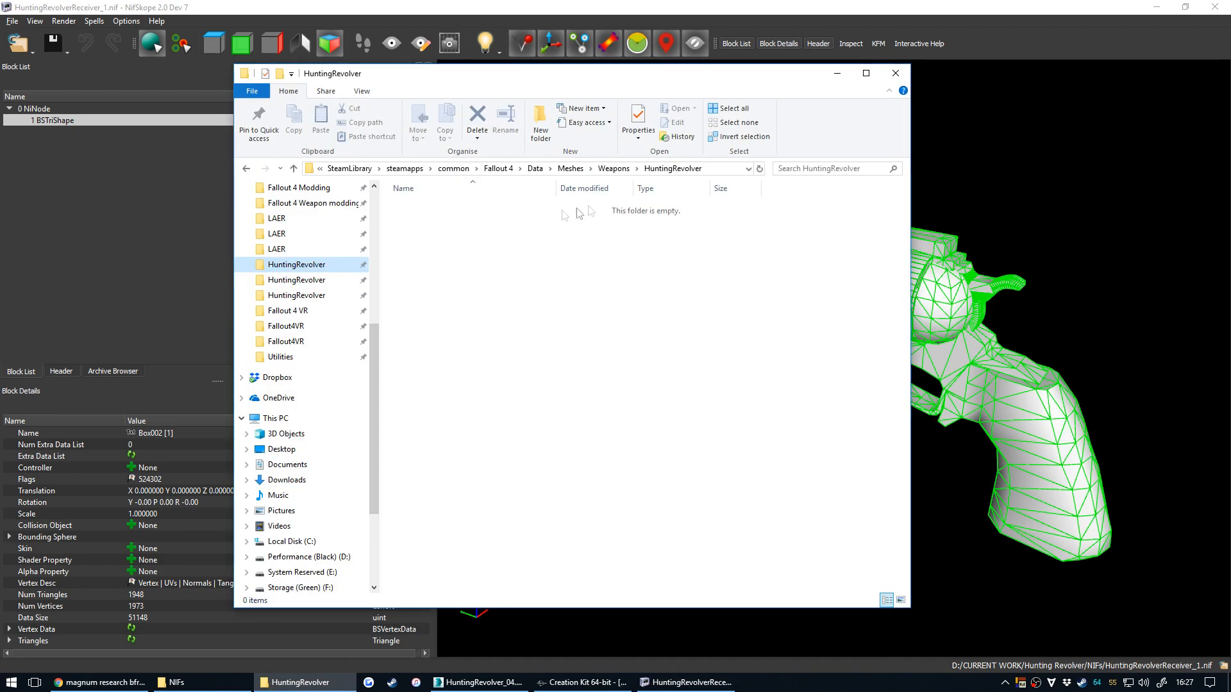
pyautogui.click(172, 682)
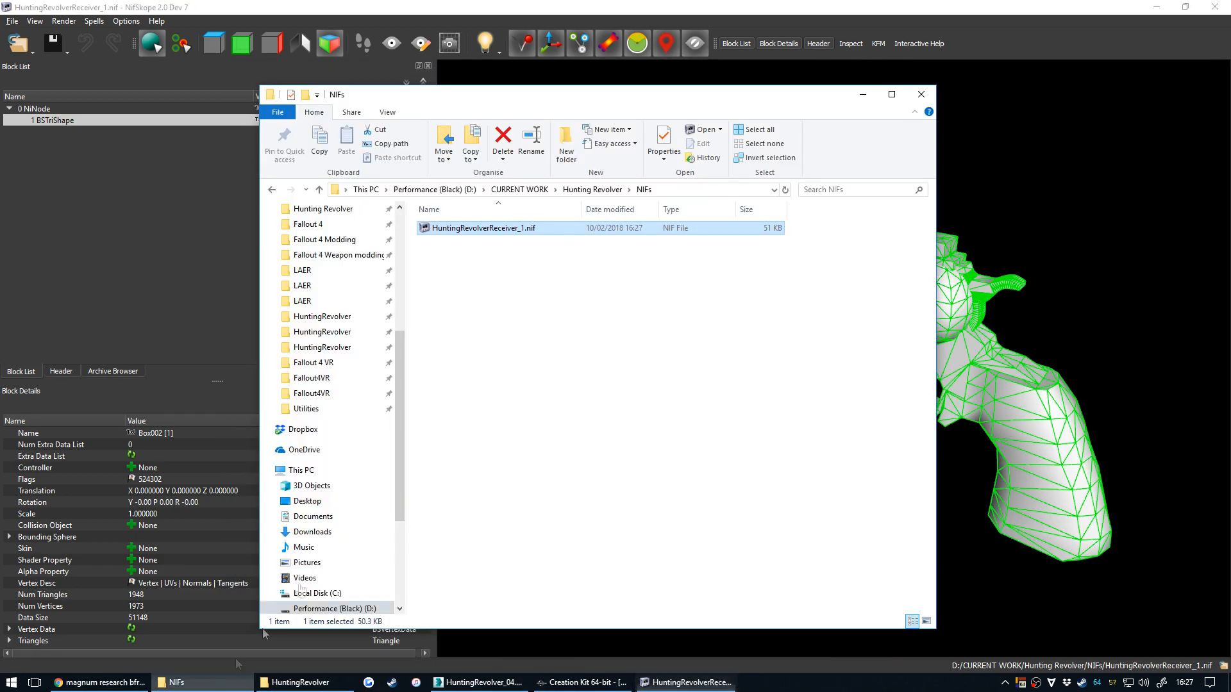
pyautogui.click(593, 190)
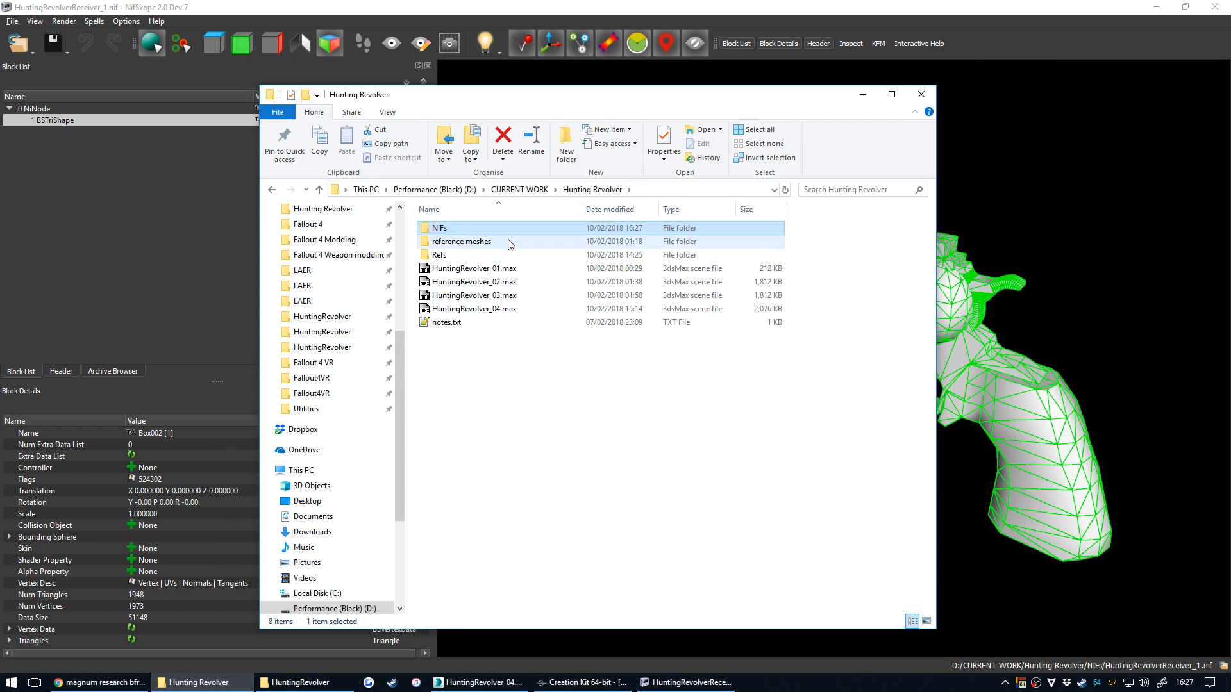
pyautogui.doubleClick(510, 242)
pyautogui.doubleClick(508, 229)
pyautogui.doubleClick(507, 242)
pyautogui.doubleClick(505, 229)
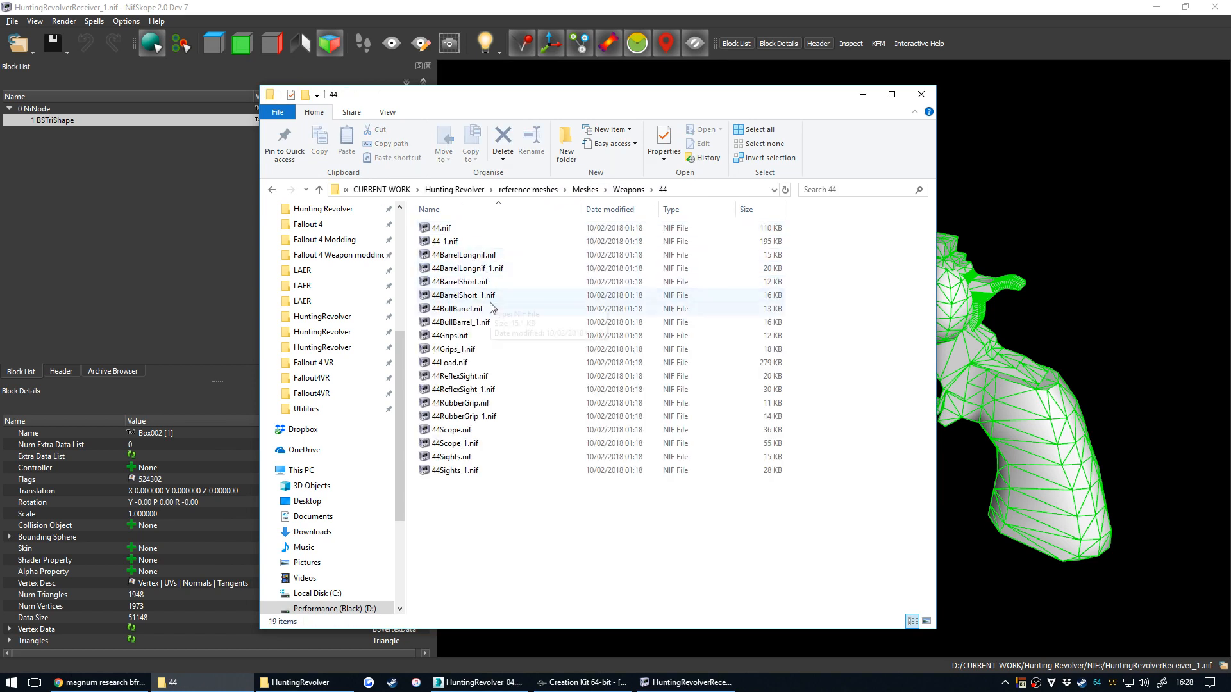
pyautogui.doubleClick(513, 242)
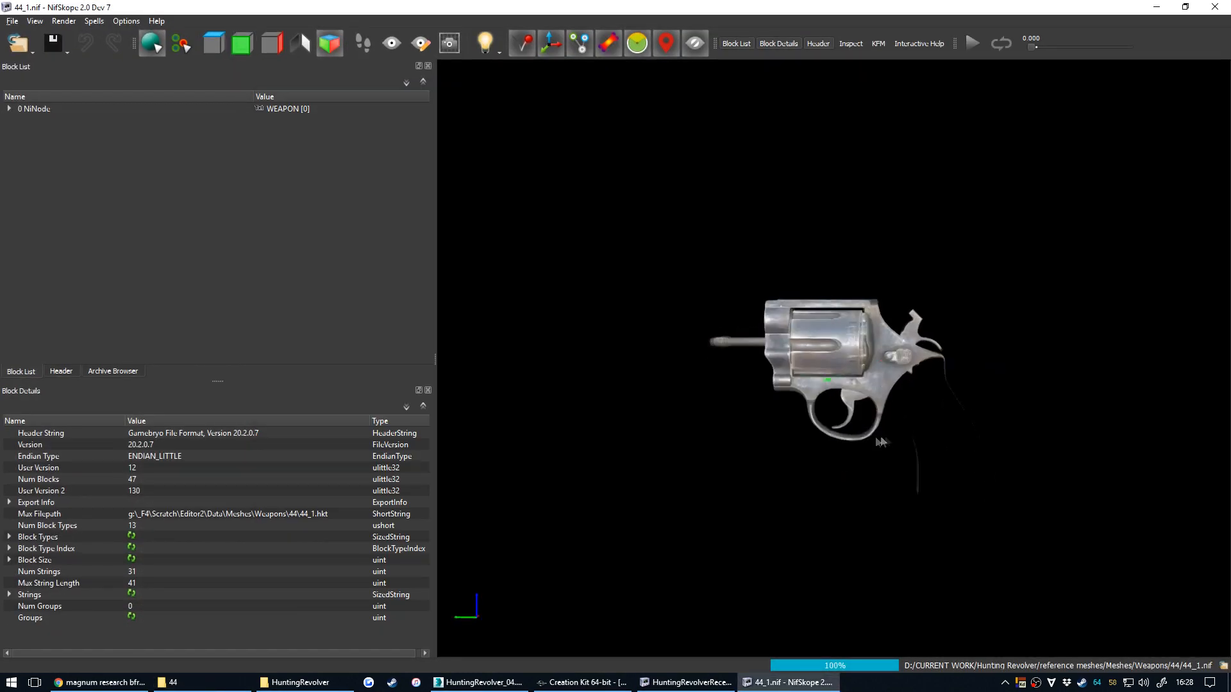
pyautogui.moveTo(881, 442)
pyautogui.mouseDown()
pyautogui.moveTo(981, 417)
pyautogui.moveTo(1099, 423)
pyautogui.moveTo(761, 457)
pyautogui.moveTo(859, 453)
pyautogui.mouseUp()
pyautogui.click(1215, 6)
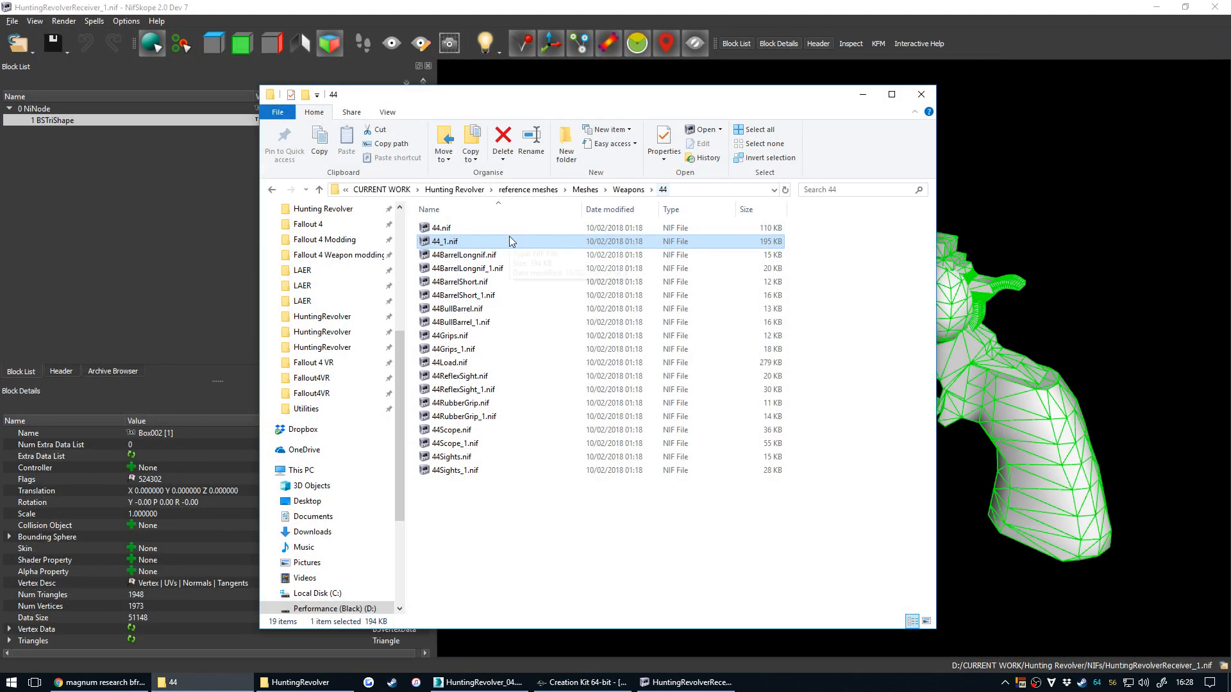
# Copy 44_1.nif twice into the game's Meshes\Weapons\HuntingRevolver folder and rename the second copy HuntingRevolverReceiver_1.nif.
pyautogui.hotkey('alt', 'Tab')
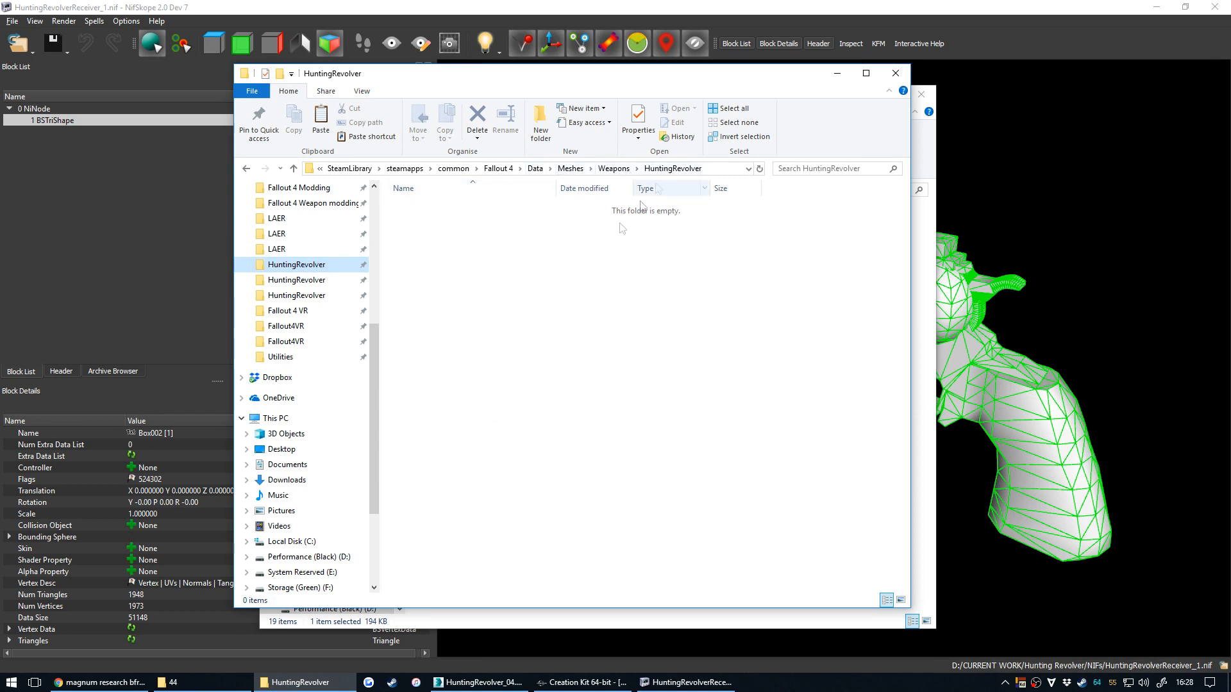
pyautogui.hotkey('ctrl', 'v')
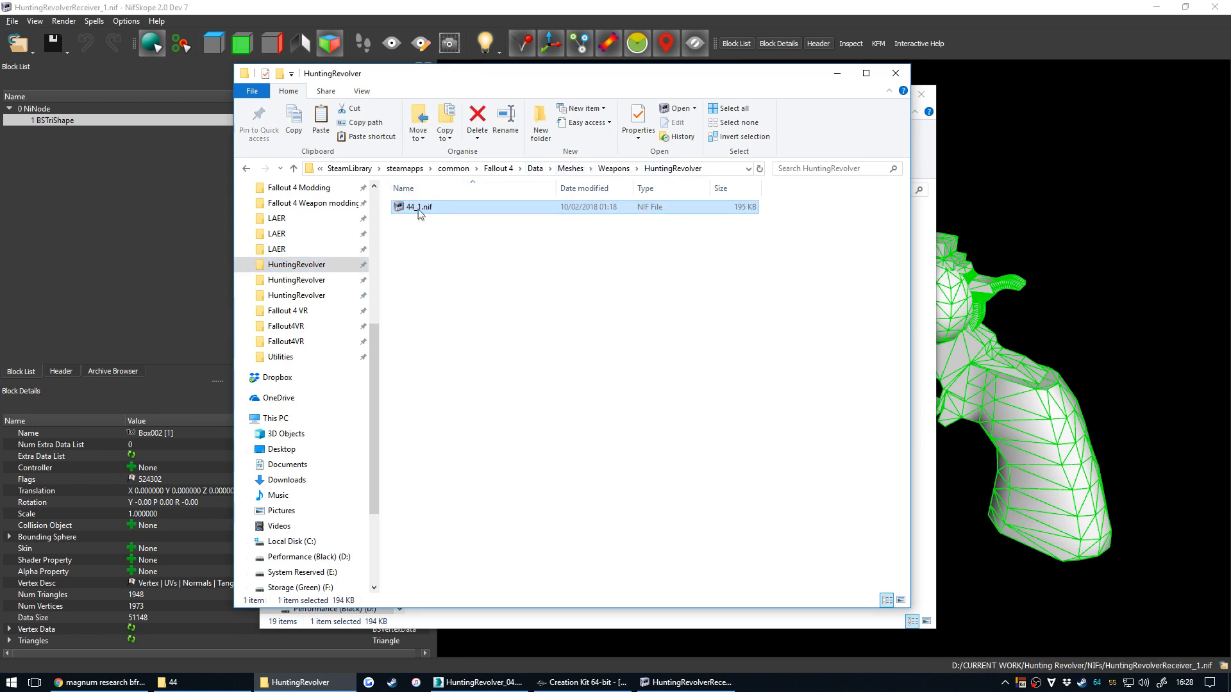
pyautogui.hotkey('ctrl', 'v')
pyautogui.press('F2')
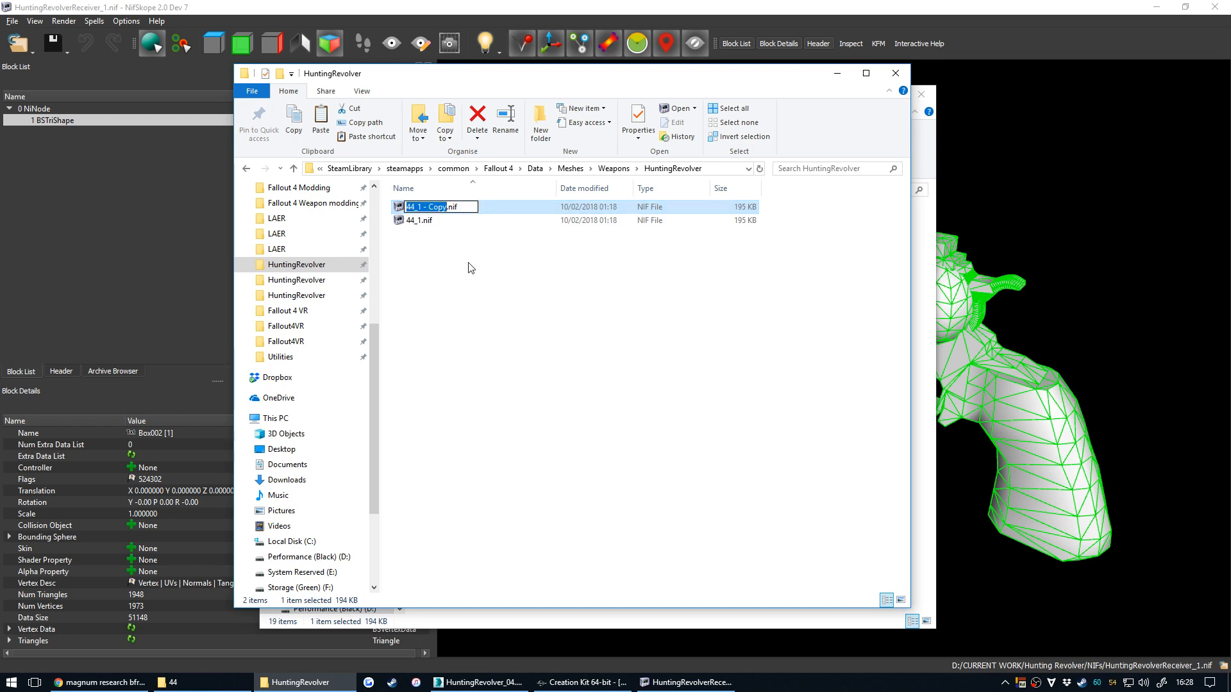
pyautogui.write('Huntingrev')
pyautogui.press('BackSpace')
pyautogui.press('BackSpace')
pyautogui.press('BackSpace')
pyautogui.write('RevolverReceiver_1')
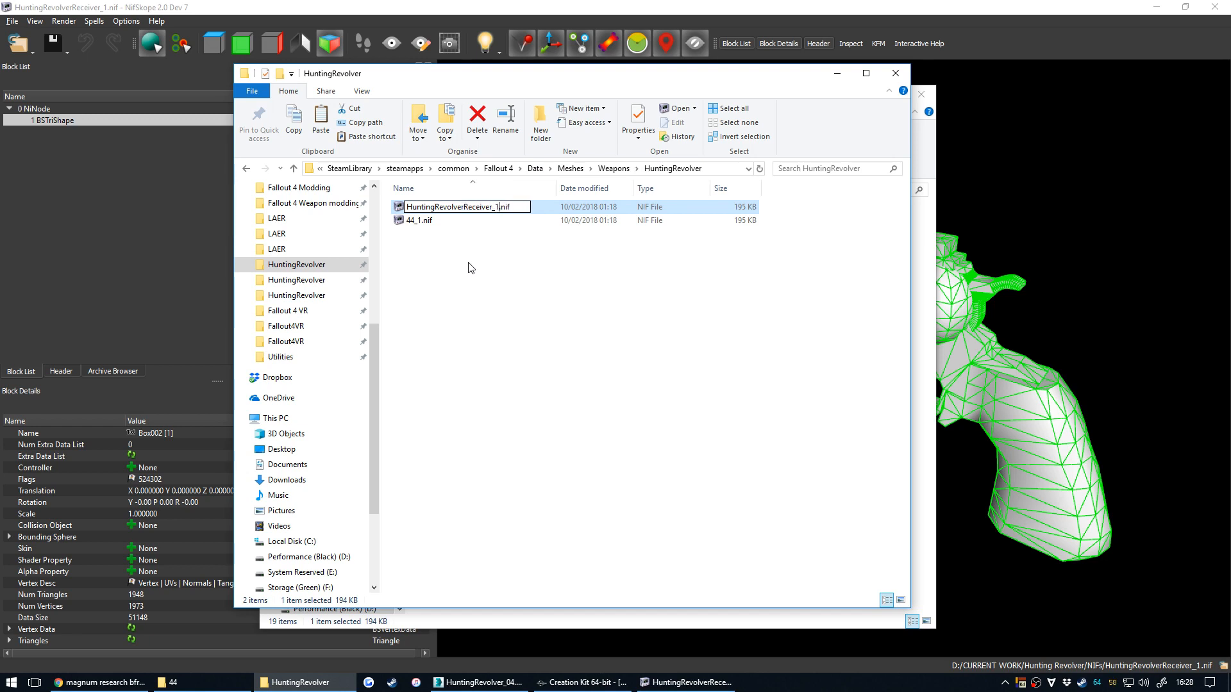
pyautogui.press('Return')
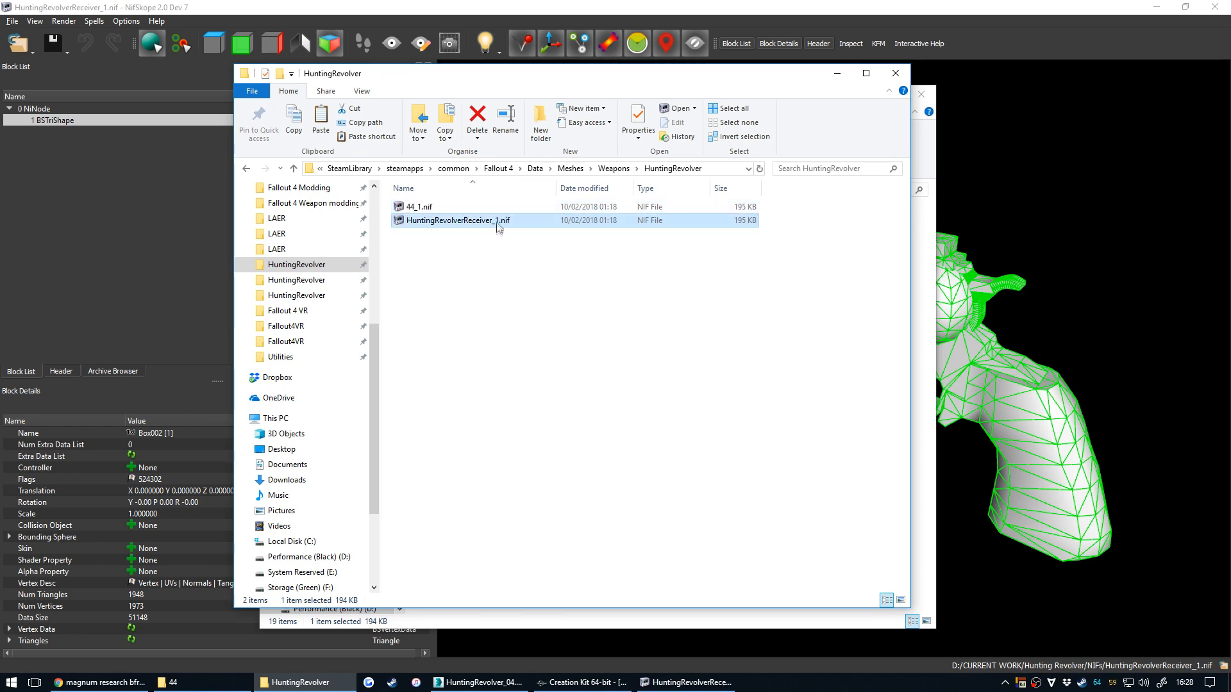
# View the copied 44_1.nif from the HuntingRevolver meshes folder in NifSkope and close it again.
pyautogui.click(446, 271)
pyautogui.click(496, 223)
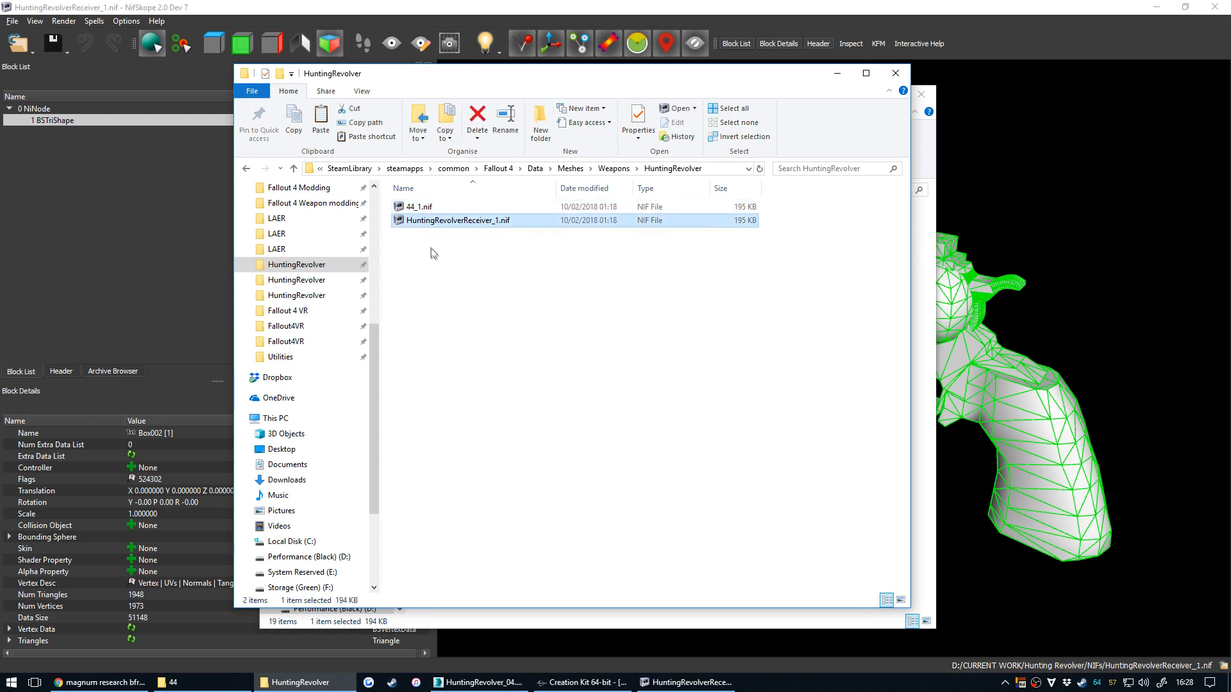
pyautogui.click(423, 209)
pyautogui.doubleClick(428, 207)
pyautogui.moveTo(627, 321); pyautogui.dragTo(724, 315)
pyautogui.click(1215, 7)
# Open the HuntingRevolver meshes folder's HuntingRevolverReceiver_1.nif, place it side by side with the exported NIF and enlarge both 3D views.
pyautogui.doubleClick(477, 221)
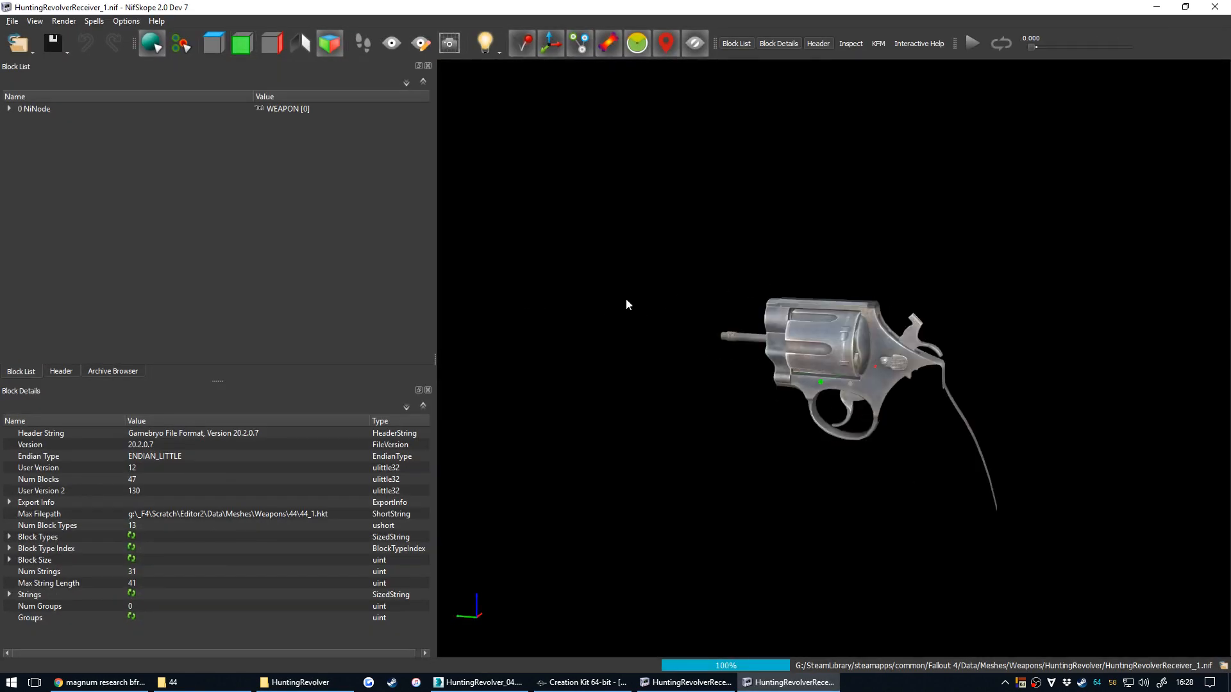
pyautogui.moveTo(627, 305)
pyautogui.mouseDown()
pyautogui.moveTo(650, 296)
pyautogui.moveTo(596, 316)
pyautogui.moveTo(621, 312)
pyautogui.mouseUp()
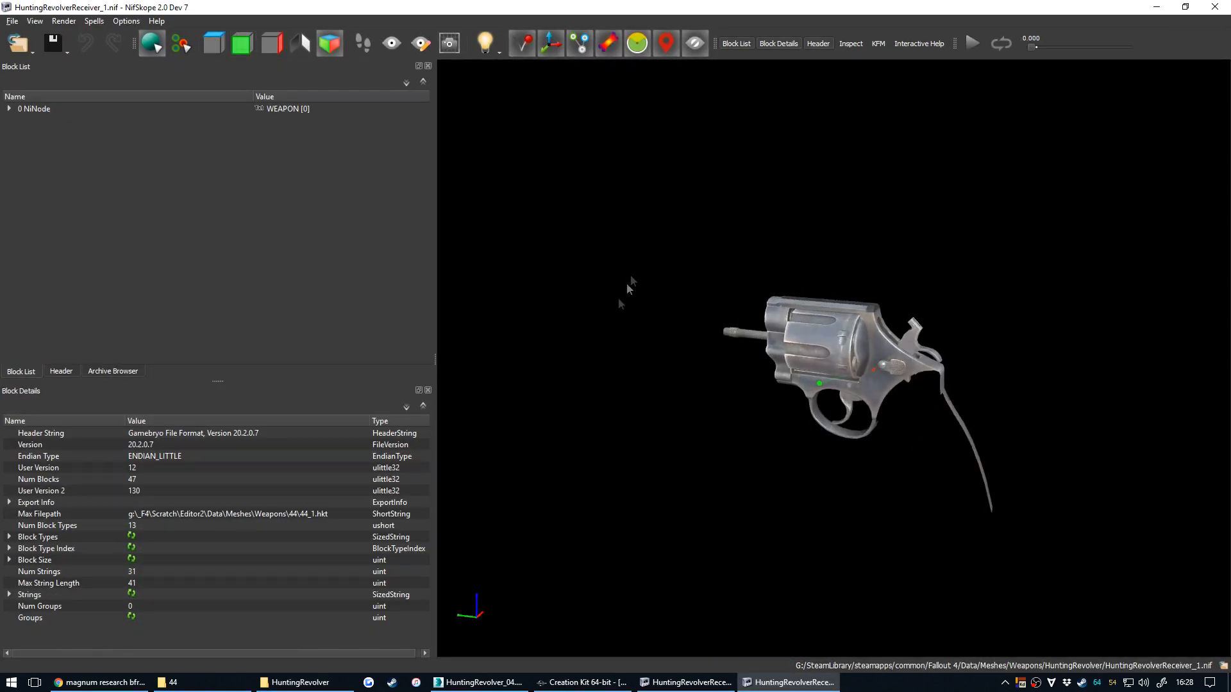
pyautogui.moveTo(604, 9); pyautogui.dragTo(1, 96)
pyautogui.moveTo(695, 5); pyautogui.dragTo(1229, 180)
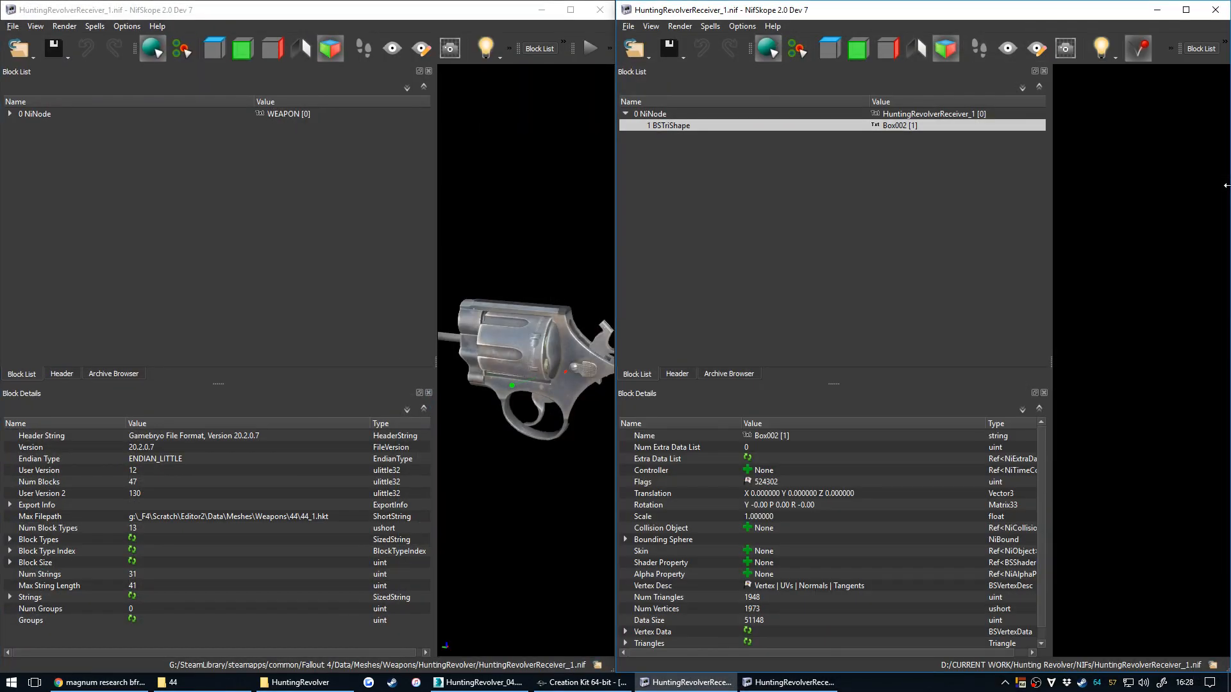
pyautogui.moveTo(1050, 293); pyautogui.dragTo(905, 293)
pyautogui.moveTo(432, 250); pyautogui.dragTo(308, 252)
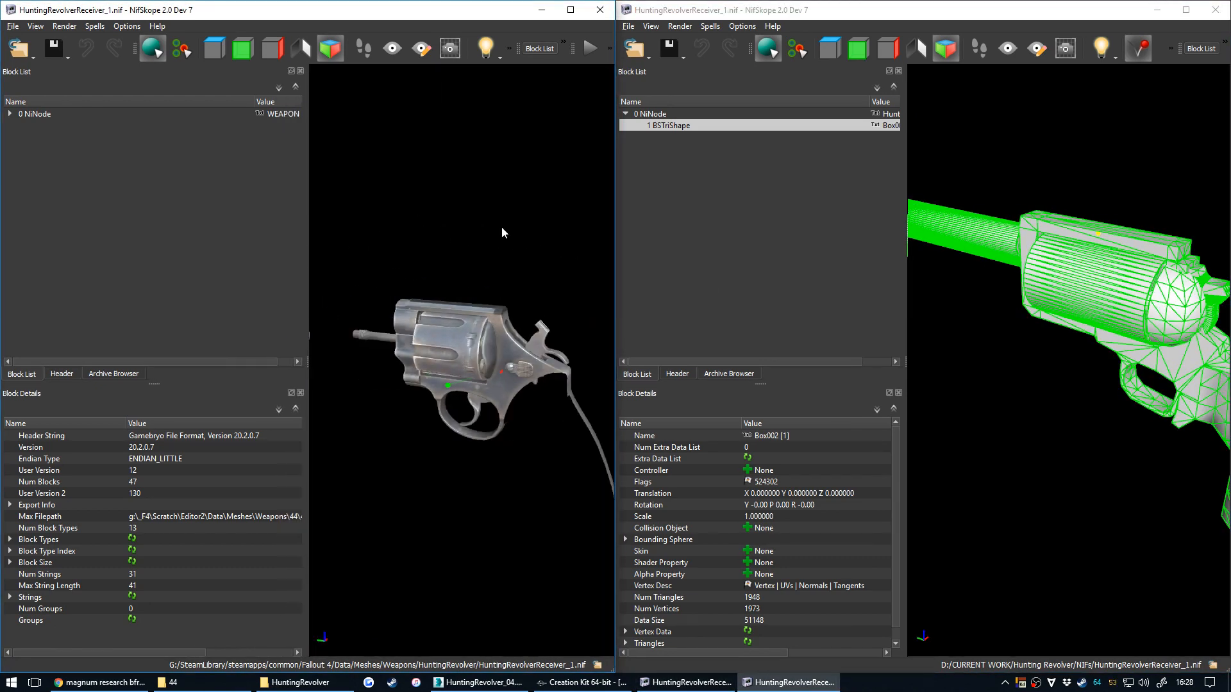
# Enlarge the receiver NIF to full screen, expand its WEAPON root node and examine the child nodes from WeaponBolt to WeaponTrigger.
pyautogui.click(570, 10)
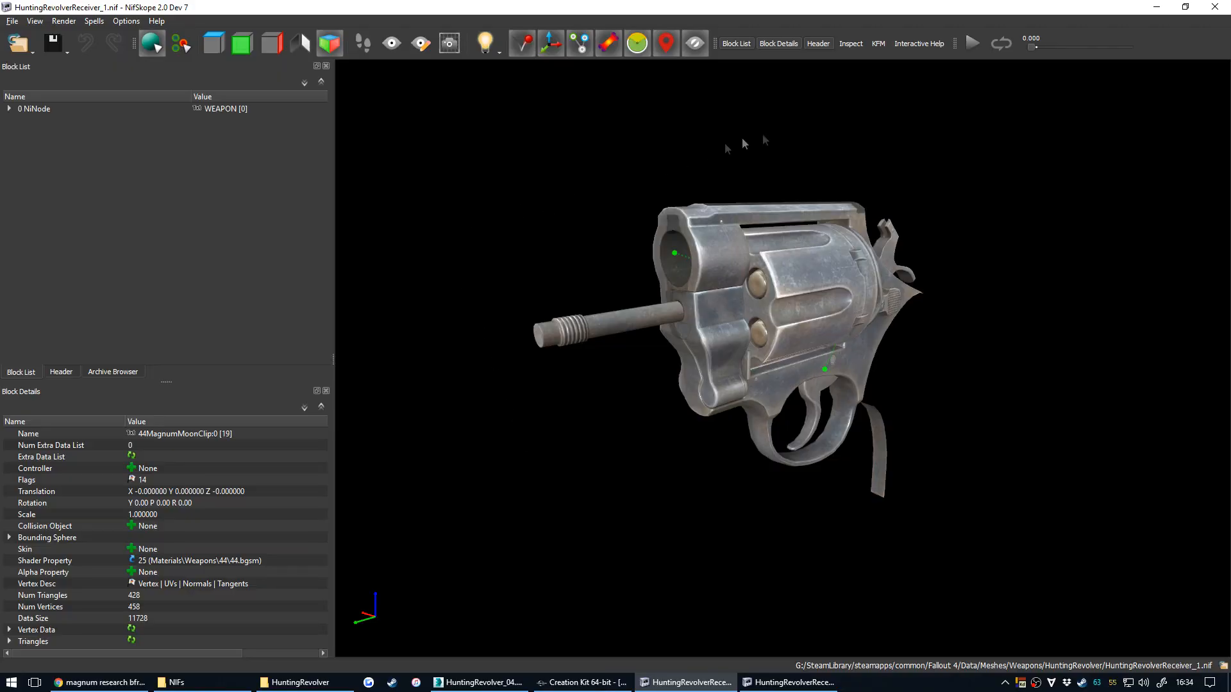
pyautogui.click(9, 109)
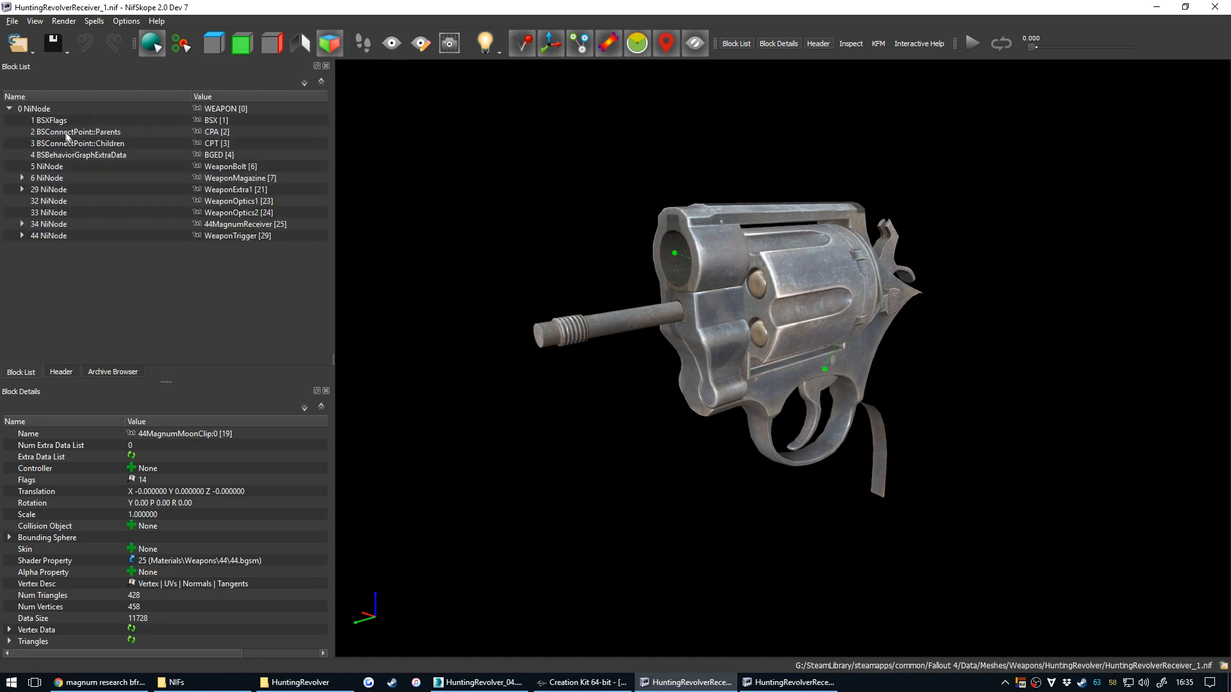
pyautogui.click(54, 168)
pyautogui.click(54, 178)
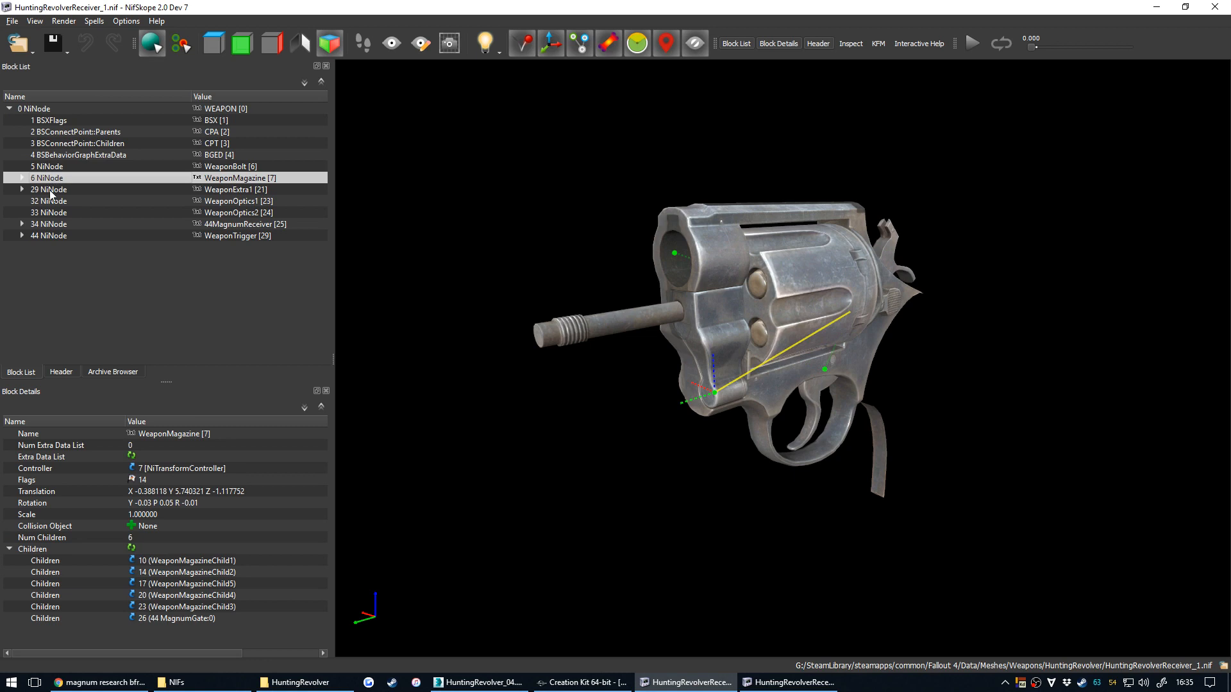
pyautogui.click(54, 189)
pyautogui.click(58, 202)
pyautogui.click(55, 213)
pyautogui.click(52, 223)
pyautogui.click(56, 236)
pyautogui.click(57, 190)
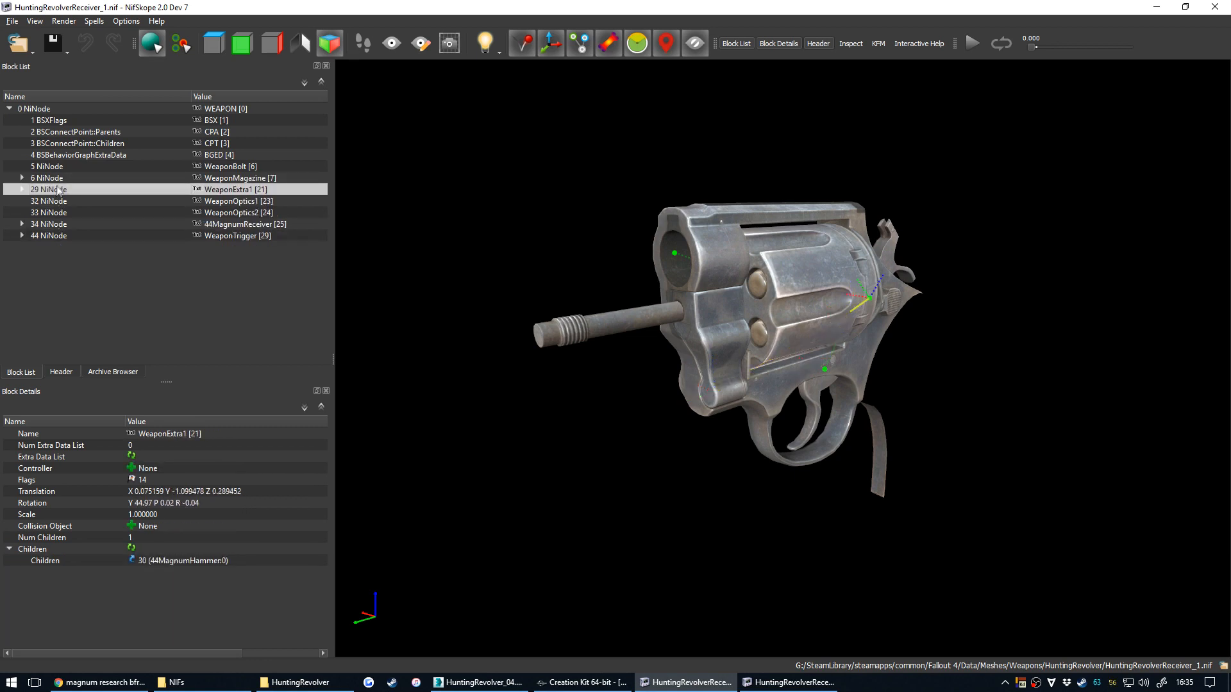
pyautogui.click(59, 179)
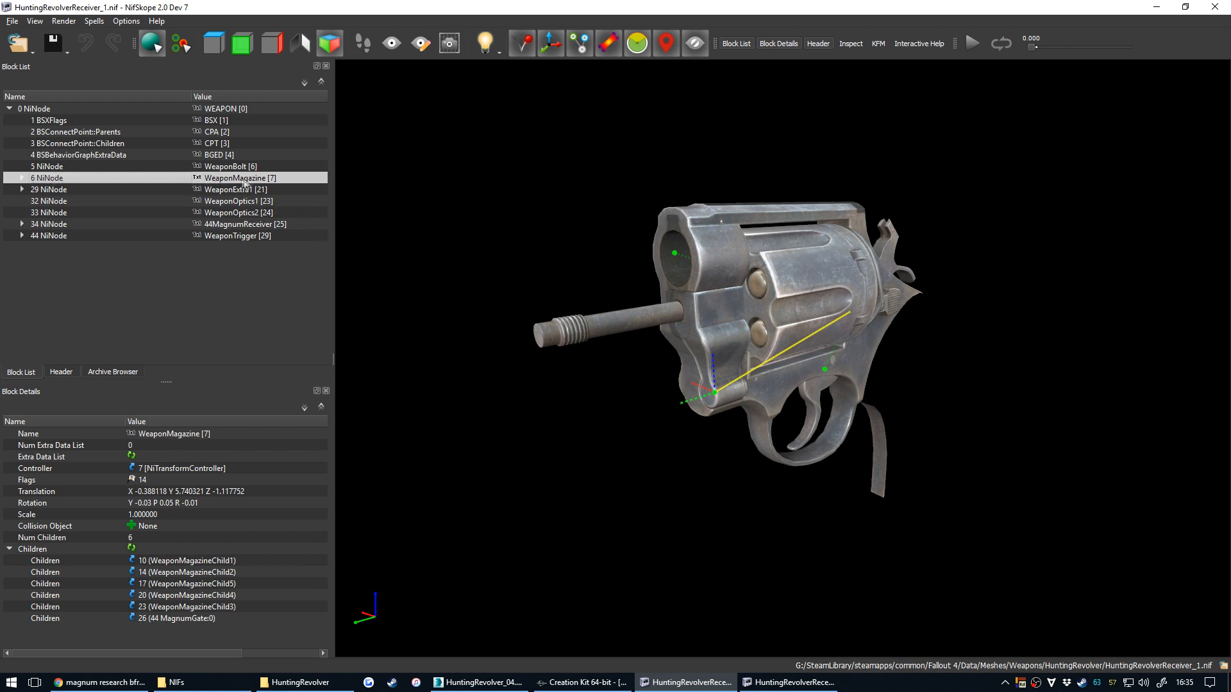
# Expand the WeaponMagazine node and examine its child nodes, its transform controller and the 44 MagnumGate:0 mesh in the 3D view.
pyautogui.click(23, 178)
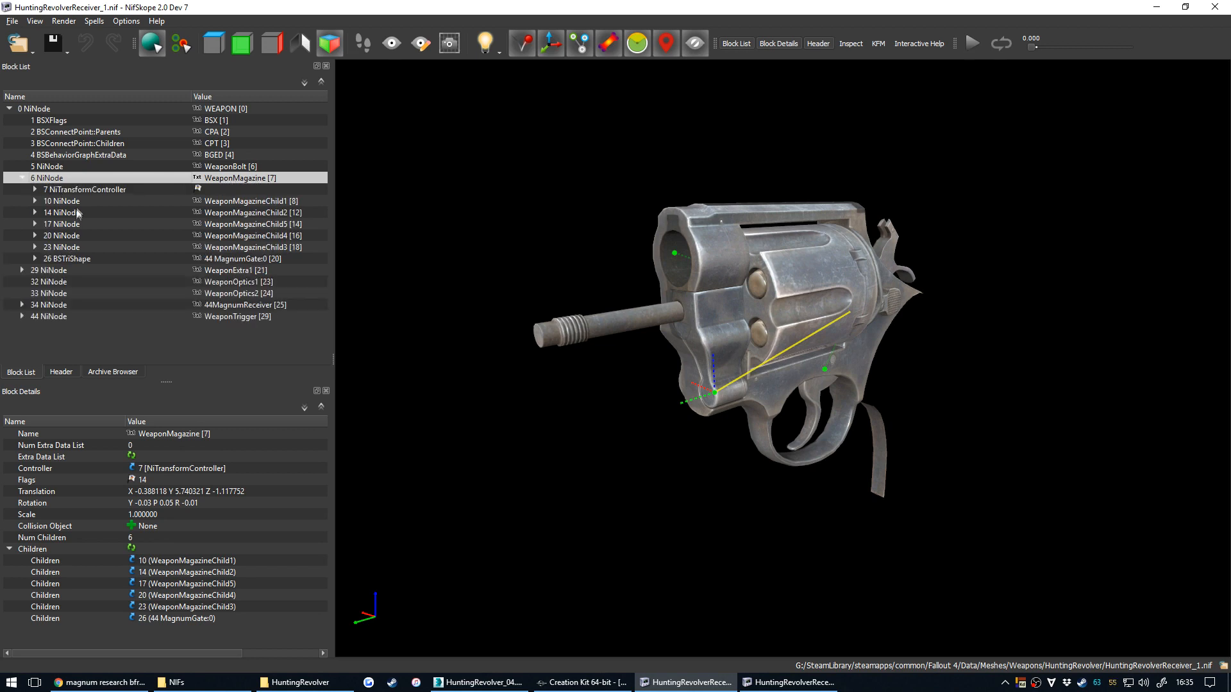
pyautogui.press('Down')
pyautogui.press('Down')
pyautogui.press('Down')
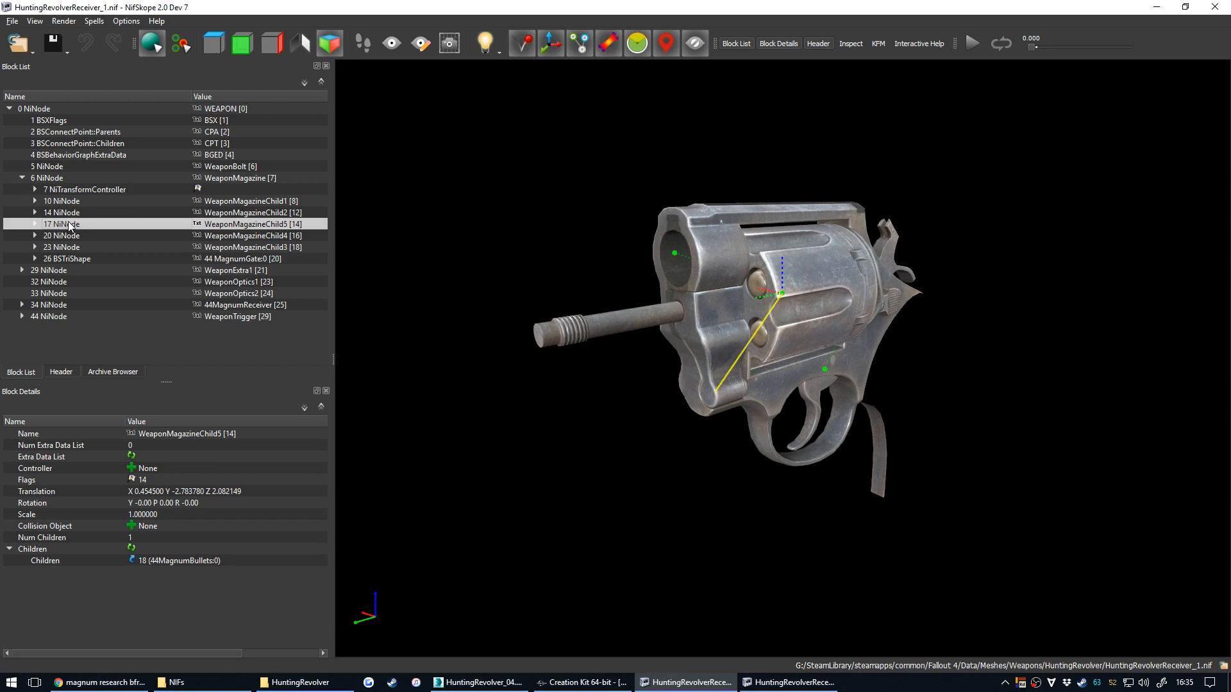
pyautogui.click(82, 191)
pyautogui.click(67, 256)
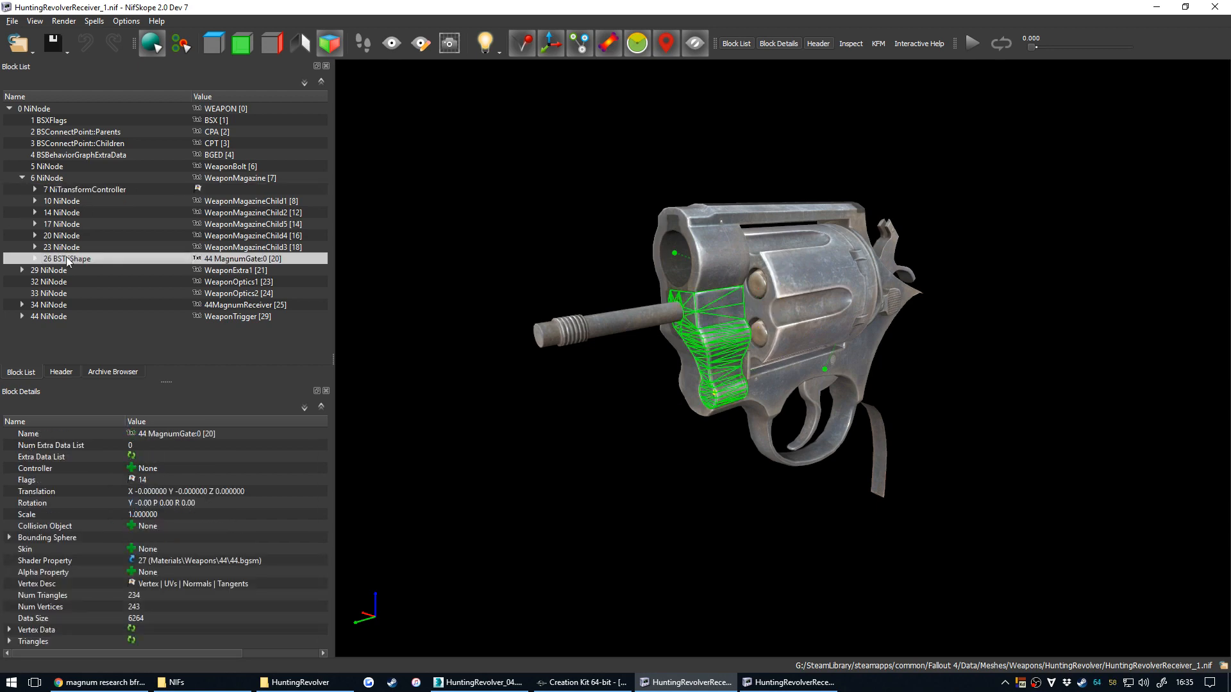
pyautogui.moveTo(687, 354); pyautogui.dragTo(656, 413)
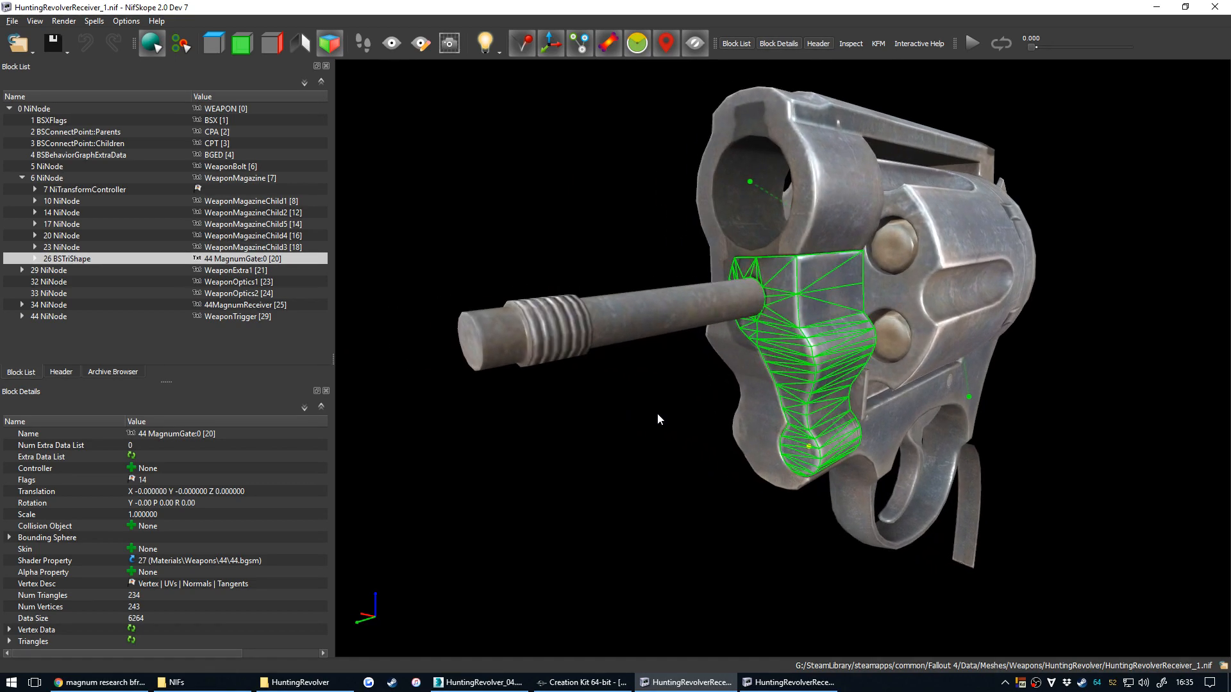
# Examine the WeaponMagazine node's pivot at the gate hinge from the front and from an angle.
pyautogui.click(225, 180)
pyautogui.moveTo(564, 410); pyautogui.dragTo(860, 441)
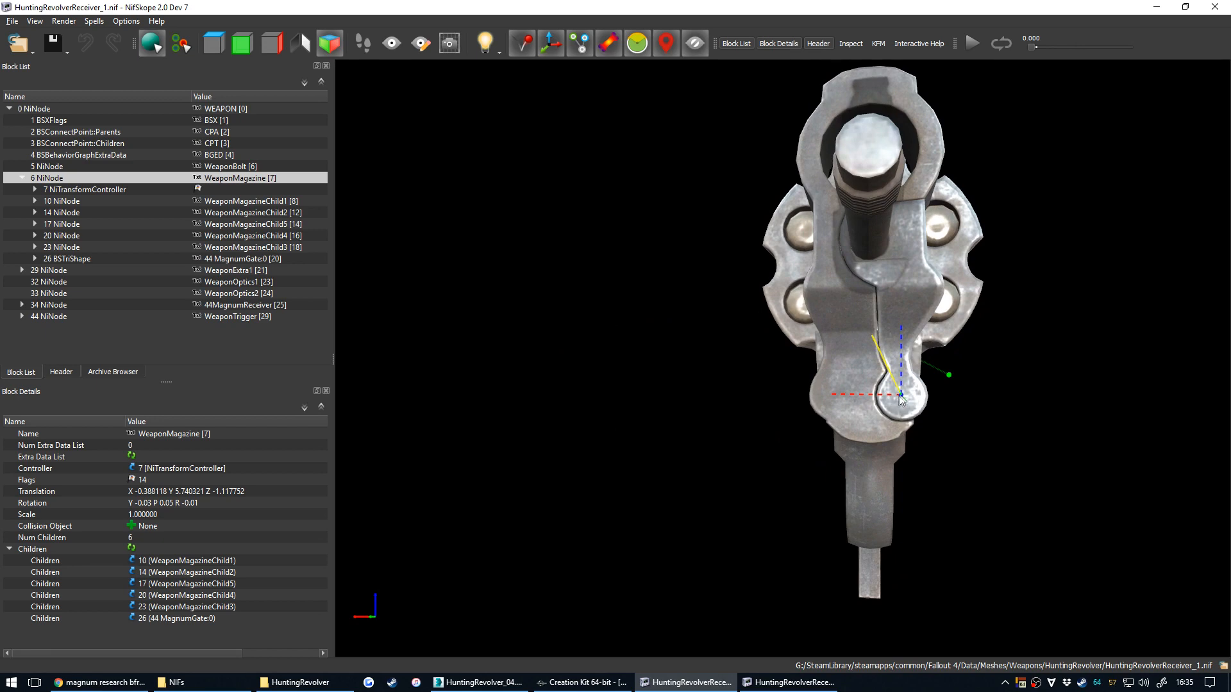
pyautogui.moveTo(897, 395); pyautogui.dragTo(825, 420)
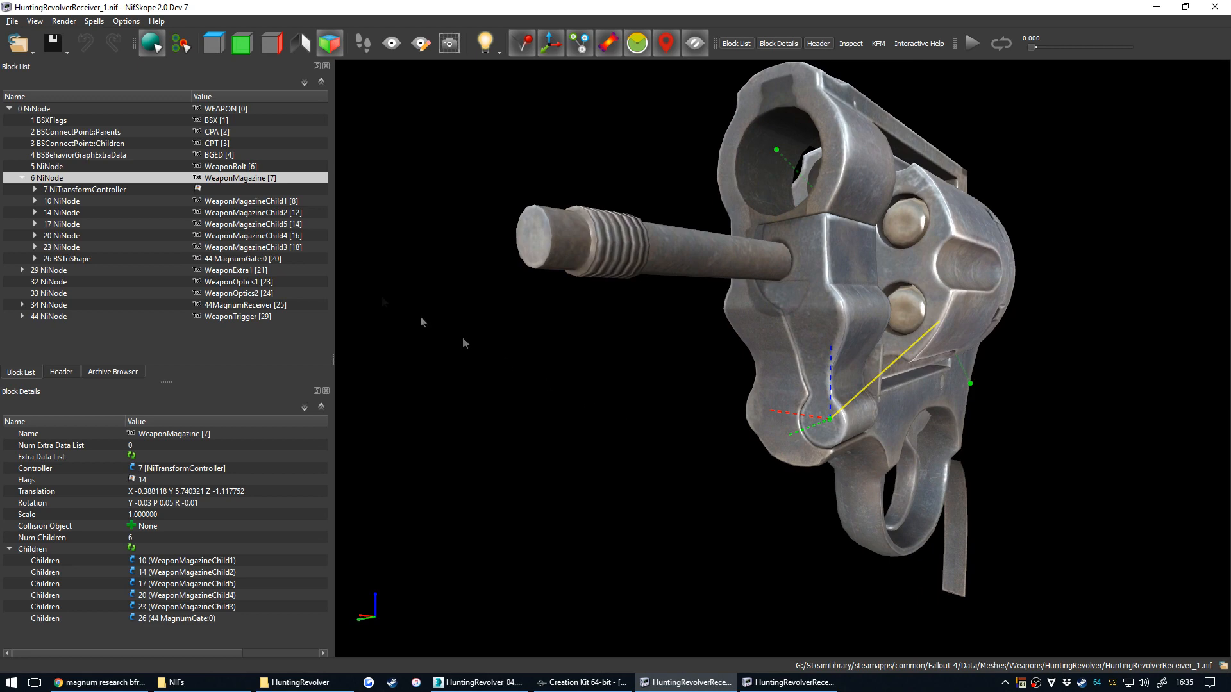
pyautogui.click(22, 177)
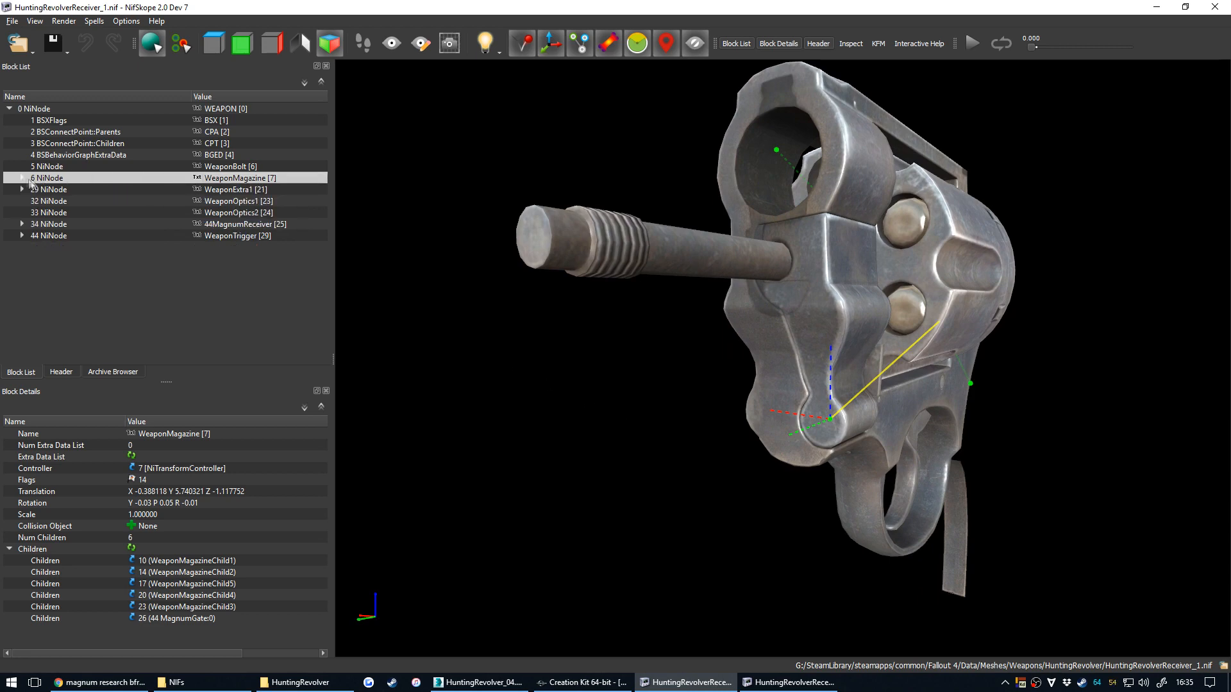
pyautogui.click(22, 178)
# Expand all five WeaponMagazineChild nodes under WeaponMagazine to show the meshes they contain.
pyautogui.click(208, 201)
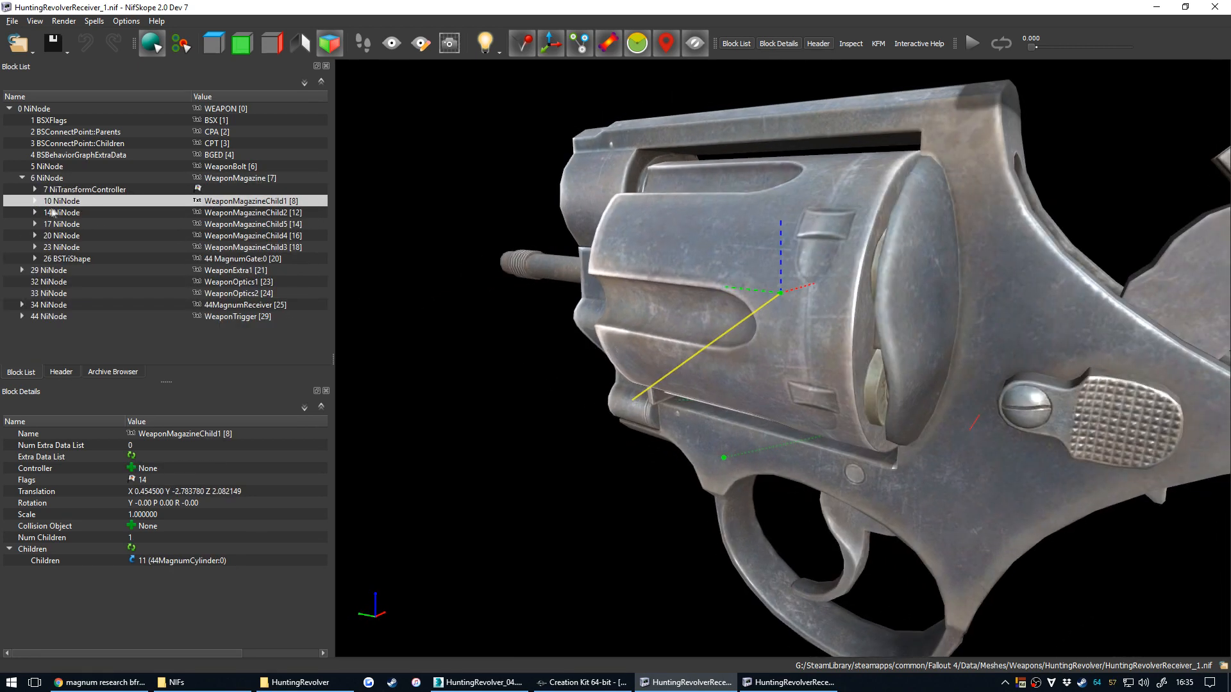
pyautogui.click(34, 200)
pyautogui.click(34, 223)
pyautogui.click(34, 247)
pyautogui.click(35, 270)
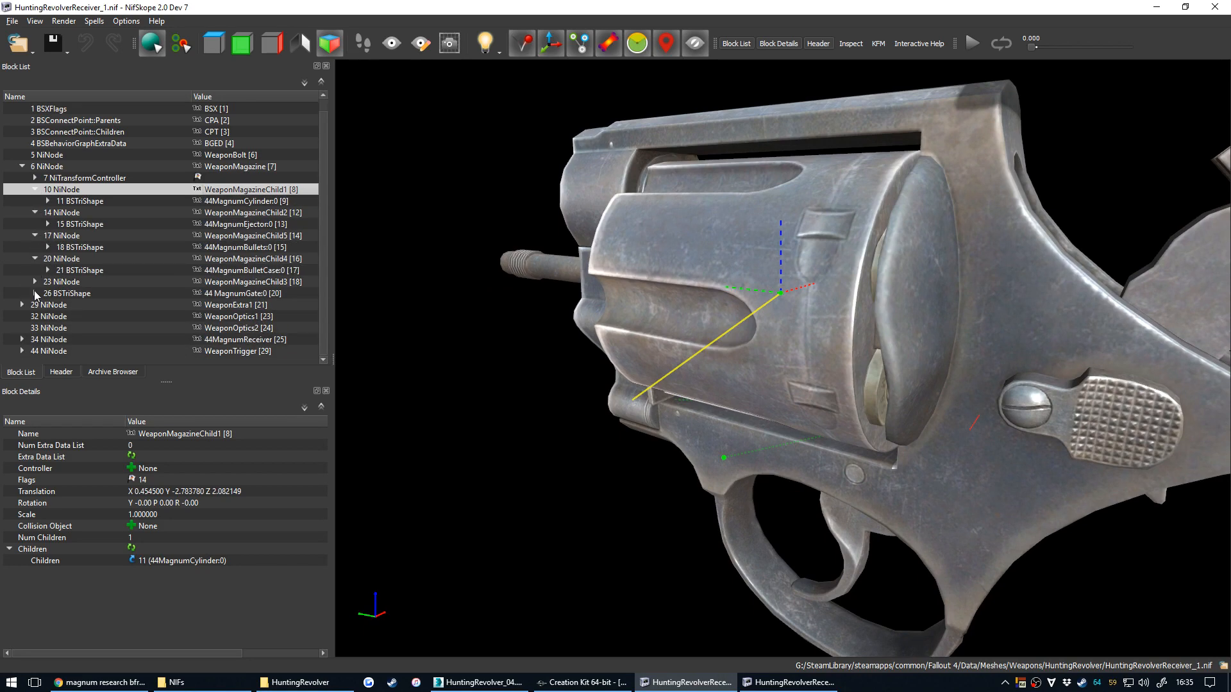
pyautogui.click(34, 281)
# Examine the cylinder, ejector, bullets, bullet case and moon clip meshes one by one, and collapse the five WeaponMagazineChild nodes.
pyautogui.click(82, 190)
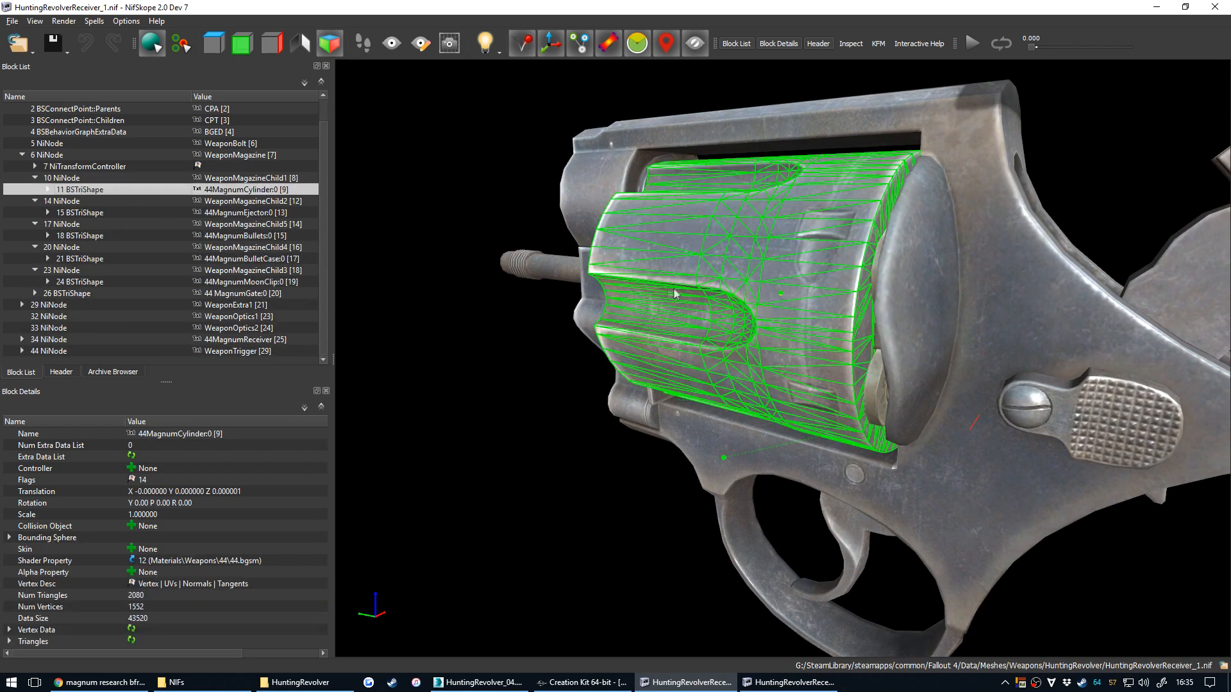
pyautogui.click(85, 211)
pyautogui.moveTo(507, 341); pyautogui.dragTo(590, 345)
pyautogui.click(80, 236)
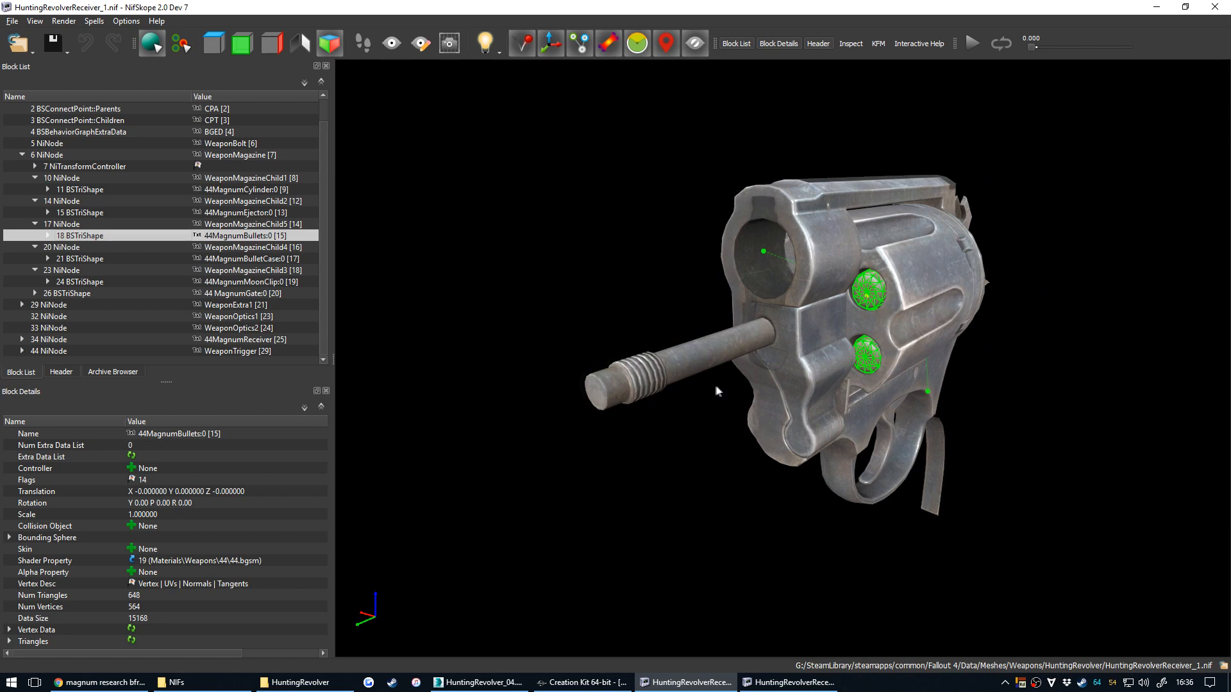
pyautogui.moveTo(714, 383); pyautogui.dragTo(689, 383)
pyautogui.click(225, 260)
pyautogui.moveTo(591, 343); pyautogui.dragTo(527, 369)
pyautogui.click(224, 283)
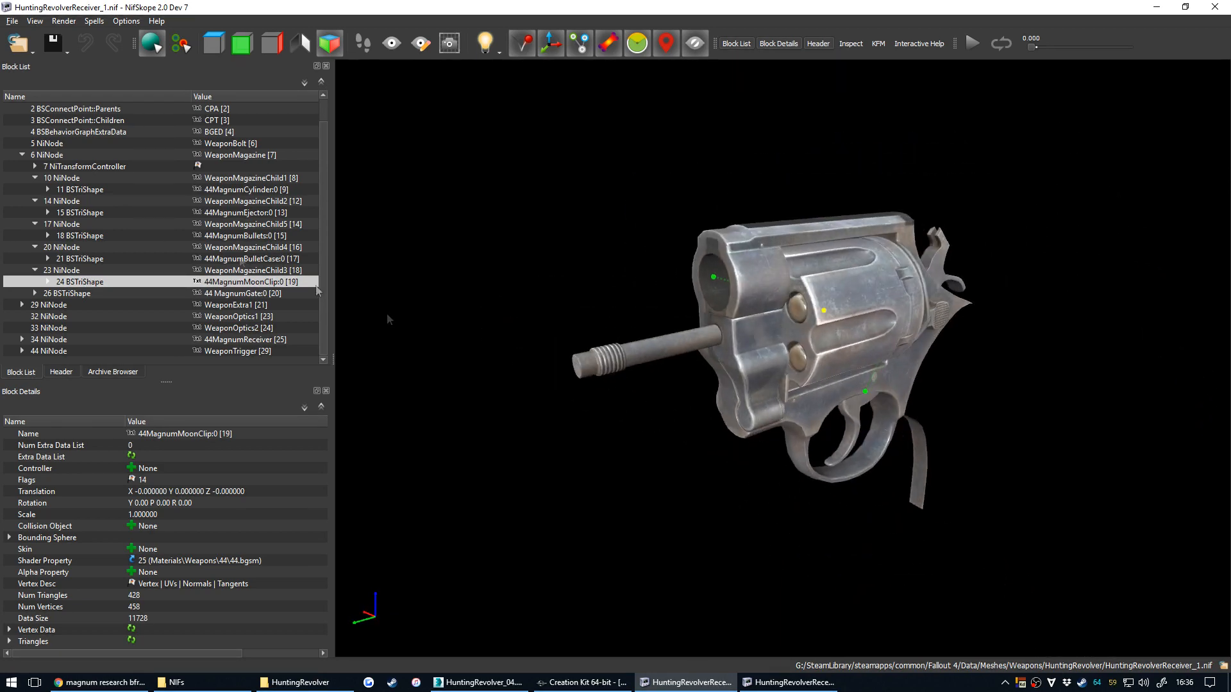
pyautogui.click(35, 178)
pyautogui.click(35, 201)
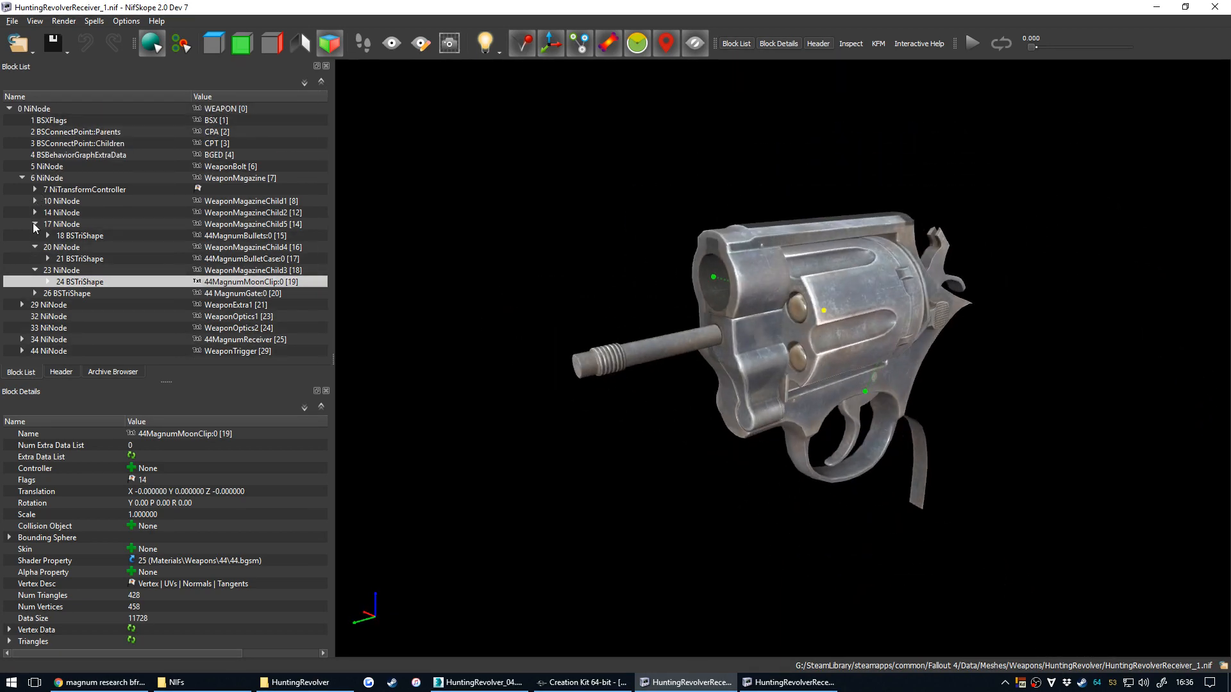
pyautogui.click(35, 225)
pyautogui.click(34, 236)
pyautogui.click(35, 248)
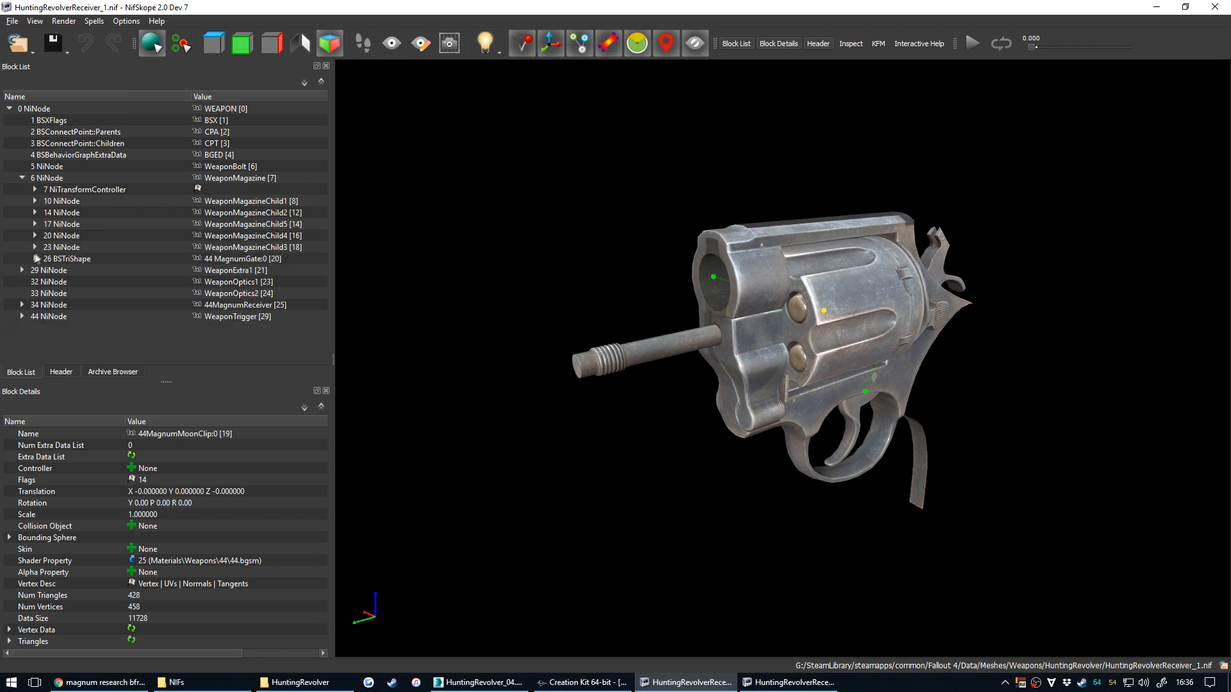
# Move the WeaponMagazine node sideways out of the revolver frame by setting its X translation to -8.
pyautogui.click(225, 178)
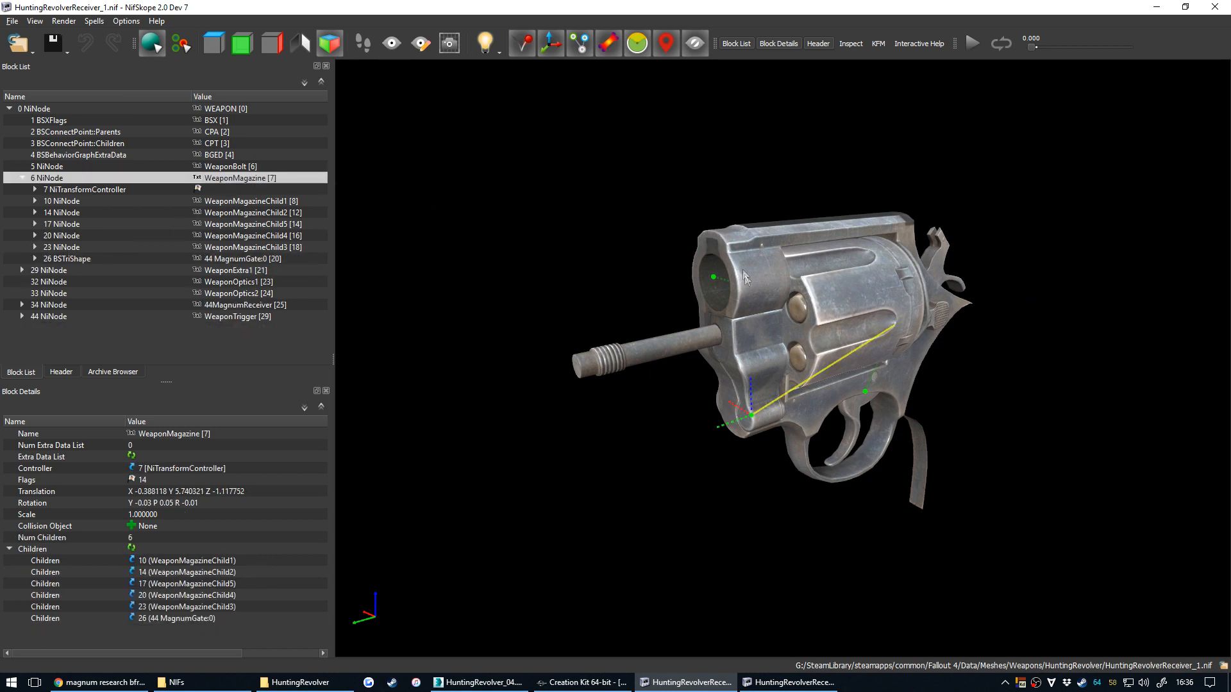
pyautogui.rightClick(256, 180)
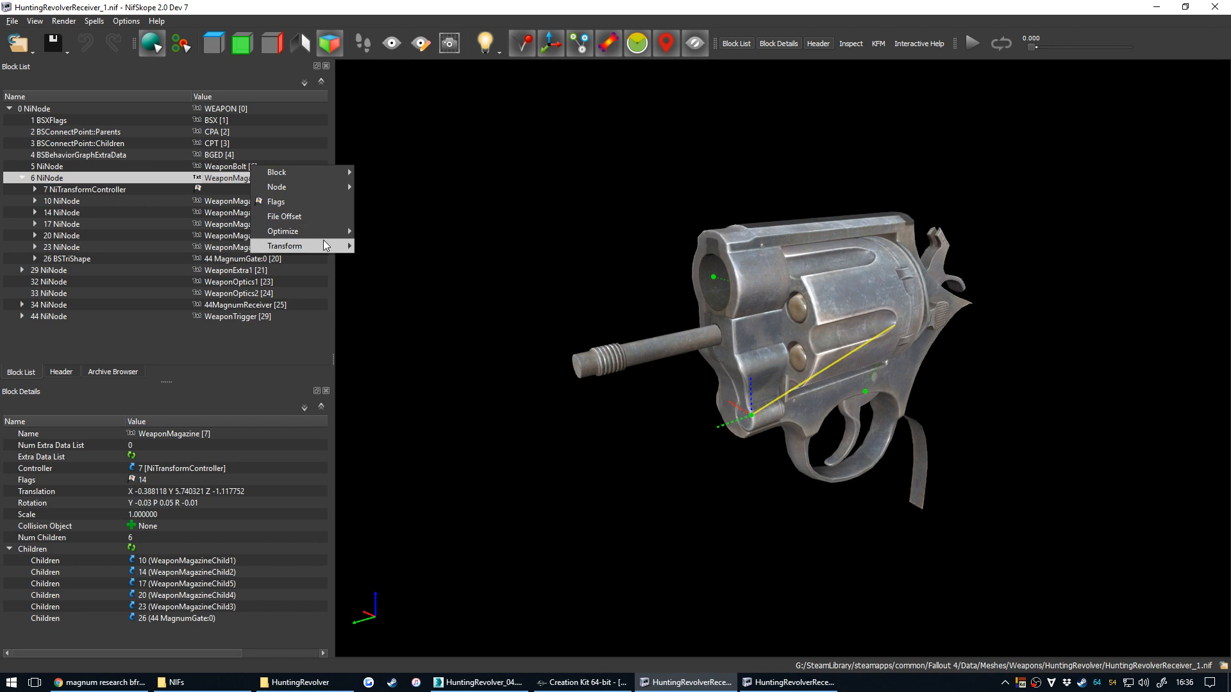
pyautogui.moveTo(327, 243)
pyautogui.click(391, 293)
pyautogui.moveTo(543, 183); pyautogui.dragTo(449, 134)
pyautogui.tripleClick(397, 168)
pyautogui.write('2')
pyautogui.press('Return')
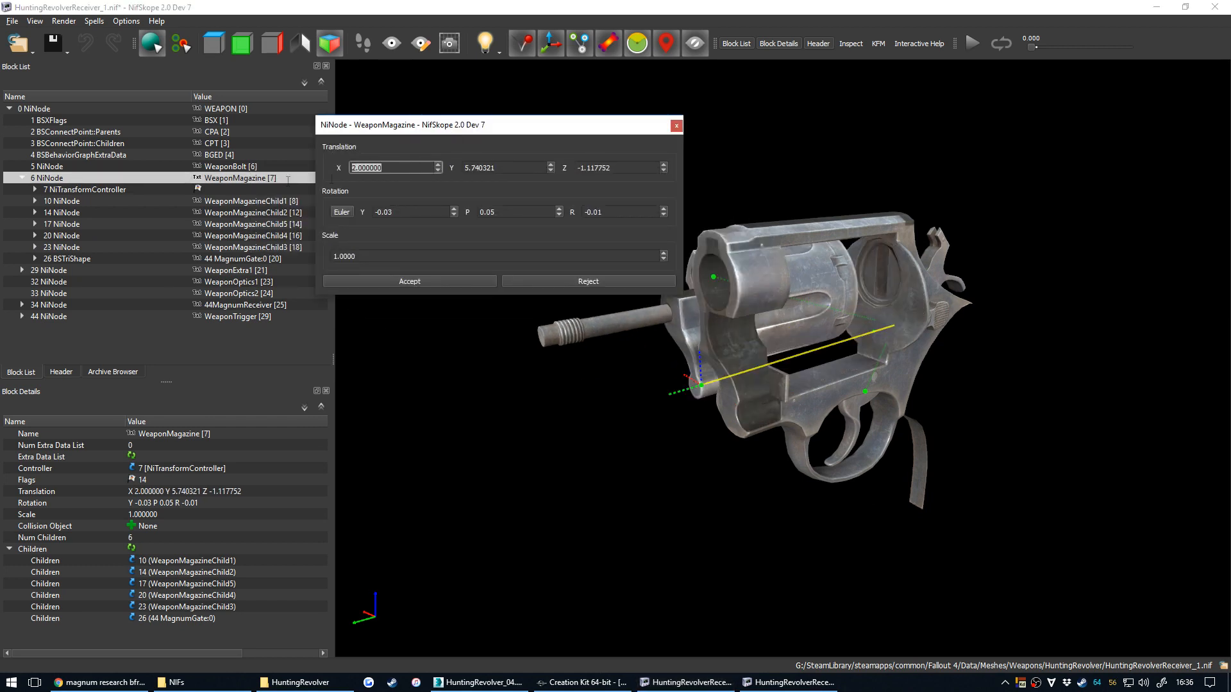
pyautogui.write('-3')
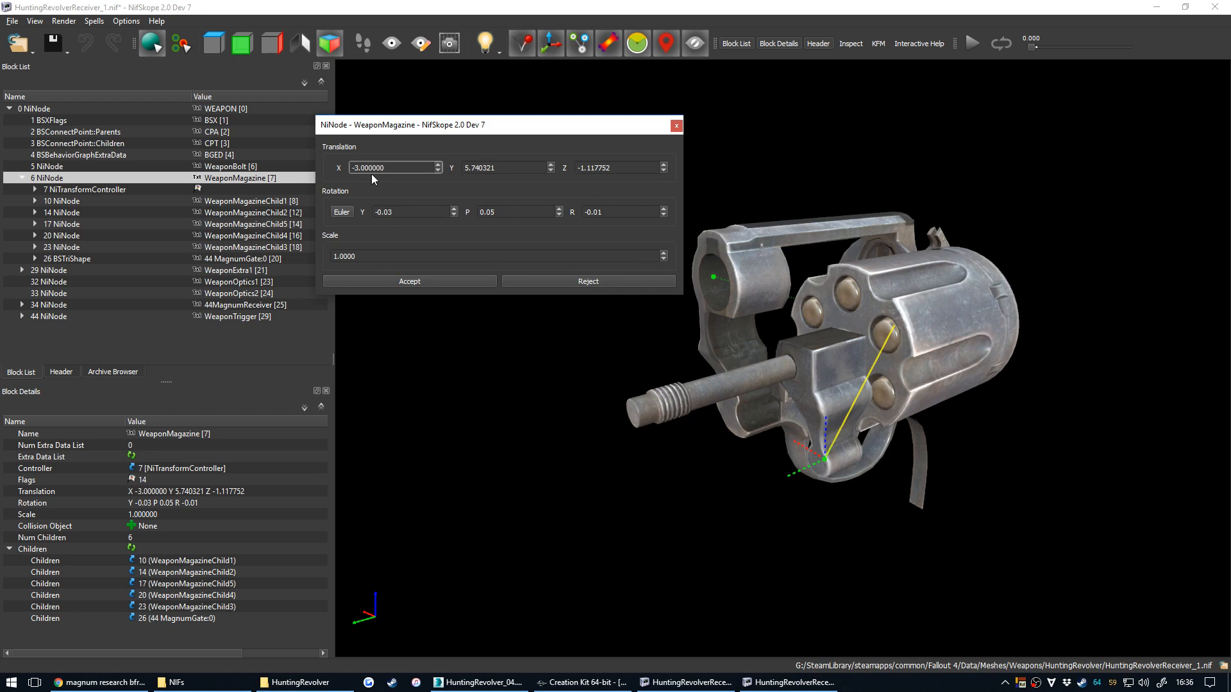
pyautogui.tripleClick(398, 168)
pyautogui.write('-5')
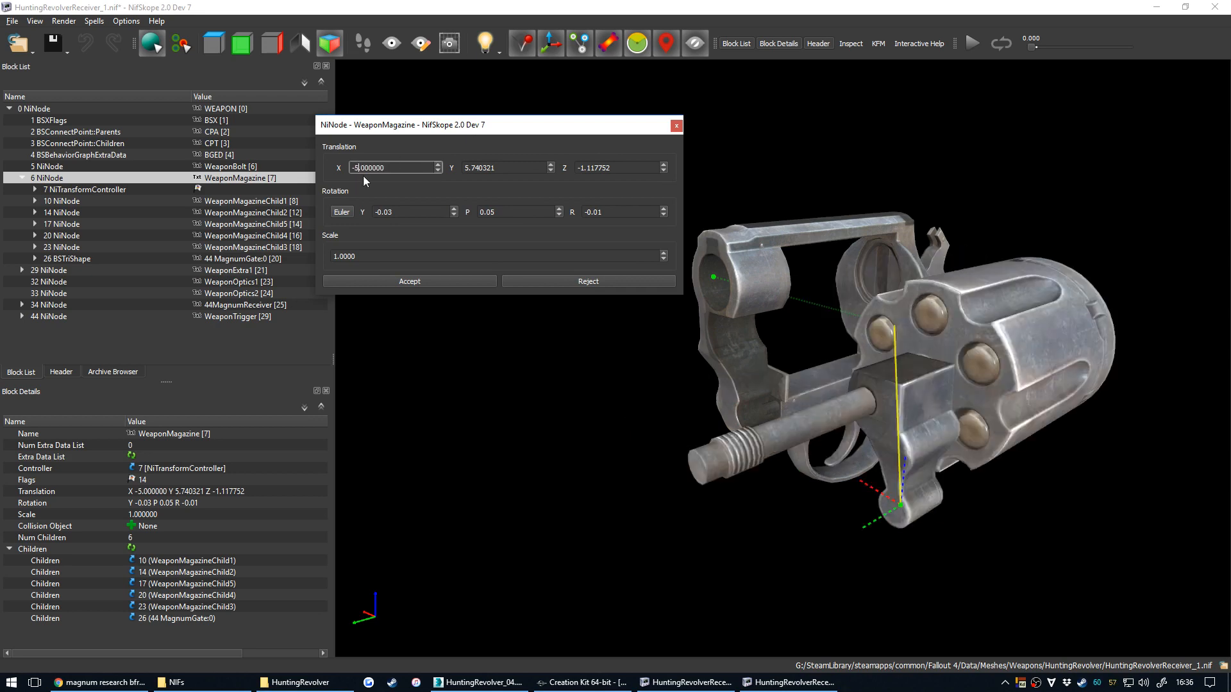
pyautogui.scroll(-3, 394, 168)
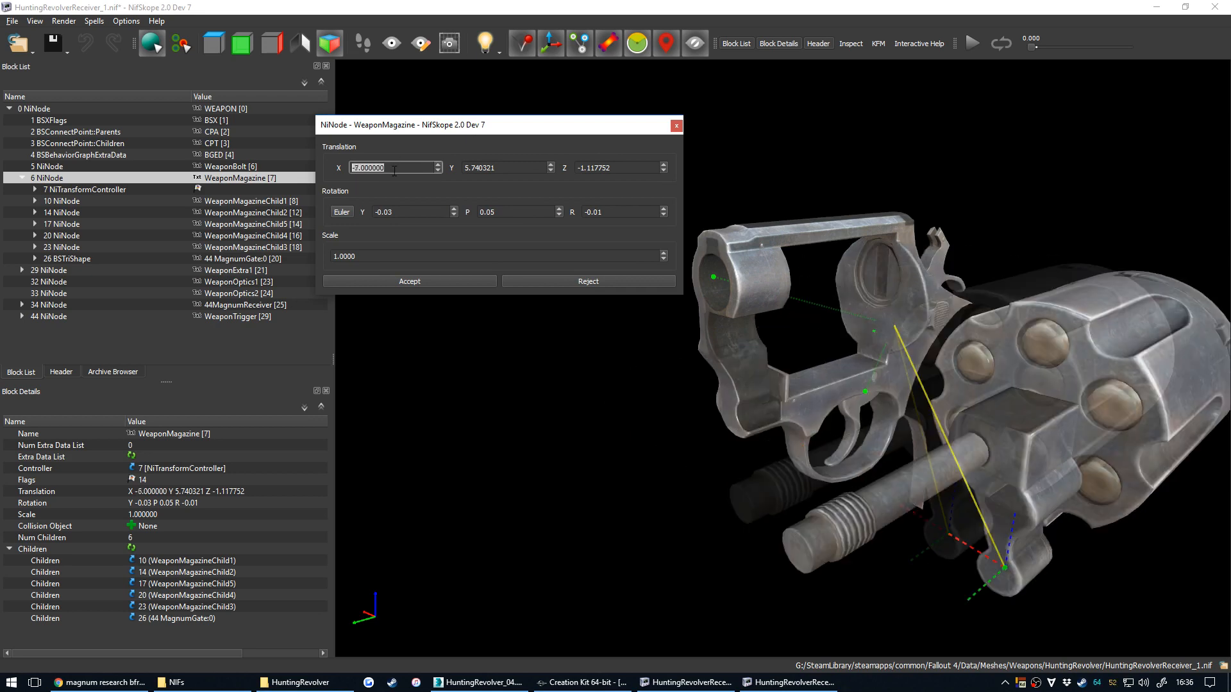
pyautogui.moveTo(660, 380); pyautogui.dragTo(627, 429)
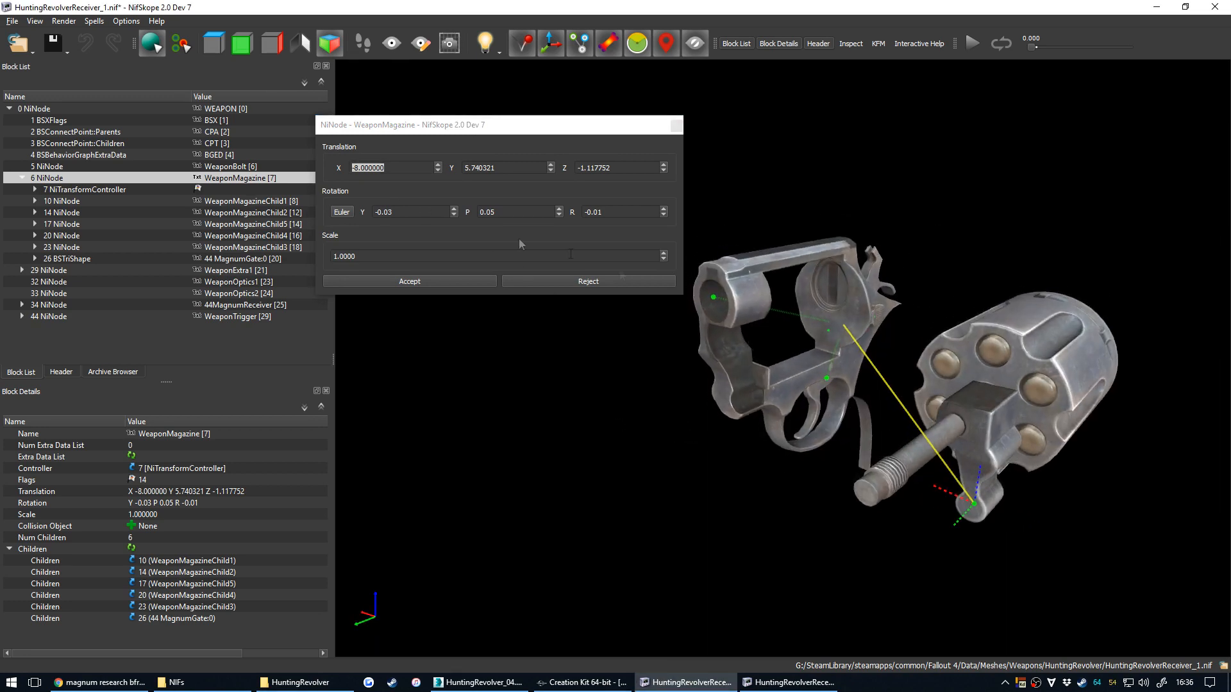
pyautogui.click(410, 281)
# Move the WeaponMagazineChild1 node with the cylinder away from the bullets by setting its X translation to -4.5455.
pyautogui.click(250, 200)
pyautogui.rightClick(250, 200)
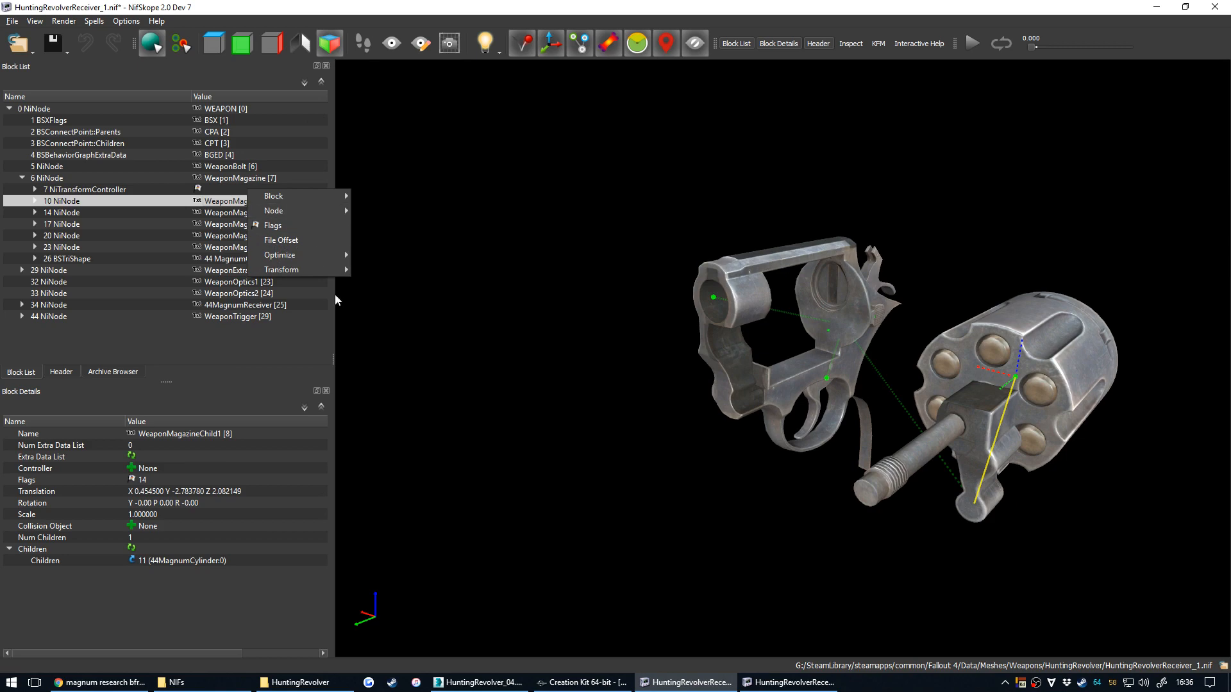
pyautogui.moveTo(308, 270)
pyautogui.click(378, 314)
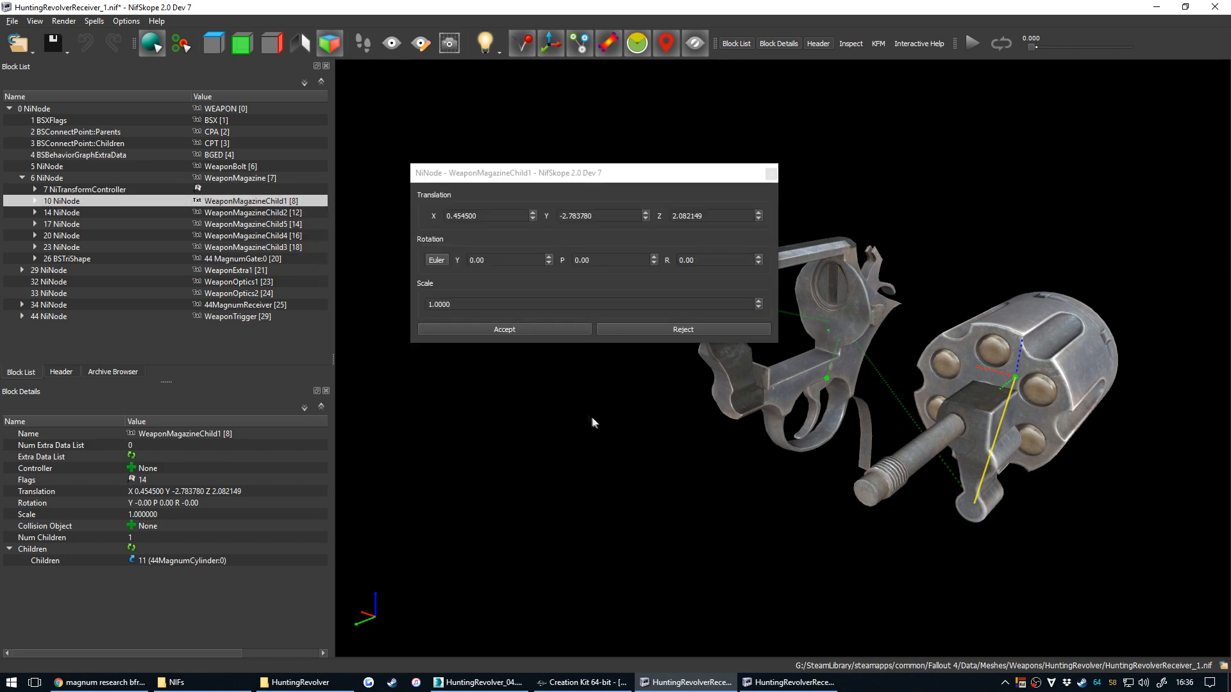
pyautogui.doubleClick(488, 215)
pyautogui.scroll(-5, 489, 211)
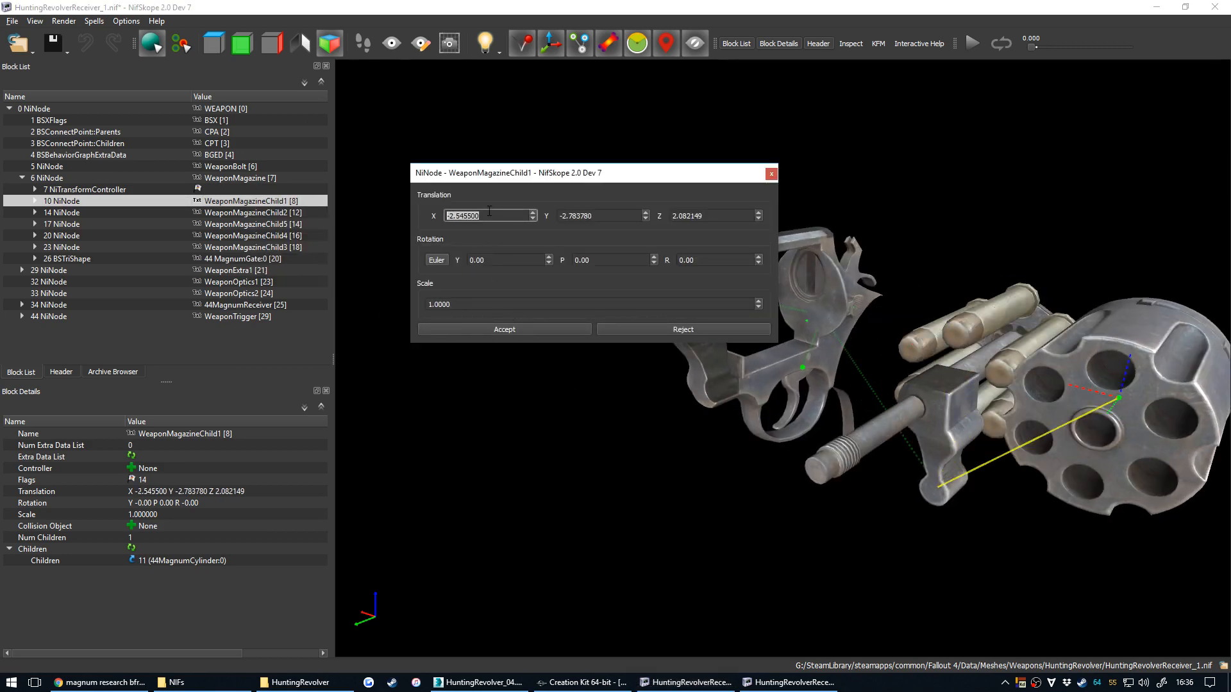
pyautogui.moveTo(589, 441); pyautogui.dragTo(510, 454)
pyautogui.scroll(-5, 474, 440)
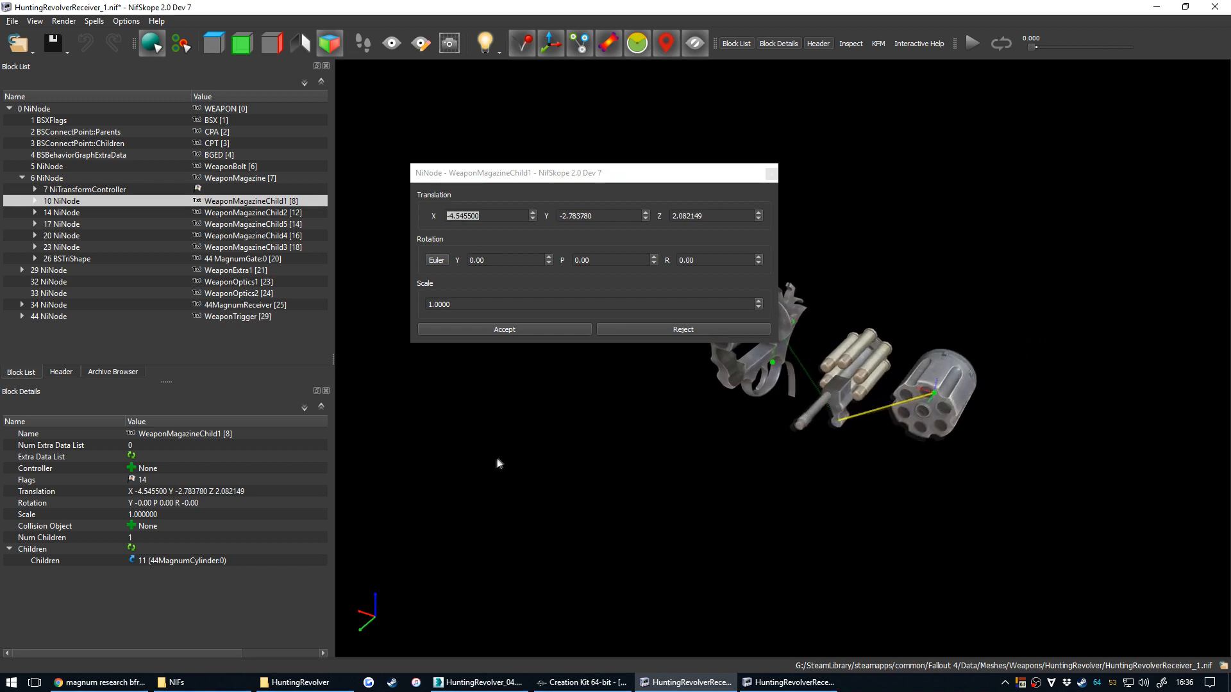
pyautogui.click(511, 329)
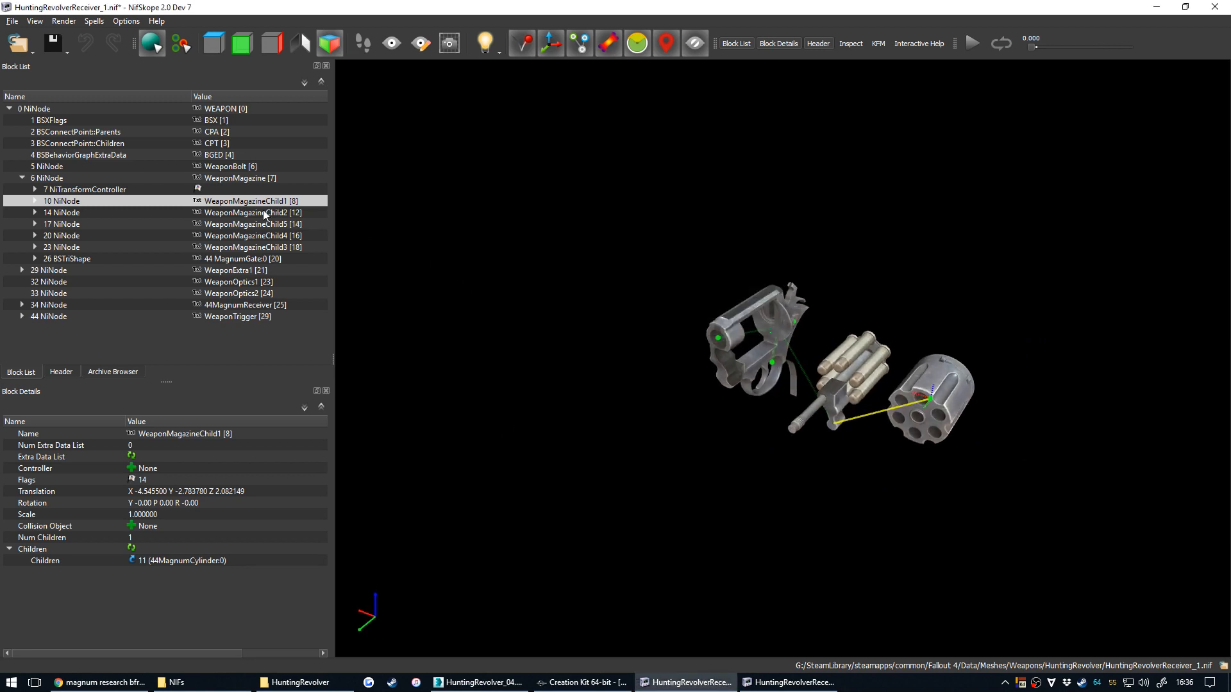
# Set the WeaponMagazine node's X translation to -10 and view the separated revolver parts.
pyautogui.click(250, 179)
pyautogui.rightClick(250, 178)
pyautogui.moveTo(321, 242)
pyautogui.click(391, 289)
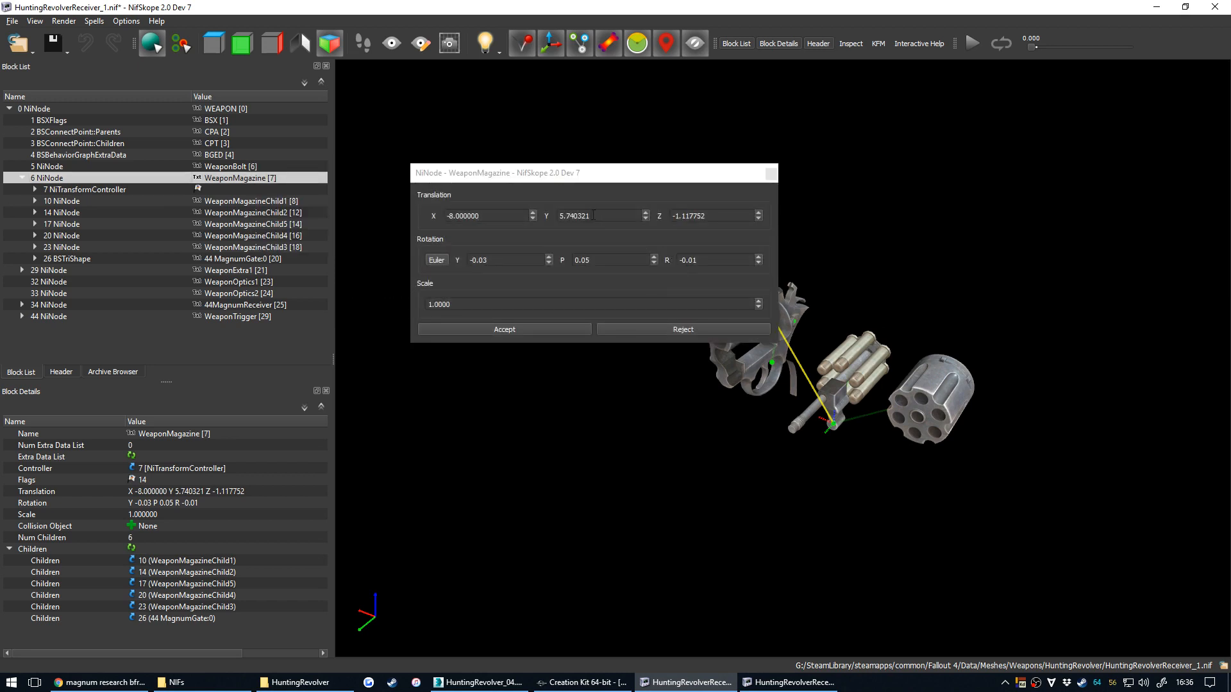
pyautogui.tripleClick(504, 215)
pyautogui.write('-10')
pyautogui.click(513, 329)
pyautogui.scroll(3, 740, 425)
pyautogui.moveTo(742, 425); pyautogui.dragTo(793, 327)
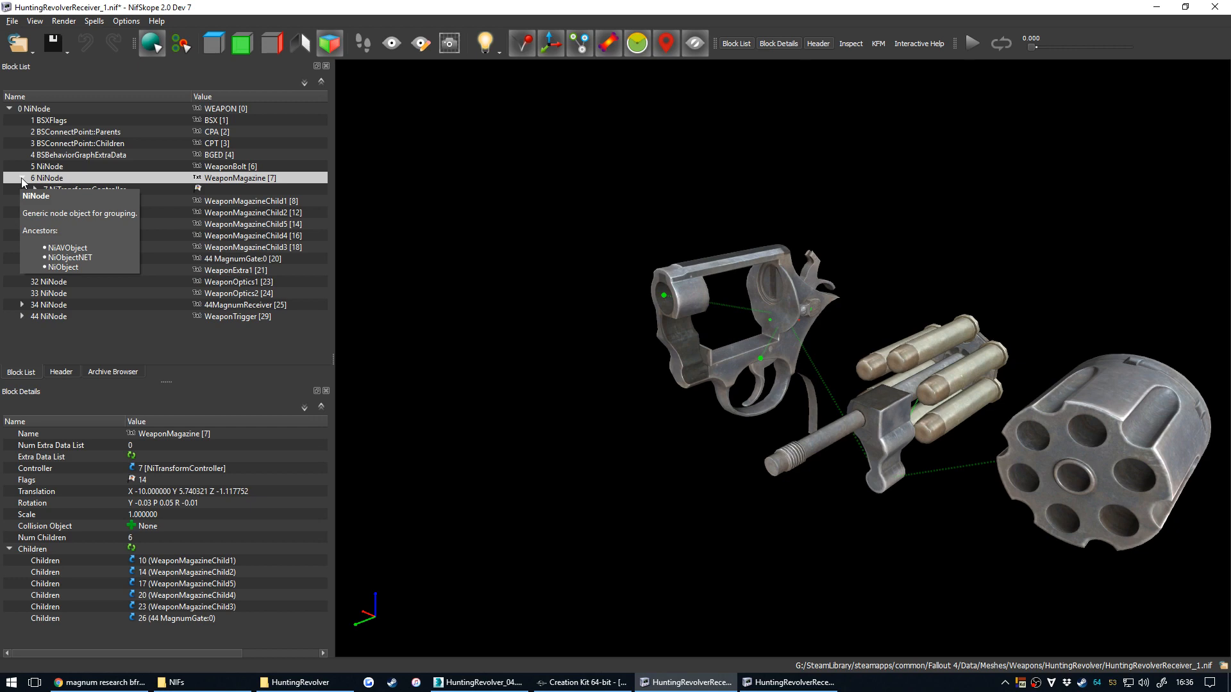
# Select the 44MagnumReceiver:0 frame mesh and examine it close up.
pyautogui.click(728, 361)
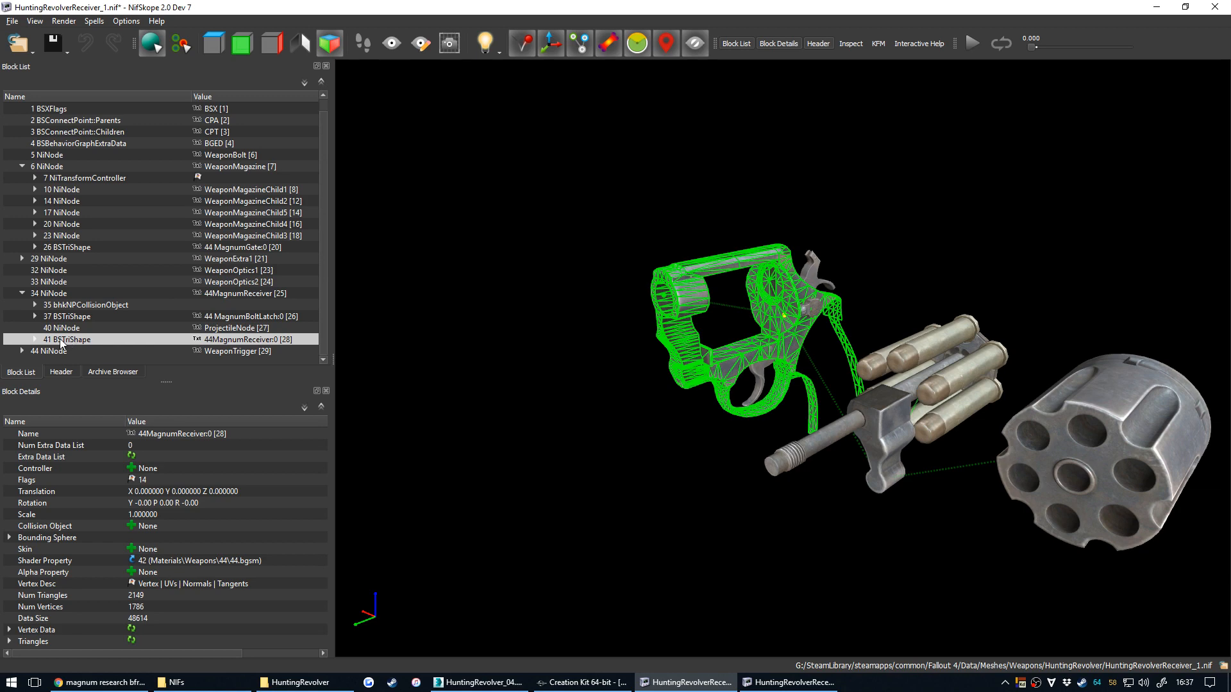
pyautogui.scroll(8, 625, 370)
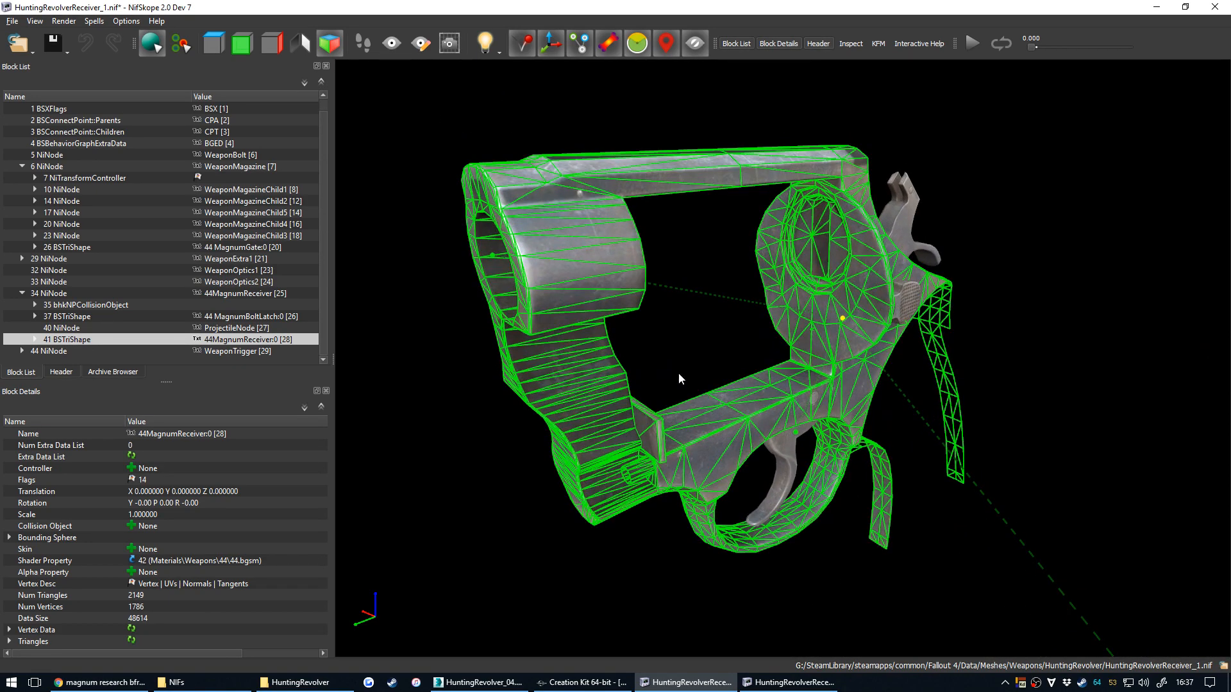
# Examine the header's string list, including the node names, the RevolverFX behavior path and the Materials\Weapons\44\44.bgsm entry.
pyautogui.click(61, 374)
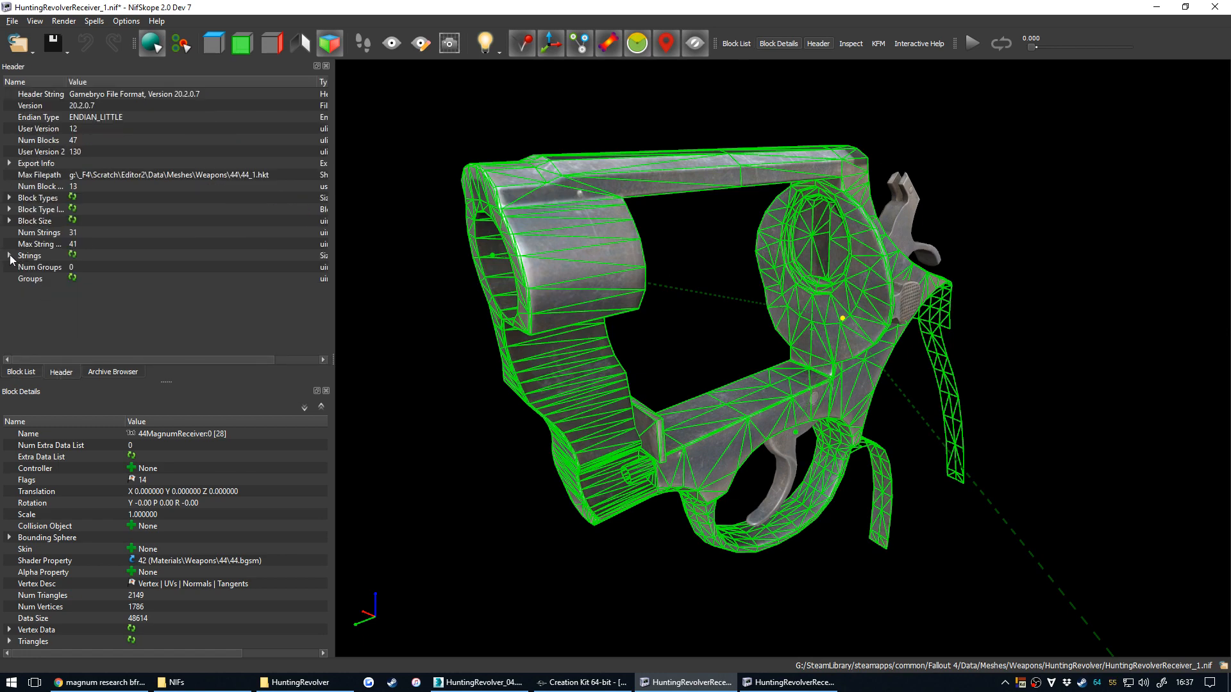
pyautogui.click(9, 255)
pyautogui.scroll(-1, 45, 254)
pyautogui.scroll(-5, 148, 221)
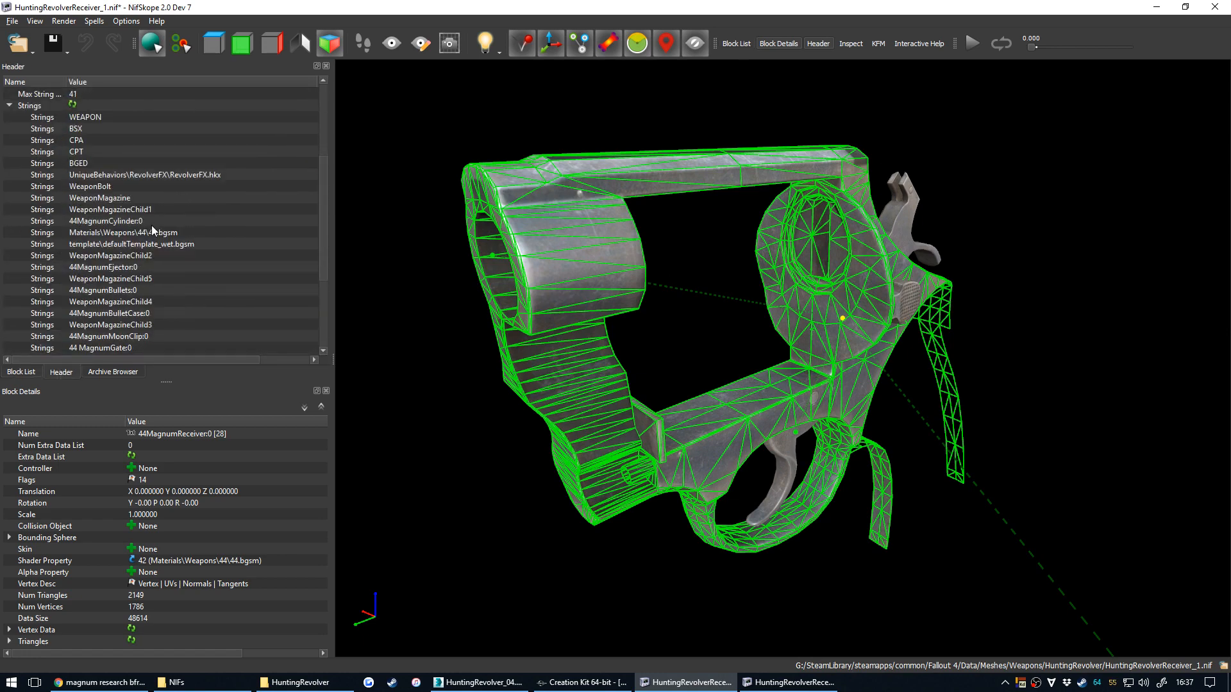
pyautogui.scroll(-2, 123, 181)
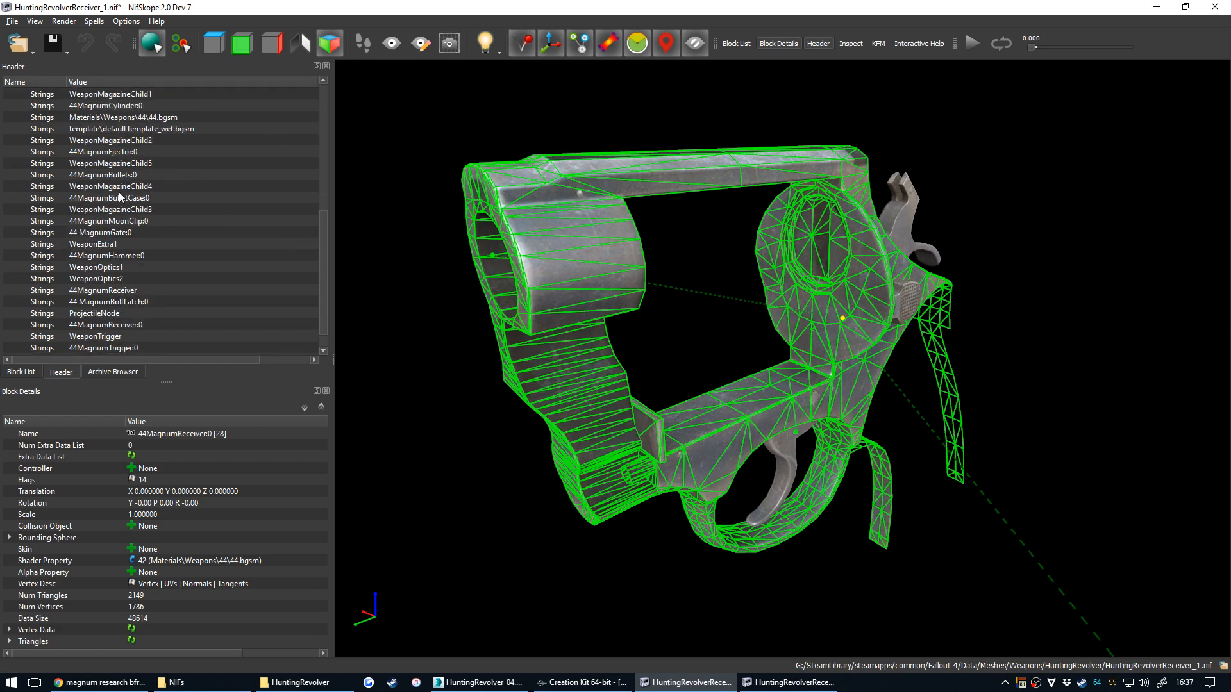
pyautogui.scroll(-1, 119, 195)
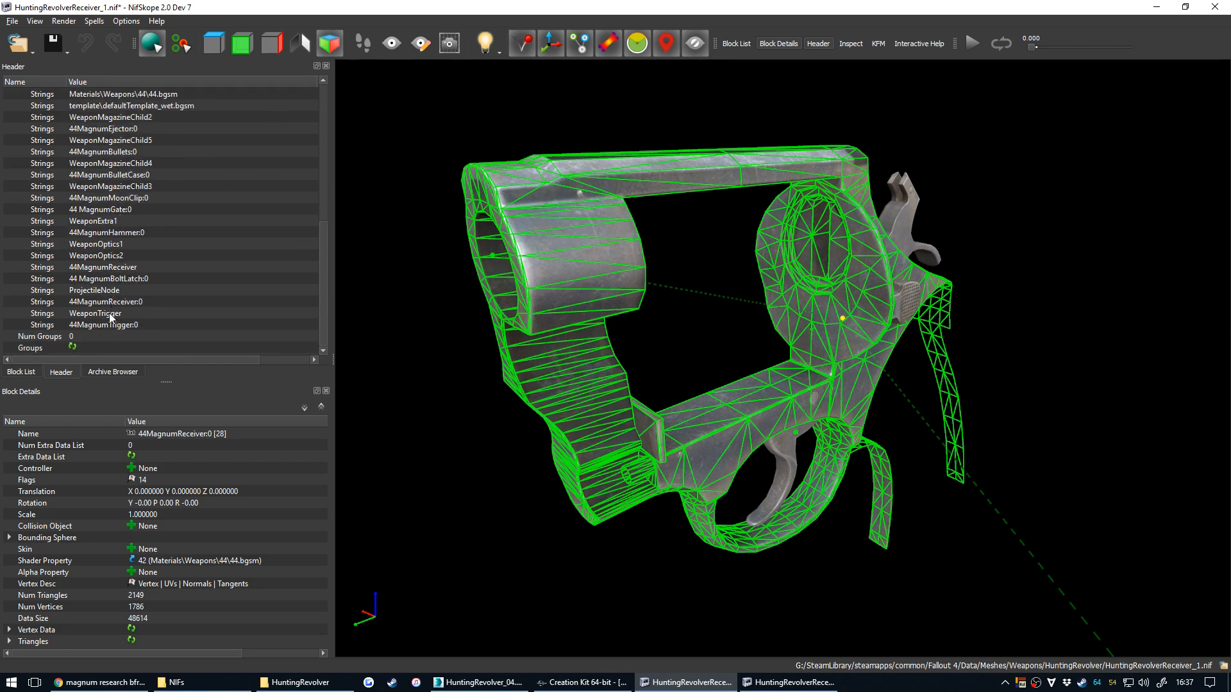
pyautogui.scroll(13, 110, 246)
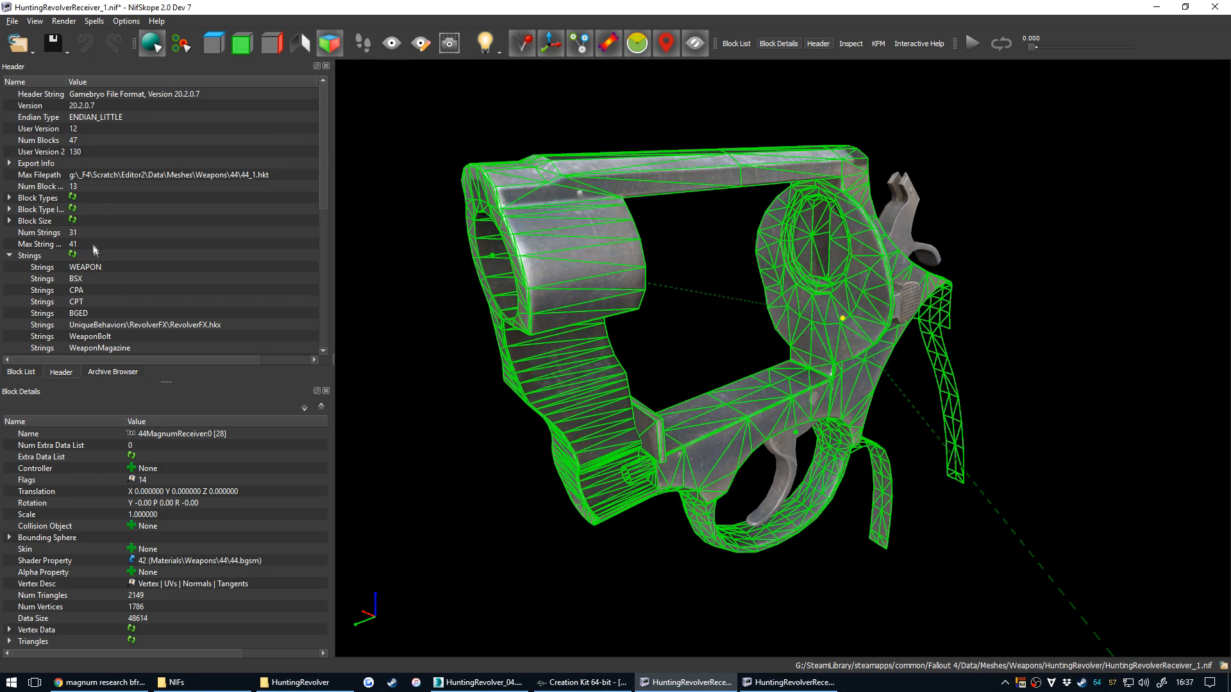
pyautogui.scroll(-3, 92, 253)
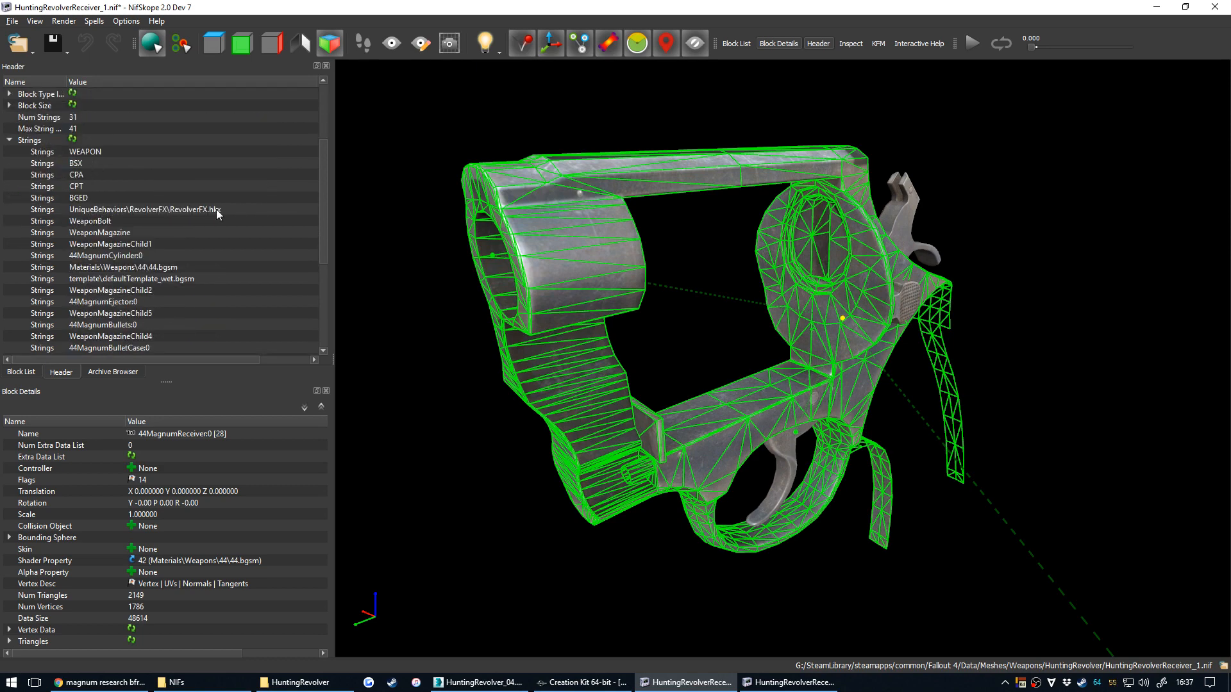
pyautogui.moveTo(326, 183); pyautogui.dragTo(324, 232)
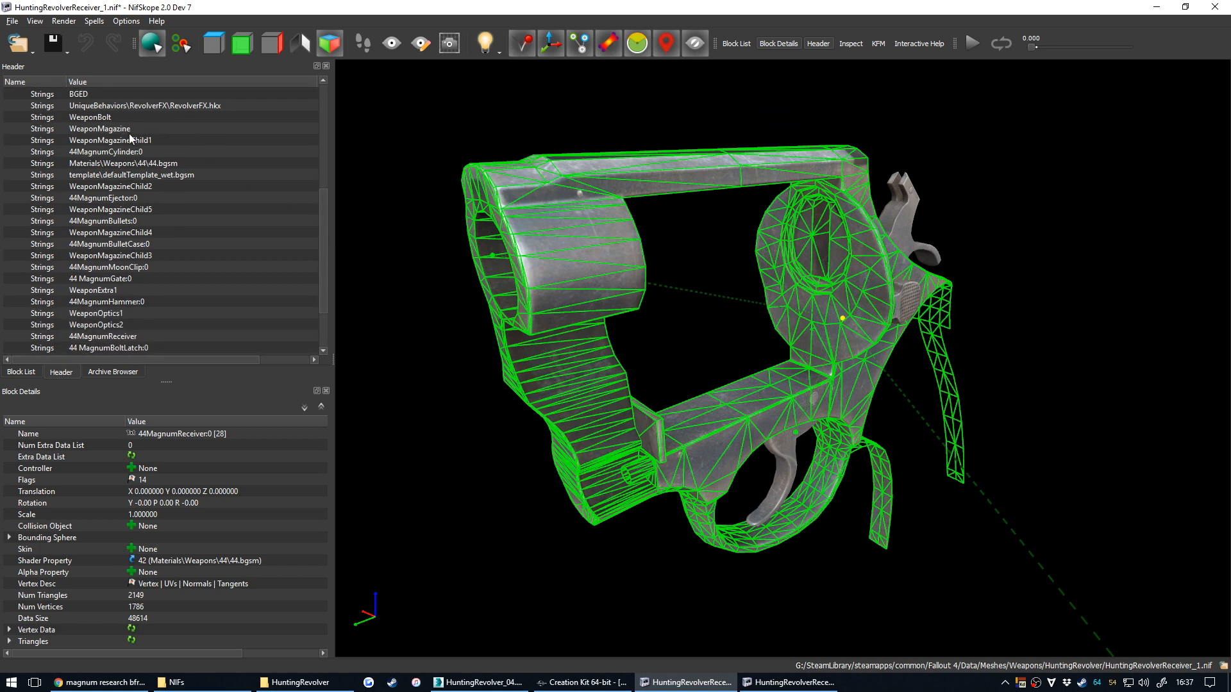
pyautogui.click(186, 163)
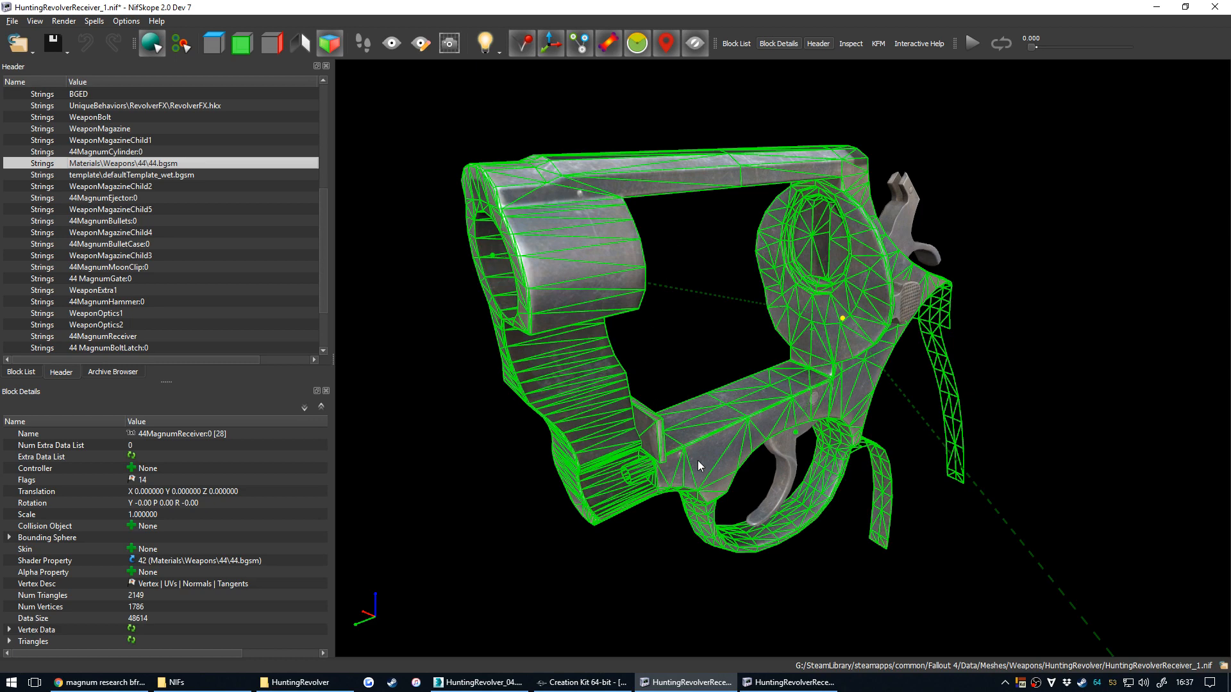
# Close the NIF with the separated revolver parts without saving its changes.
pyautogui.click(706, 340)
pyautogui.moveTo(706, 340); pyautogui.dragTo(751, 420)
pyautogui.moveTo(662, 343); pyautogui.dragTo(580, 319)
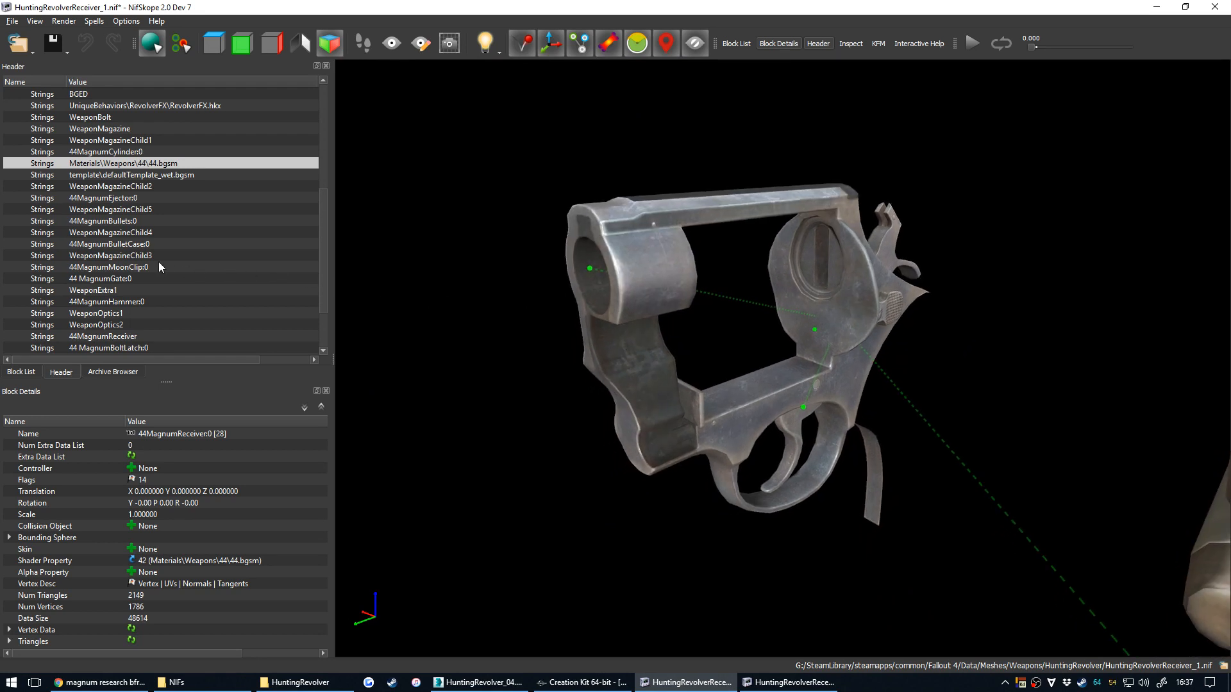
pyautogui.click(1214, 7)
pyautogui.click(639, 358)
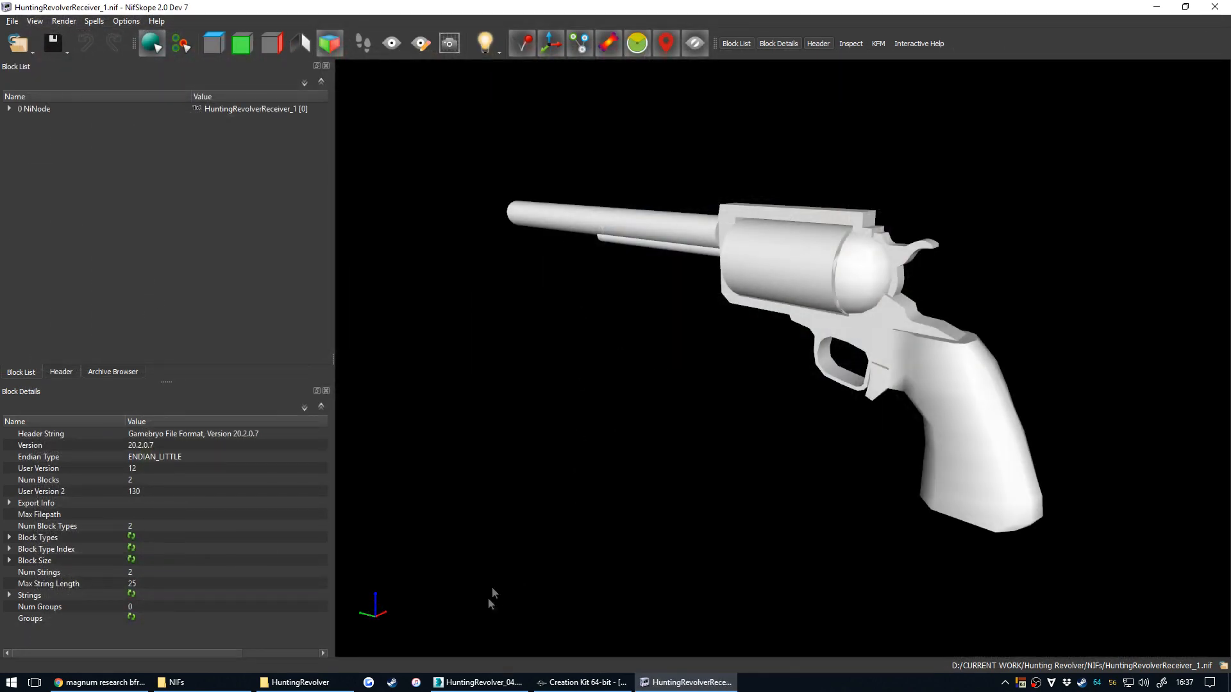
# Reopen HuntingRevolverReceiver_1.nif from the HuntingRevolver folder and view the assembled .44 receiver.
pyautogui.click(297, 683)
pyautogui.doubleClick(471, 221)
pyautogui.moveTo(978, 443); pyautogui.dragTo(817, 481)
pyautogui.scroll(2, 847, 466)
pyautogui.moveTo(832, 502); pyautogui.dragTo(706, 375, button='middle')
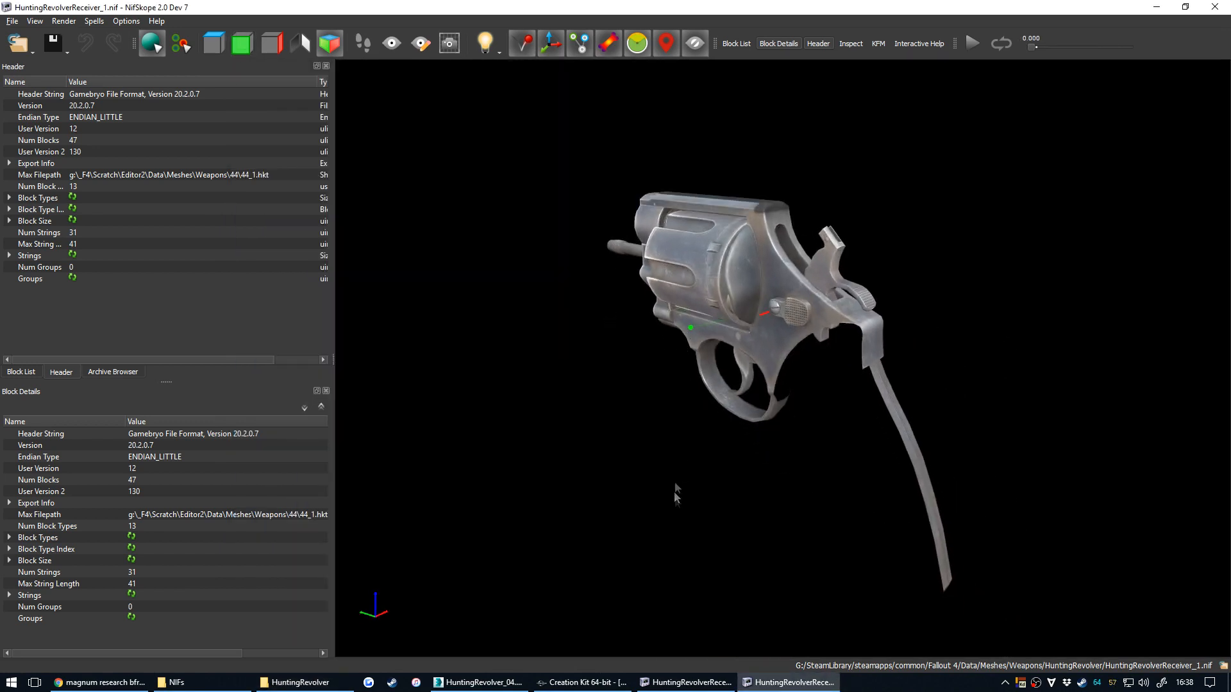
# Copy the Box002 BSTriShape block from the NIF containing the untextured Hunting Revolver model.
pyautogui.click(686, 682)
pyautogui.moveTo(739, 437)
pyautogui.mouseDown()
pyautogui.moveTo(715, 443)
pyautogui.moveTo(734, 445)
pyautogui.mouseUp()
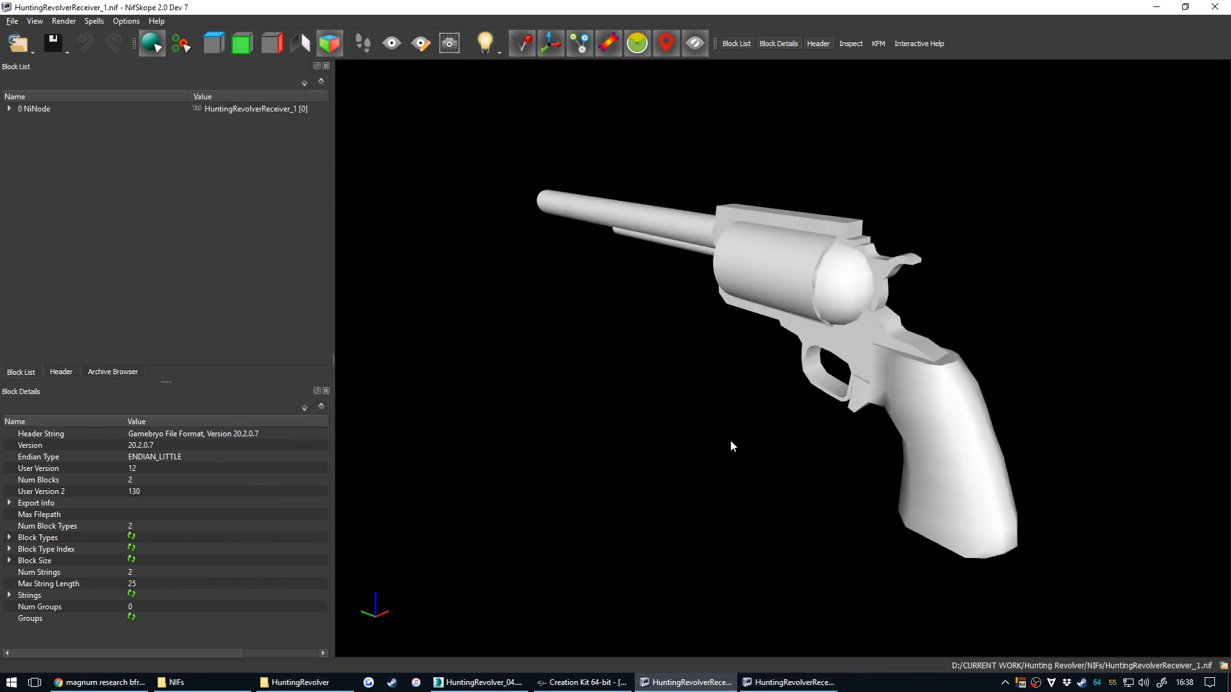
pyautogui.click(782, 256)
pyautogui.rightClick(774, 257)
pyautogui.moveTo(798, 263)
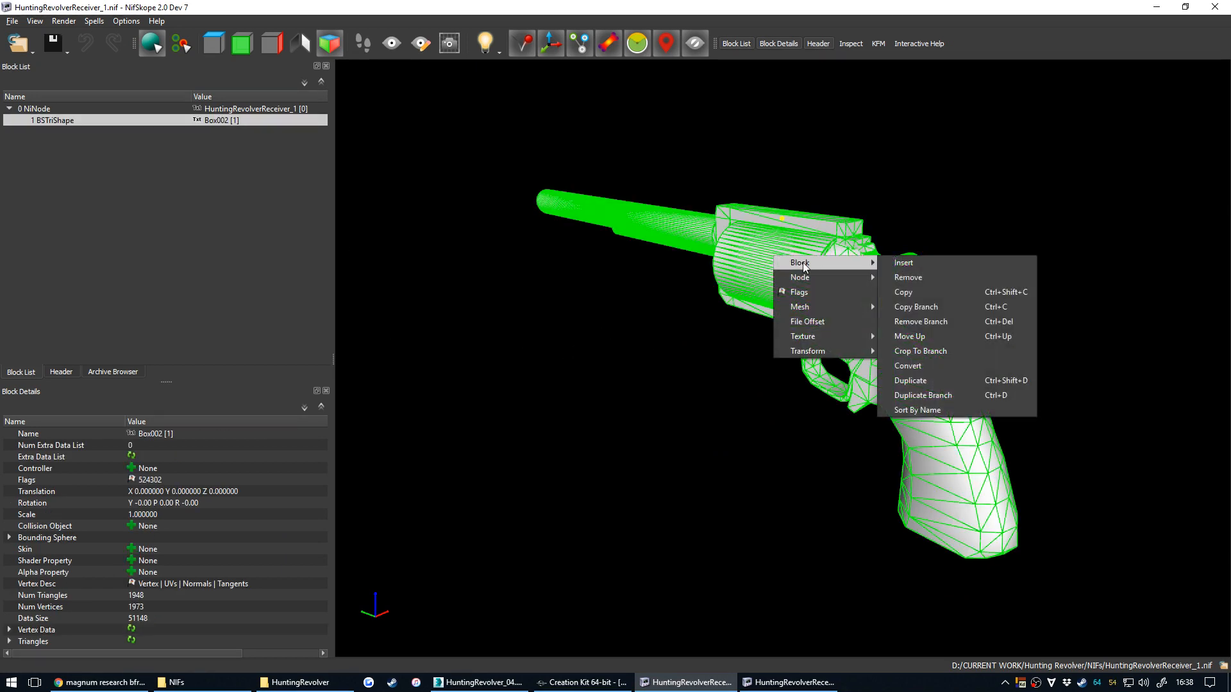
pyautogui.click(904, 293)
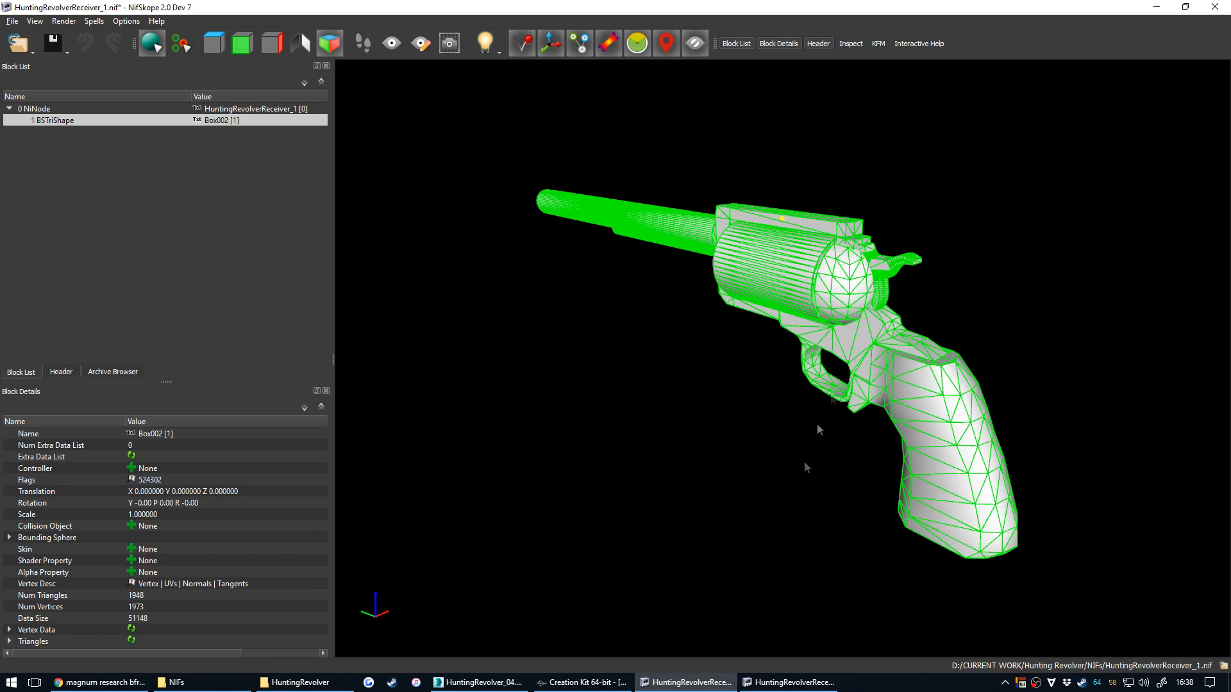
# Paste the copied shape under the 44MagnumReceiver node of the .44 receiver NIF and view it beside the original parts.
pyautogui.click(793, 680)
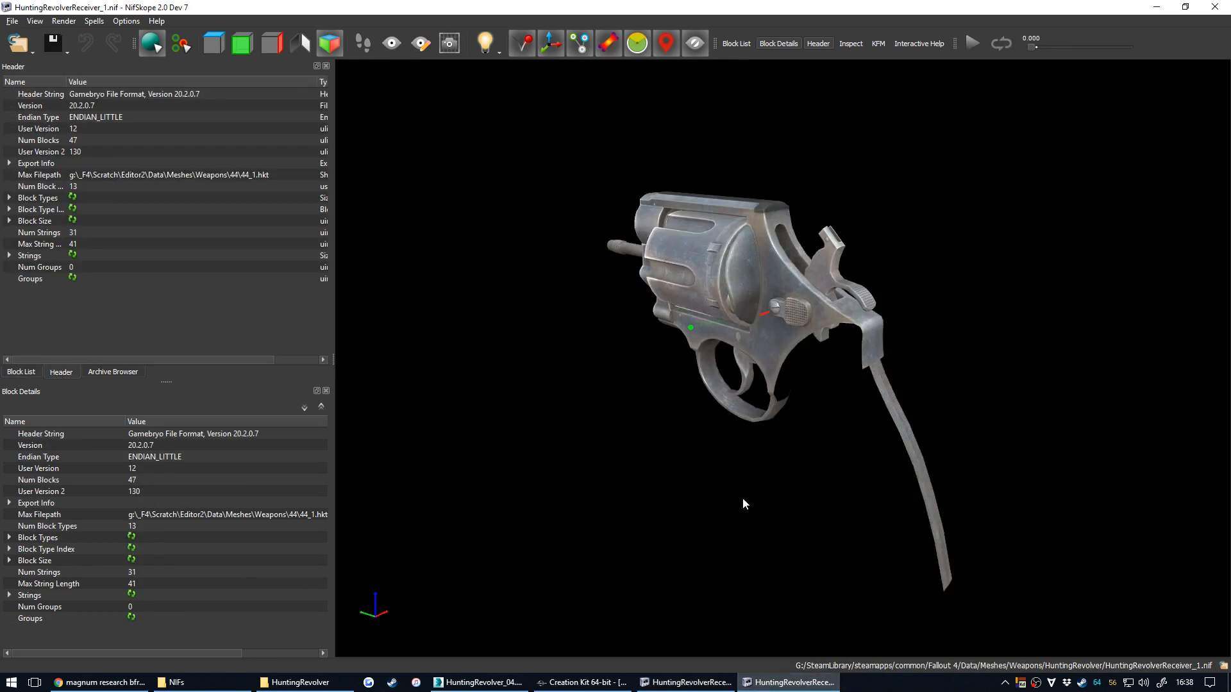
pyautogui.click(767, 346)
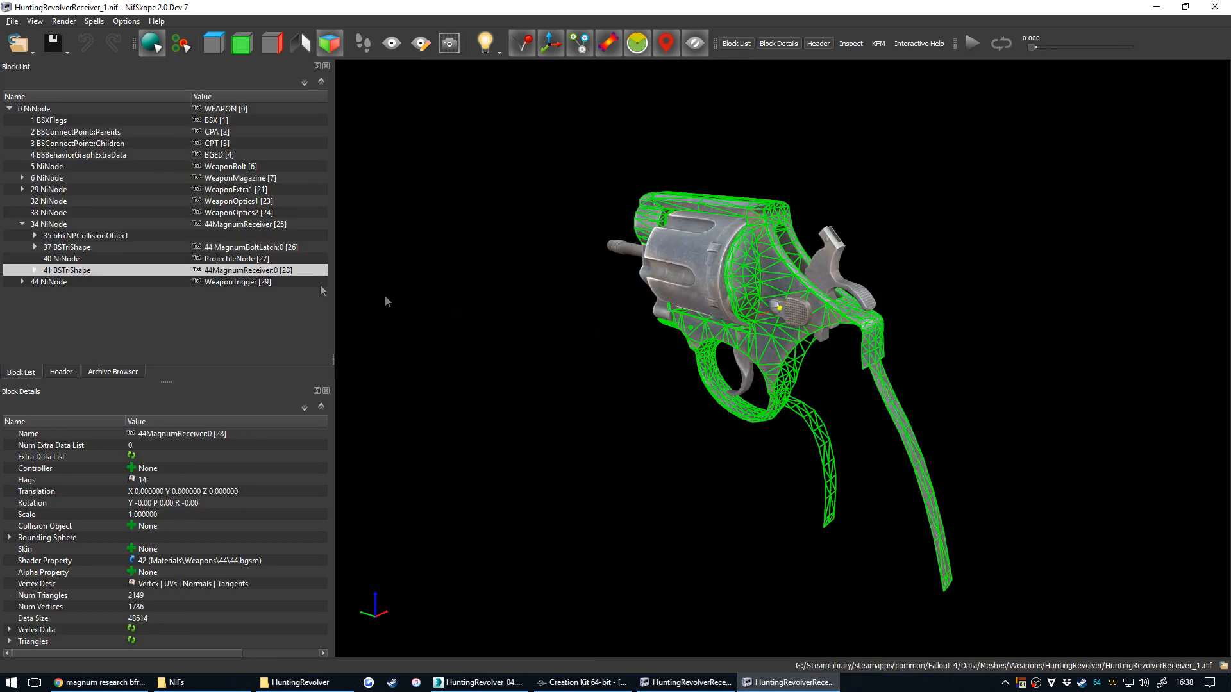
pyautogui.click(57, 224)
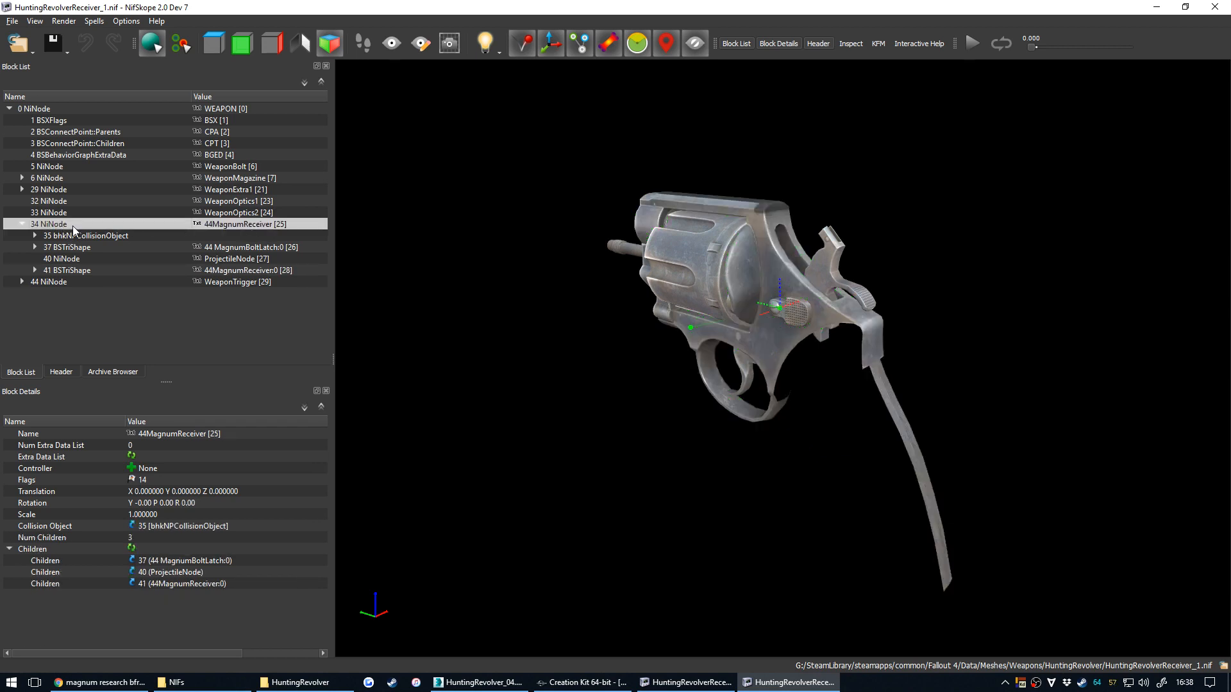
pyautogui.rightClick(67, 224)
pyautogui.moveTo(117, 221)
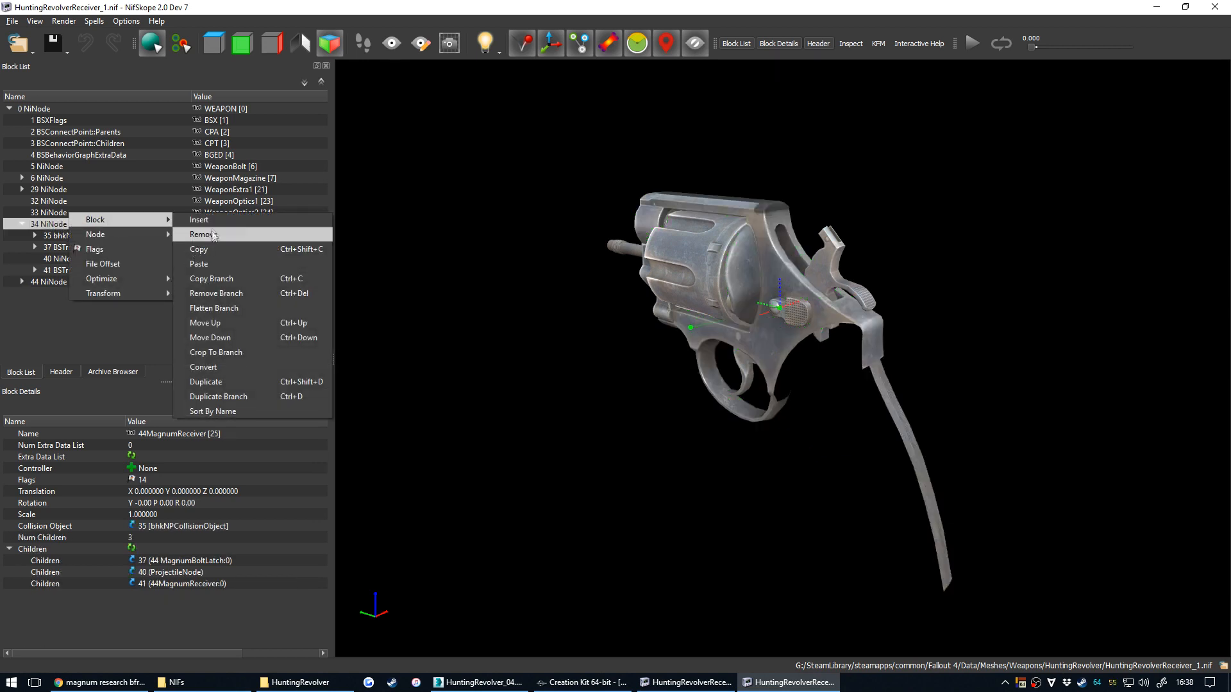
pyautogui.click(211, 261)
pyautogui.scroll(-4, 674, 448)
pyautogui.moveTo(683, 502); pyautogui.dragTo(755, 467)
pyautogui.moveTo(755, 466); pyautogui.dragTo(759, 397, button='middle')
pyautogui.moveTo(759, 397); pyautogui.dragTo(718, 426)
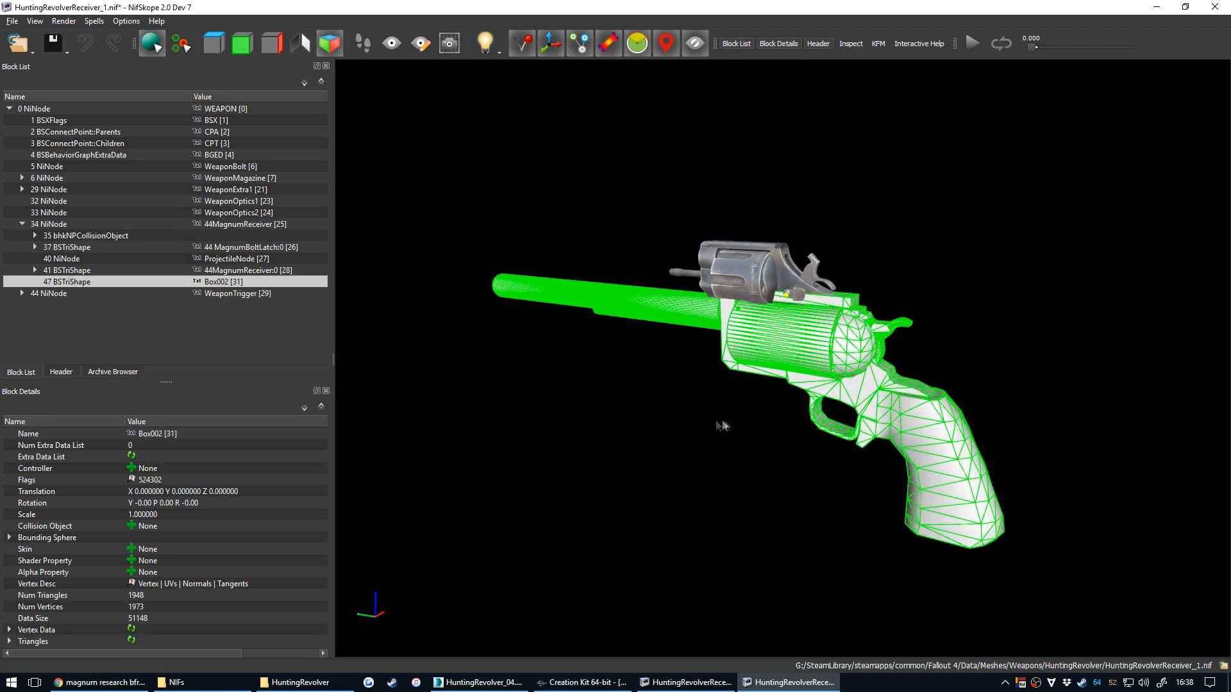
# Edit the pasted Box002 shape's transform, setting its Y translation to 8.
pyautogui.rightClick(87, 282)
pyautogui.moveTo(147, 359)
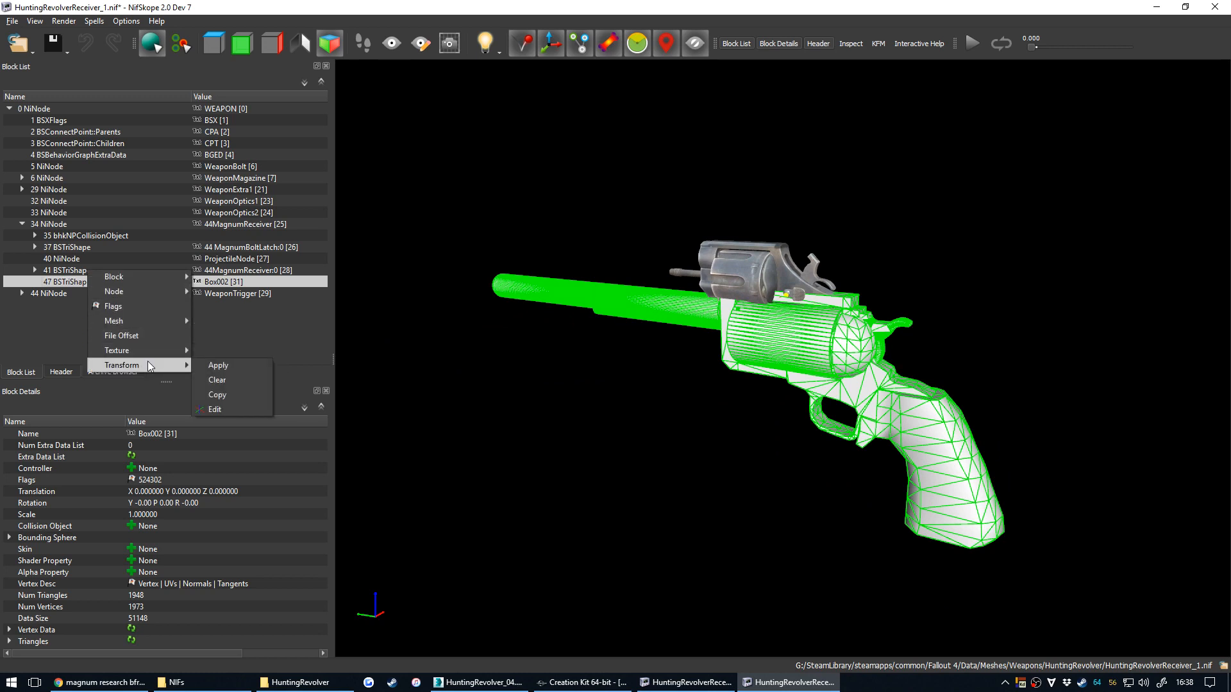
pyautogui.click(214, 409)
pyautogui.moveTo(612, 186); pyautogui.dragTo(611, 442)
pyautogui.click(611, 471)
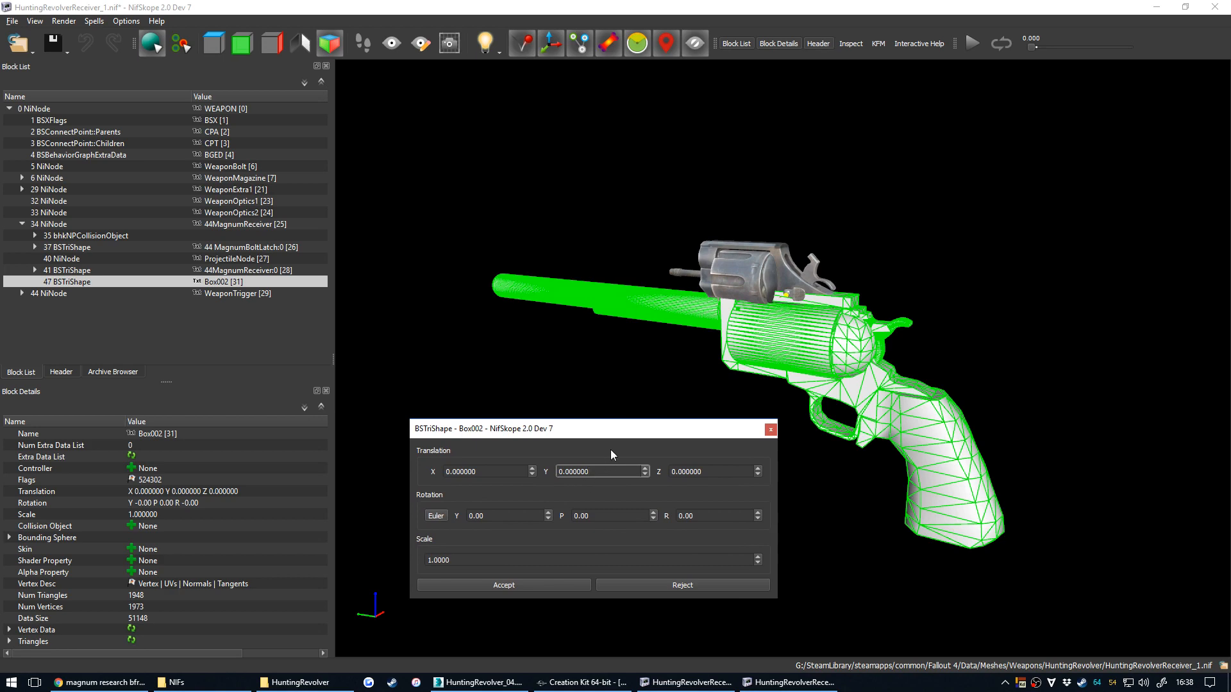
pyautogui.press('Up')
pyautogui.press('Up')
pyautogui.press('Up')
pyautogui.press('Up')
pyautogui.press('Up')
pyautogui.press('Up')
pyautogui.press('Up')
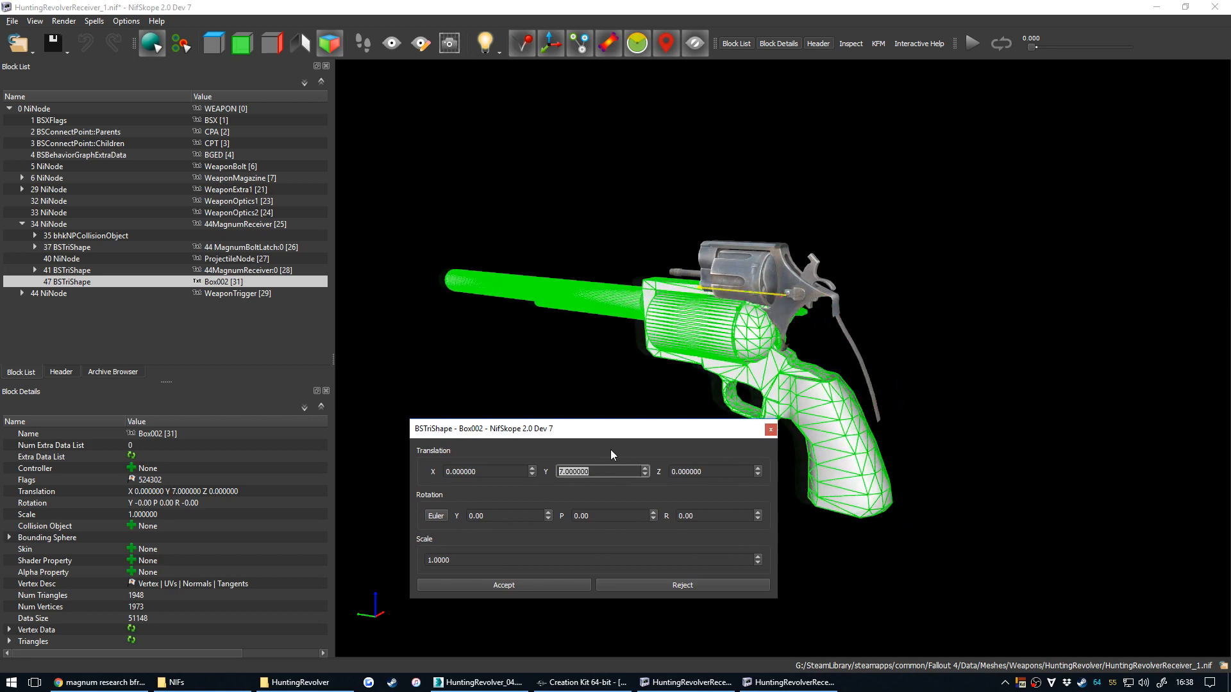
pyautogui.press('Up')
# Raise the Box002 shape to a Z translation of 6, then lower it to 4 to align it with the .44 receiver.
pyautogui.click(700, 471)
pyautogui.press('Up')
pyautogui.press('Up')
pyautogui.press('Up')
pyautogui.press('Up')
pyautogui.press('Up')
pyautogui.press('Up')
pyautogui.moveTo(677, 365)
pyautogui.mouseDown()
pyautogui.moveTo(701, 349)
pyautogui.moveTo(679, 372)
pyautogui.mouseUp()
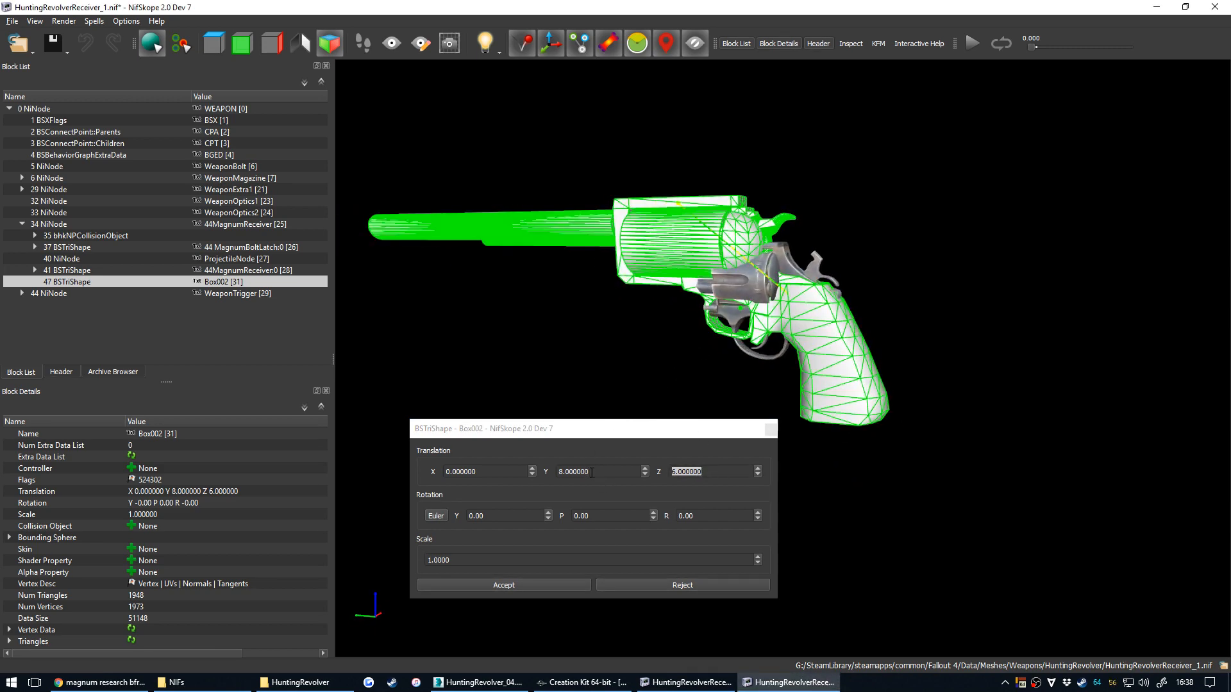
pyautogui.click(707, 472)
pyautogui.press('Down')
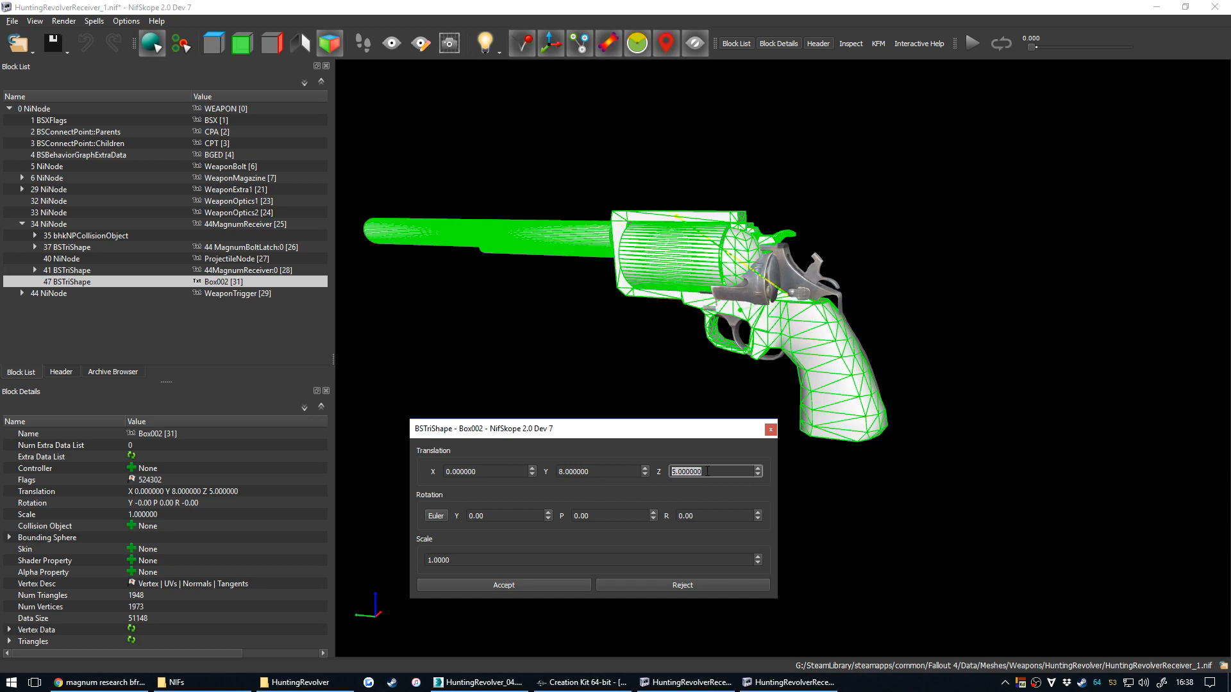
pyautogui.press('Down')
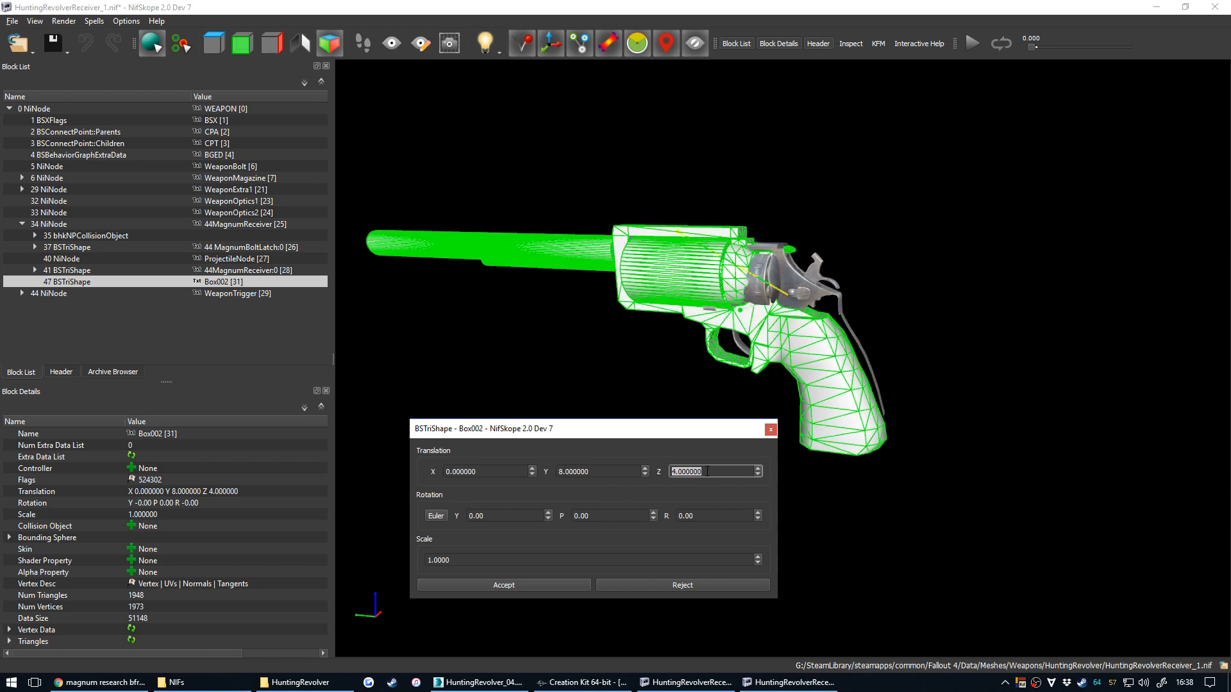
# Set the Box002 shape's Y translation to 7 and accept the transform.
pyautogui.moveTo(628, 352); pyautogui.dragTo(756, 318)
pyautogui.click(604, 470)
pyautogui.scroll(-1, 603, 470)
pyautogui.moveTo(721, 411); pyautogui.dragTo(778, 353)
pyautogui.click(504, 585)
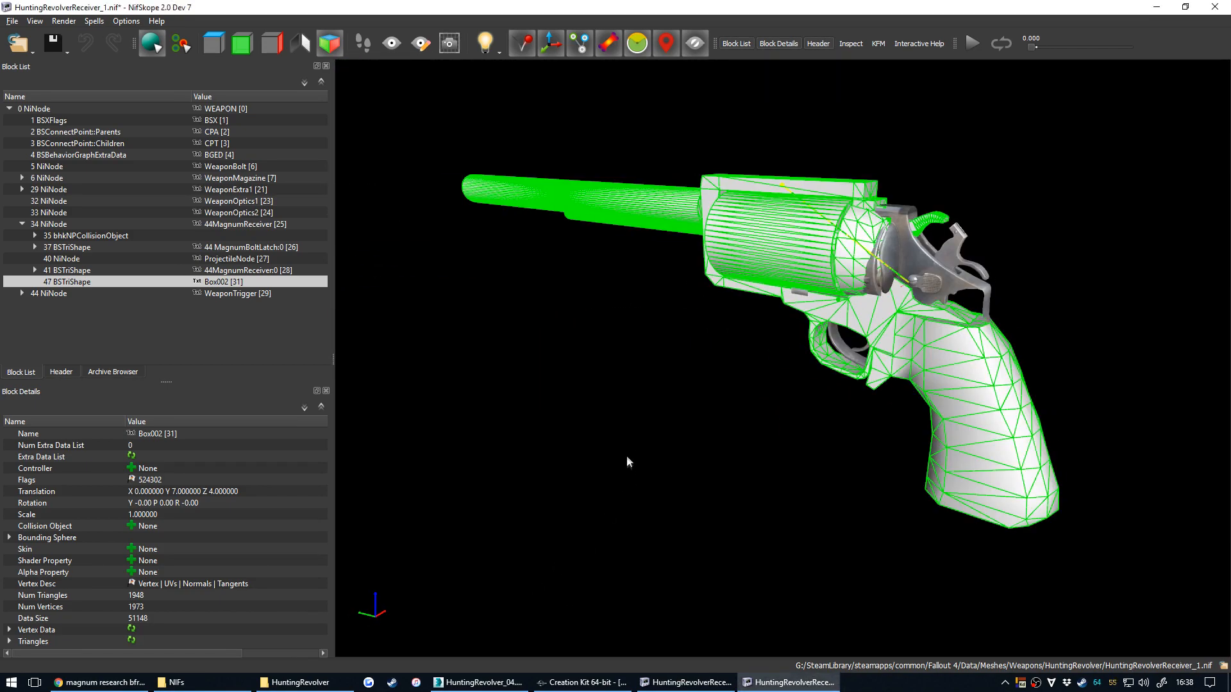
# Rename the Box002 shape to 44MagnumReceiver:0 by giving it the original receiver mesh's string index, 28.
pyautogui.click(230, 274)
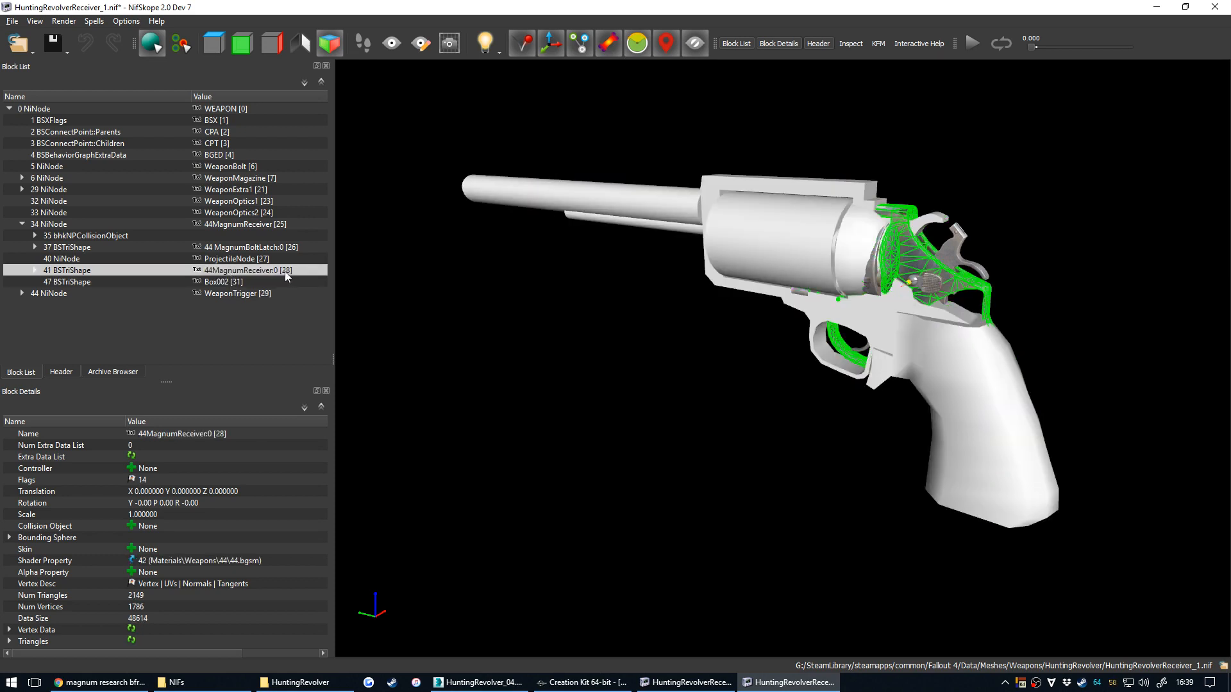
pyautogui.click(59, 372)
pyautogui.click(9, 254)
pyautogui.scroll(-7, 113, 226)
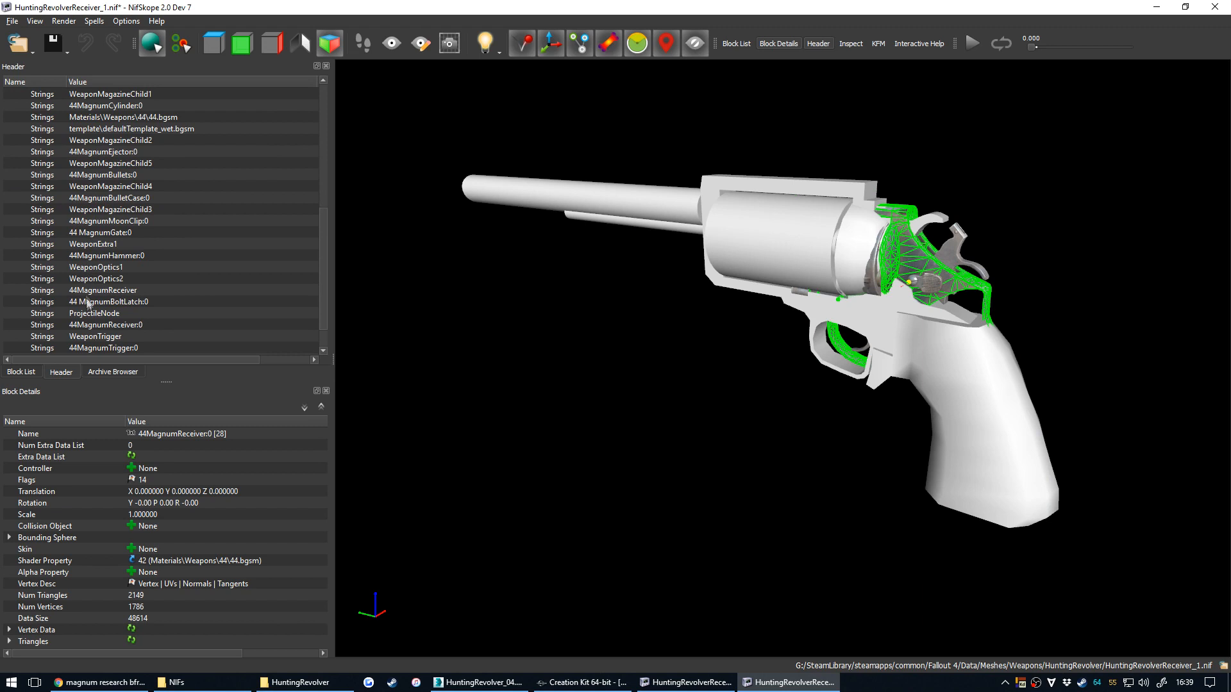
pyautogui.click(19, 372)
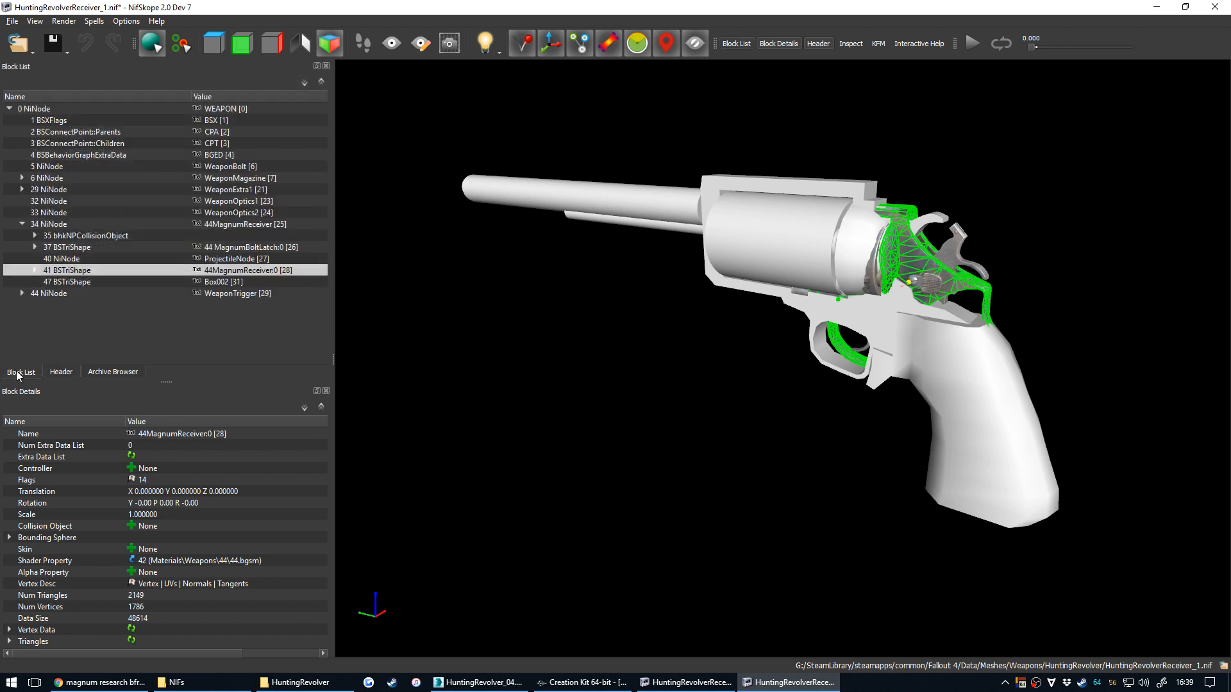
pyautogui.click(224, 282)
pyautogui.doubleClick(224, 283)
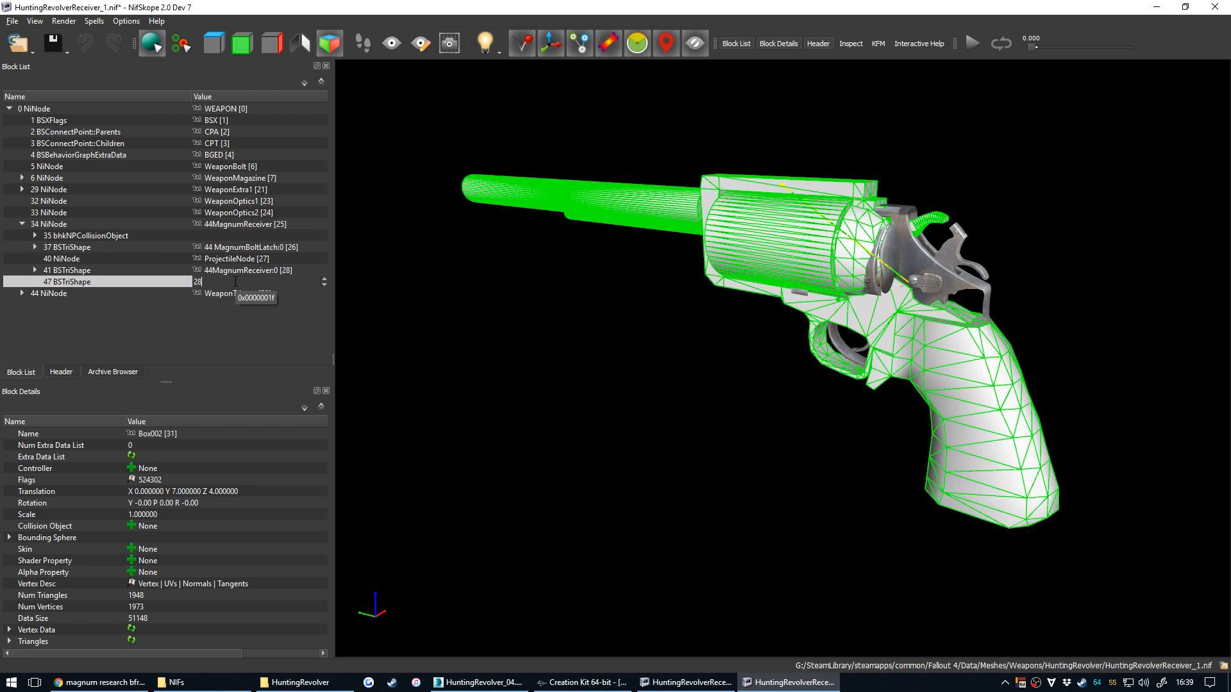
pyautogui.write('28')
pyautogui.press('Return')
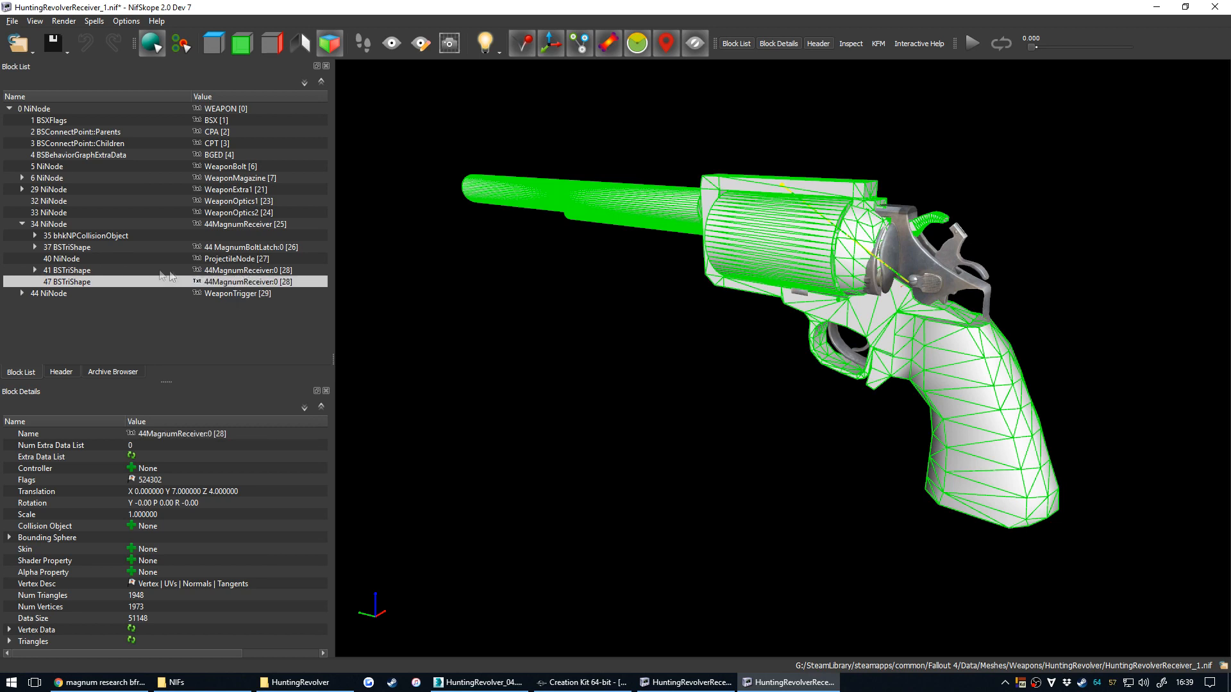
# Assign the original receiver's shader property, block 42, to the pasted receiver shape and inspect the textured model.
pyautogui.moveTo(681, 287); pyautogui.dragTo(766, 257)
pyautogui.click(766, 258)
pyautogui.click(771, 359)
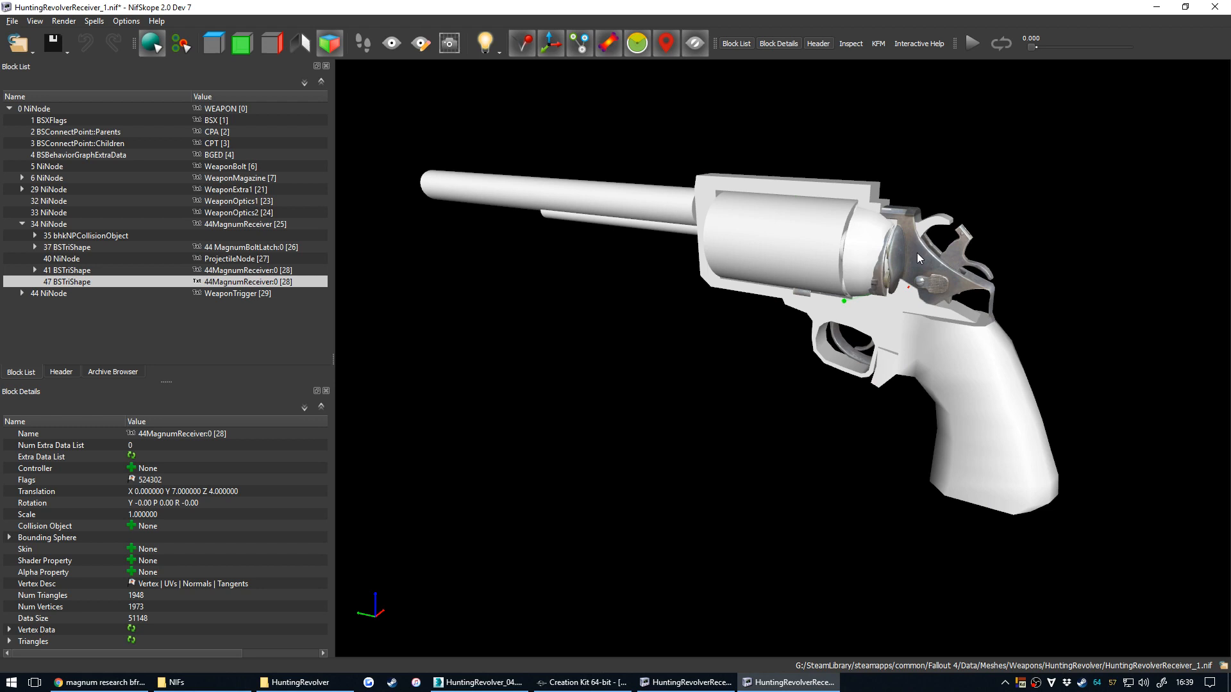
pyautogui.click(35, 270)
pyautogui.click(68, 282)
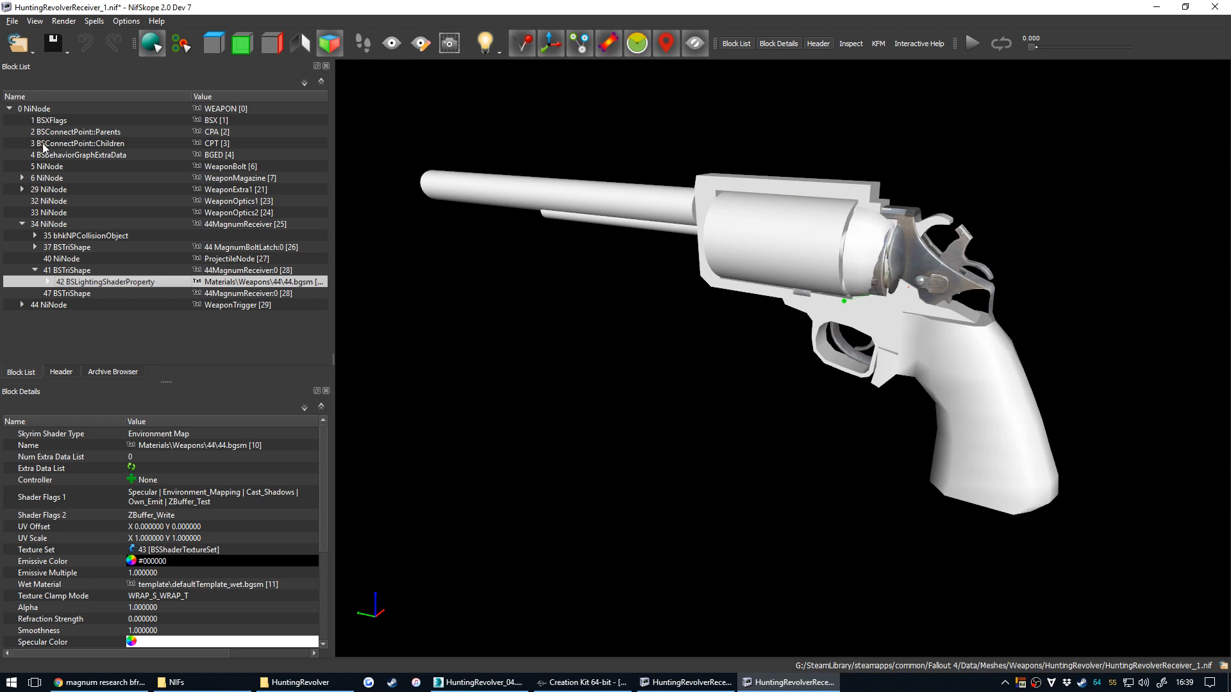
pyautogui.click(59, 294)
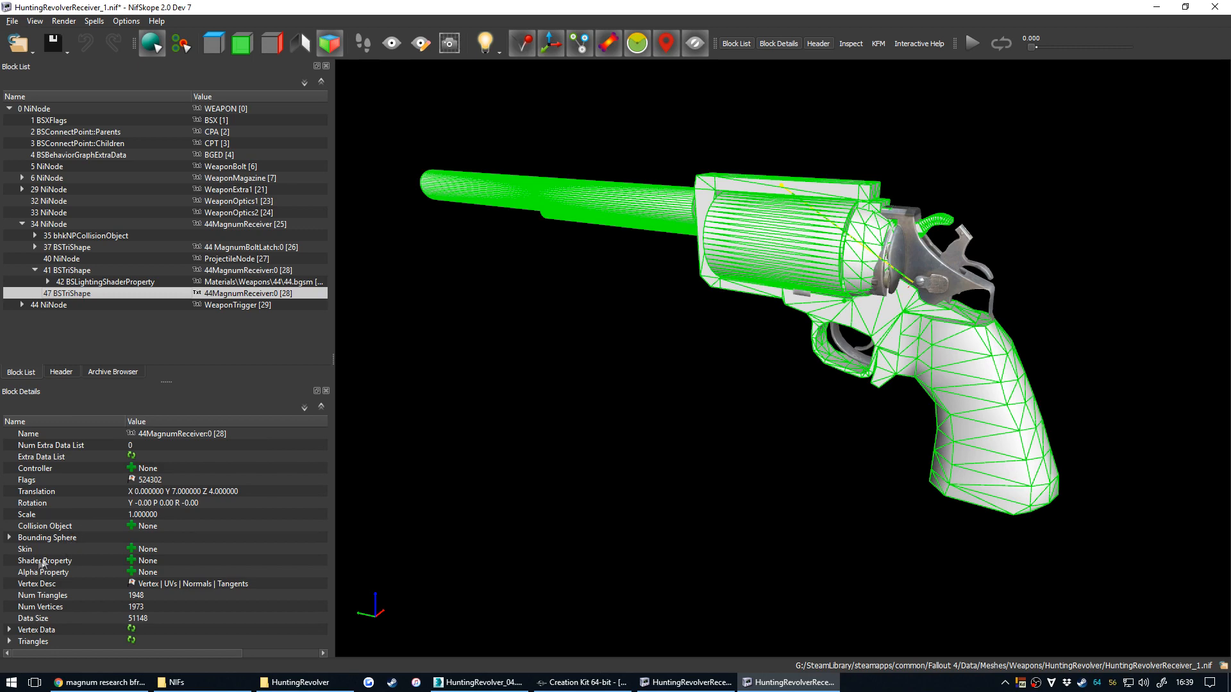
pyautogui.doubleClick(147, 561)
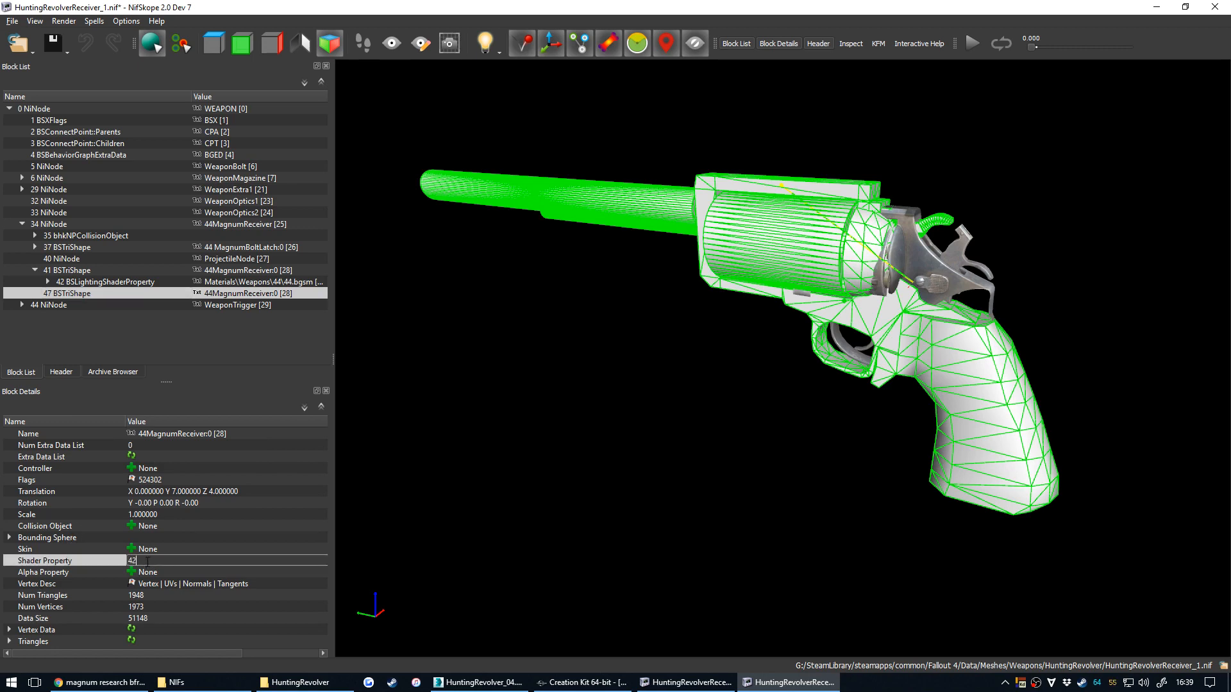
pyautogui.write('42')
pyautogui.press('Return')
pyautogui.moveTo(703, 375); pyautogui.dragTo(605, 396)
pyautogui.click(739, 221)
pyautogui.moveTo(726, 382); pyautogui.dragTo(725, 442)
pyautogui.scroll(2, 723, 448)
pyautogui.click(725, 442)
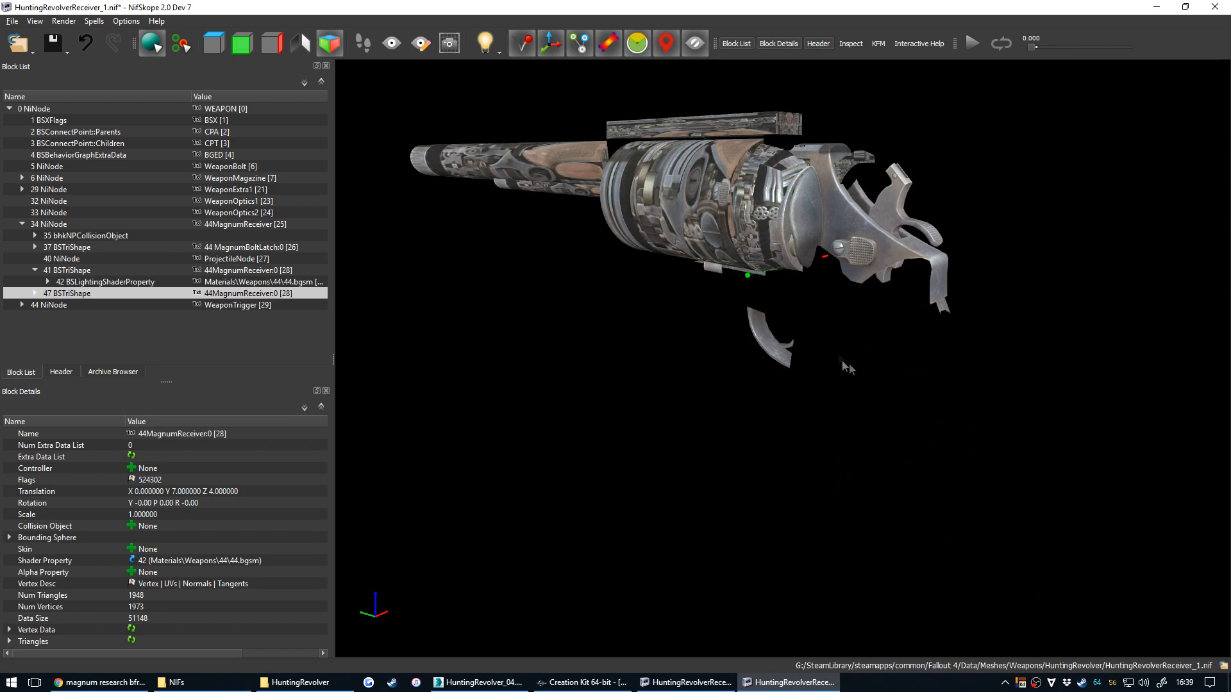
# Apply a mesh operation to the pasted receiver shape to fix its missing surfaces, and inspect the textured frame and grip.
pyautogui.click(844, 334)
pyautogui.rightClick(831, 328)
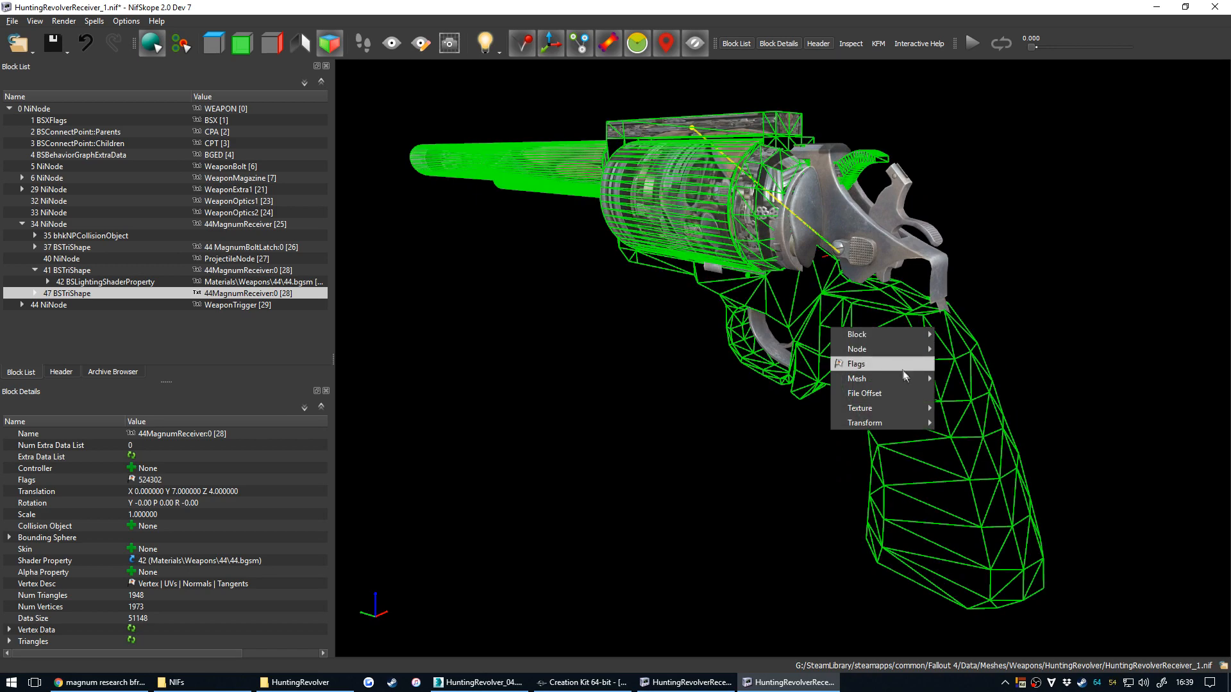
pyautogui.moveTo(909, 384)
pyautogui.moveTo(915, 429)
pyautogui.mouseDown()
pyautogui.moveTo(767, 368)
pyautogui.moveTo(682, 388)
pyautogui.moveTo(819, 400)
pyautogui.moveTo(681, 383)
pyautogui.moveTo(741, 416)
pyautogui.moveTo(622, 263)
pyautogui.mouseUp()
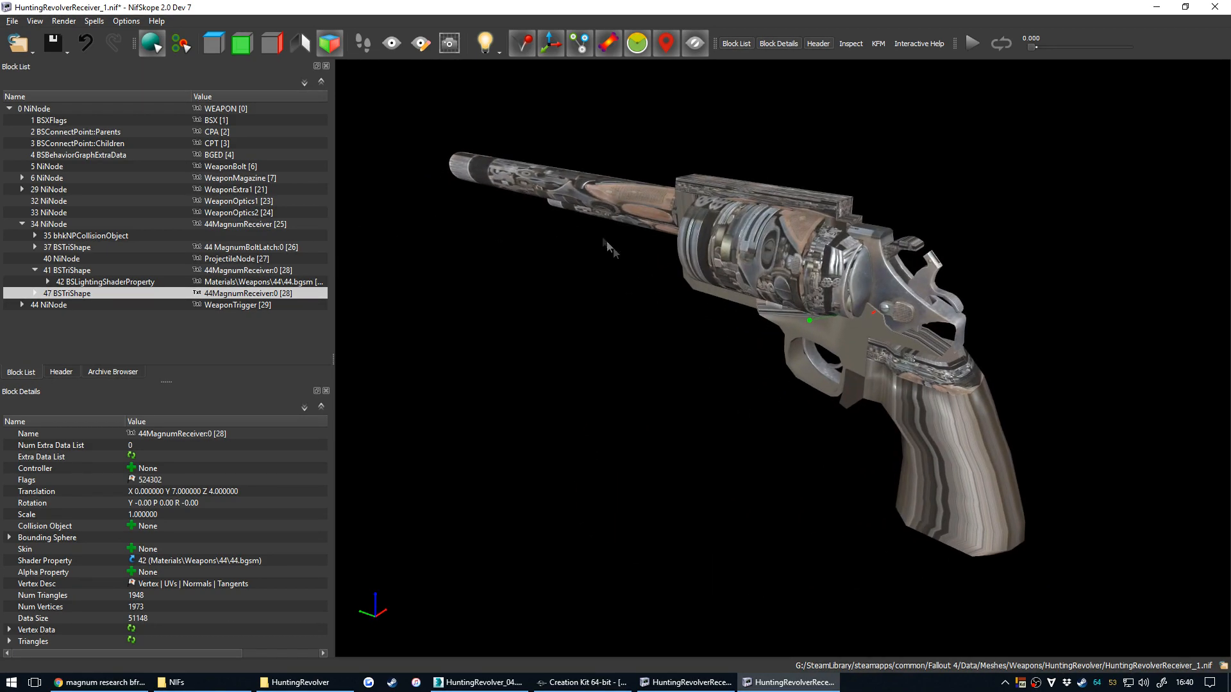
pyautogui.moveTo(607, 201); pyautogui.dragTo(610, 194)
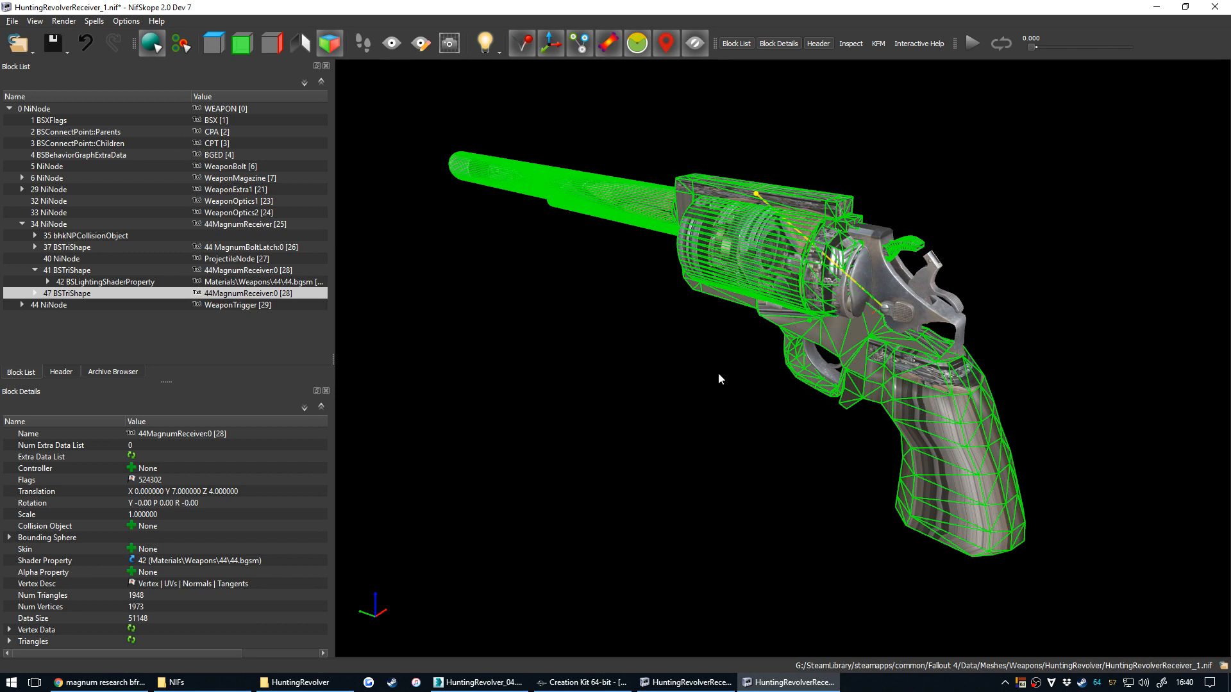
# Remove the branch of the original 44MagnumReceiver:0 shape, block 41, under the 44MagnumReceiver node.
pyautogui.moveTo(722, 420); pyautogui.dragTo(682, 390)
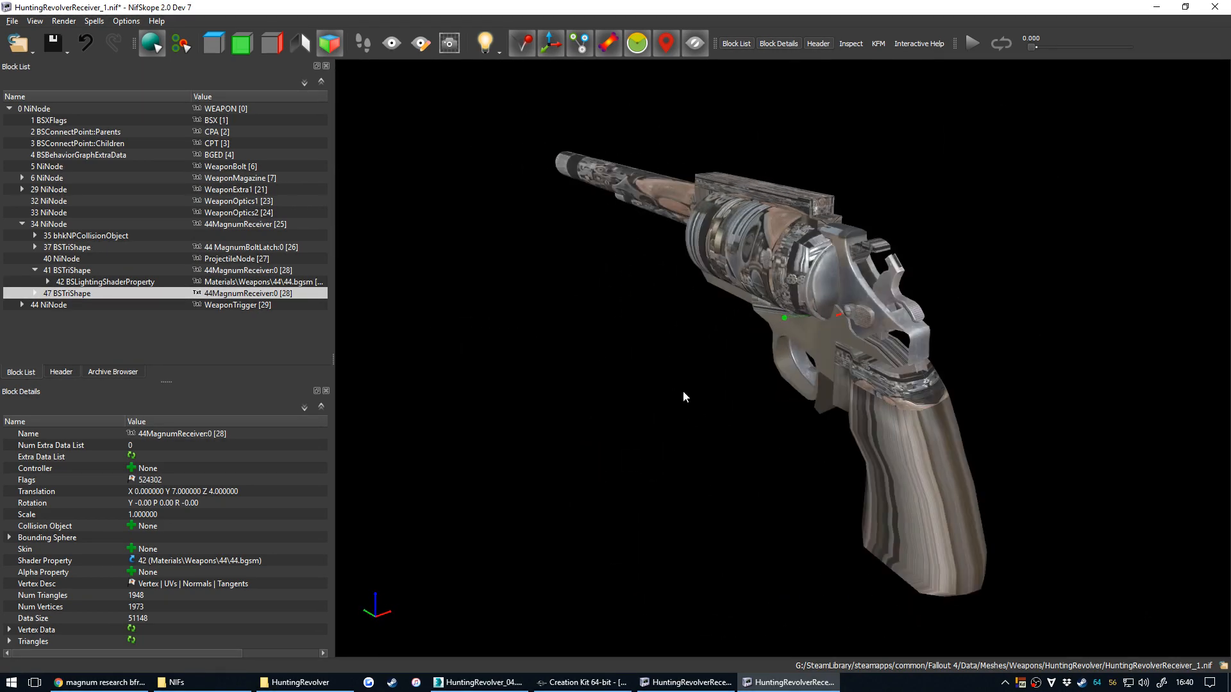
pyautogui.click(851, 280)
pyautogui.doubleClick(71, 269)
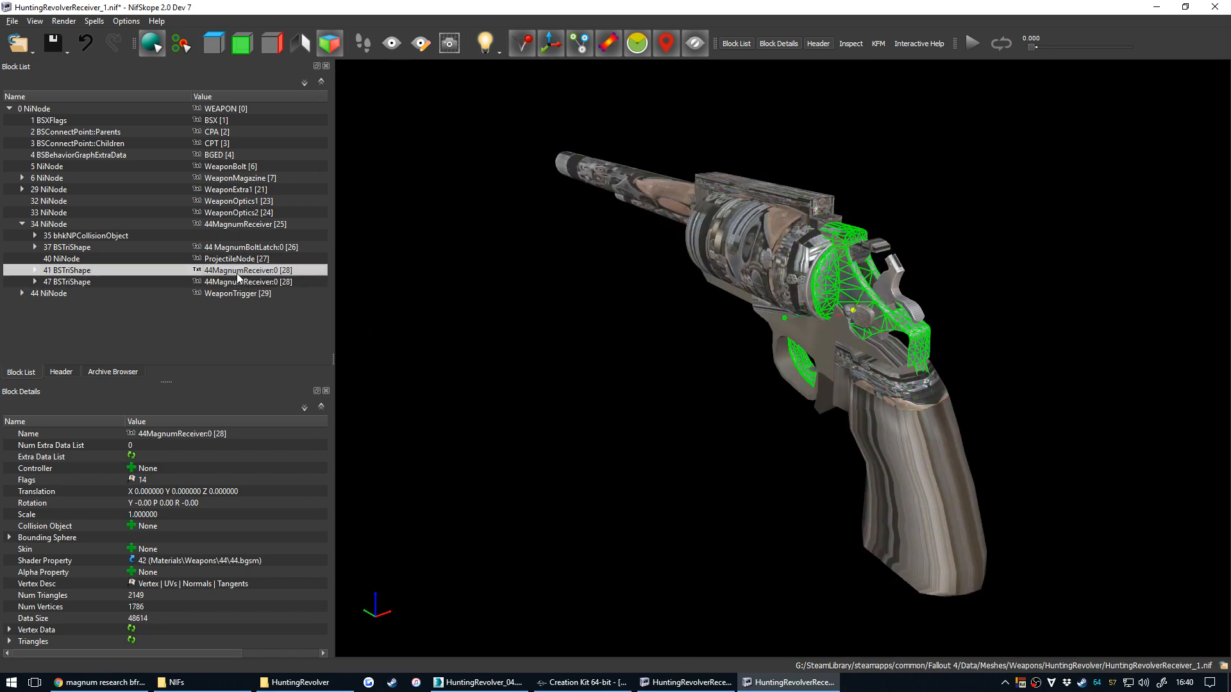
pyautogui.rightClick(236, 258)
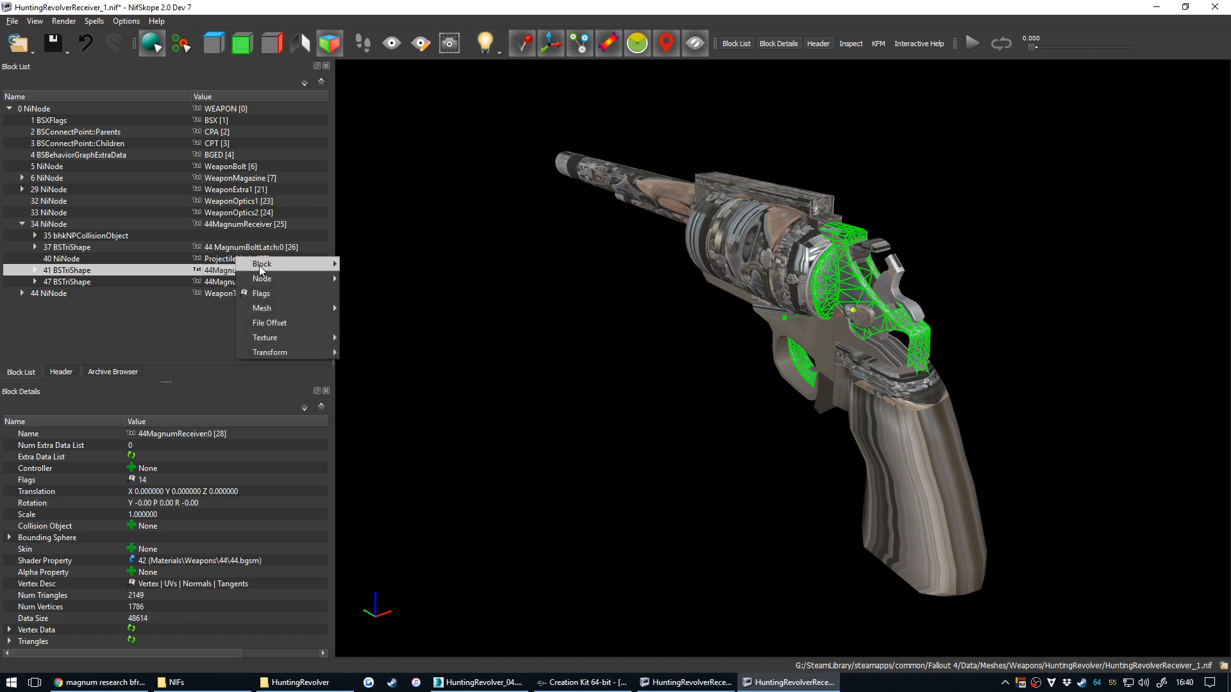
pyautogui.moveTo(259, 264)
pyautogui.click(368, 278)
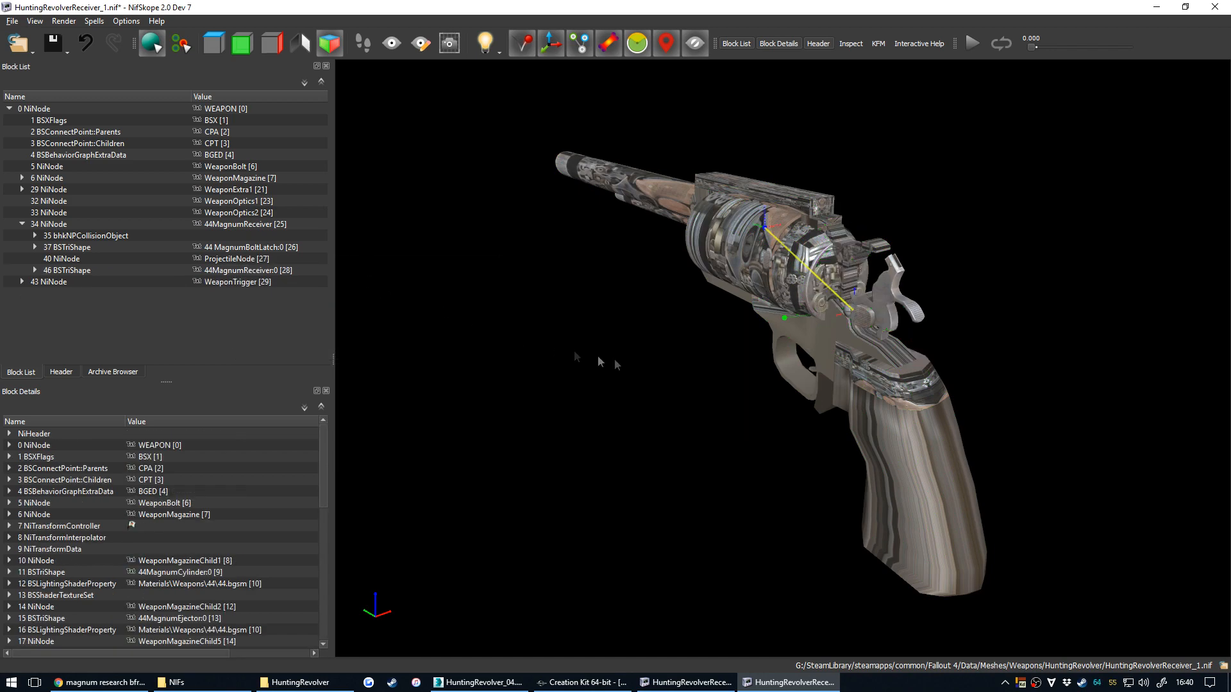
# Save the edited HuntingRevolverReceiver_1.nif.
pyautogui.moveTo(629, 393); pyautogui.dragTo(626, 390)
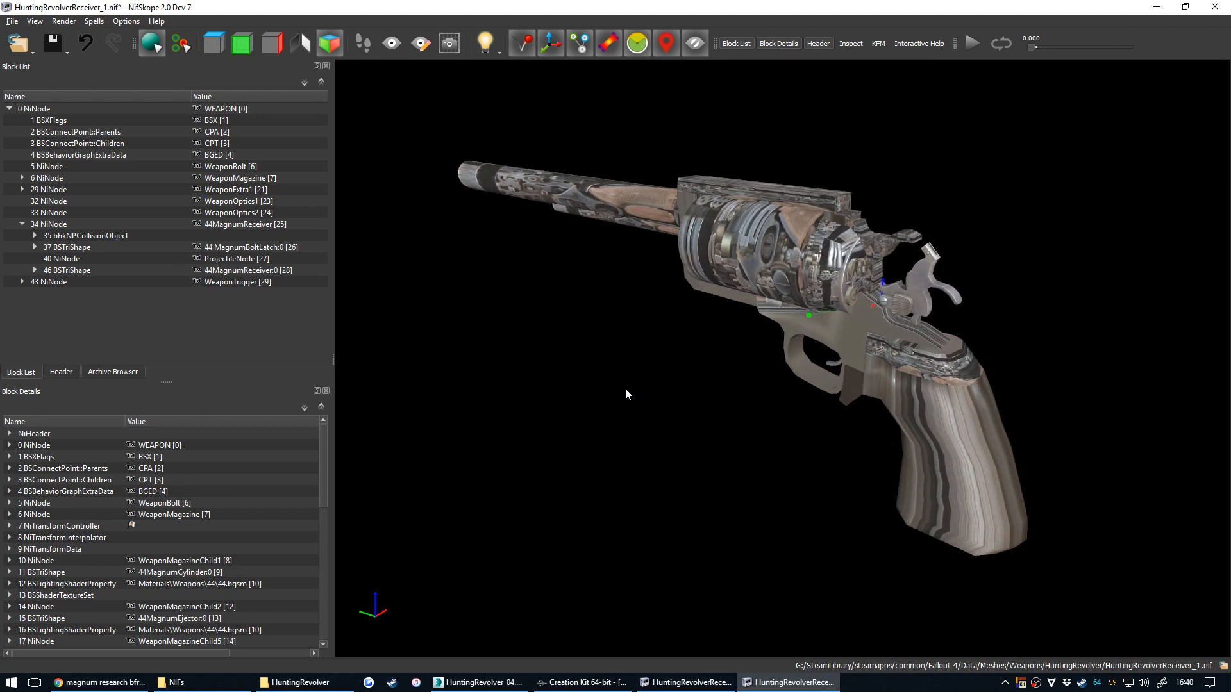
pyautogui.click(69, 39)
pyautogui.click(61, 60)
pyautogui.moveTo(691, 372)
pyautogui.mouseDown()
pyautogui.moveTo(519, 360)
pyautogui.moveTo(575, 374)
pyautogui.moveTo(709, 371)
pyautogui.moveTo(686, 372)
pyautogui.mouseUp()
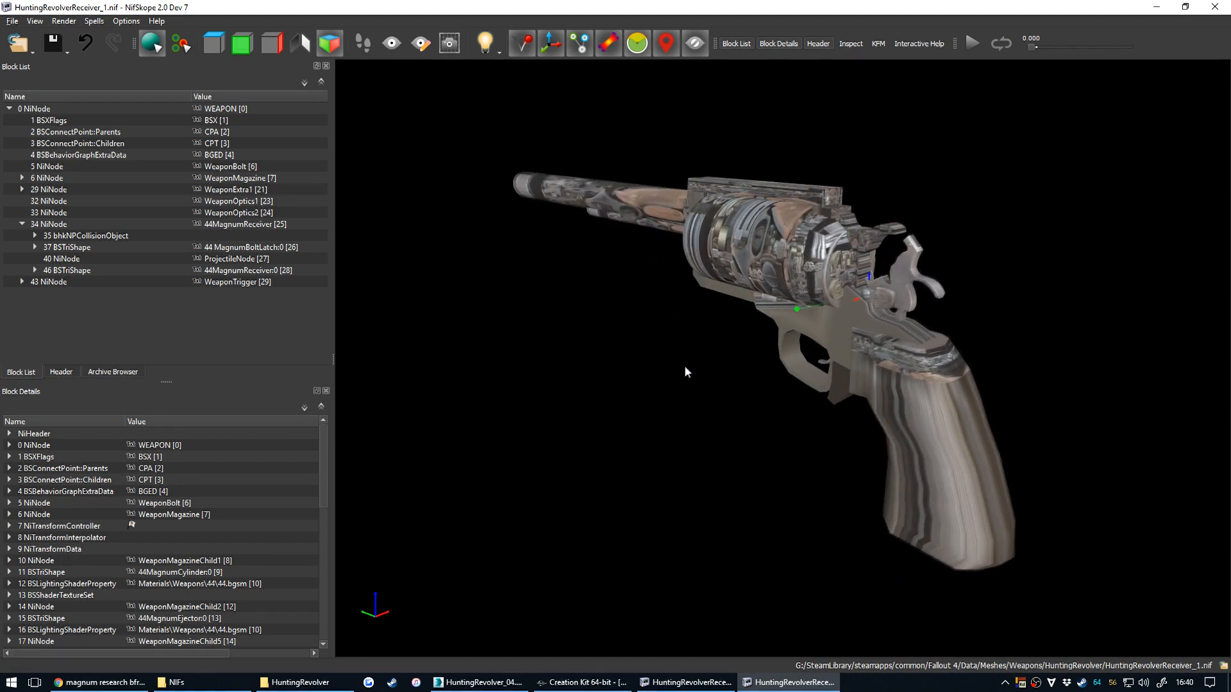
# Inspect the imported revolver mesh and the leftover 44MagnumHammer:0 shape in the model.
pyautogui.click(906, 430)
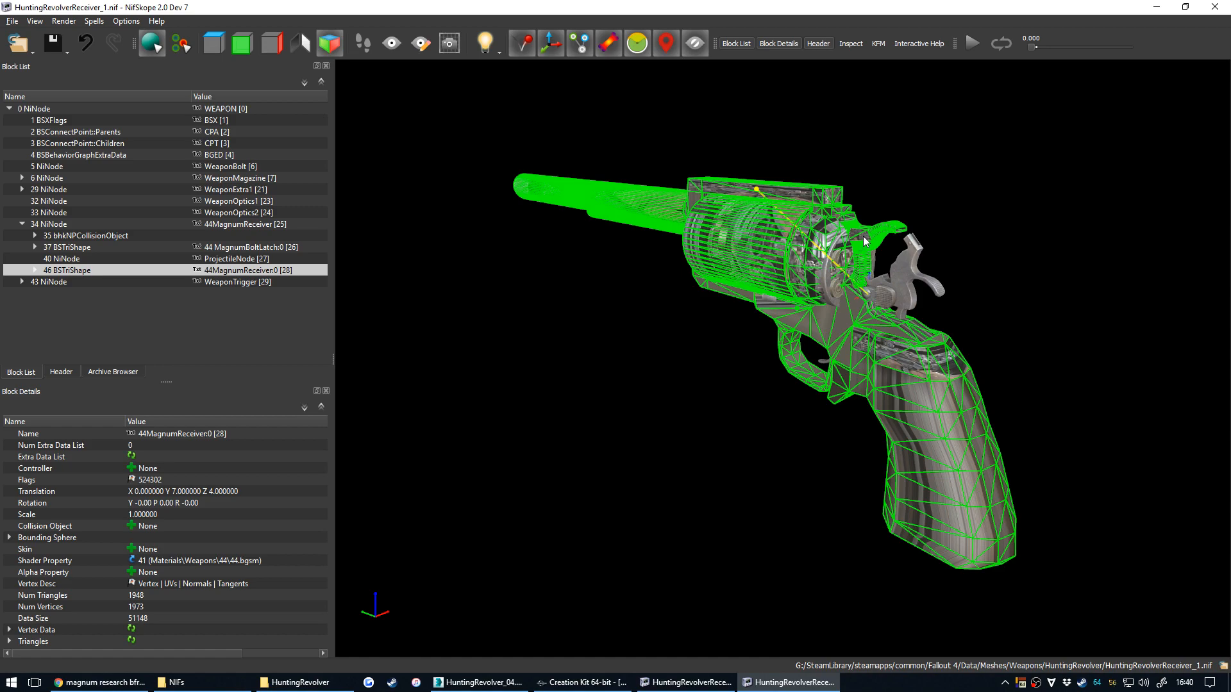
pyautogui.moveTo(702, 357); pyautogui.dragTo(734, 208)
pyautogui.moveTo(731, 332); pyautogui.dragTo(763, 334)
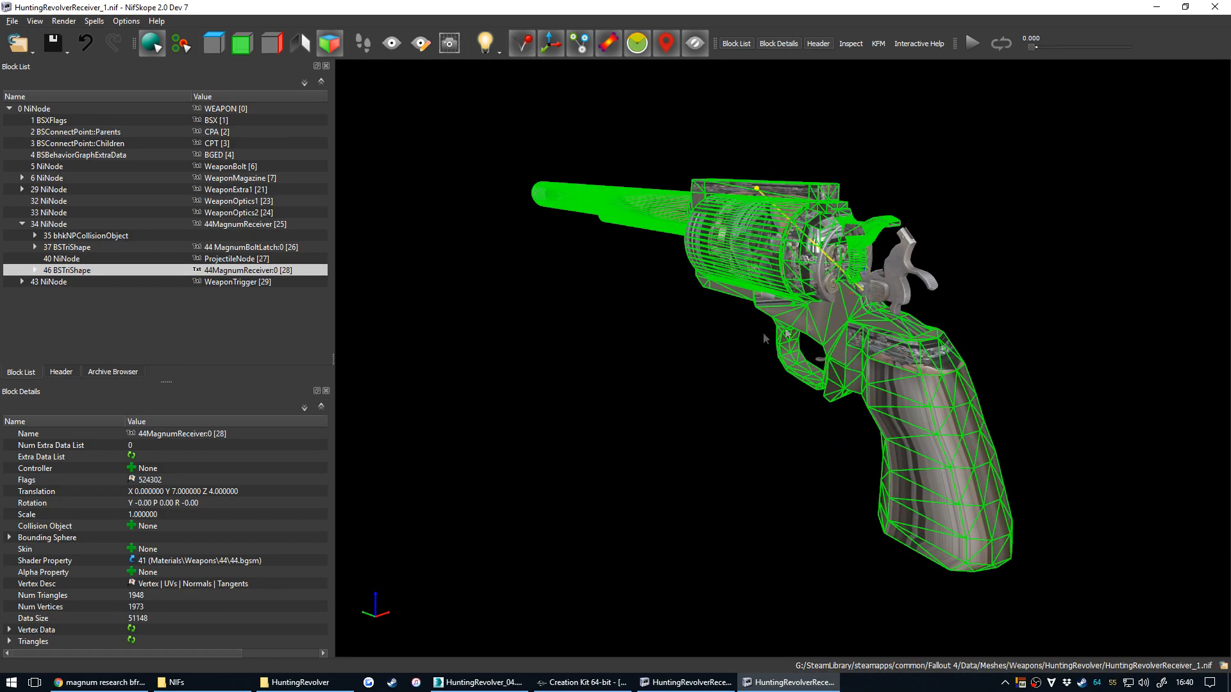
pyautogui.click(891, 274)
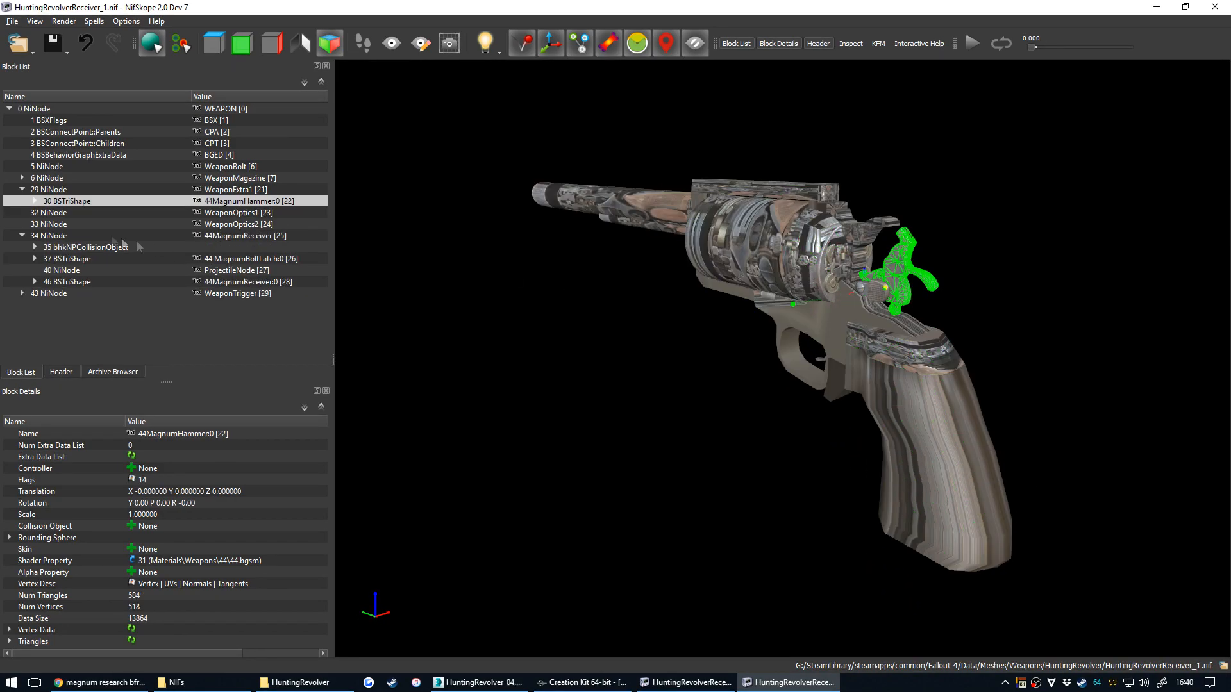
# Switch to the HuntingRevolver folder in File Explorer, duplicate HuntingRevolverReceiver_1.nif as a backup, and return to the NifSkope model.
pyautogui.click(300, 682)
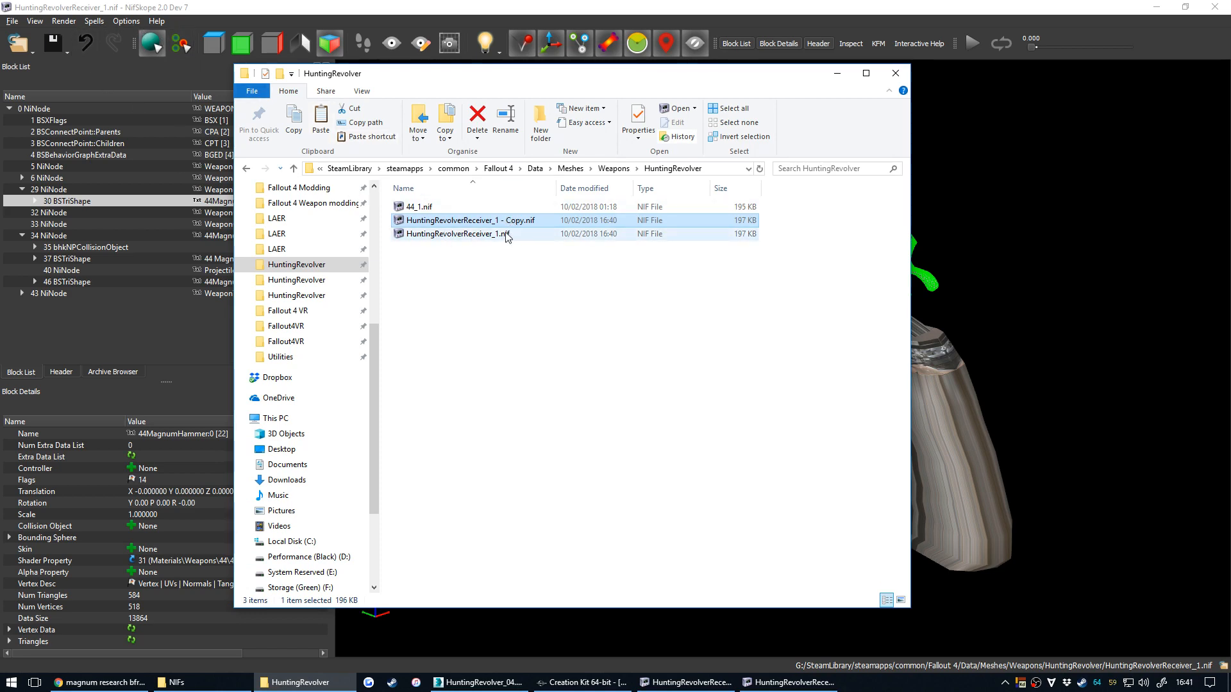
pyautogui.click(1017, 301)
pyautogui.moveTo(1017, 301); pyautogui.dragTo(715, 328)
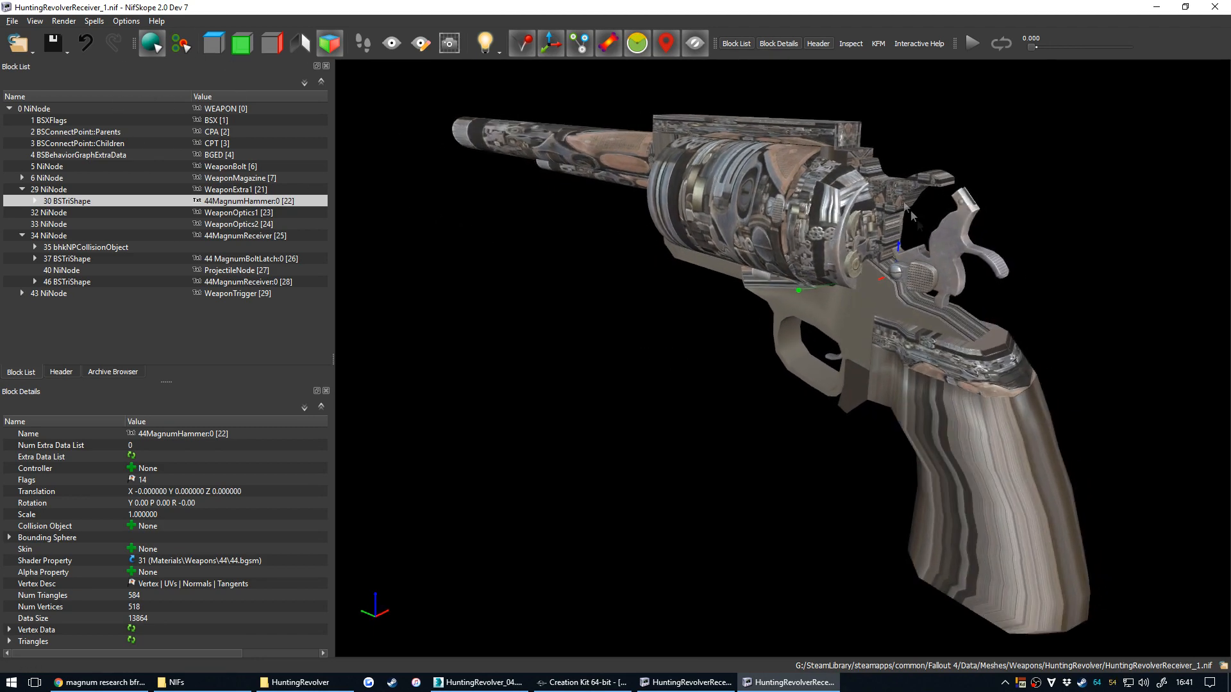
pyautogui.click(948, 235)
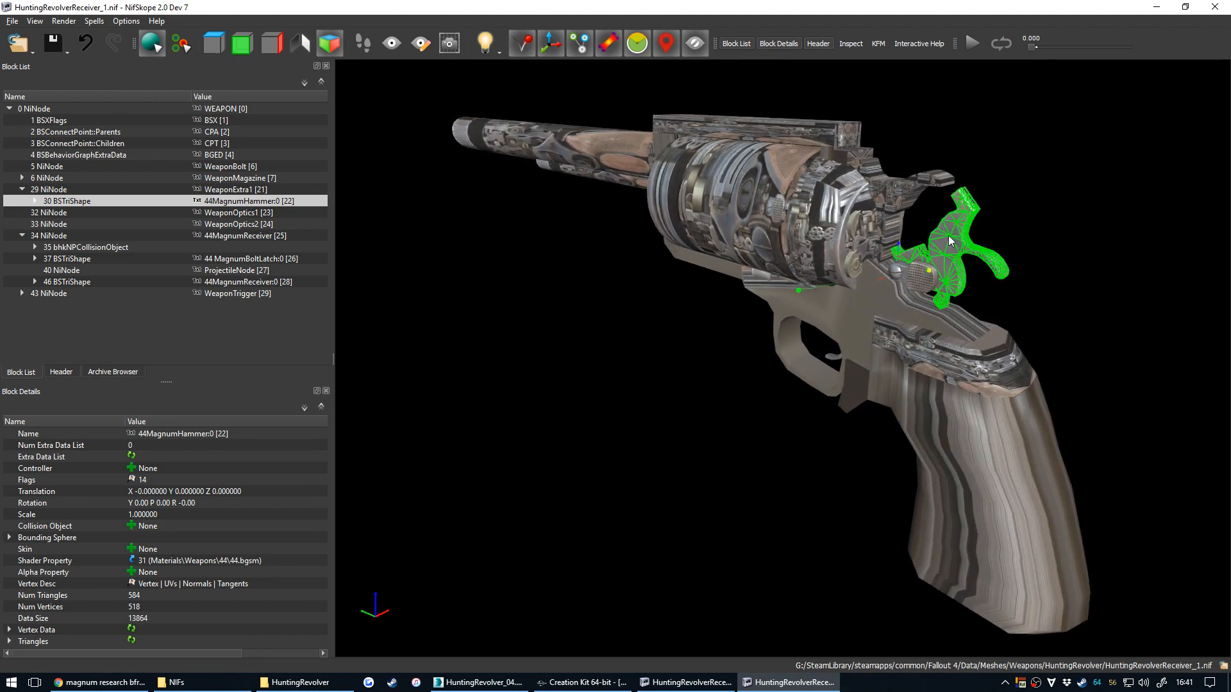
pyautogui.rightClick(54, 205)
pyautogui.moveTo(128, 196)
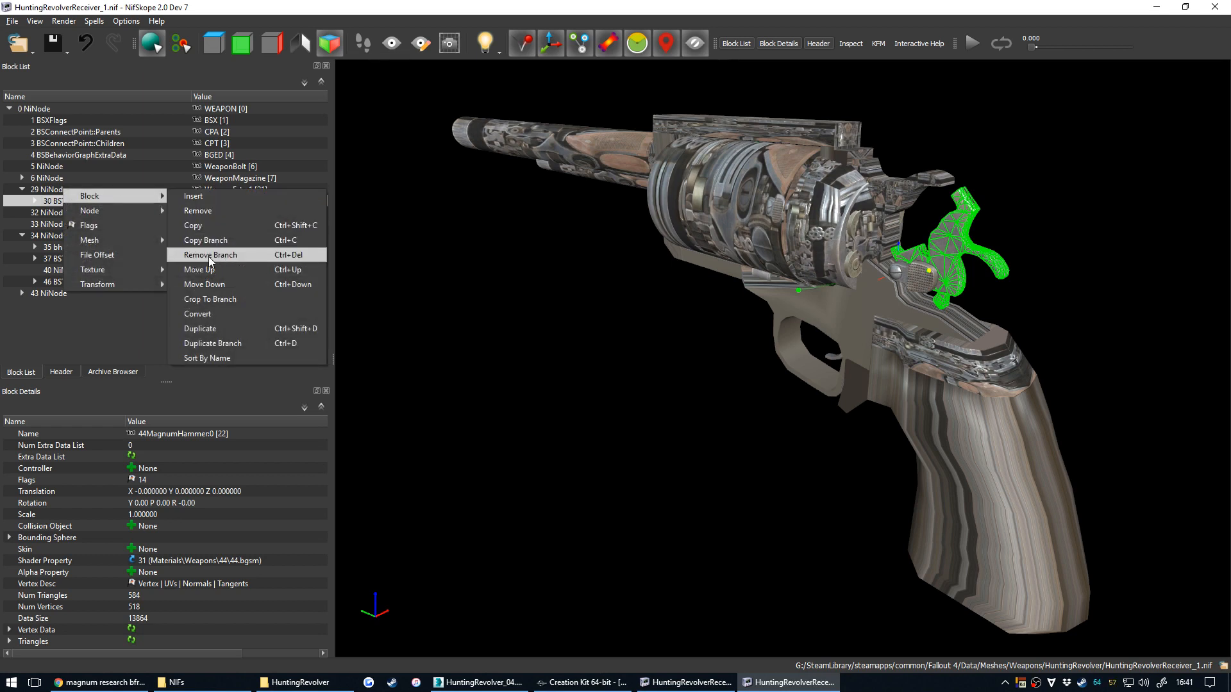
pyautogui.click(107, 320)
pyautogui.click(57, 236)
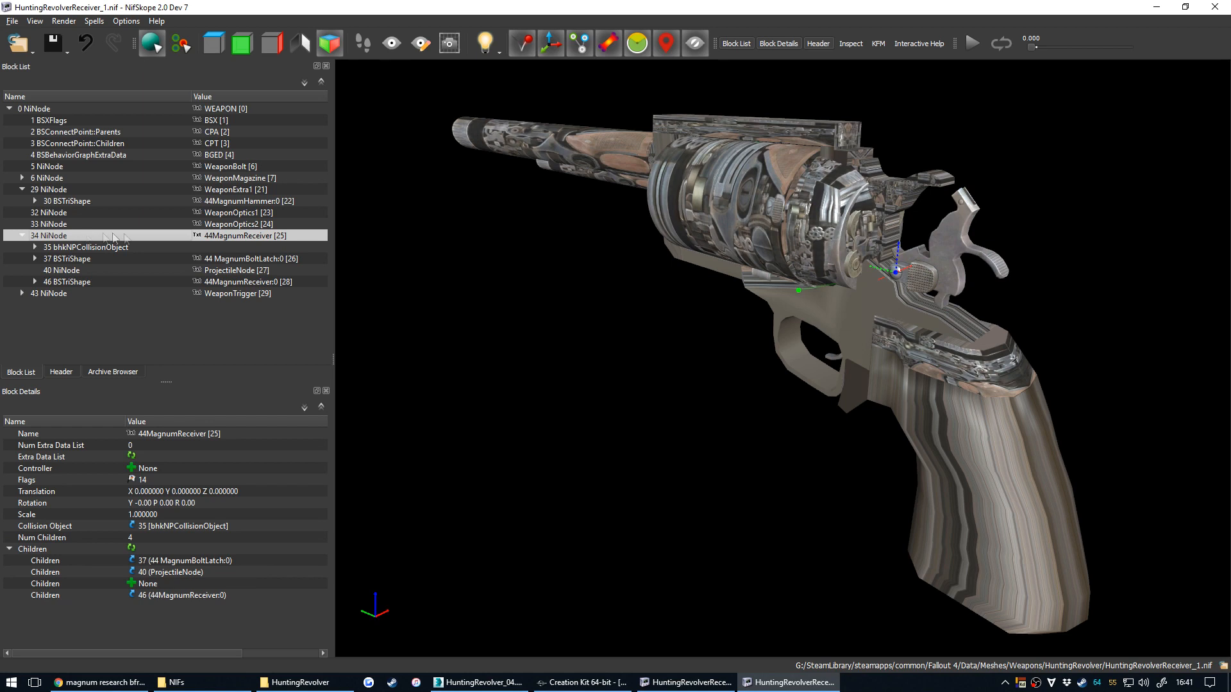
pyautogui.rightClick(224, 236)
pyautogui.moveTo(303, 233)
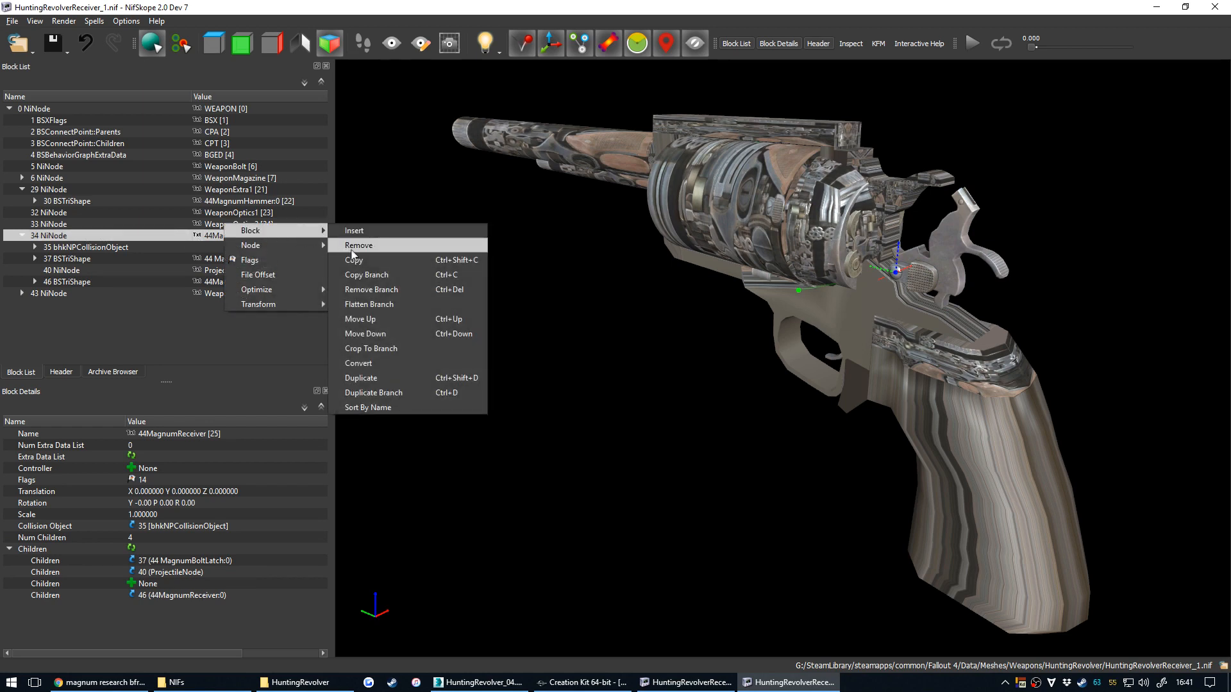
pyautogui.click(60, 241)
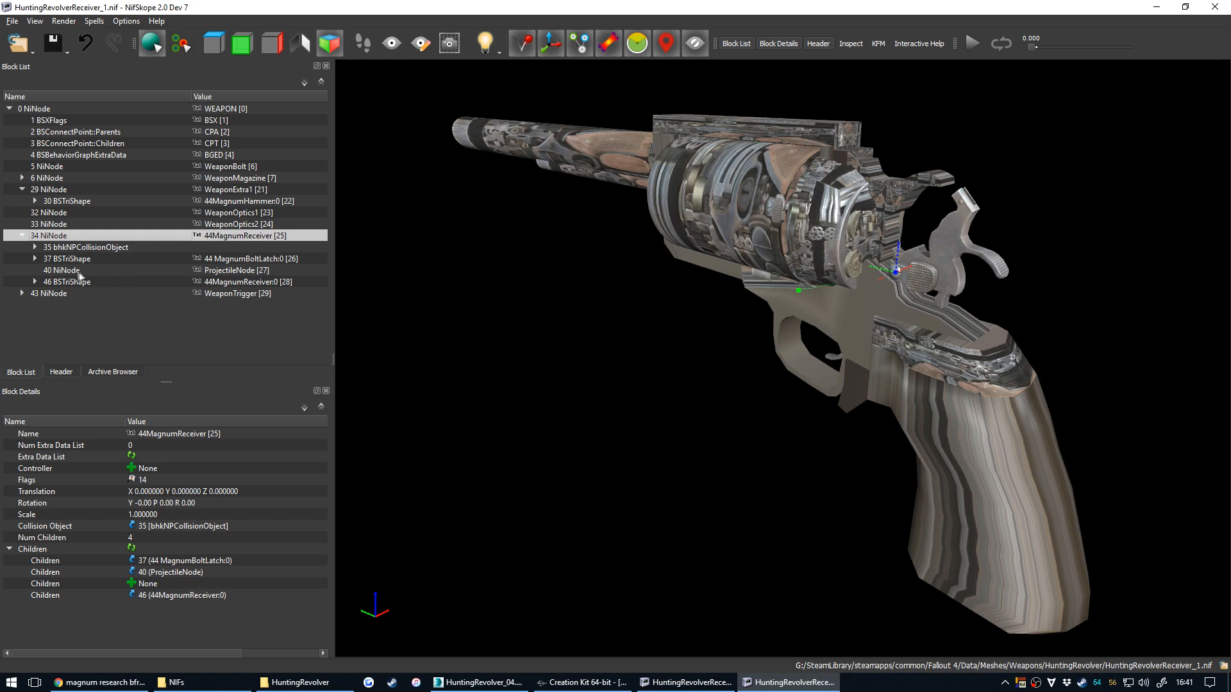
# Examine the lighting shader property and texture set nested under the imported 44MagnumReceiver:0 shape.
pyautogui.click(35, 283)
pyautogui.click(103, 293)
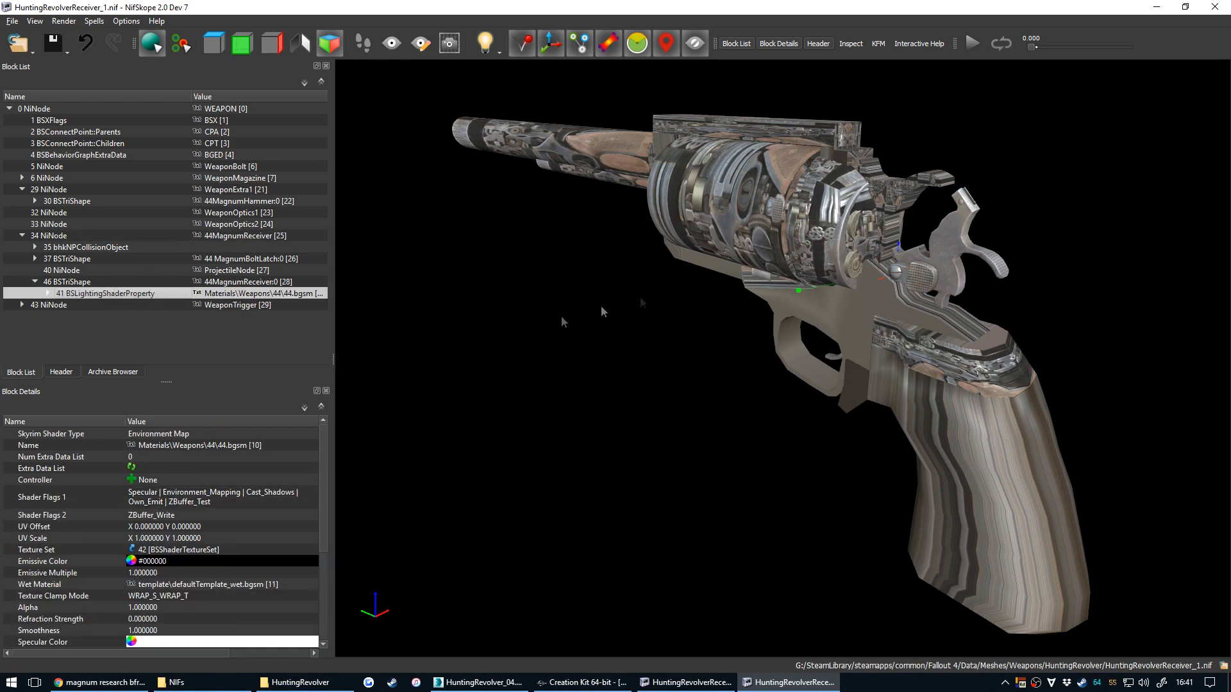
pyautogui.click(925, 403)
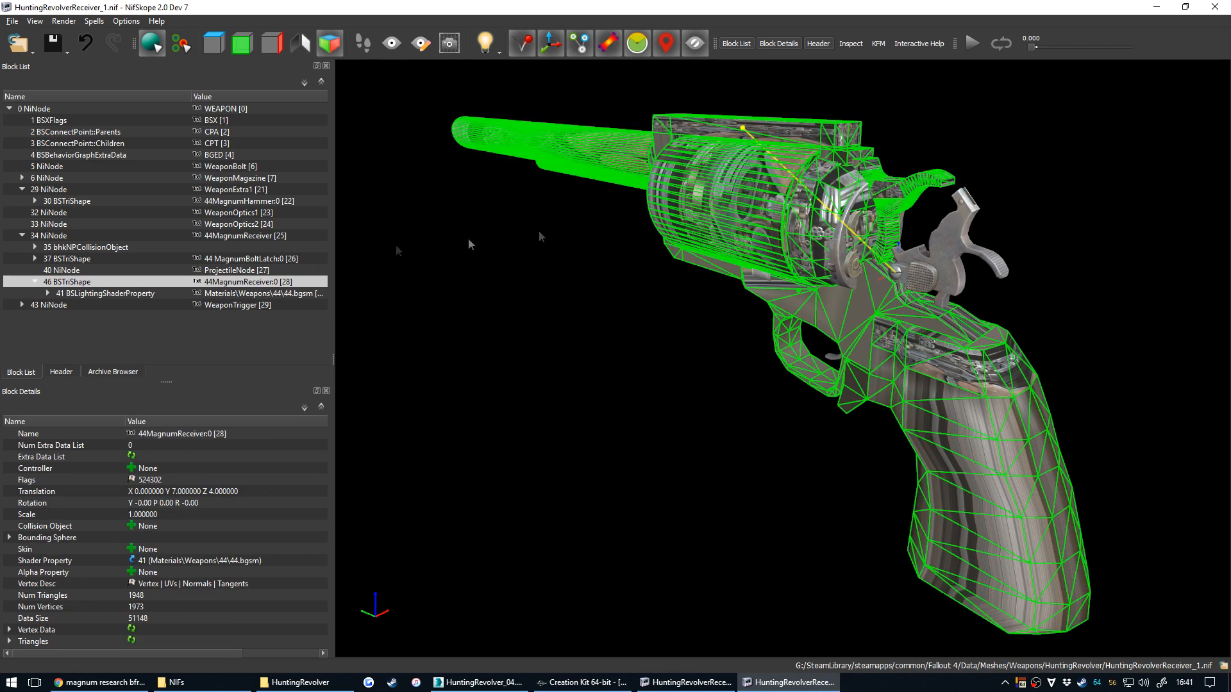
pyautogui.click(106, 294)
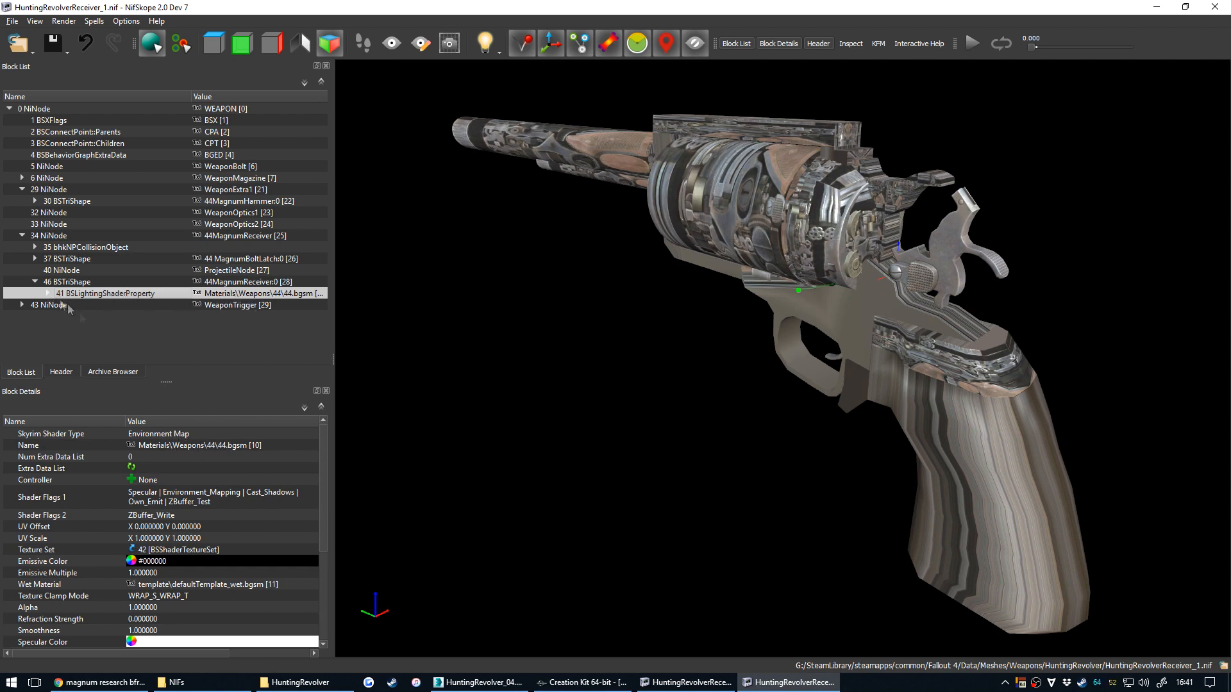
pyautogui.click(48, 294)
pyautogui.click(117, 305)
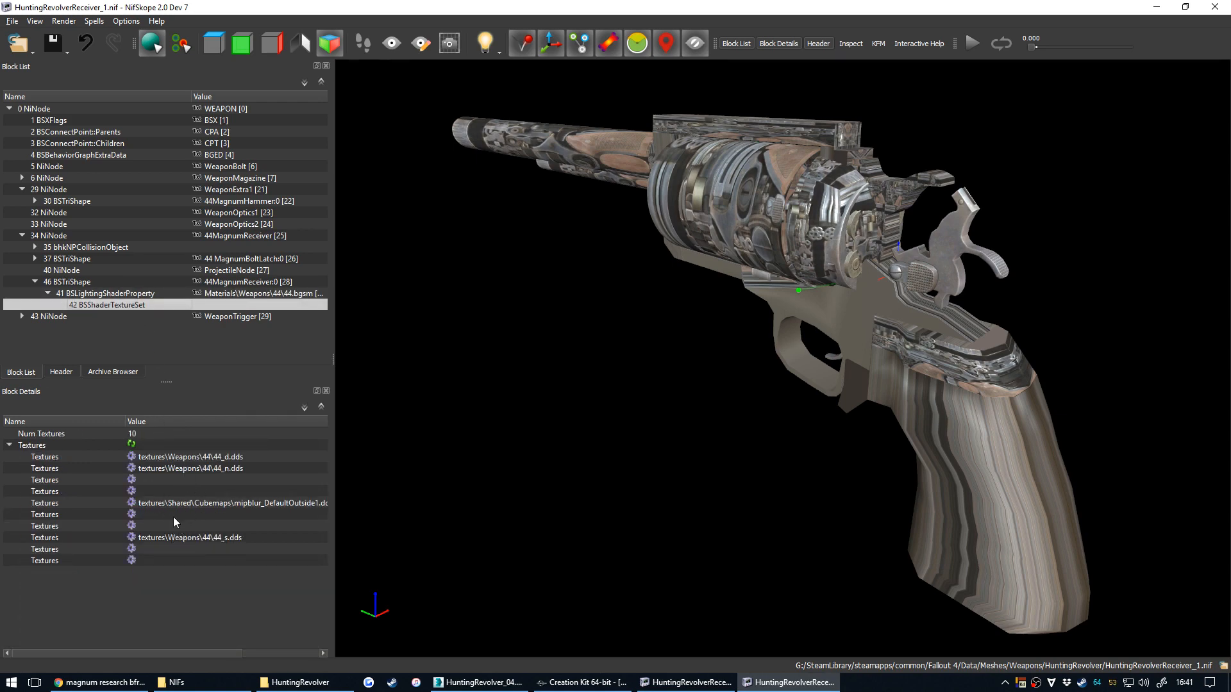
pyautogui.press('Up')
pyautogui.press('Up')
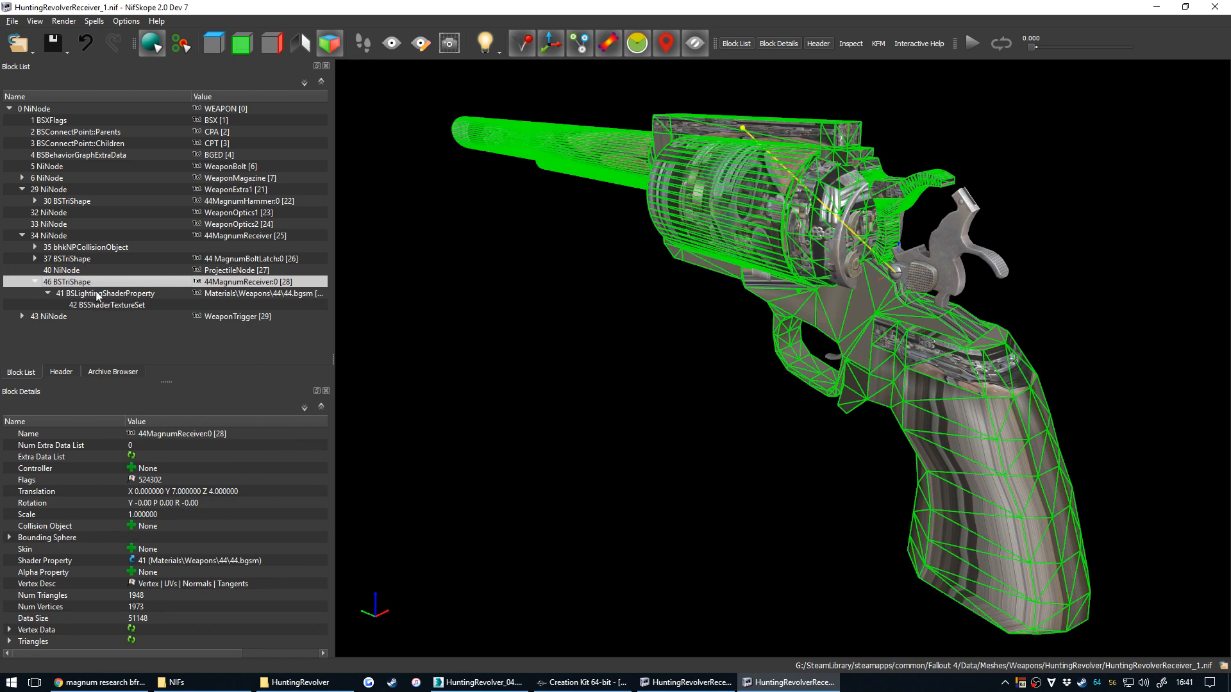
pyautogui.click(100, 296)
pyautogui.click(101, 306)
pyautogui.click(87, 283)
pyautogui.click(36, 283)
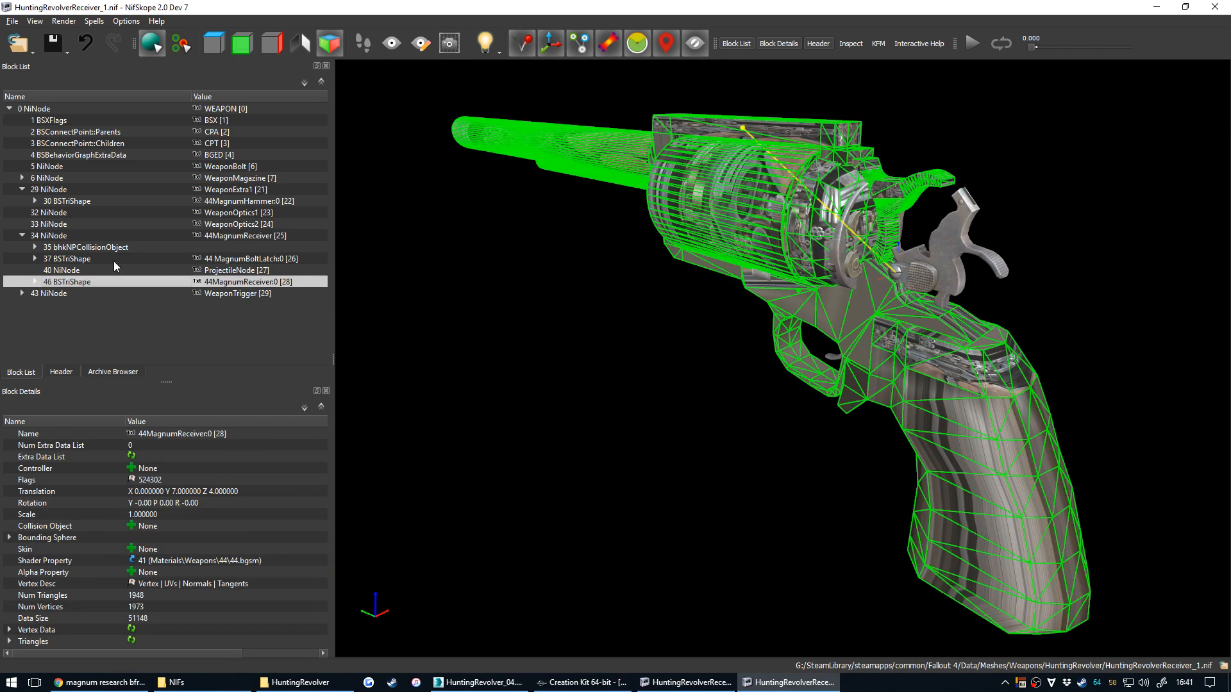
# Remove the branch of the 44MagnumHammer:0 shape from the WeaponExtra1 node.
pyautogui.click(951, 238)
pyautogui.rightClick(68, 198)
pyautogui.moveTo(103, 194)
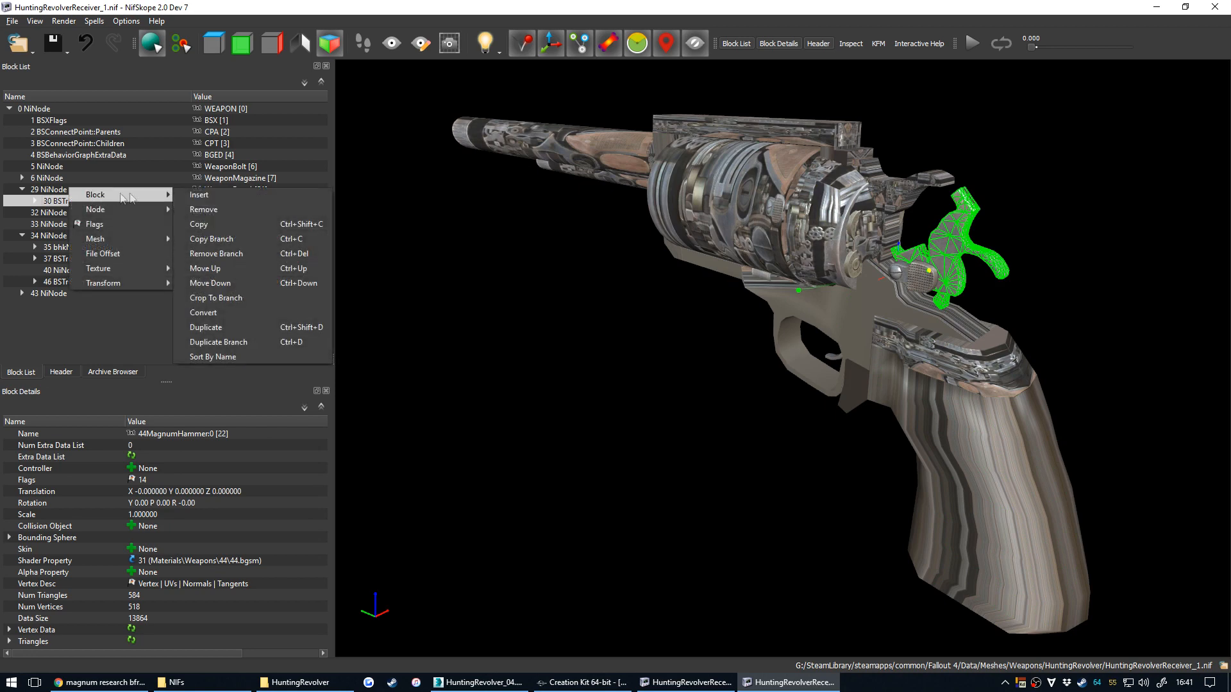
pyautogui.click(204, 252)
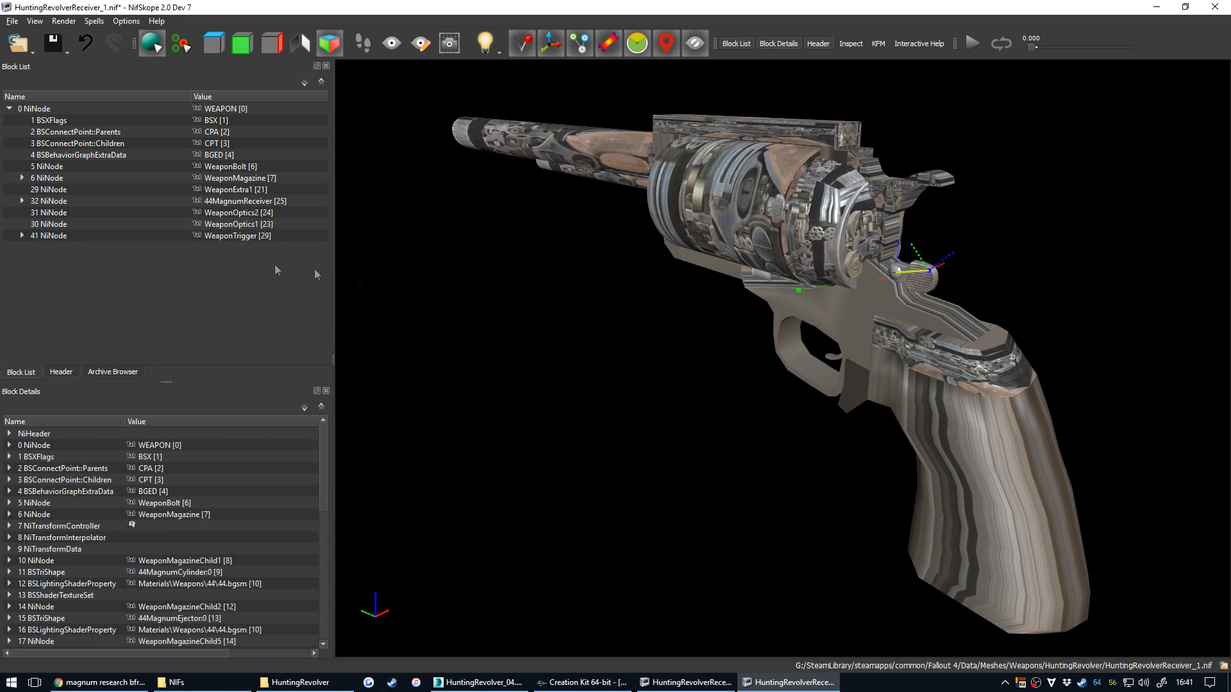
# Remove the branch of the 44MagnumTrigger:0 shape from the WeaponTrigger node.
pyautogui.press('F7')
pyautogui.scroll(3, 748, 345)
pyautogui.click(872, 322)
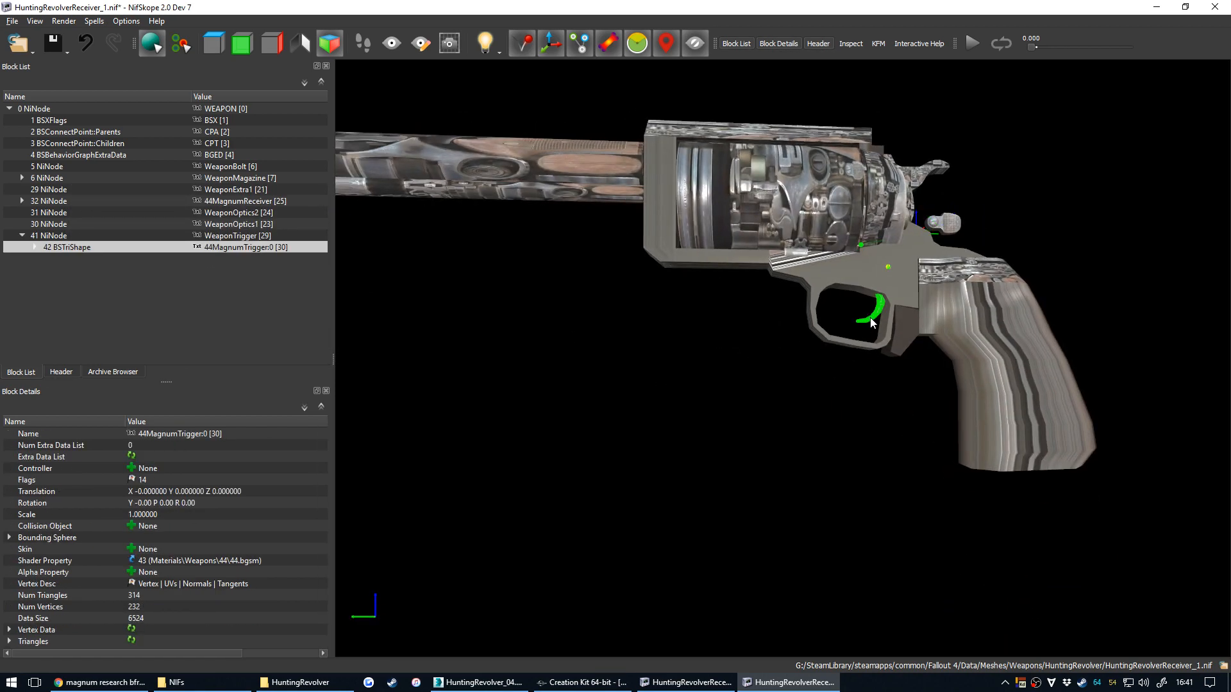
pyautogui.rightClick(86, 250)
pyautogui.moveTo(109, 243)
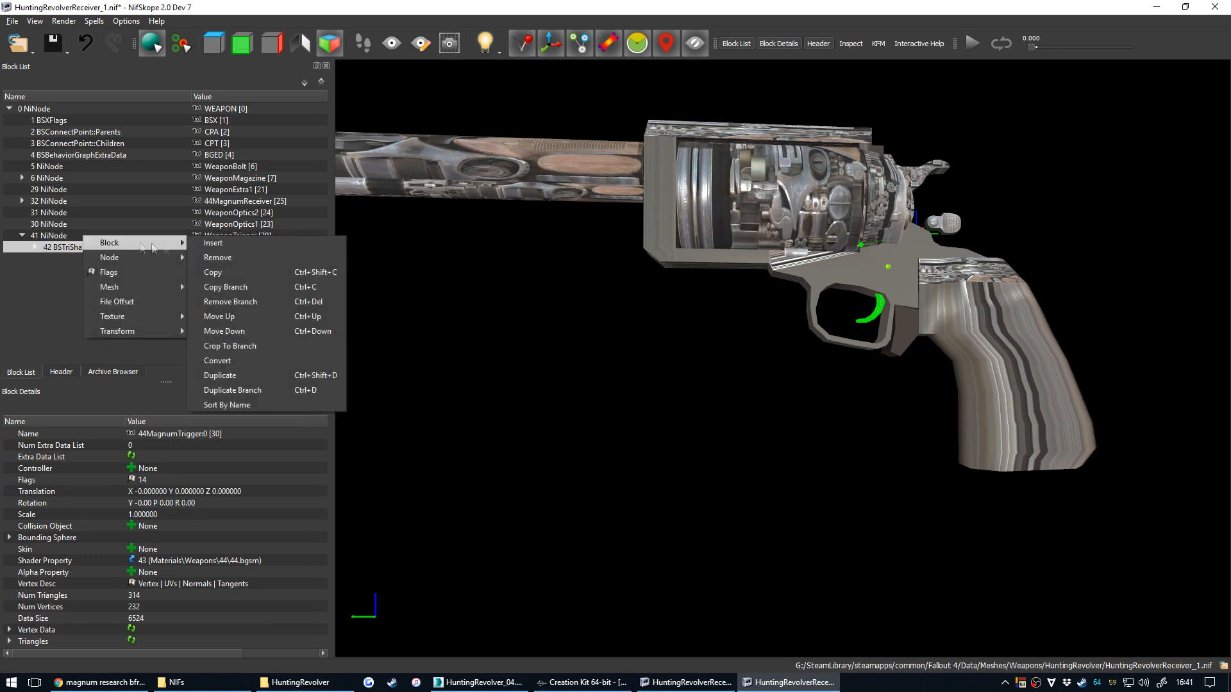
pyautogui.click(232, 305)
# Remove the branch of the 44 MagnumBoltLatch:0 shape from the 44MagnumReceiver node.
pyautogui.moveTo(630, 320); pyautogui.dragTo(577, 356)
pyautogui.click(940, 275)
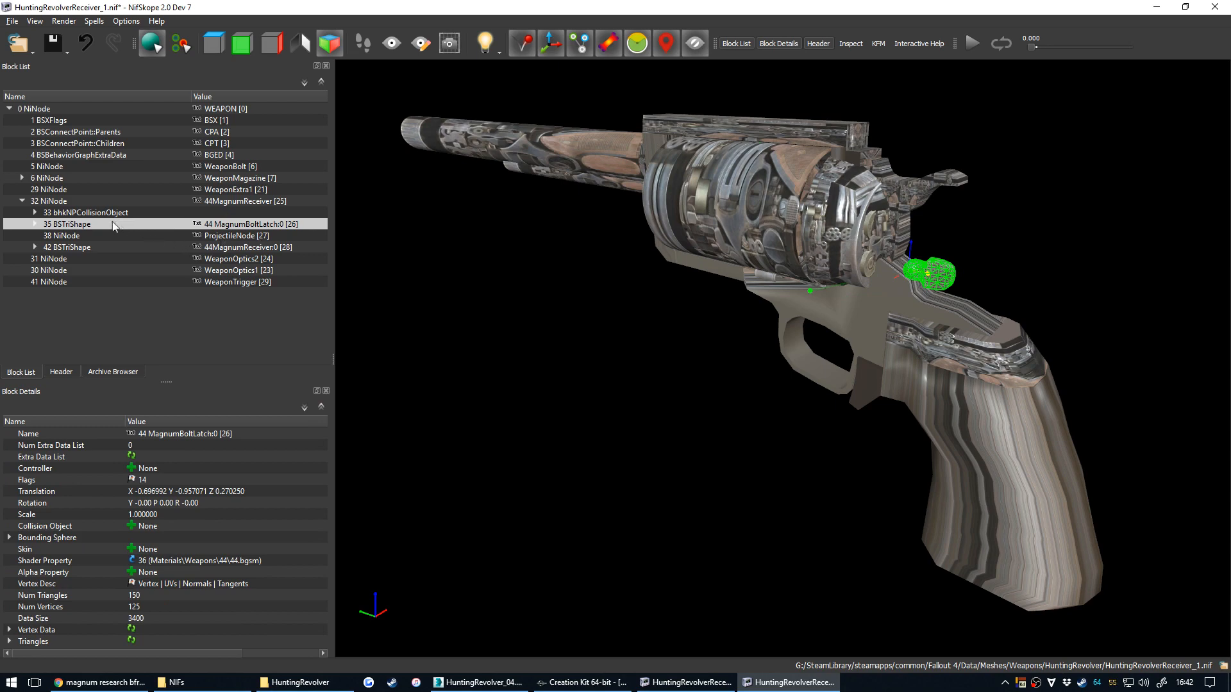
pyautogui.rightClick(71, 224)
pyautogui.moveTo(117, 222)
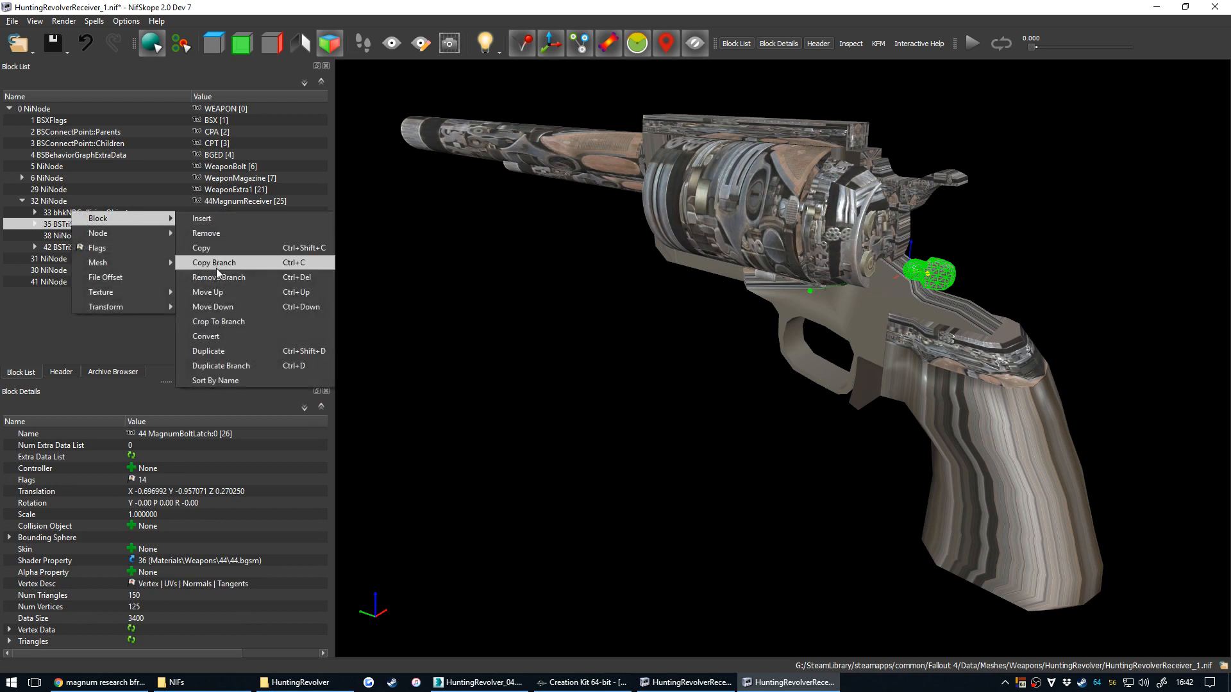
pyautogui.click(217, 280)
# Remove the branch of the 44MagnumCylinder:0 shape from the WeaponMagazineChild1 node.
pyautogui.moveTo(633, 325); pyautogui.dragTo(600, 317)
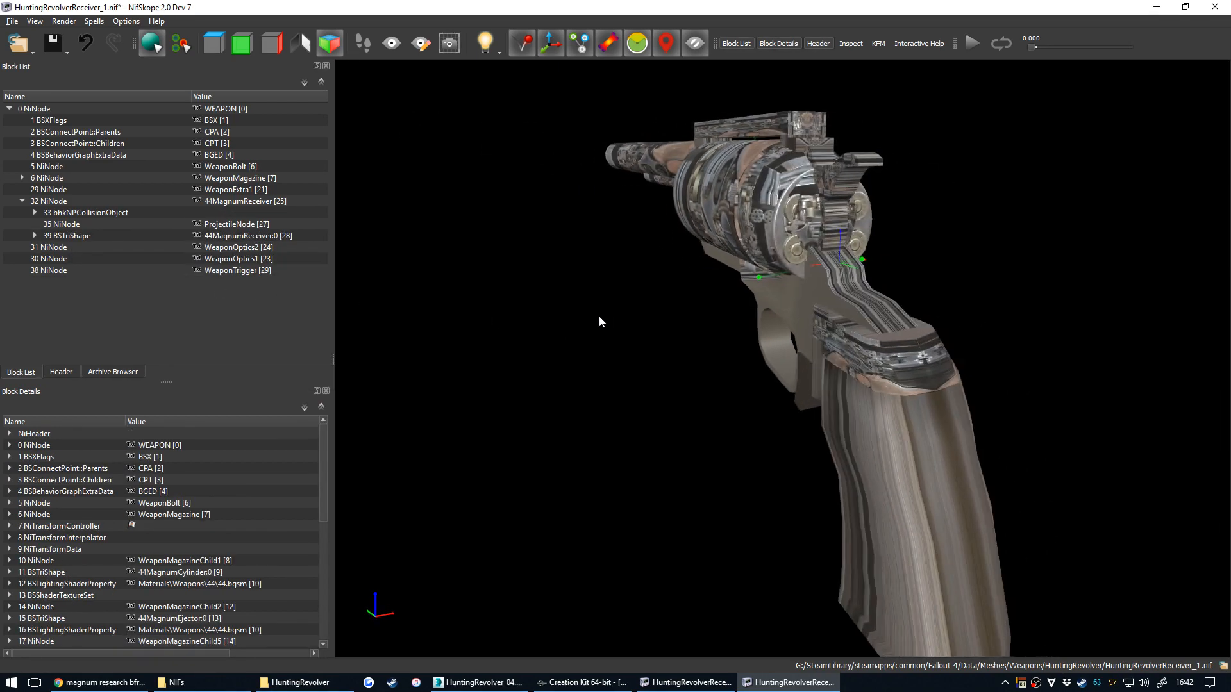
pyautogui.click(775, 235)
pyautogui.moveTo(639, 289); pyautogui.dragTo(631, 314)
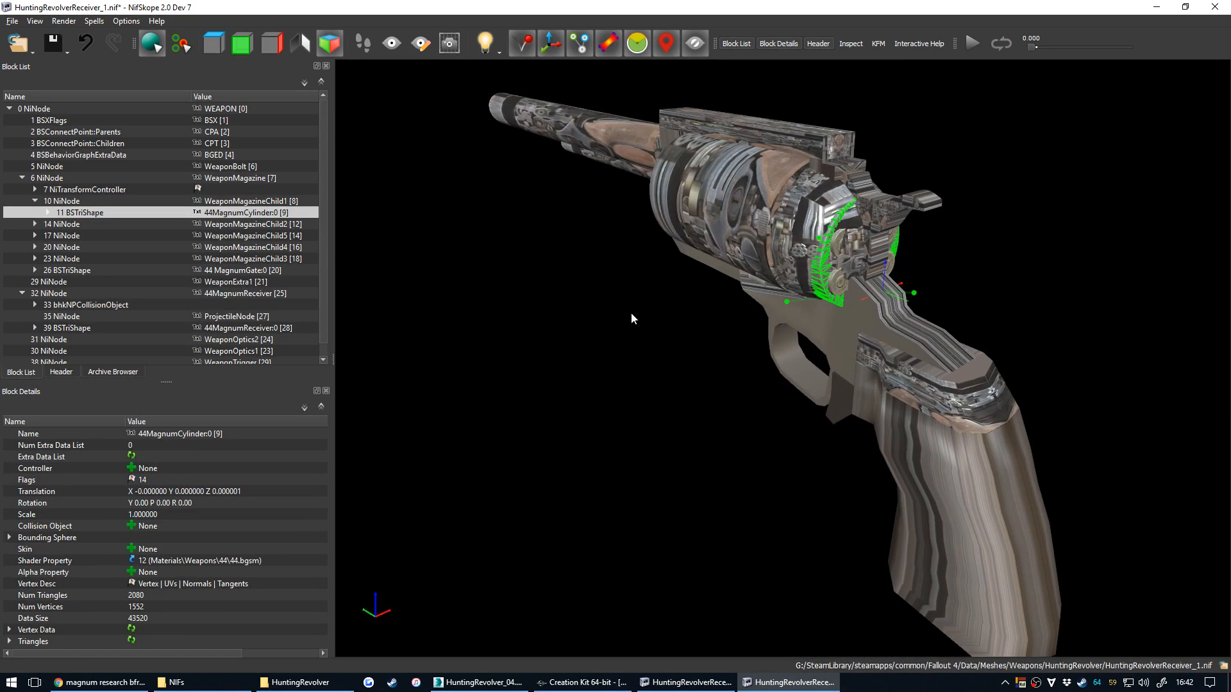
pyautogui.rightClick(96, 213)
pyautogui.moveTo(166, 209)
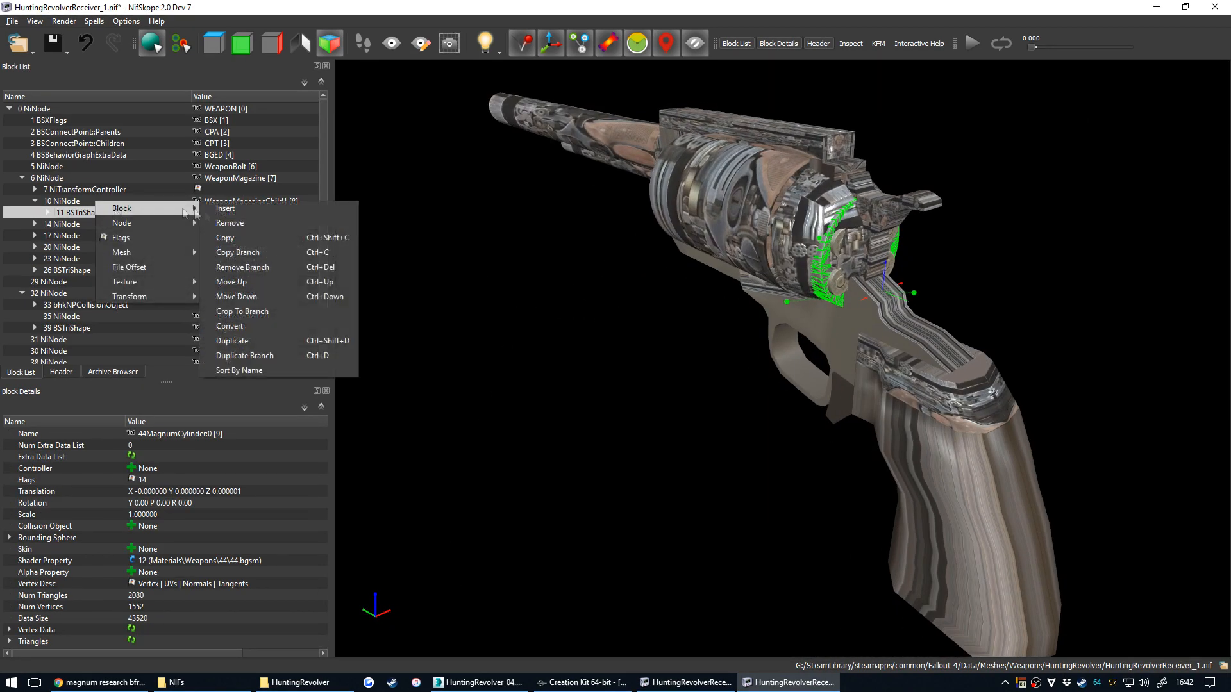
pyautogui.click(241, 267)
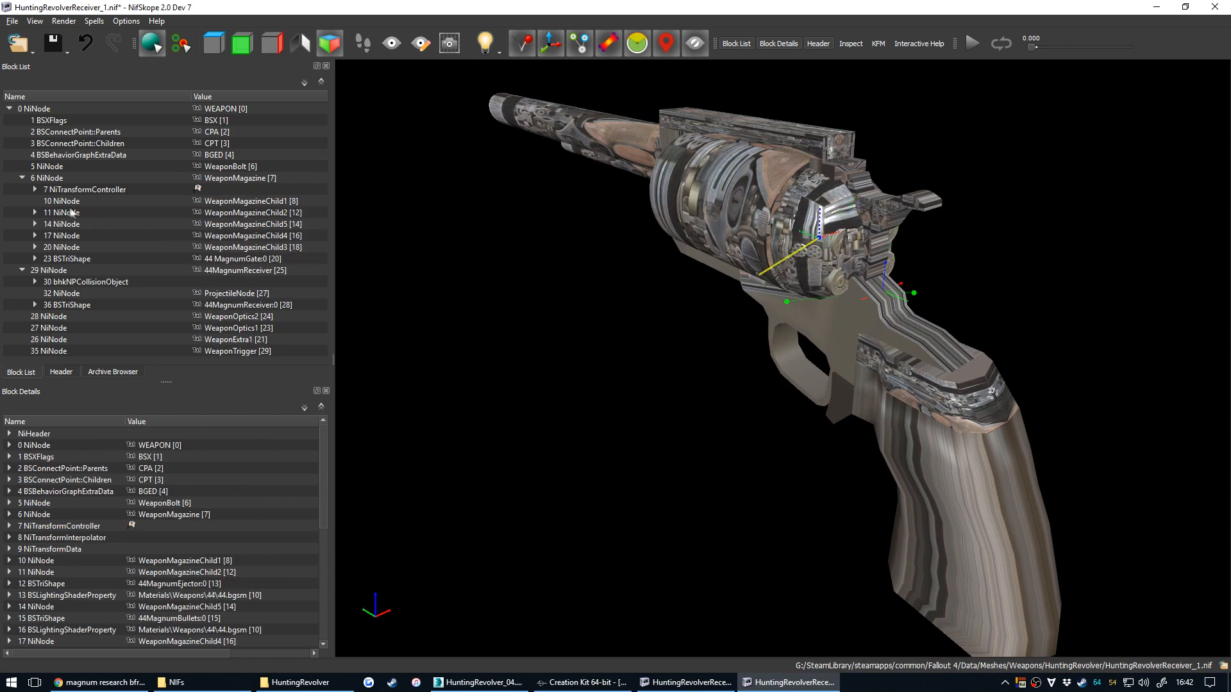
# Remove the branch of the 44MagnumBullets:0 shape from the WeaponMagazineChild5 node.
pyautogui.click(35, 213)
pyautogui.click(89, 225)
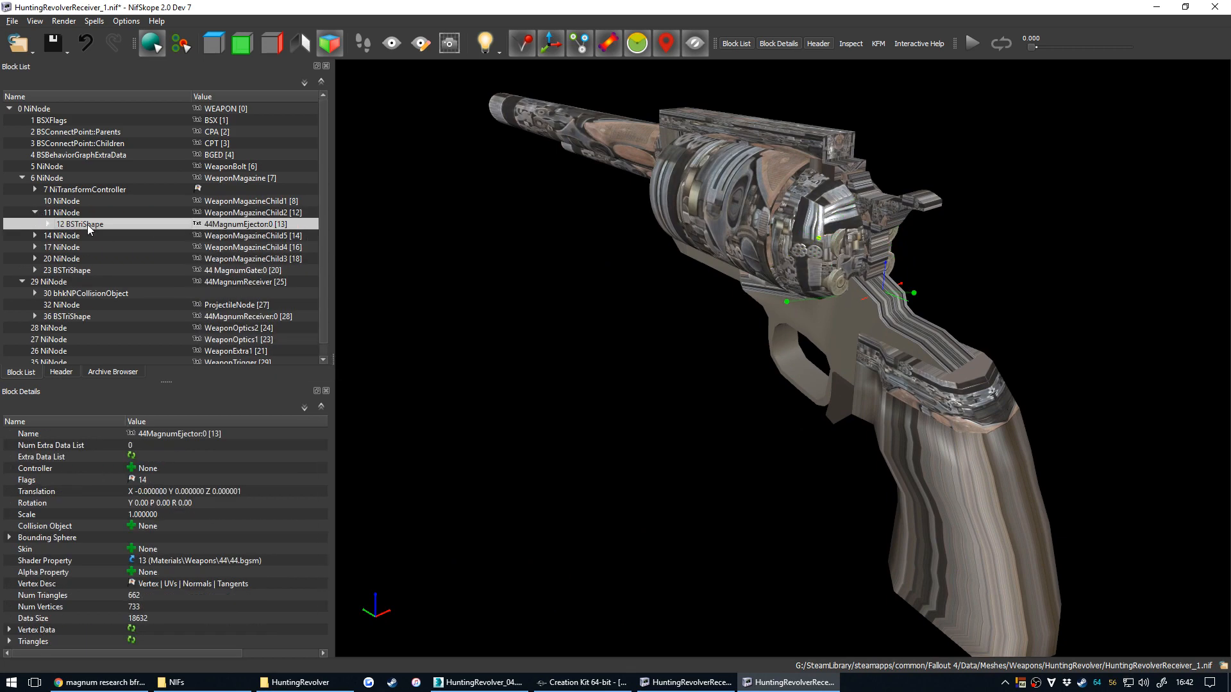
pyautogui.click(35, 236)
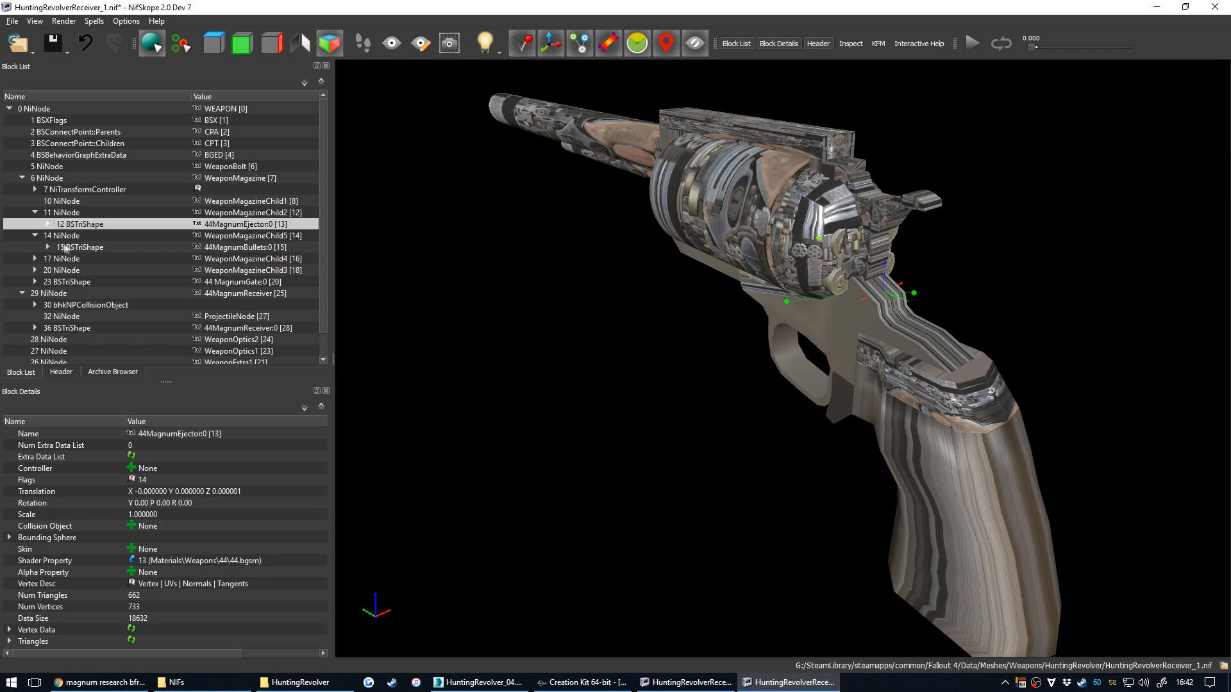
pyautogui.click(72, 248)
pyautogui.rightClick(71, 249)
pyautogui.moveTo(128, 241)
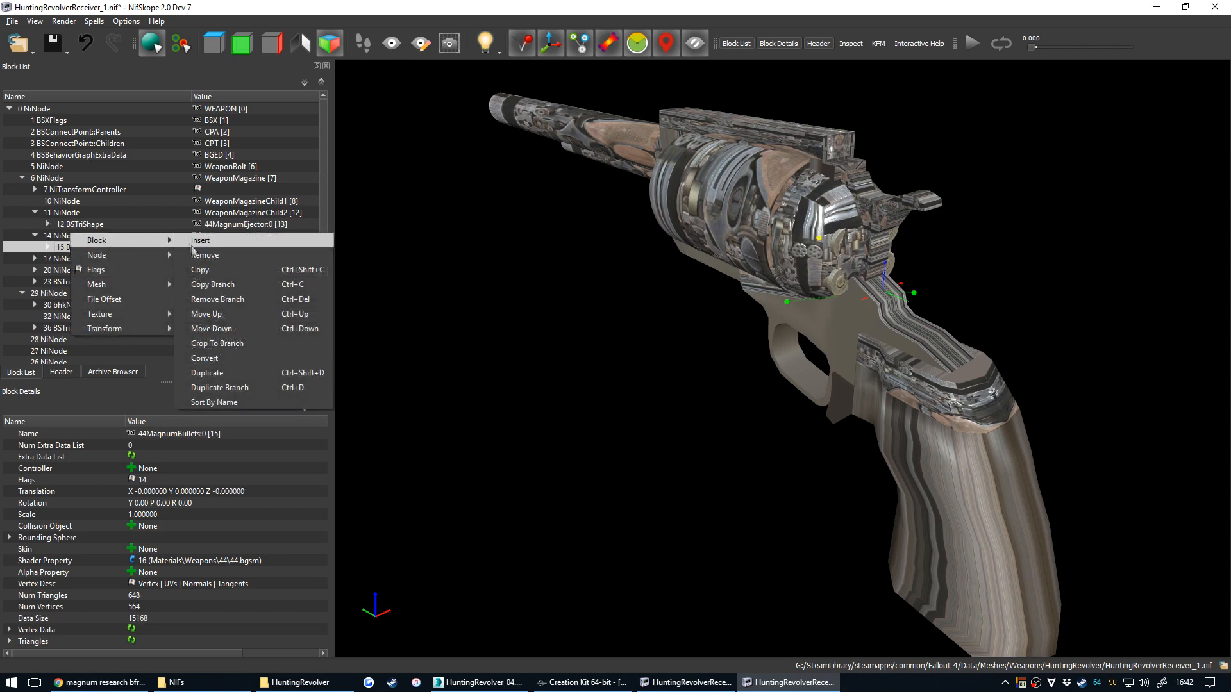
pyautogui.click(212, 299)
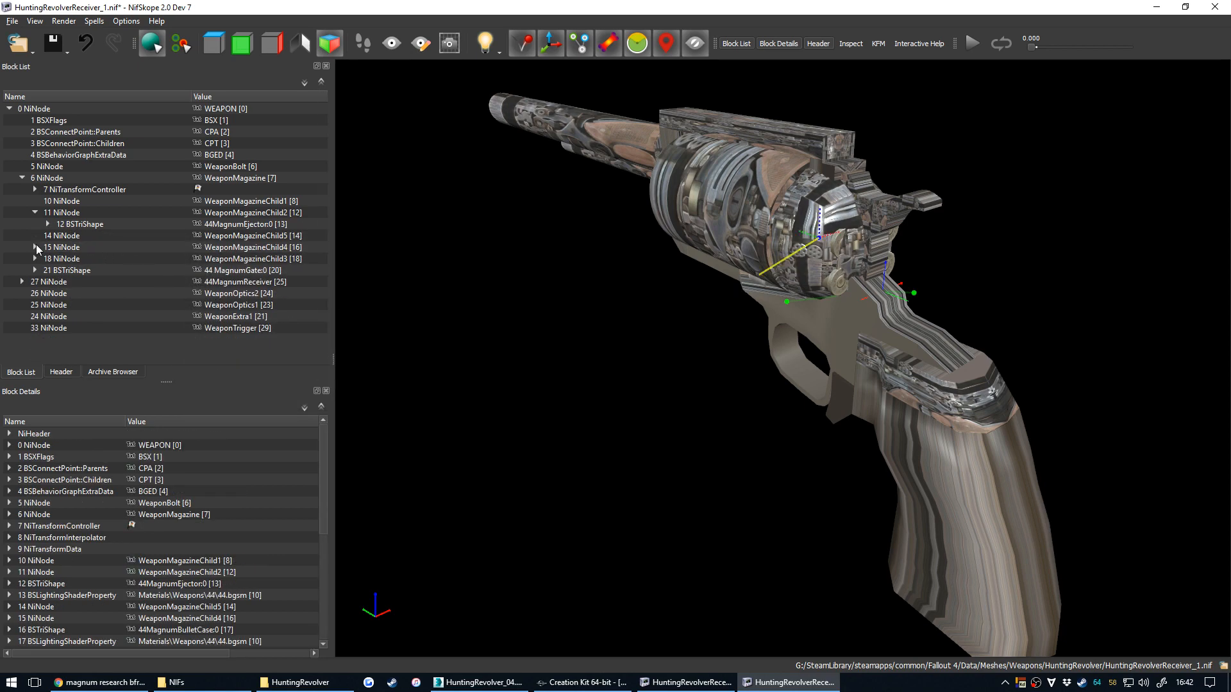
# Remove the branch of the 44MagnumBulletCase:0 shape from the WeaponMagazineChild4 node.
pyautogui.click(66, 248)
pyautogui.click(67, 235)
pyautogui.click(71, 213)
pyautogui.click(74, 201)
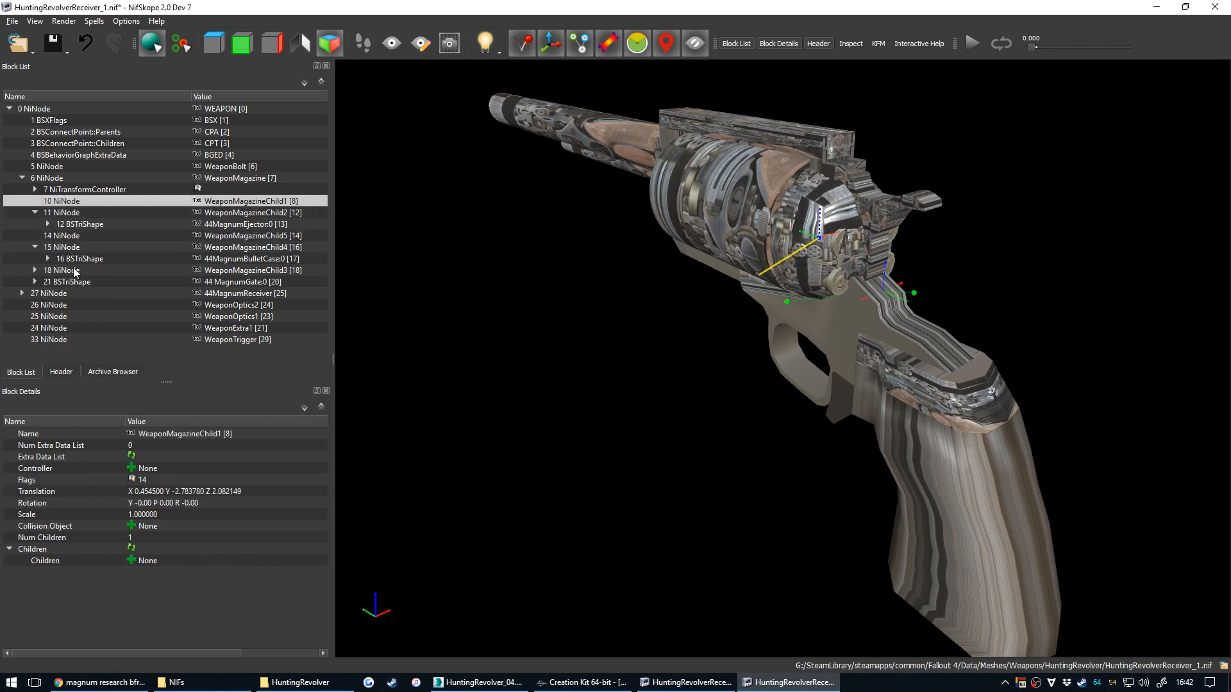
pyautogui.click(76, 258)
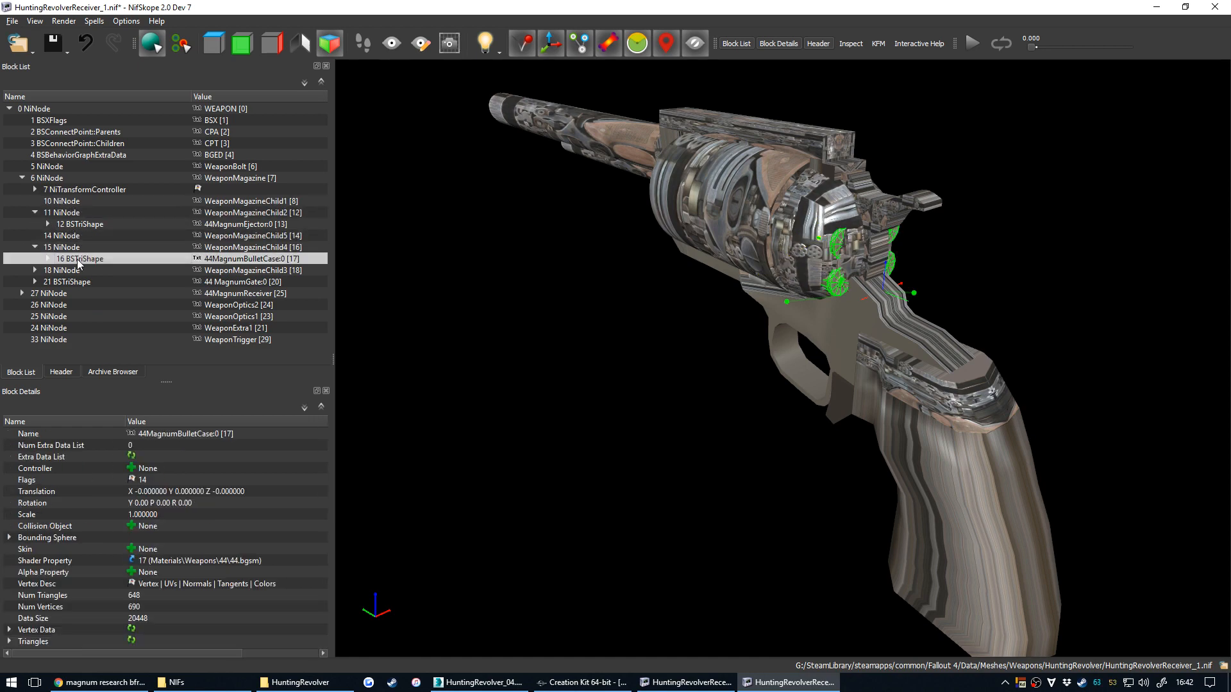
pyautogui.rightClick(79, 262)
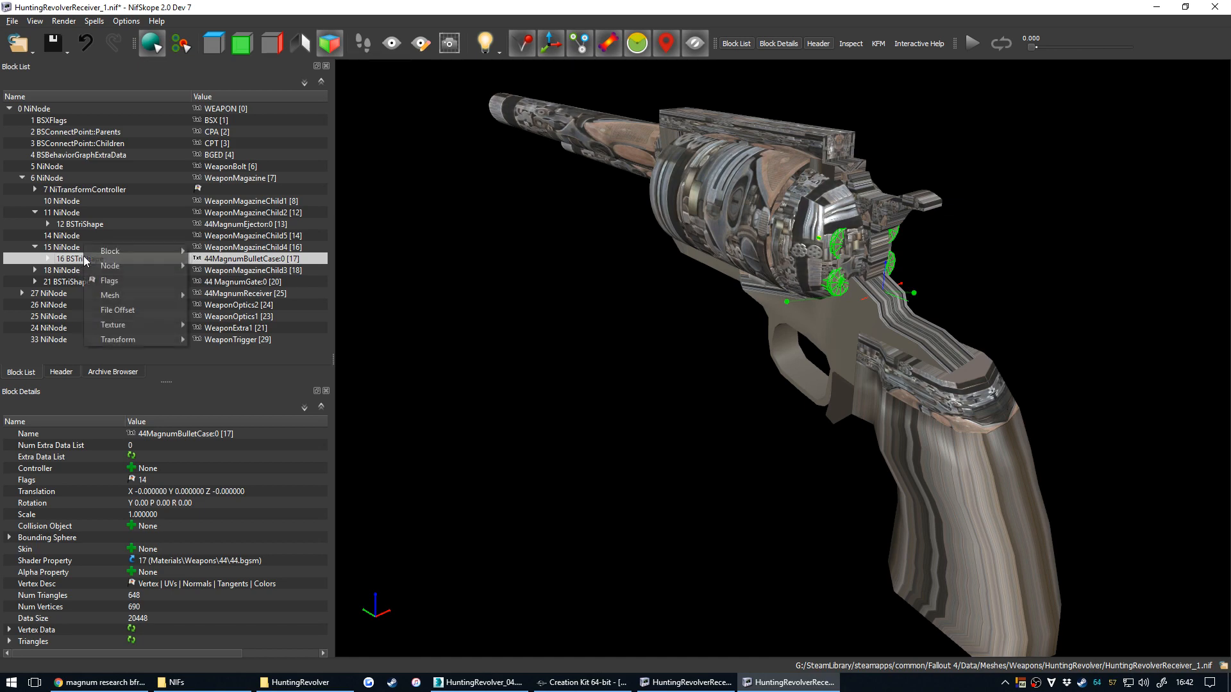
pyautogui.moveTo(161, 255)
pyautogui.click(248, 310)
# Remove the branch of the 44MagnumMoonClip:0 shape from the WeaponMagazineChild3 node.
pyautogui.click(35, 259)
pyautogui.click(76, 272)
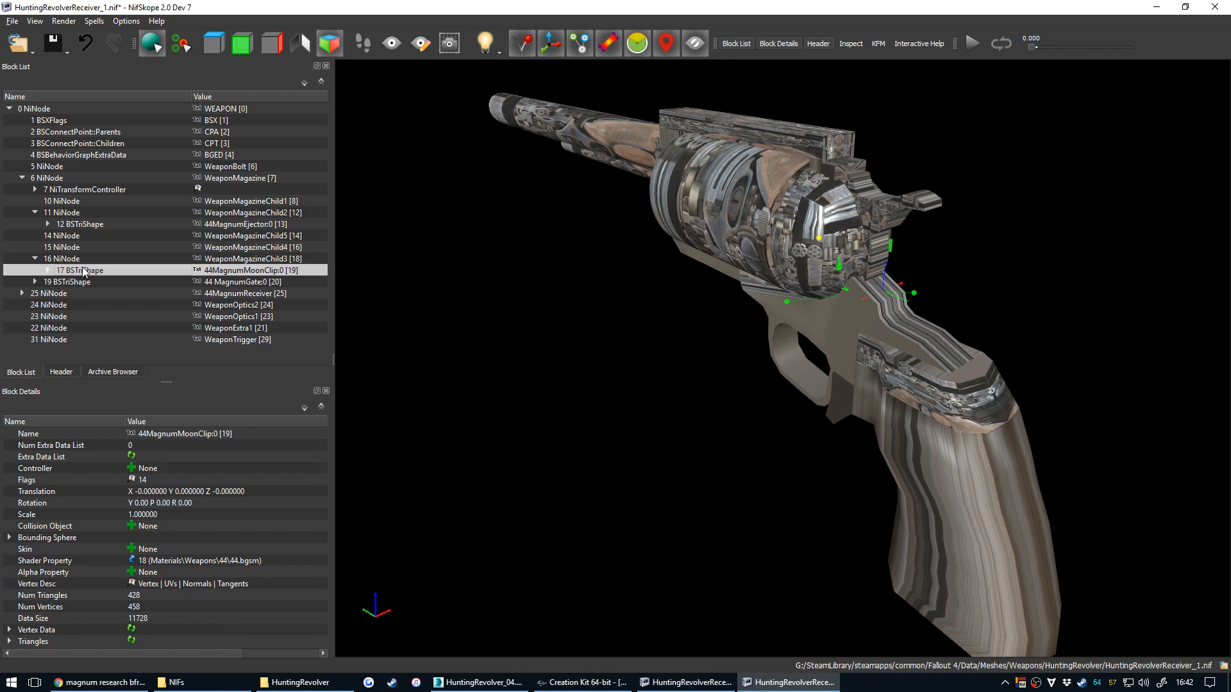
pyautogui.rightClick(83, 272)
pyautogui.moveTo(162, 256)
pyautogui.click(228, 324)
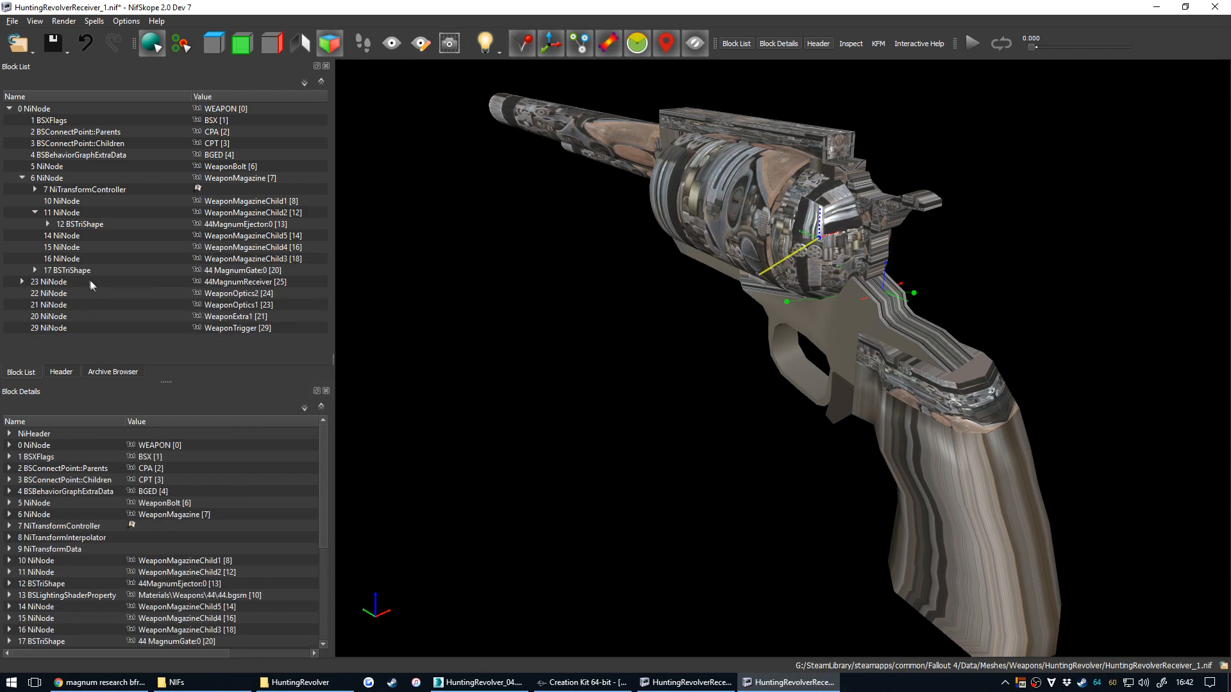
# Examine the 44 MagnumGate:0 shape and its lighting shader property under the WeaponMagazine node.
pyautogui.doubleClick(73, 270)
pyautogui.click(93, 283)
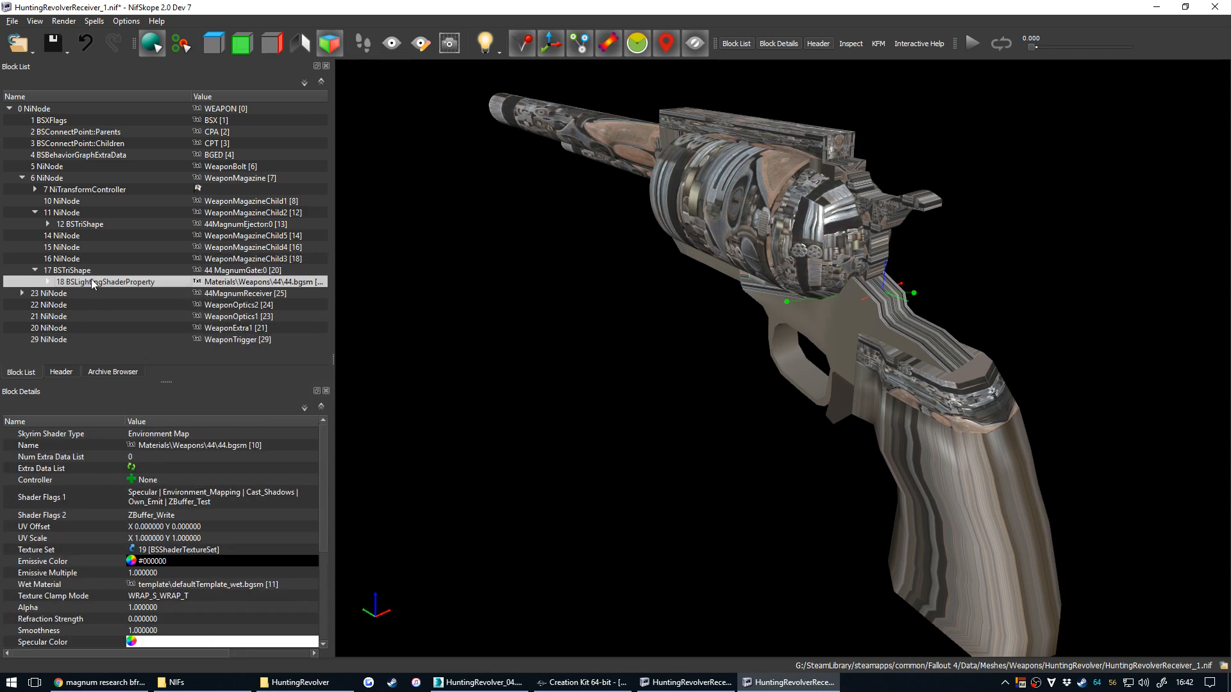
pyautogui.click(81, 271)
pyautogui.click(35, 271)
pyautogui.click(35, 213)
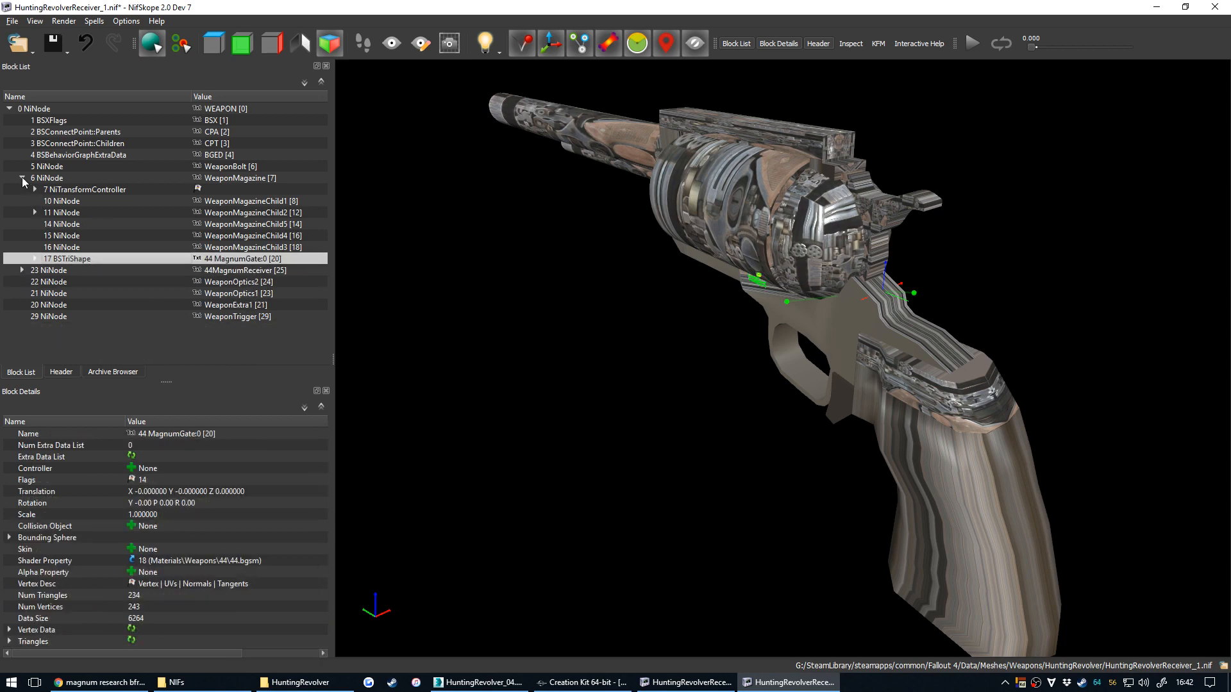
# Collapse the WeaponMagazine node and save HuntingRevolverReceiver_1.nif.
pyautogui.click(23, 179)
pyautogui.click(67, 53)
pyautogui.click(62, 64)
pyautogui.moveTo(619, 491); pyautogui.dragTo(616, 430)
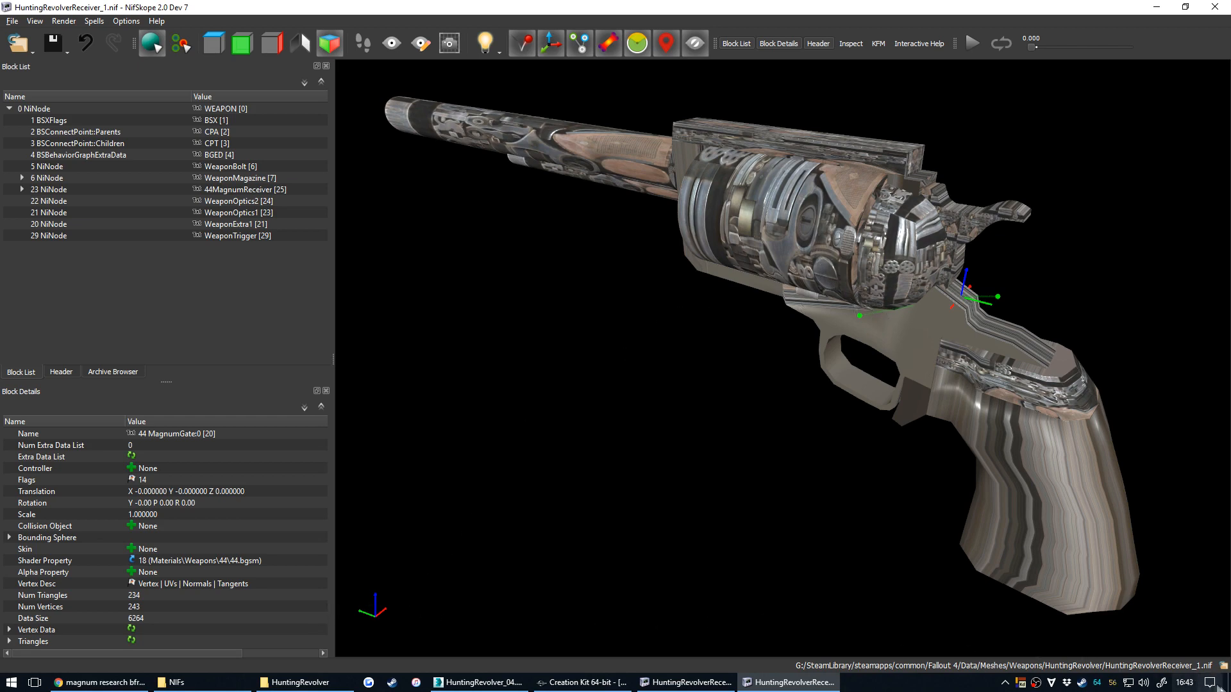
# Switch to Photoshop and create a new transparent RGB document of 1024 × 1024 pixels.
pyautogui.click(1228, 682)
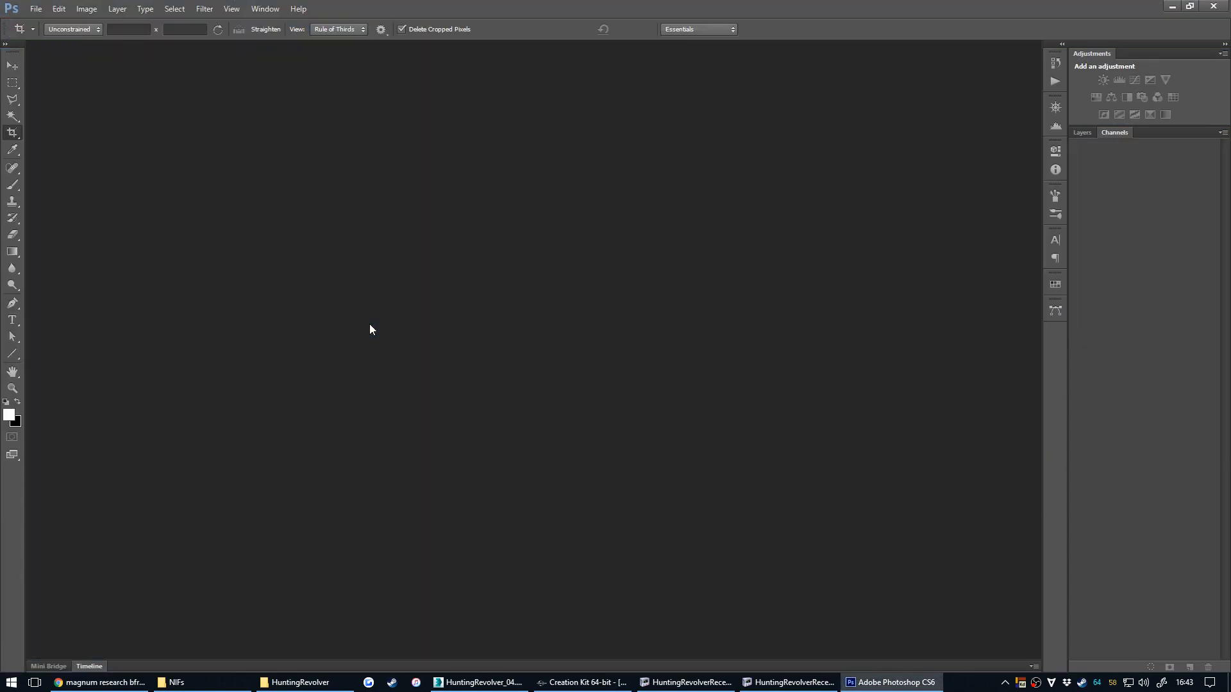
pyautogui.click(36, 9)
pyautogui.click(31, 21)
pyautogui.doubleClick(703, 411)
pyautogui.write('1024')
pyautogui.doubleClick(713, 429)
pyautogui.write('1024')
pyautogui.click(847, 355)
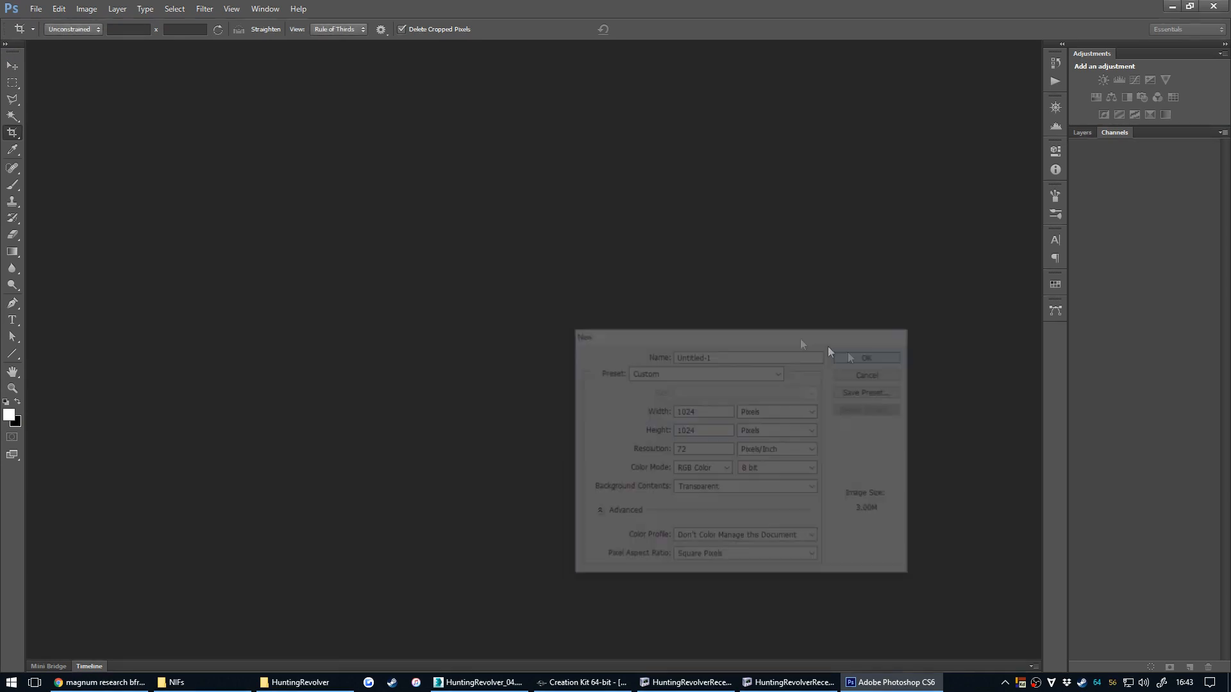
# Set the foreground colour to grey 828282 and fill Layer 1 with it.
pyautogui.press('v')
pyautogui.click(1082, 134)
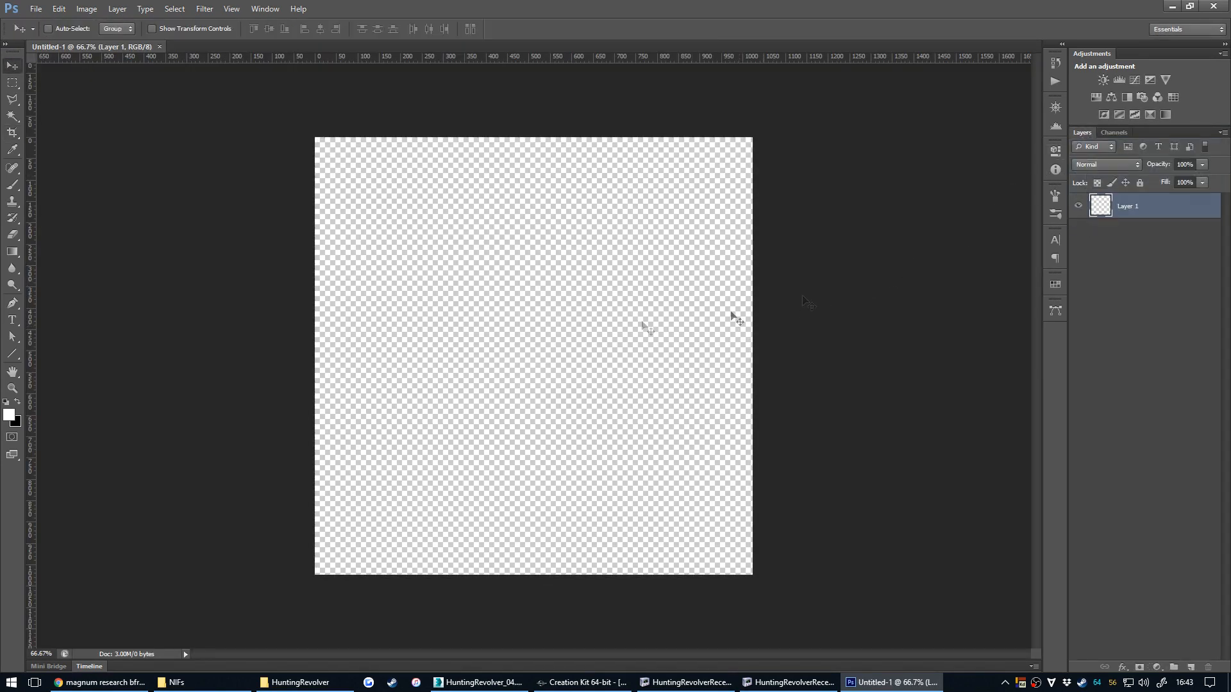
pyautogui.click(10, 415)
pyautogui.moveTo(1128, 110); pyautogui.dragTo(455, 238)
pyautogui.moveTo(412, 369); pyautogui.dragTo(322, 342)
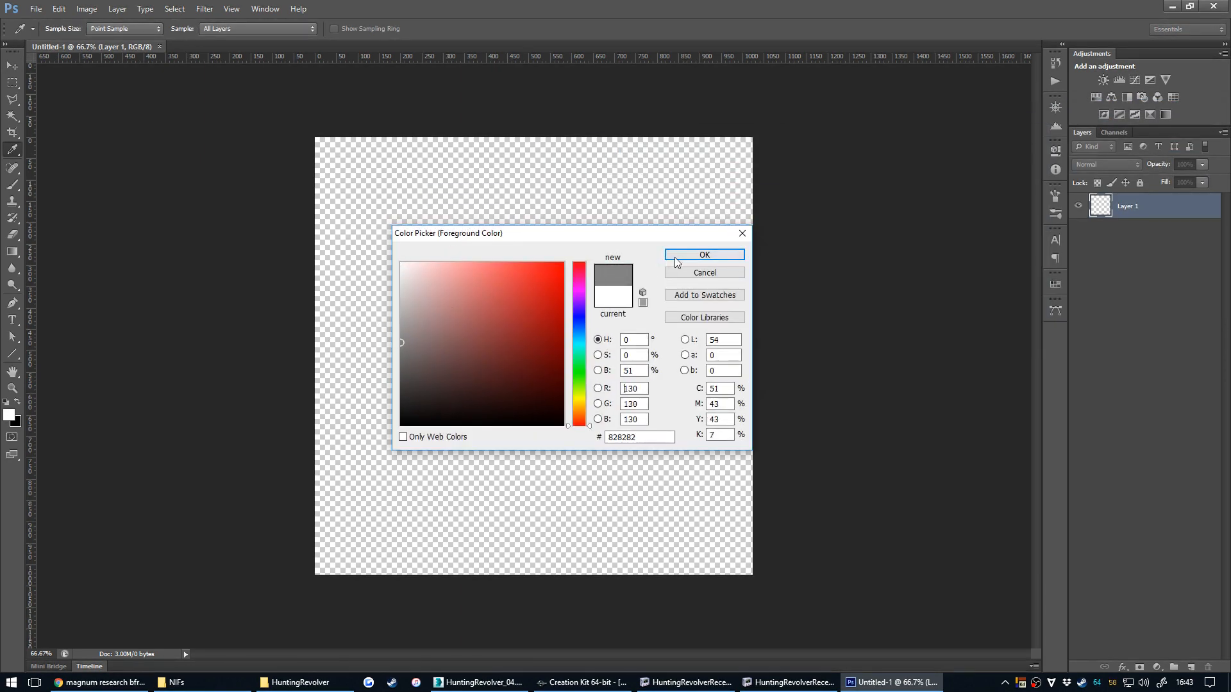
pyautogui.click(704, 254)
pyautogui.hotkey('alt', 'BackSpace')
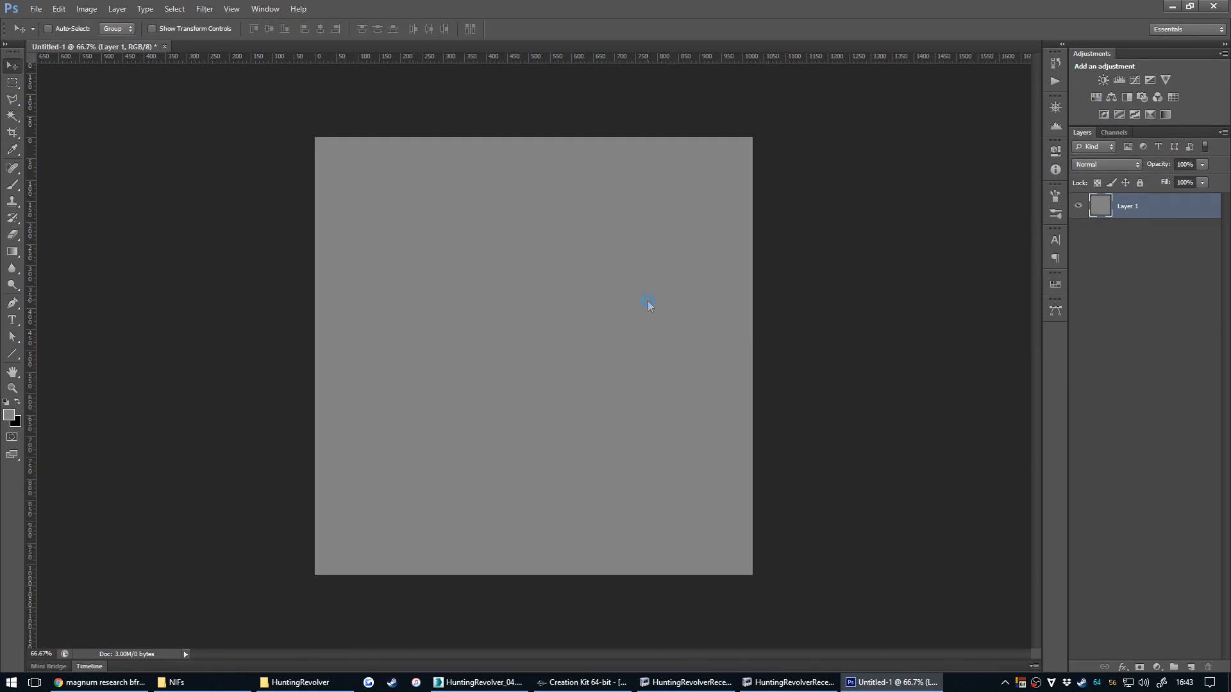
# Start saving the image and choose Intel Texture Works (DDS) as the file format.
pyautogui.hotkey('ctrl', 's')
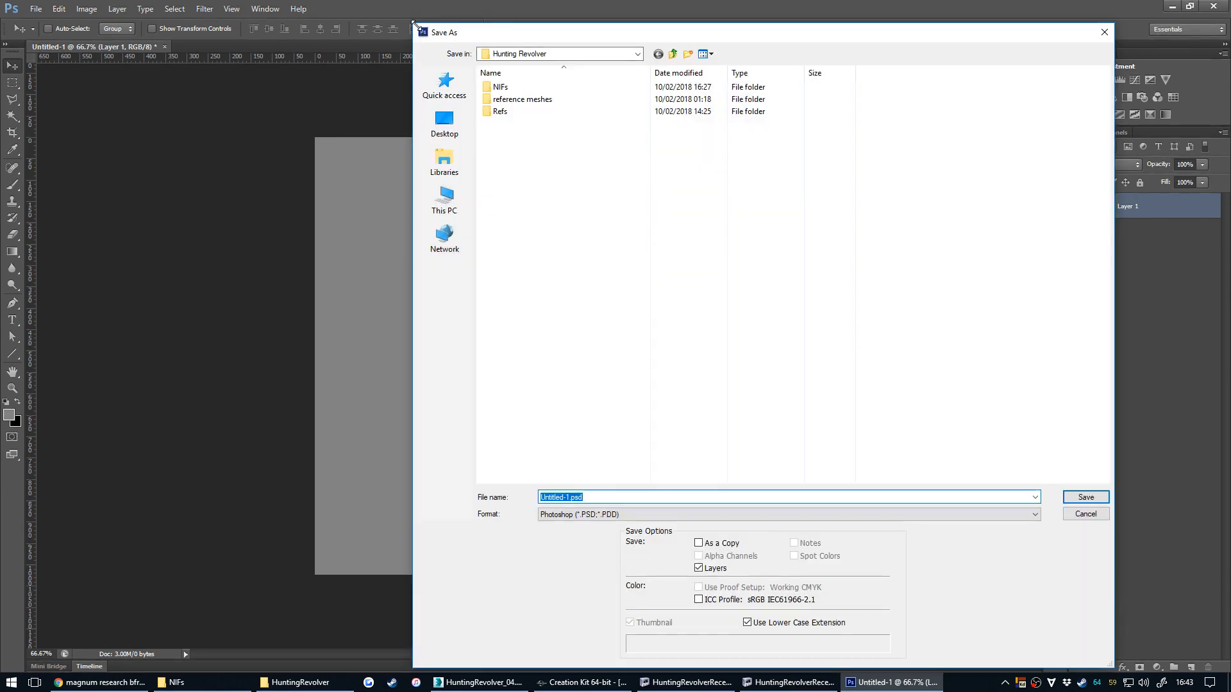
pyautogui.moveTo(414, 25); pyautogui.dragTo(505, 206)
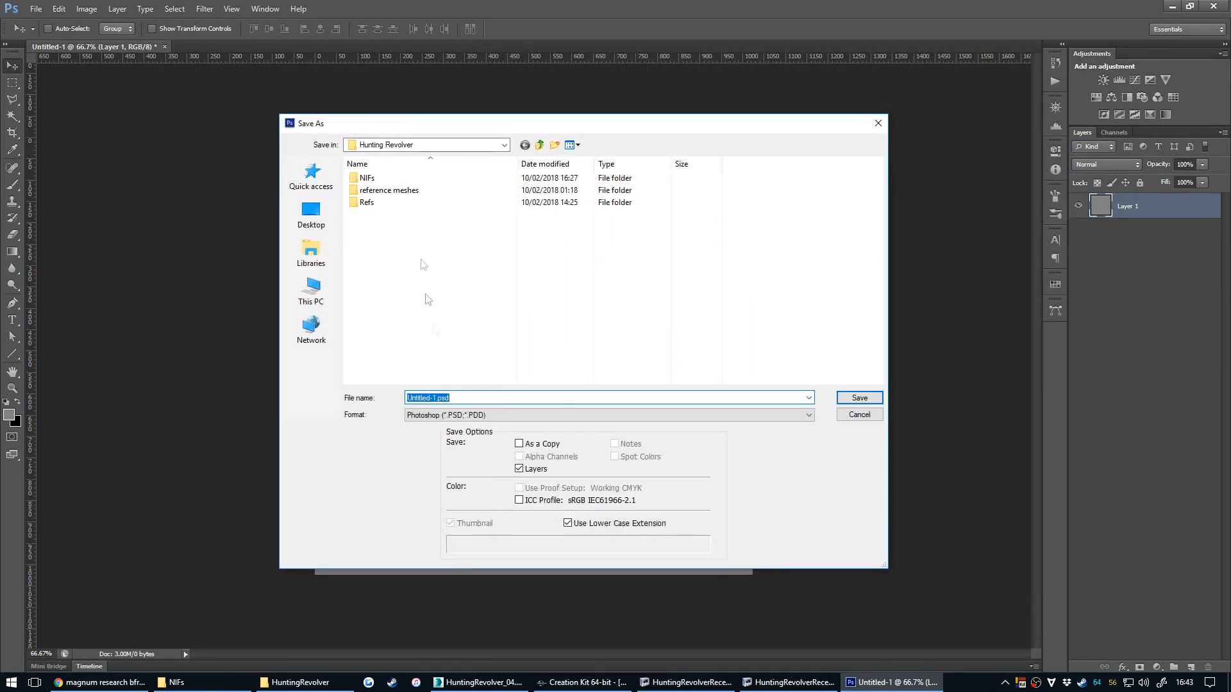
pyautogui.click(475, 415)
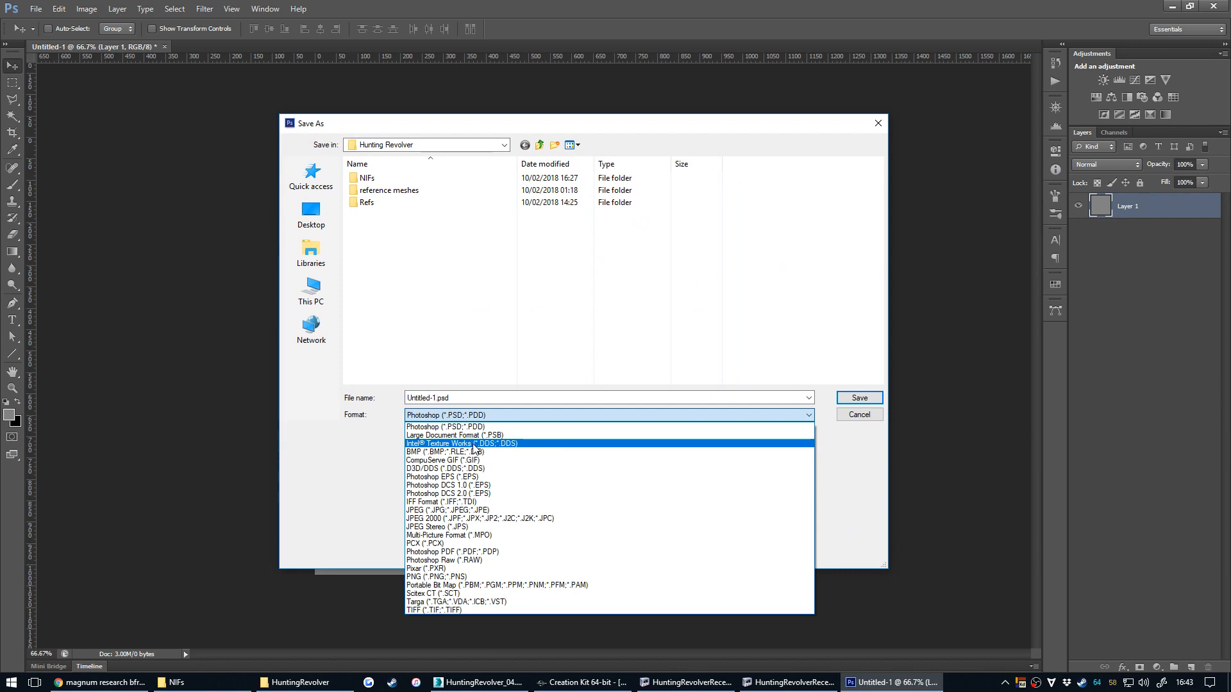
pyautogui.click(543, 444)
# Save the texture as HuntingRevolverReceiver_d in the HuntingRevolver folder under Textures\Weapons.
pyautogui.click(461, 399)
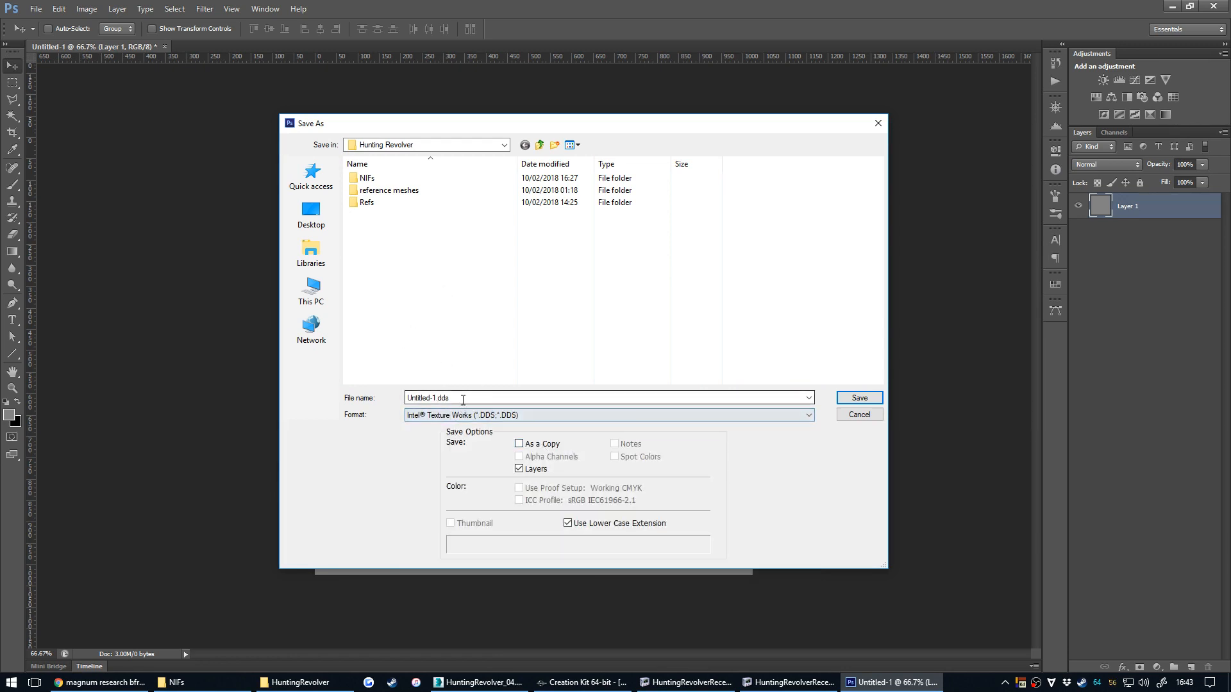
pyautogui.click(311, 177)
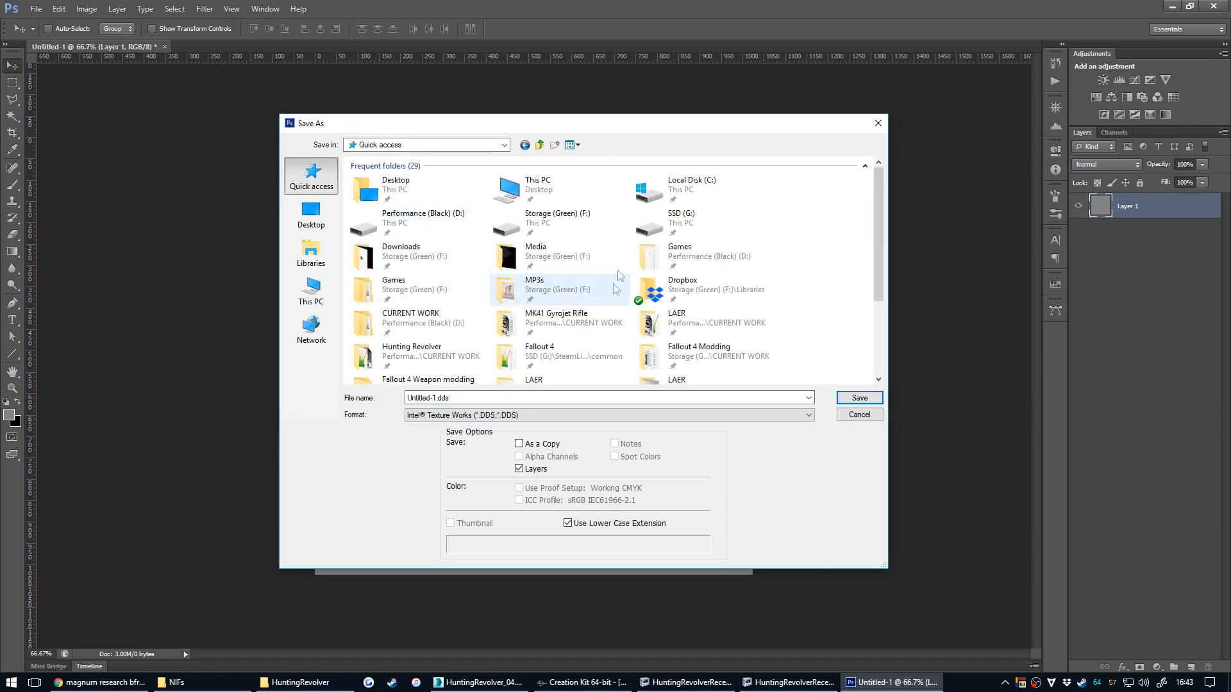
pyautogui.scroll(-5, 506, 294)
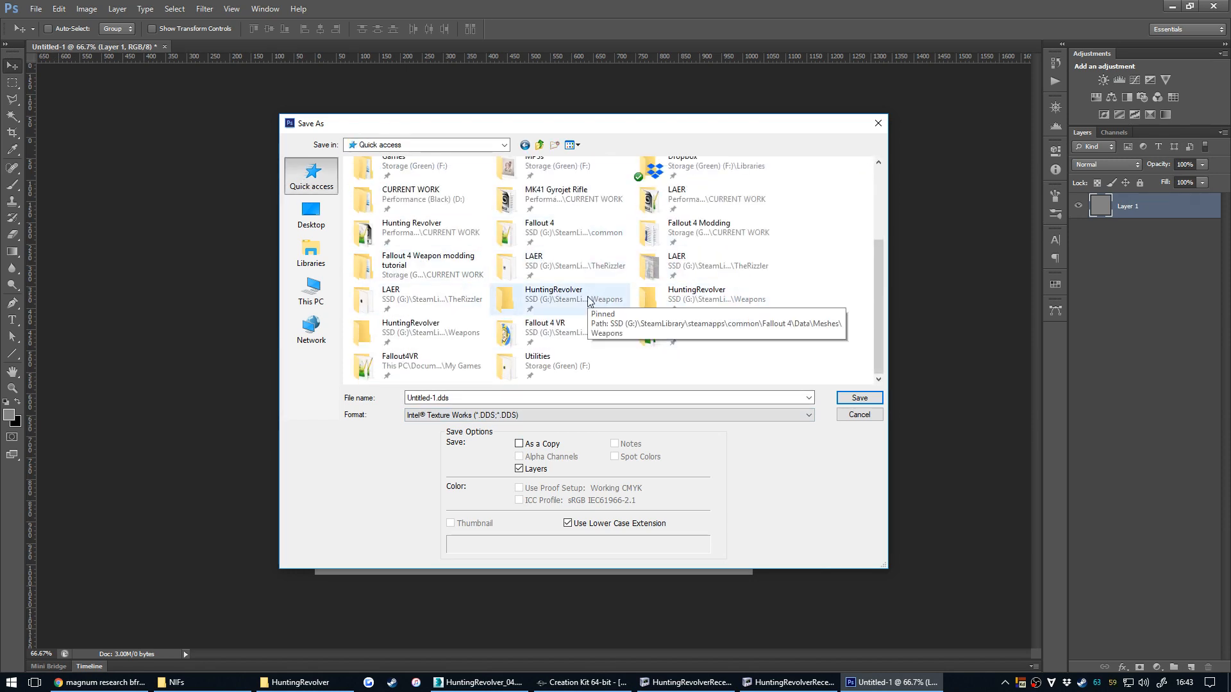
pyautogui.doubleClick(661, 296)
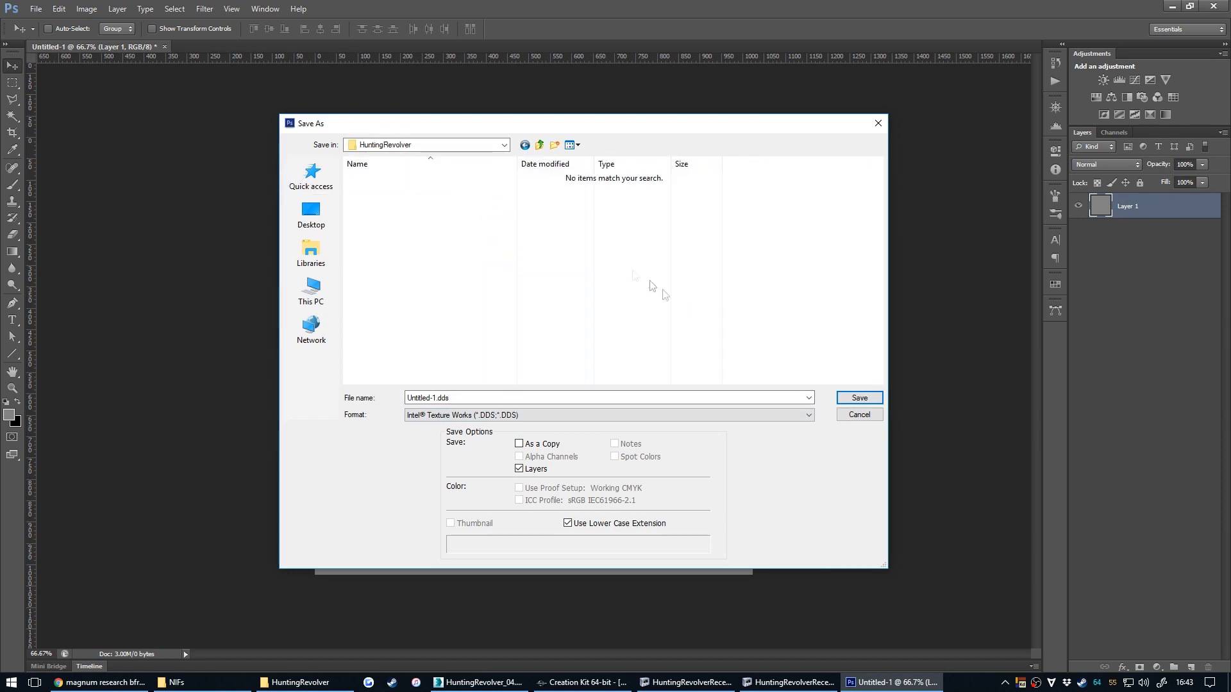
pyautogui.click(539, 144)
pyautogui.click(539, 145)
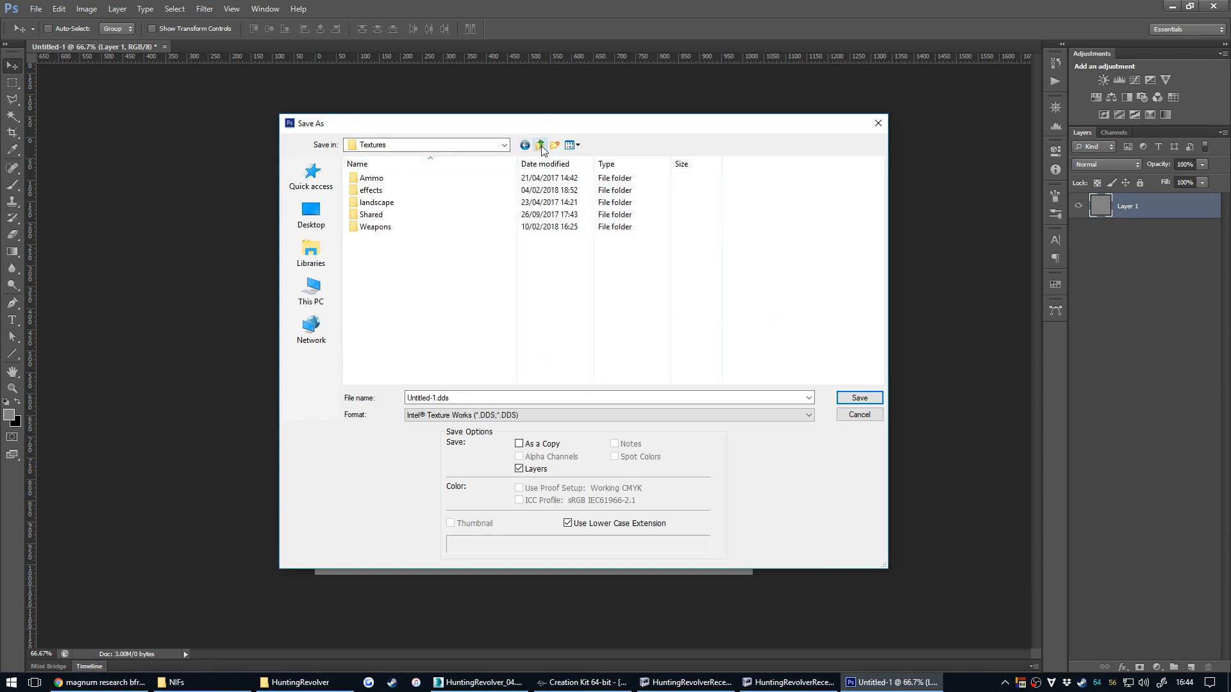
pyautogui.doubleClick(377, 228)
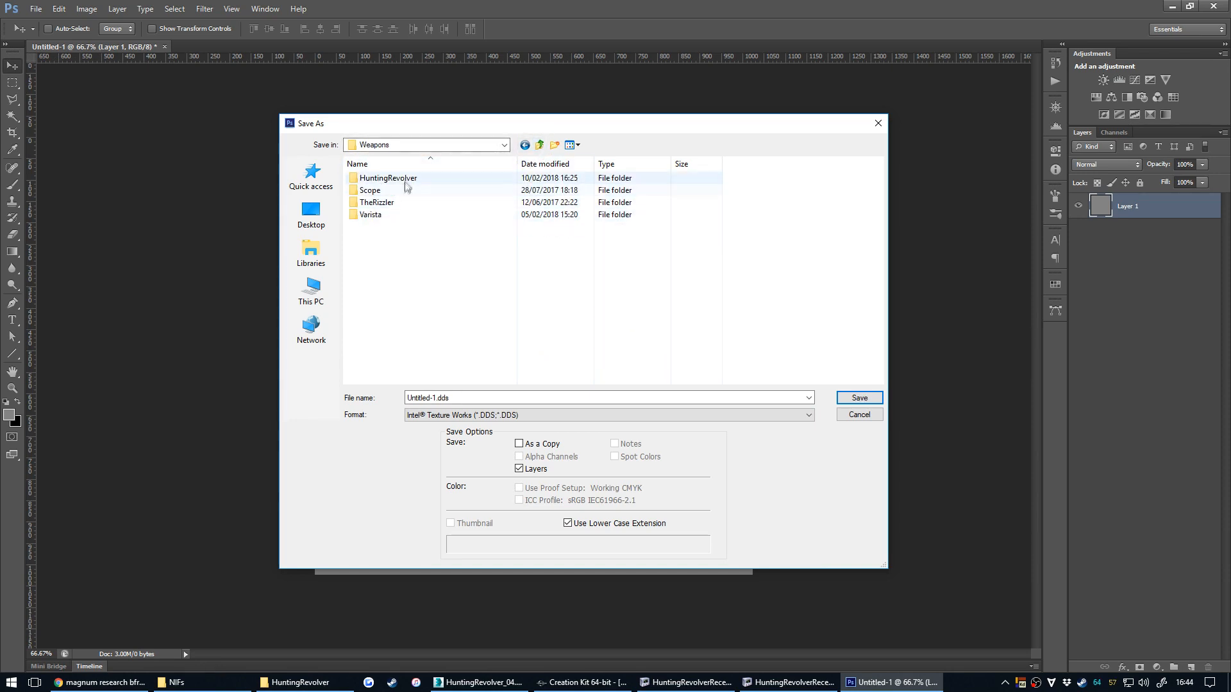
pyautogui.doubleClick(401, 180)
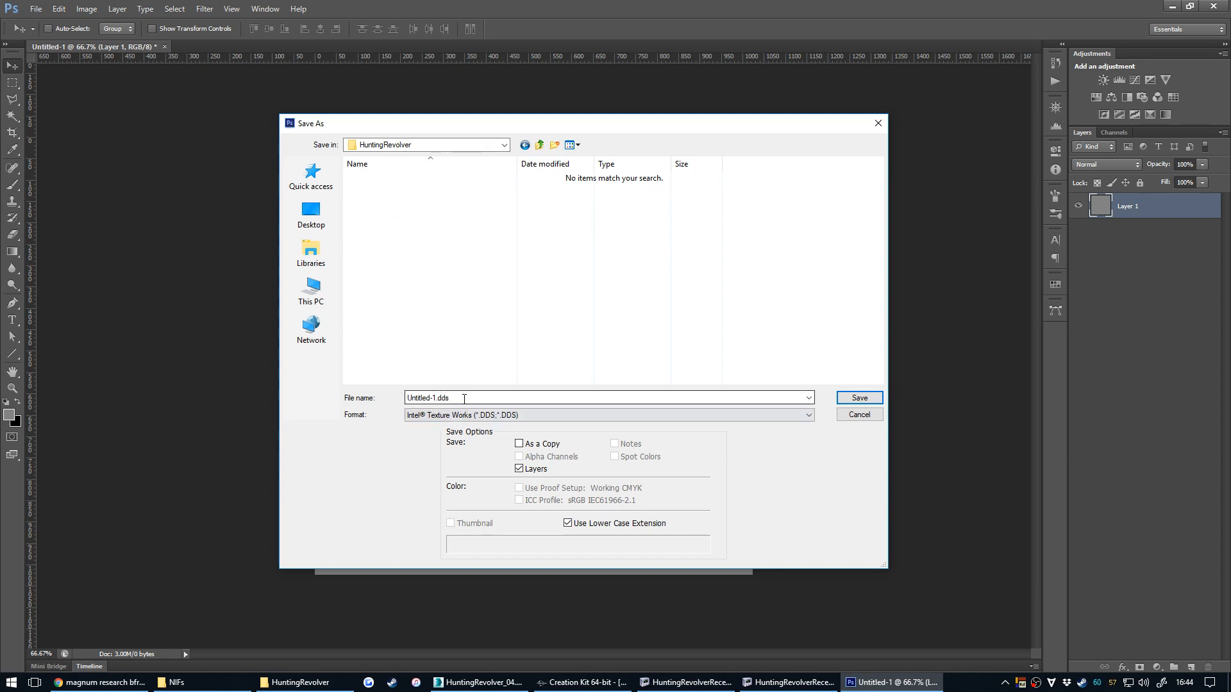
pyautogui.write('HuntingRevolverReceiver_d')
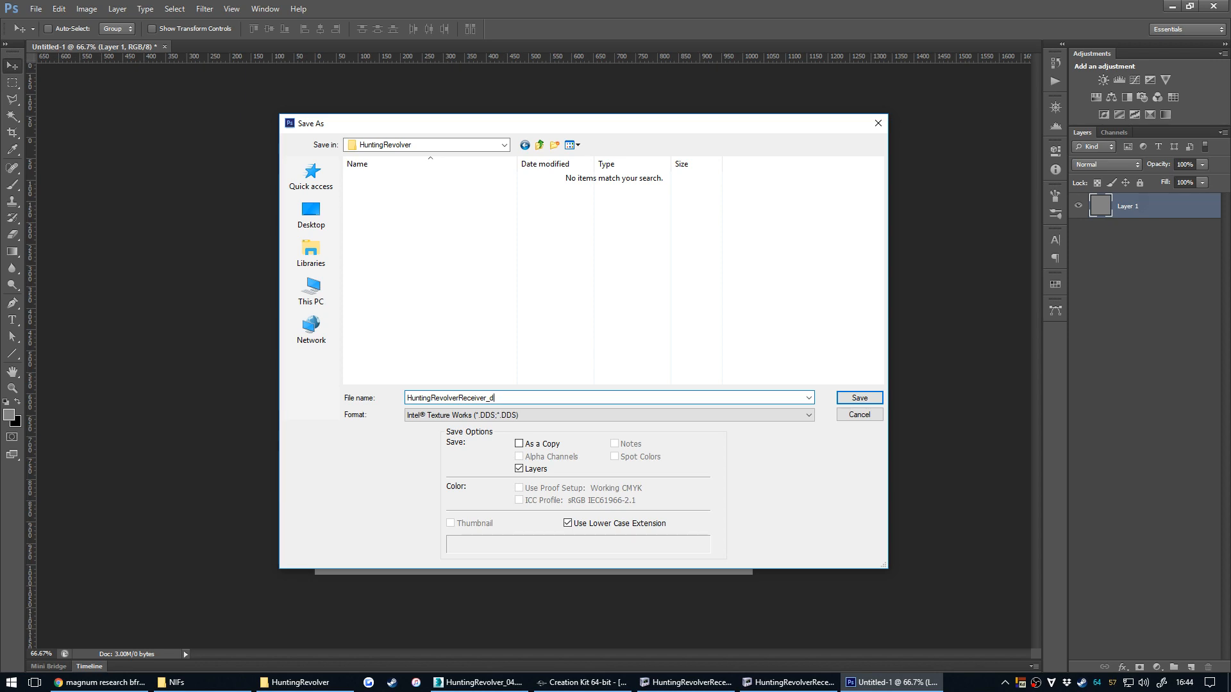
pyautogui.press('Return')
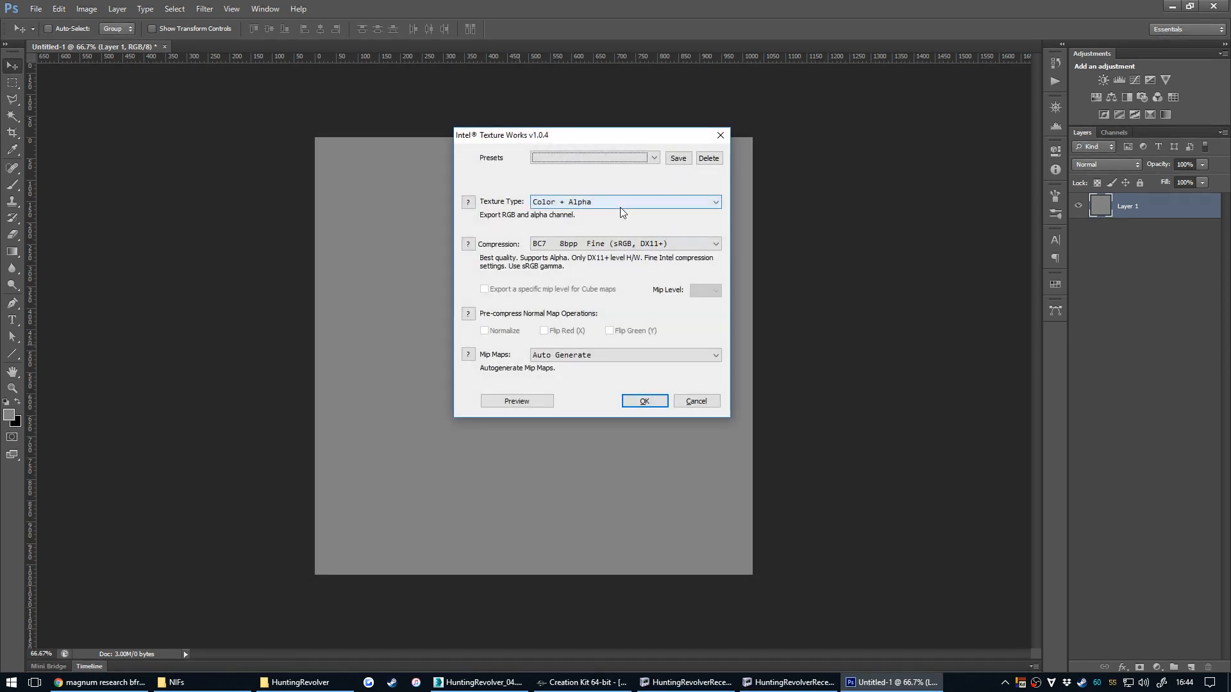
# Export the DDS with the Diff Spec preset, using Color type, BC7 Fine (Linear) compression and auto-generated mip maps.
pyautogui.moveTo(589, 137); pyautogui.dragTo(541, 198)
pyautogui.click(542, 218)
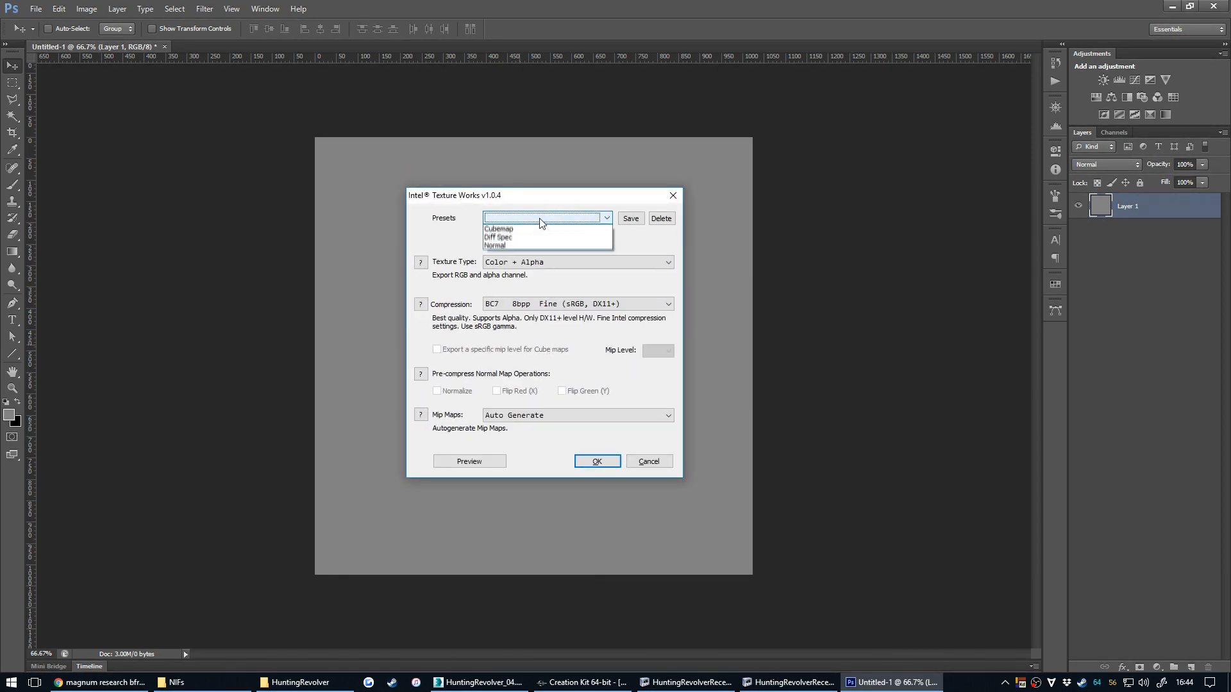
pyautogui.click(522, 242)
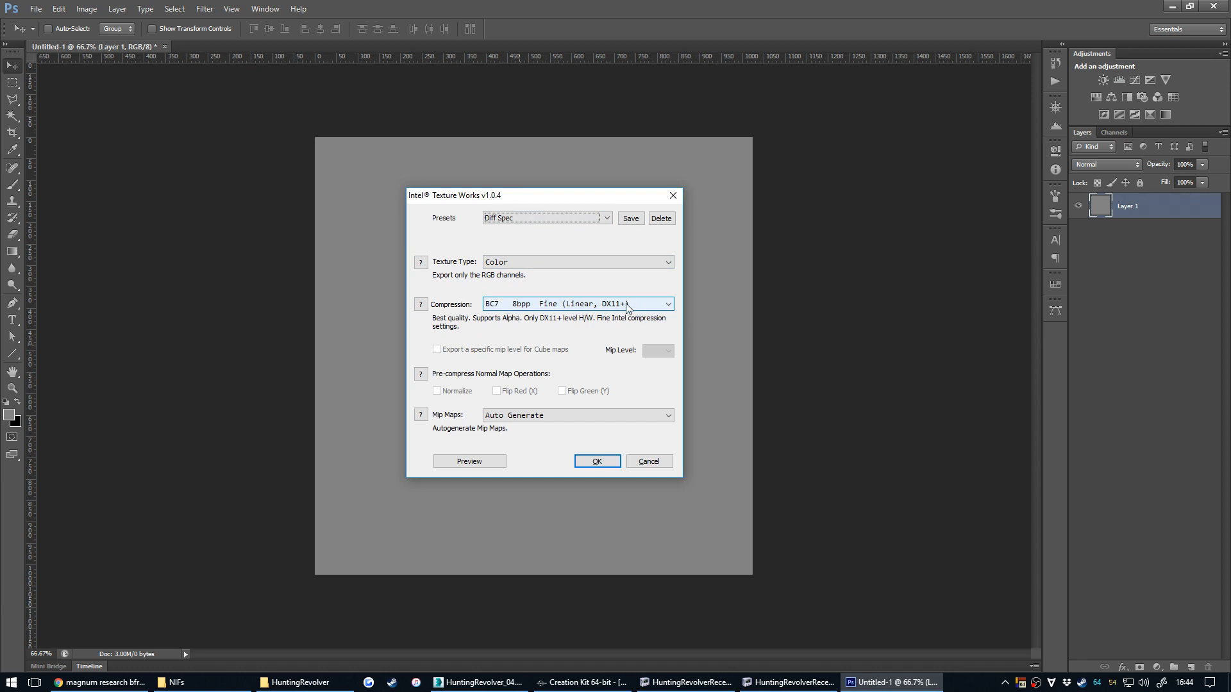
pyautogui.click(551, 264)
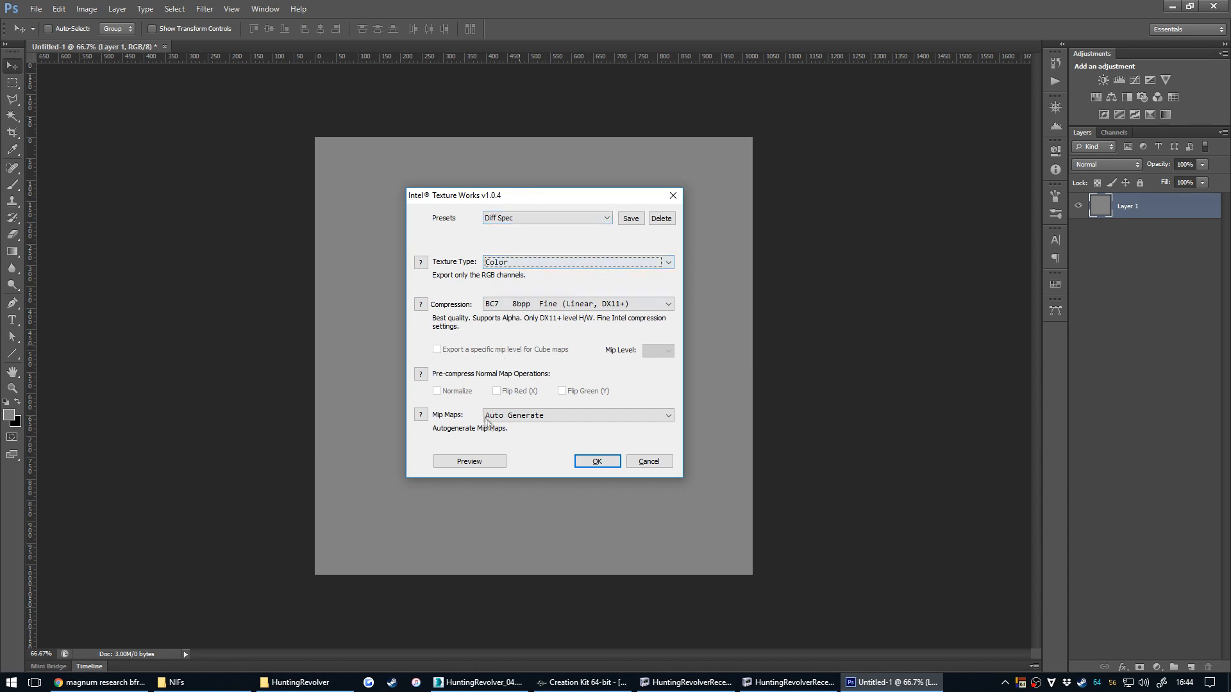
pyautogui.click(597, 461)
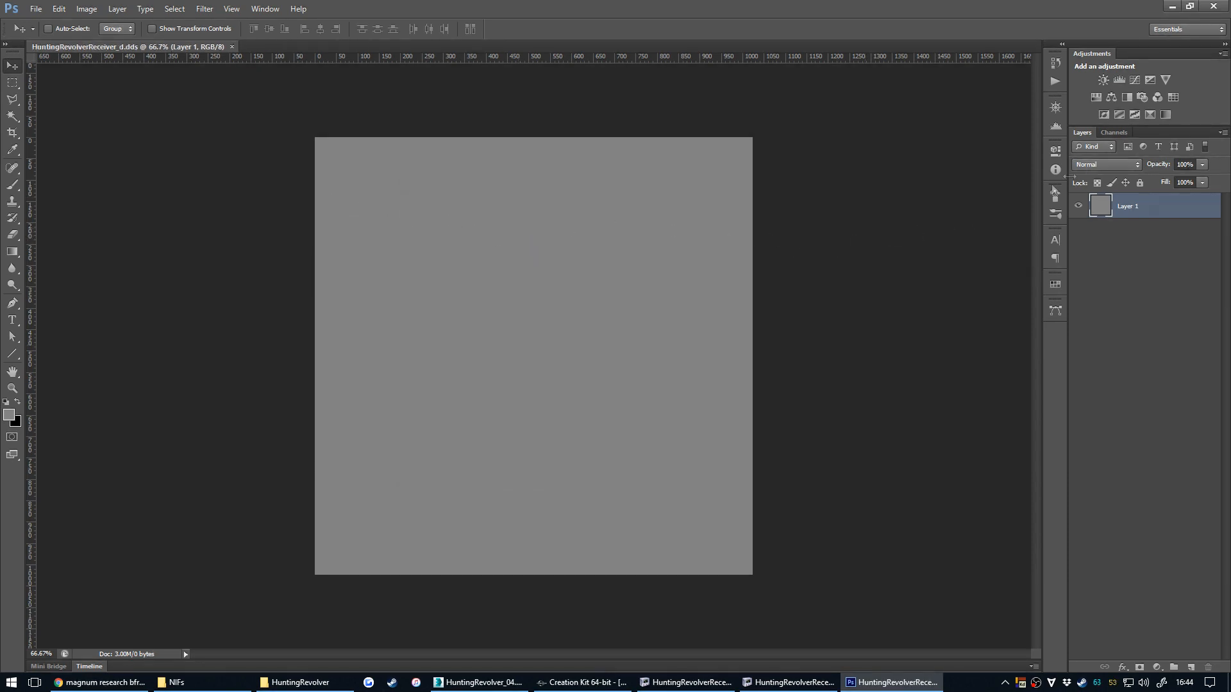
# View the Green and Red channels of the saved diffuse texture individually.
pyautogui.click(1117, 134)
pyautogui.click(1127, 199)
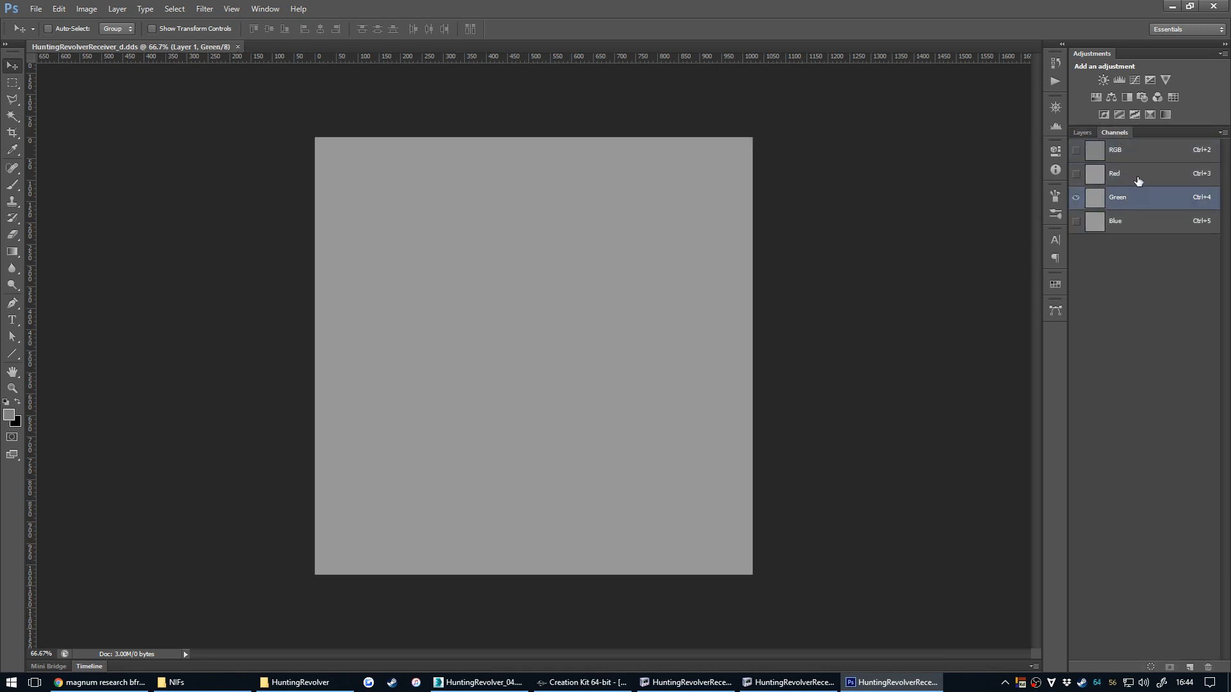
pyautogui.click(1138, 182)
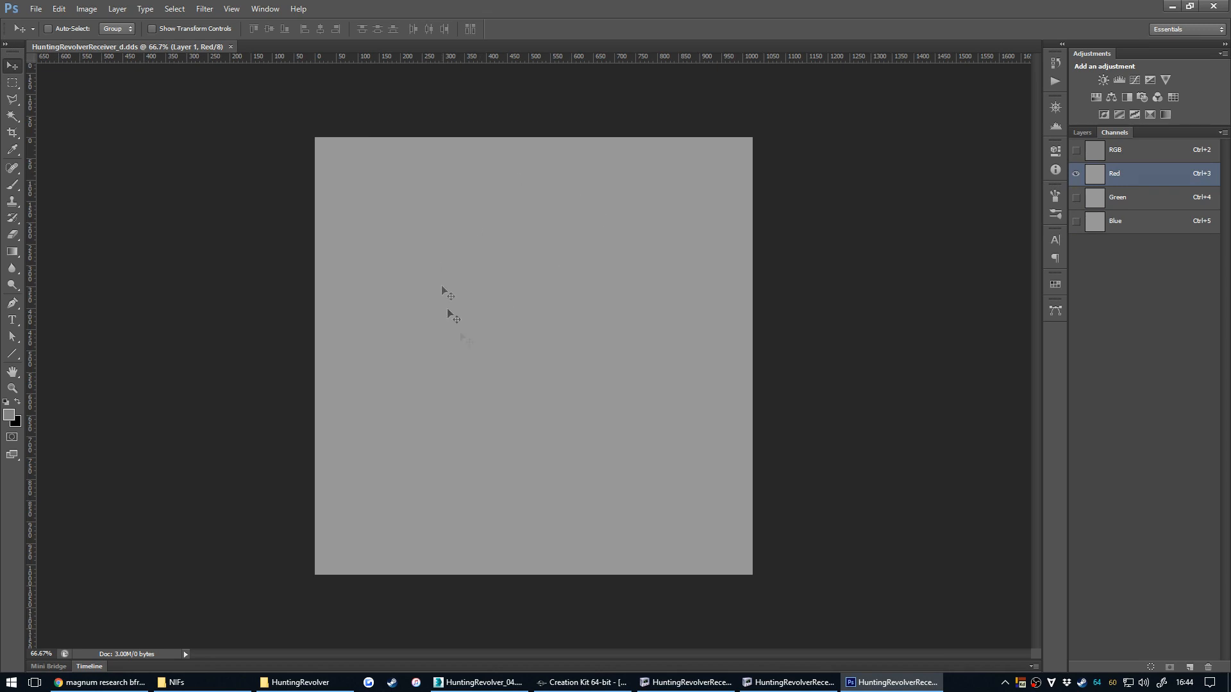
# Close the diffuse texture and create a new 1024 x 1024 pixel RGB document with a transparent background.
pyautogui.hotkey('ctrl', 'w')
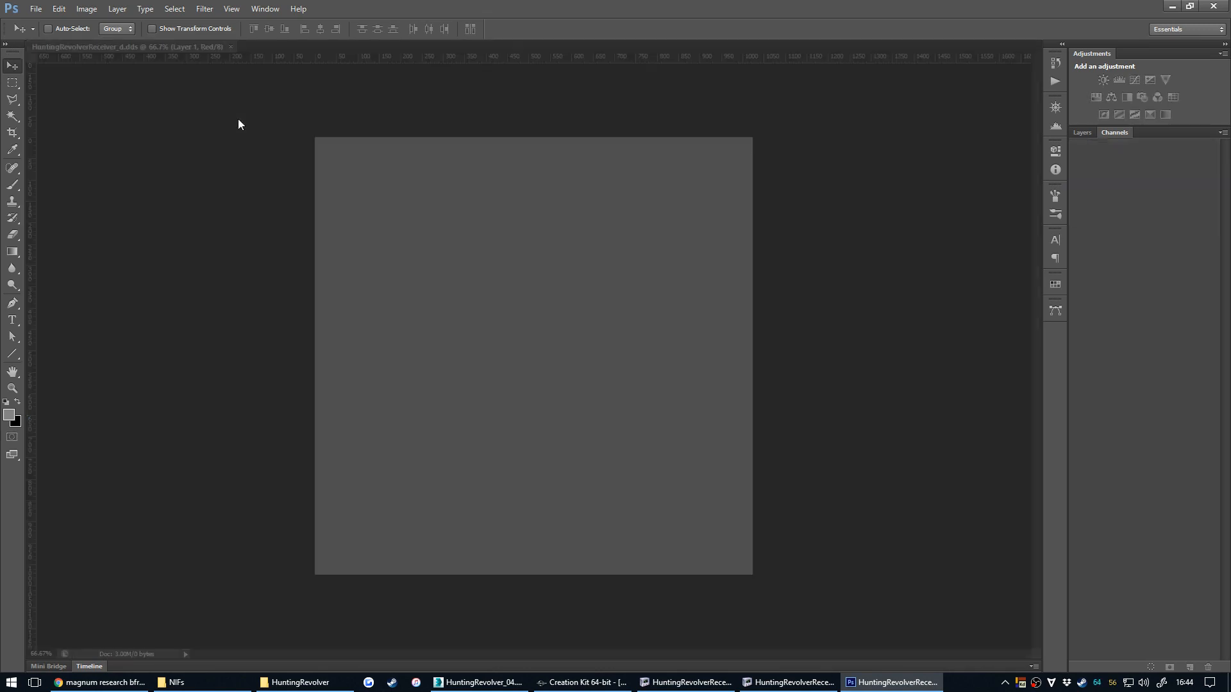
pyautogui.hotkey('ctrl', 'n')
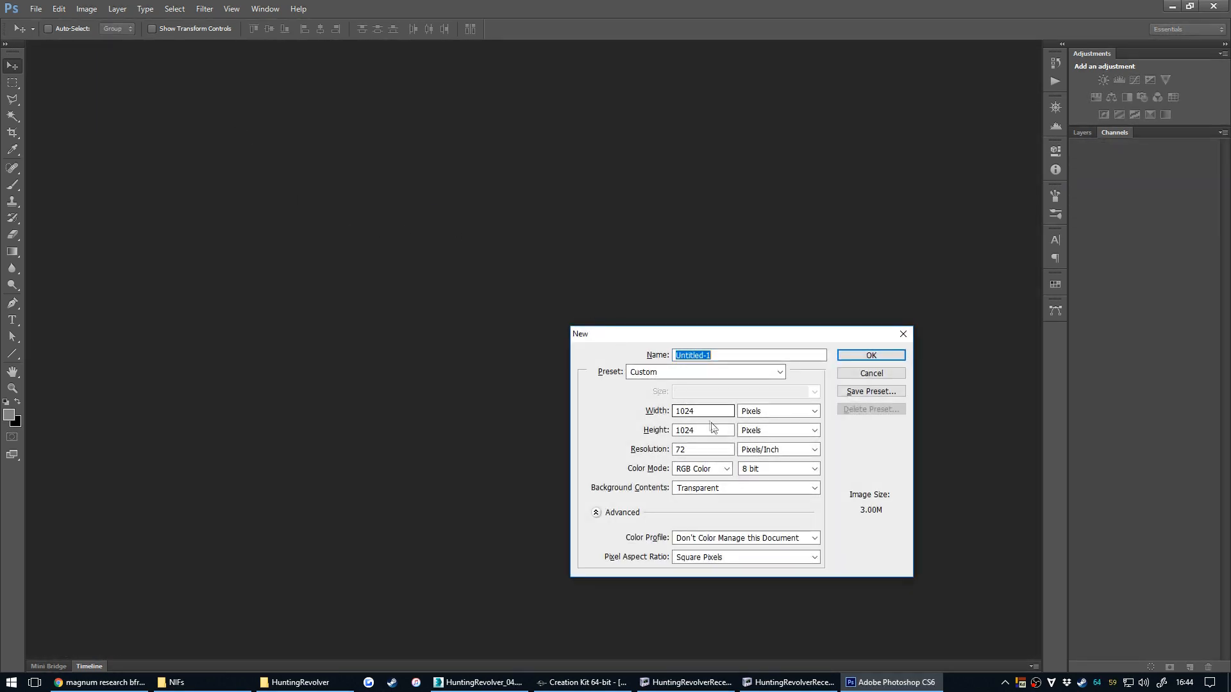
pyautogui.click(868, 356)
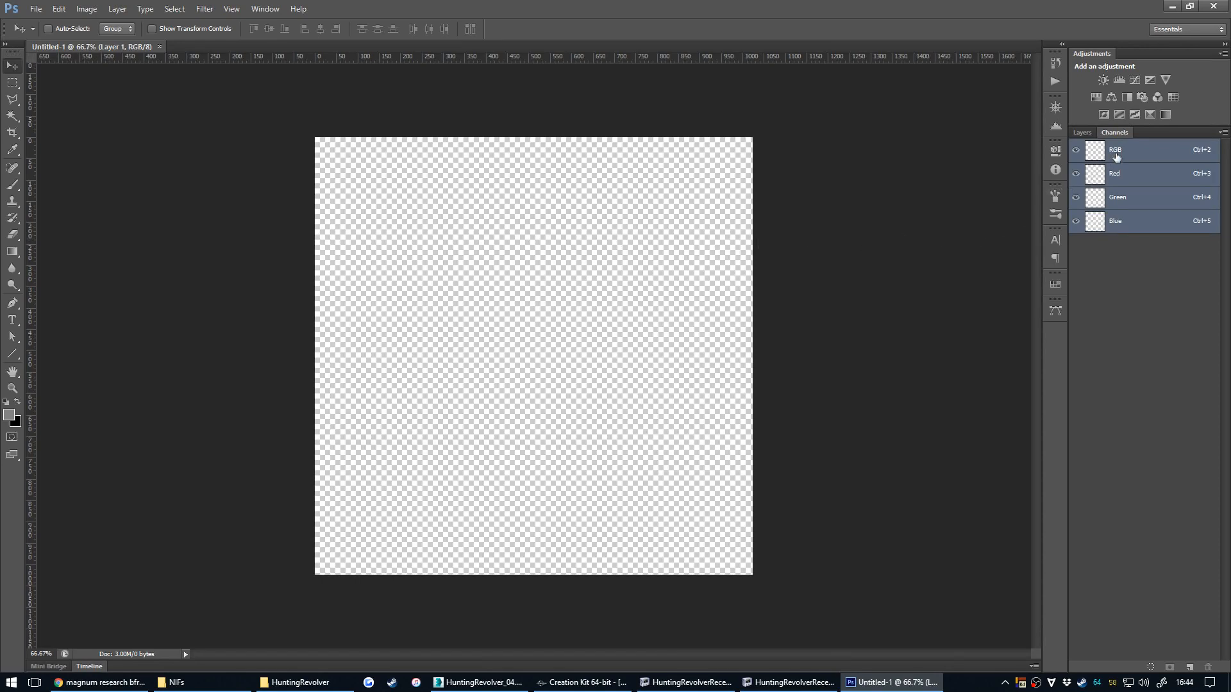
# Examine the layer and the individual Red, Green and Blue channels of the empty document.
pyautogui.click(1082, 132)
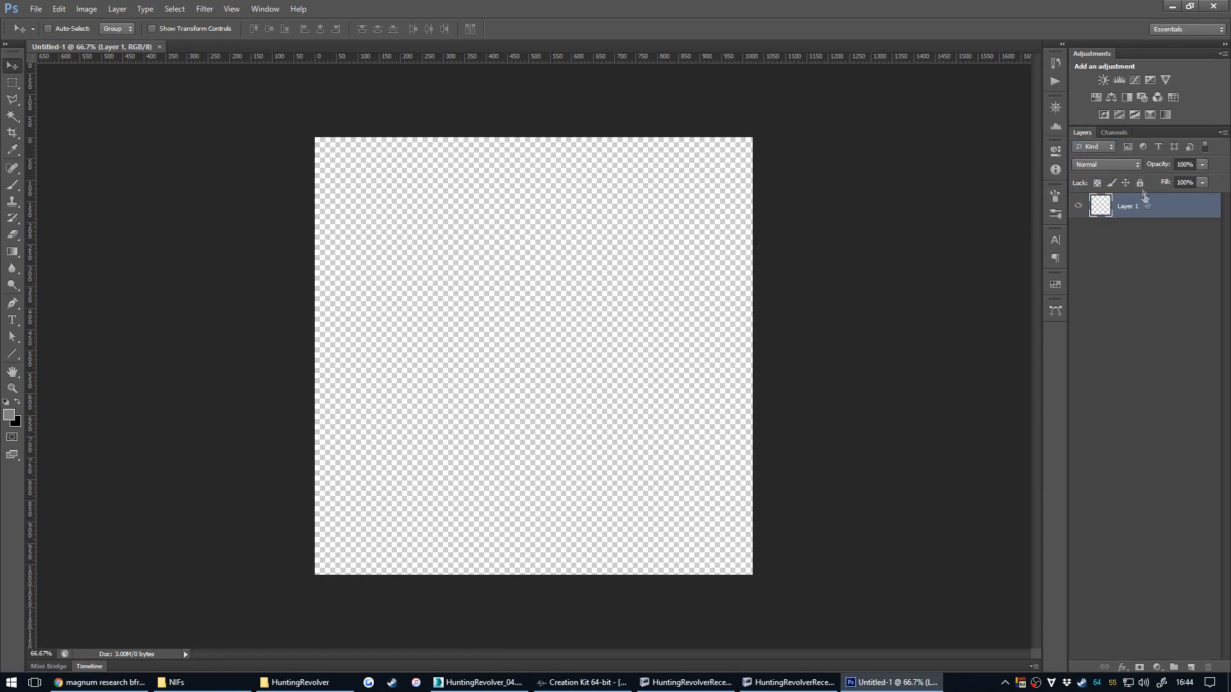
pyautogui.click(1115, 132)
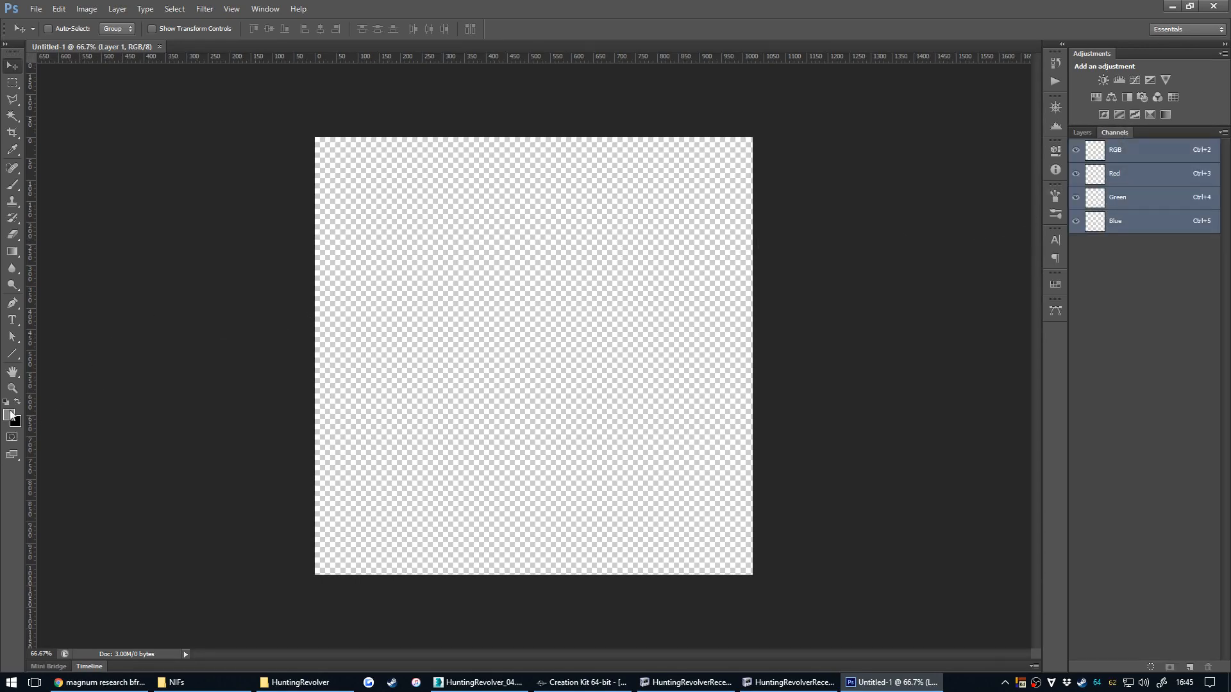
pyautogui.click(1142, 174)
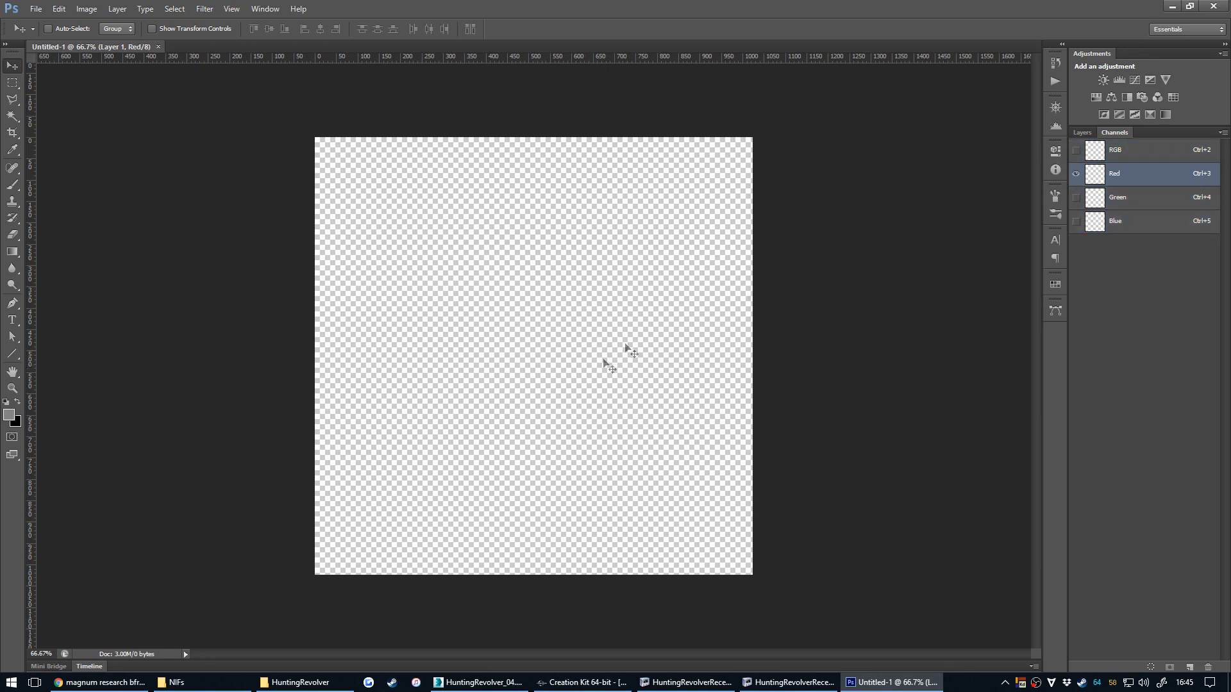
pyautogui.click(1083, 134)
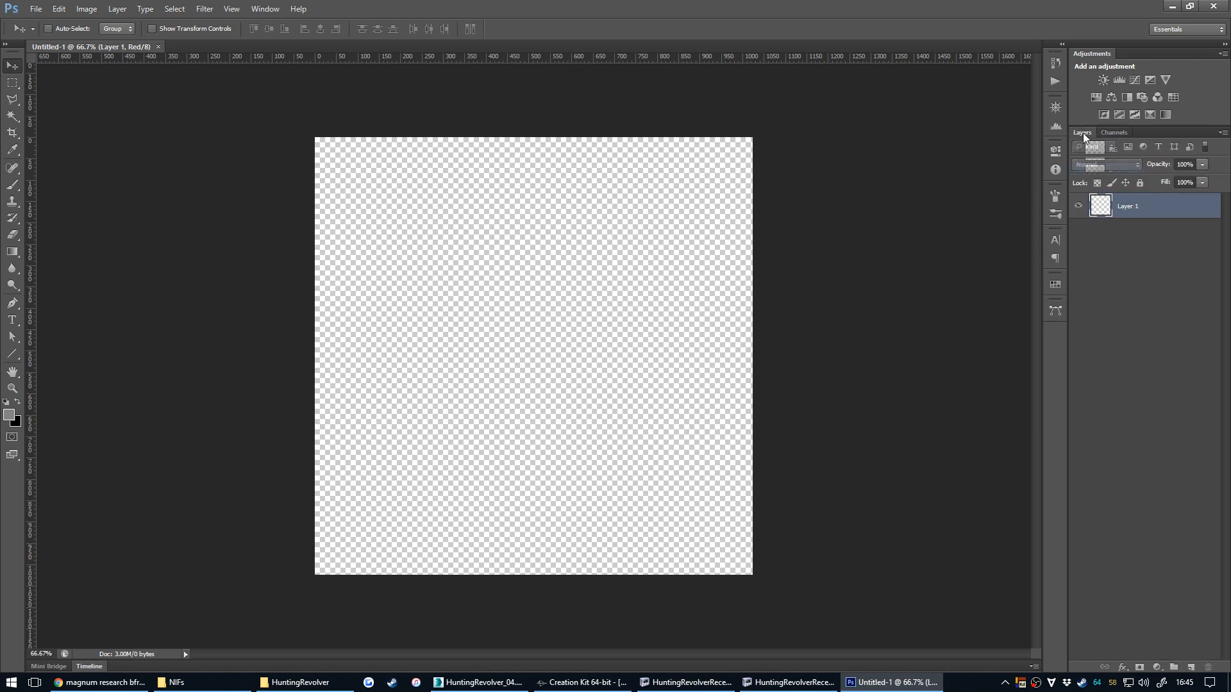
pyautogui.click(1110, 132)
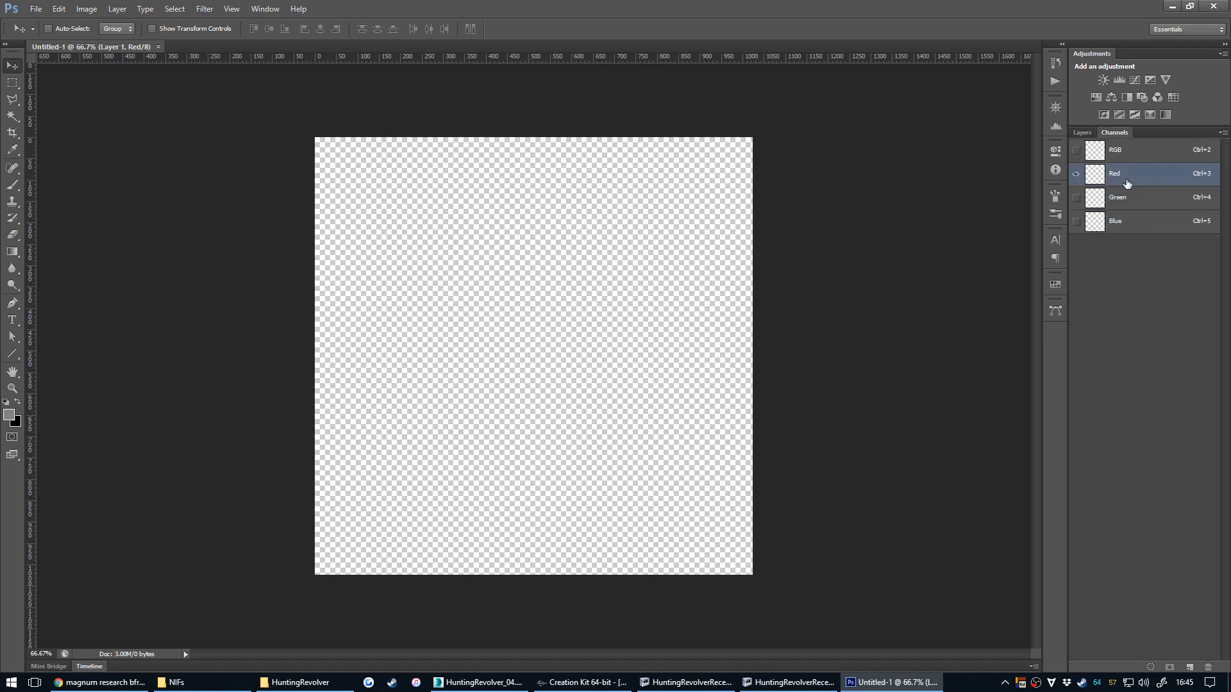
pyautogui.click(1127, 222)
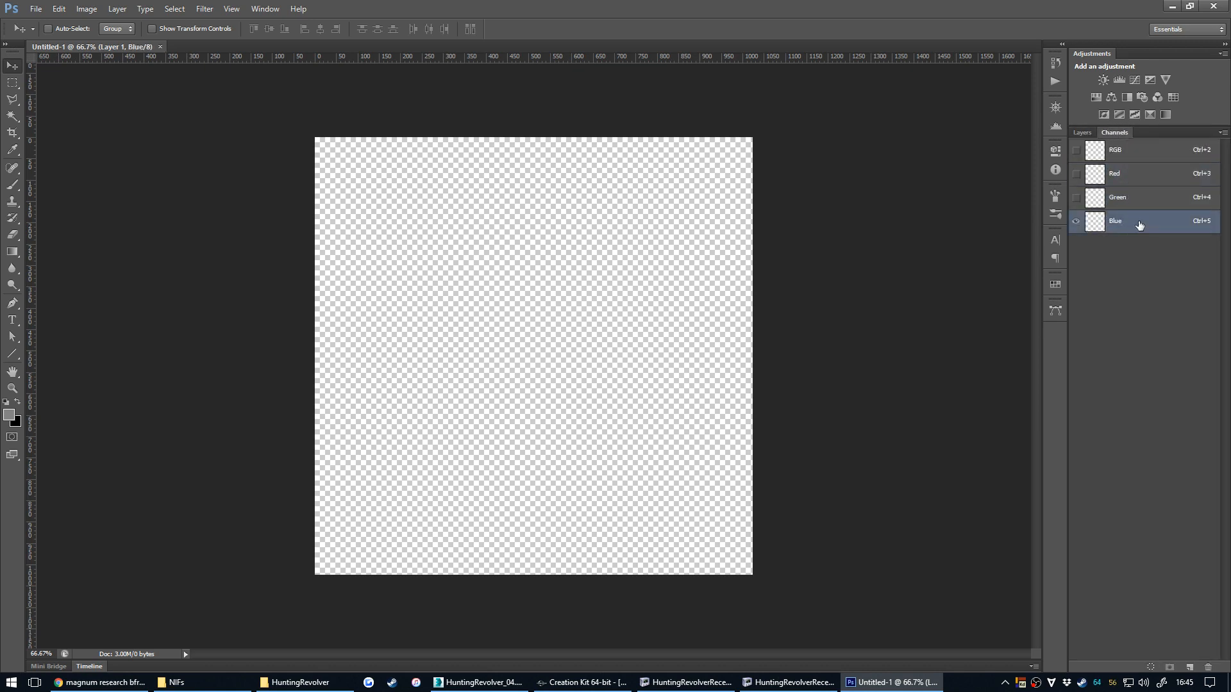
pyautogui.click(1141, 173)
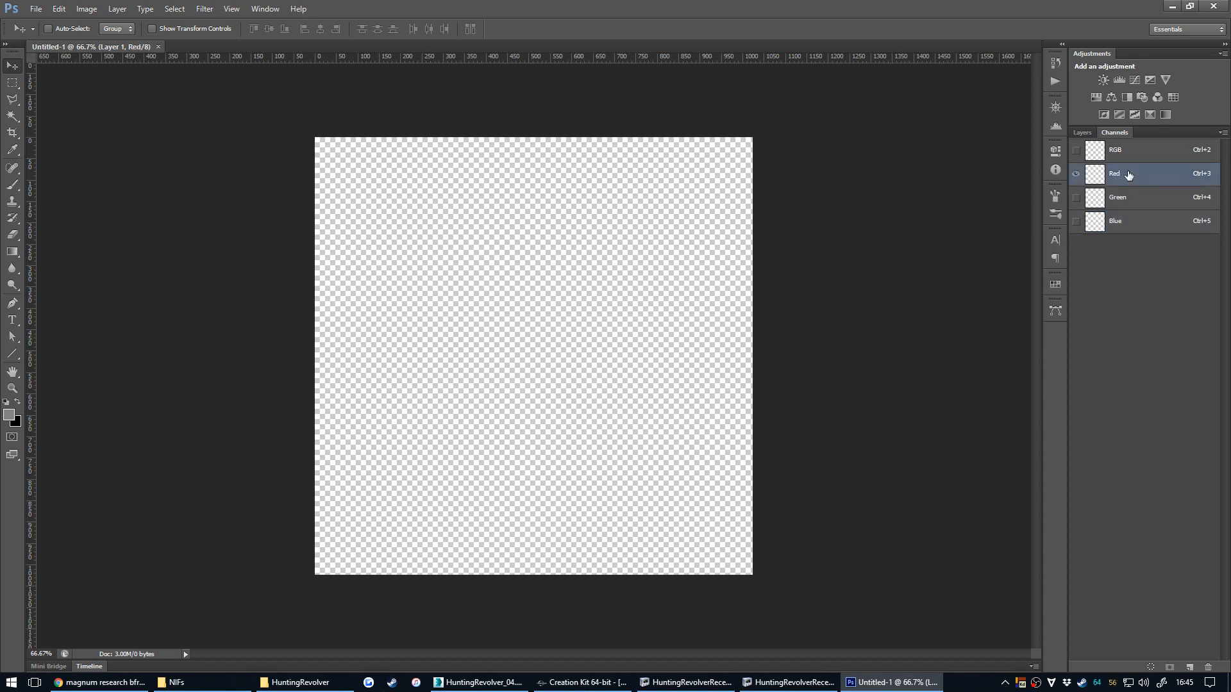
pyautogui.click(1132, 200)
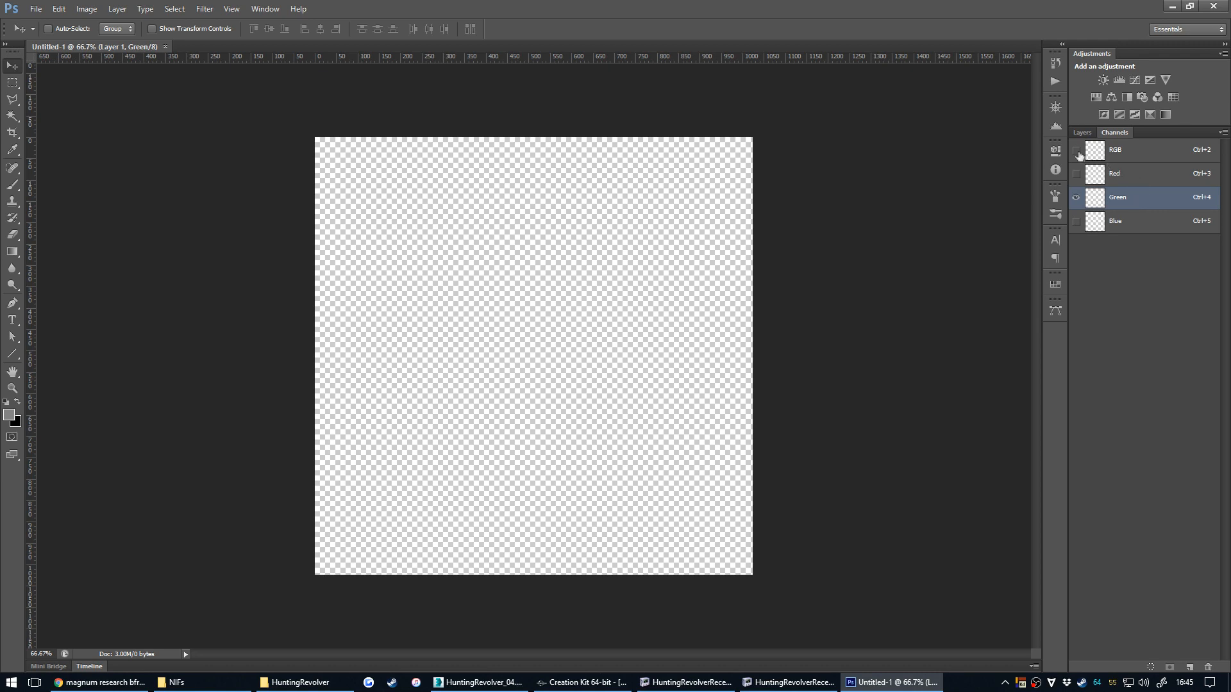
pyautogui.click(1133, 174)
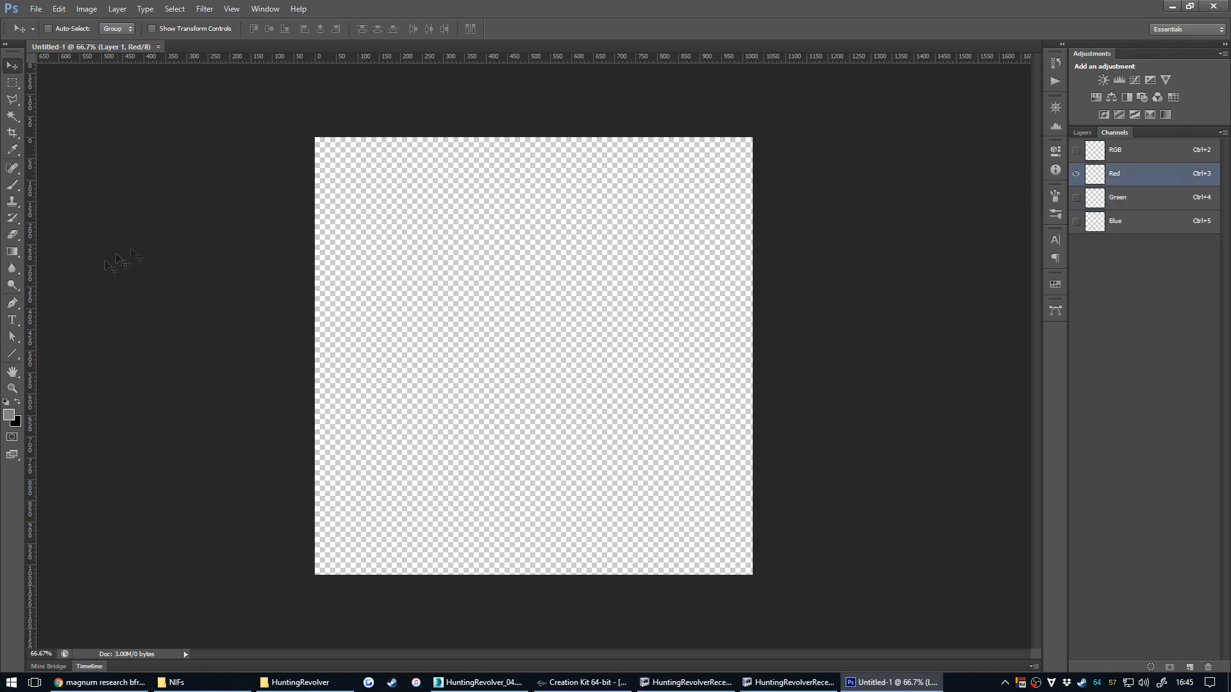
# Set the foreground color to light grey c3c3c3 and fill Layer 1 with it.
pyautogui.click(9, 415)
pyautogui.moveTo(406, 299); pyautogui.dragTo(370, 300)
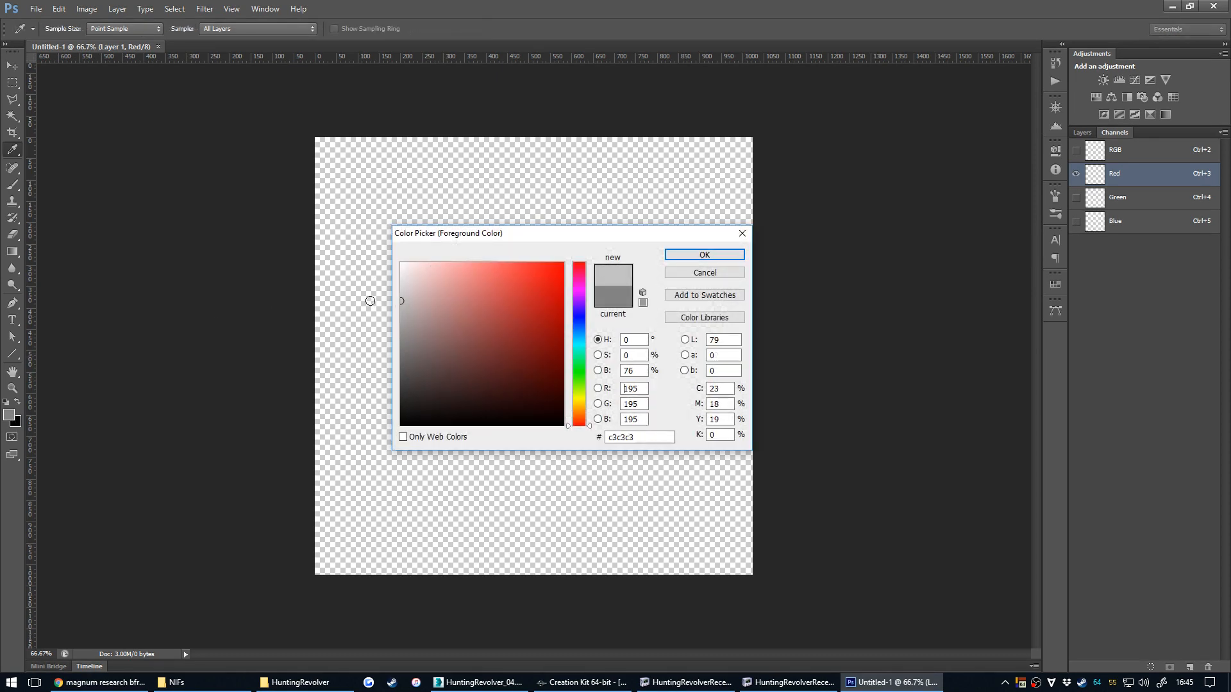
pyautogui.click(678, 254)
pyautogui.press('v')
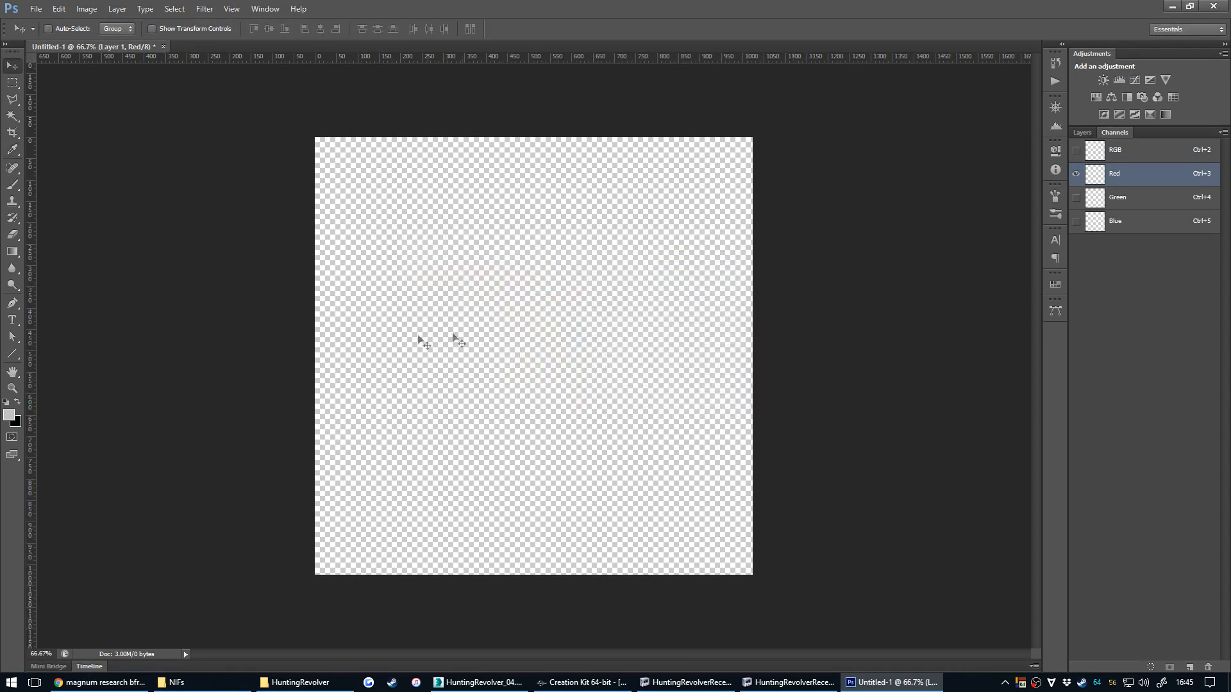
pyautogui.click(1081, 132)
pyautogui.click(1131, 220)
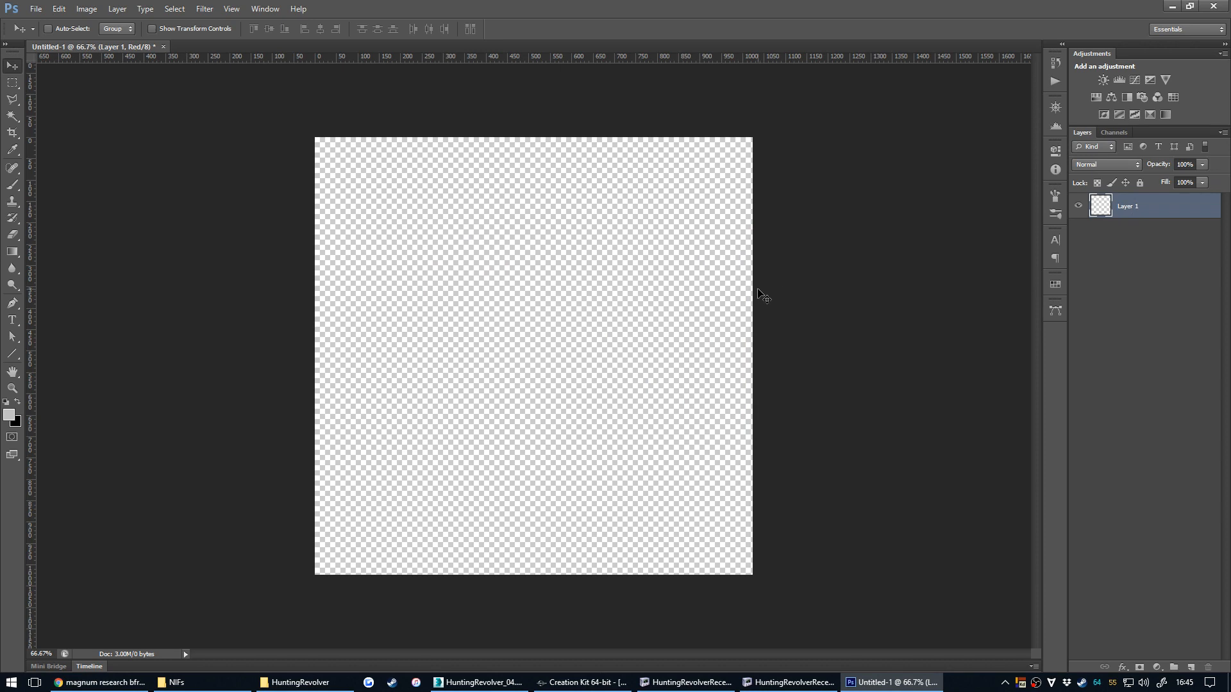
pyautogui.hotkey('alt', 'BackSpace')
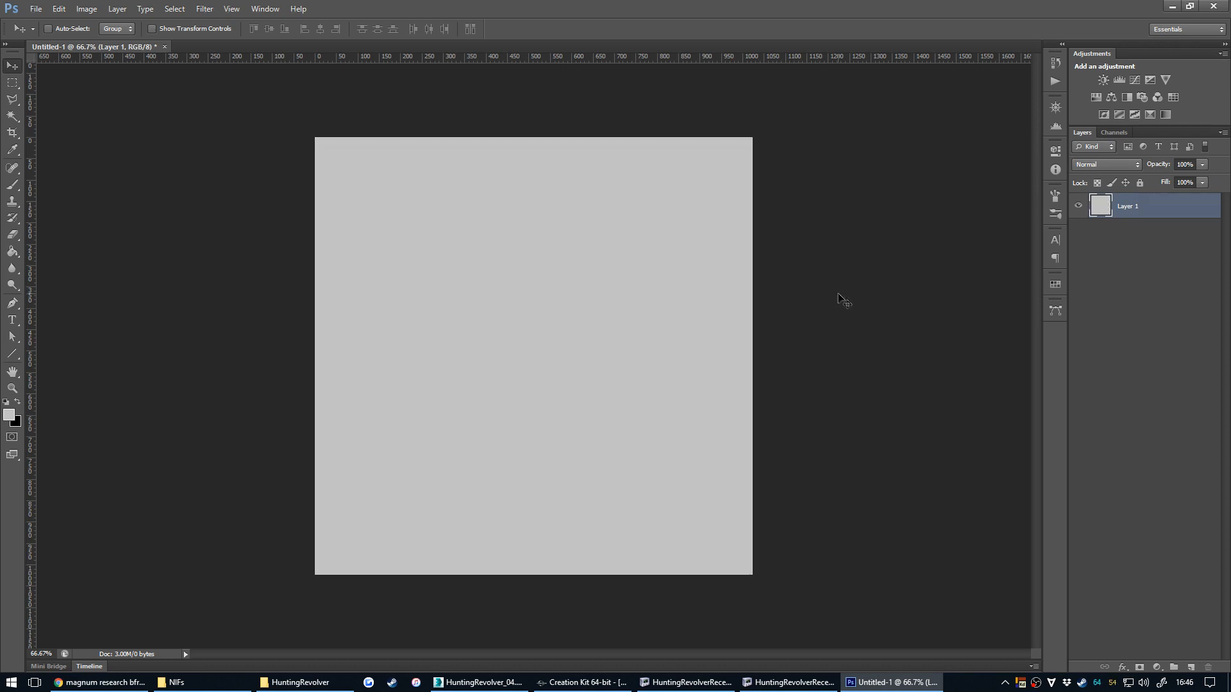
# Darken only the Green channel with Levels by setting the midtone input to 0.32, and return to the RGB composite.
pyautogui.click(1111, 133)
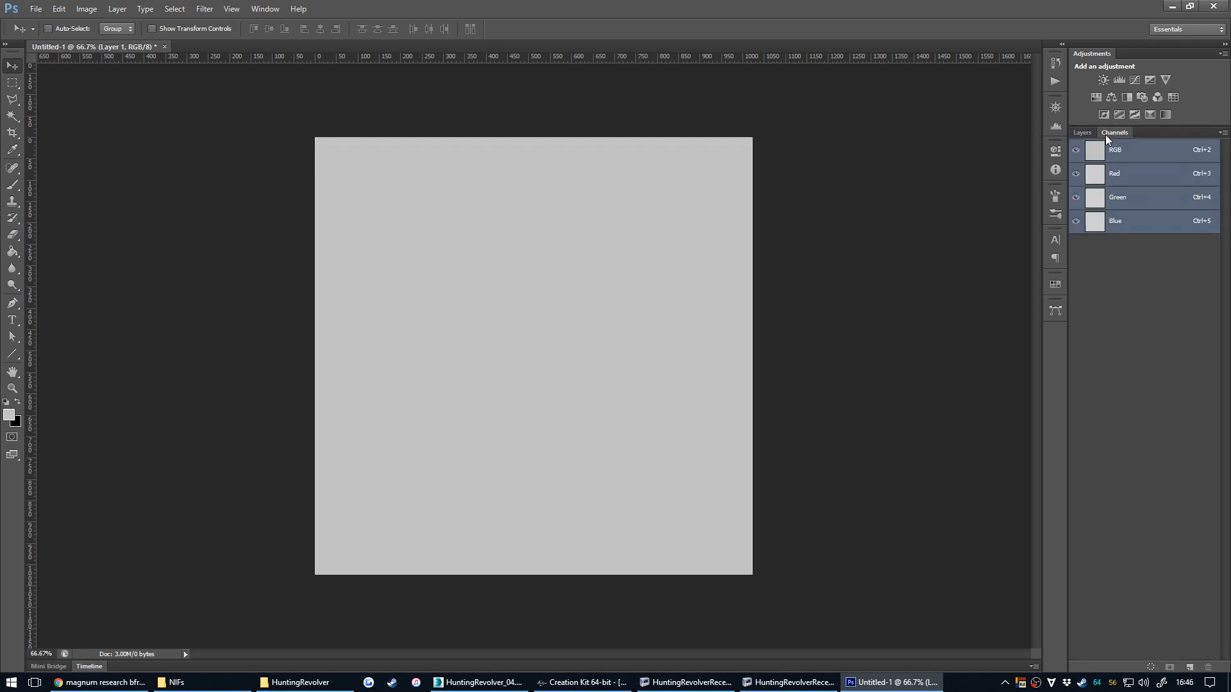
pyautogui.click(1130, 178)
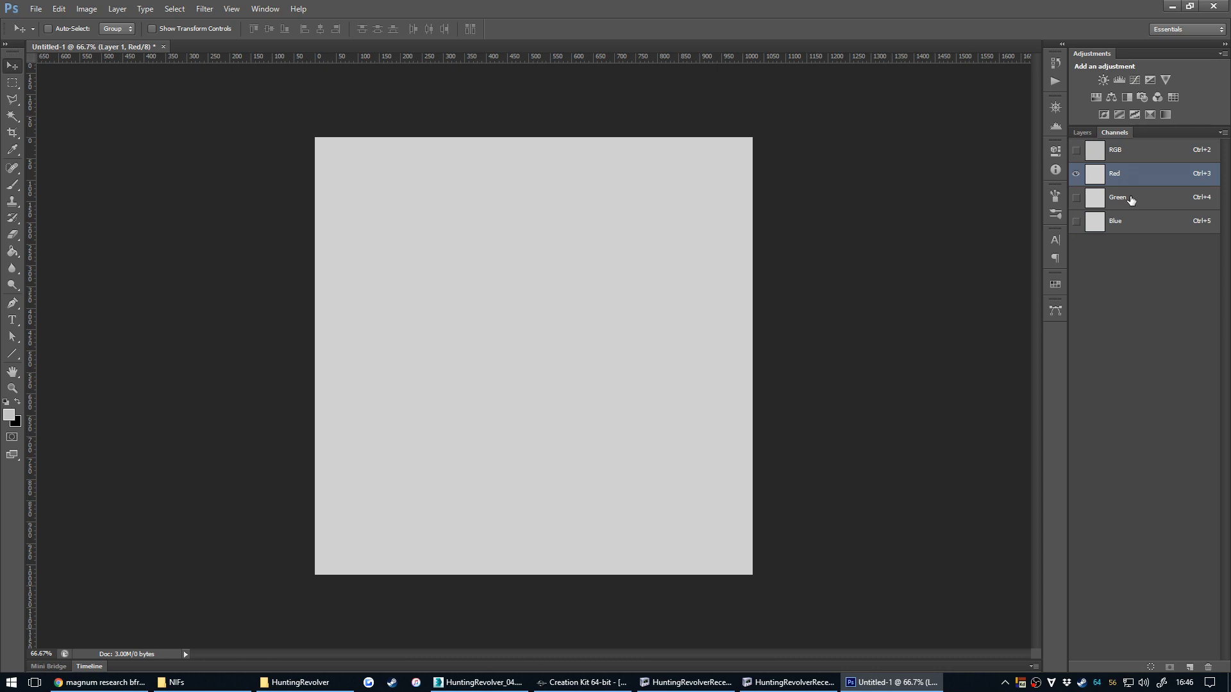
pyautogui.click(1130, 200)
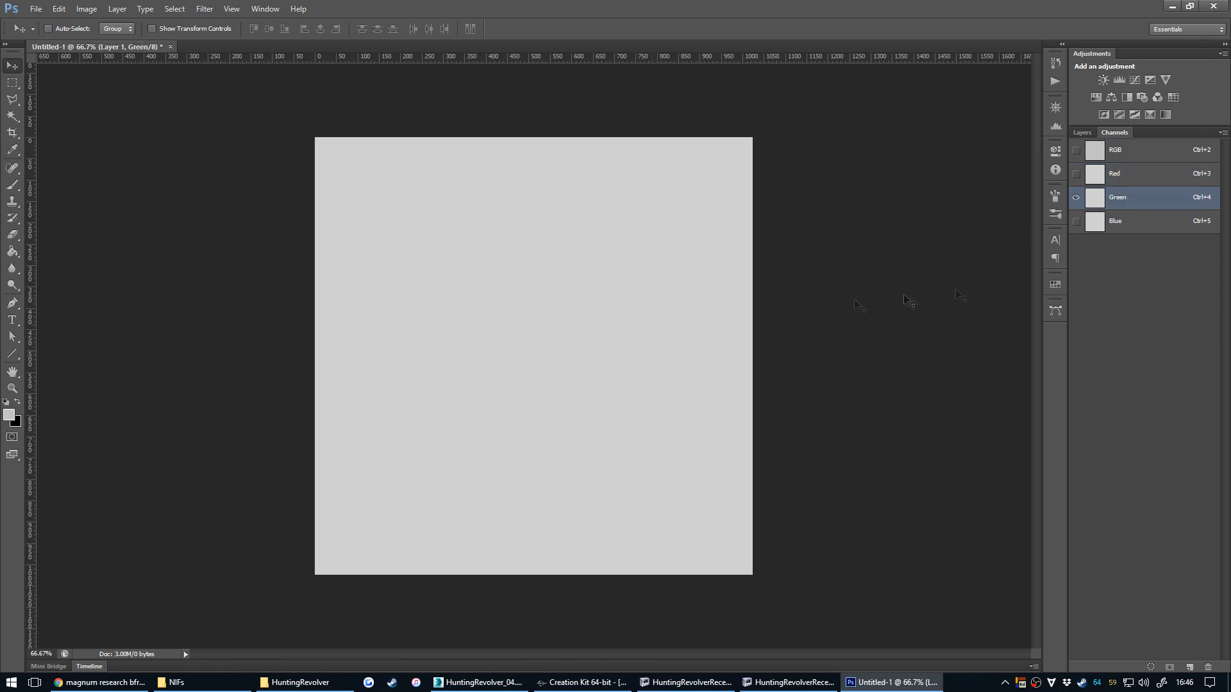
pyautogui.hotkey('ctrl', 'l')
pyautogui.moveTo(980, 438); pyautogui.dragTo(770, 239)
pyautogui.moveTo(824, 384); pyautogui.dragTo(873, 387)
pyautogui.click(950, 264)
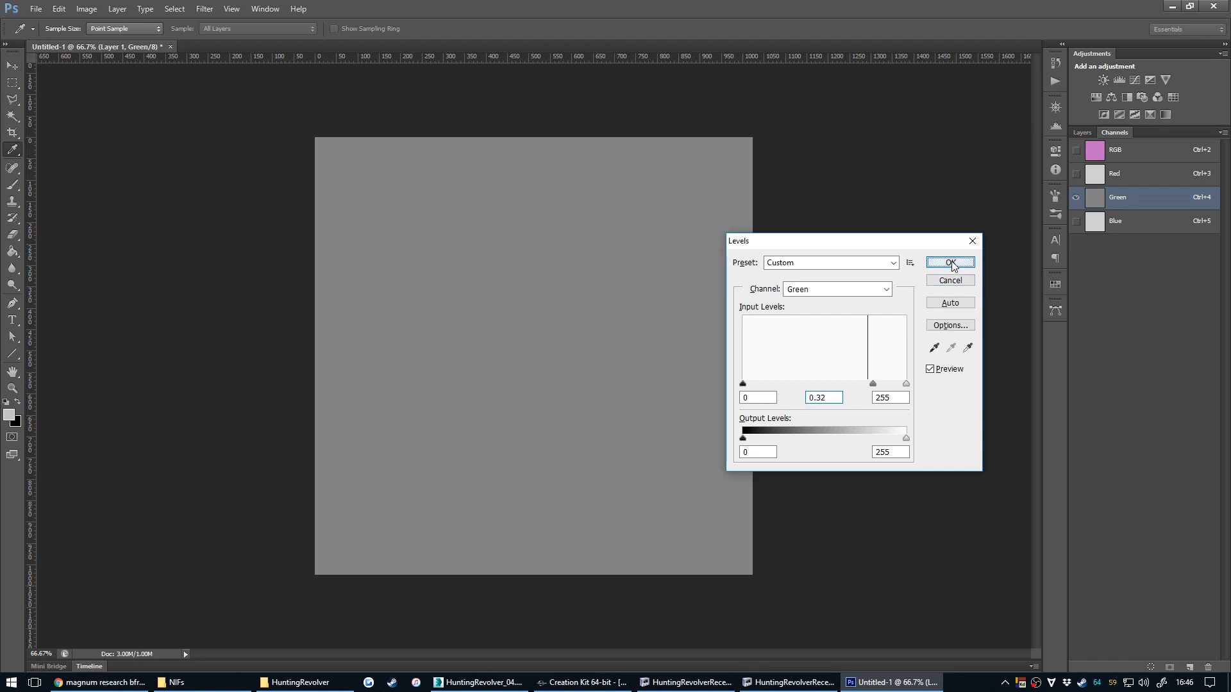
pyautogui.click(1133, 222)
pyautogui.click(1133, 155)
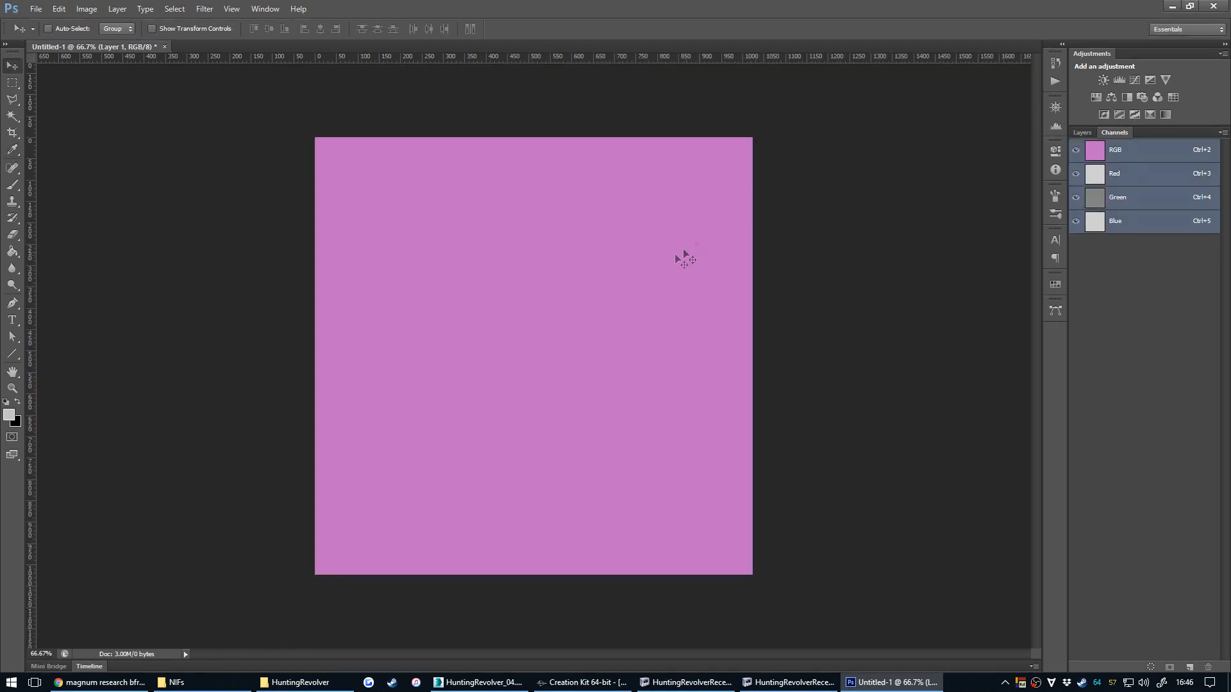
# Save the image in the HuntingRevolver texture folder as HuntingRevolverReceiver_s in Intel Texture Works DDS format.
pyautogui.hotkey('ctrl', 'shift', 's')
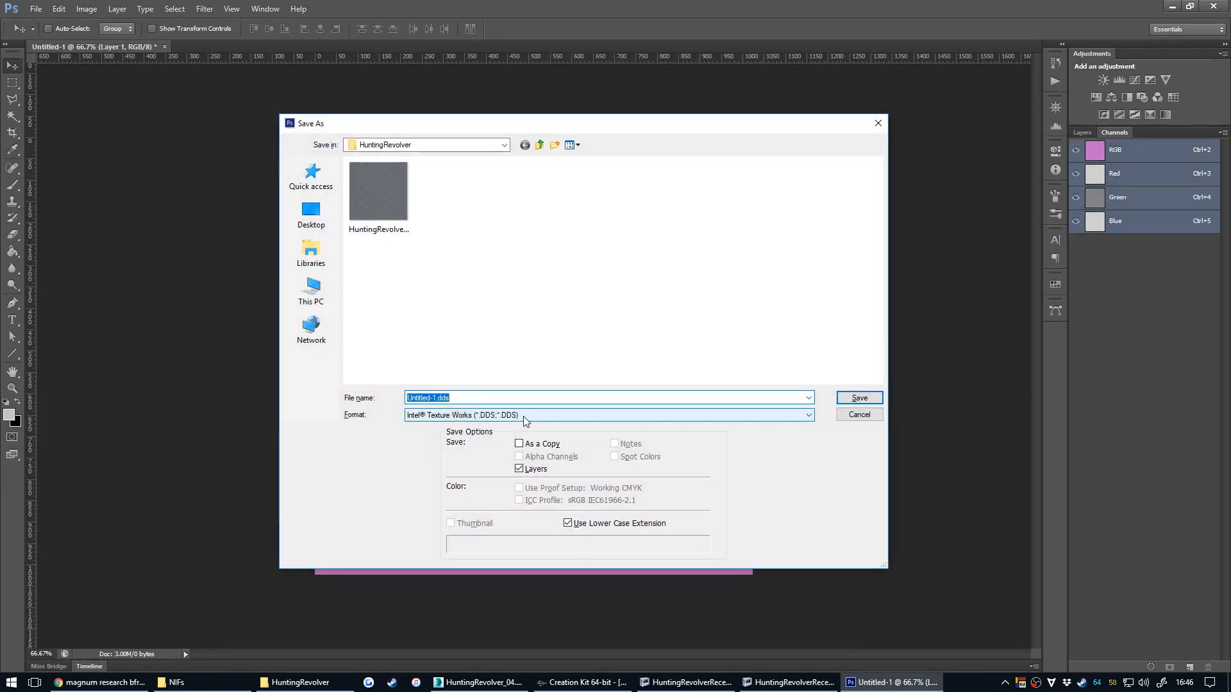
pyautogui.click(523, 415)
pyautogui.click(462, 443)
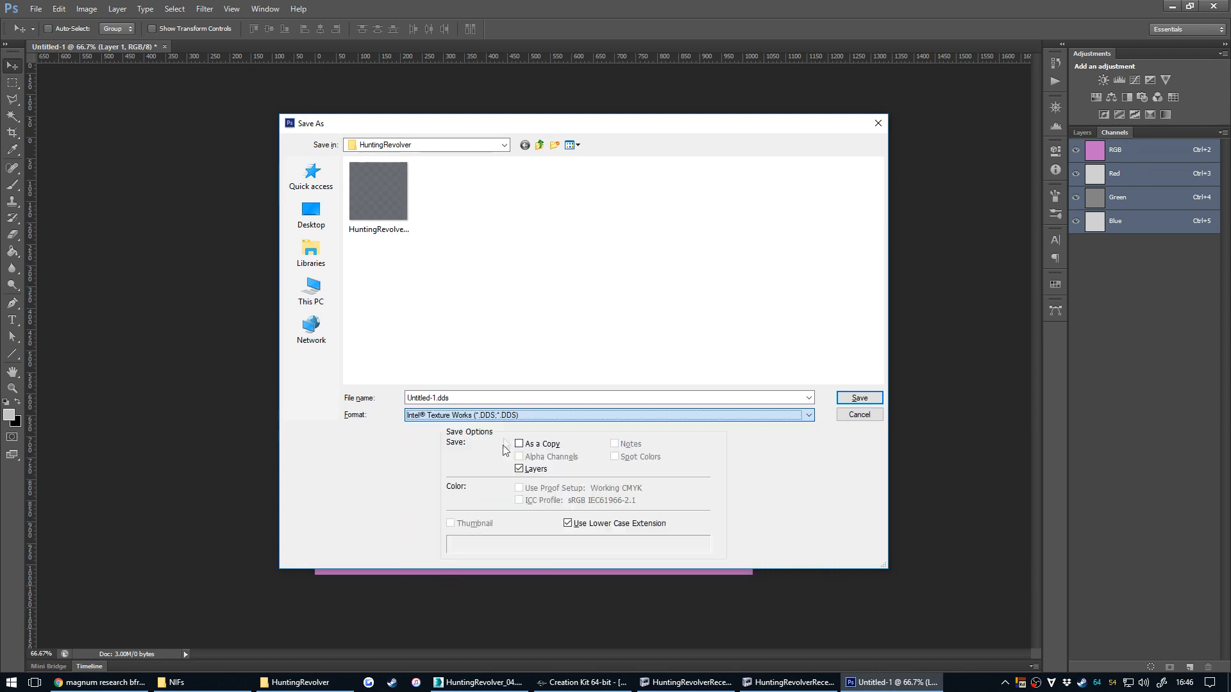
pyautogui.click(383, 221)
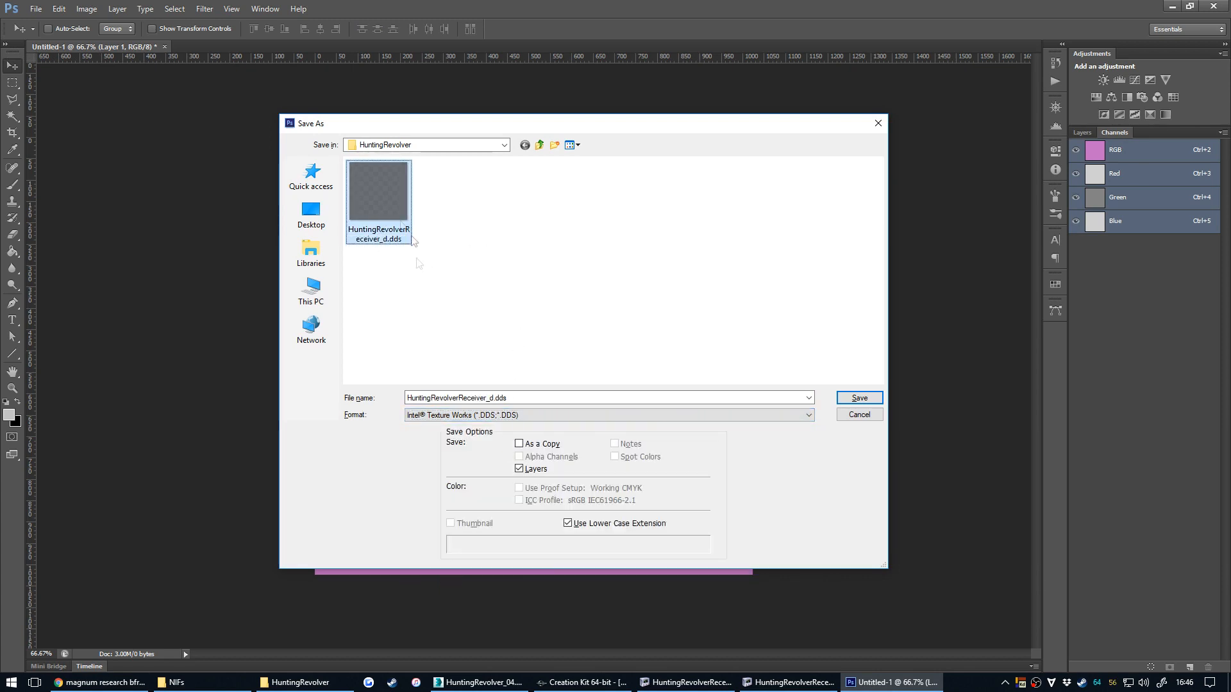
pyautogui.click(486, 397)
pyautogui.click(492, 397)
pyautogui.press('Return')
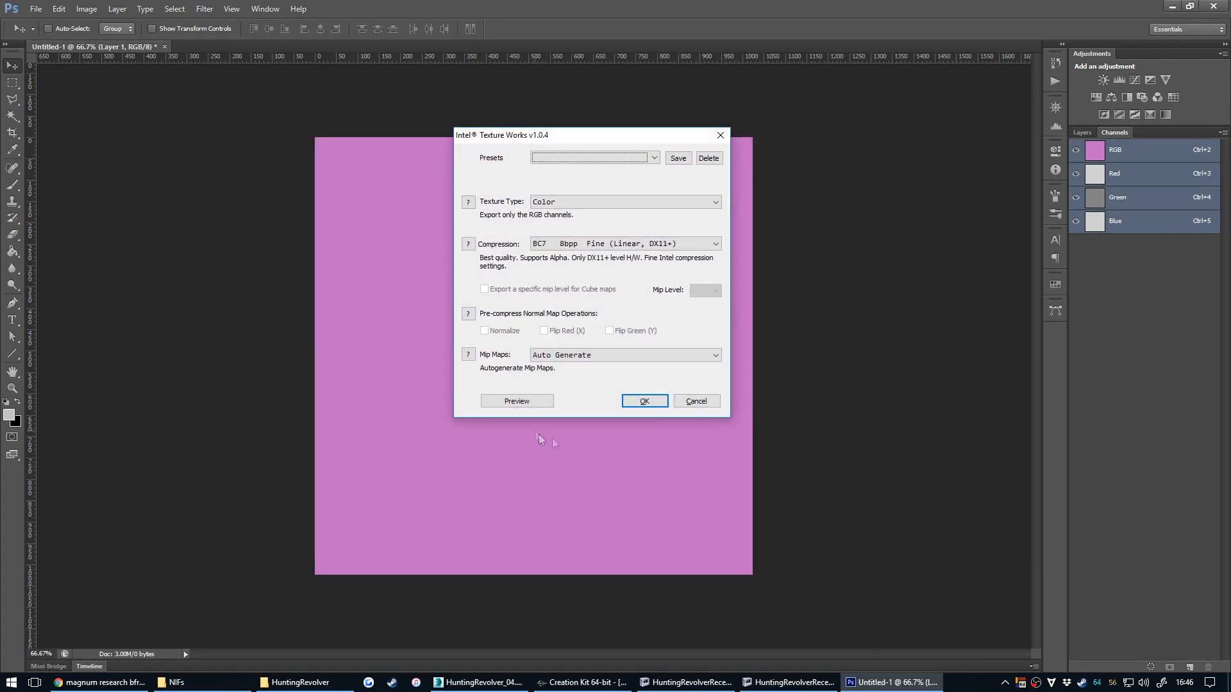
# Export the DDS with Color texture type, BC7 Fine (Linear) compression and auto-generated mip maps.
pyautogui.click(581, 203)
pyautogui.click(580, 203)
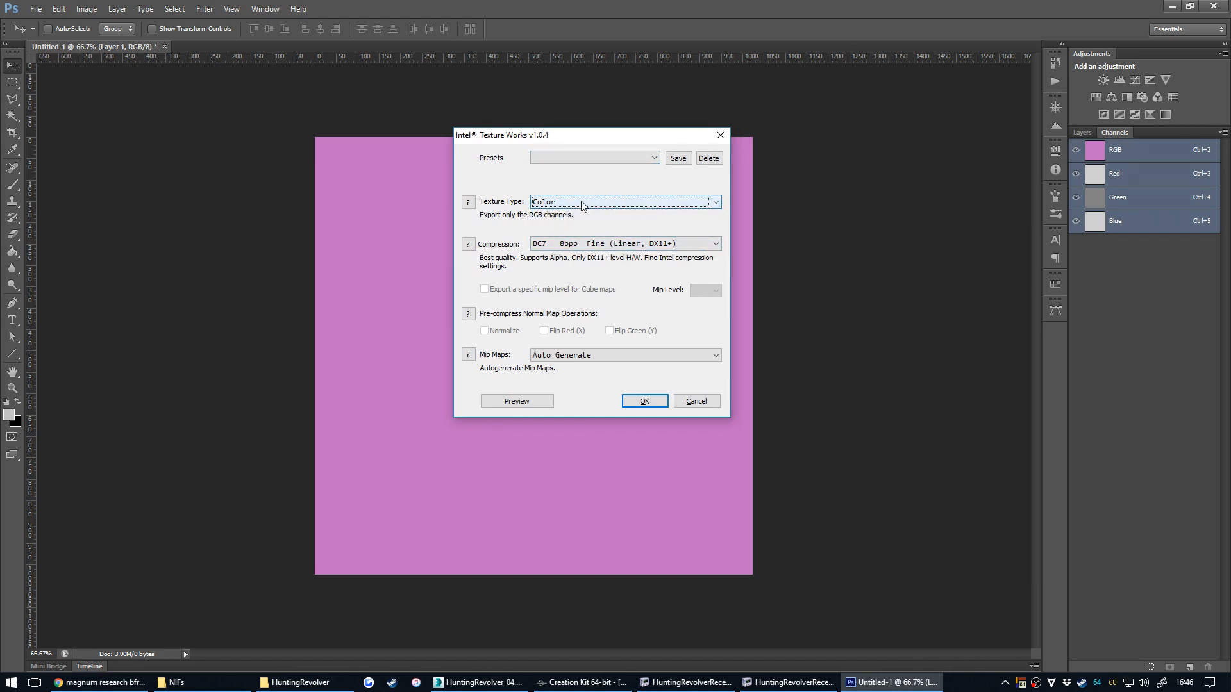
pyautogui.click(644, 401)
# Close the image, reopen HuntingRevolverReceiver_s.dds from the Textures\Weapons\HuntingRevolver folder without separate mip-map layers, and inspect its Blue channel and layer.
pyautogui.hotkey('ctrl', 'w')
pyautogui.hotkey('alt', 'Tab')
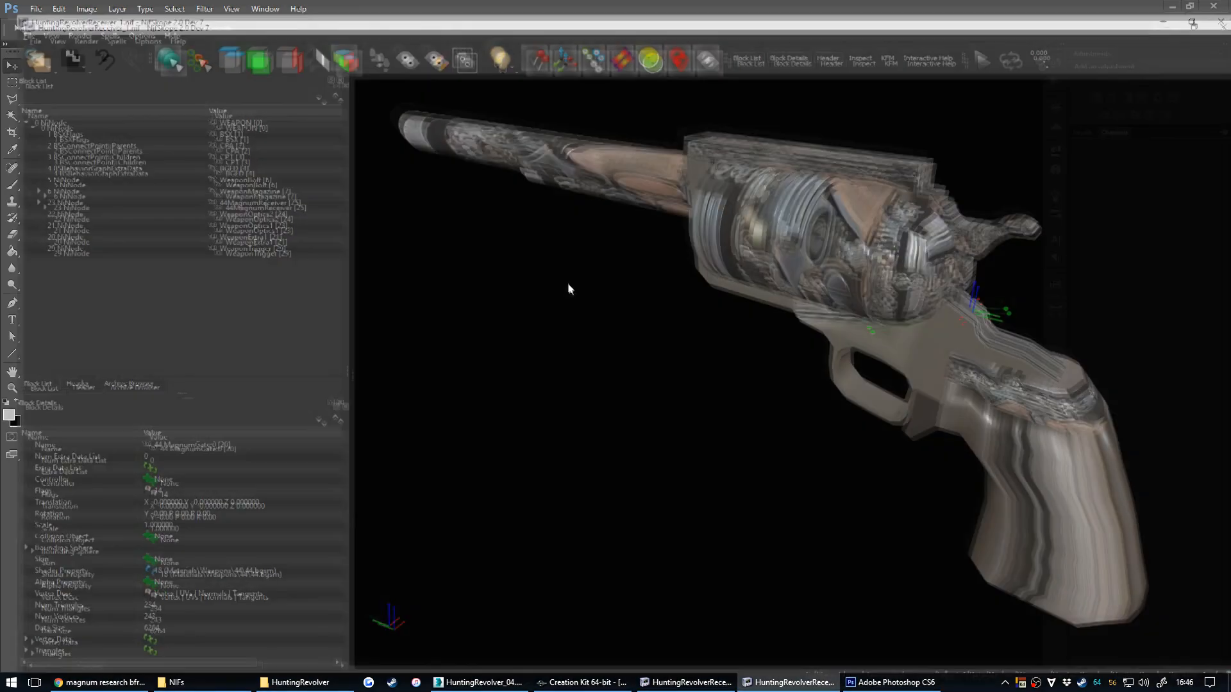
pyautogui.hotkey('alt', 'Tab')
pyautogui.click(313, 680)
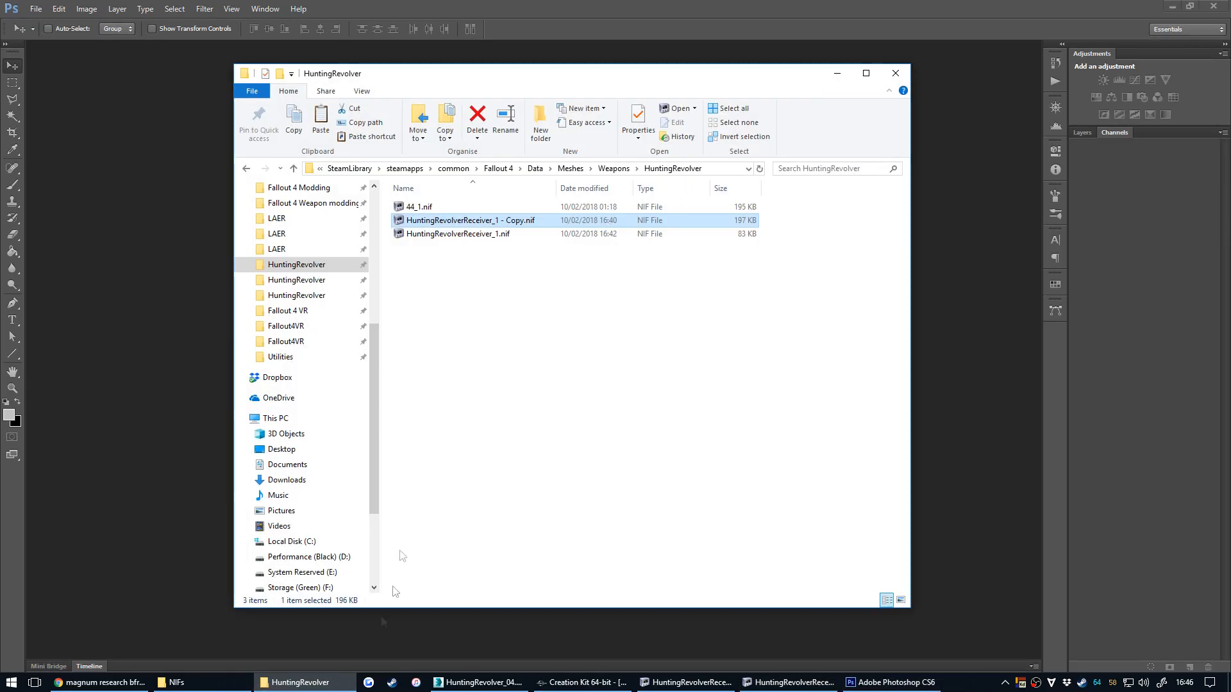
pyautogui.click(304, 682)
pyautogui.click(307, 682)
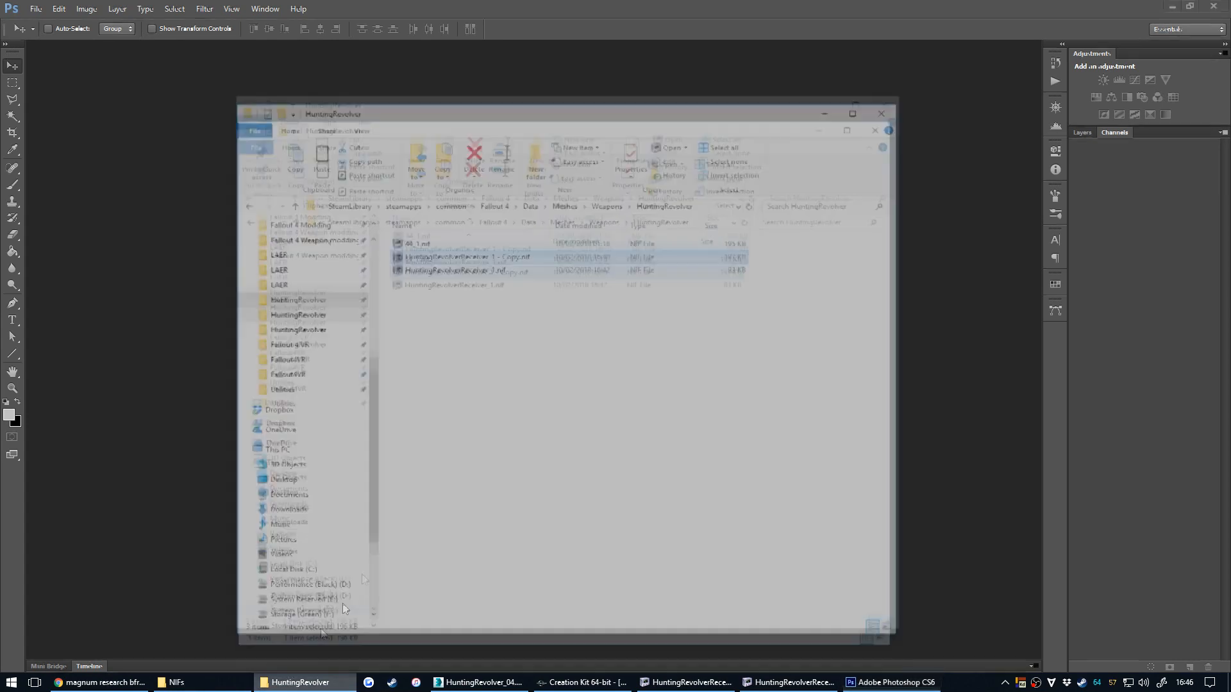
pyautogui.click(313, 282)
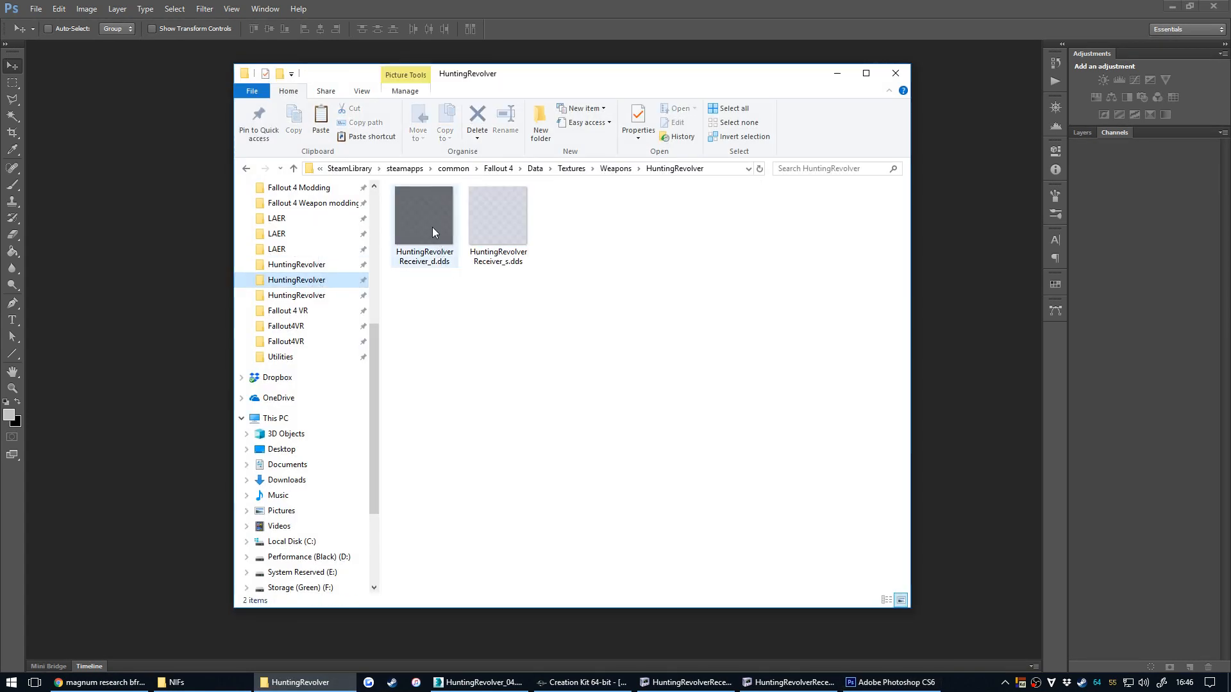
pyautogui.doubleClick(493, 215)
pyautogui.click(598, 285)
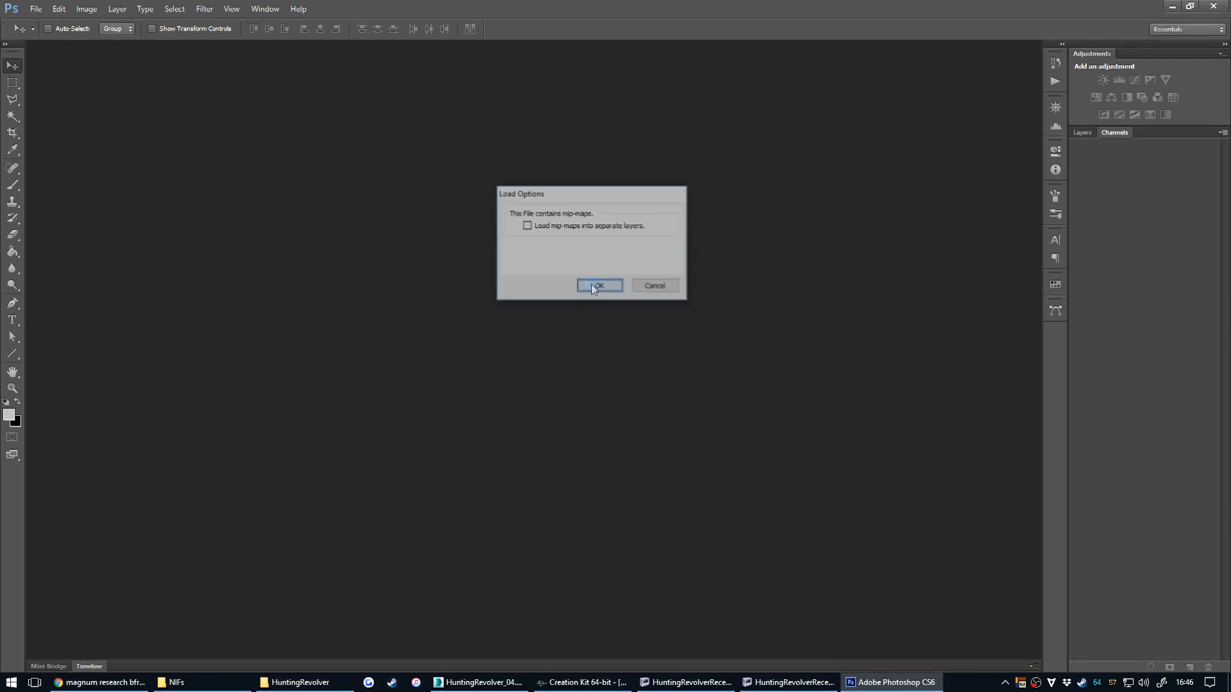
pyautogui.click(1133, 227)
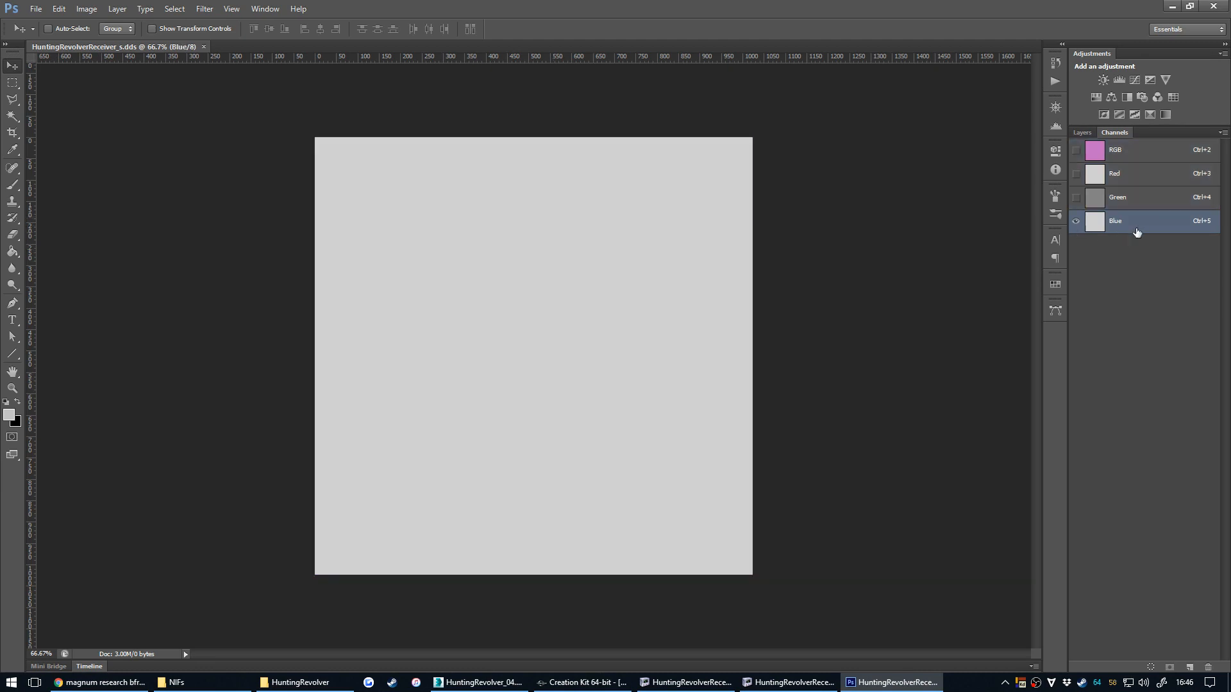
pyautogui.click(1085, 132)
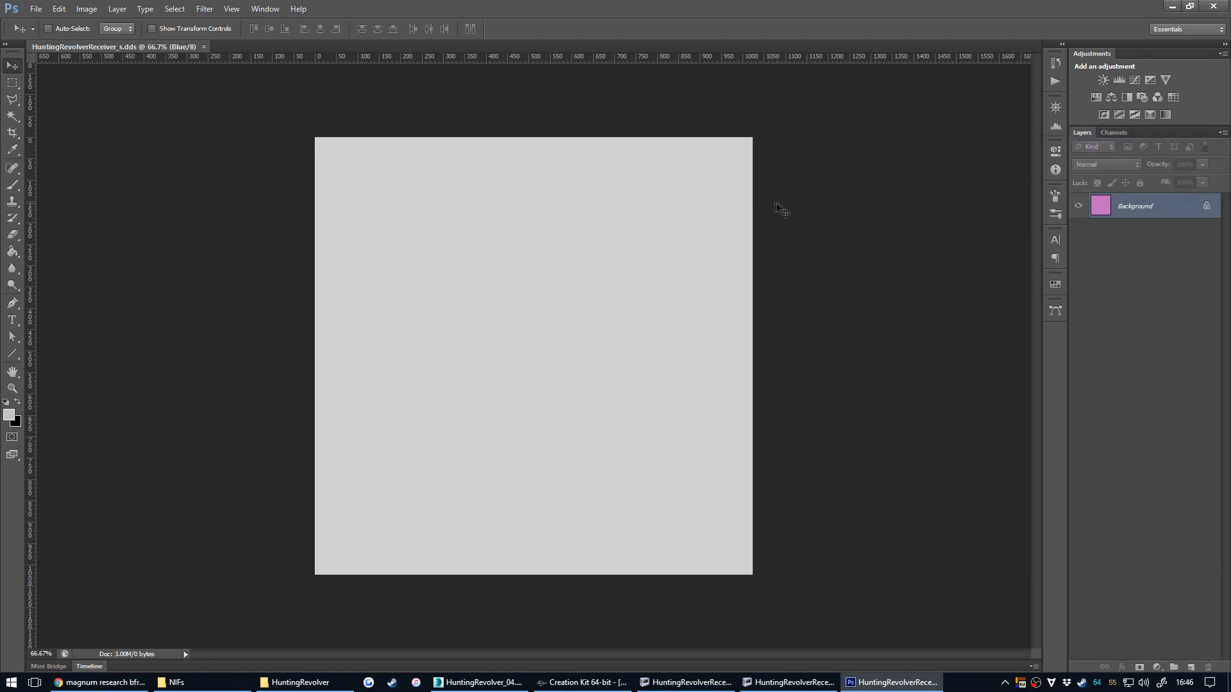
# Close the specular texture, open HuntingRevolverReceiver_d.dds without separate mip-map layers, and display its channels.
pyautogui.hotkey('ctrl', 'w')
pyautogui.hotkey('alt', 'Tab')
pyautogui.click(417, 235)
pyautogui.doubleClick(417, 235)
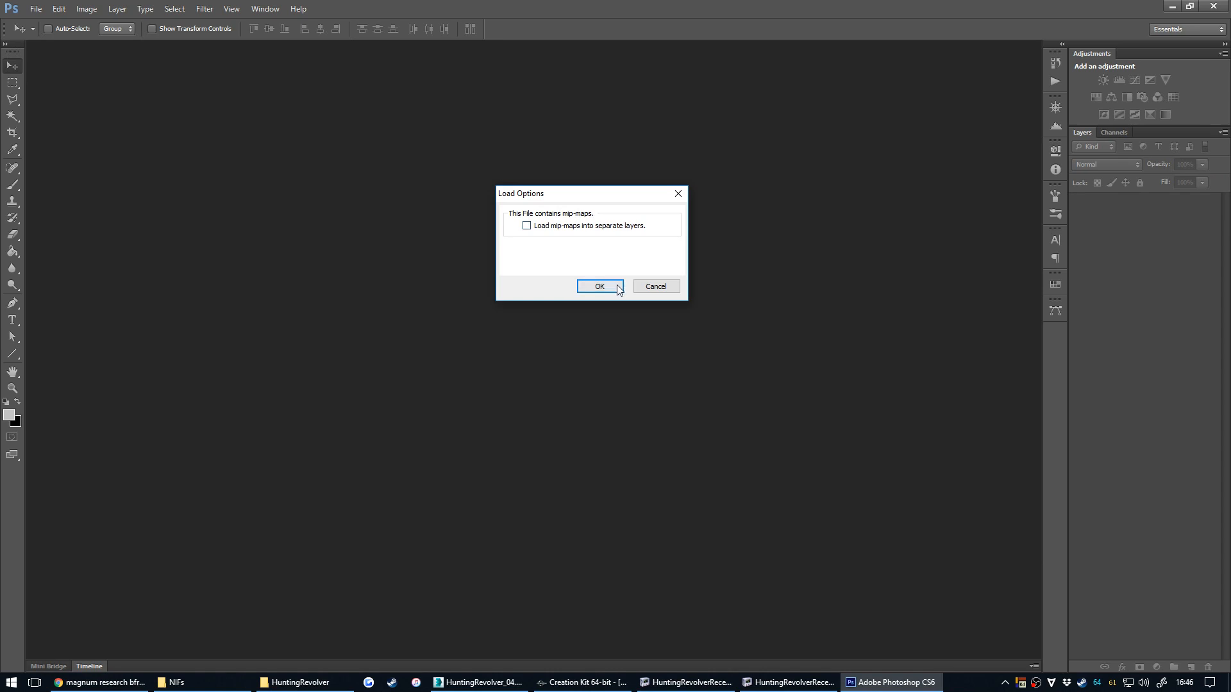
pyautogui.click(598, 285)
pyautogui.click(1113, 132)
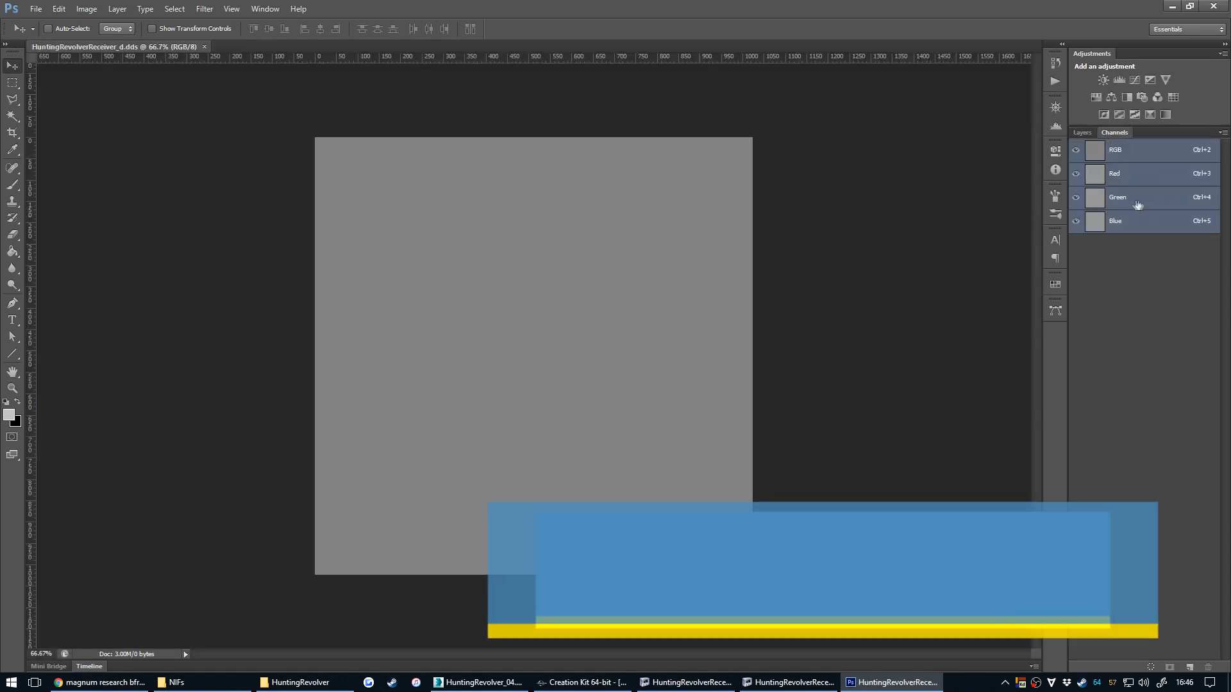
# Close the diffuse texture and check the saved DDS files in the HuntingRevolver texture folder.
pyautogui.hotkey('ctrl', 'w')
pyautogui.hotkey('alt', 'Tab')
pyautogui.click(561, 283)
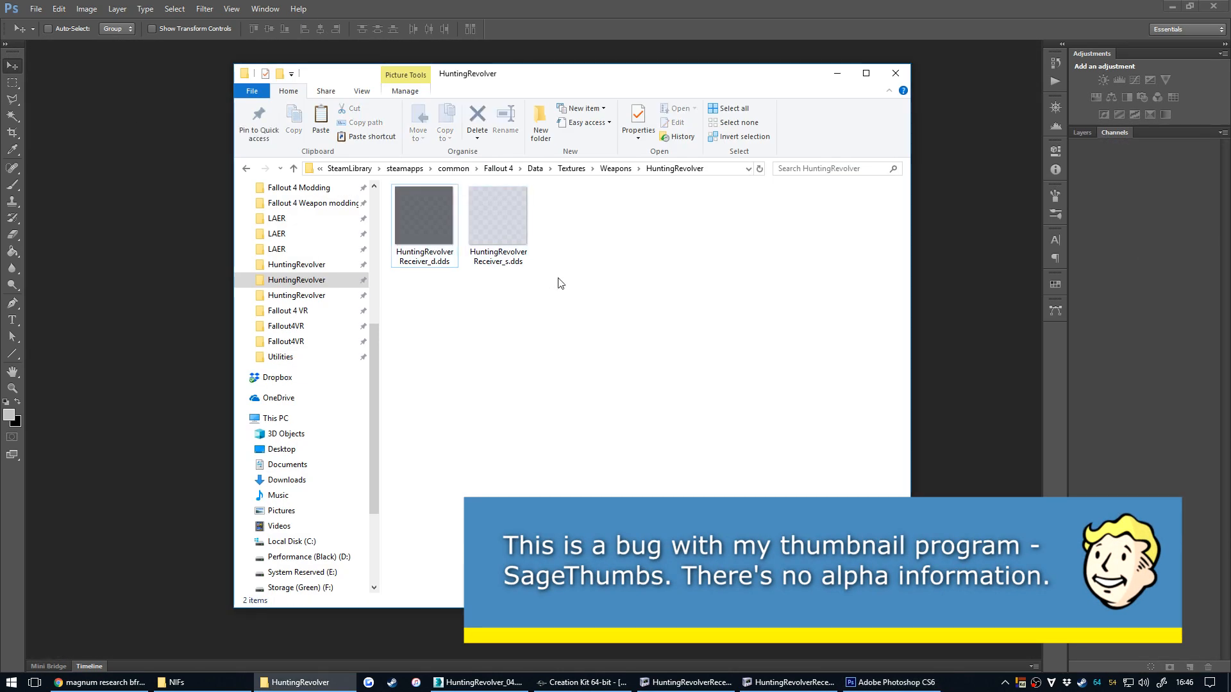
pyautogui.hotkey('alt', 'Tab')
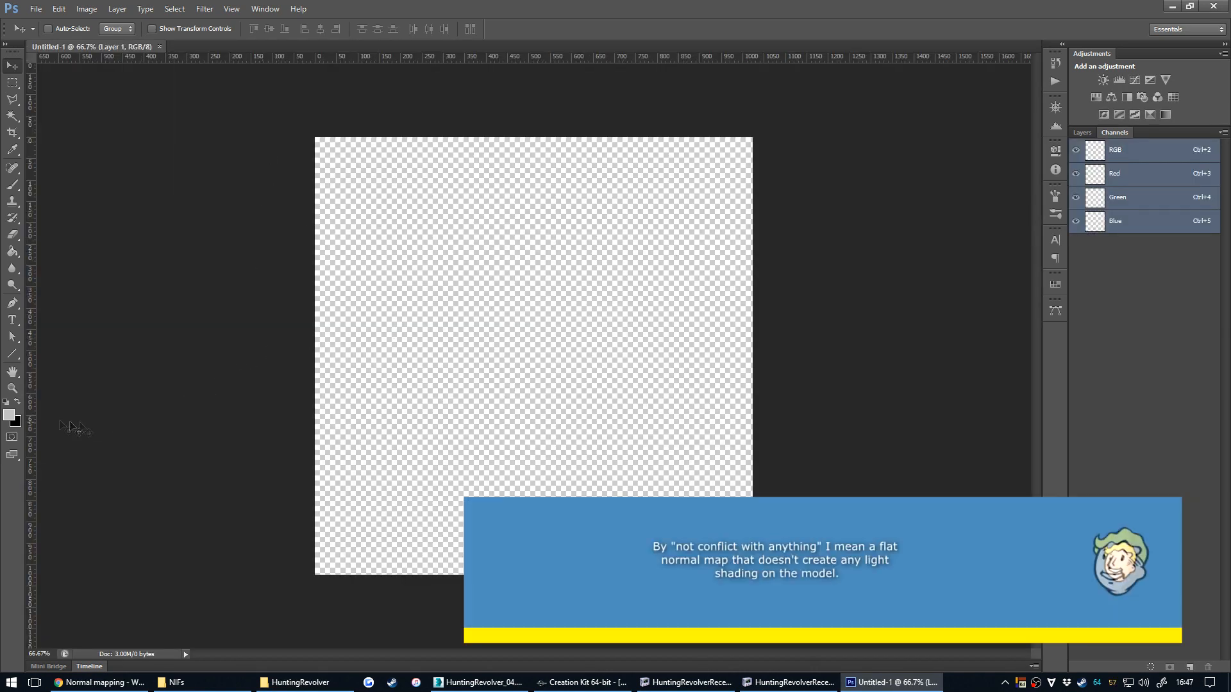
# Try RGB values of 255, 255, 128 for the foreground color.
pyautogui.click(12, 416)
pyautogui.doubleClick(644, 389)
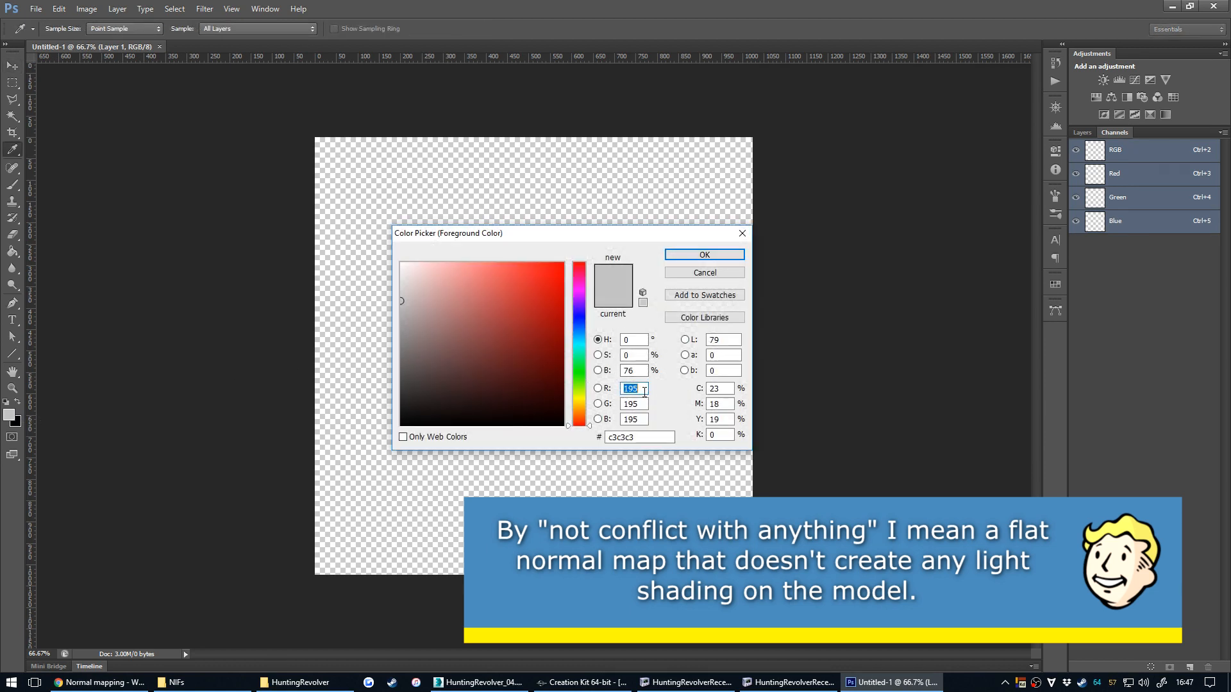
pyautogui.write('255')
pyautogui.doubleClick(634, 405)
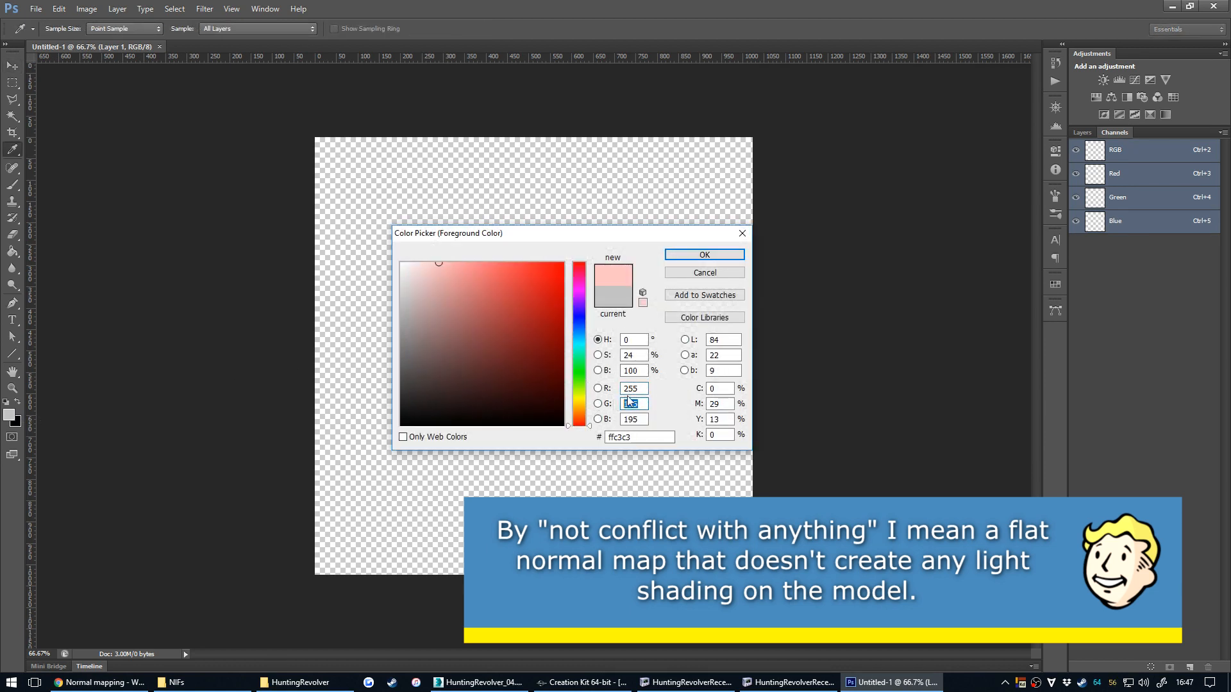
pyautogui.write('255')
pyautogui.doubleClick(633, 420)
pyautogui.write('128')
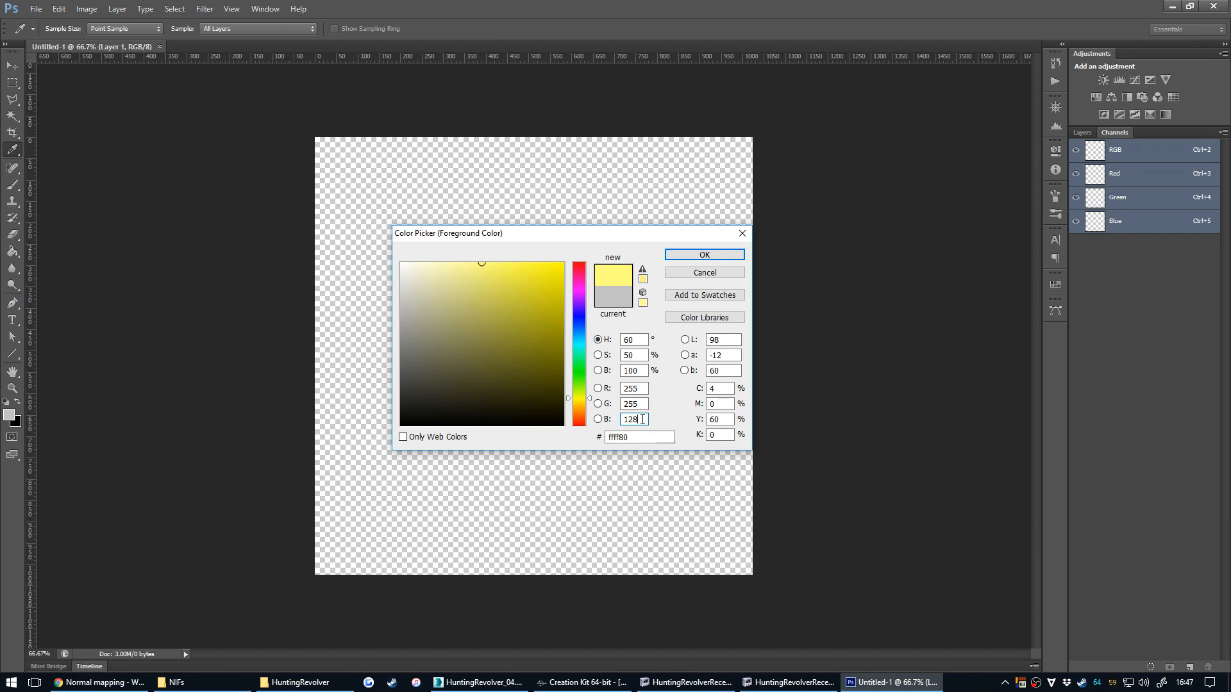
# Set the foreground color to the flat normal map blue, RGB 128, 128, 255.
pyautogui.moveTo(643, 420); pyautogui.dragTo(601, 416)
pyautogui.press('BackSpace')
pyautogui.click(637, 389)
pyautogui.click(618, 258)
pyautogui.doubleClick(642, 389)
pyautogui.write('128')
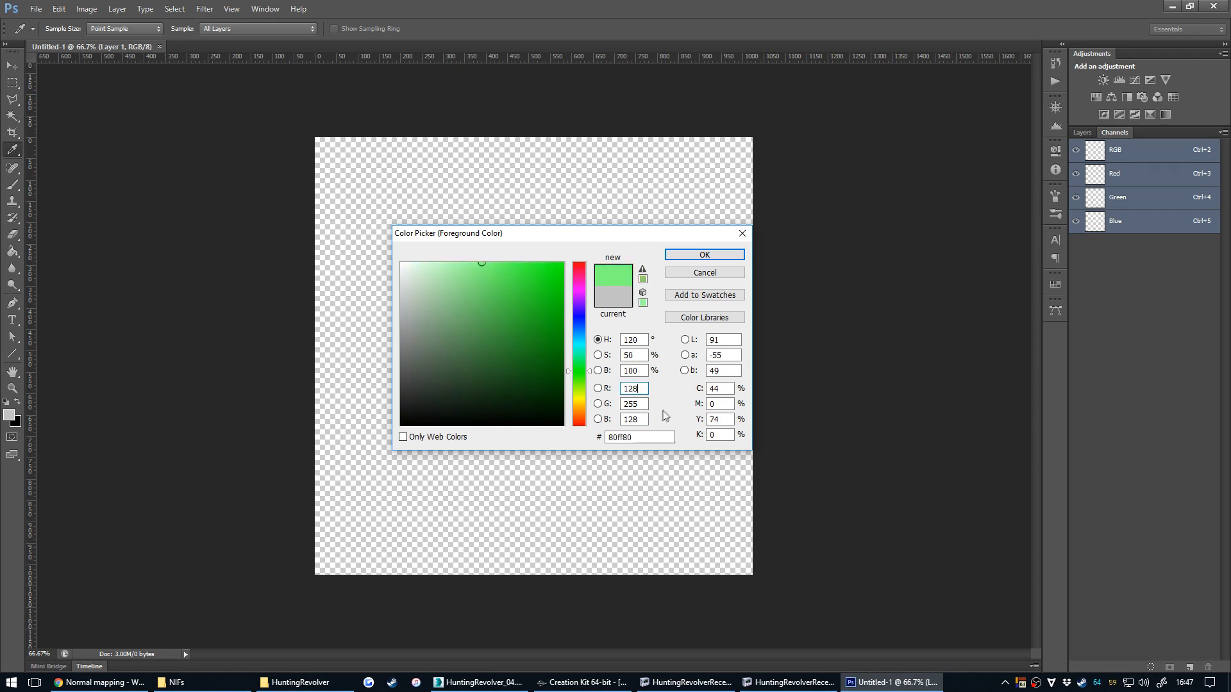
pyautogui.doubleClick(641, 420)
pyautogui.write('255')
pyautogui.doubleClick(647, 404)
pyautogui.write('128')
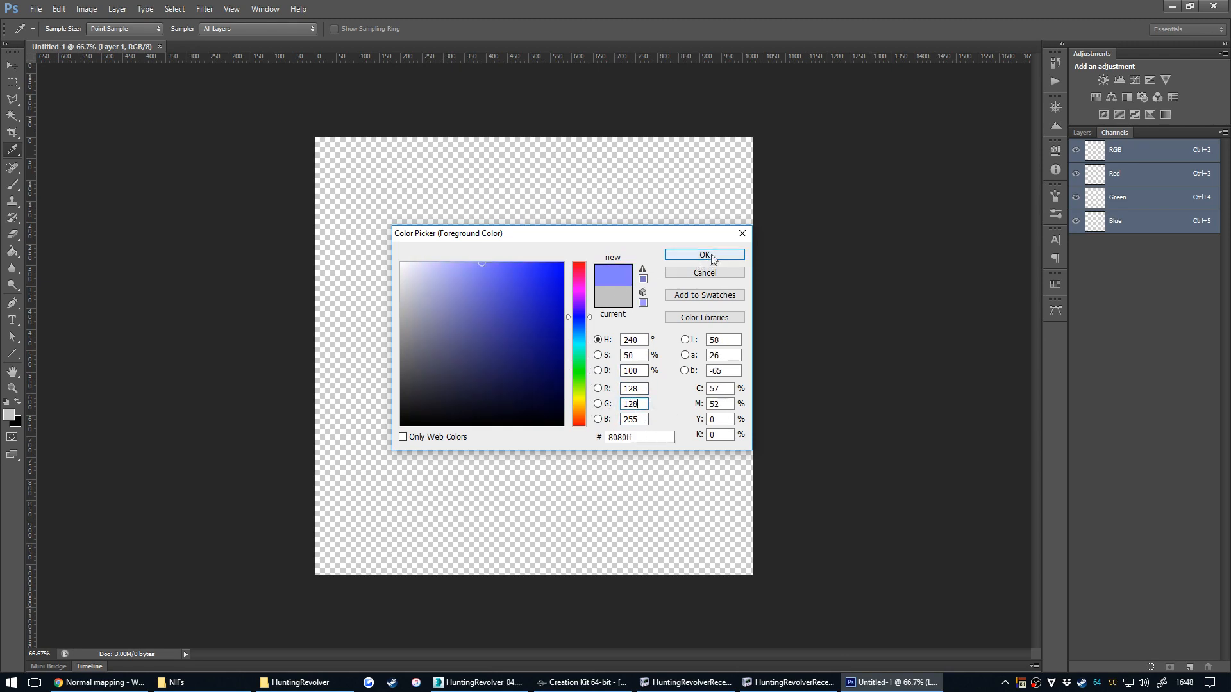
pyautogui.click(706, 262)
# Fill the transparent Layer 1 with the foreground color and display the image's layers.
pyautogui.press('v')
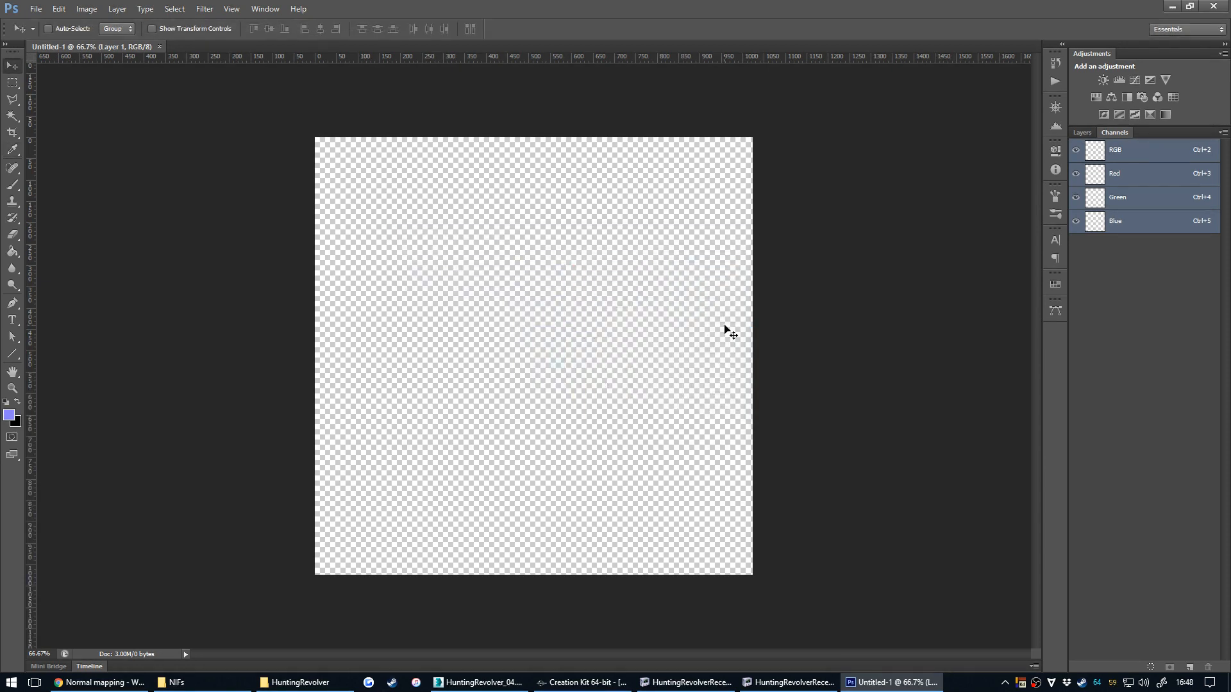
pyautogui.hotkey('alt', 'BackSpace')
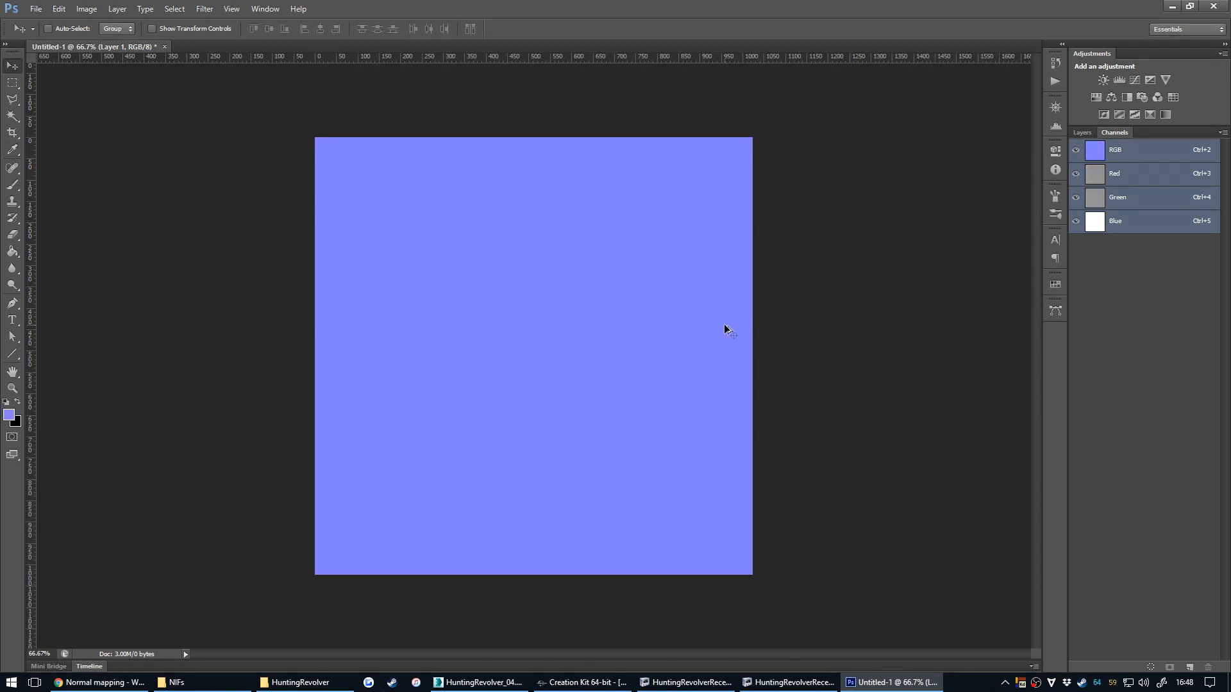
pyautogui.click(1081, 131)
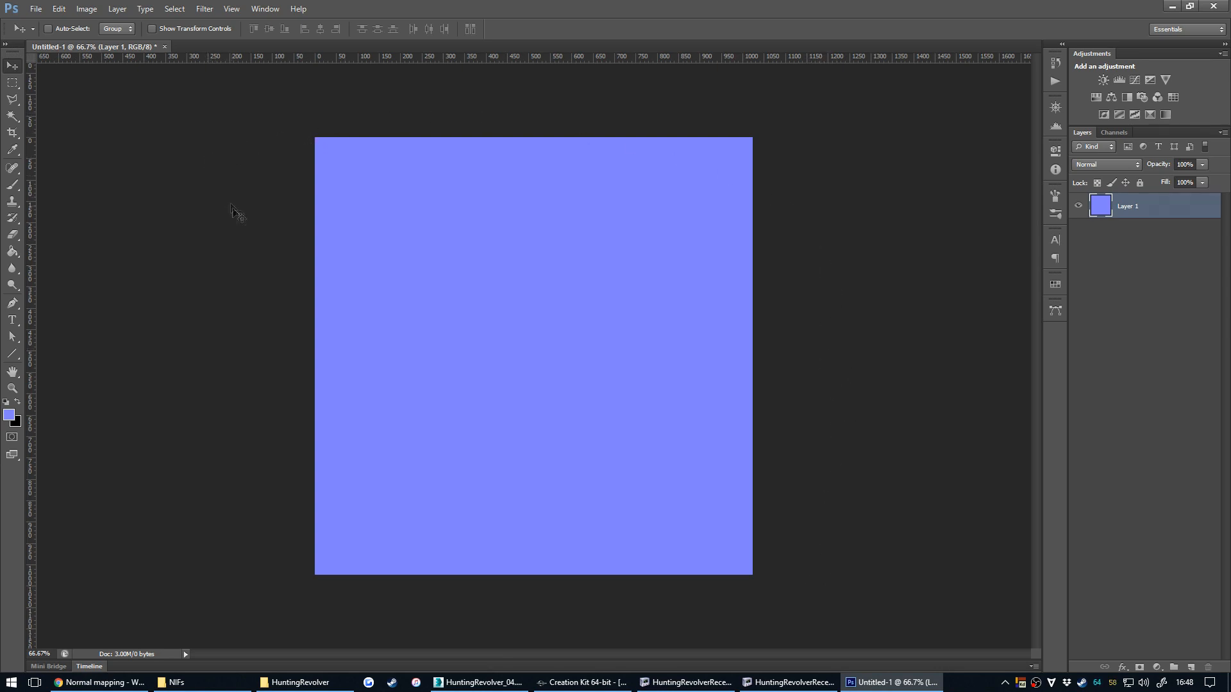
# Save the image in the HuntingRevolver texture folder as HuntingRevolverReceiver_n.dds in Intel Texture Works DDS format.
pyautogui.hotkey('ctrl', 'shift', 's')
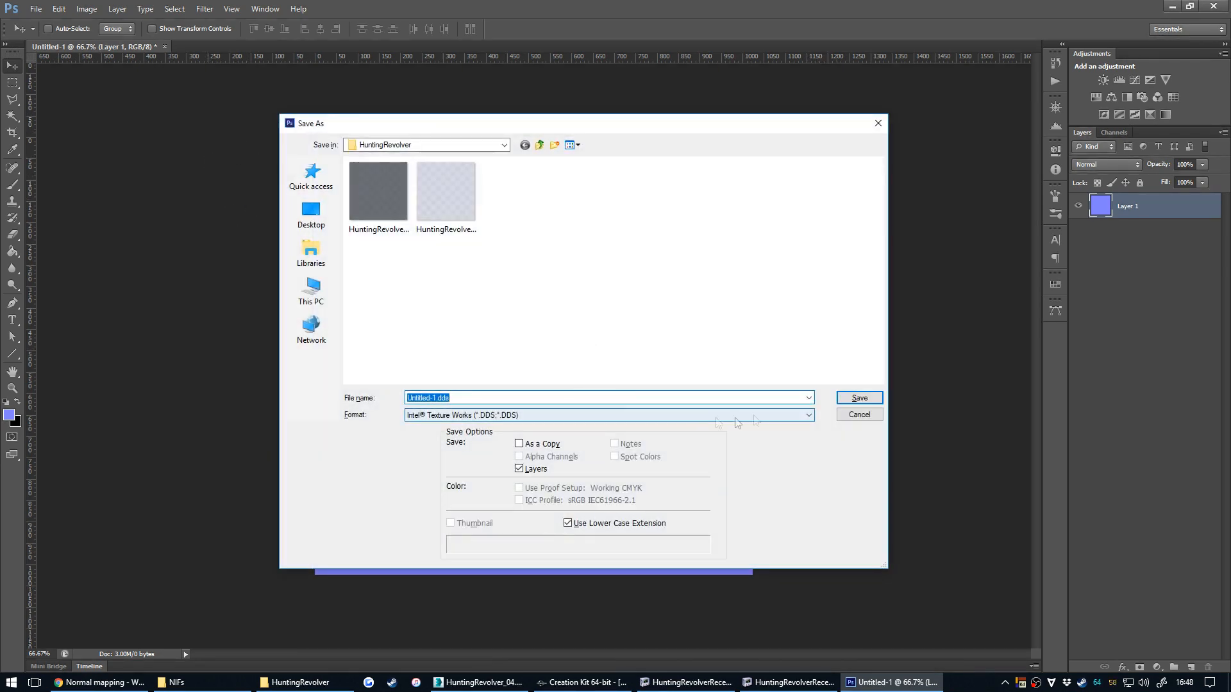
pyautogui.click(446, 193)
pyautogui.click(492, 398)
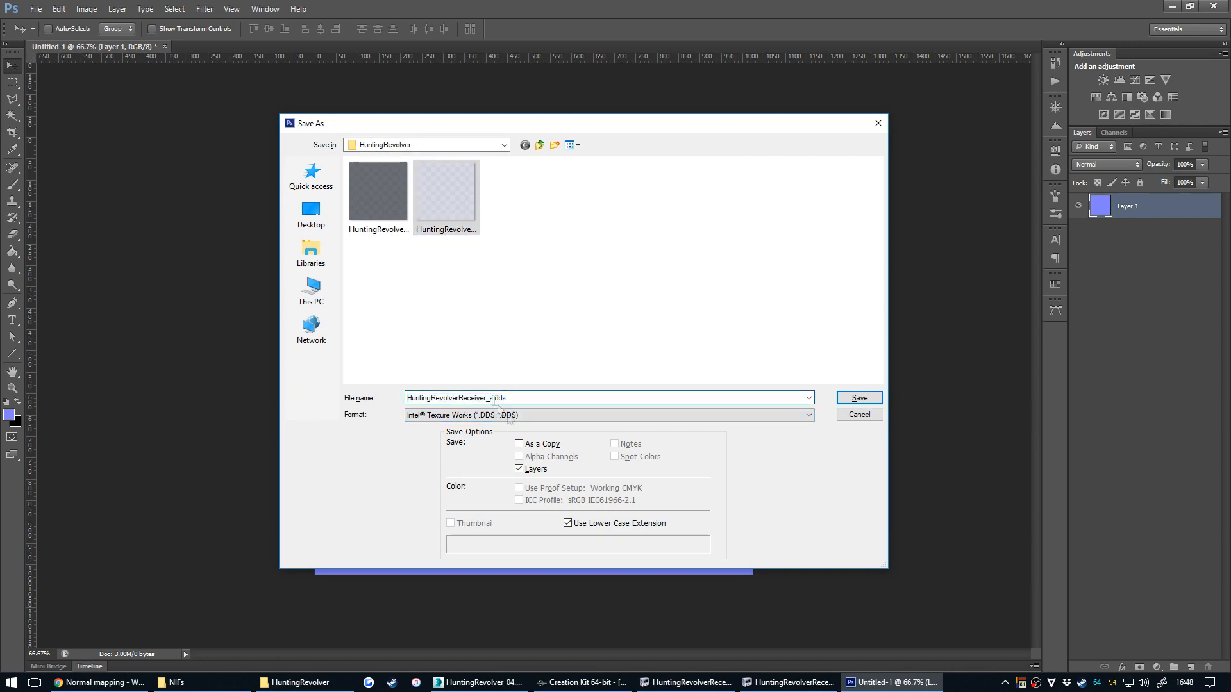
pyautogui.click(859, 397)
# Export the DDS with the Normal preset, using Normal Map texture type, BC5 linear compression and auto-generated mip maps.
pyautogui.click(573, 158)
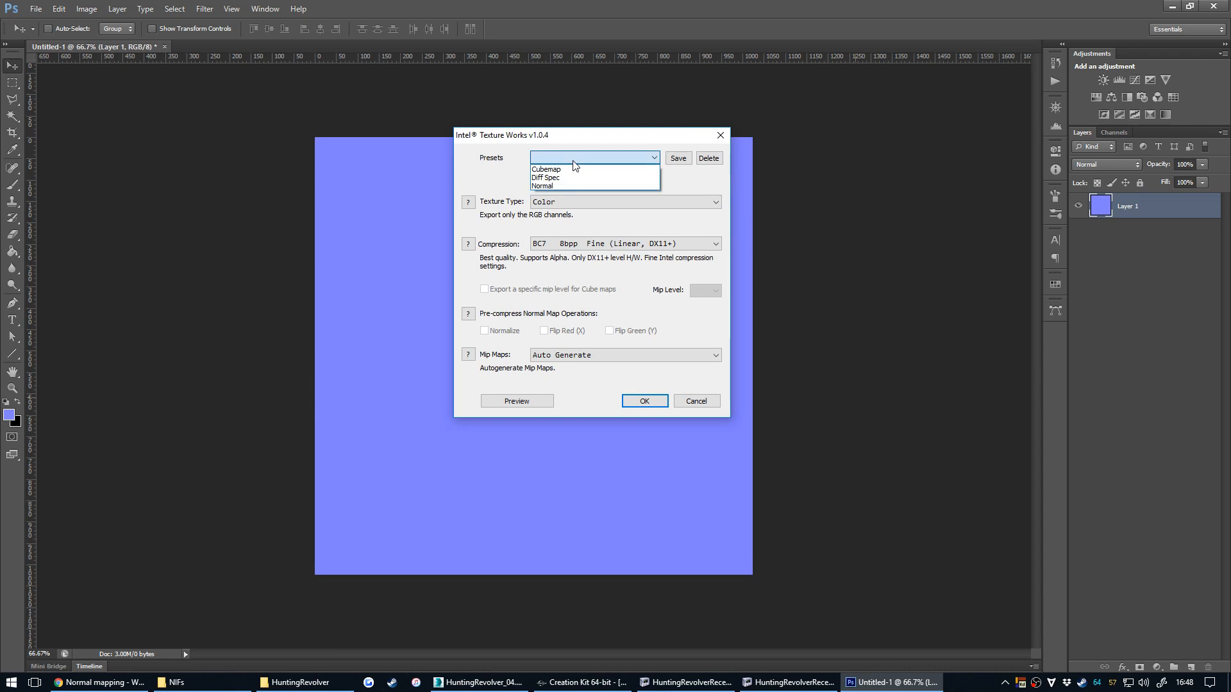
pyautogui.click(571, 178)
pyautogui.click(577, 157)
pyautogui.click(596, 186)
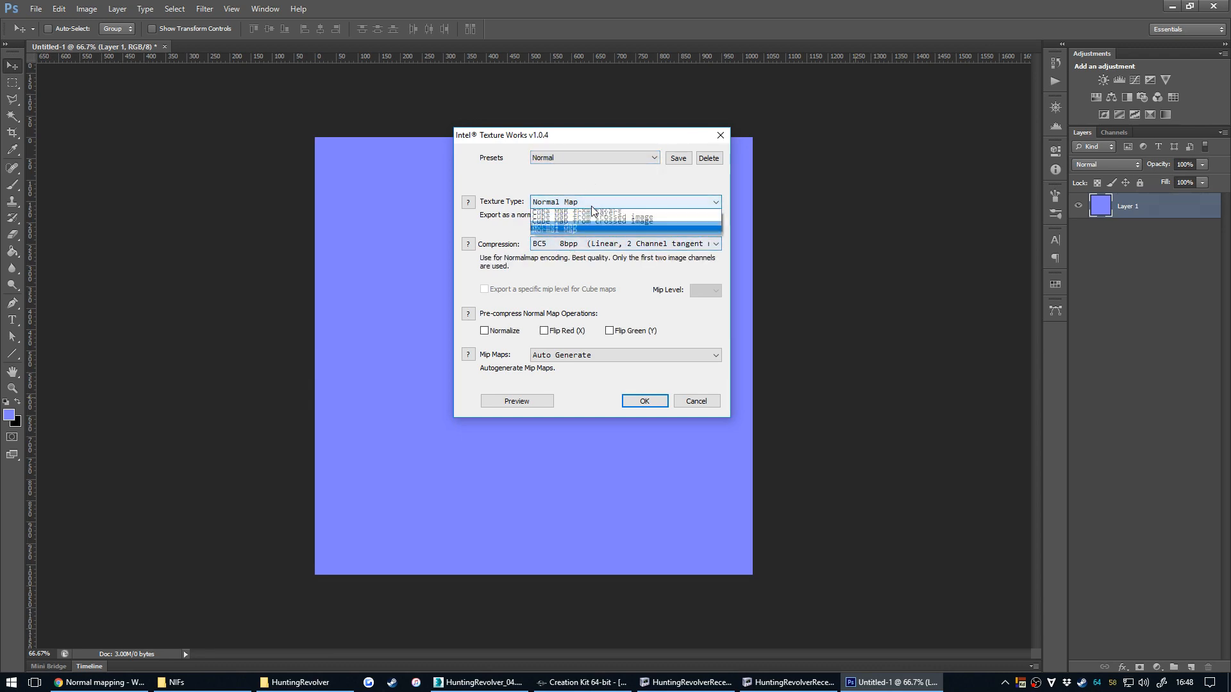
pyautogui.click(584, 245)
pyautogui.click(576, 257)
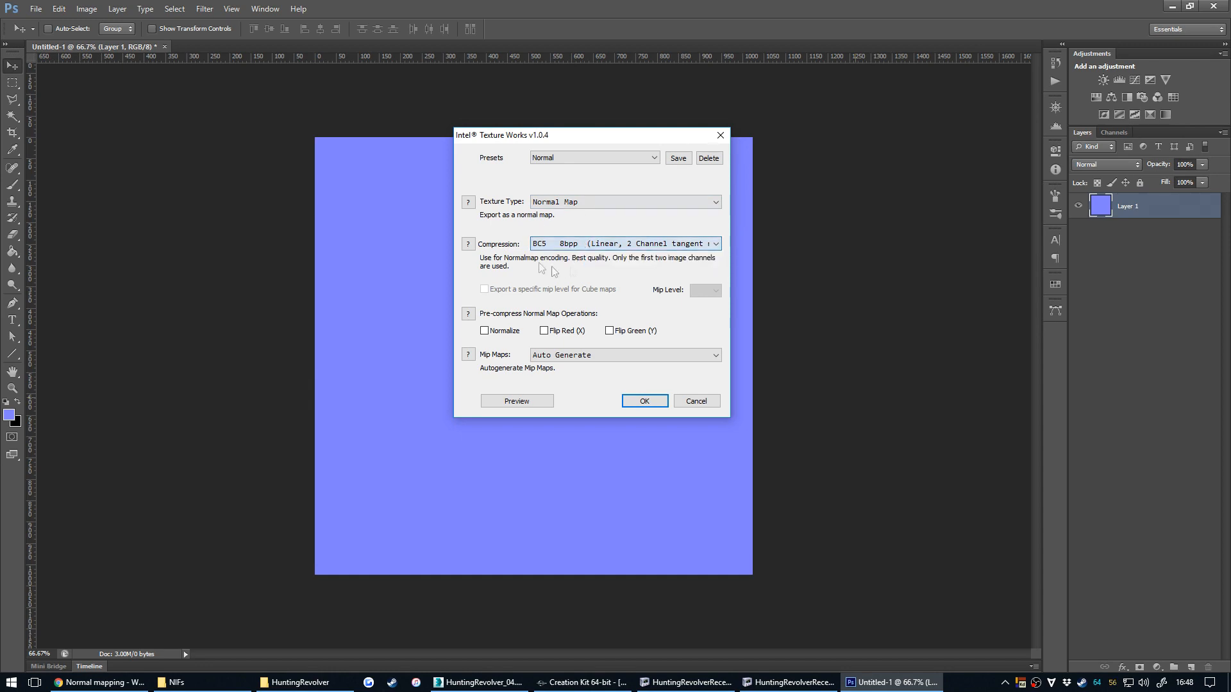
pyautogui.click(645, 401)
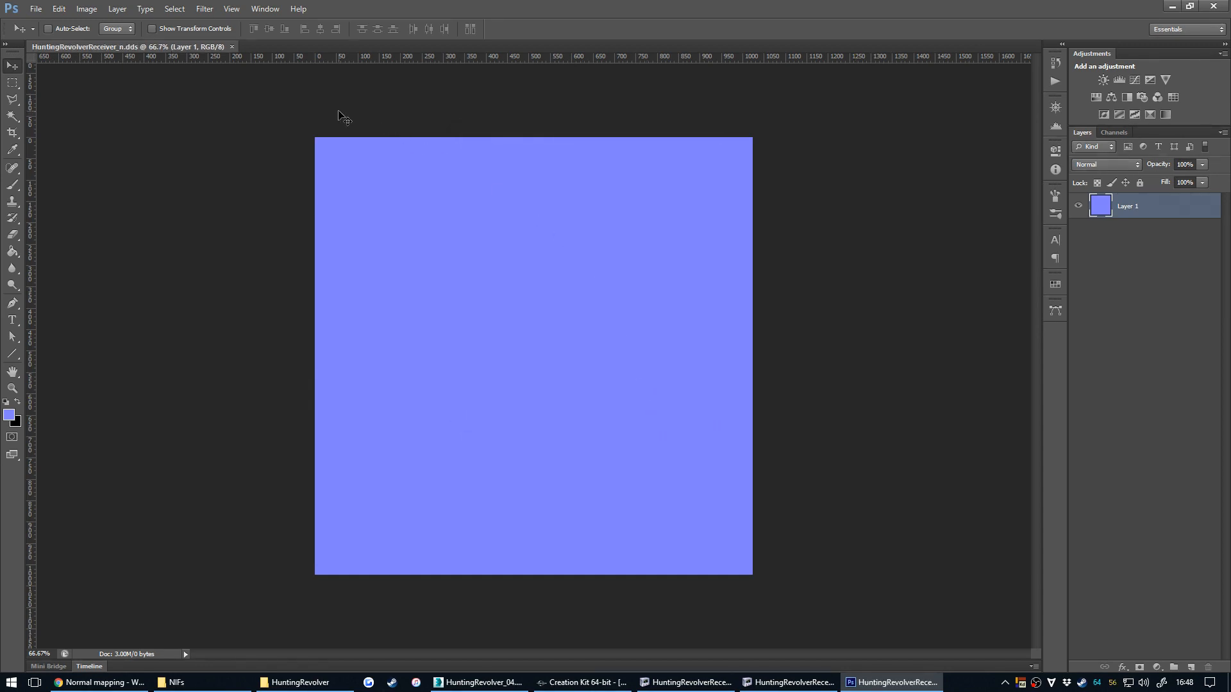
# Close the normal map, reopen the HuntingRevolver texture folder from Weapons, and exit Photoshop.
pyautogui.hotkey('ctrl', 'w')
pyautogui.click(1213, 6)
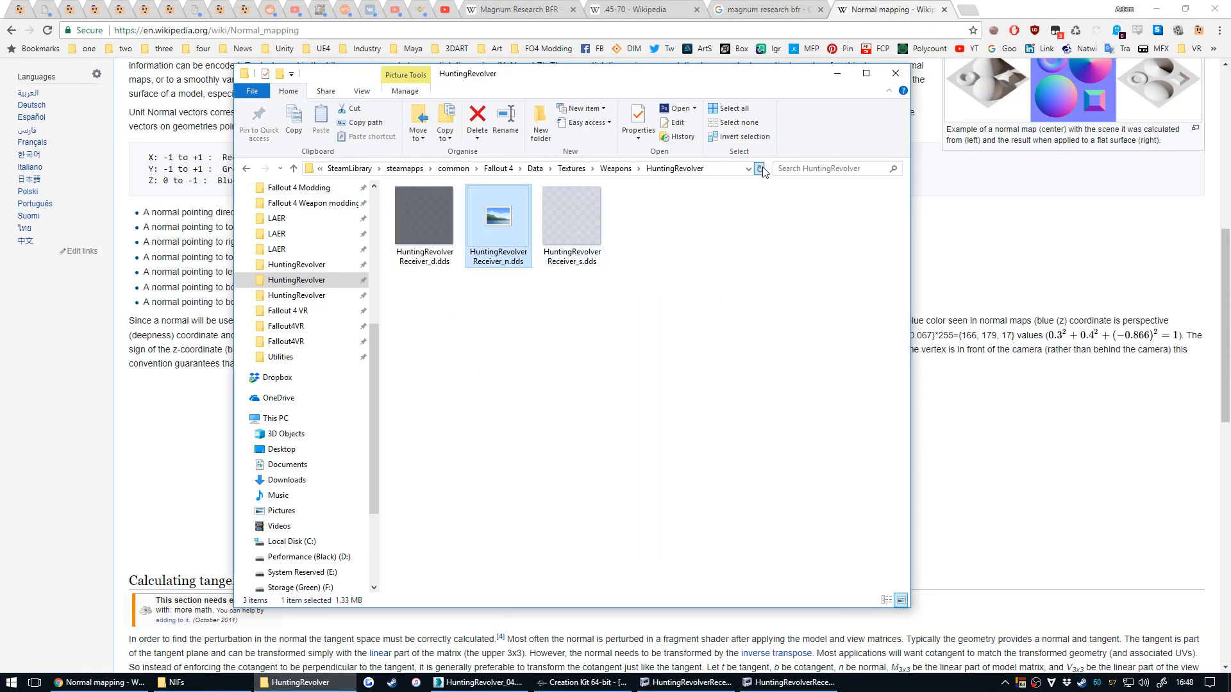
pyautogui.click(606, 284)
pyautogui.click(615, 169)
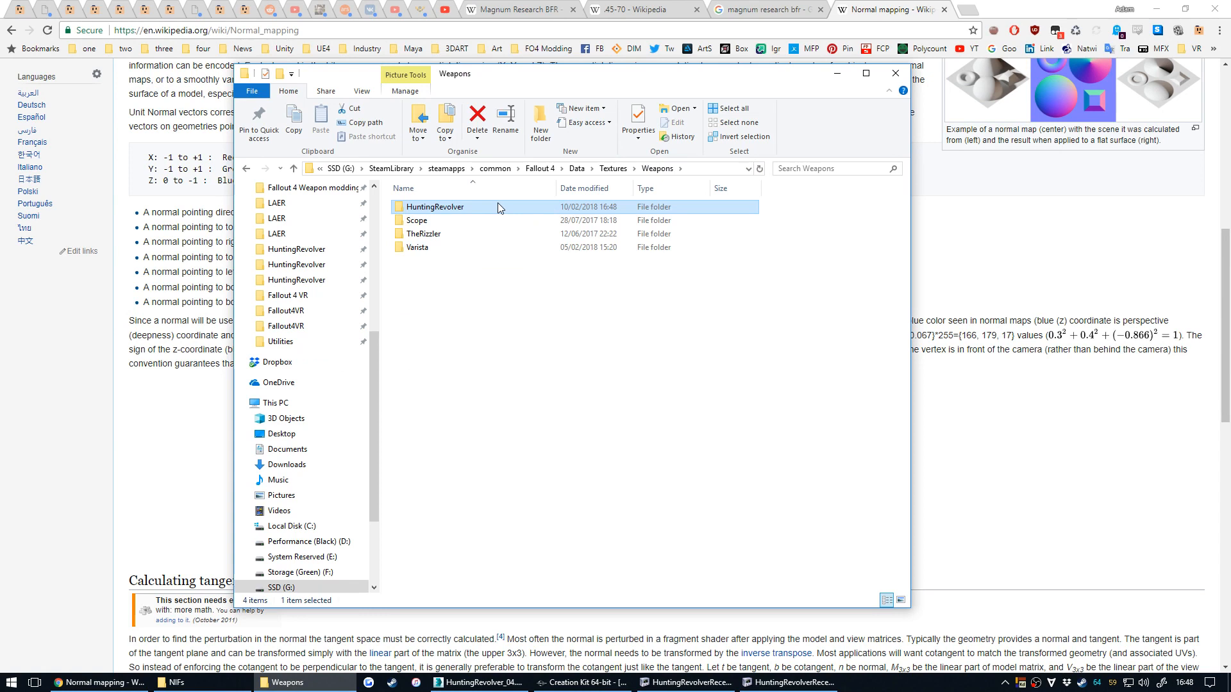
pyautogui.doubleClick(497, 203)
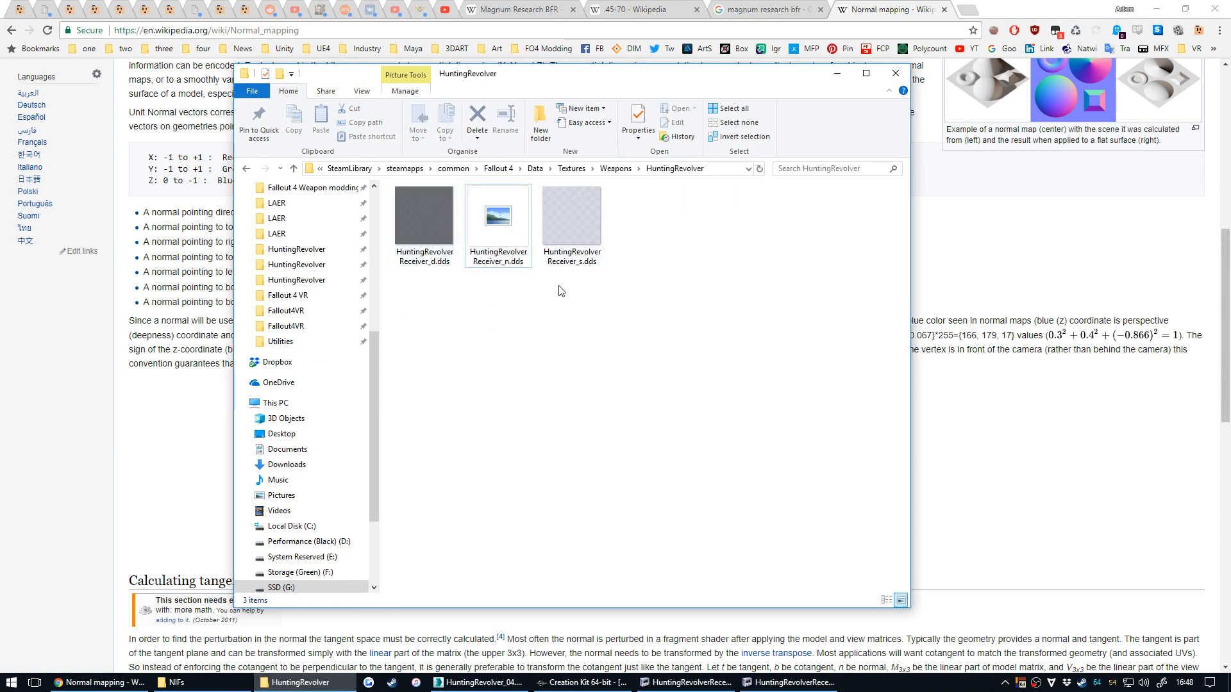
pyautogui.click(304, 283)
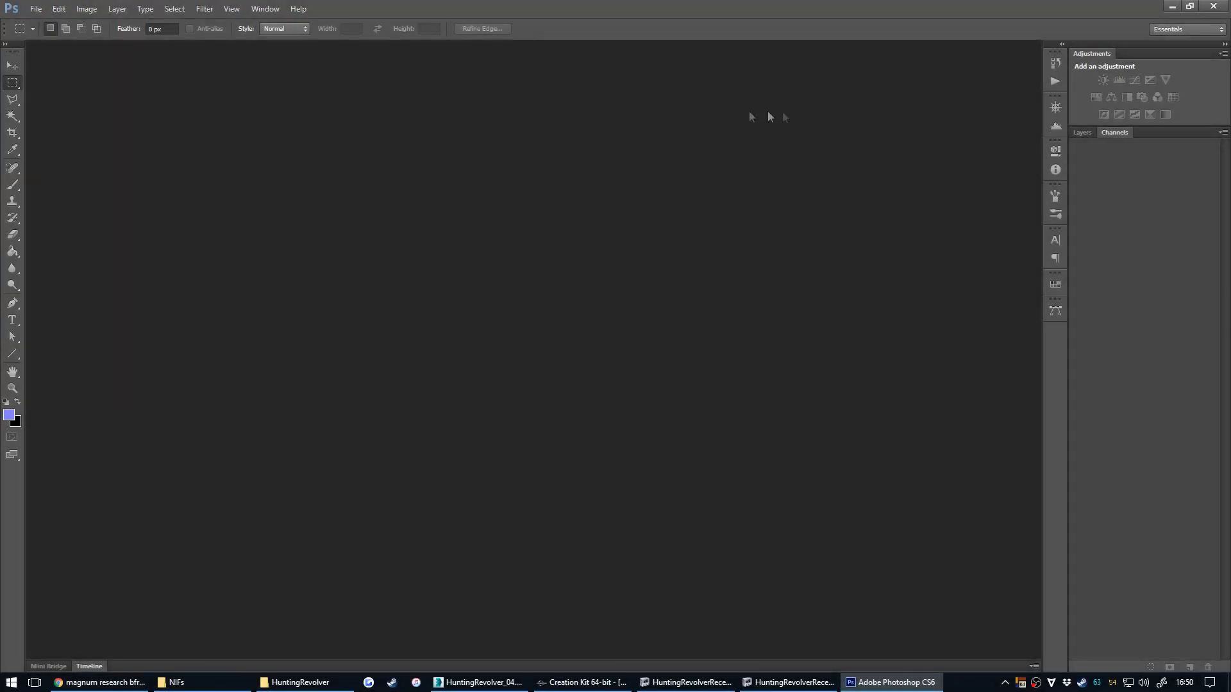
pyautogui.click(1213, 7)
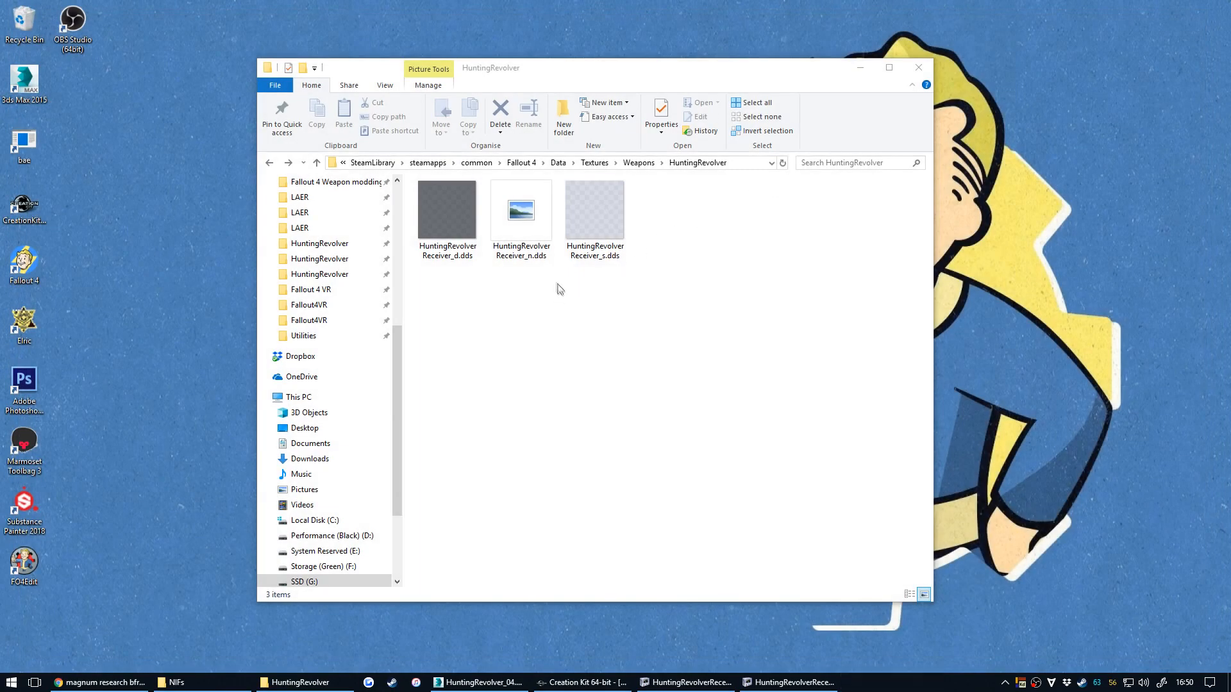
# Review the receiver's _d, _n and _s texture files, and open the Data\Materials\Weapons\HuntingRevolver folder.
pyautogui.moveTo(563, 77)
pyautogui.mouseDown()
pyautogui.moveTo(522, 88)
pyautogui.moveTo(552, 68)
pyautogui.mouseUp()
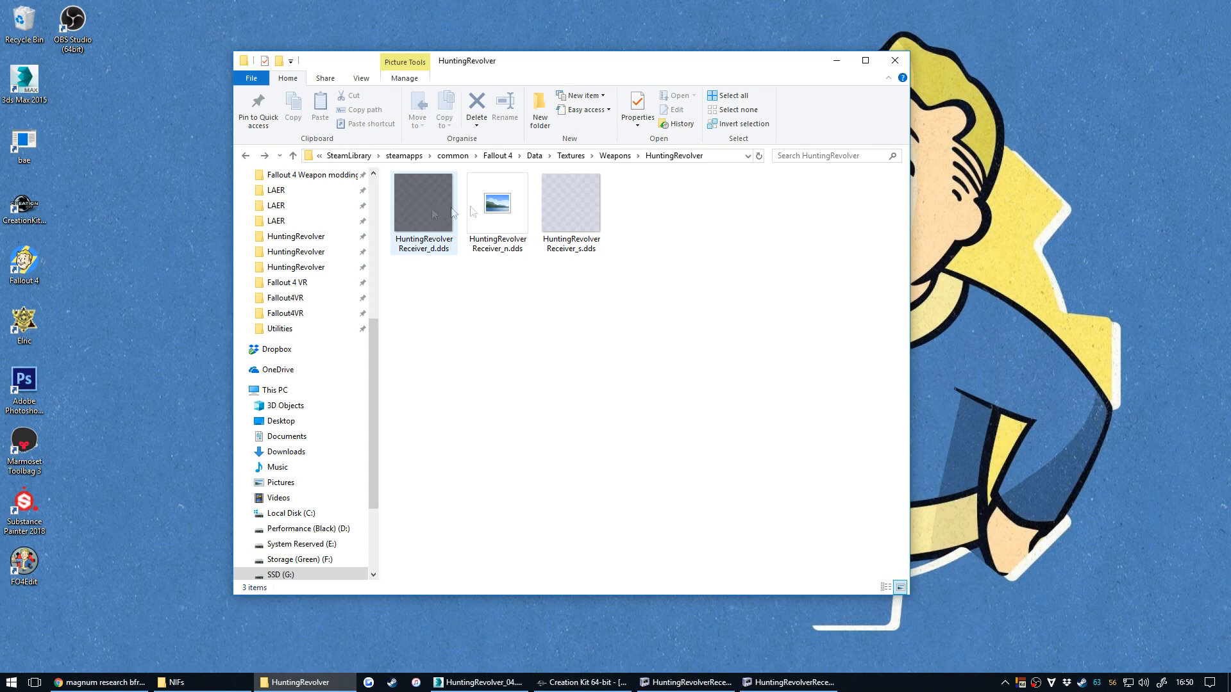
pyautogui.press('Right')
pyautogui.press('Right')
pyautogui.press('Right')
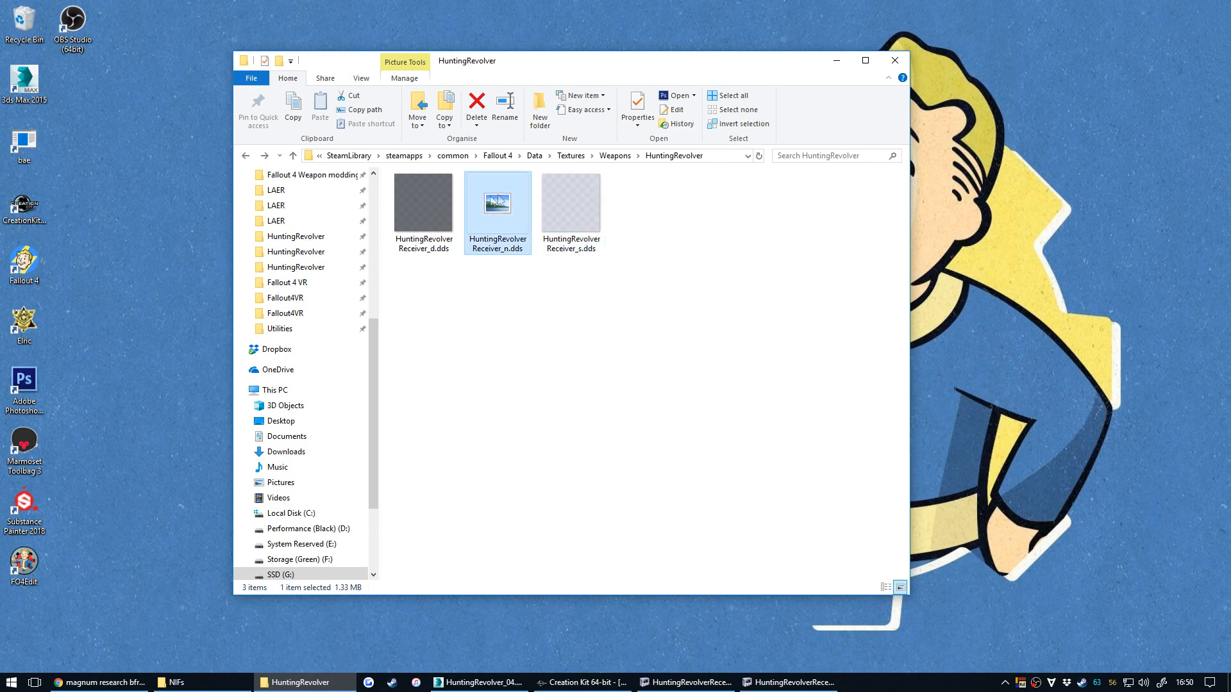
pyautogui.click(549, 338)
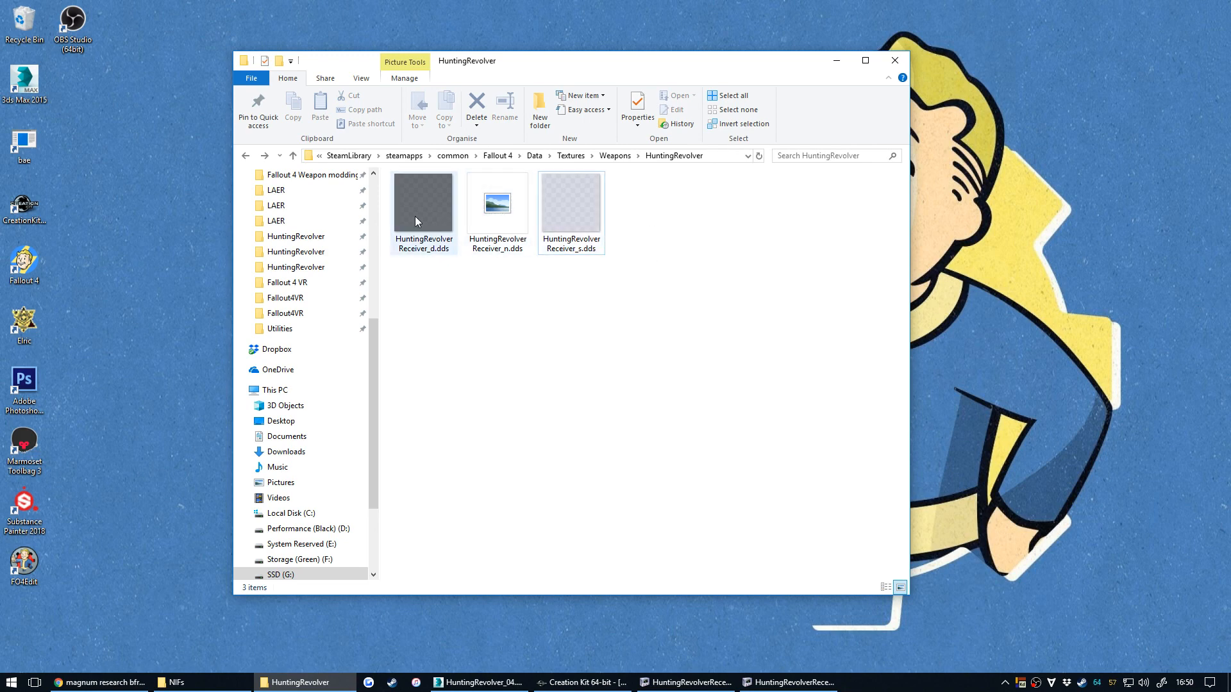
pyautogui.click(326, 268)
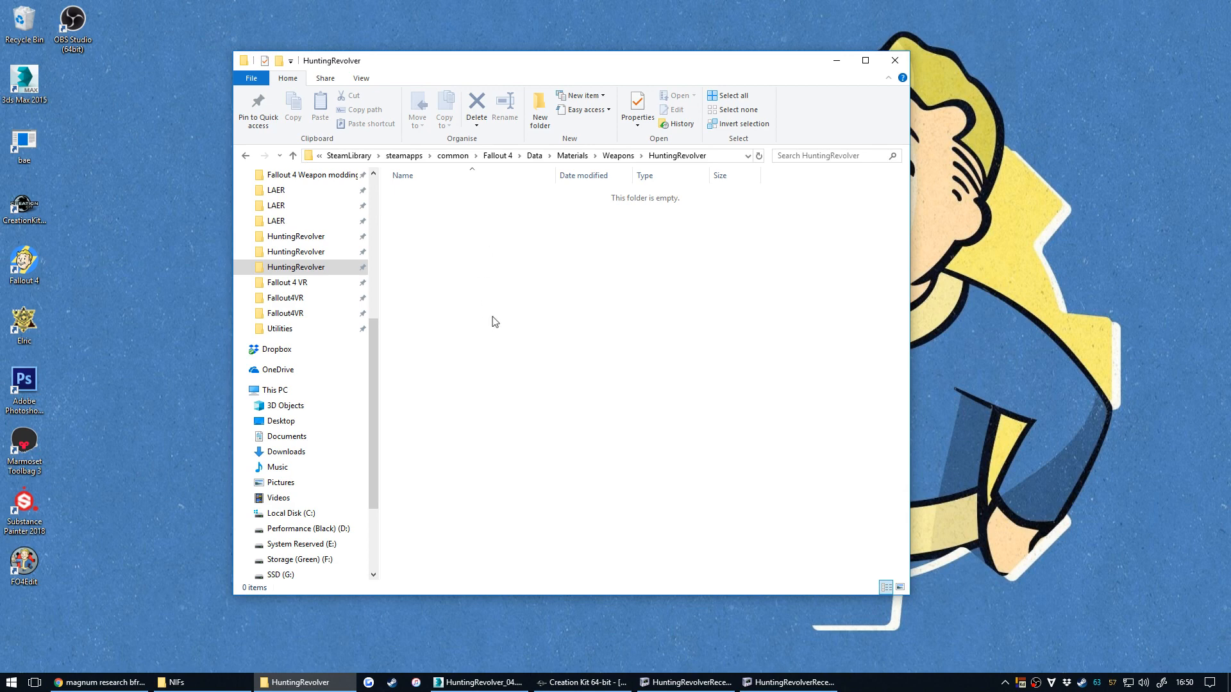
# Launch B.A.E. and open the archive Fallout4 - Materials.ba2 from the Fallout 4 Data folder.
pyautogui.doubleClick(24, 146)
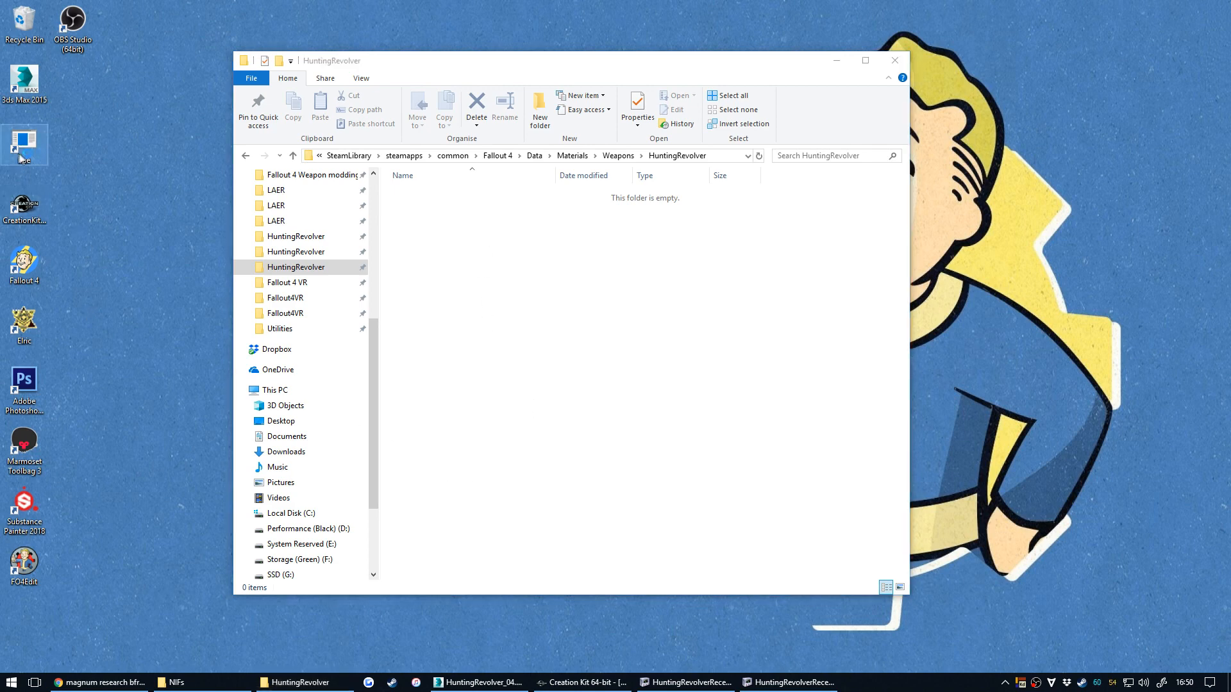
pyautogui.click(507, 178)
pyautogui.click(526, 192)
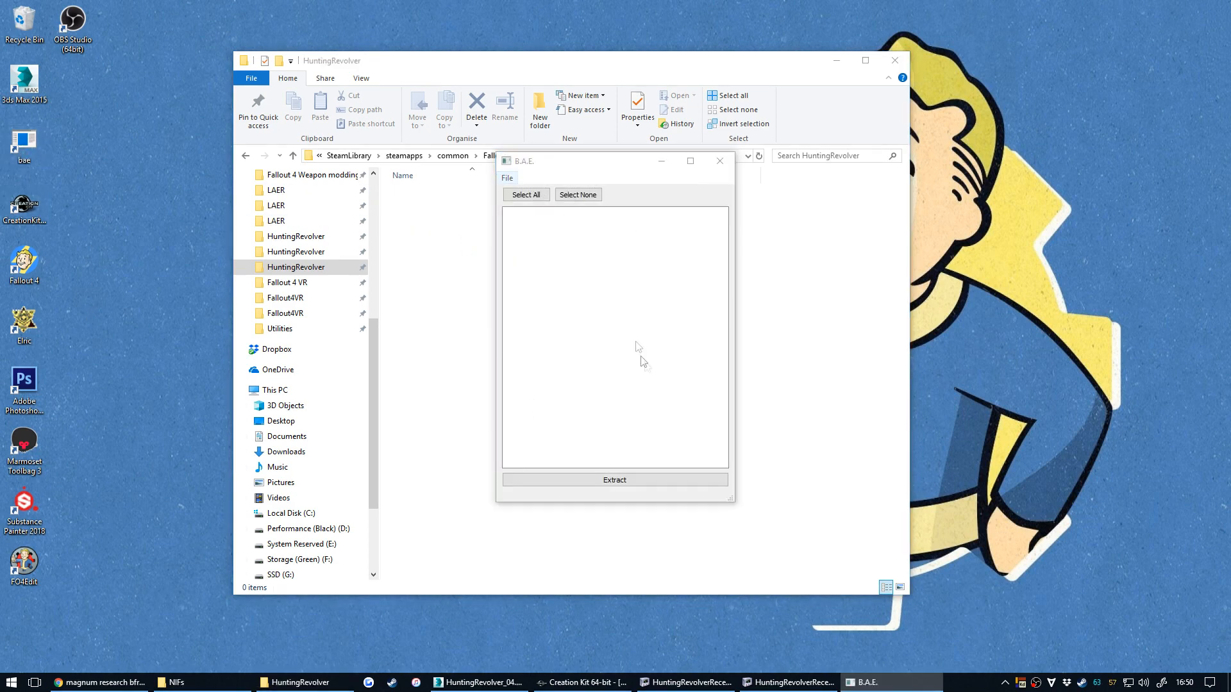
pyautogui.doubleClick(449, 178)
pyautogui.scroll(-15, 518, 281)
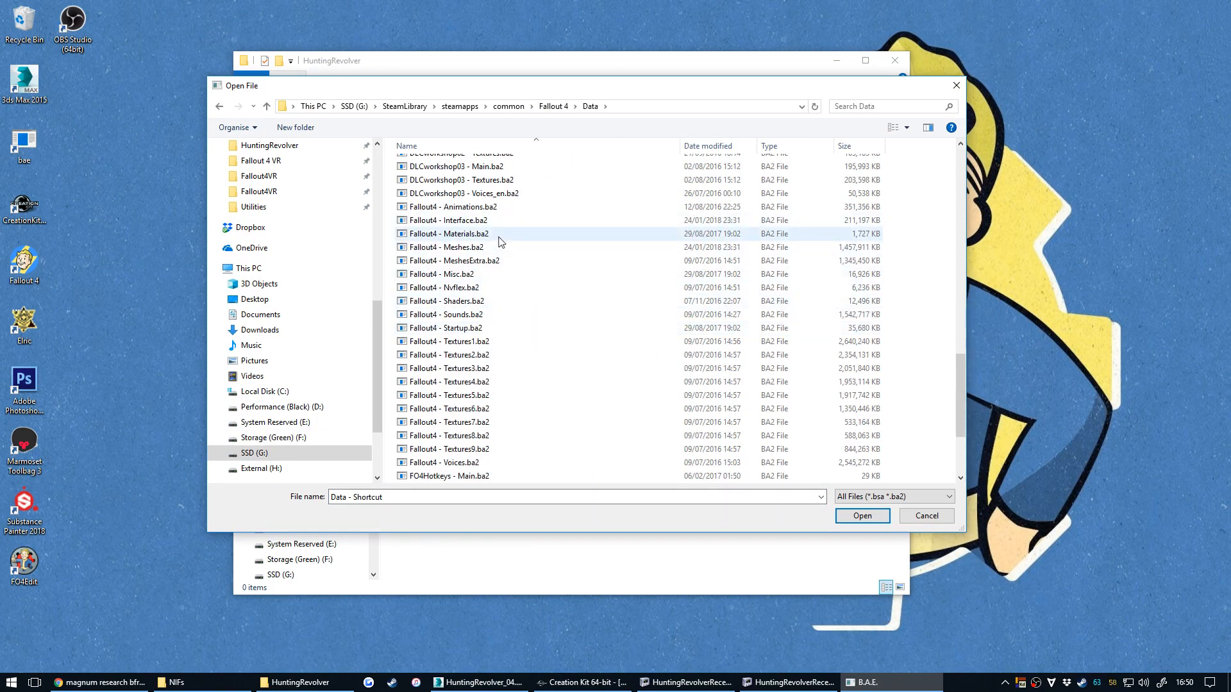
pyautogui.doubleClick(506, 237)
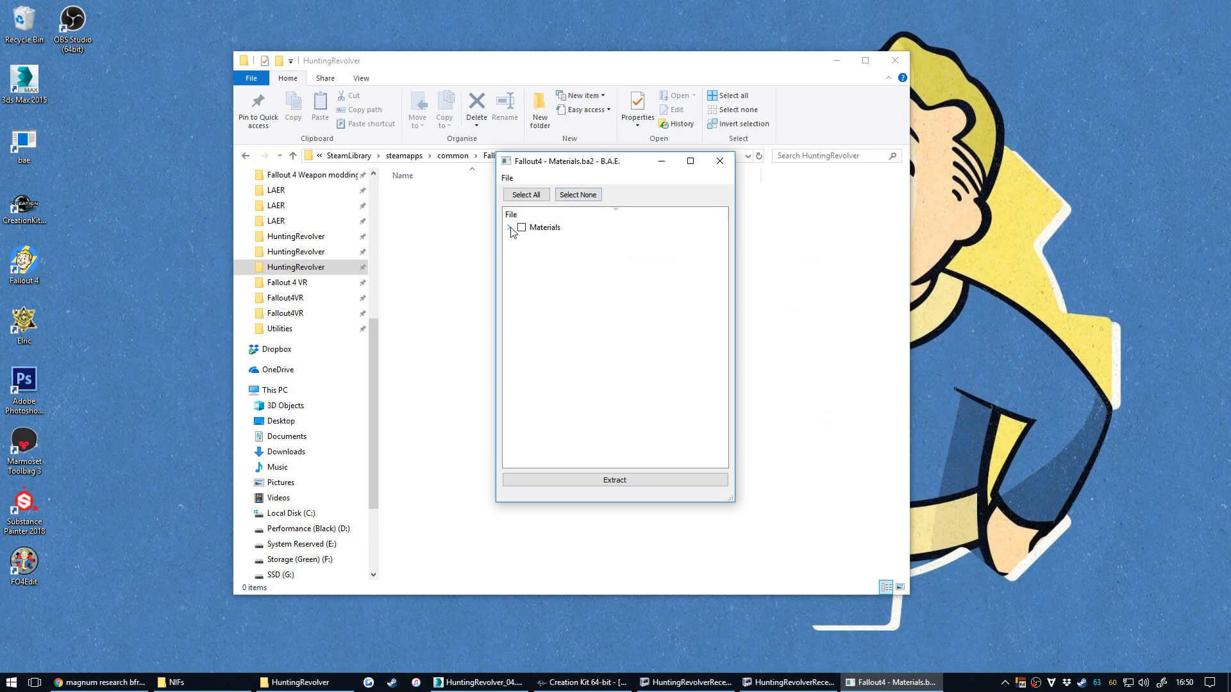
# Expand Materials\Weapons\44 in the archive and mark only 44.bgsm for extraction.
pyautogui.click(509, 227)
pyautogui.scroll(-4, 524, 320)
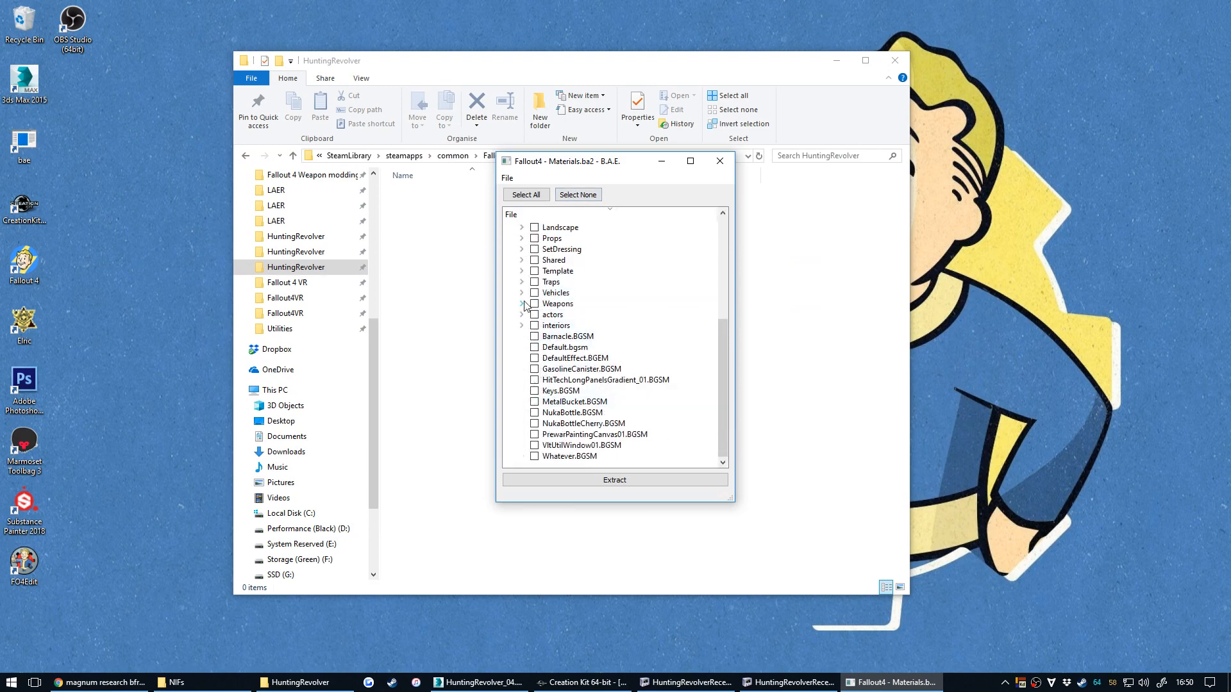
pyautogui.click(522, 304)
pyautogui.click(534, 326)
pyautogui.scroll(-1, 570, 314)
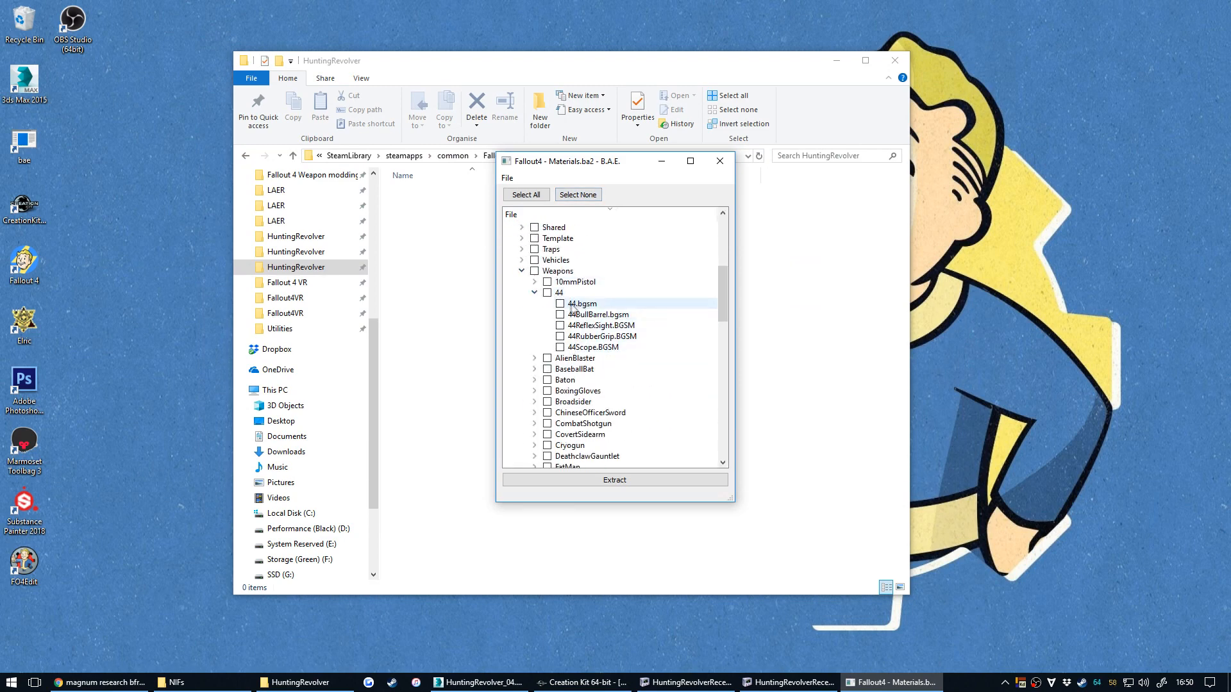
# Extract the marked material file into the reference meshes folder of the Hunting Revolver work directory.
pyautogui.click(609, 480)
pyautogui.scroll(6, 295, 263)
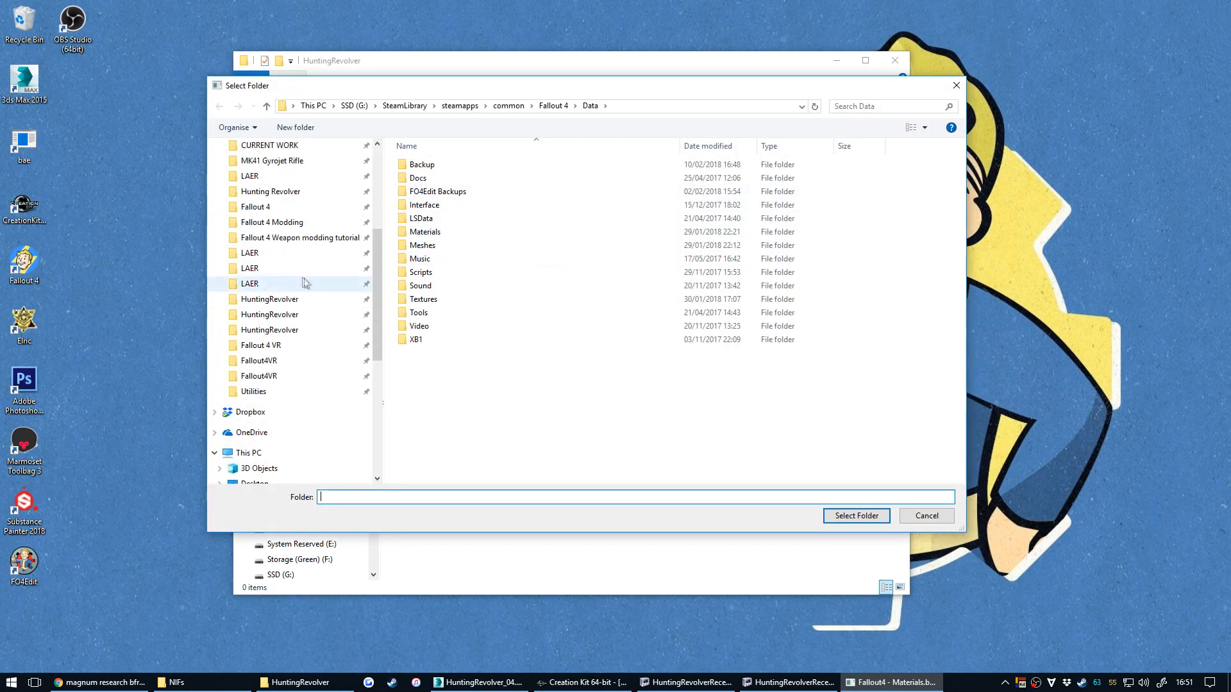
pyautogui.click(288, 284)
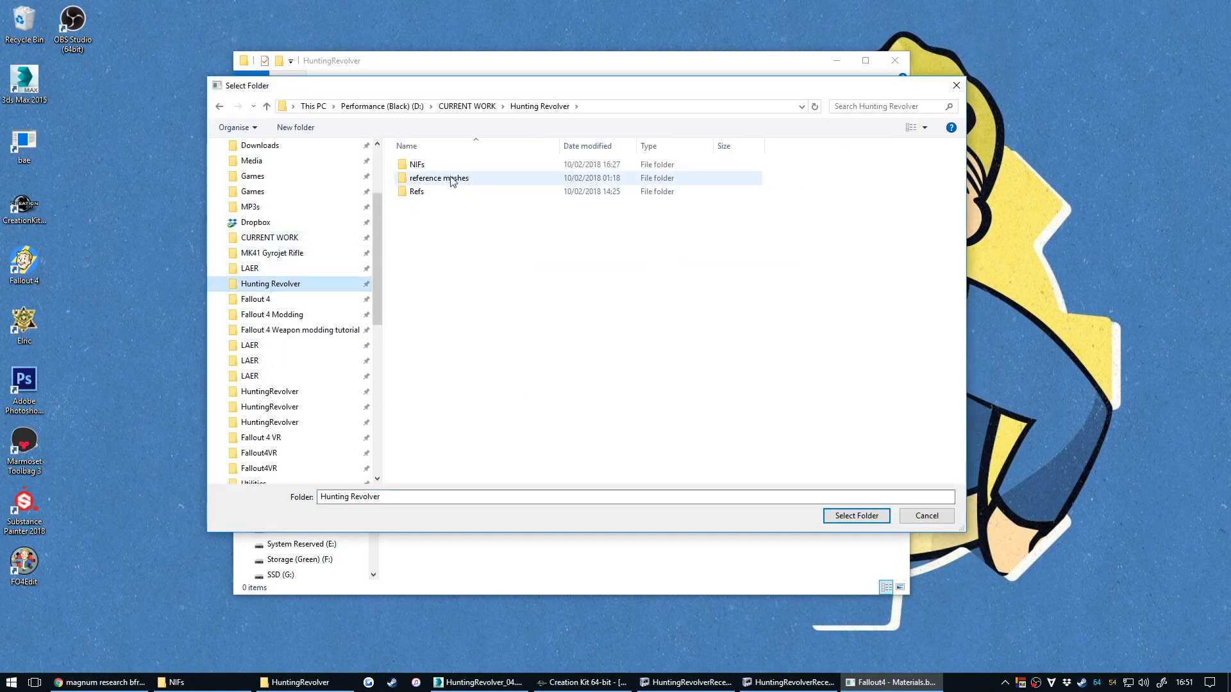
pyautogui.click(452, 179)
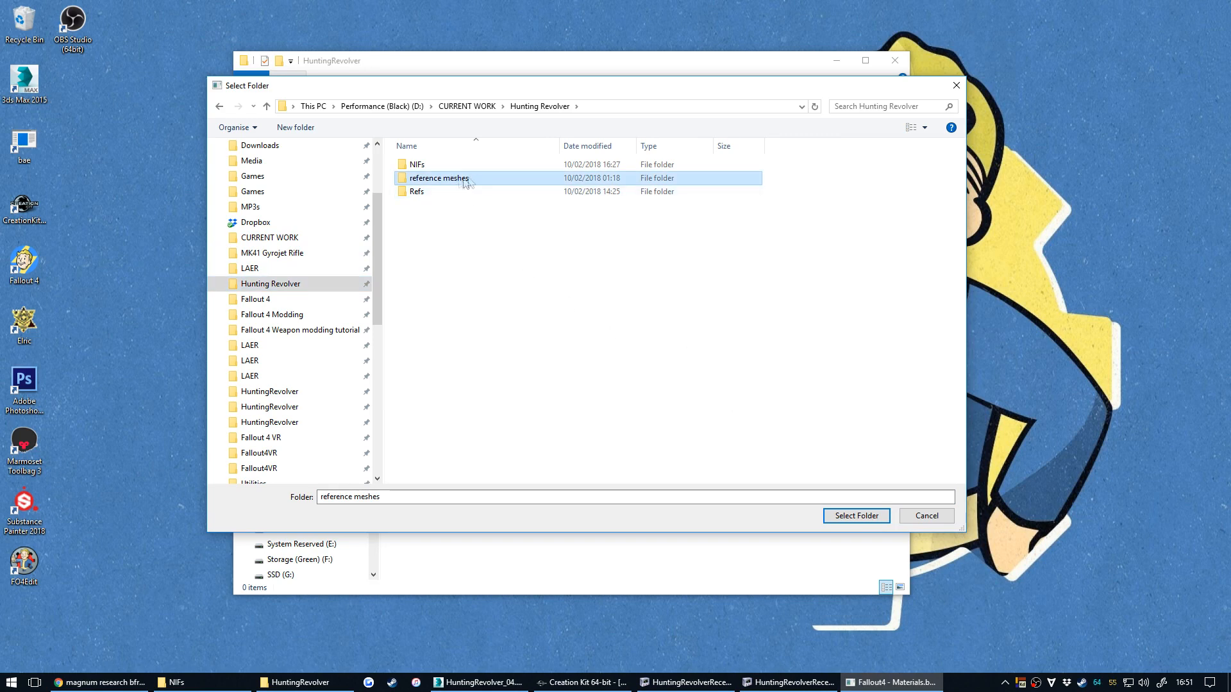
pyautogui.click(857, 516)
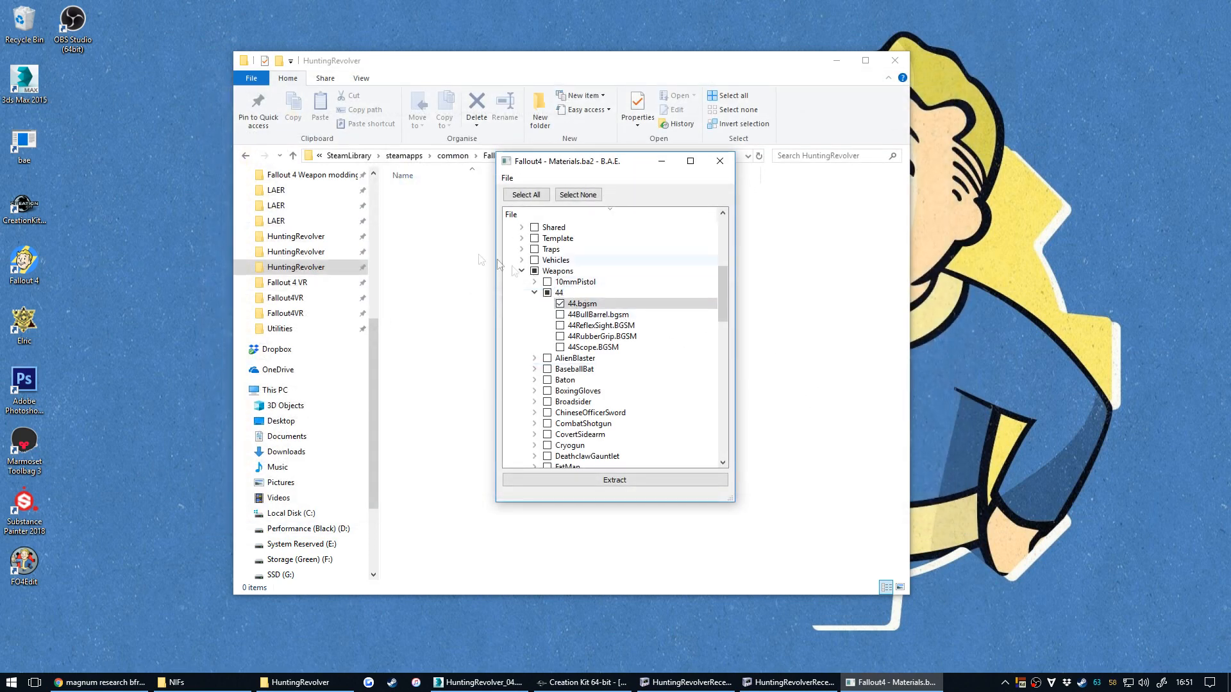
# Open the extracted Materials\Weapons\44 folder inside Hunting Revolver's reference meshes and copy 44.bgsm.
pyautogui.click(170, 682)
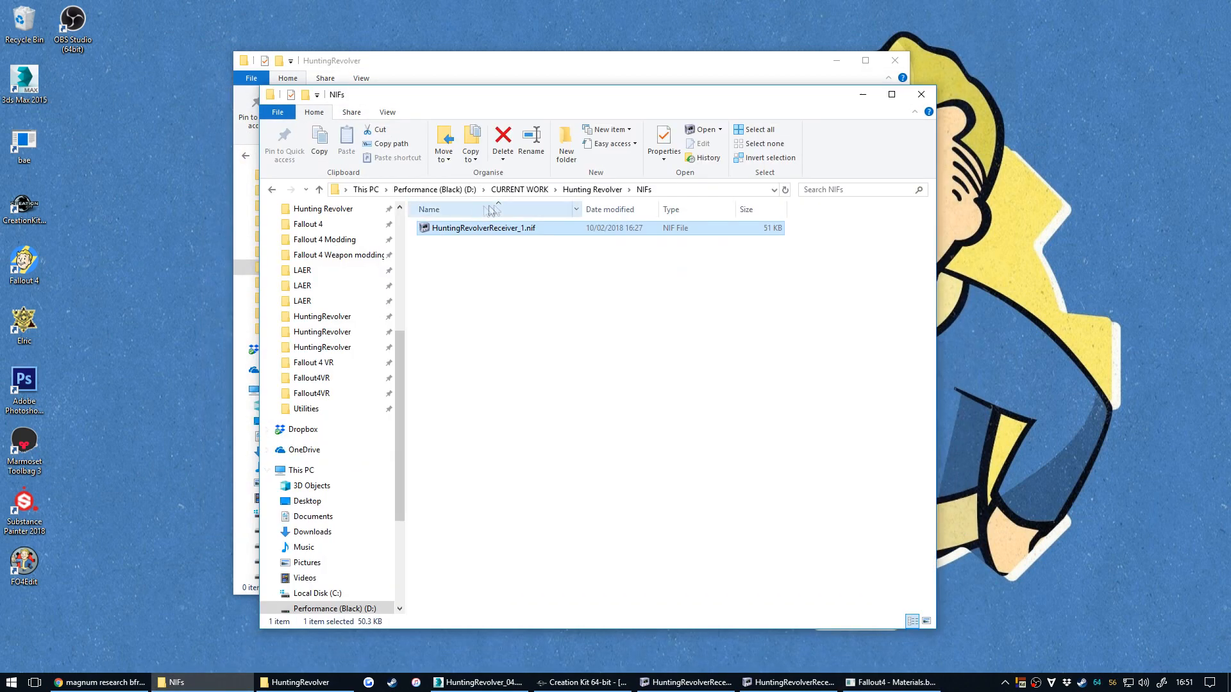
pyautogui.click(591, 189)
pyautogui.doubleClick(466, 244)
pyautogui.doubleClick(481, 231)
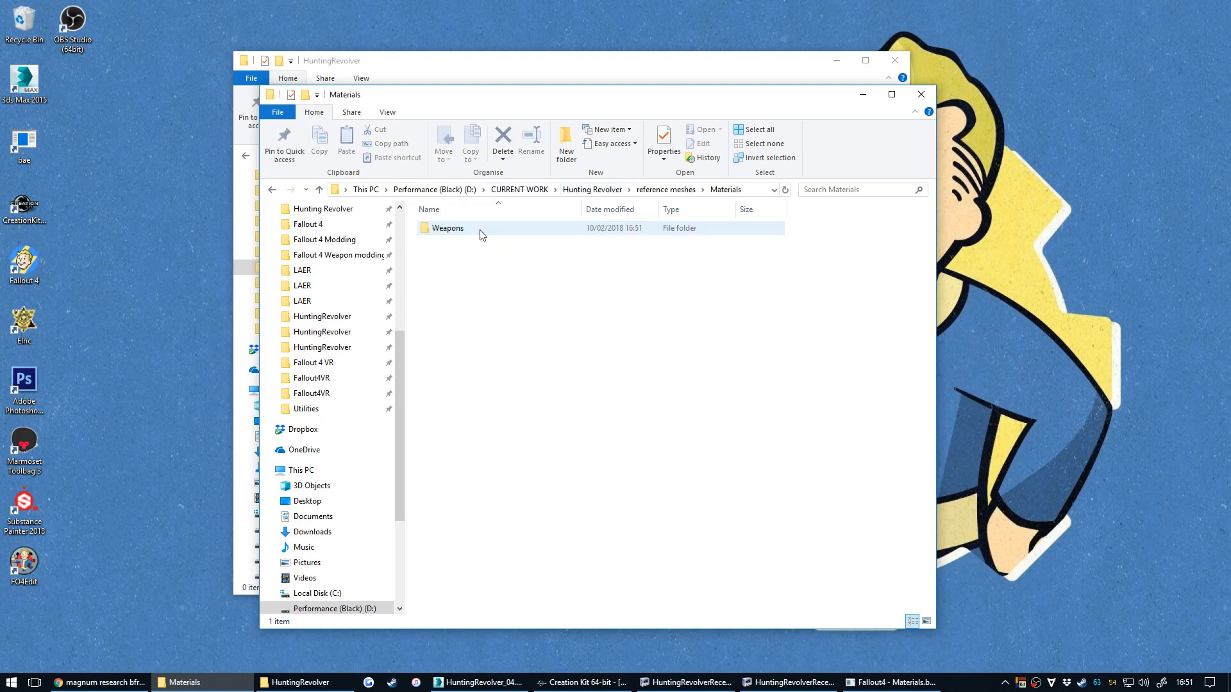
pyautogui.doubleClick(482, 231)
pyautogui.doubleClick(479, 231)
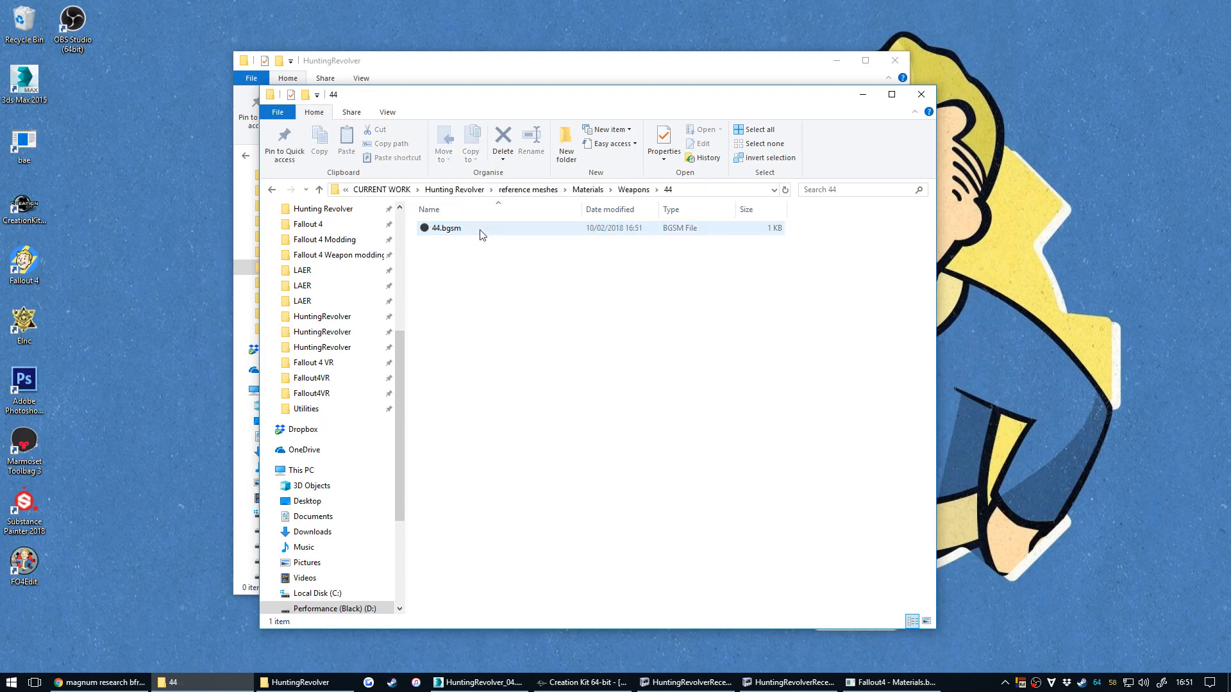
pyautogui.click(476, 231)
pyautogui.hotkey('ctrl', 'c')
# Paste the copied material into the game's Data\Materials\Weapons\HuntingRevolver folder and rename it HuntingRevolverReceiver.bgsm.
pyautogui.click(201, 682)
pyautogui.click(486, 359)
pyautogui.hotkey('ctrl', 'v')
pyautogui.press('F2')
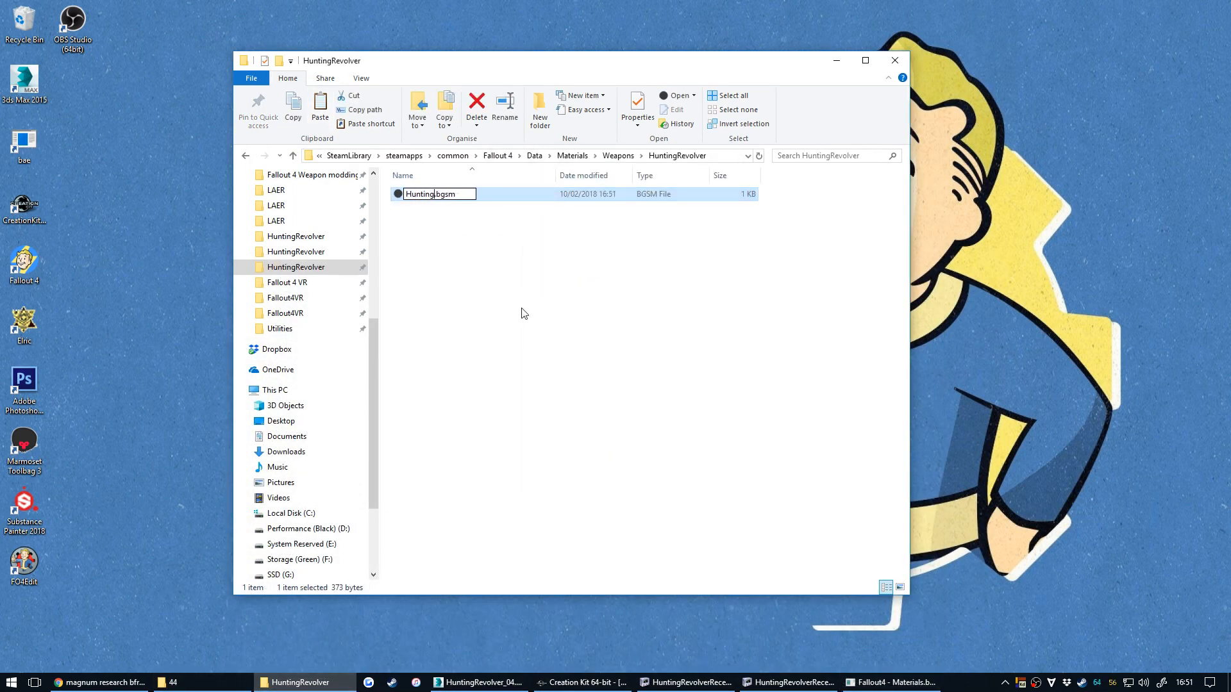
pyautogui.write('HuntingRevolverReceiver')
pyautogui.press('Return')
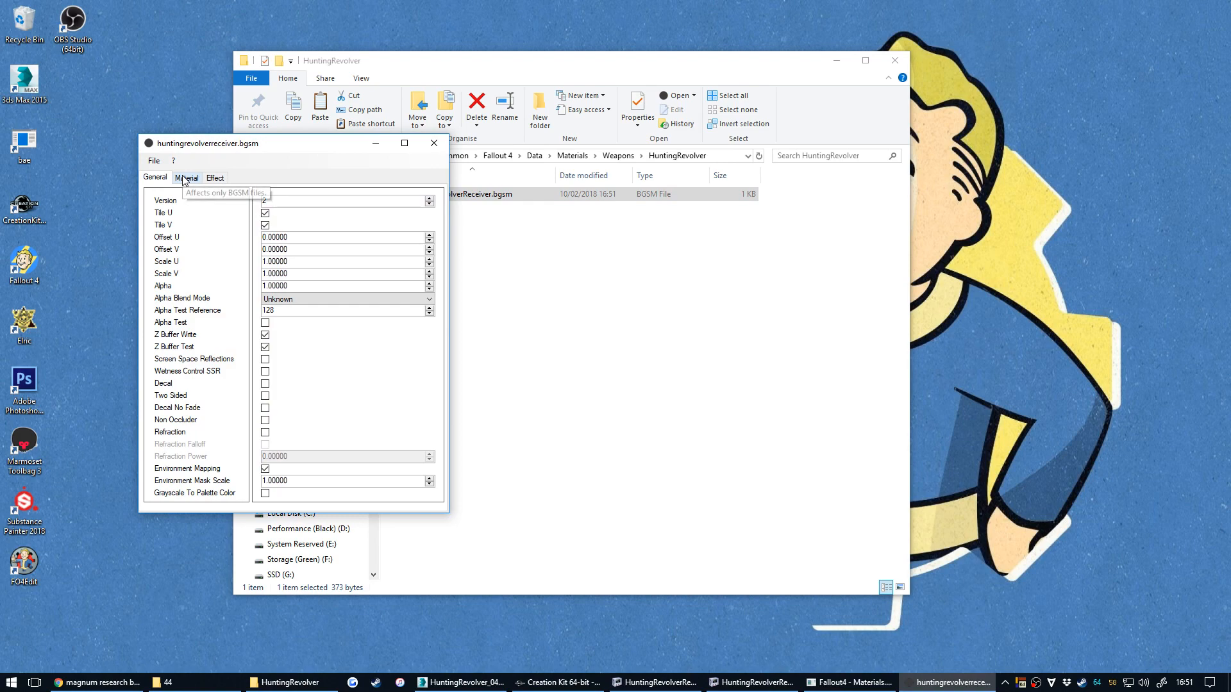
# Set the receiver material's diffuse texture to HuntingRevolverReceiver_d.dds from the Textures\Weapons\HuntingRevolver folder.
pyautogui.click(186, 178)
pyautogui.moveTo(261, 148); pyautogui.dragTo(222, 177)
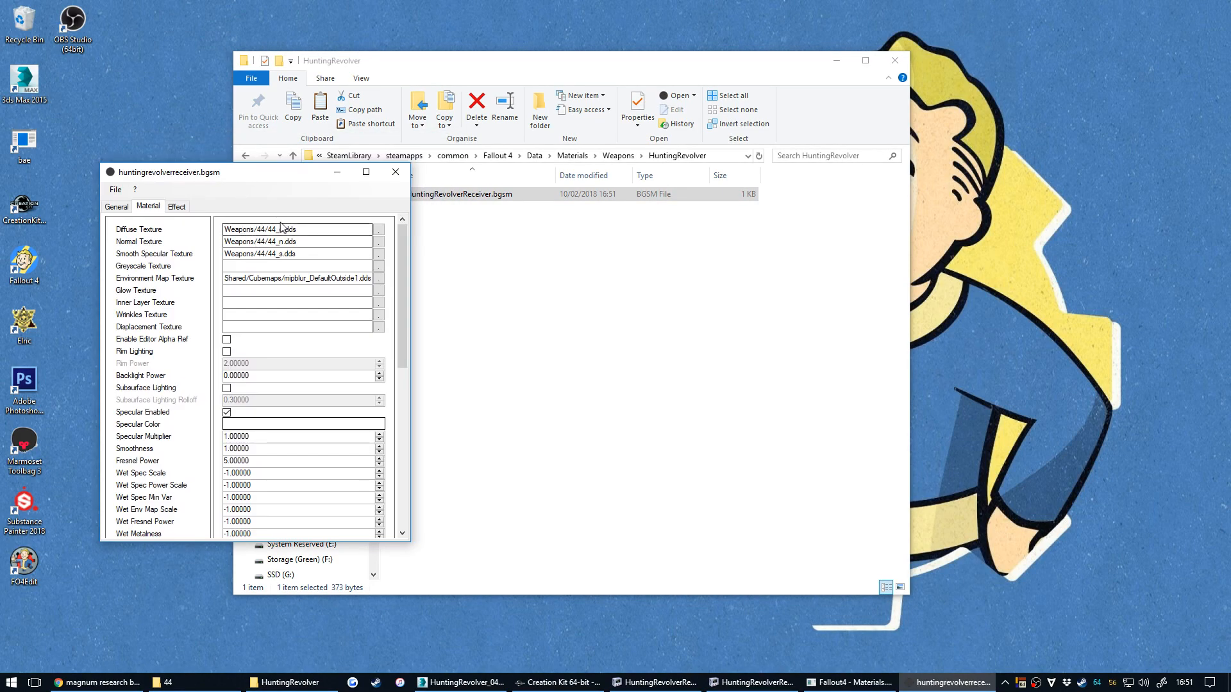
pyautogui.click(379, 229)
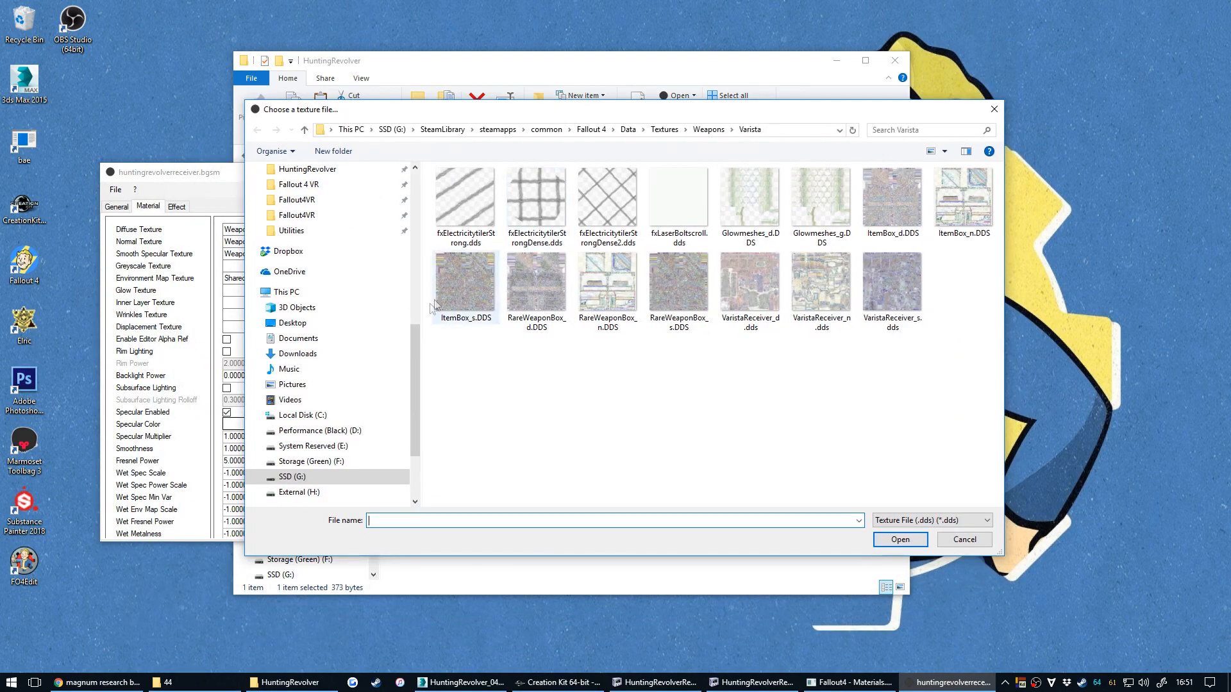
pyautogui.scroll(4, 359, 334)
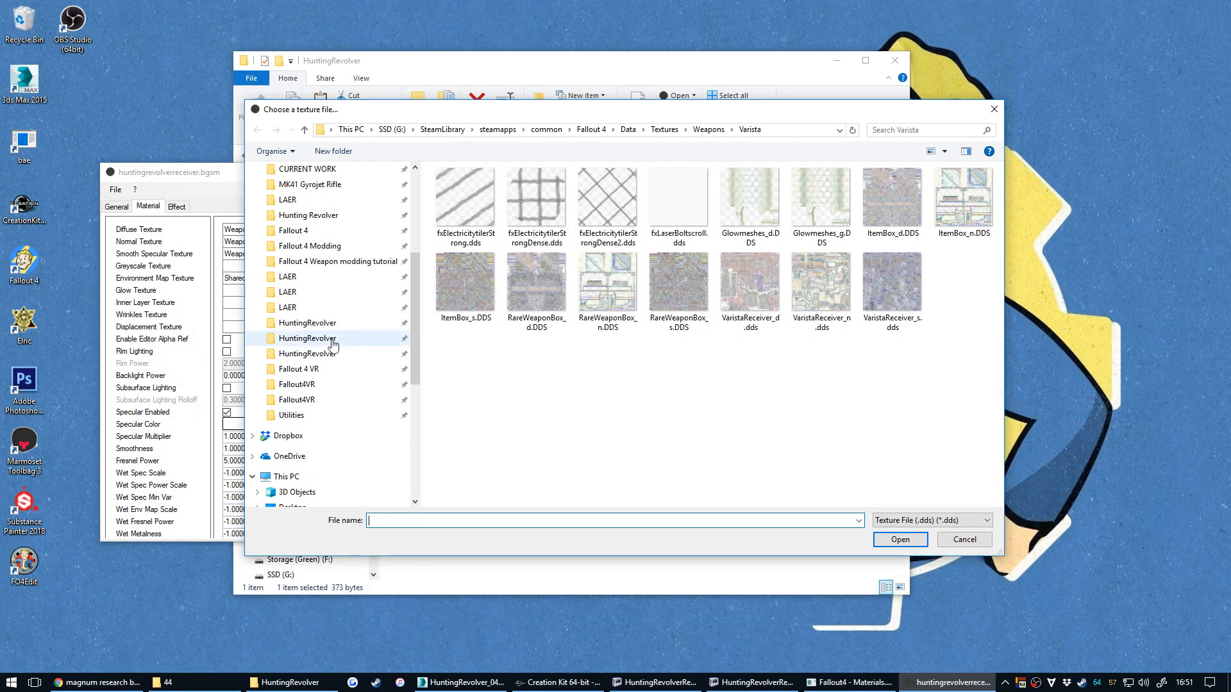
pyautogui.click(333, 339)
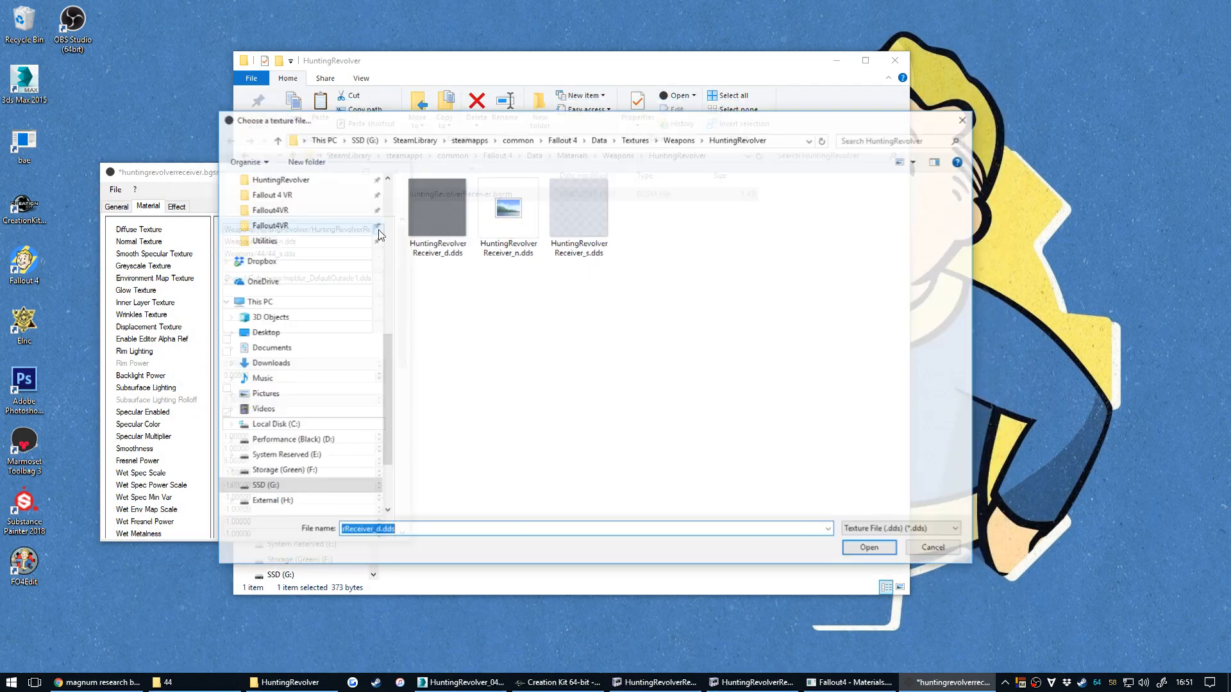
pyautogui.doubleClick(442, 219)
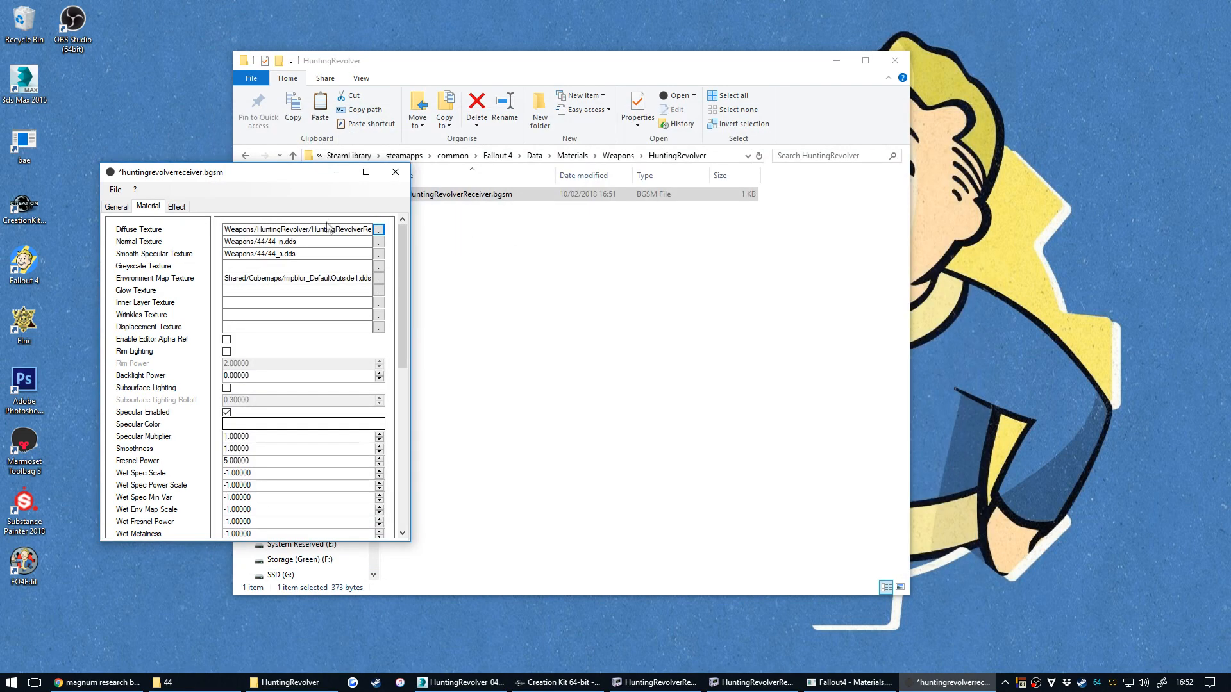
# Set the receiver material's normal texture to HuntingRevolverReceiver_n.dds from the same HuntingRevolver textures folder.
pyautogui.click(379, 243)
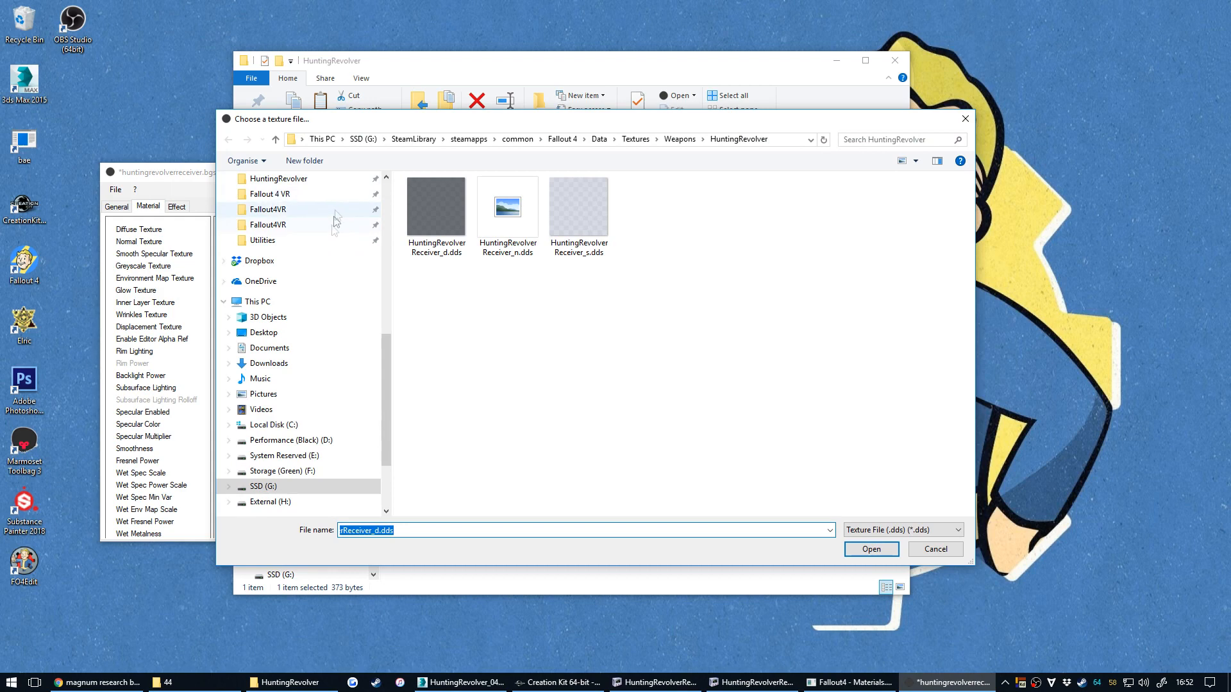
pyautogui.scroll(4, 333, 223)
pyautogui.click(292, 380)
pyautogui.doubleClick(509, 218)
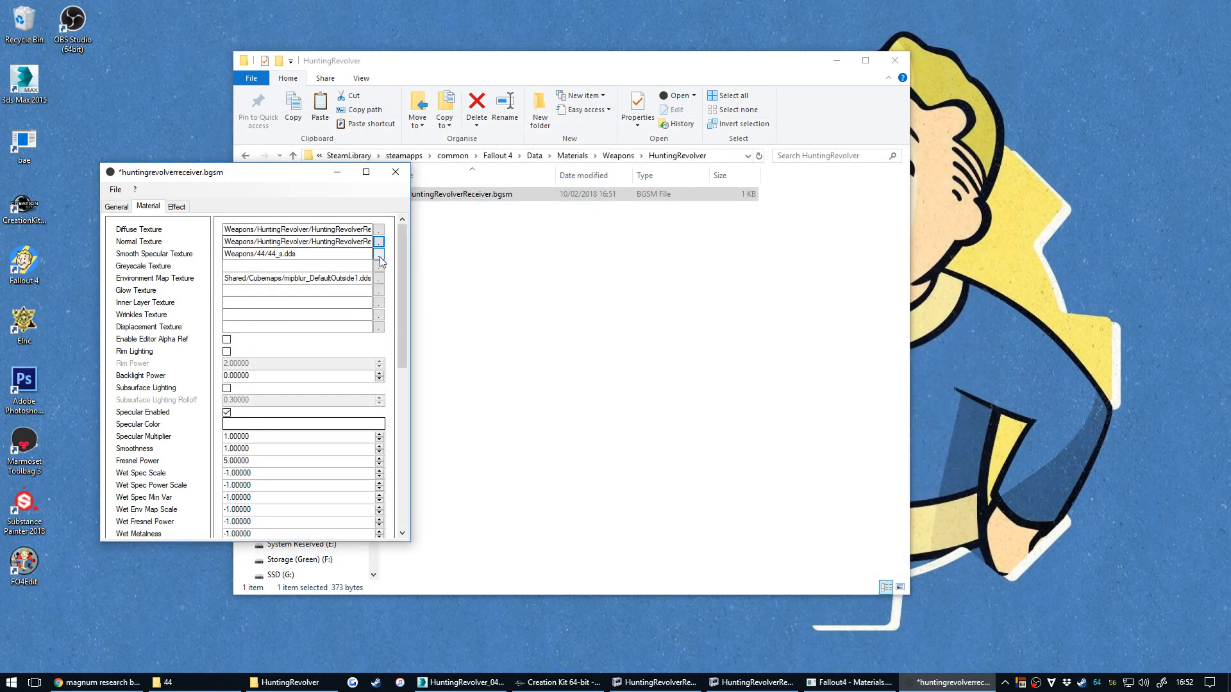
# Set the smooth specular texture to HuntingRevolverReceiver_s.dds, save the receiver material and close it.
pyautogui.click(379, 254)
pyautogui.click(578, 211)
pyautogui.doubleClick(579, 211)
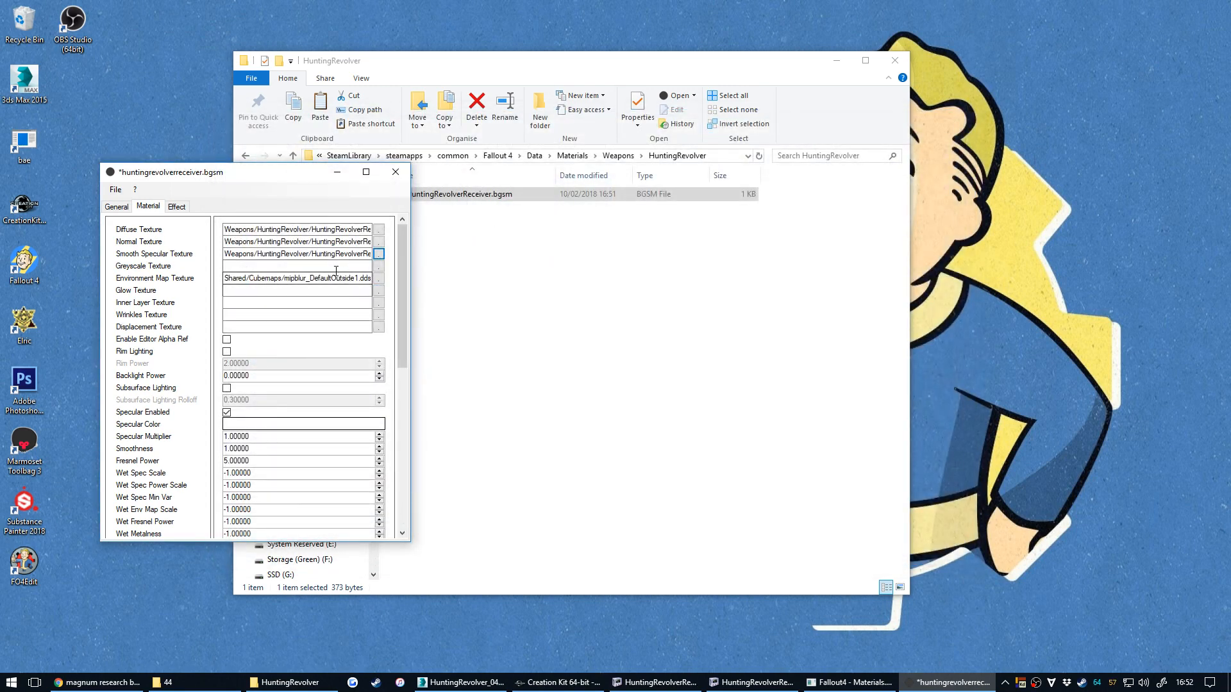
pyautogui.click(114, 190)
pyautogui.click(132, 232)
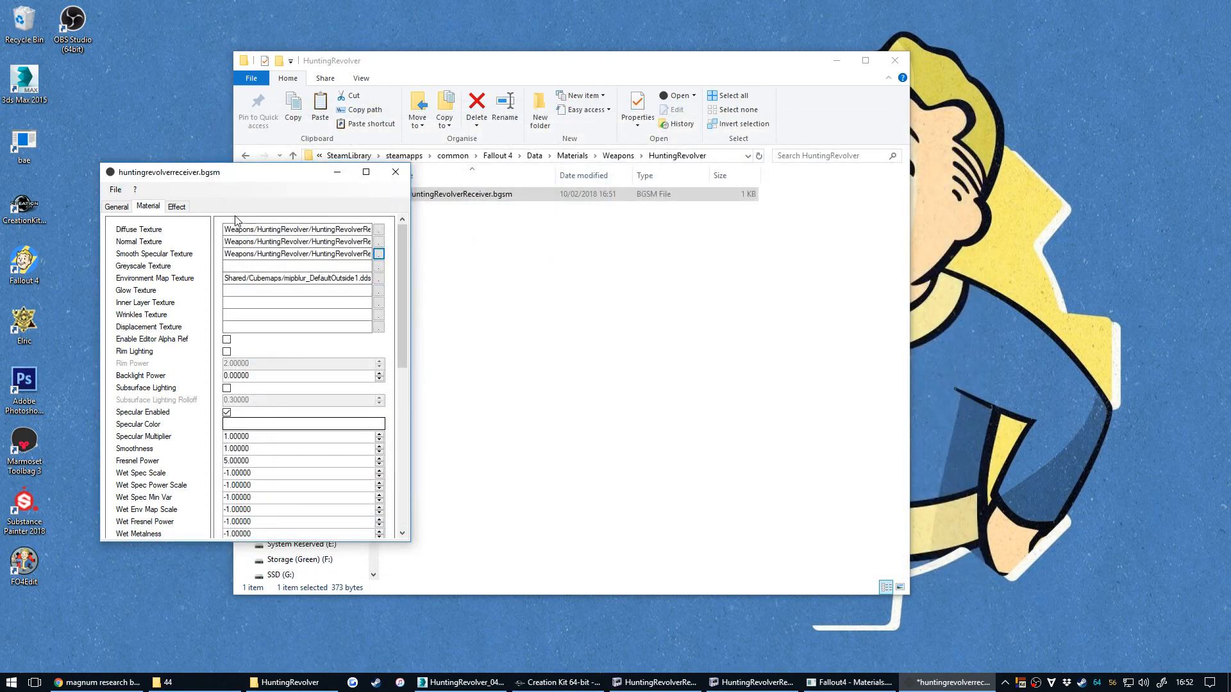
pyautogui.click(396, 172)
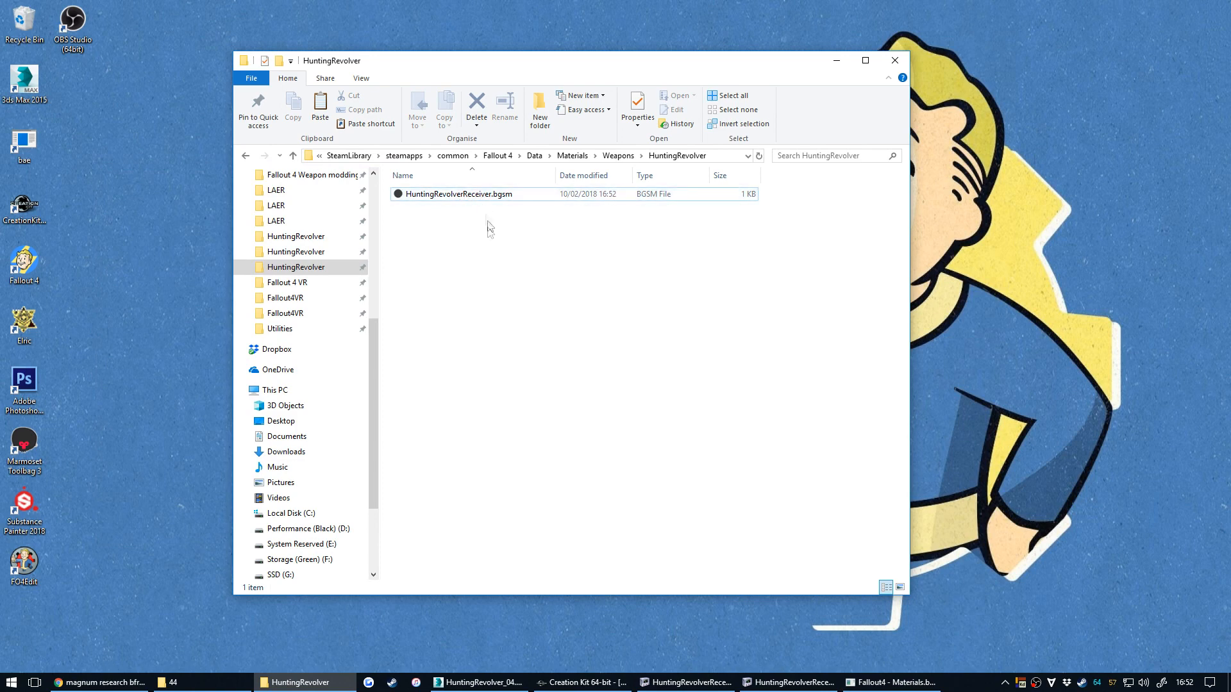
# Get the full path of HuntingRevolverReceiver.bgsm and copy its part from Materials\ onward.
pyautogui.click(479, 197)
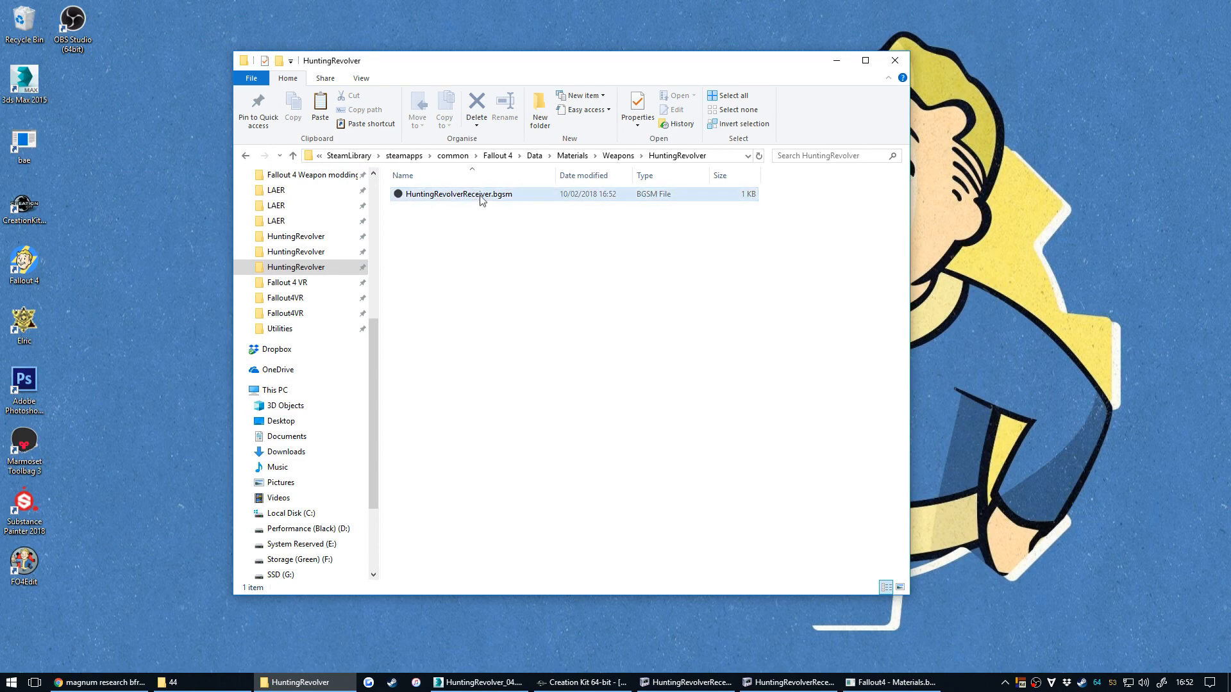
pyautogui.rightClick(477, 198)
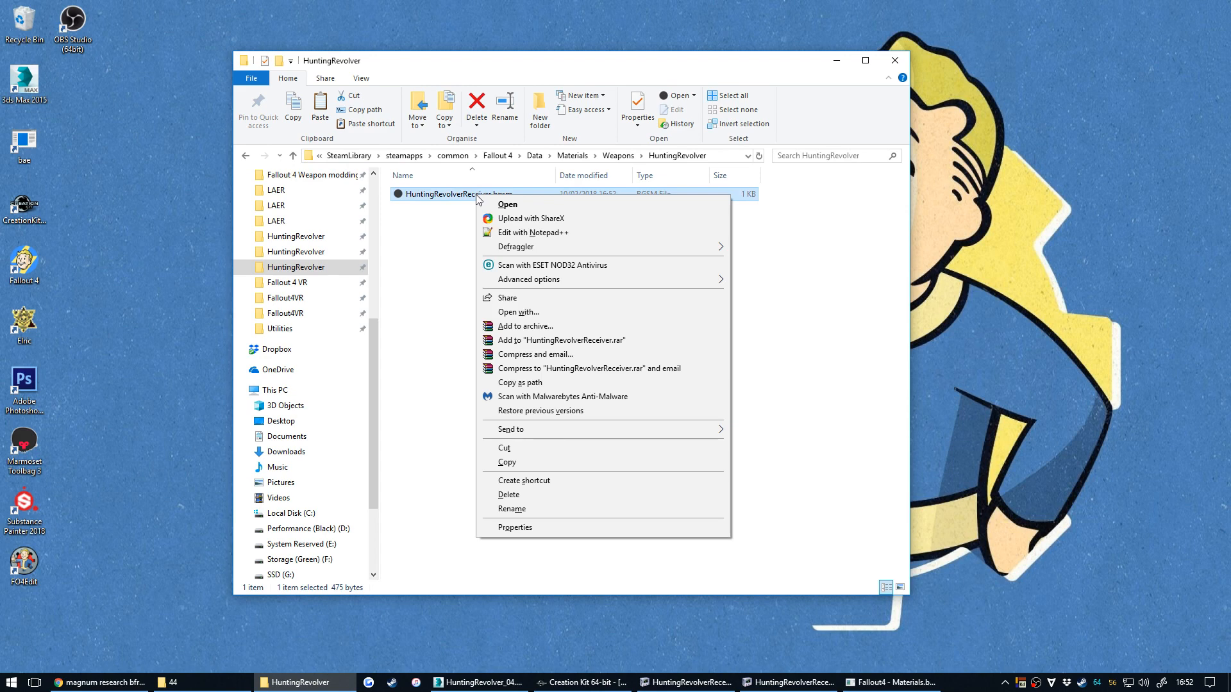
pyautogui.click(513, 383)
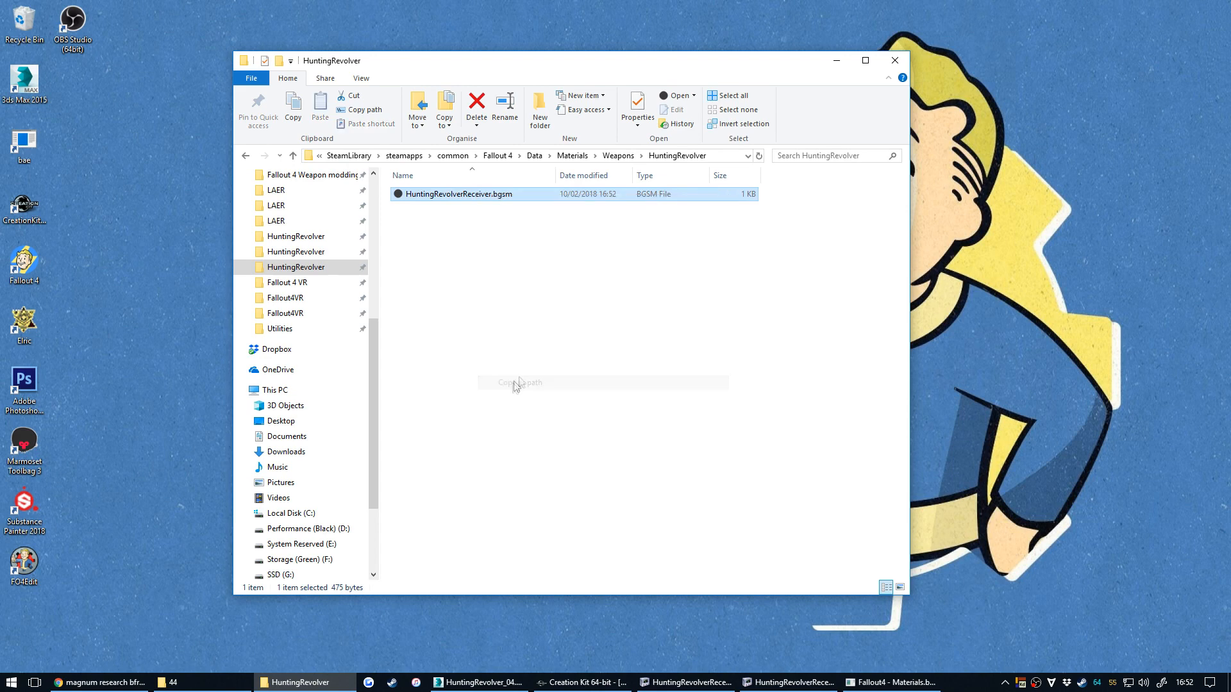
pyautogui.click(727, 156)
pyautogui.hotkey('ctrl', 'v')
pyautogui.moveTo(736, 158); pyautogui.dragTo(535, 192)
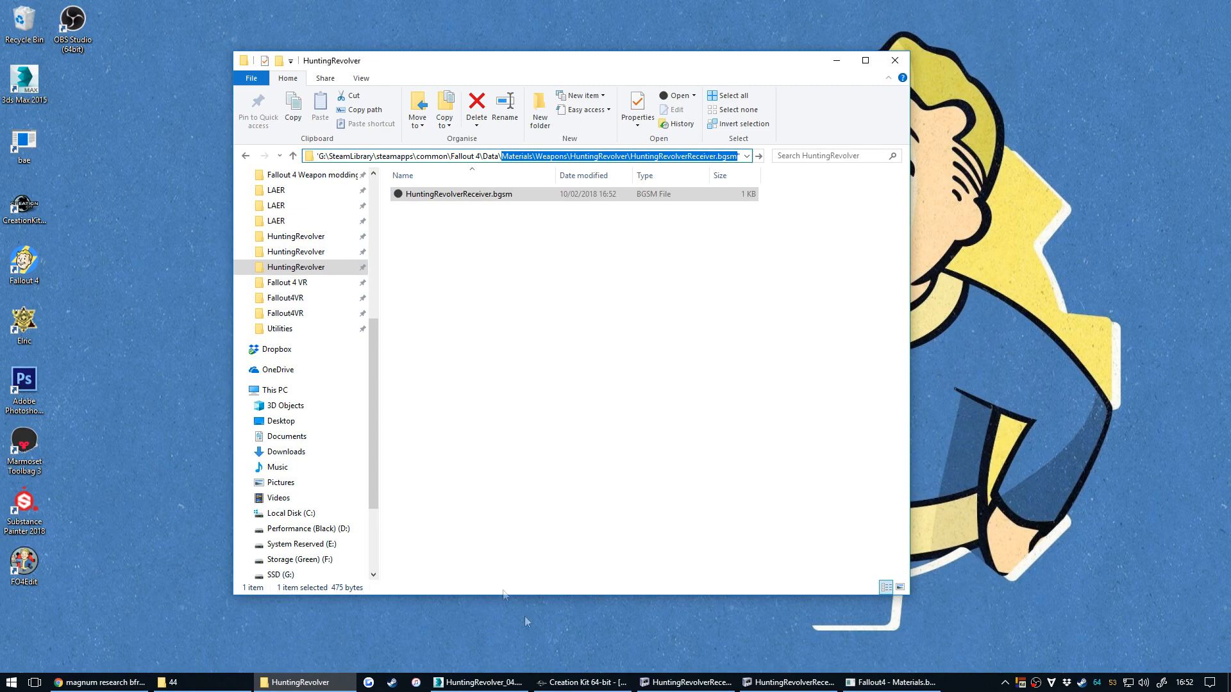
# In NifSkope, replace the header string Materials\Weapons\44\44.bgsm with Materials\Weapons\HuntingRevolver\HuntingRevolverReceiver.bgsm, and save and close the receiver NIF.
pyautogui.click(789, 682)
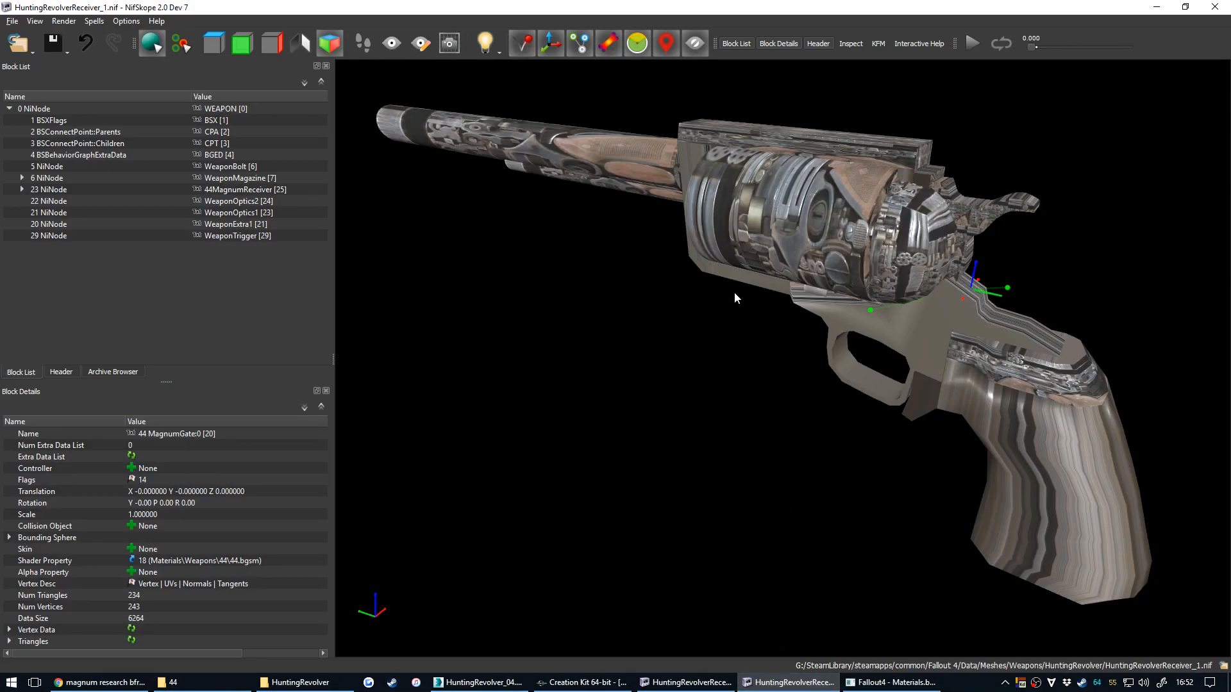
pyautogui.click(729, 218)
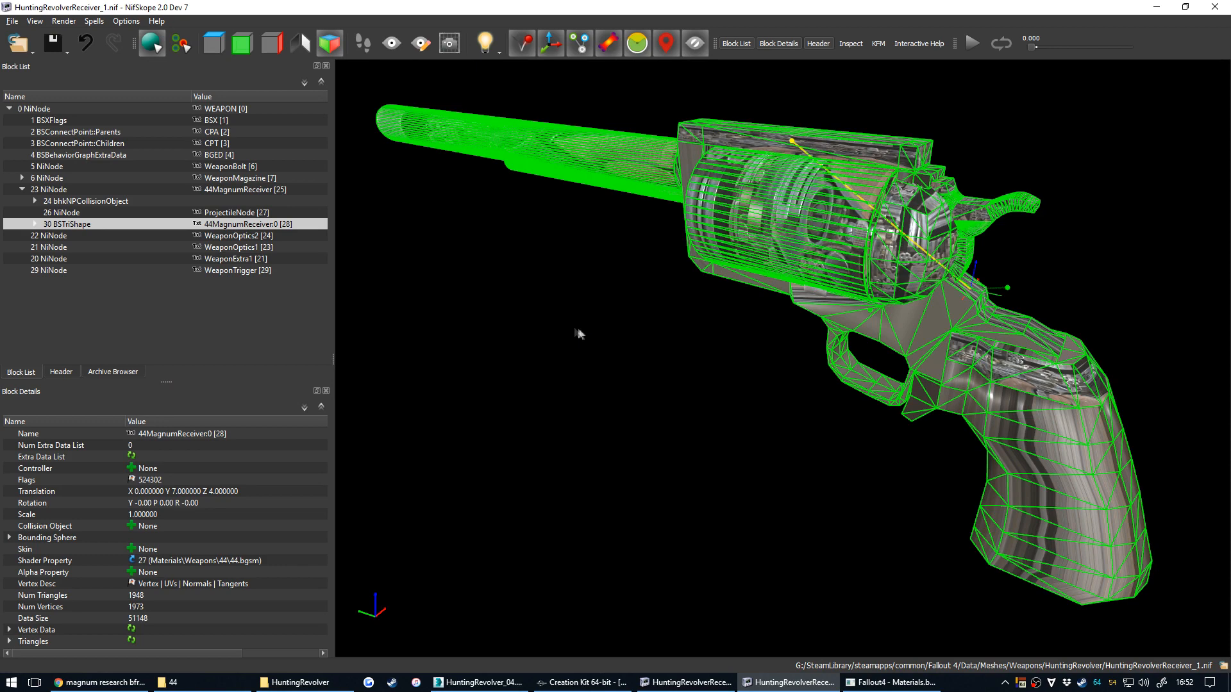
pyautogui.click(63, 373)
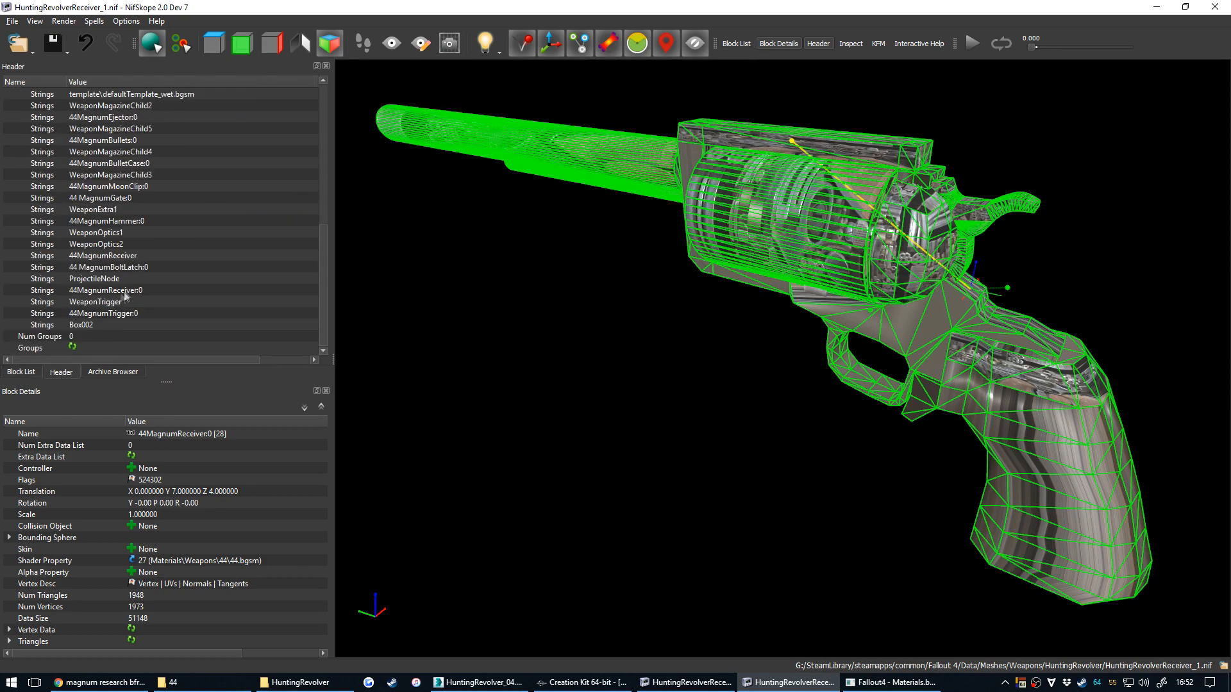
pyautogui.scroll(5, 136, 269)
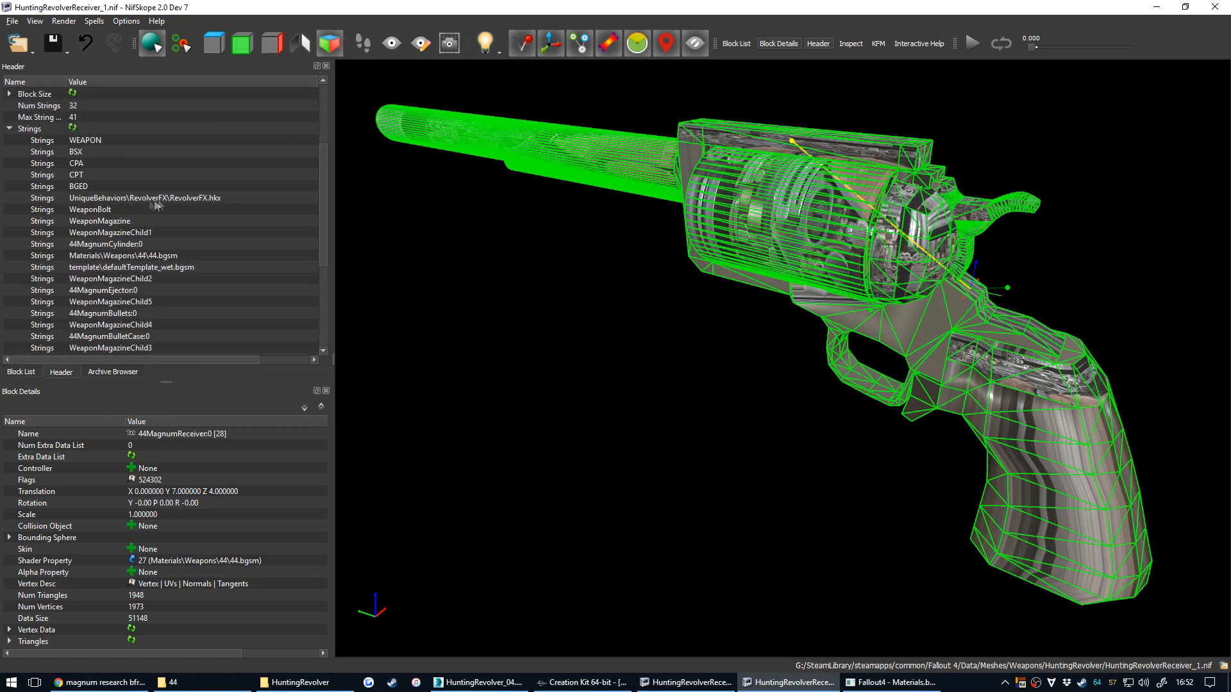
pyautogui.click(140, 255)
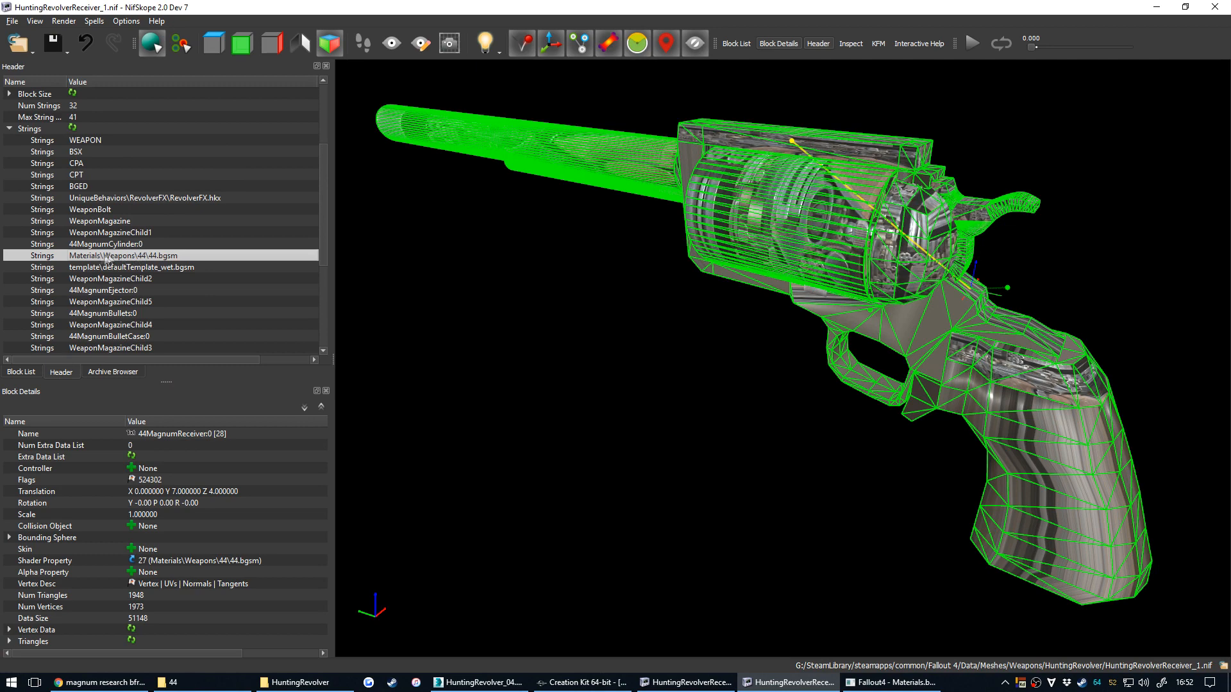
pyautogui.doubleClick(167, 256)
pyautogui.hotkey('ctrl', 'v')
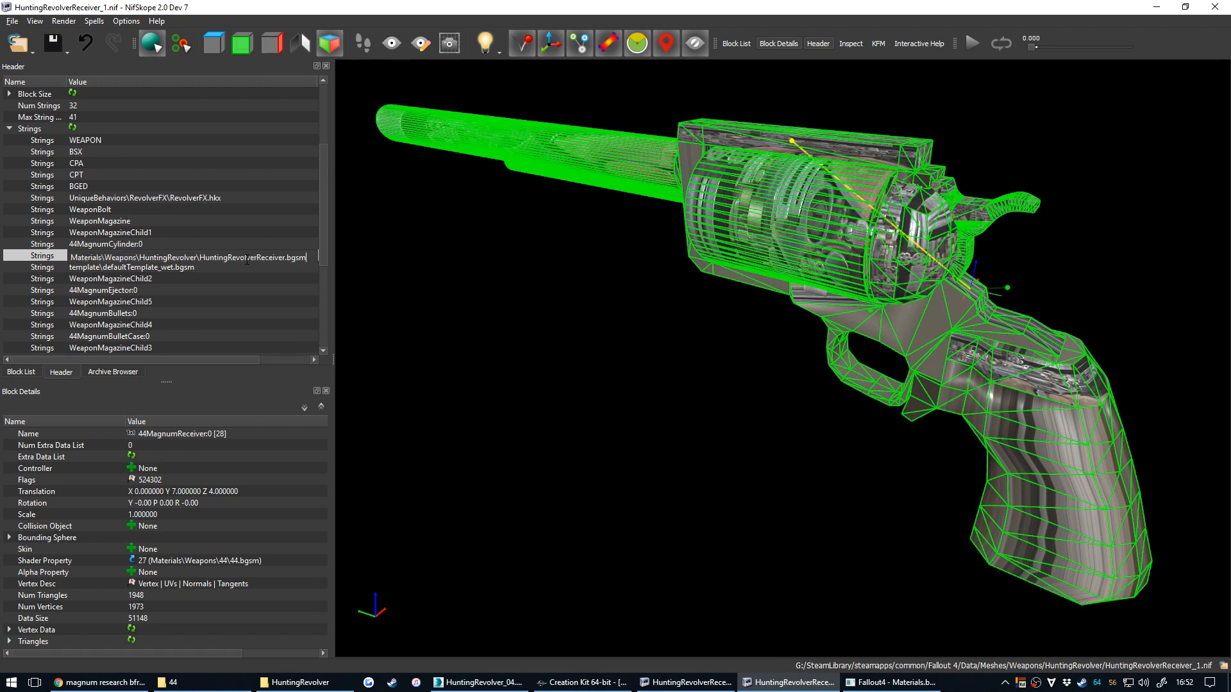
pyautogui.press('Return')
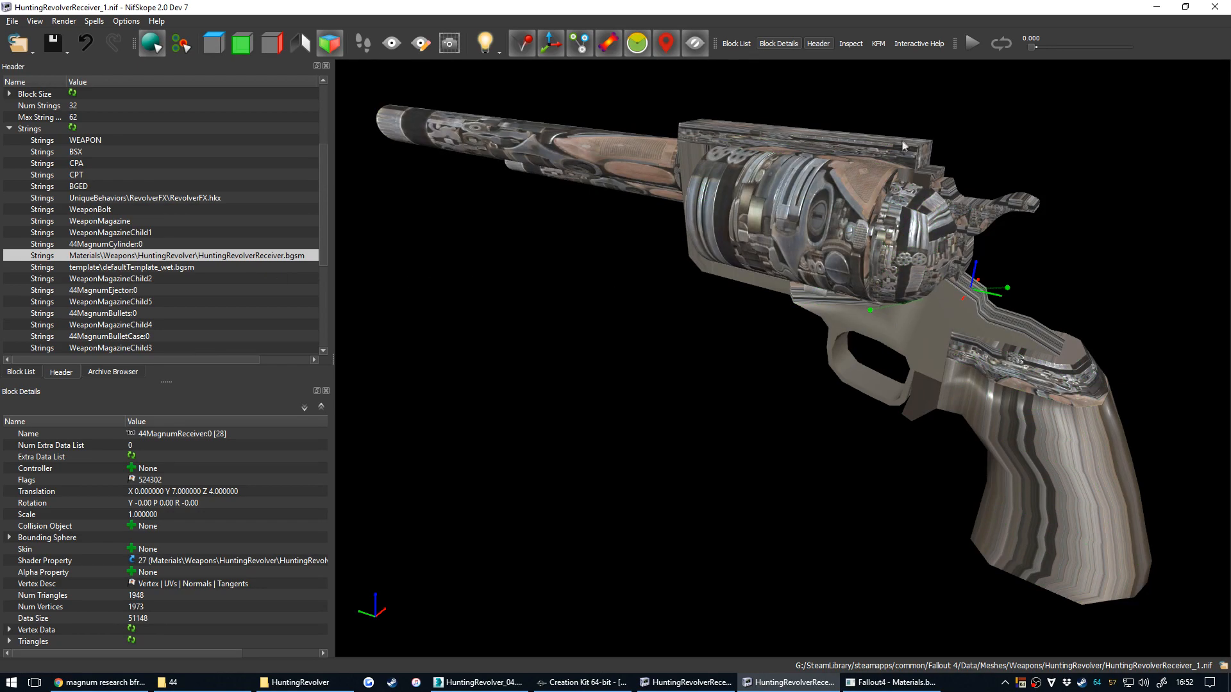
pyautogui.click(1215, 8)
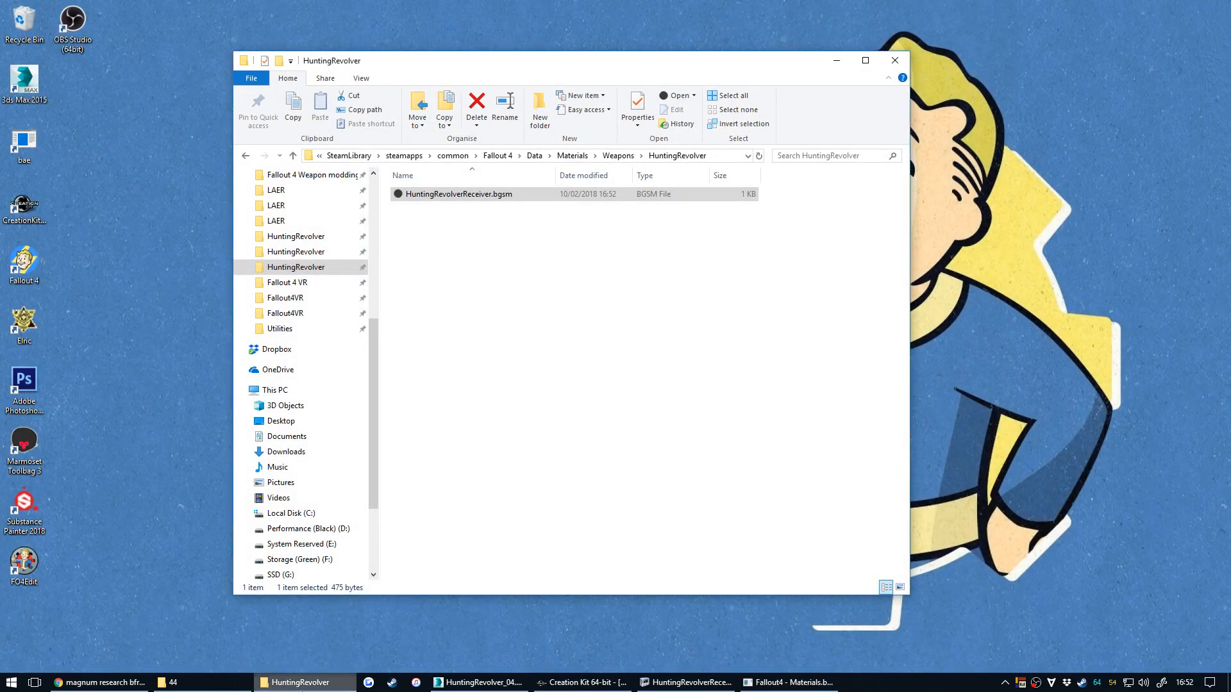
# Reopen HuntingRevolverReceiver_1.nif from the Meshes\Weapons\HuntingRevolver folder and examine how its new material looks on the revolver.
pyautogui.click(295, 236)
pyautogui.doubleClick(458, 221)
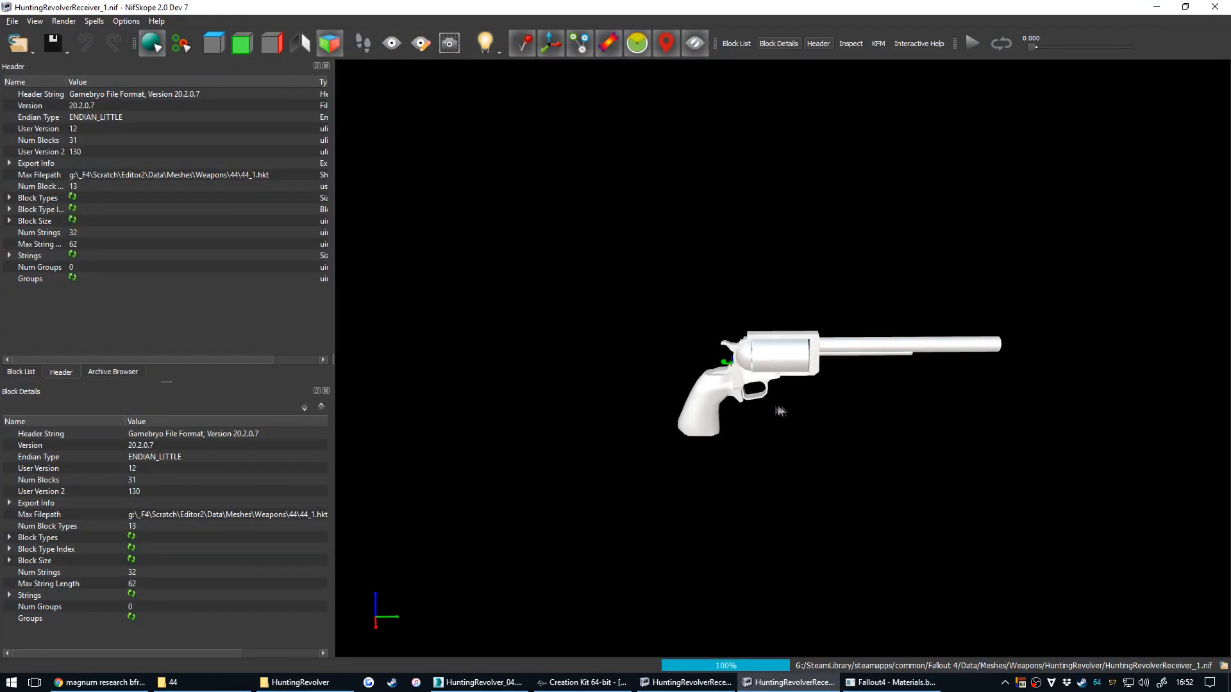
pyautogui.moveTo(740, 431)
pyautogui.mouseDown()
pyautogui.moveTo(920, 417)
pyautogui.moveTo(859, 468)
pyautogui.moveTo(728, 426)
pyautogui.moveTo(632, 443)
pyautogui.moveTo(782, 467)
pyautogui.moveTo(785, 452)
pyautogui.moveTo(720, 426)
pyautogui.moveTo(741, 408)
pyautogui.mouseUp()
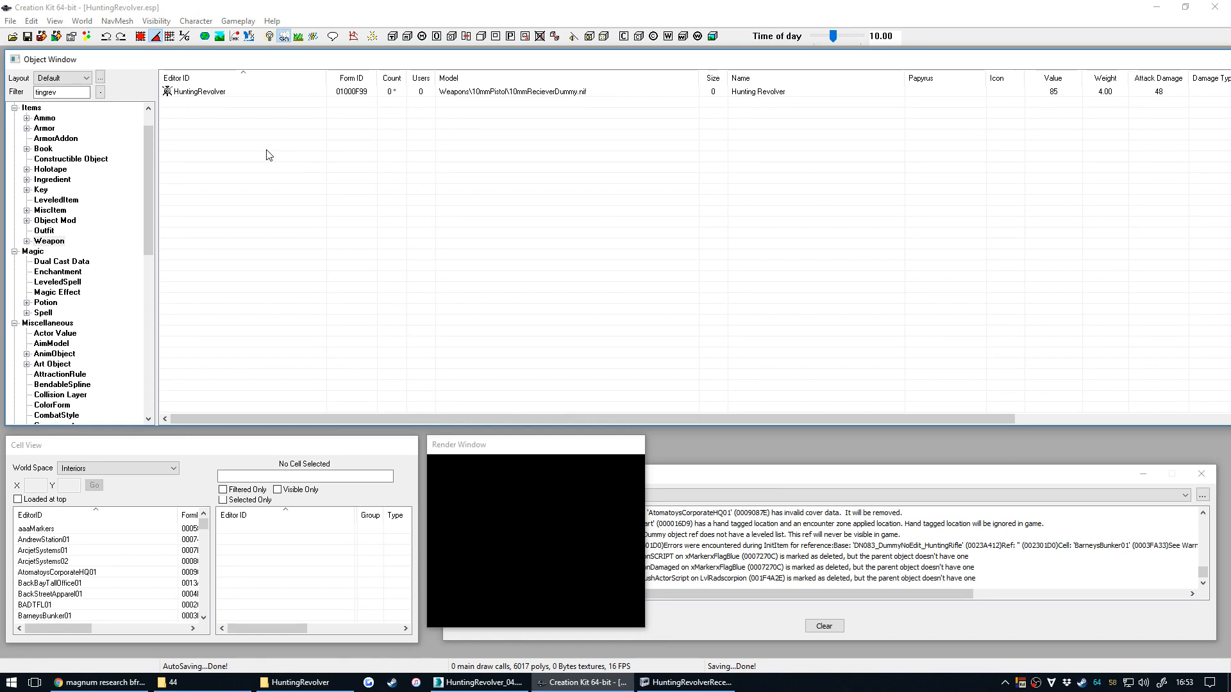
# In Creation Kit, filter the Object Mod records by 44 and duplicate mod_44_Receiver_Standard.
pyautogui.click(56, 221)
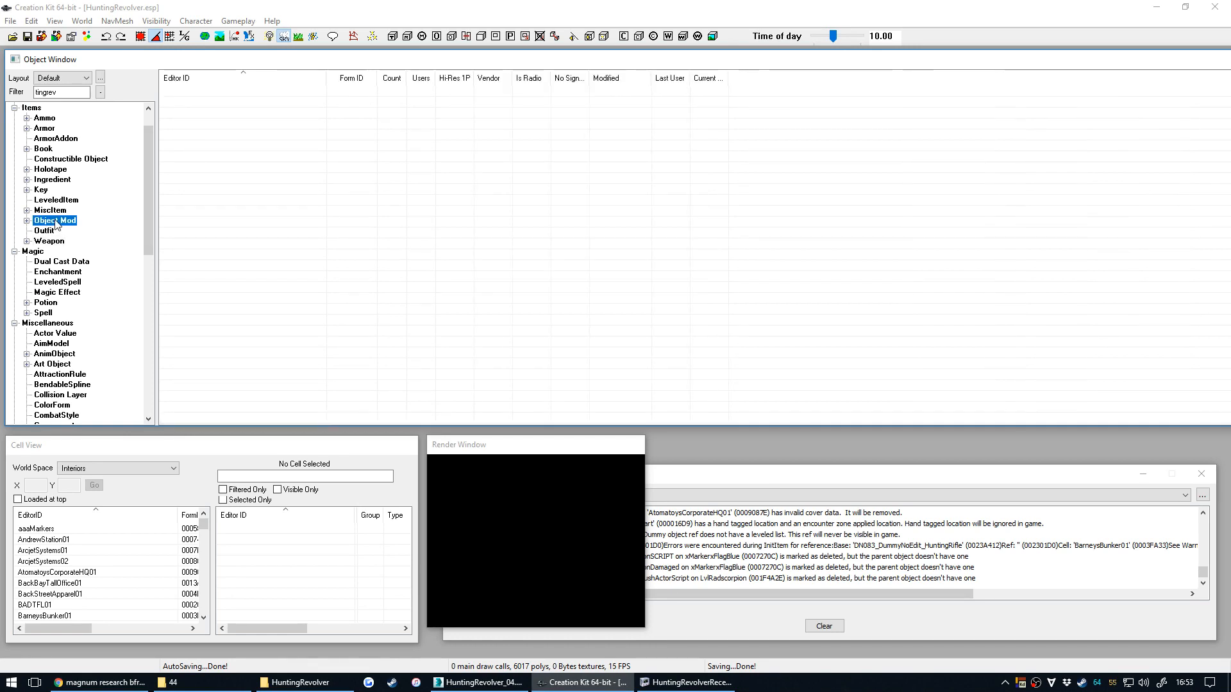
pyautogui.write('44')
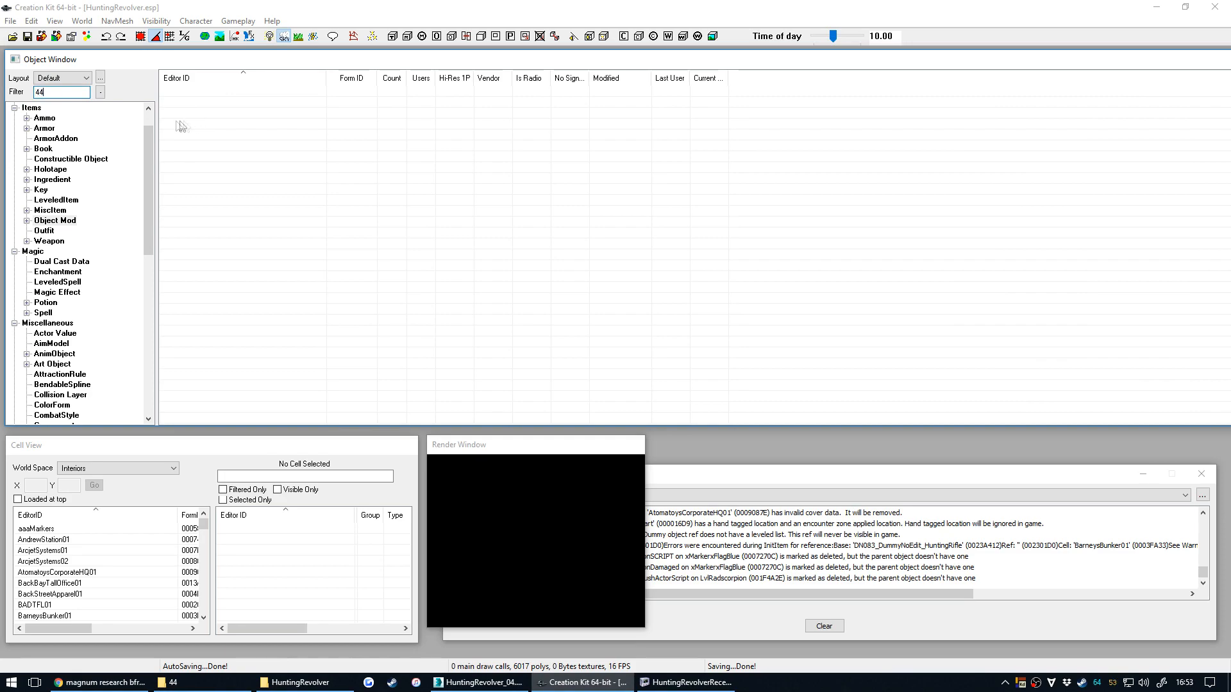
pyautogui.scroll(-10, 223, 228)
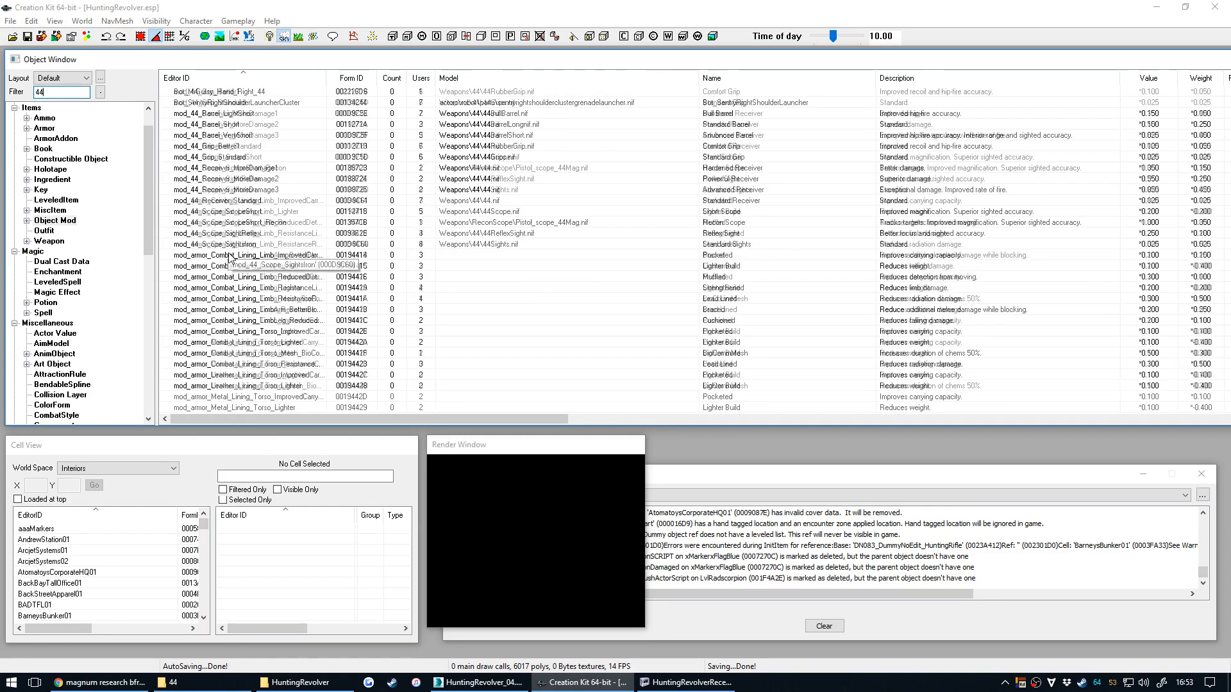
pyautogui.scroll(10, 208, 327)
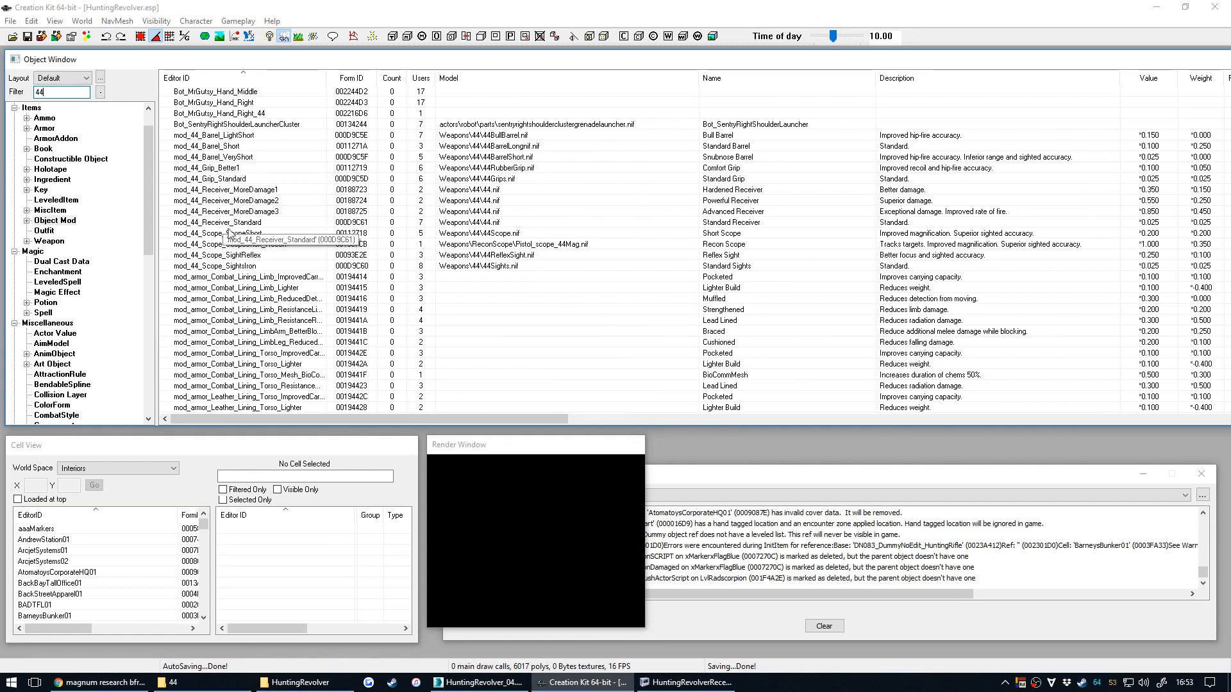
pyautogui.click(250, 224)
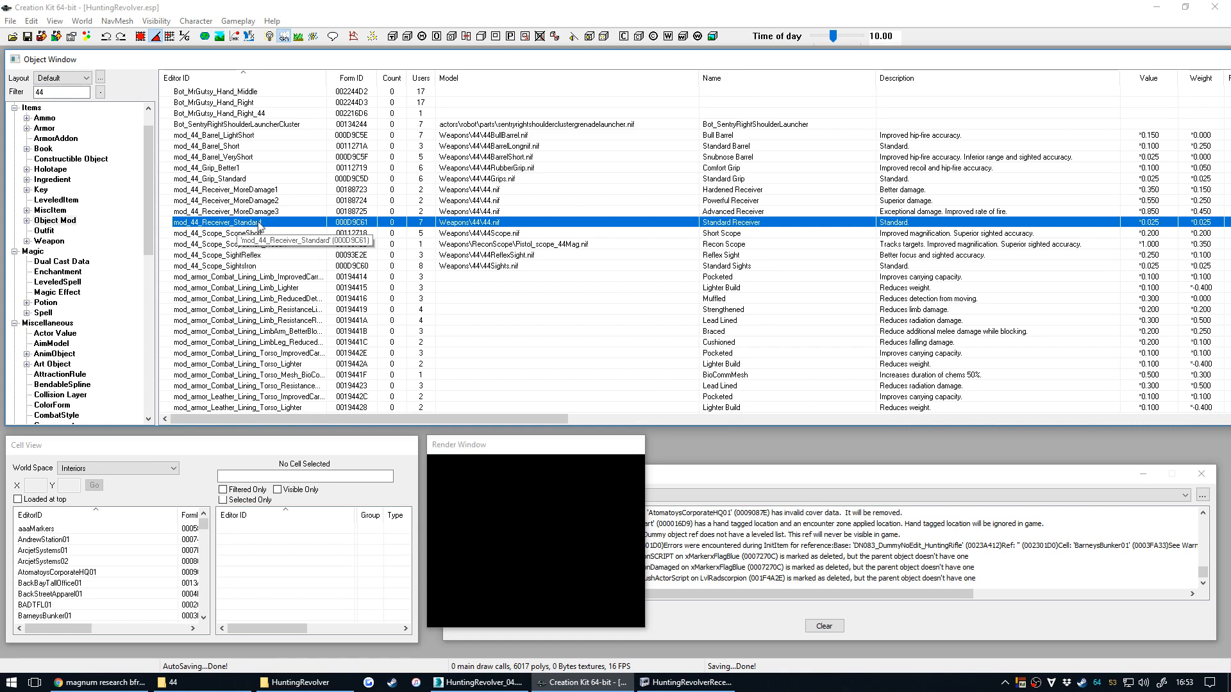
pyautogui.rightClick(266, 224)
pyautogui.click(286, 259)
# Open the duplicated standard .44 receiver mod and change its ID to mod_HuntingRevolver_Receiver_Standard.
pyautogui.rightClick(250, 233)
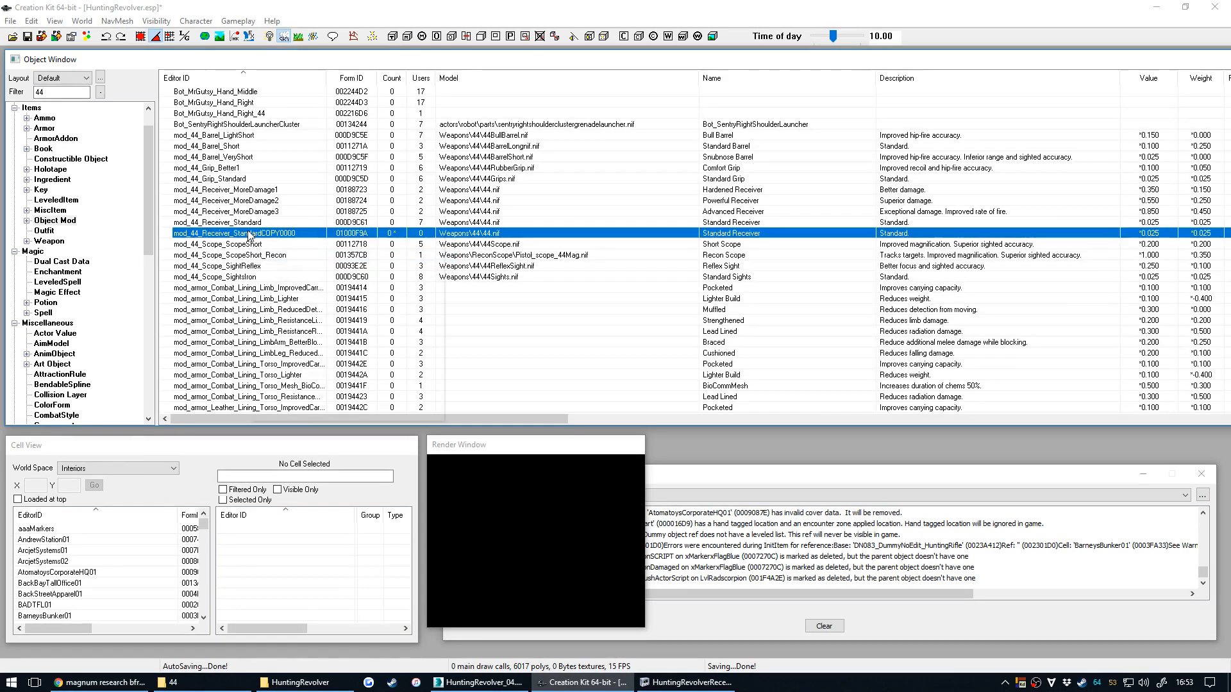
pyautogui.click(280, 254)
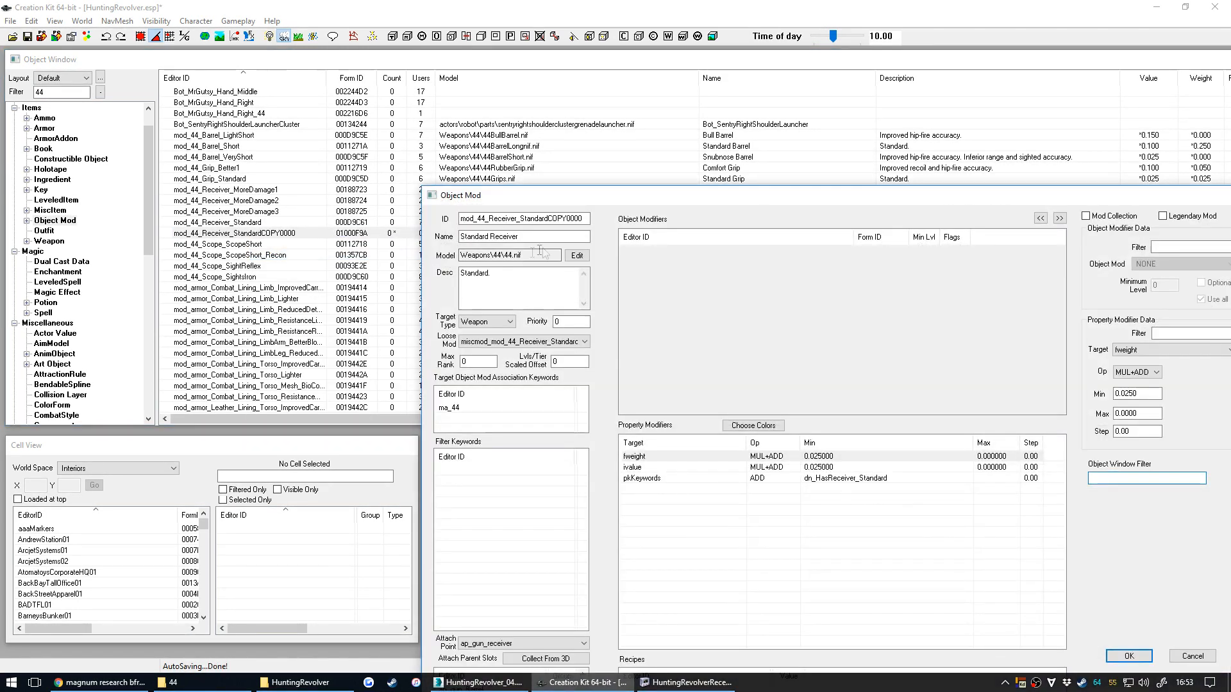
pyautogui.moveTo(550, 221); pyautogui.dragTo(584, 220)
pyautogui.press('Delete')
pyautogui.moveTo(487, 195); pyautogui.dragTo(290, 99)
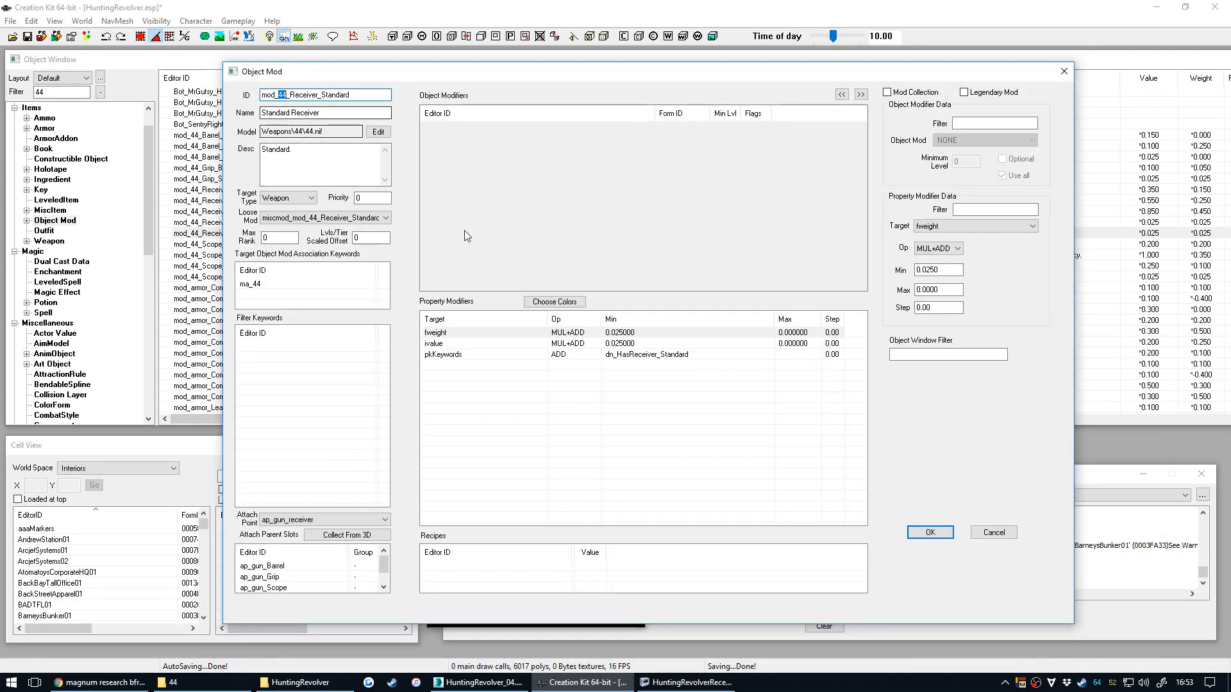
pyautogui.write('HuntingRevolver')
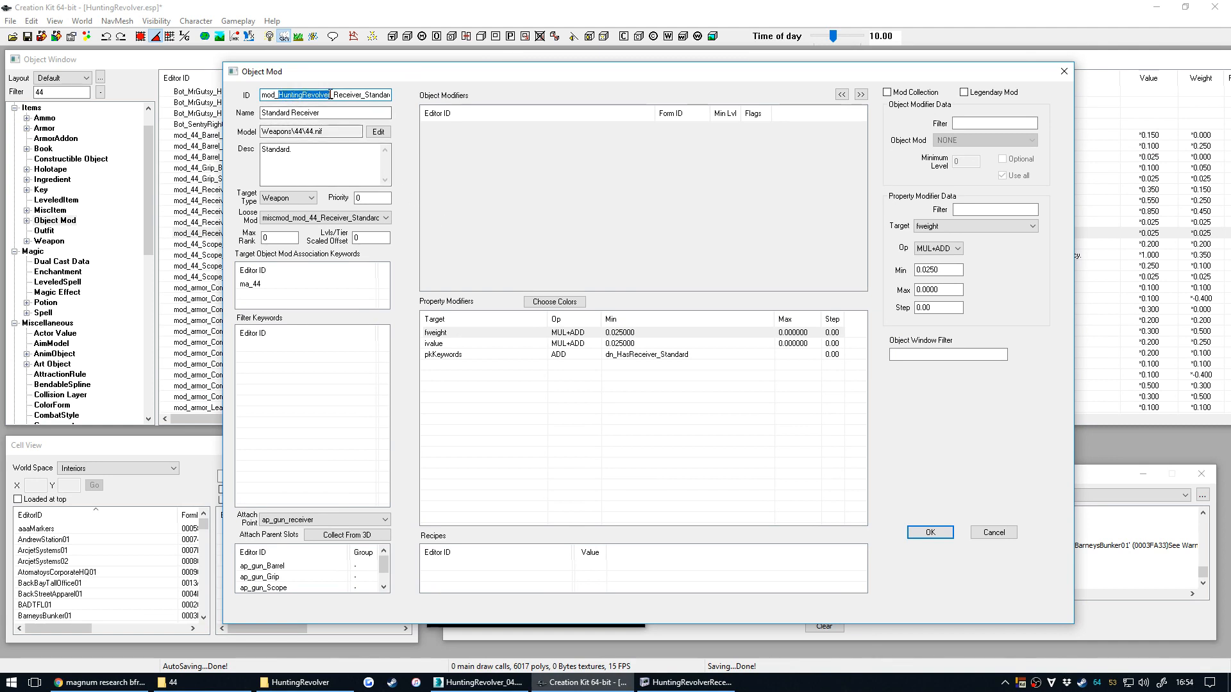
# Note the name HuntingRevolver in a new Notepad++ document and move its window clear of the Object Mod form.
pyautogui.press('super')
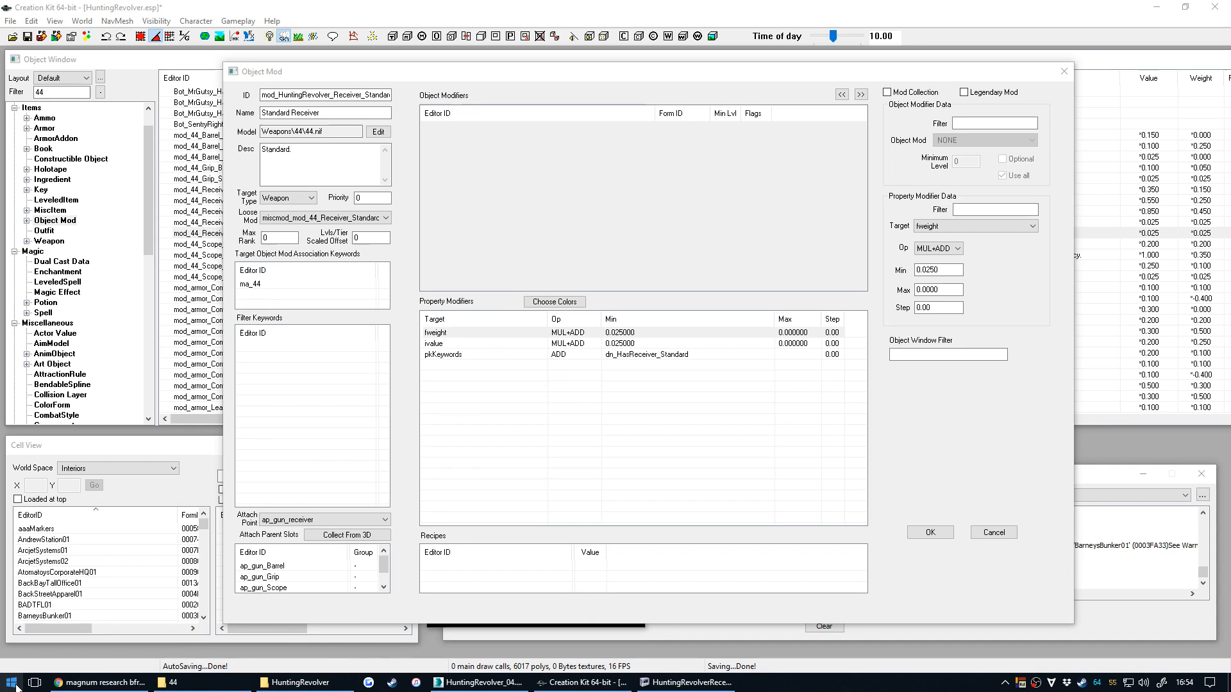
pyautogui.write('HuntingRevolver')
pyautogui.hotkey('ctrl', 's')
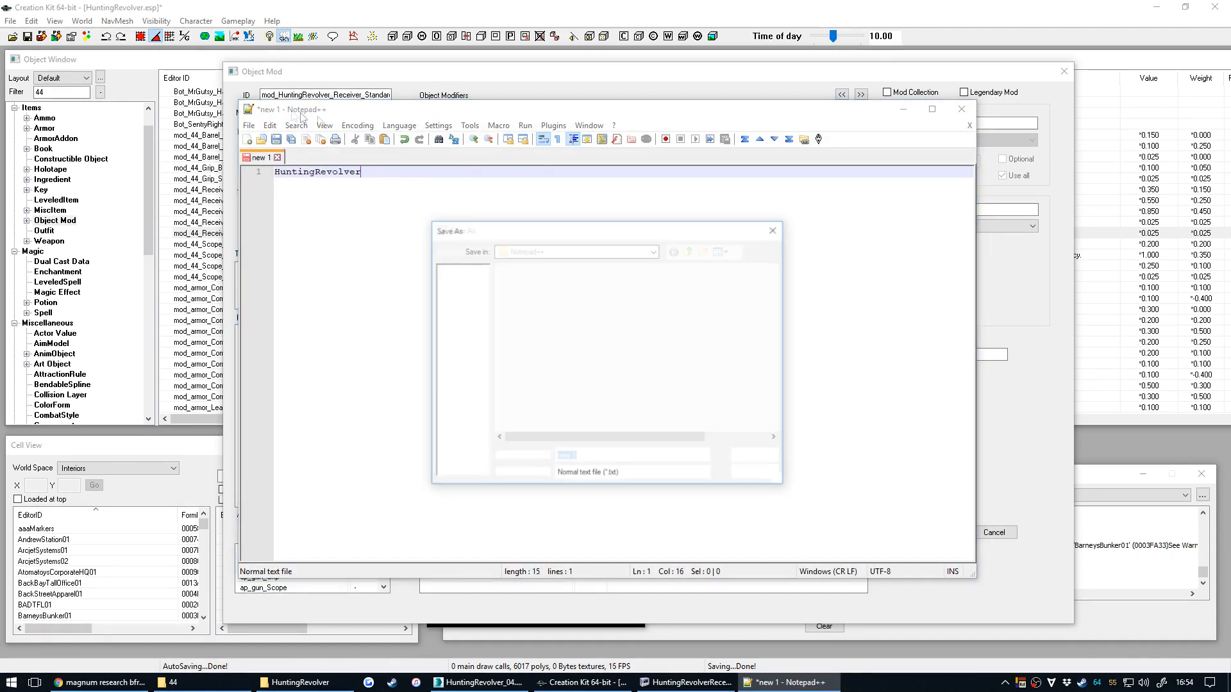
pyautogui.click(778, 223)
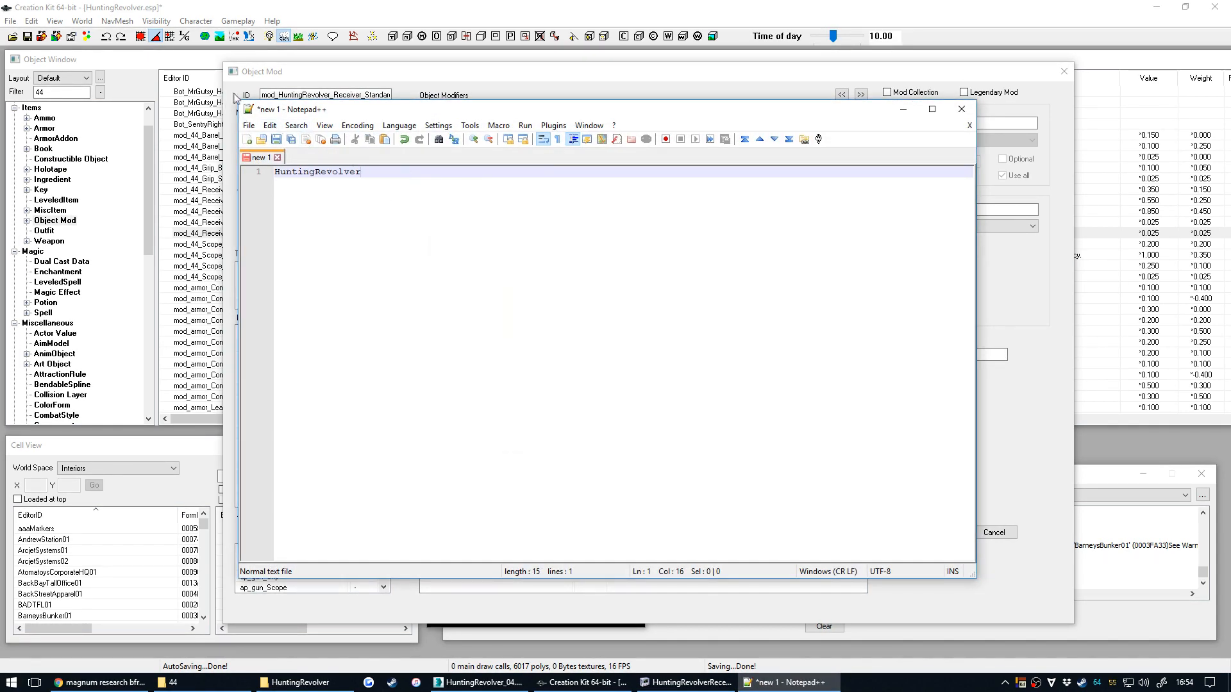
pyautogui.moveTo(240, 100); pyautogui.dragTo(569, 137)
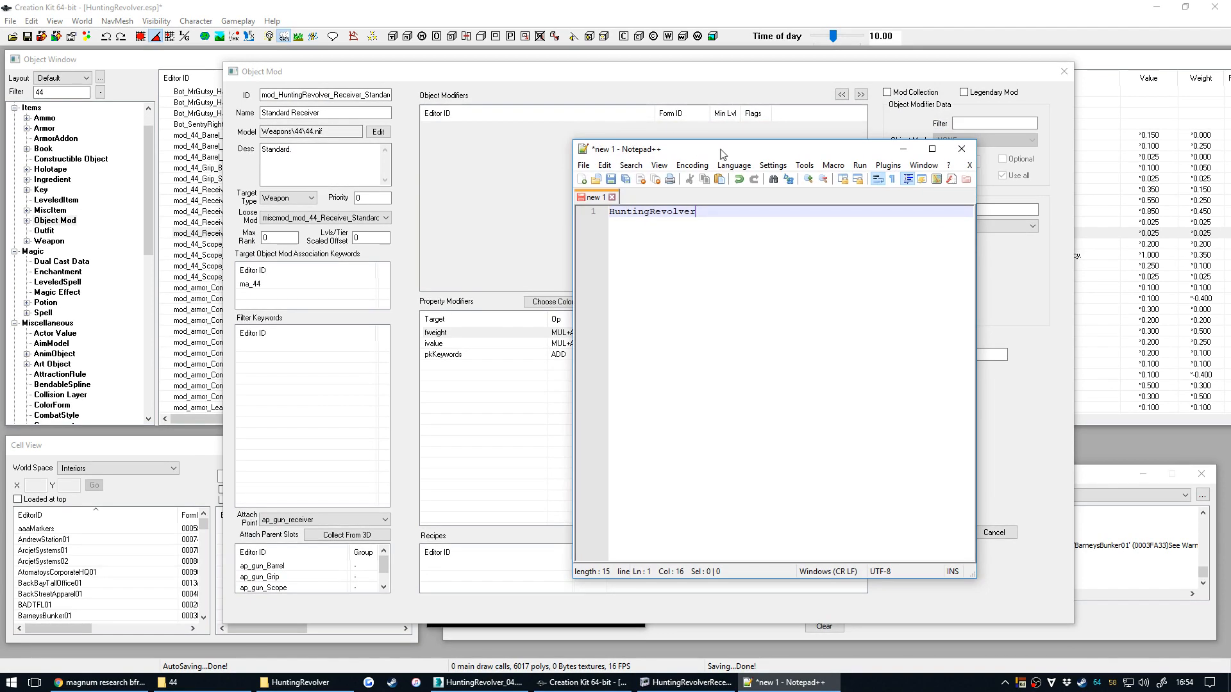
pyautogui.moveTo(721, 150); pyautogui.dragTo(1, 218)
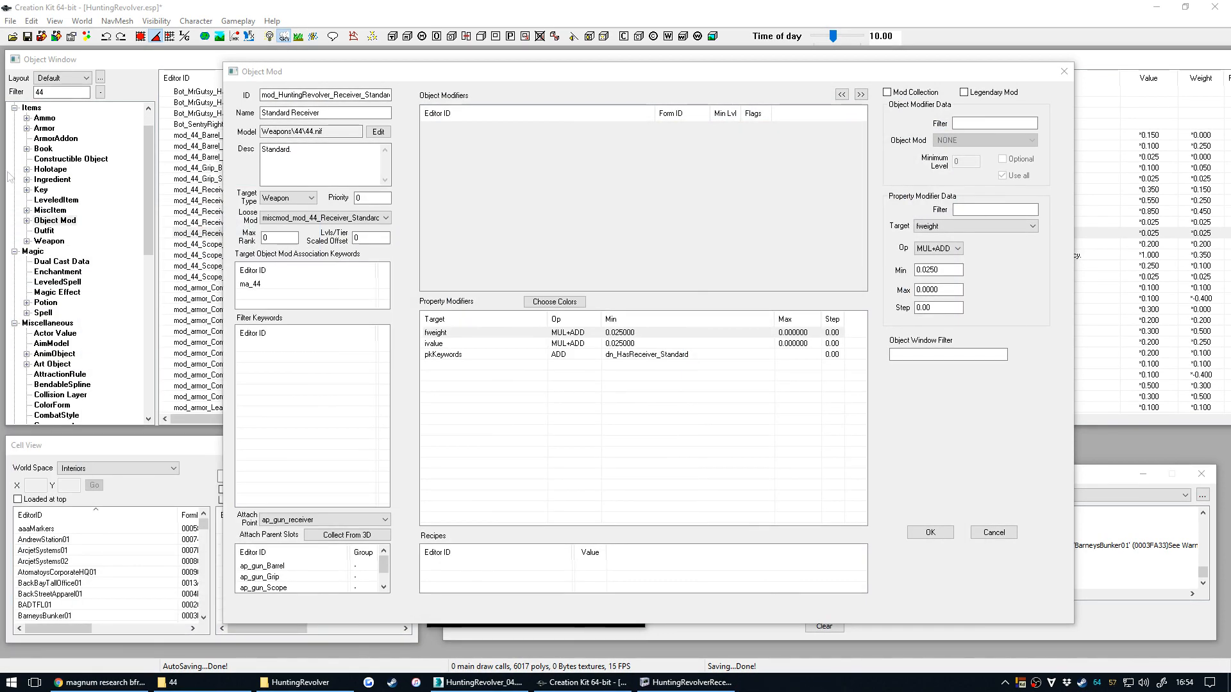
# Set the receiver mod's model to HuntingRevolverReceiver_1.nif from the Weapons\HuntingRevolver folder.
pyautogui.click(364, 95)
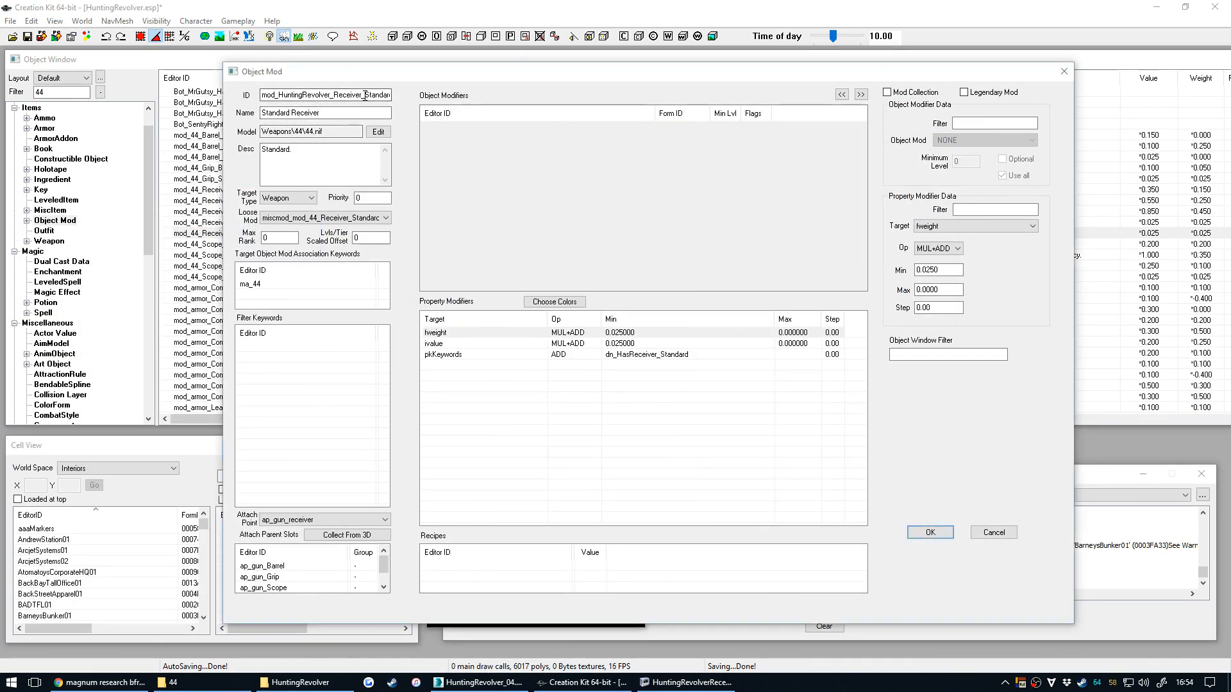
pyautogui.doubleClick(364, 95)
pyautogui.click(329, 113)
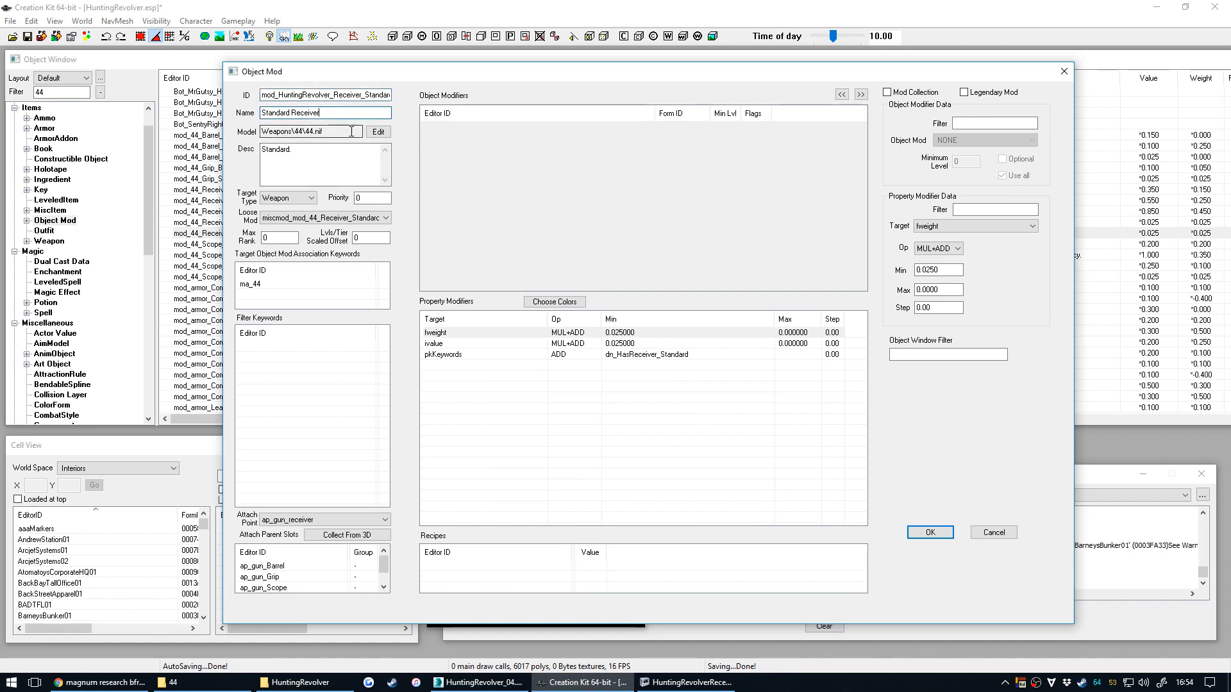
pyautogui.click(350, 132)
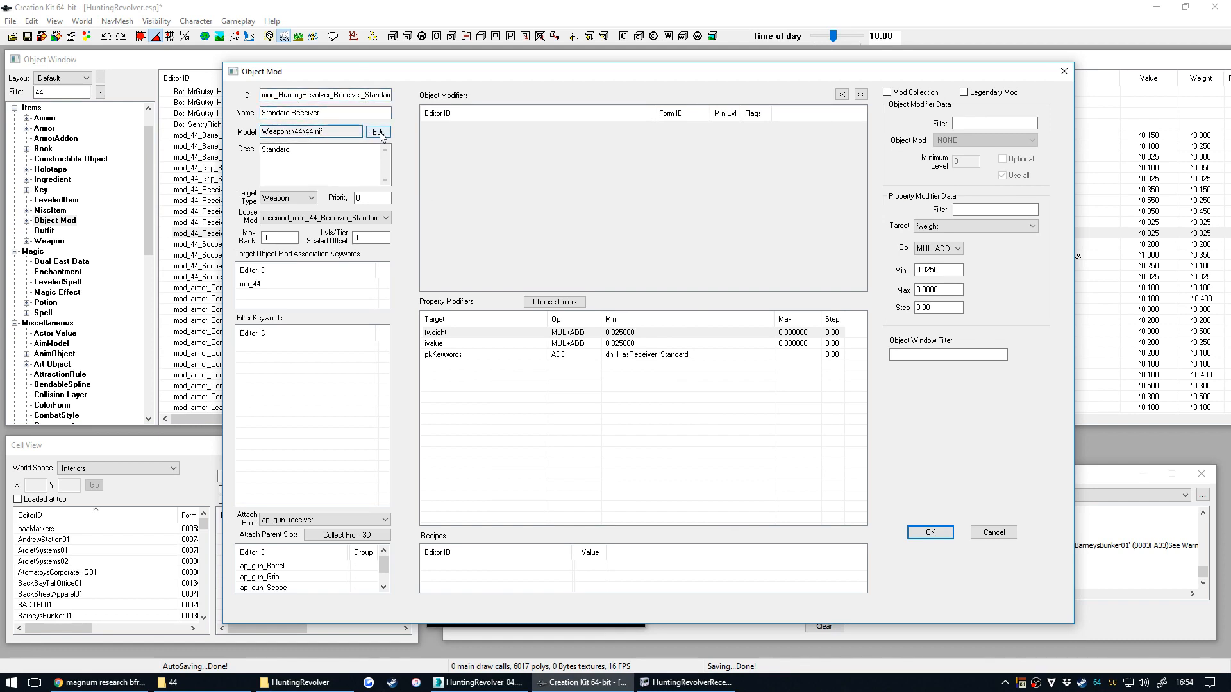
pyautogui.click(379, 132)
pyautogui.click(562, 108)
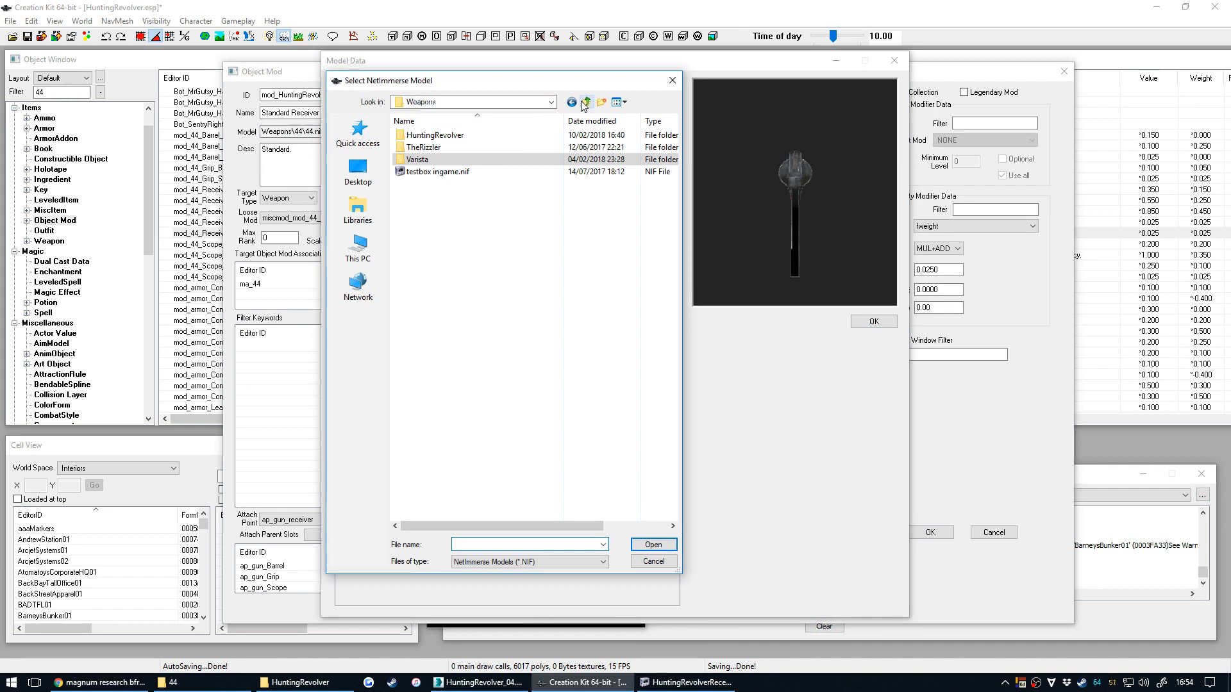
pyautogui.doubleClick(493, 134)
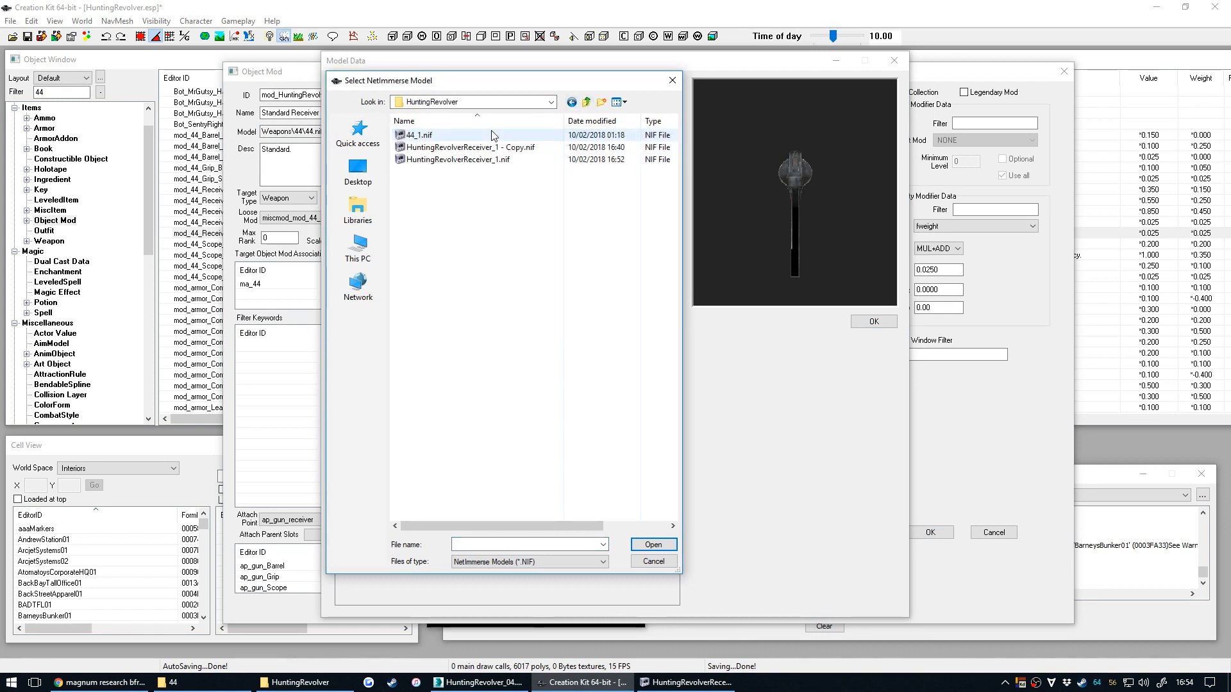
pyautogui.click(500, 160)
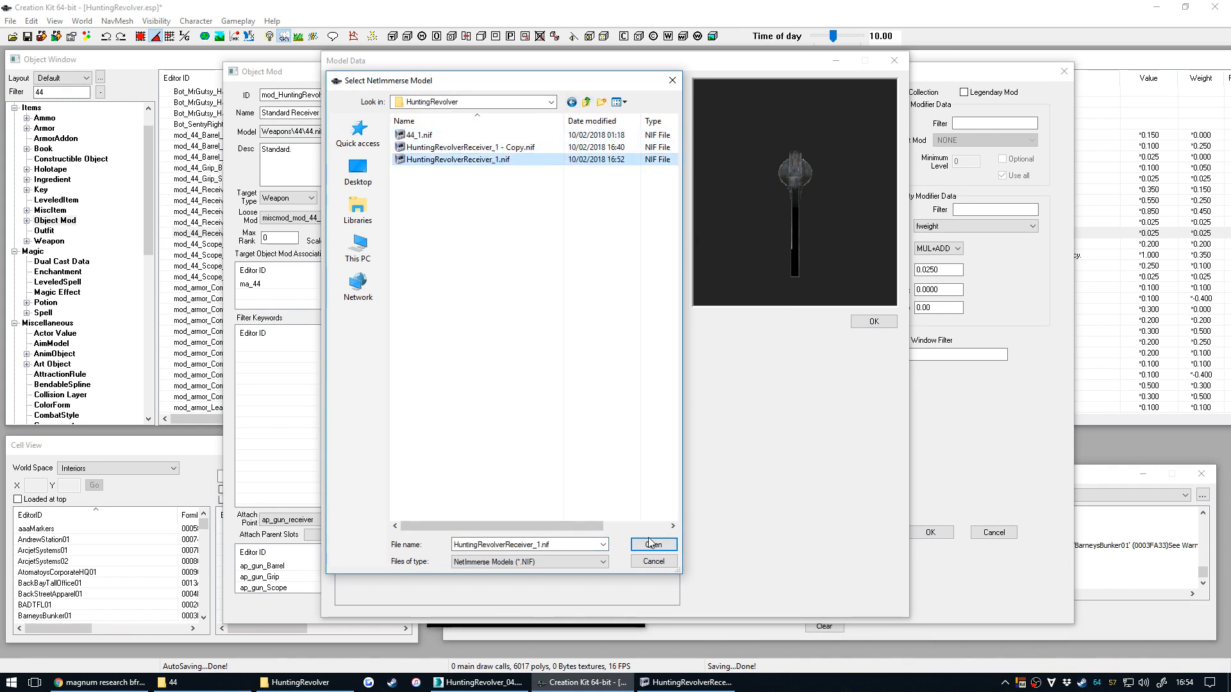
pyautogui.click(652, 544)
pyautogui.moveTo(818, 226)
pyautogui.mouseDown()
pyautogui.moveTo(753, 228)
pyautogui.moveTo(788, 244)
pyautogui.moveTo(777, 233)
pyautogui.moveTo(797, 234)
pyautogui.moveTo(680, 226)
pyautogui.moveTo(798, 227)
pyautogui.mouseUp()
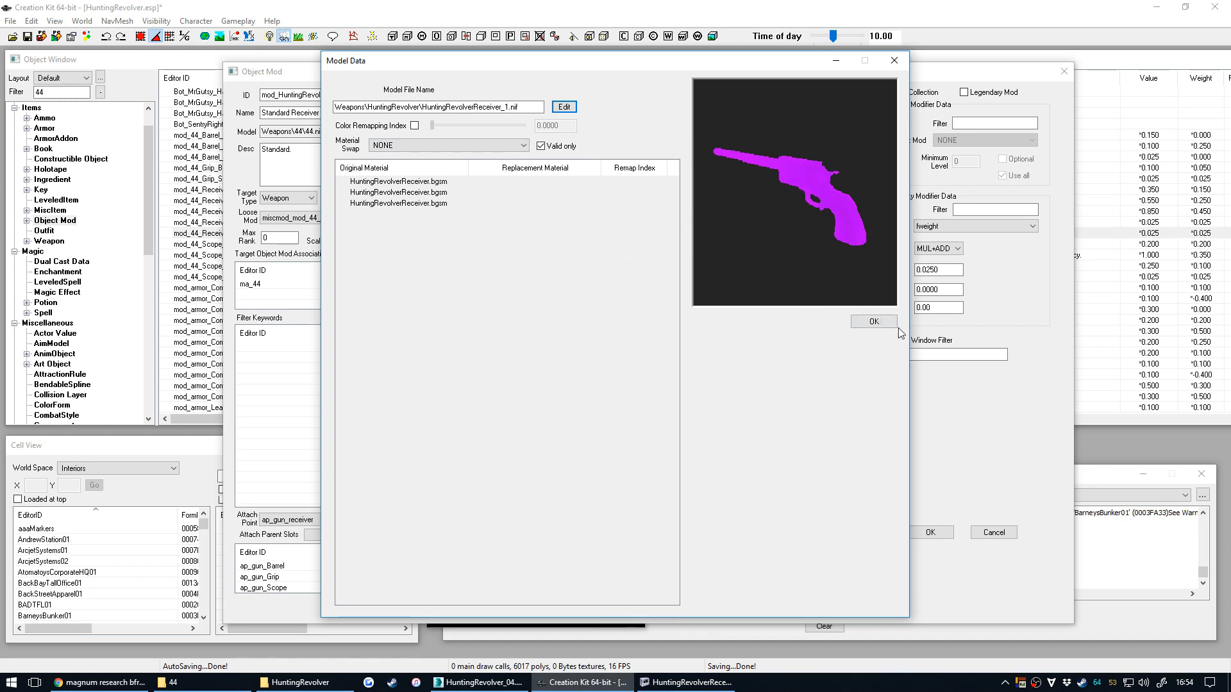
pyautogui.click(875, 322)
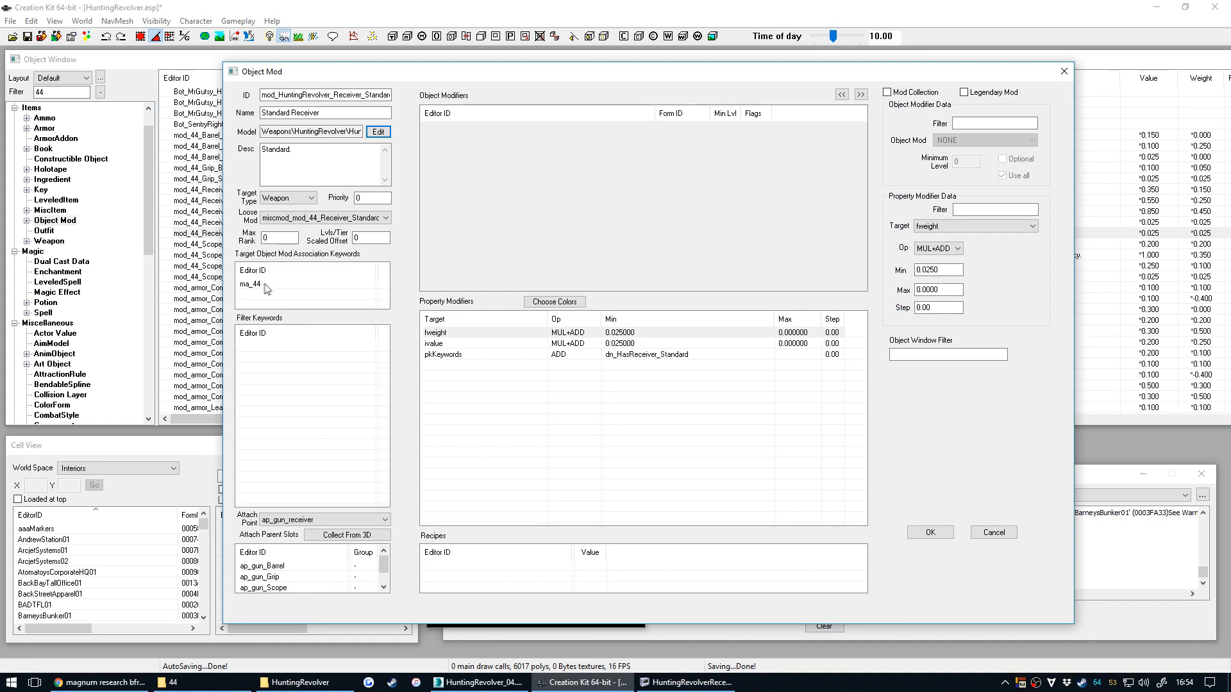
# Accept the receiver mod, renaming the existing record instead of creating a new form, and save the plugin.
pyautogui.click(315, 284)
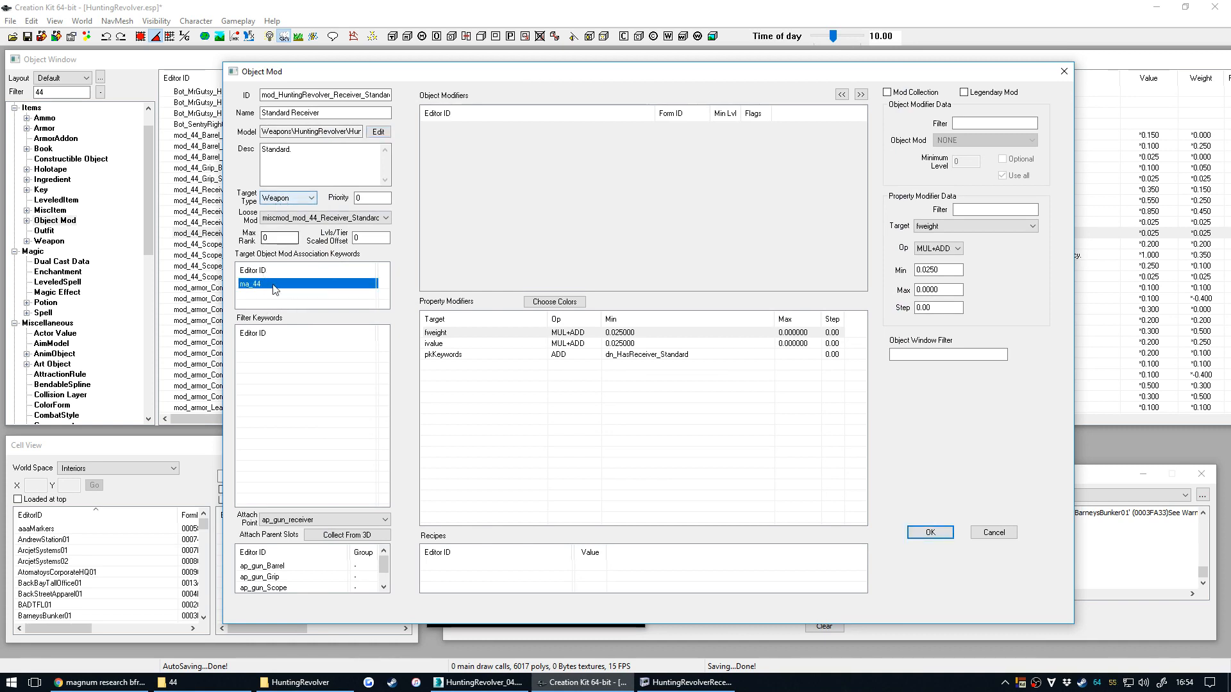
pyautogui.moveTo(232, 73)
pyautogui.mouseDown()
pyautogui.moveTo(330, 142)
pyautogui.moveTo(763, 197)
pyautogui.moveTo(458, 120)
pyautogui.mouseUp()
pyautogui.moveTo(224, 112); pyautogui.dragTo(87, 26)
pyautogui.moveTo(259, 42); pyautogui.dragTo(411, 96)
pyautogui.click(890, 512)
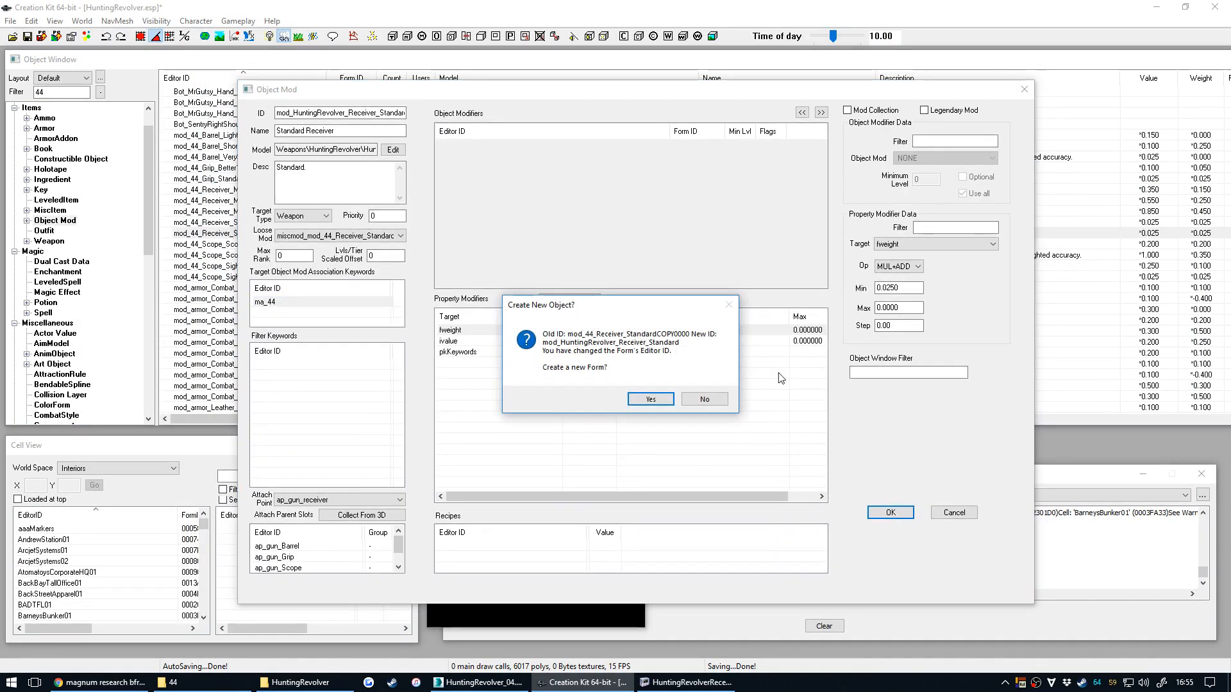
pyautogui.click(707, 400)
pyautogui.click(667, 390)
pyautogui.click(28, 37)
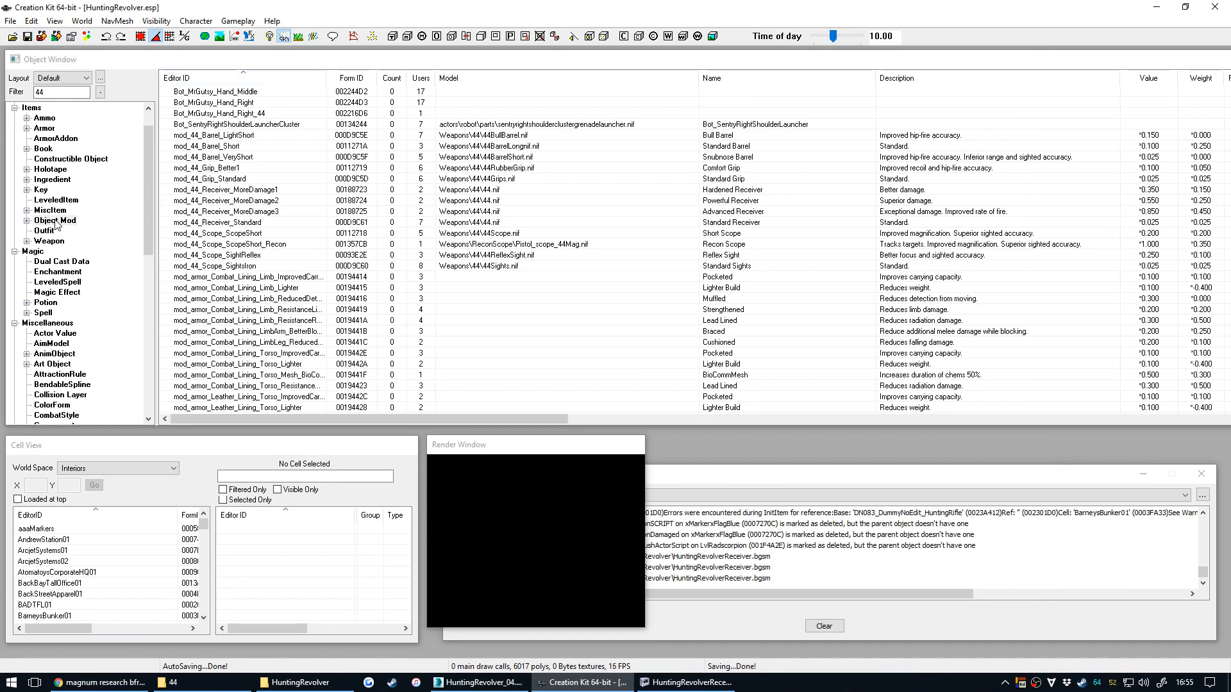
# Create a new keyword with the ID ma_HuntingRevolver and the type Mod Association.
pyautogui.scroll(-7, 57, 224)
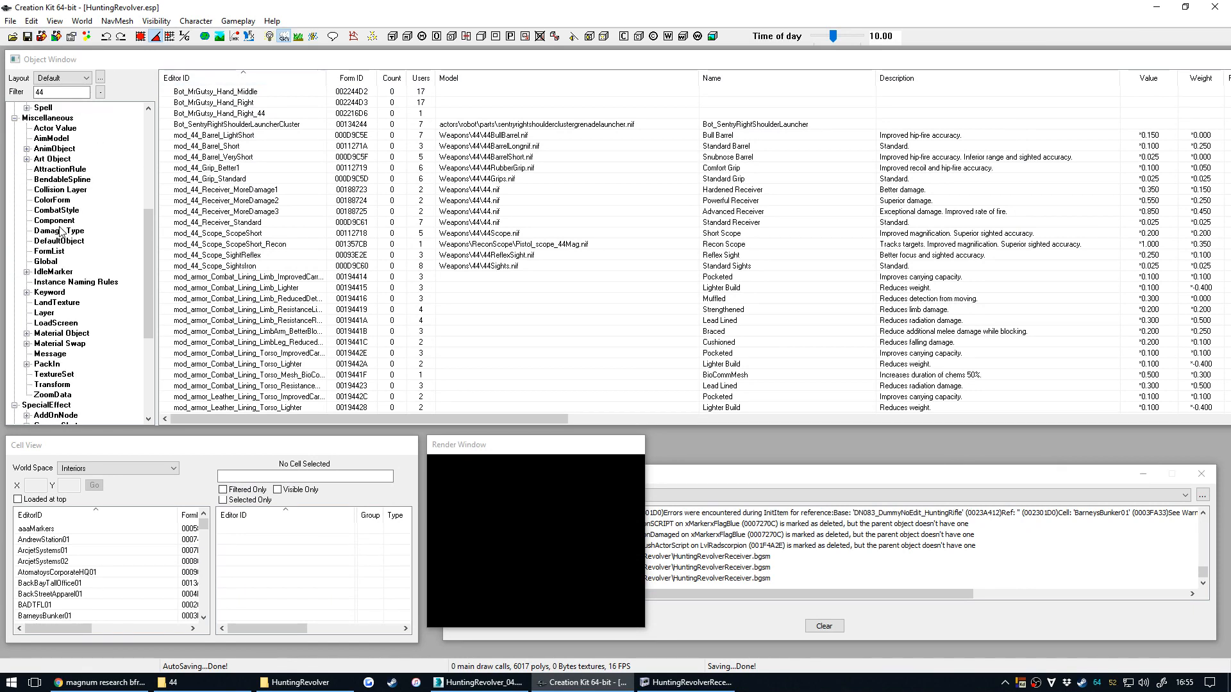
pyautogui.click(50, 292)
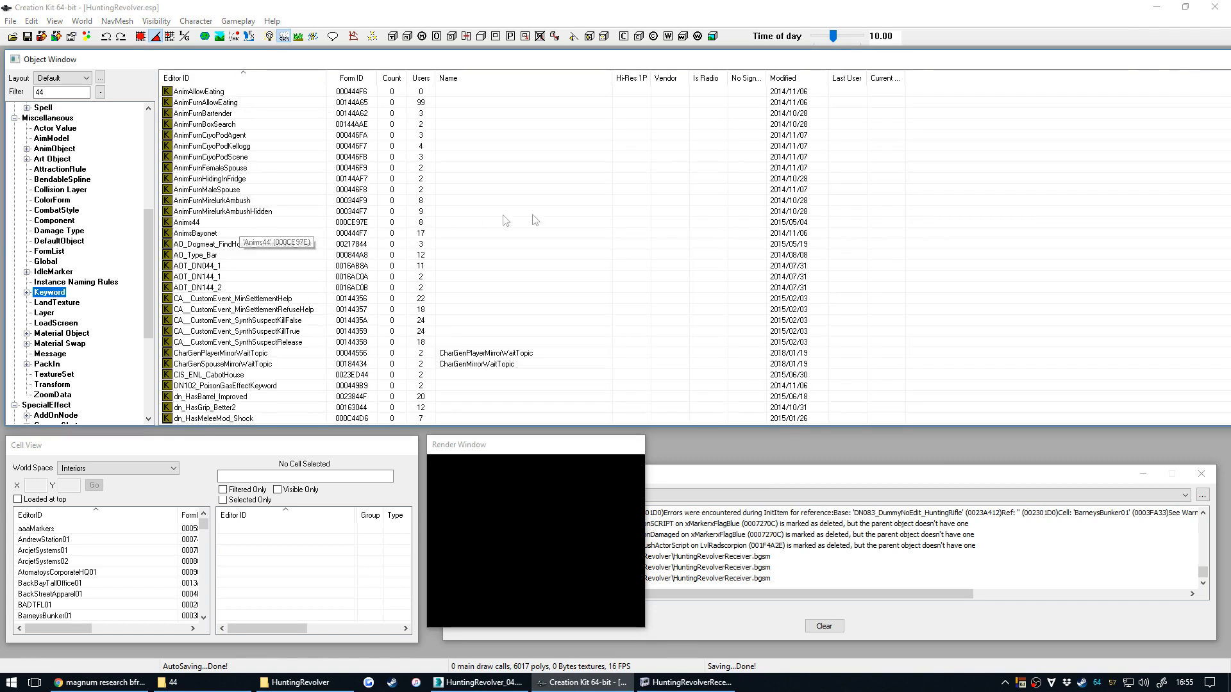
pyautogui.rightClick(927, 214)
pyautogui.click(947, 217)
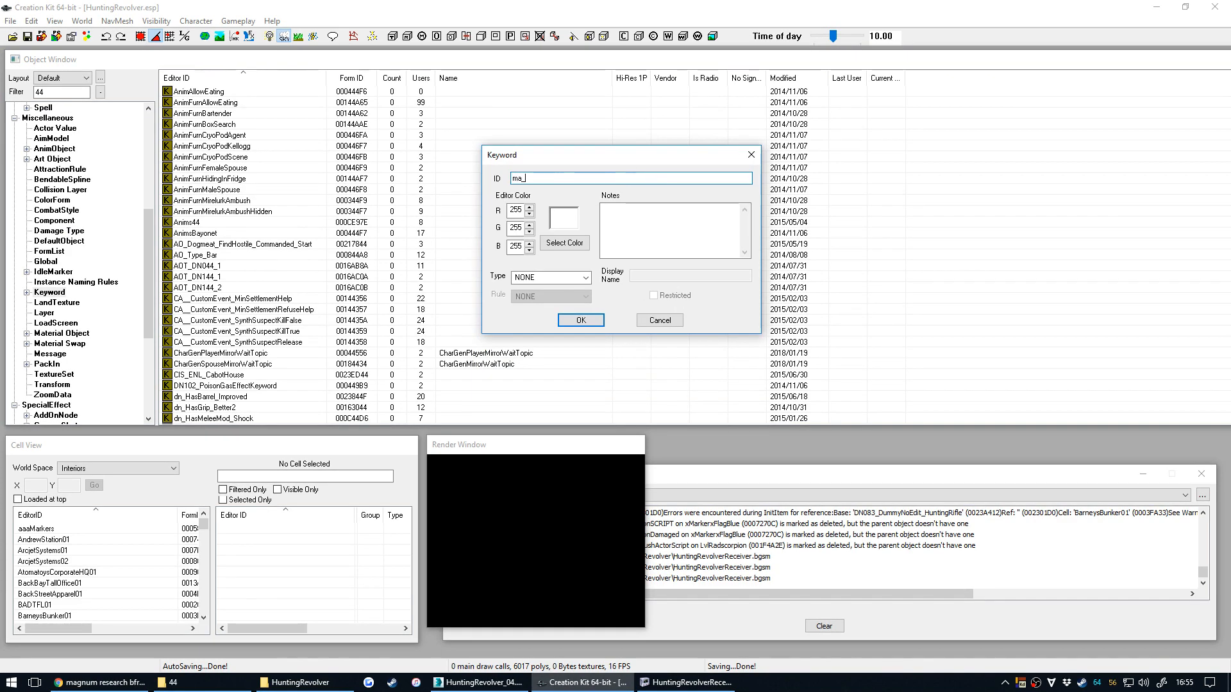
pyautogui.hotkey('alt', 'Tab')
pyautogui.hotkey('alt', 'Tab')
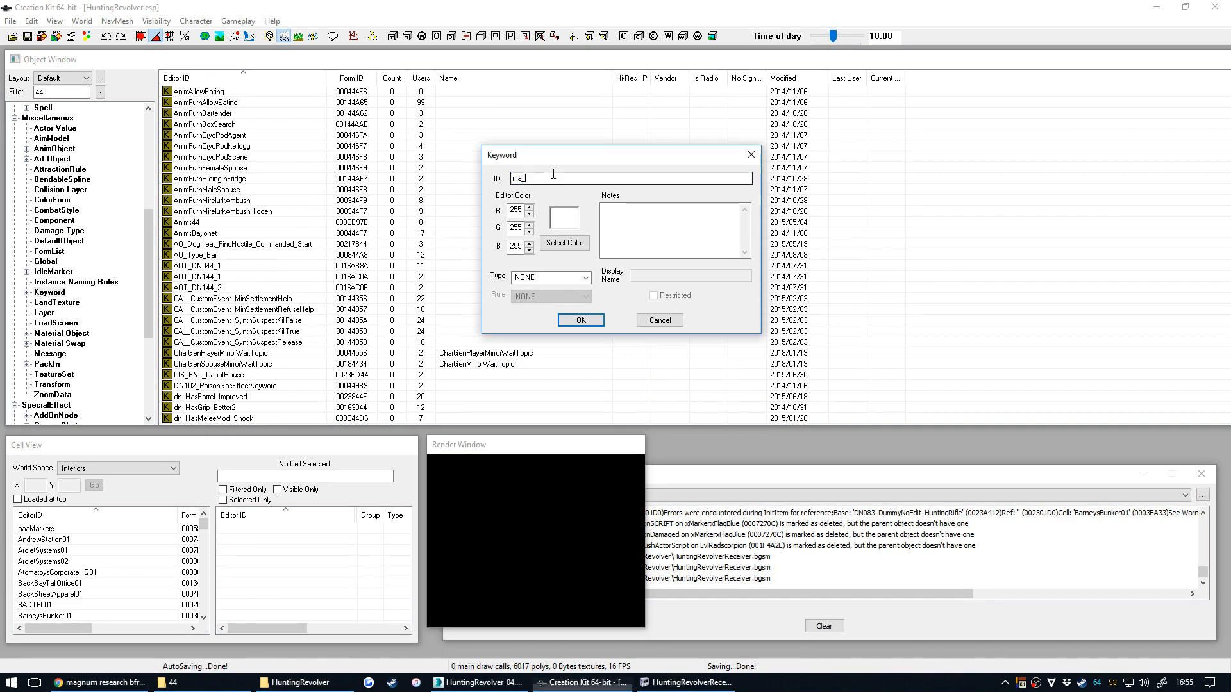
pyautogui.write('HuntingRevolver')
pyautogui.click(586, 277)
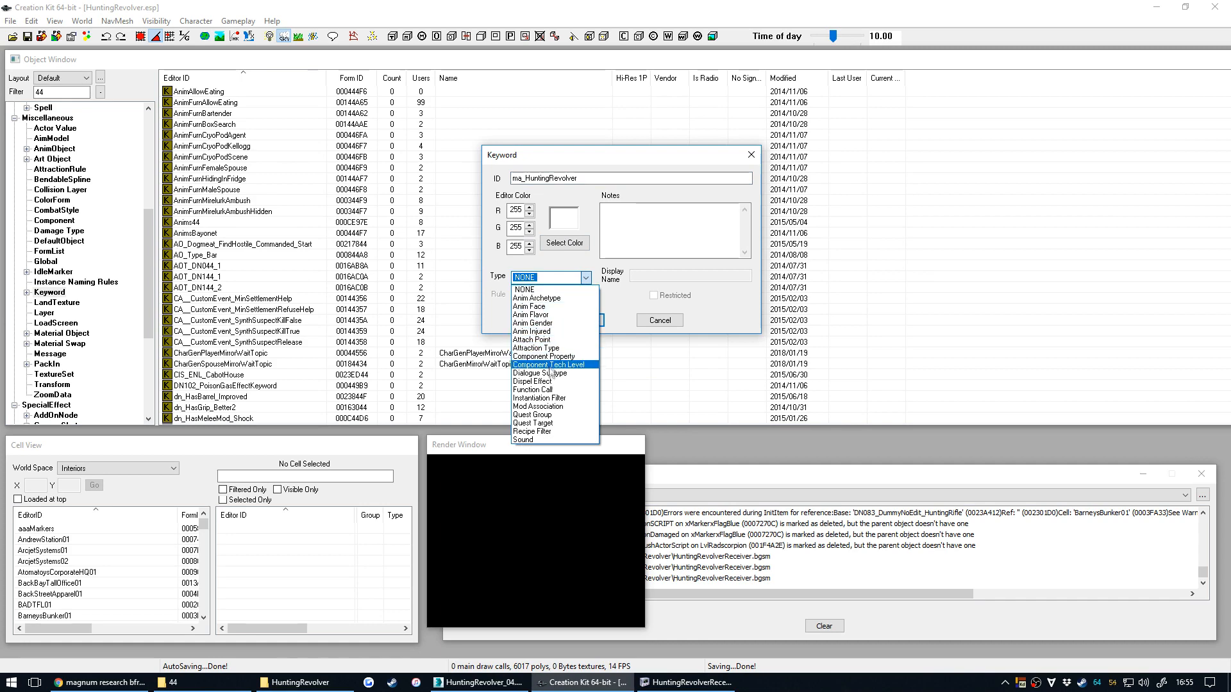
pyautogui.click(542, 407)
pyautogui.click(592, 327)
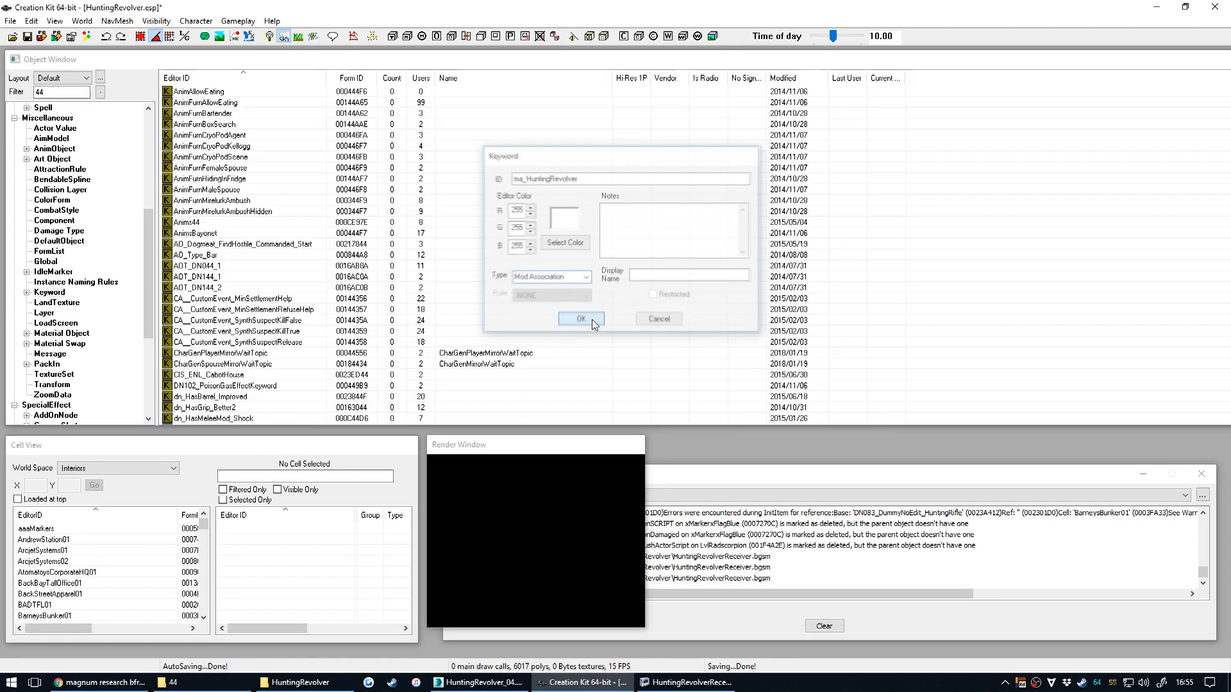
# Filter the Weapon records by huntingre and open the HuntingRevolver weapon for editing.
pyautogui.scroll(-8, 249, 265)
pyautogui.scroll(-2, 249, 265)
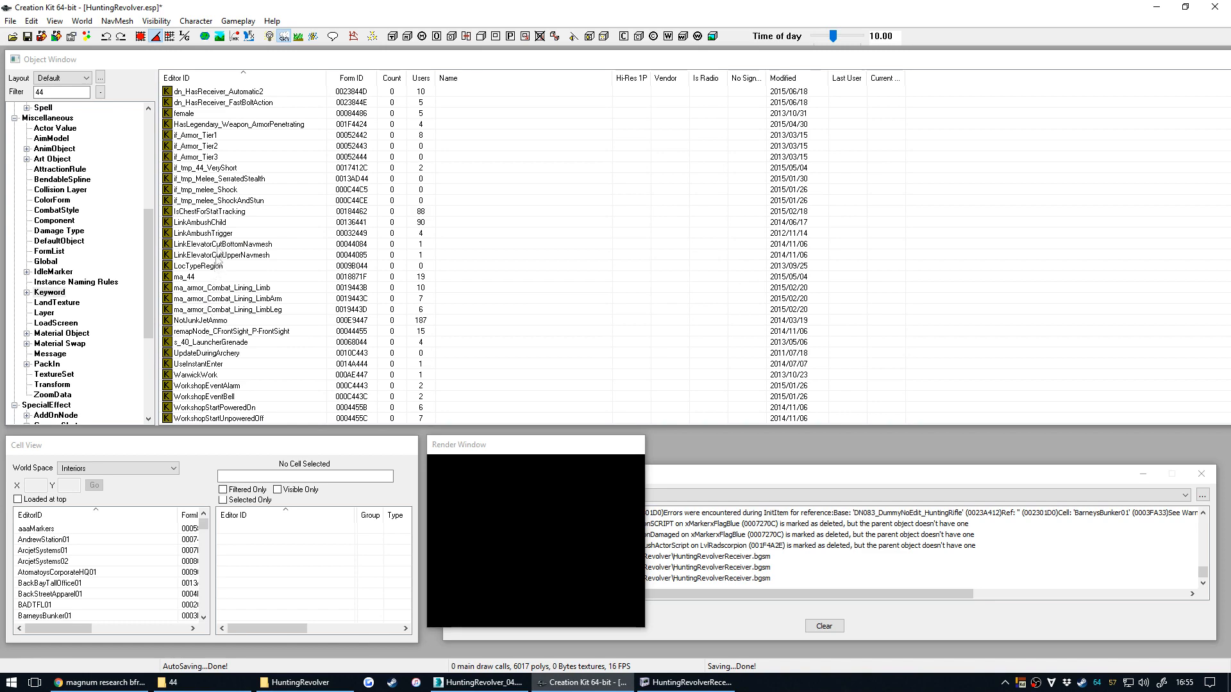
pyautogui.scroll(10, 218, 260)
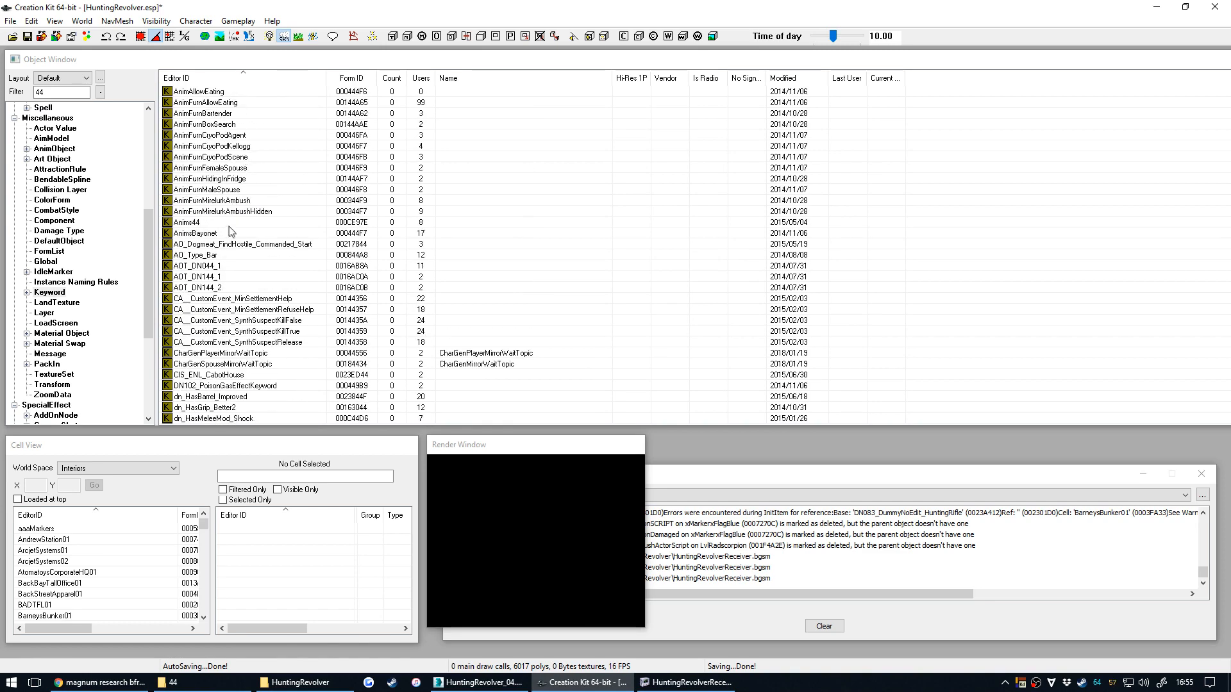
pyautogui.scroll(-3, 229, 226)
pyautogui.scroll(7, 92, 184)
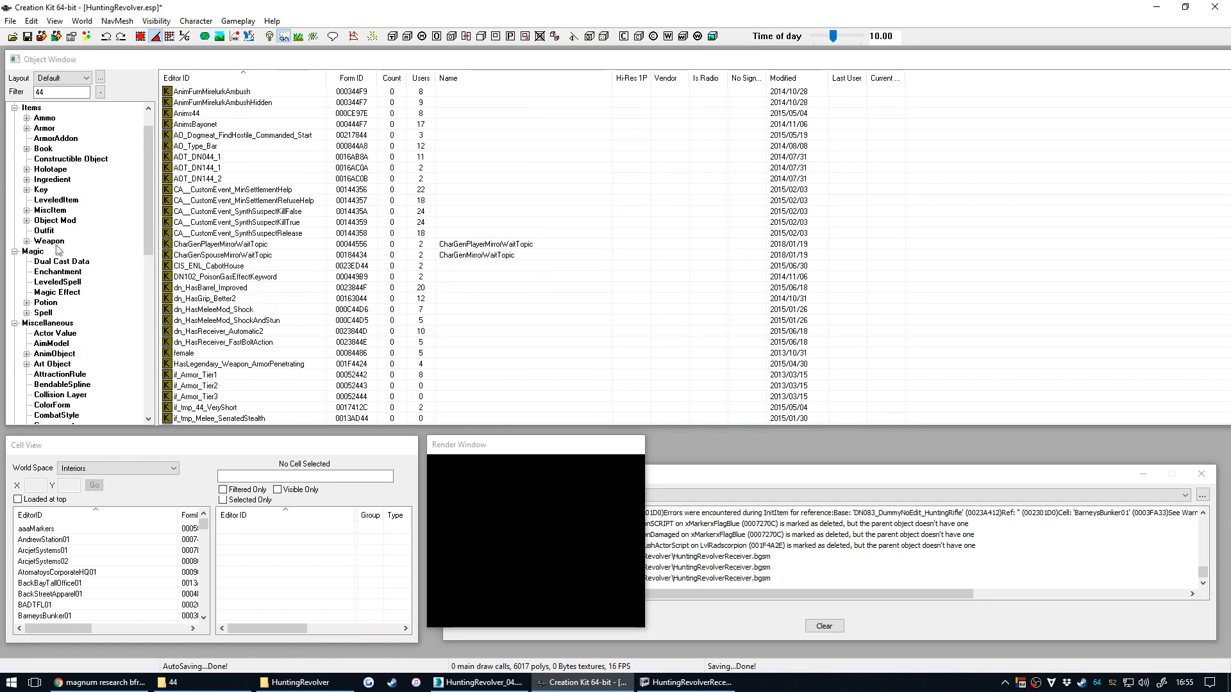
pyautogui.click(53, 242)
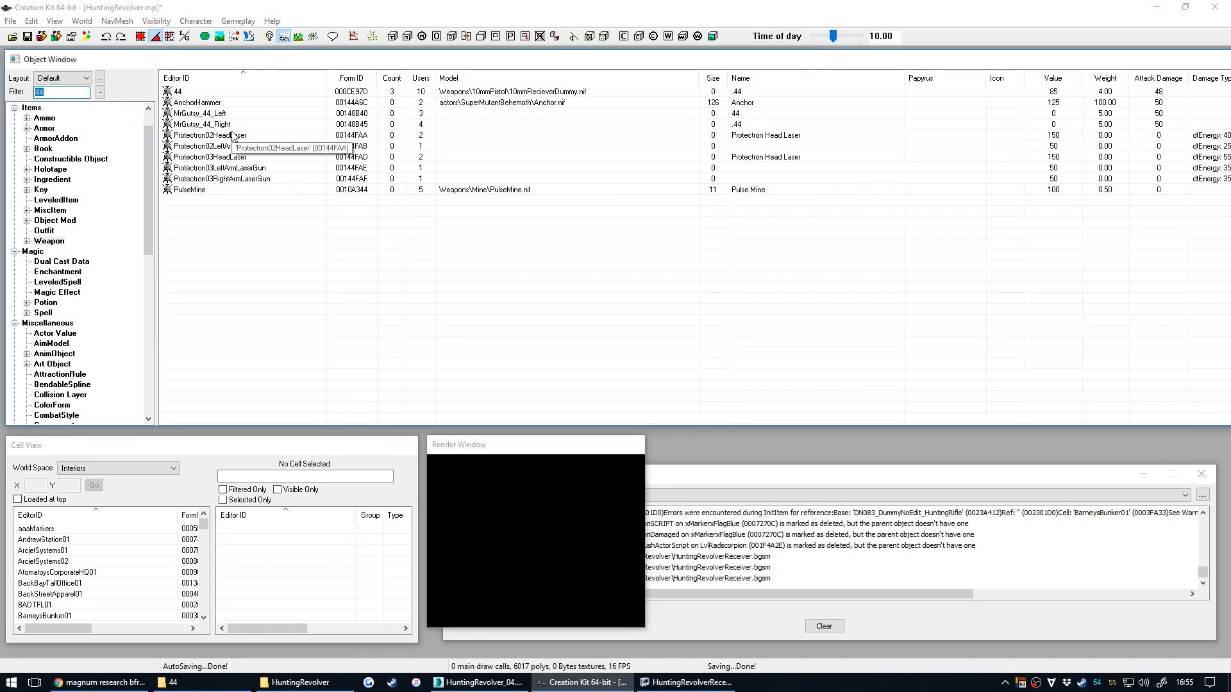
pyautogui.write('hunting')
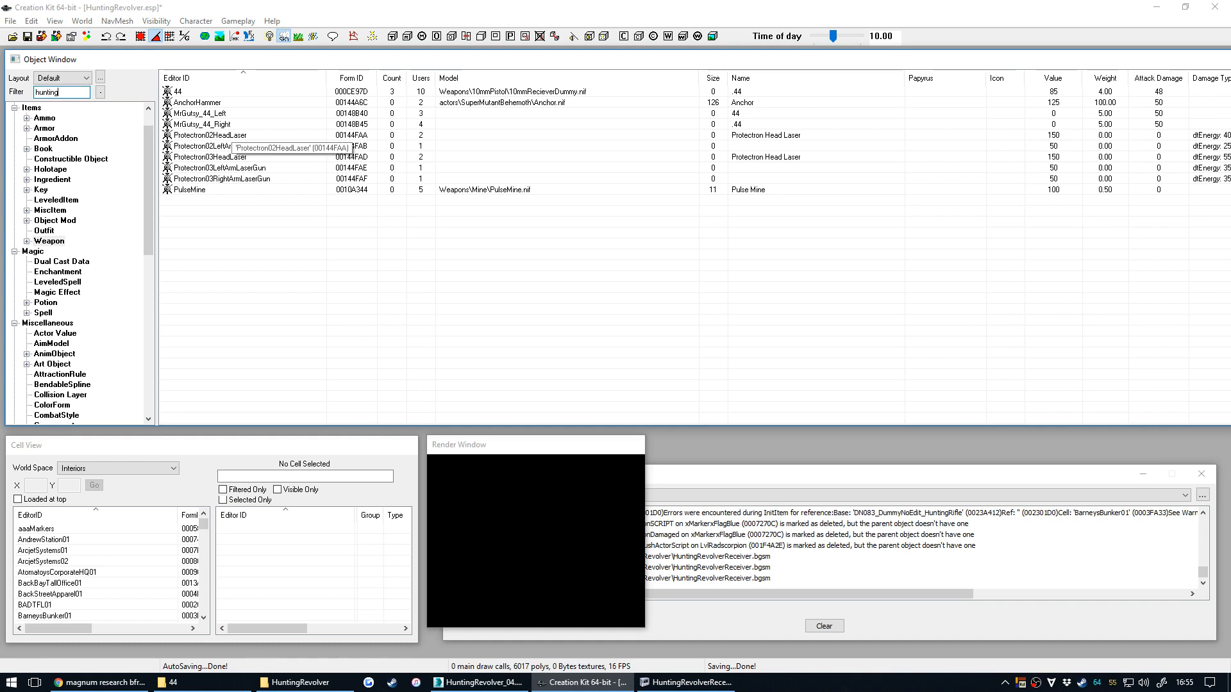
pyautogui.write('re')
pyautogui.rightClick(211, 91)
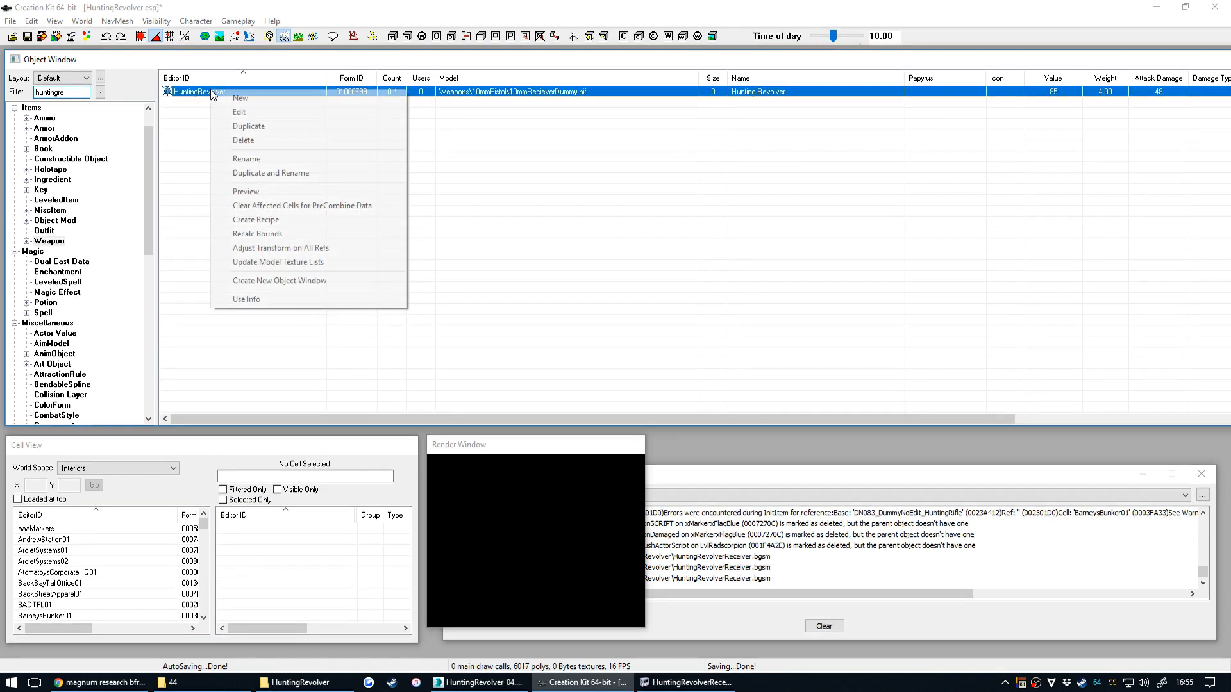
pyautogui.doubleClick(201, 93)
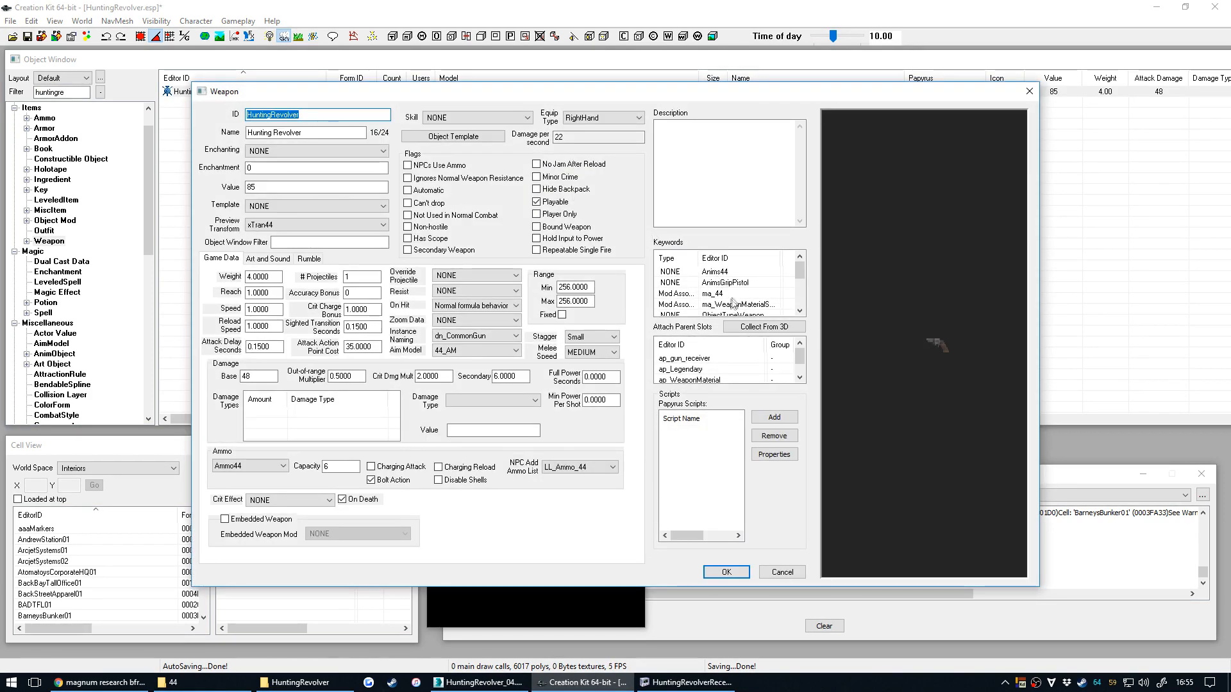
# Delete the ma_44 mod association keyword from the HuntingRevolver weapon.
pyautogui.click(731, 293)
pyautogui.rightClick(730, 293)
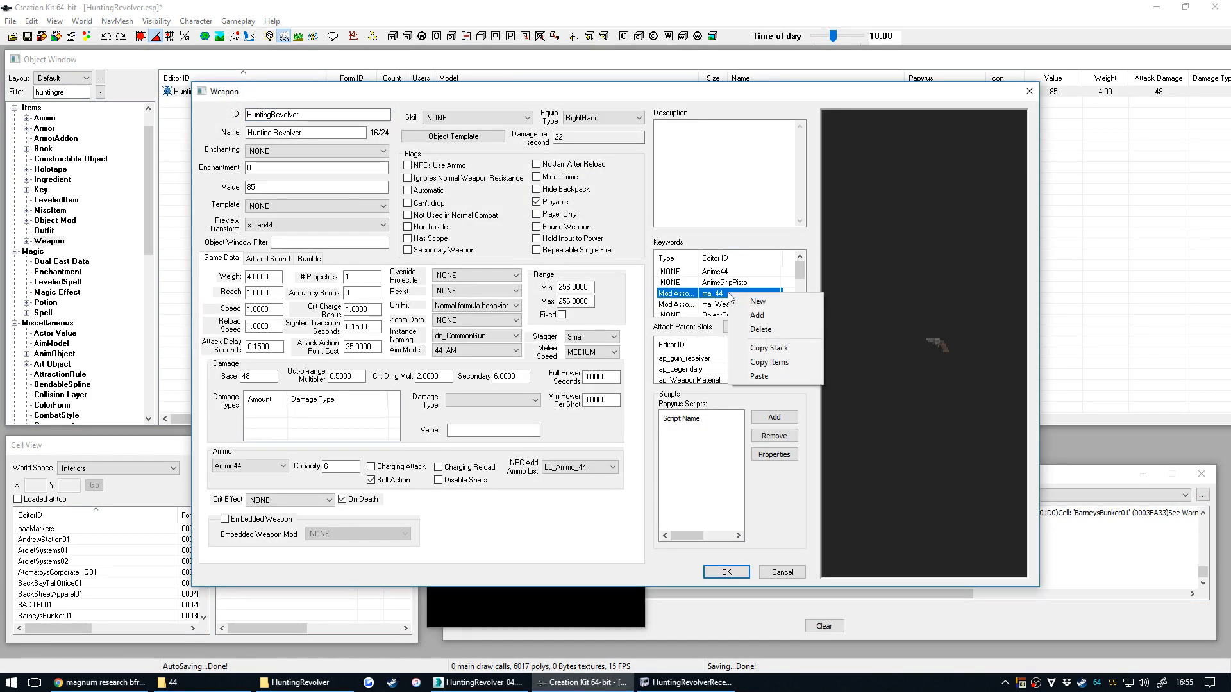
pyautogui.click(761, 329)
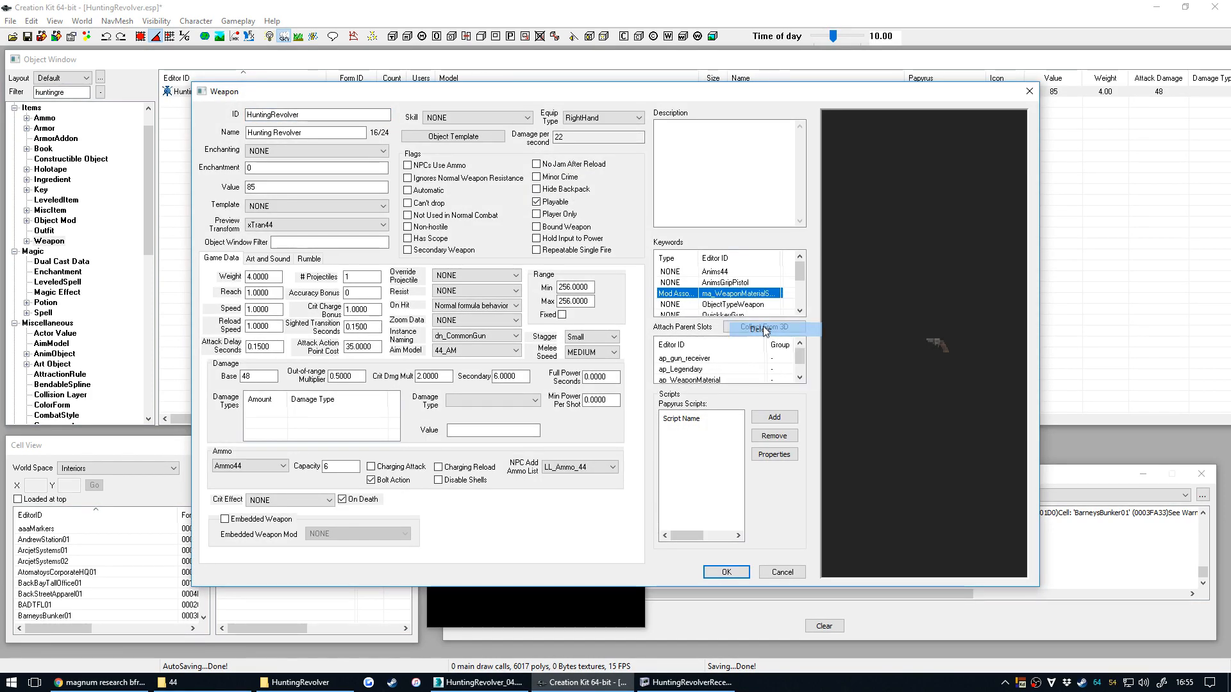
# Add the ma_HuntingRevolver mod association keyword to the HuntingRevolver weapon and accept the weapon's changes.
pyautogui.rightClick(663, 294)
pyautogui.click(682, 311)
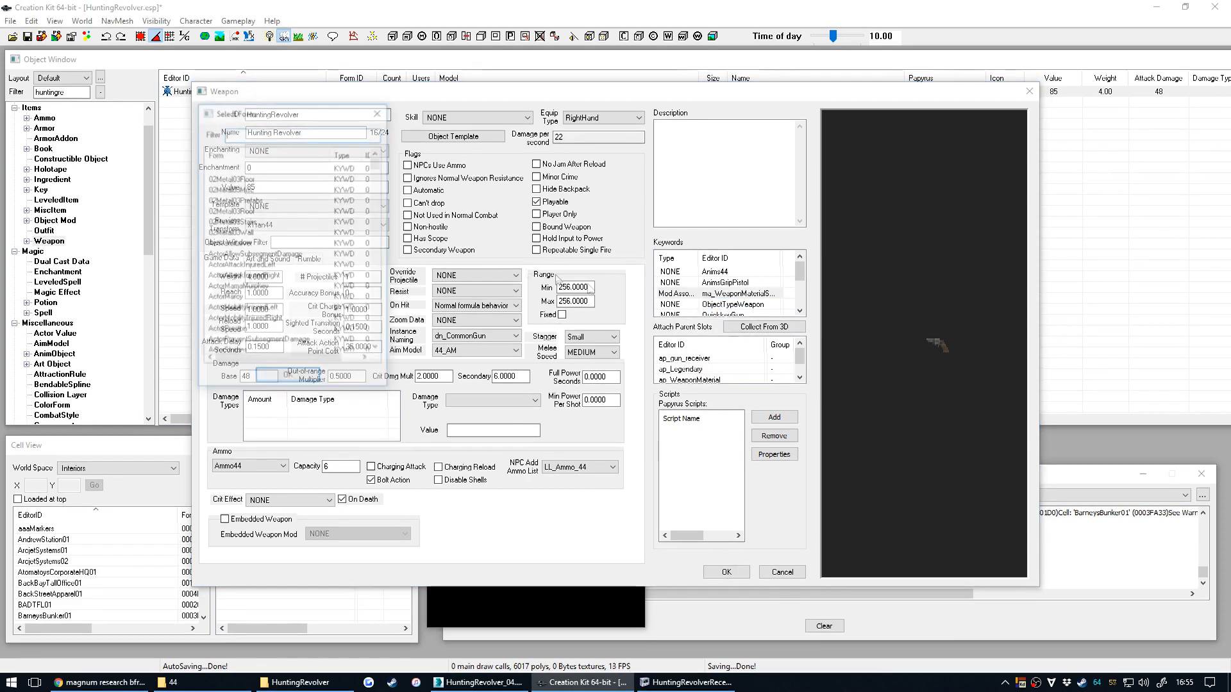
pyautogui.write('HuntingRevolver')
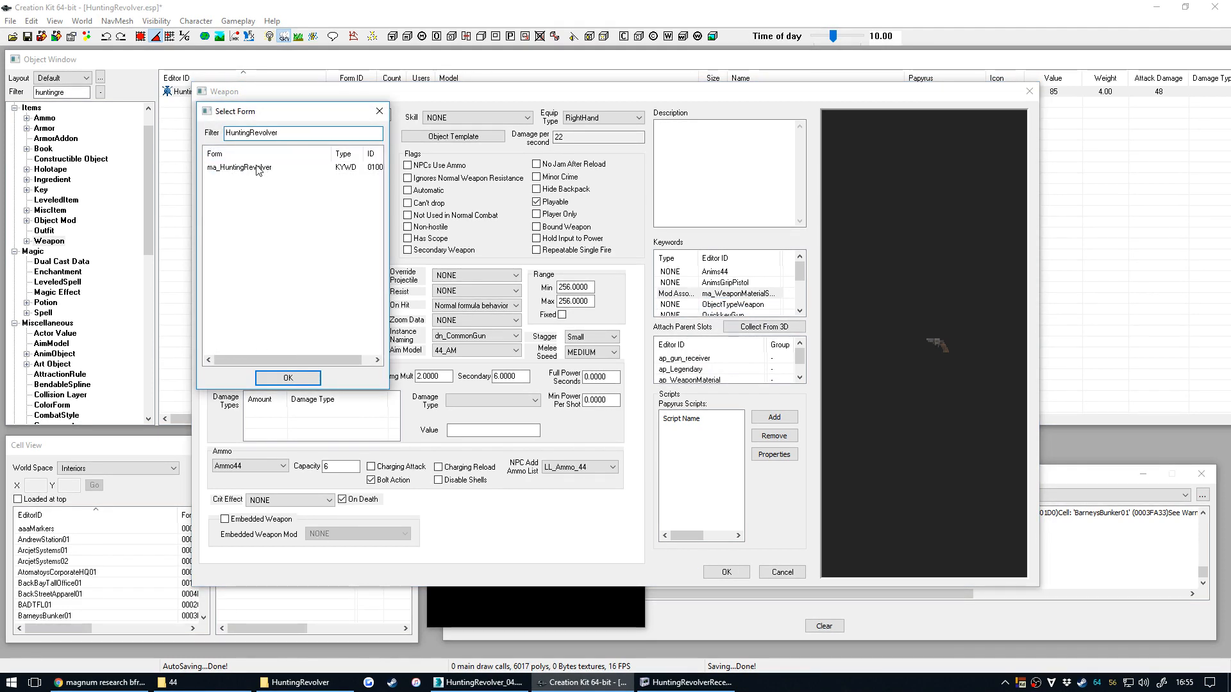
pyautogui.doubleClick(258, 168)
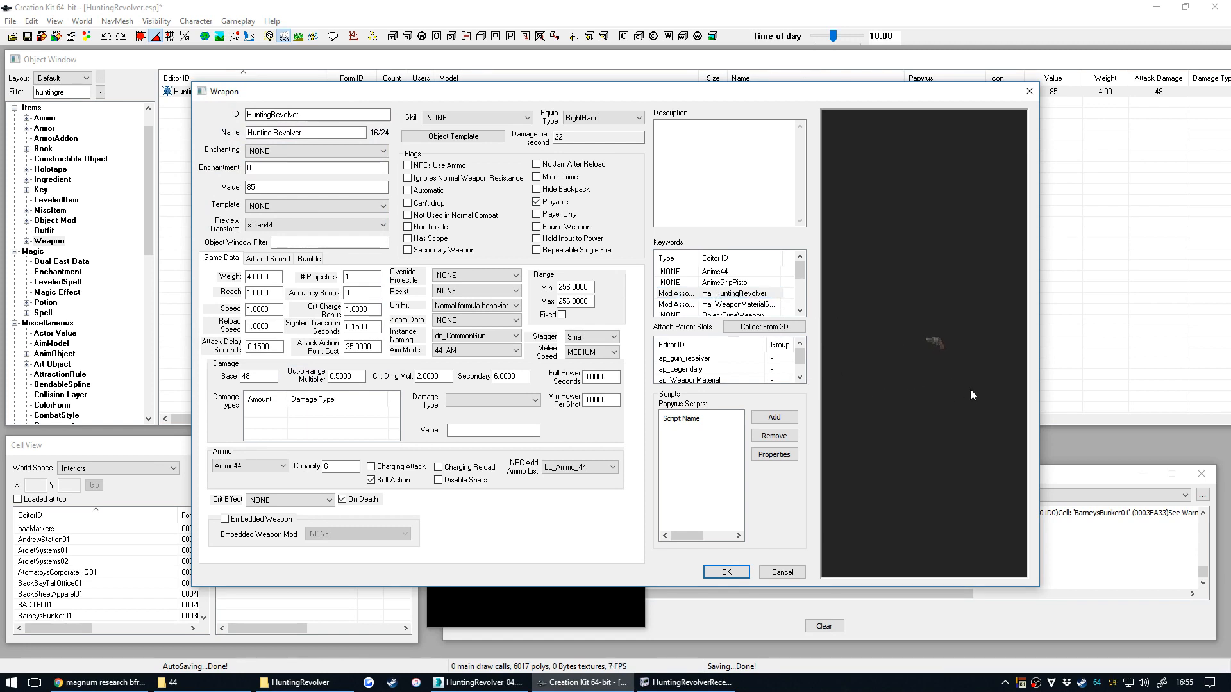
pyautogui.scroll(3, 951, 365)
pyautogui.scroll(5, 949, 340)
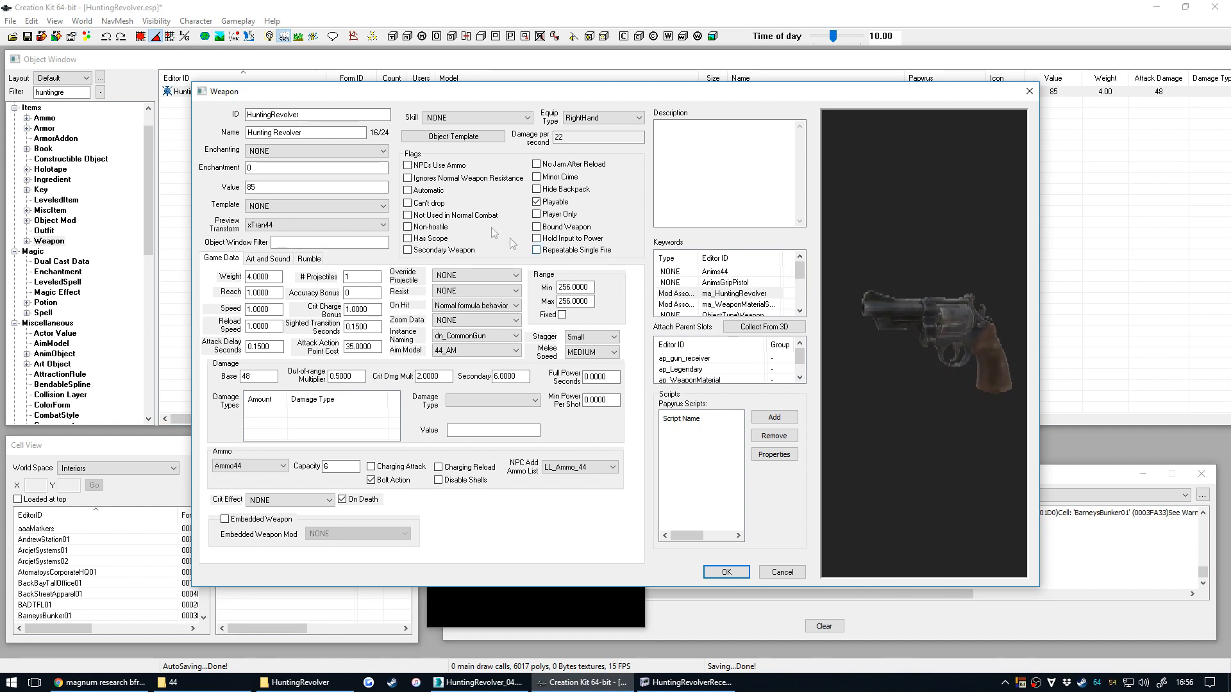
pyautogui.click(727, 572)
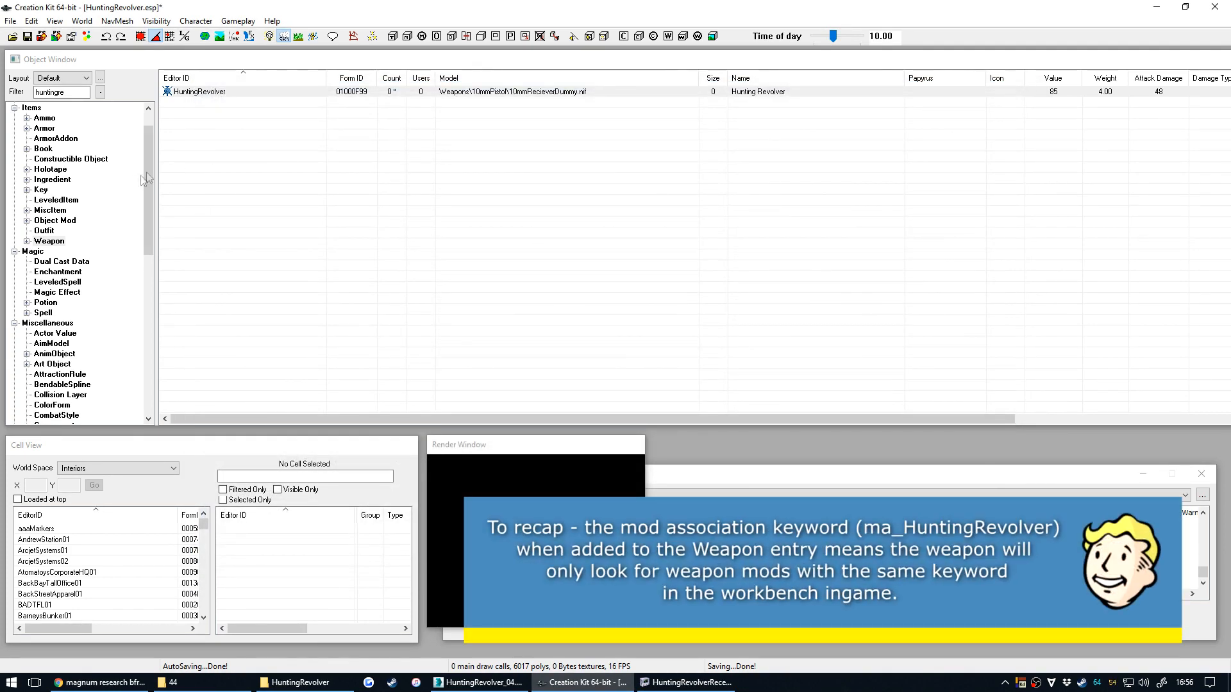
# Replace the ma_44 association keyword with ma_HuntingRevolver in the mod_HuntingRevolver_Receiver_Standard object mod and accept it.
pyautogui.click(64, 221)
pyautogui.click(240, 92)
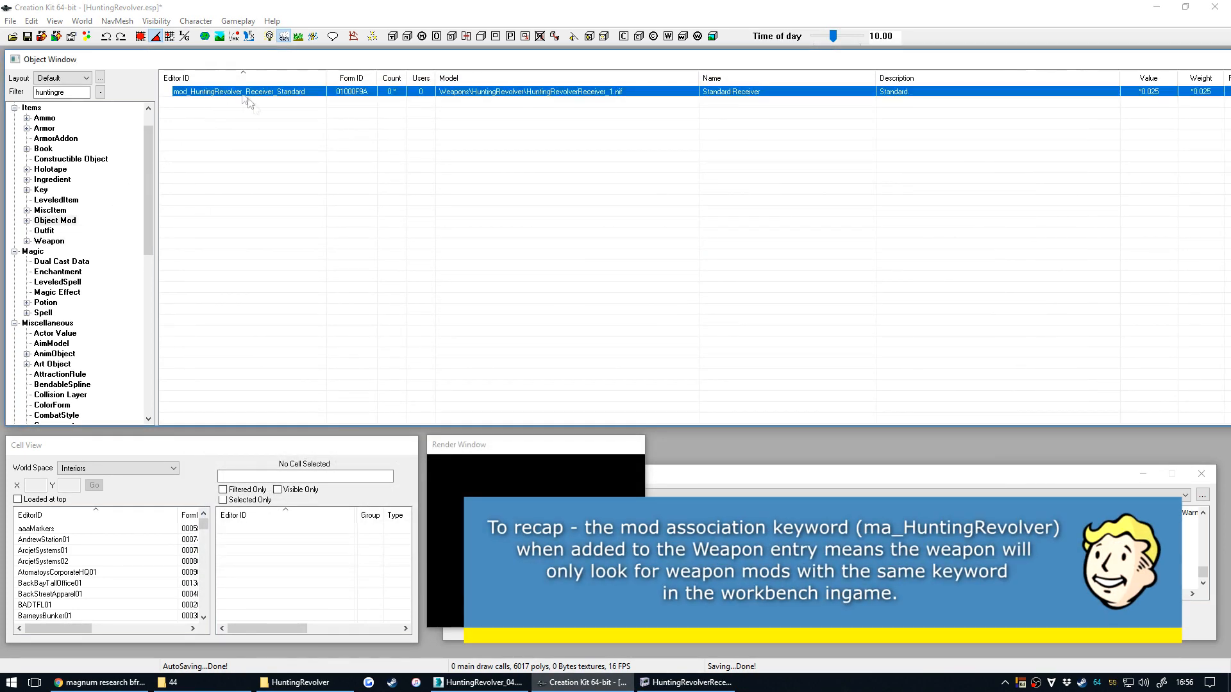
pyautogui.doubleClick(368, 91)
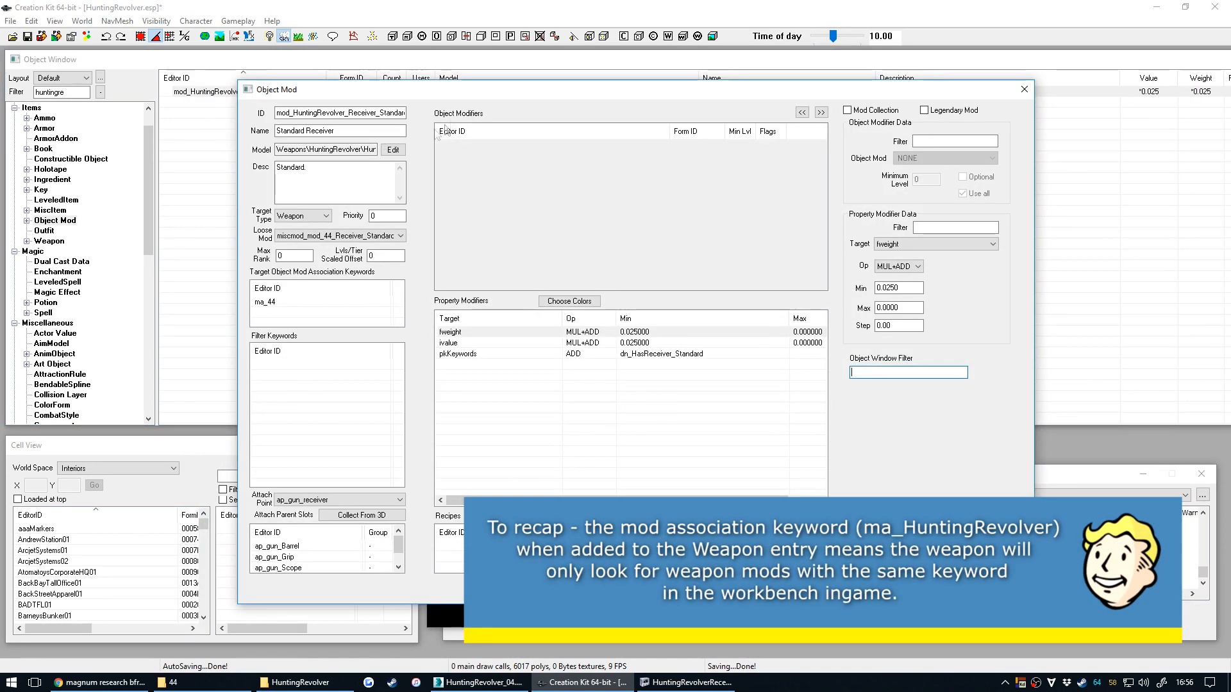
pyautogui.rightClick(275, 302)
pyautogui.click(306, 352)
pyautogui.rightClick(283, 303)
pyautogui.click(312, 324)
pyautogui.click(288, 165)
pyautogui.click(330, 374)
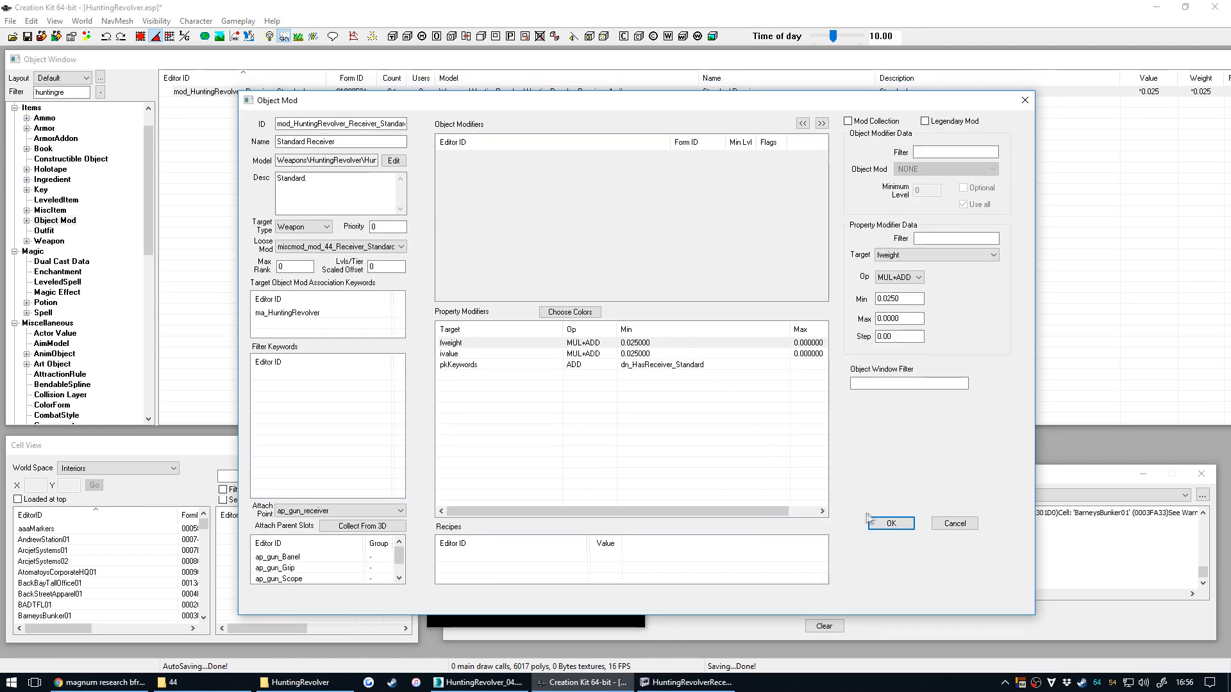
pyautogui.click(891, 524)
# In the HuntingRevolver weapon's object template, swap mod_44_Receiver_Standard for mod_HuntingRevolver_Receiver_Standard and accept both dialogs.
pyautogui.click(56, 242)
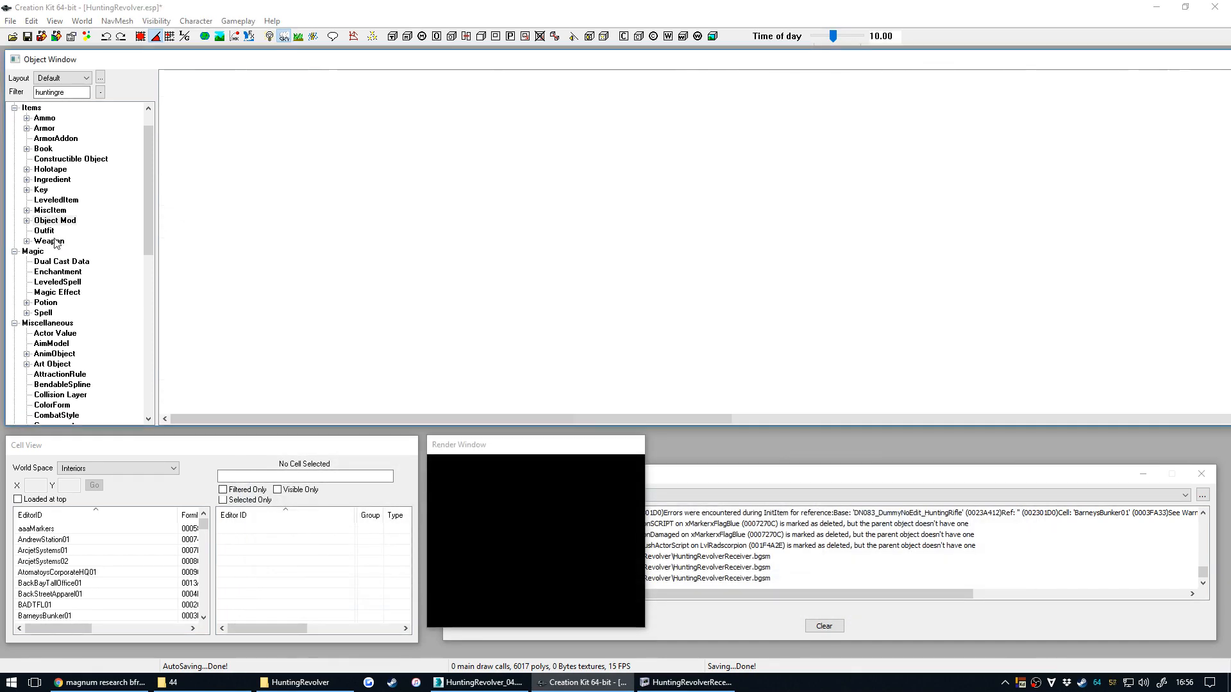
pyautogui.doubleClick(203, 93)
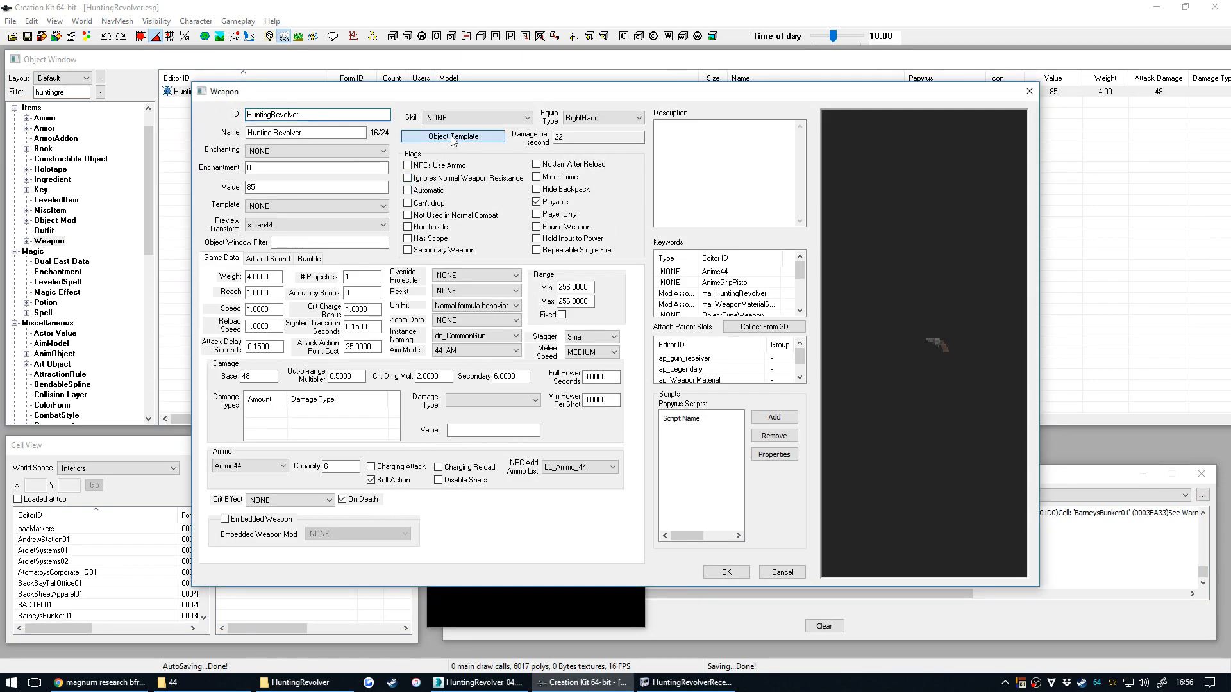
pyautogui.click(453, 138)
pyautogui.click(487, 369)
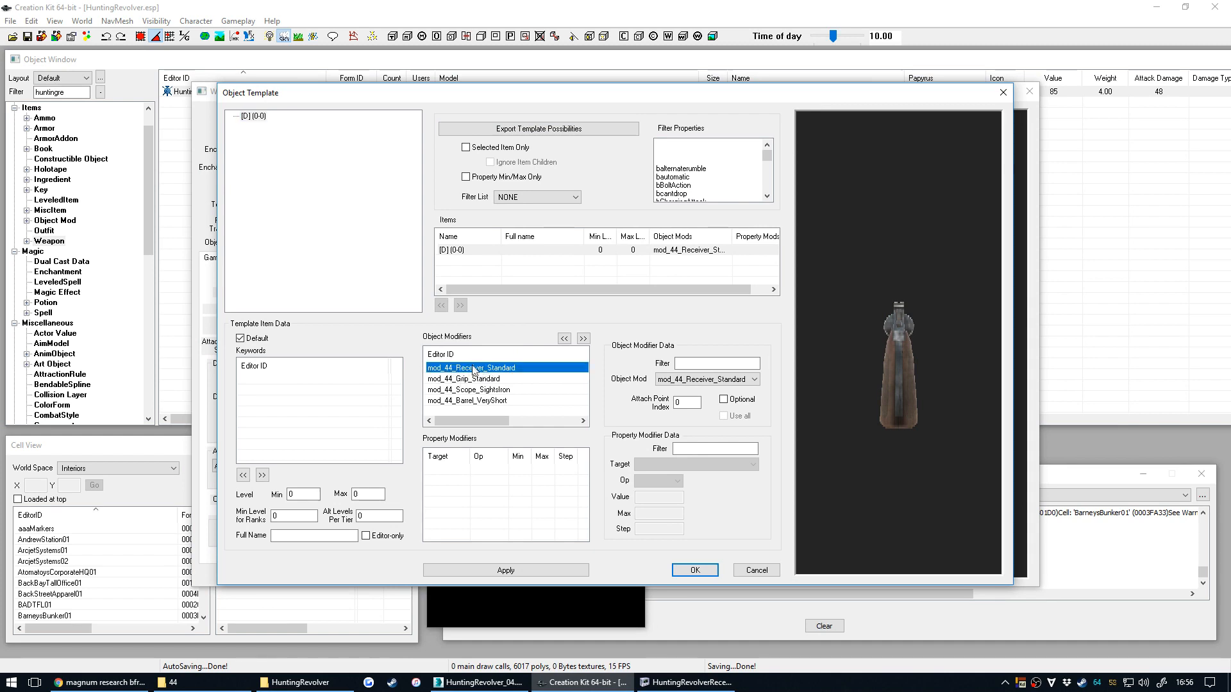
pyautogui.click(705, 378)
pyautogui.click(700, 363)
pyautogui.write('HuntingRevolver')
pyautogui.click(716, 379)
pyautogui.click(716, 400)
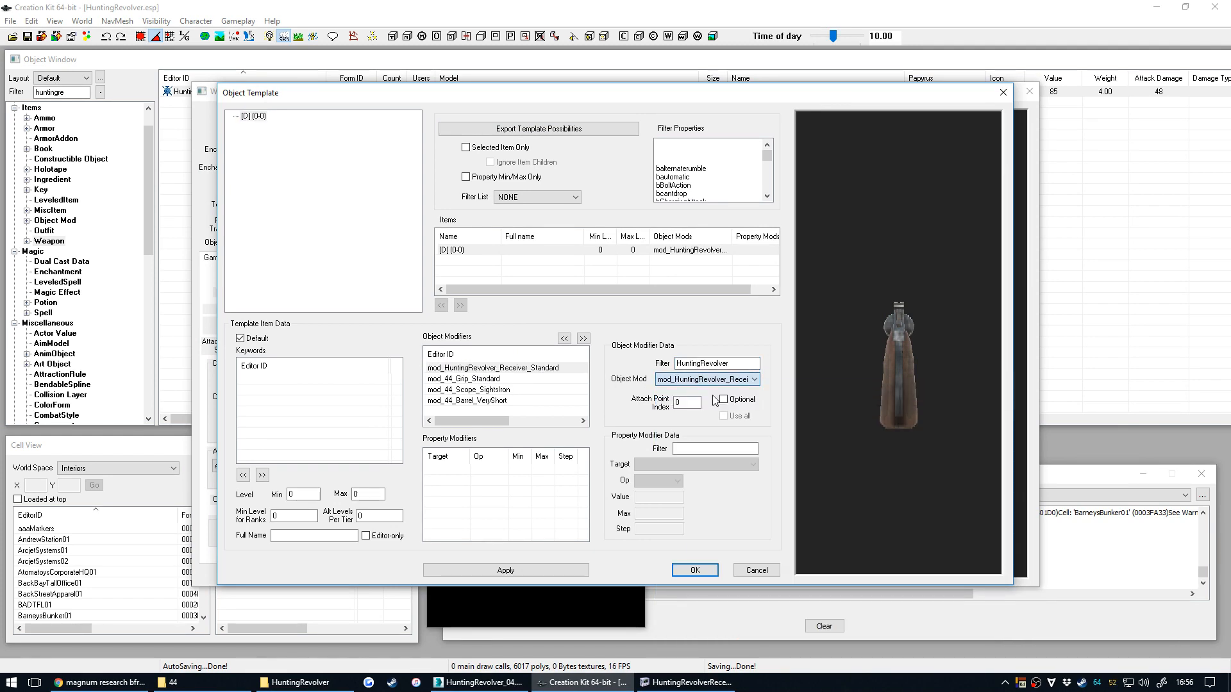
pyautogui.moveTo(888, 388); pyautogui.dragTo(929, 409)
pyautogui.click(695, 570)
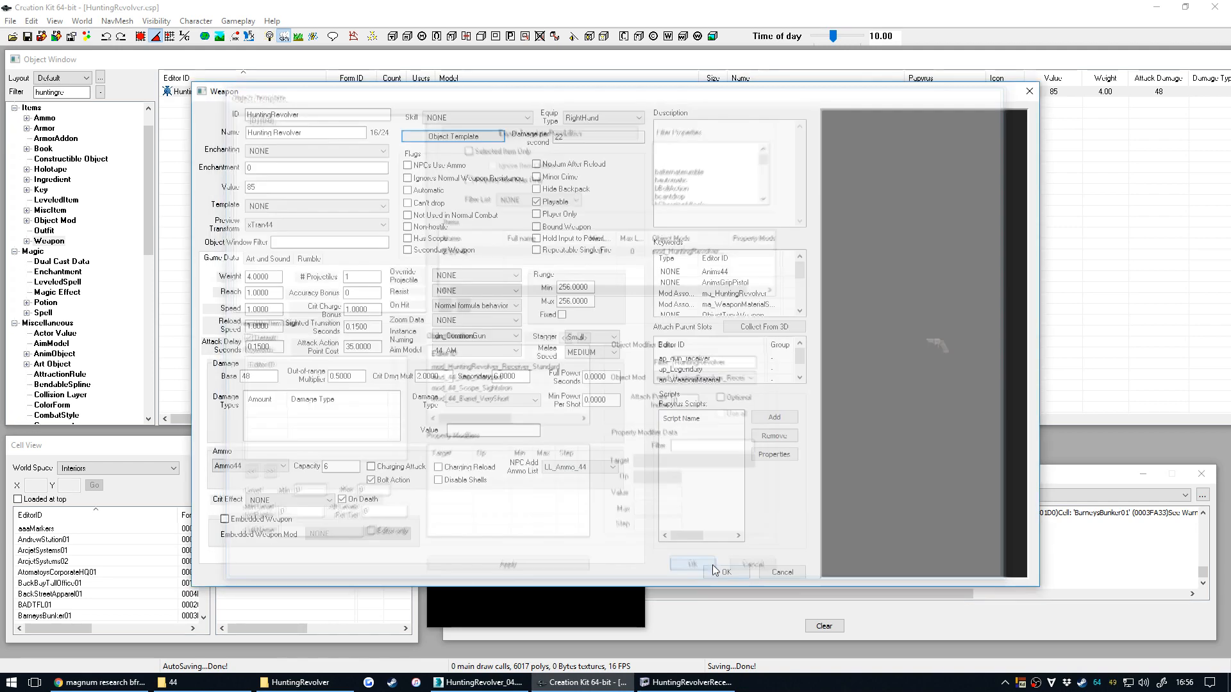
pyautogui.click(724, 571)
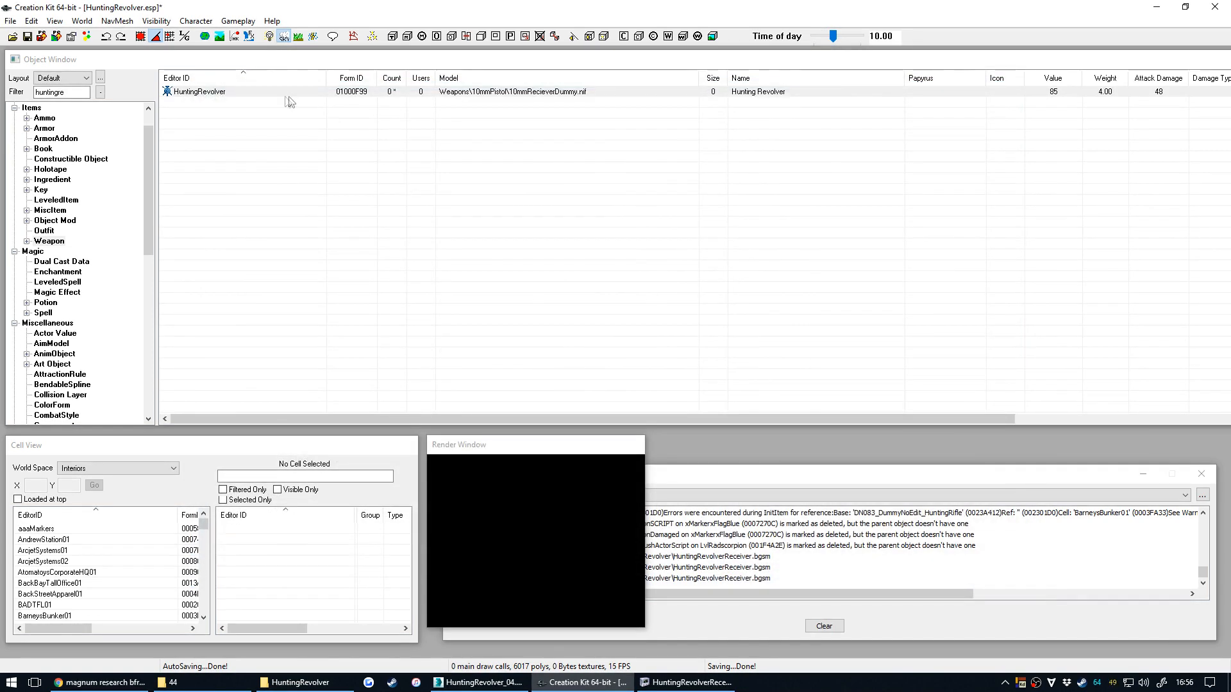
# Preview the HuntingRevolver weapon and examine its assembled model from several angles.
pyautogui.rightClick(241, 91)
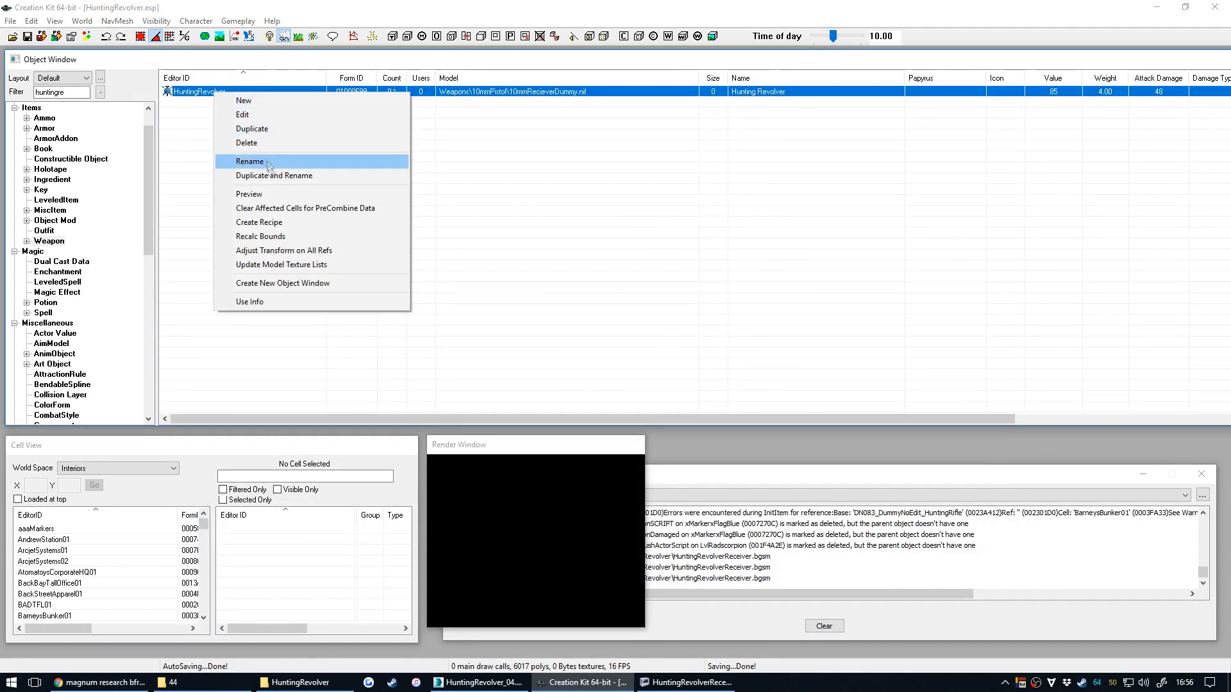
pyautogui.click(289, 190)
pyautogui.moveTo(601, 294); pyautogui.dragTo(695, 309)
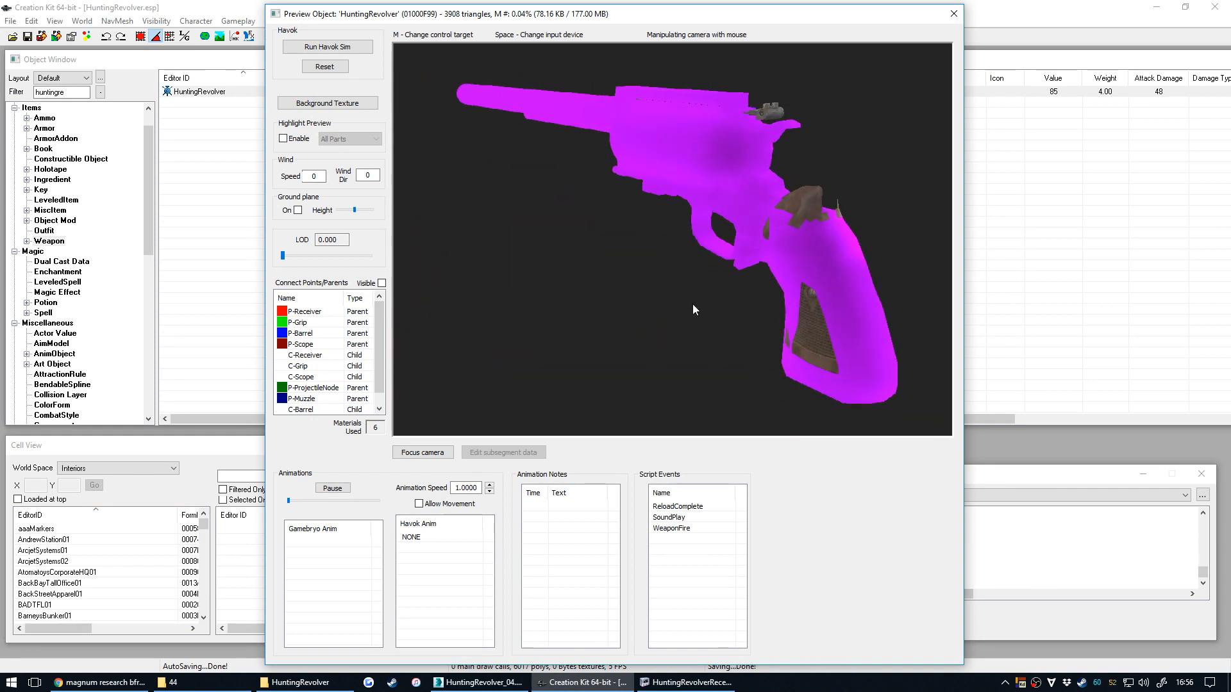
pyautogui.moveTo(664, 268); pyautogui.dragTo(714, 285)
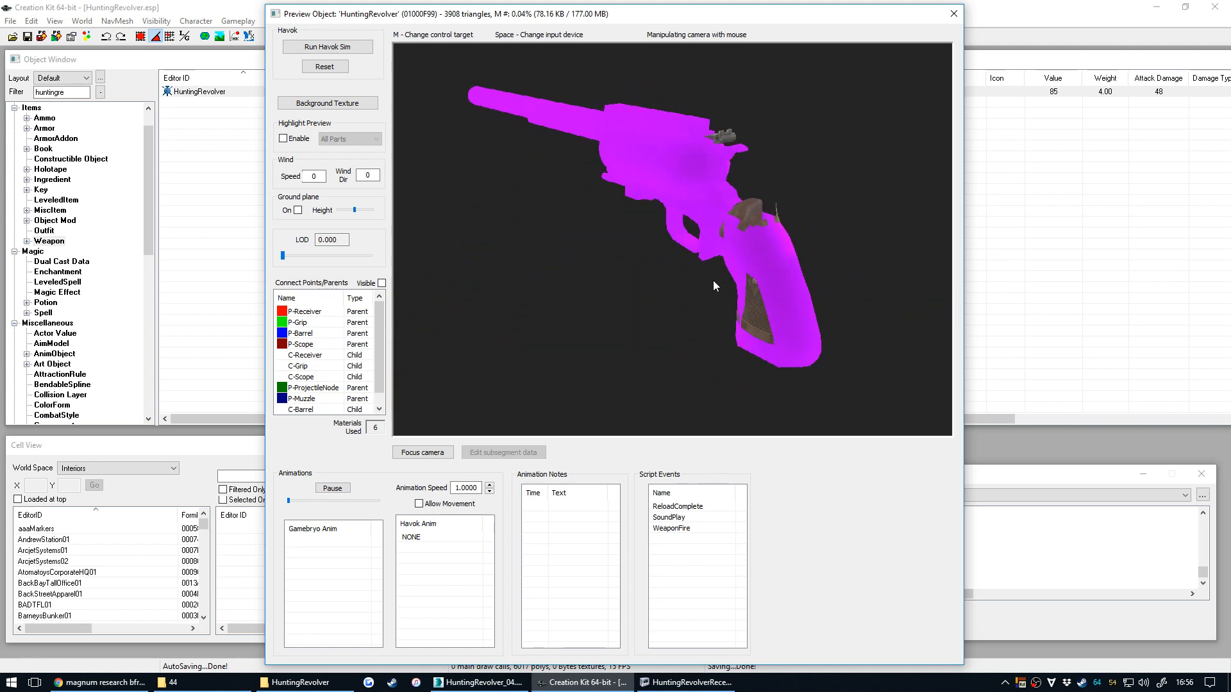
pyautogui.moveTo(713, 168); pyautogui.dragTo(780, 240)
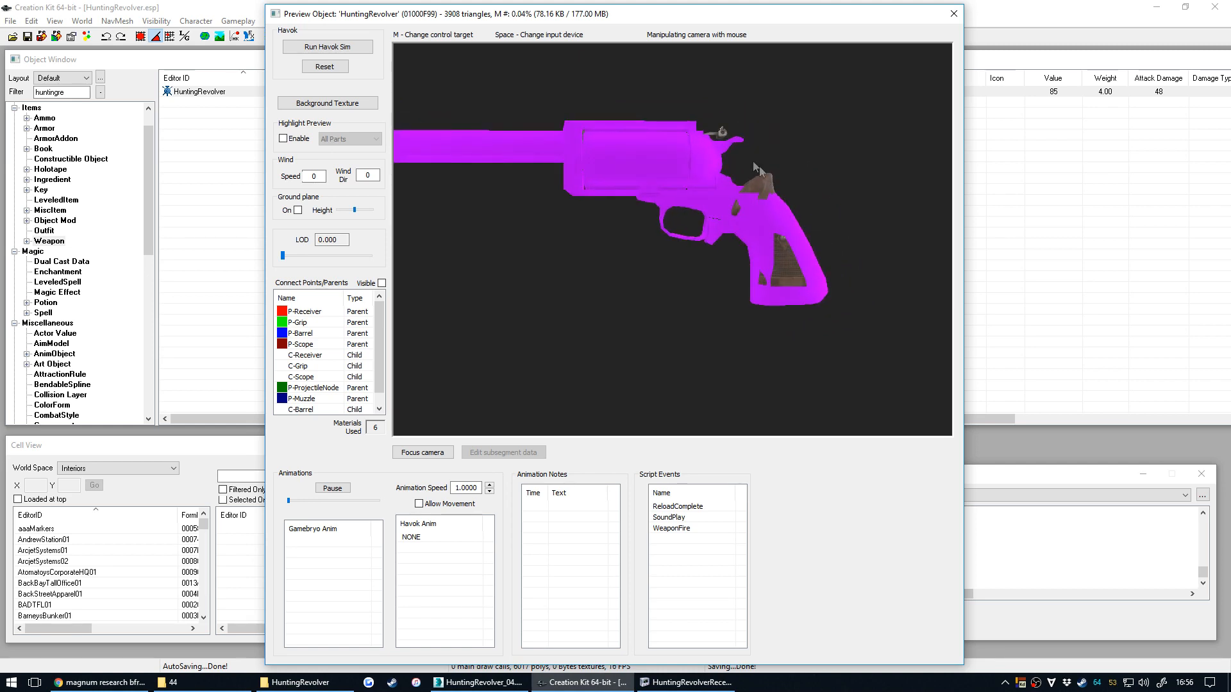
pyautogui.moveTo(644, 189)
pyautogui.mouseDown()
pyautogui.moveTo(523, 222)
pyautogui.moveTo(645, 203)
pyautogui.mouseUp()
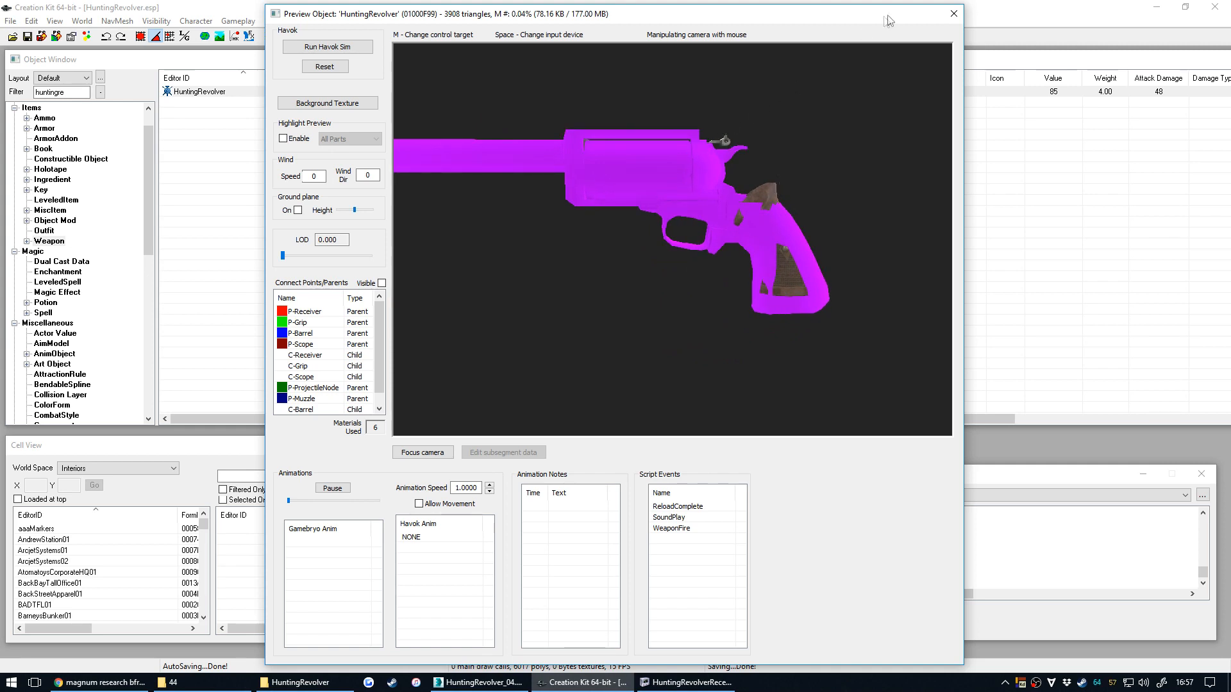
pyautogui.click(953, 17)
# Review the receiver, grip, scope and barrel modifiers in the HuntingRevolver's object template, discarding any changes.
pyautogui.doubleClick(282, 89)
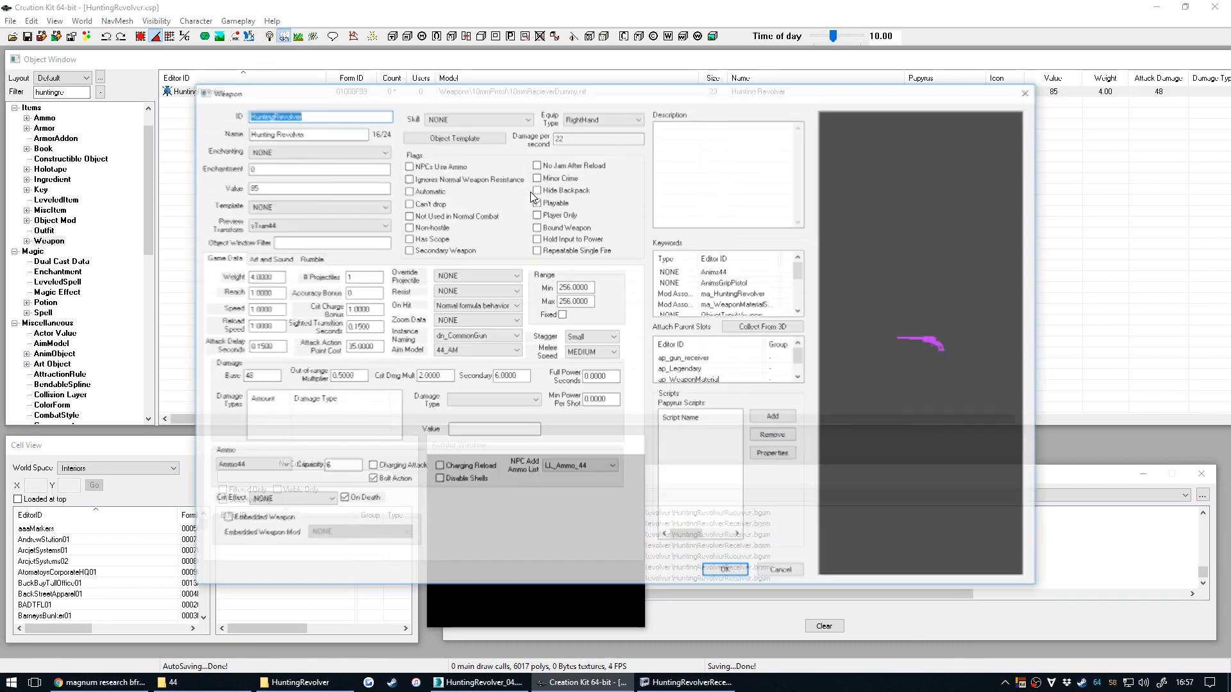
pyautogui.click(476, 137)
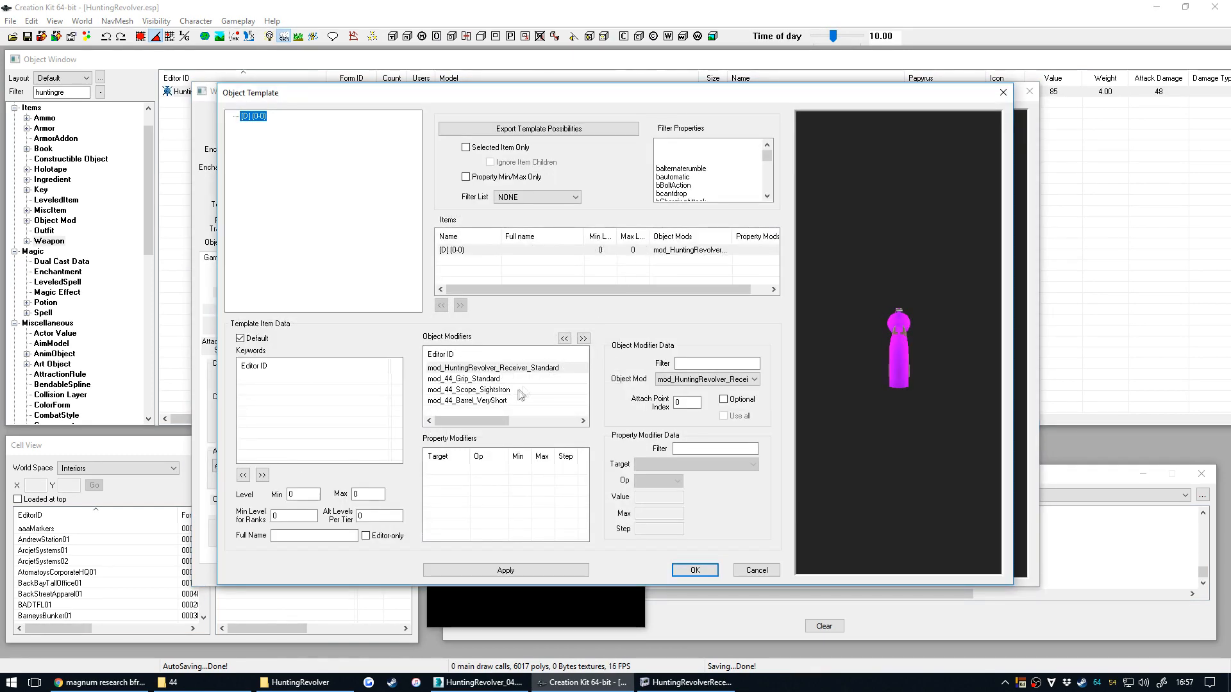
pyautogui.click(472, 381)
pyautogui.click(486, 388)
pyautogui.click(451, 381)
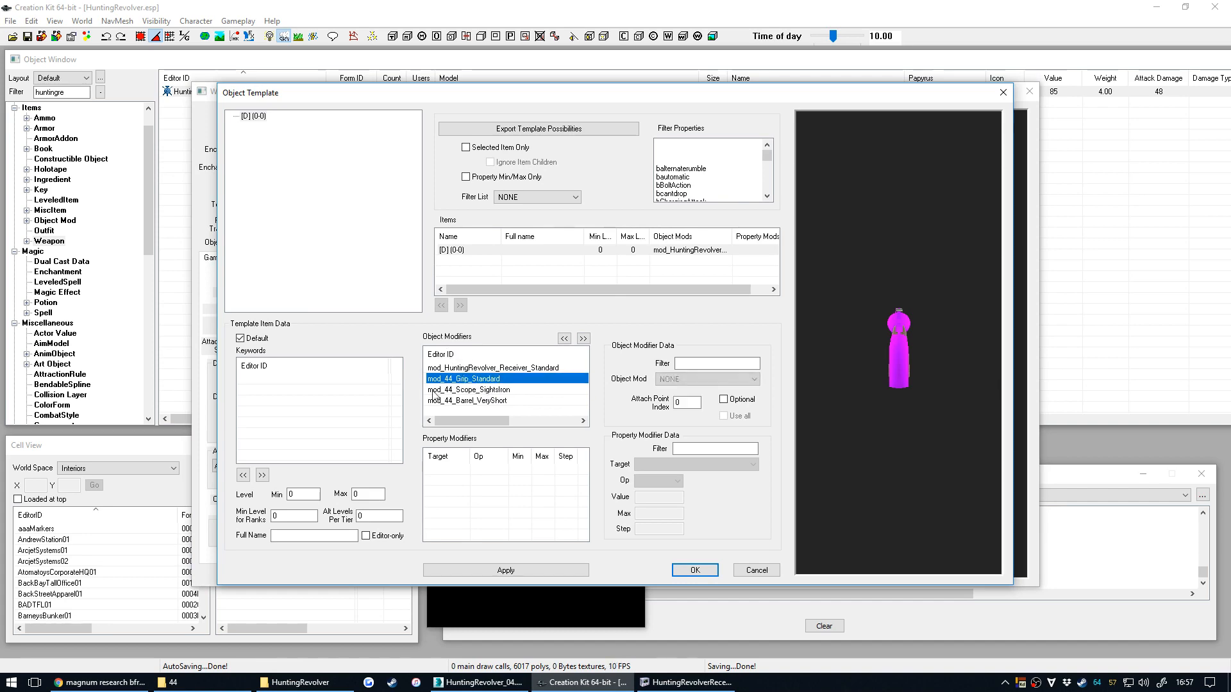
pyautogui.click(471, 368)
pyautogui.click(746, 571)
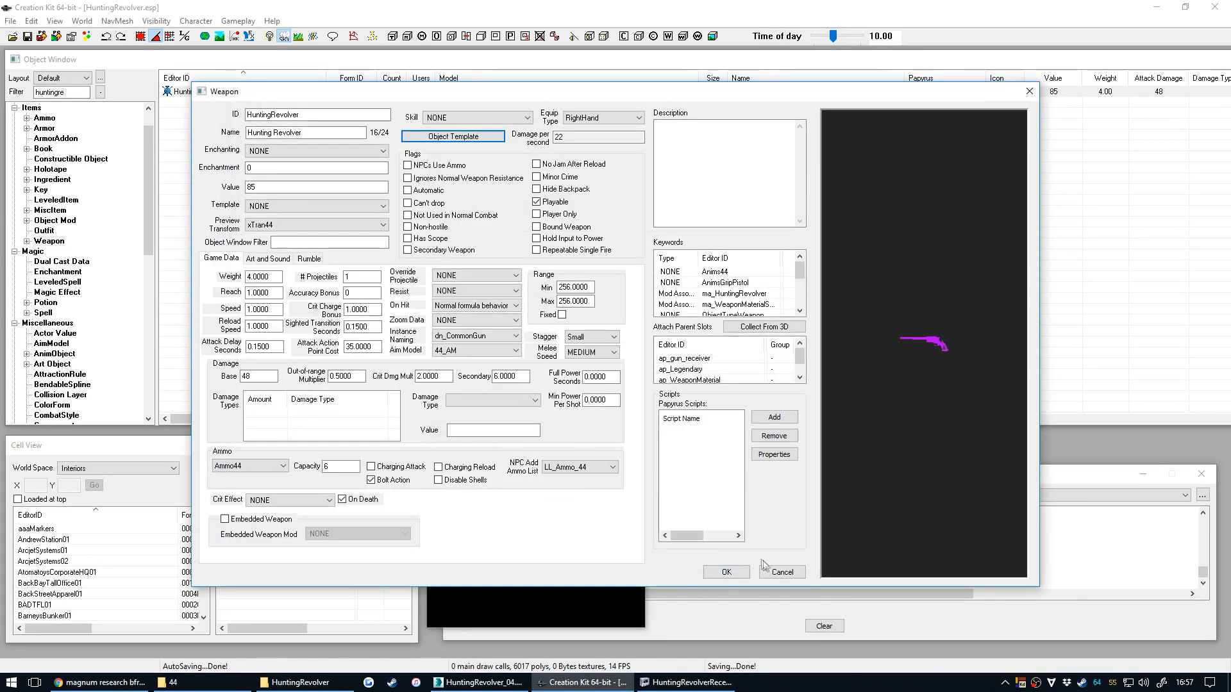
pyautogui.click(779, 570)
# Filter the Object Mod records by mod_44, duplicate mod_44_Barrel_Short and open the copy for editing.
pyautogui.click(55, 221)
pyautogui.click(63, 93)
pyautogui.write('44')
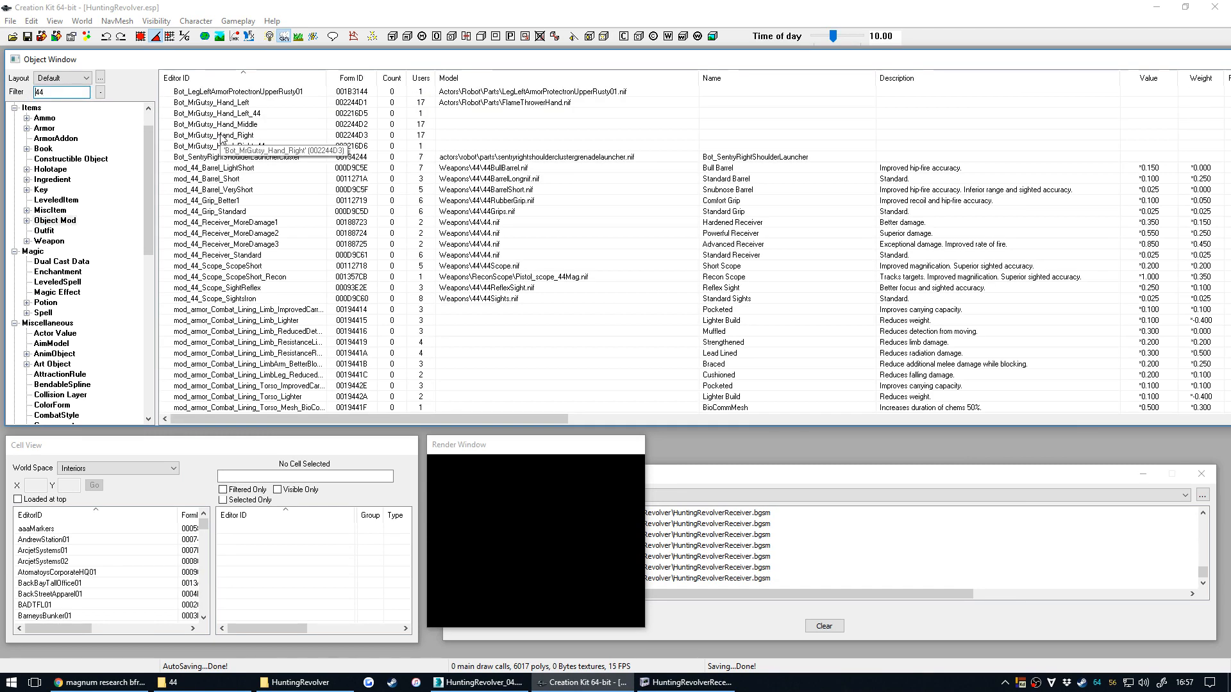
pyautogui.write('_')
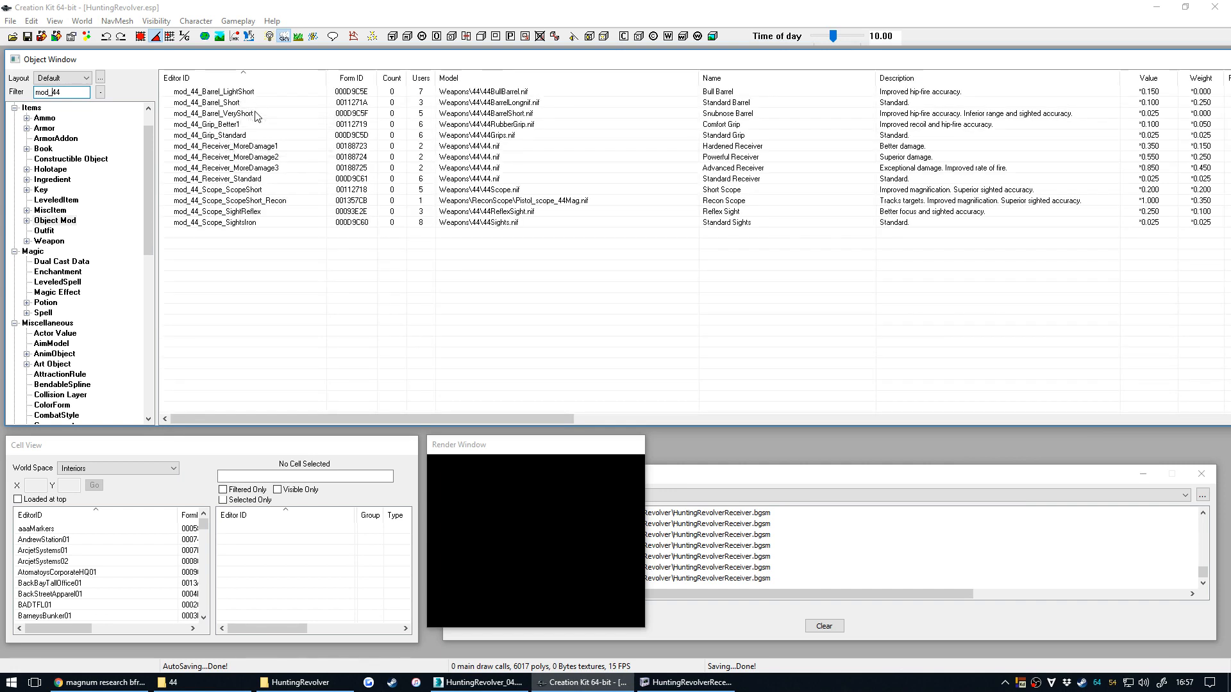
pyautogui.click(258, 106)
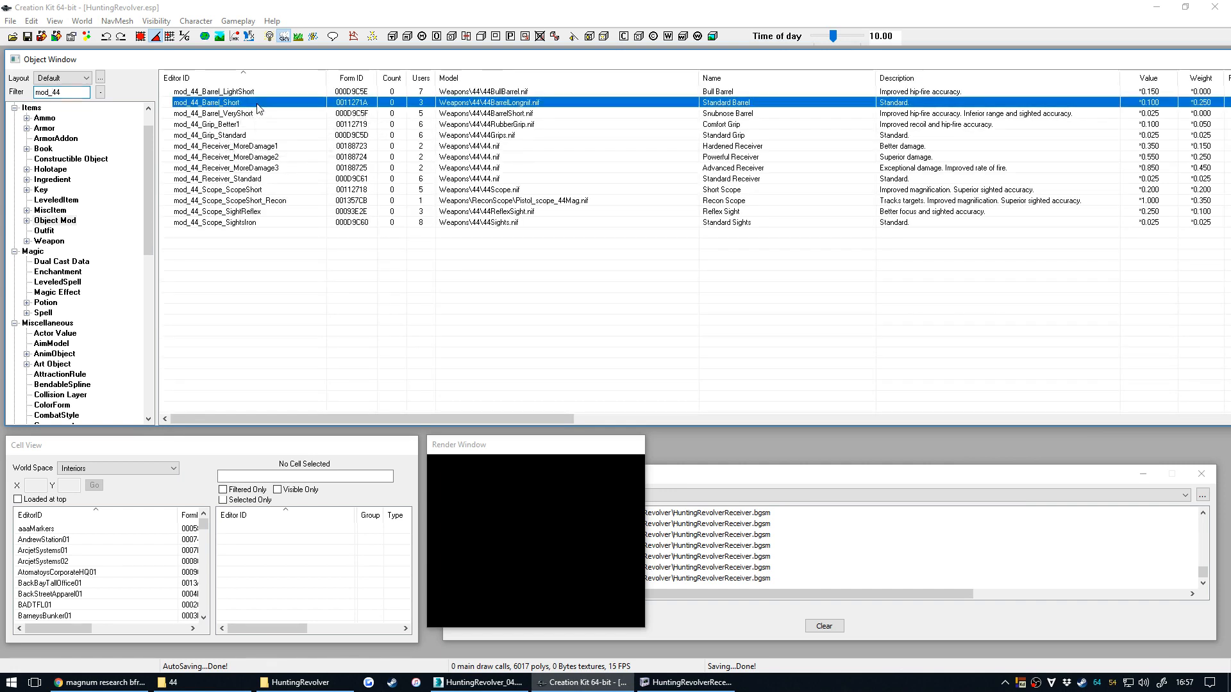
pyautogui.rightClick(258, 106)
pyautogui.click(282, 137)
pyautogui.rightClick(267, 116)
pyautogui.click(282, 134)
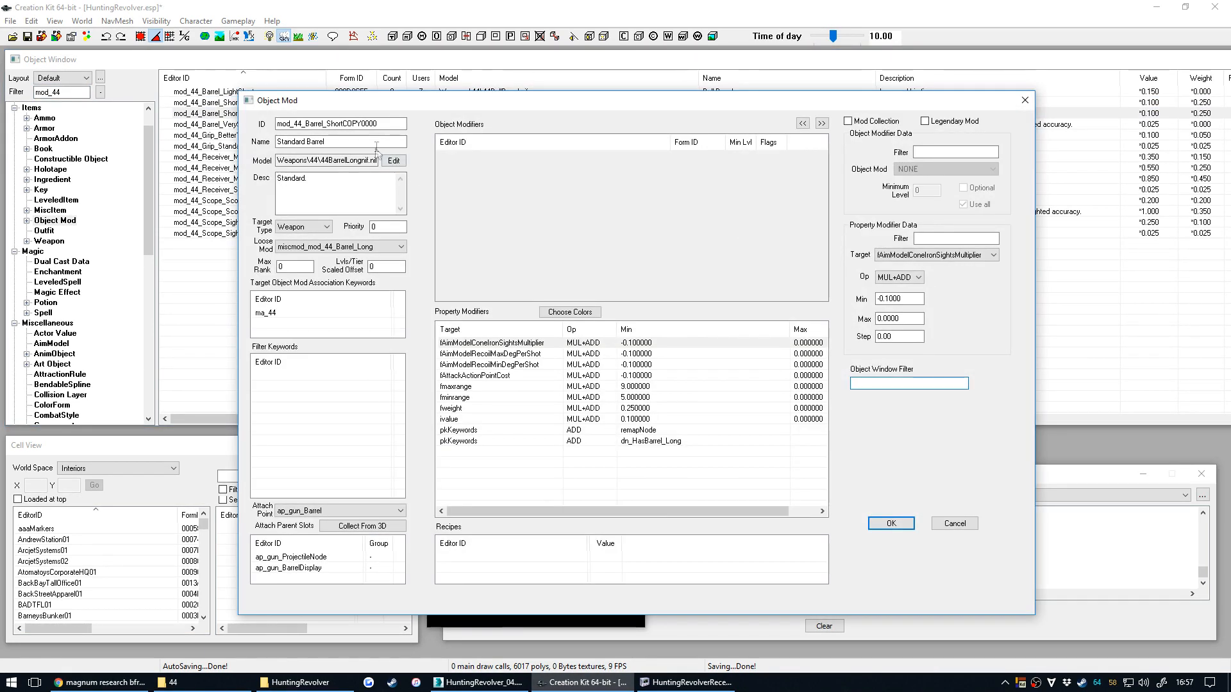
# Change the barrel copy's ID to mod_HuntingRevolver_Barrel_Short and clear its model file.
pyautogui.moveTo(379, 124); pyautogui.dragTo(342, 144)
pyautogui.press('BackSpace')
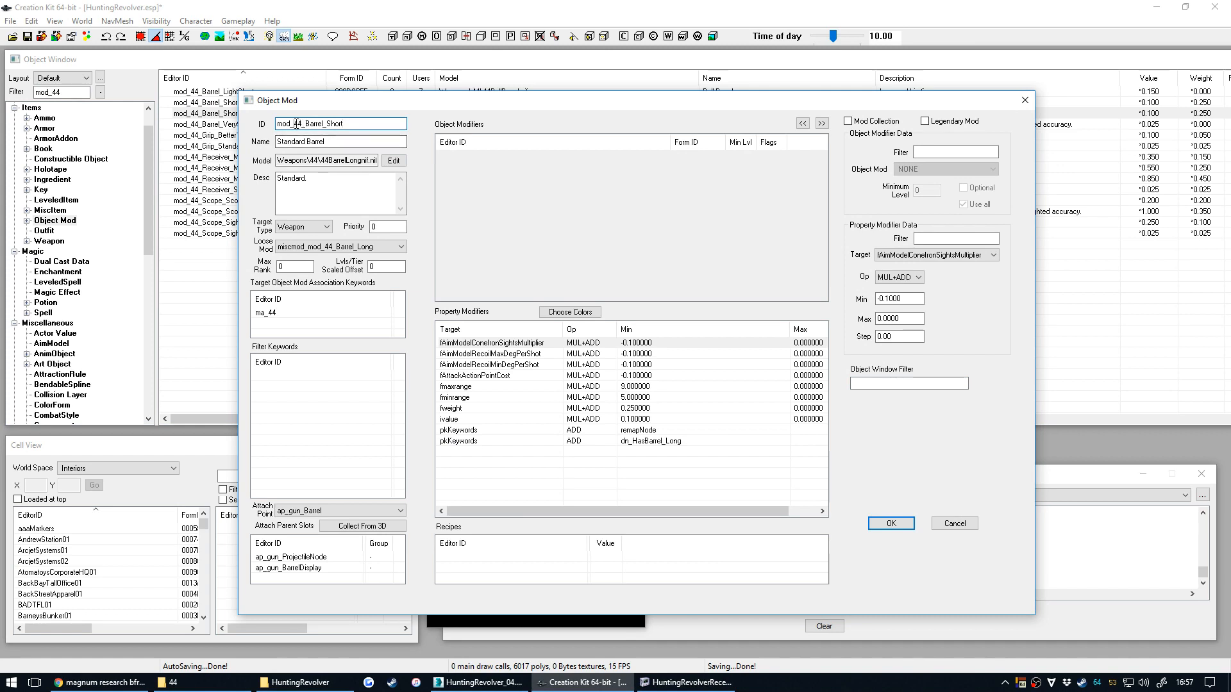
pyautogui.moveTo(336, 141); pyautogui.dragTo(270, 142)
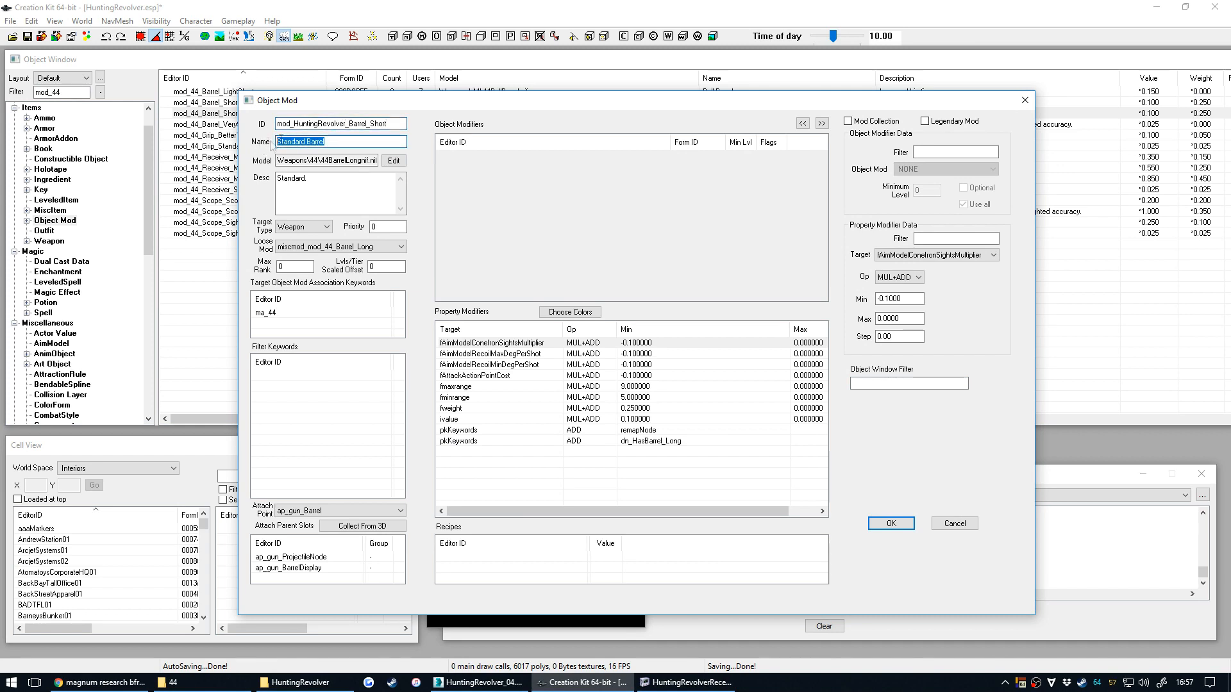
pyautogui.click(393, 160)
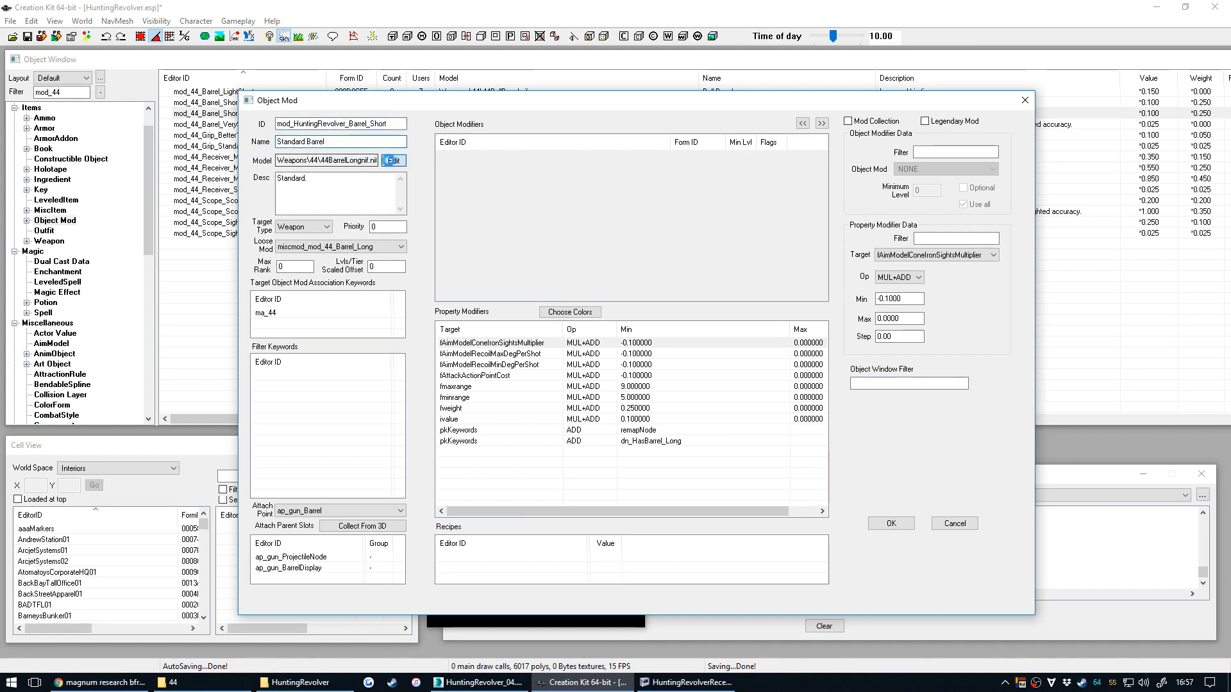
pyautogui.hotkey('ctrl', 'a')
pyautogui.press('Delete')
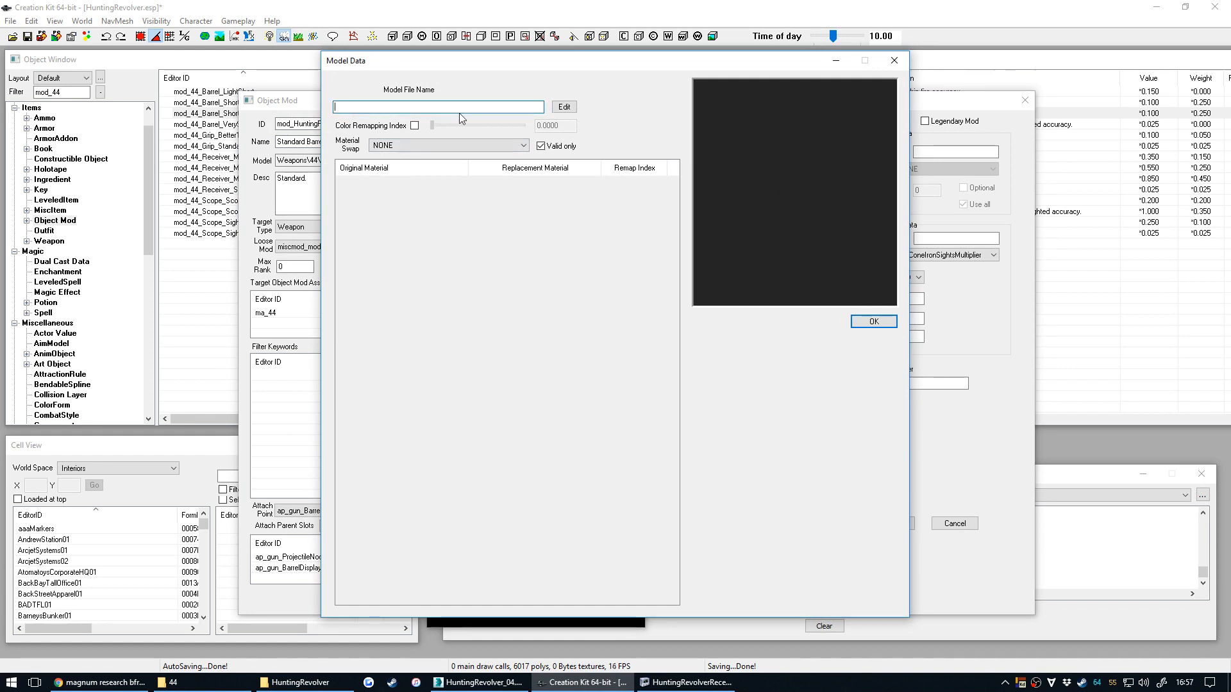
pyautogui.click(881, 322)
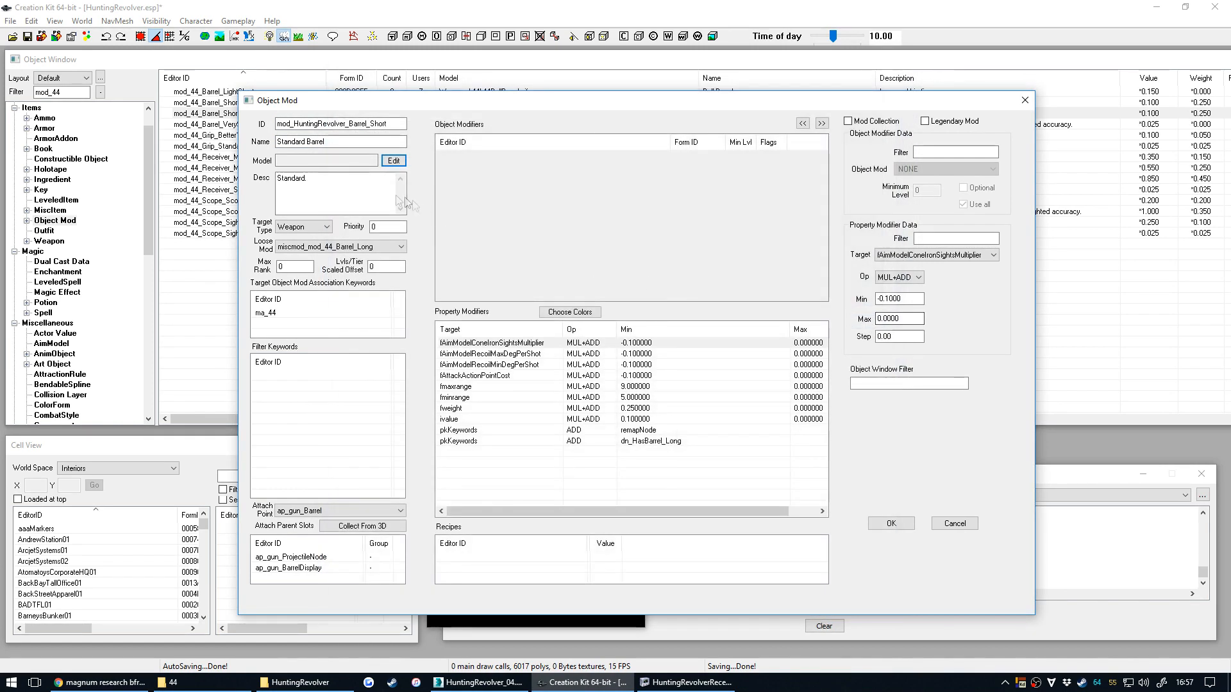
# Replace the ma_44 association keyword with ma_HuntingRevolver in the mod_HuntingRevolver_Barrel_Short object mod.
pyautogui.rightClick(269, 312)
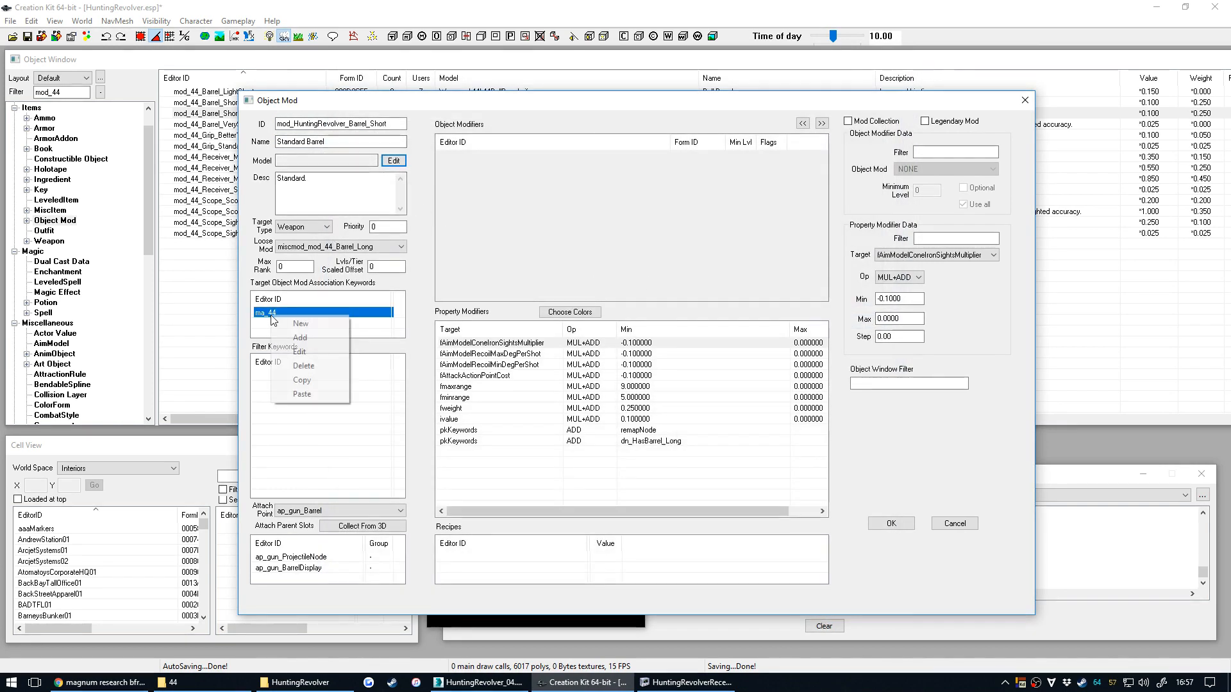
pyautogui.click(301, 363)
pyautogui.rightClick(299, 314)
pyautogui.click(327, 335)
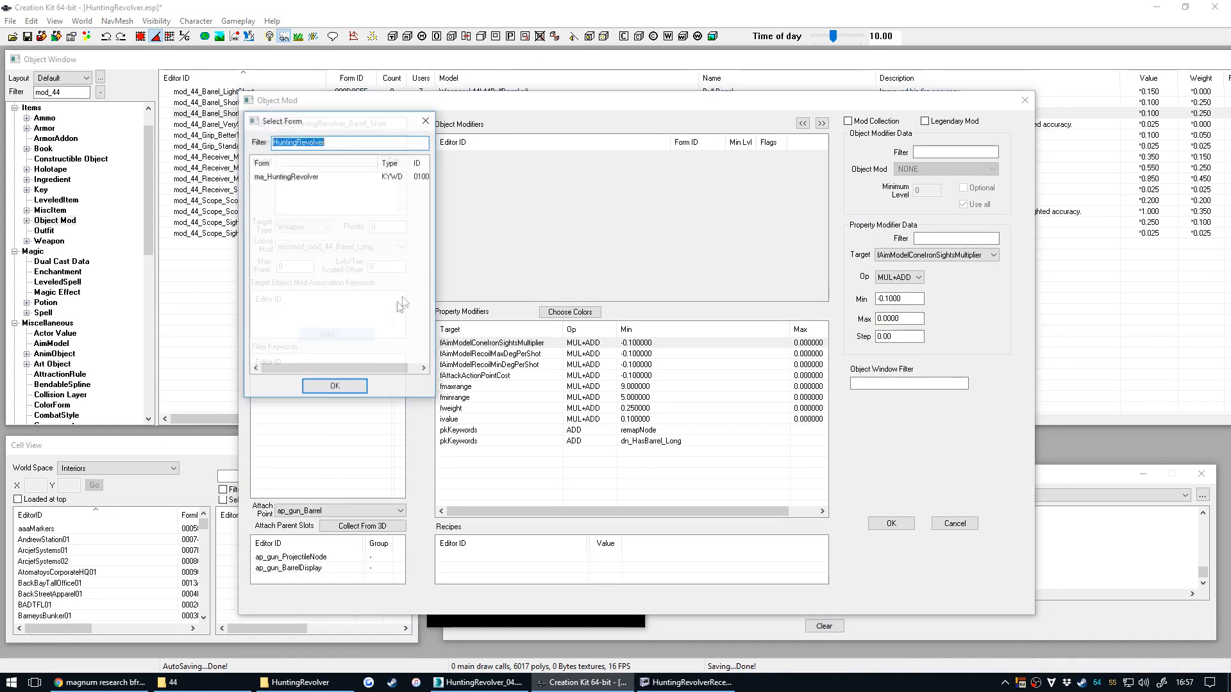
pyautogui.doubleClick(301, 176)
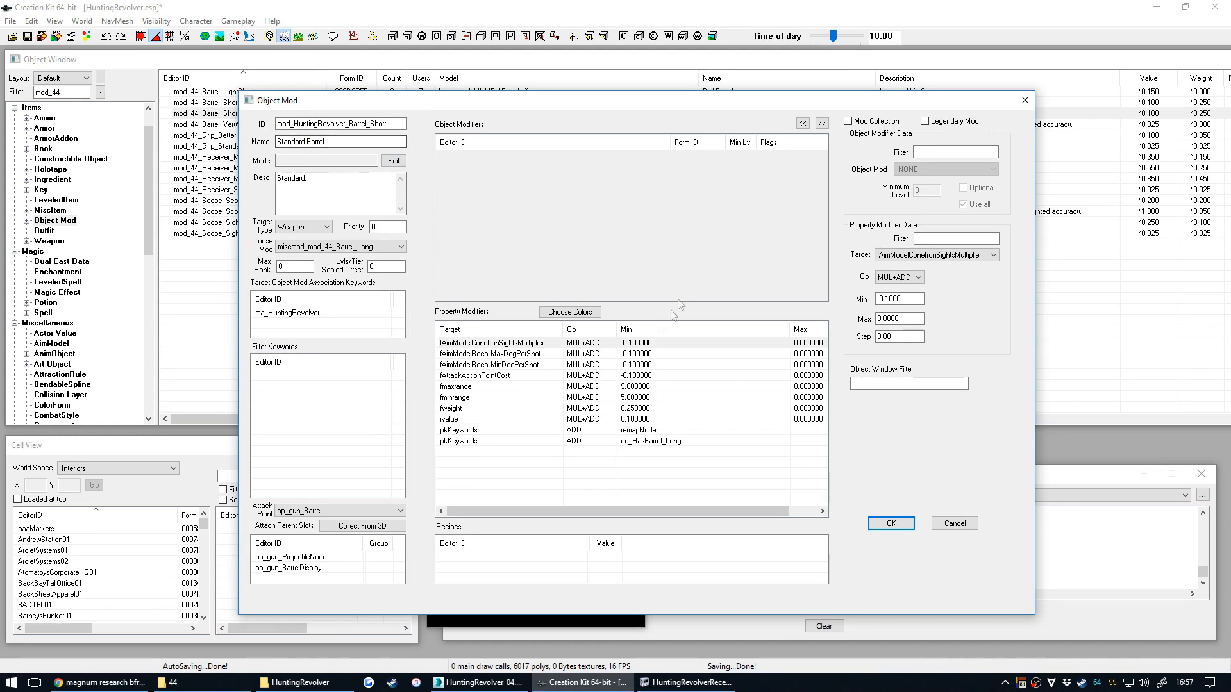
# Save the mod_HuntingRevolver_Barrel_Short object mod, renaming the existing copy rather than creating a new form.
pyautogui.click(891, 523)
pyautogui.click(701, 392)
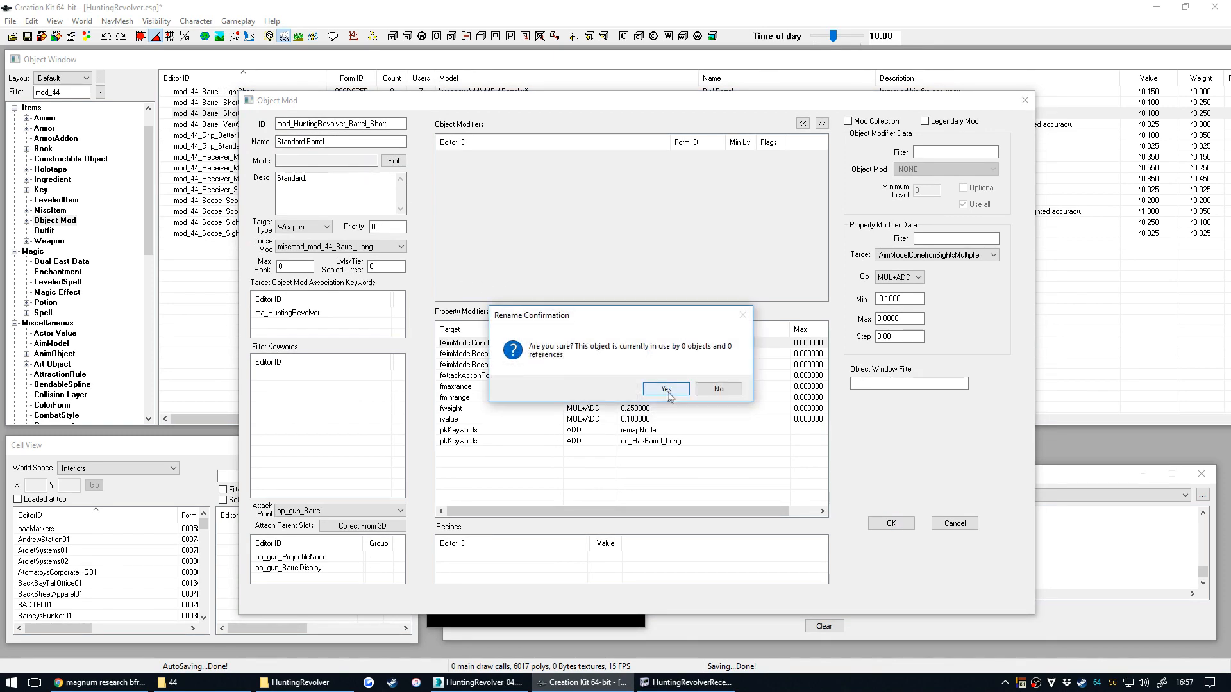
pyautogui.click(705, 388)
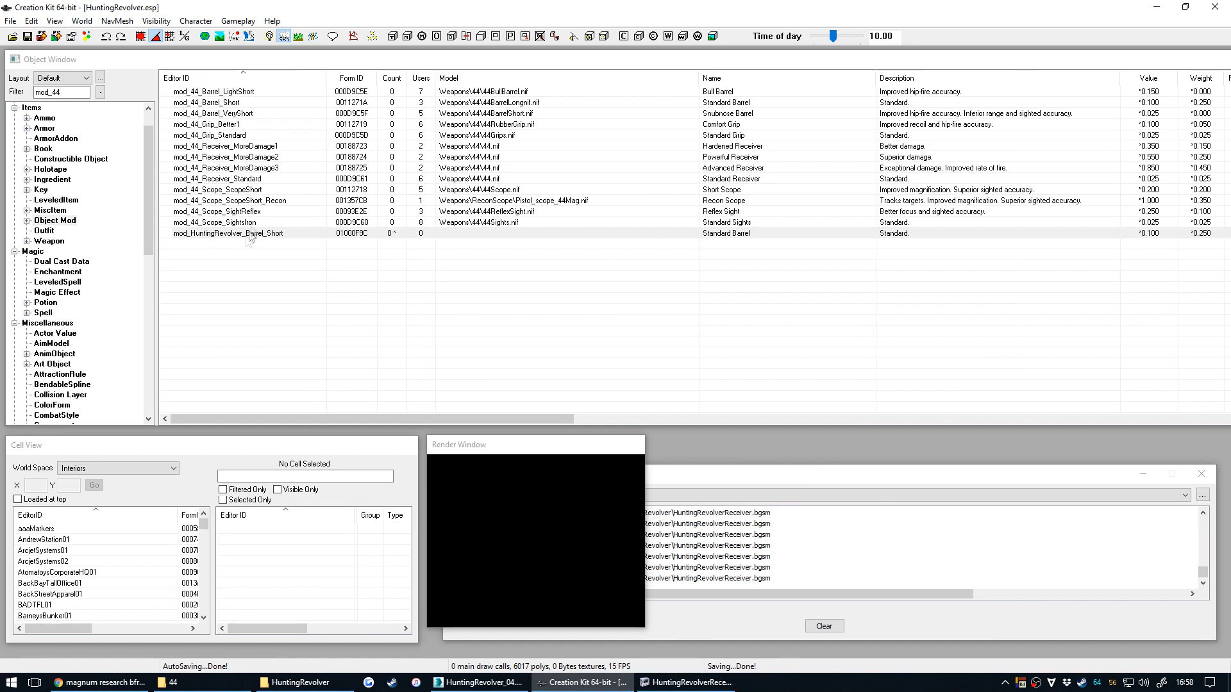
# Duplicate the mod_44_Grip_Standard object mod and open the copy for editing.
pyautogui.rightClick(240, 135)
pyautogui.click(256, 151)
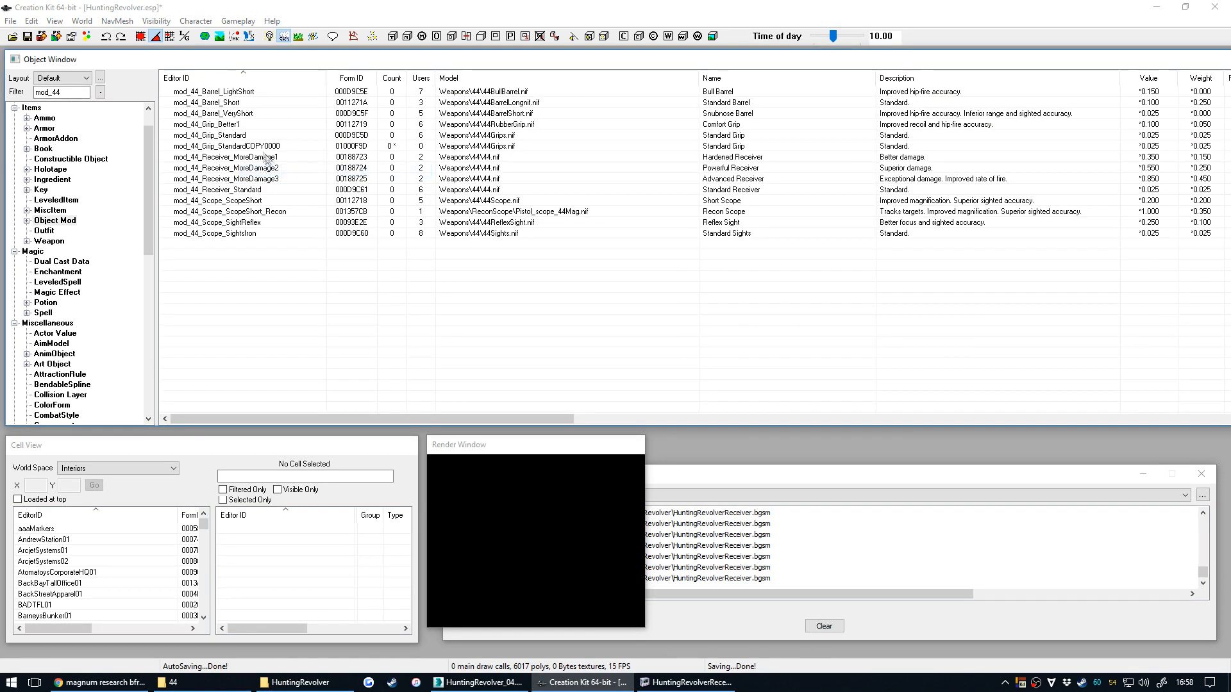
pyautogui.rightClick(255, 149)
pyautogui.click(327, 170)
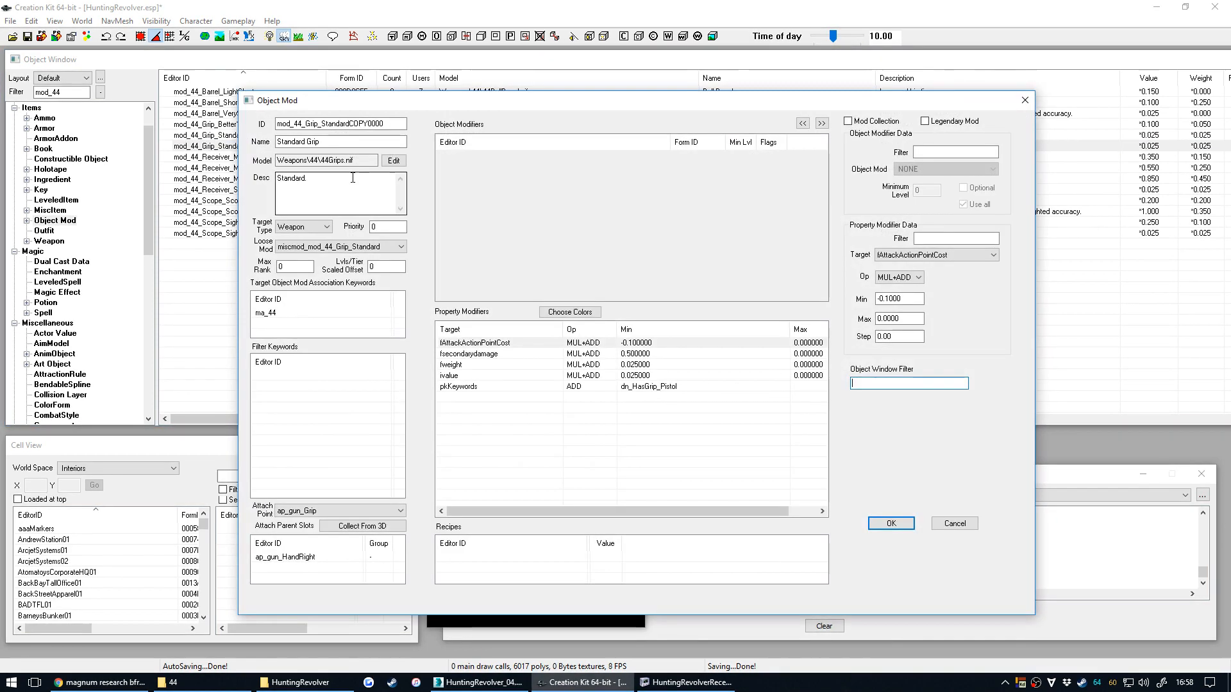
# Change the grip copy's ID to mod_HuntingRevolver_Grip_Standard and clear its model file.
pyautogui.moveTo(393, 126); pyautogui.dragTo(350, 142)
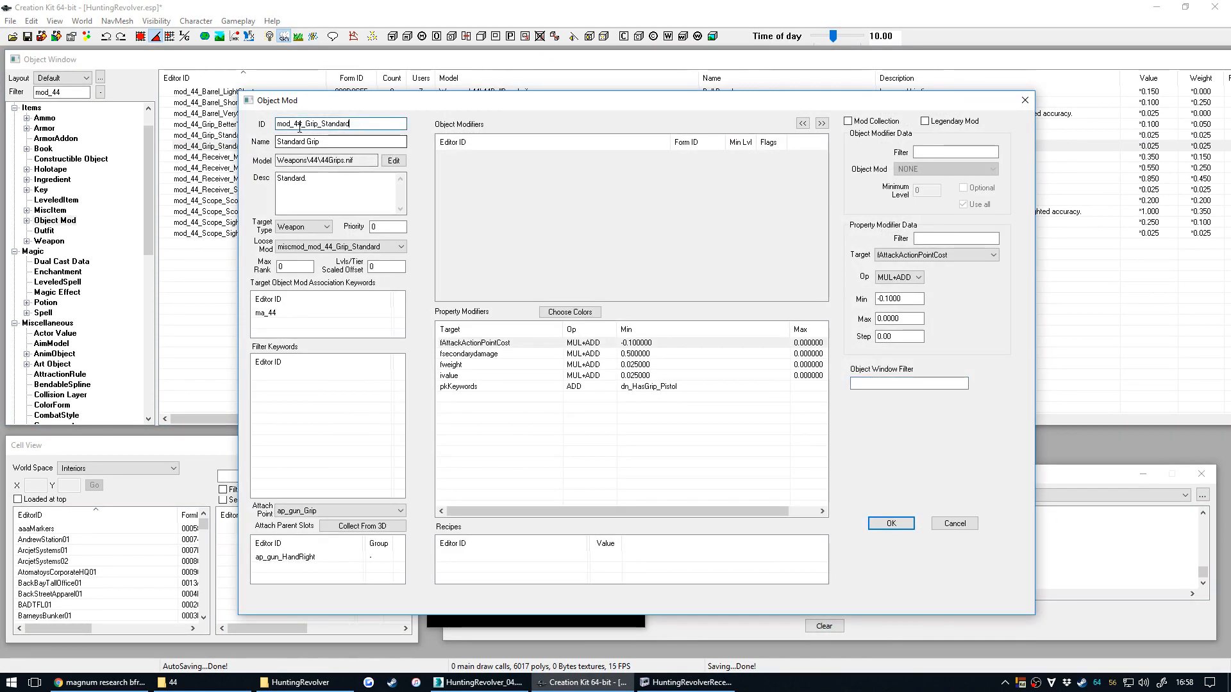
pyautogui.write('HuntingRevolver')
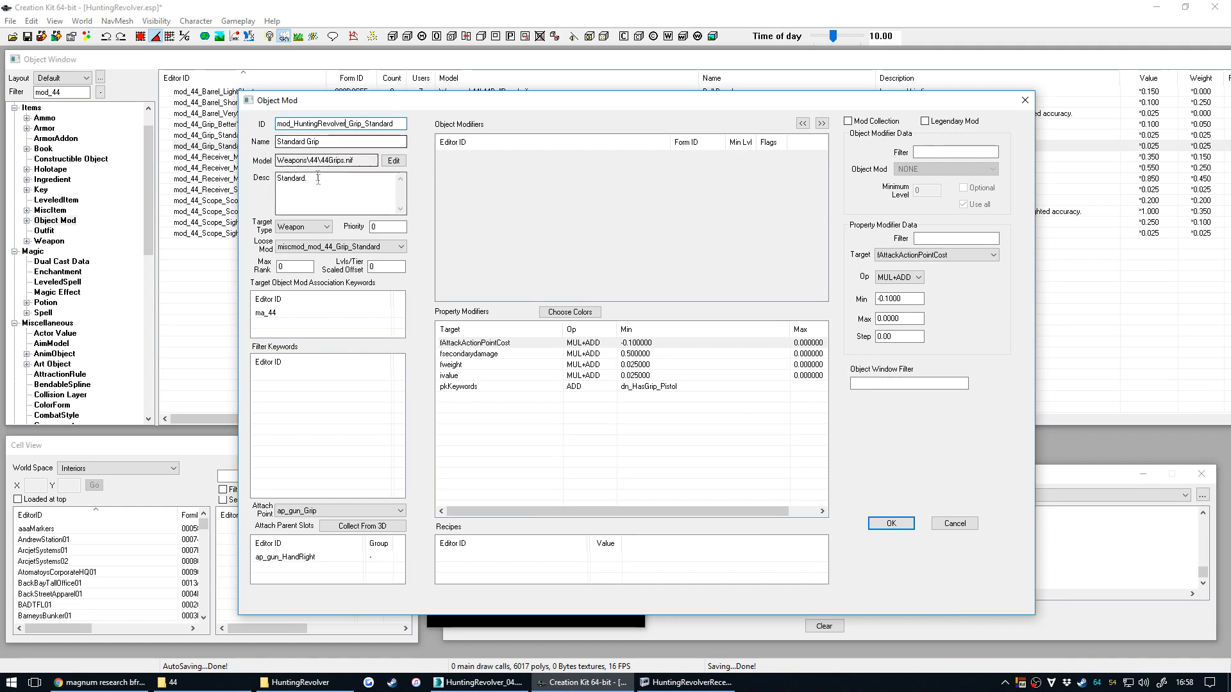
pyautogui.click(394, 160)
pyautogui.doubleClick(436, 107)
pyautogui.press('Delete')
pyautogui.click(873, 321)
# Replace the grip mod's ma_44 association keyword with ma_HuntingRevolver and save it by renaming the existing form.
pyautogui.rightClick(282, 313)
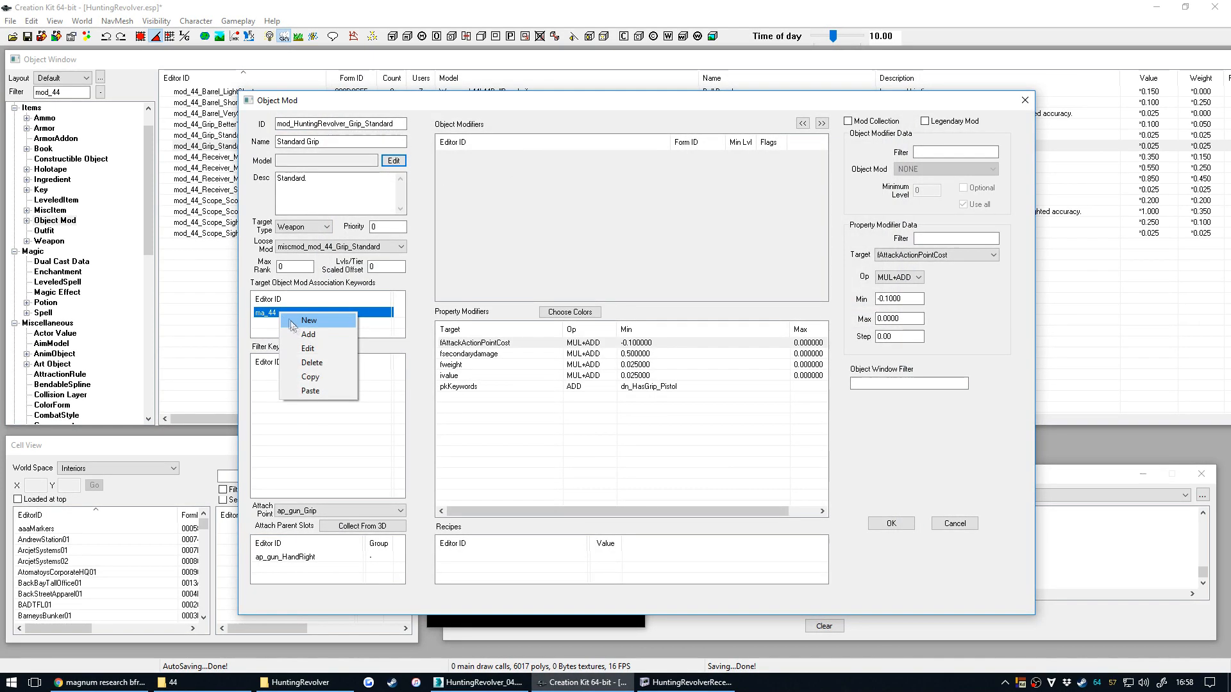
pyautogui.click(301, 363)
pyautogui.rightClick(293, 317)
pyautogui.click(315, 339)
pyautogui.hotkey('ctrl', 'c')
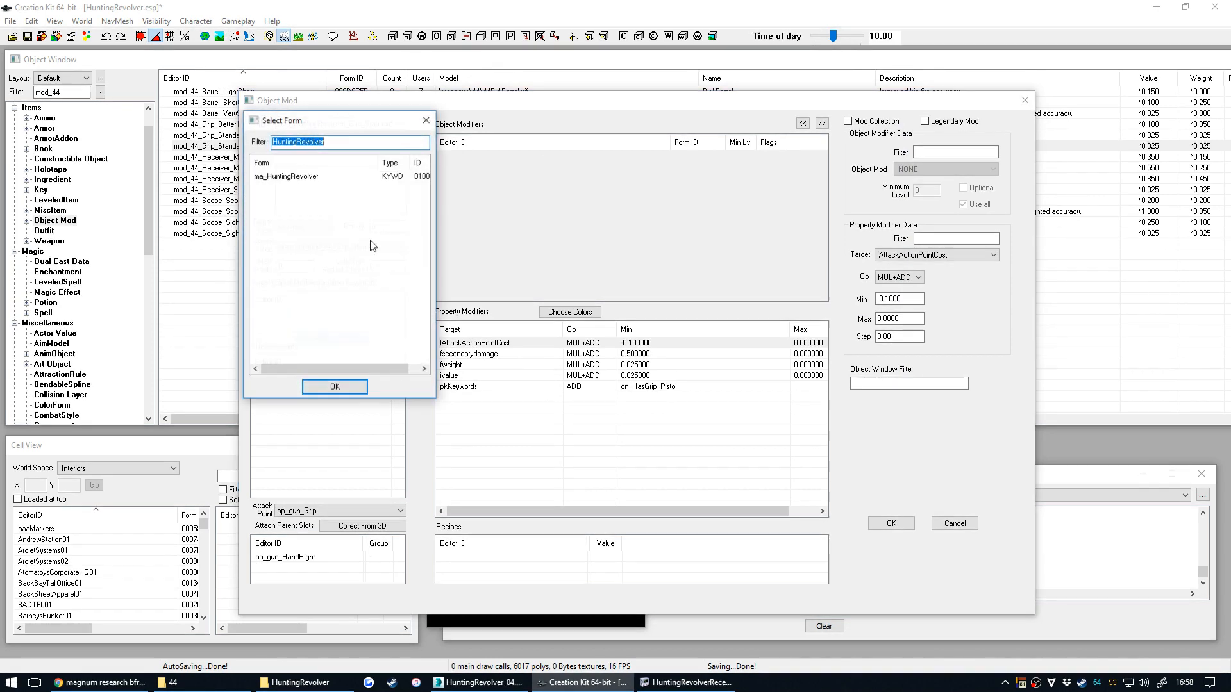
pyautogui.doubleClick(295, 177)
pyautogui.click(336, 141)
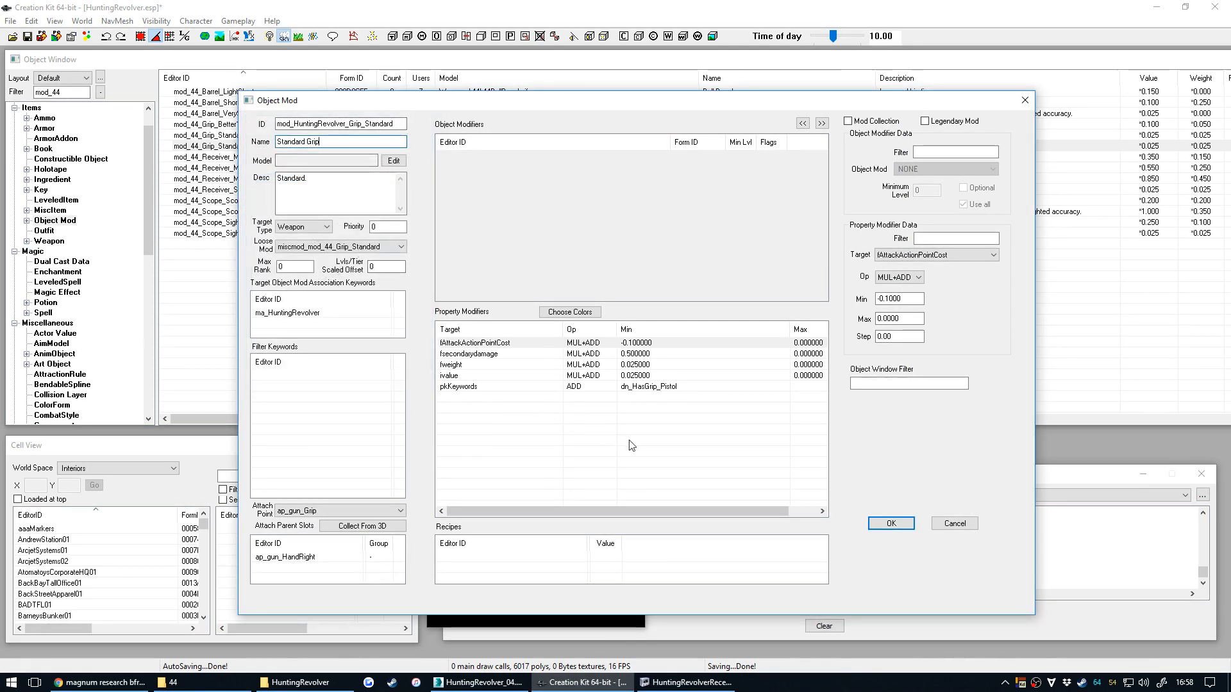
pyautogui.click(891, 523)
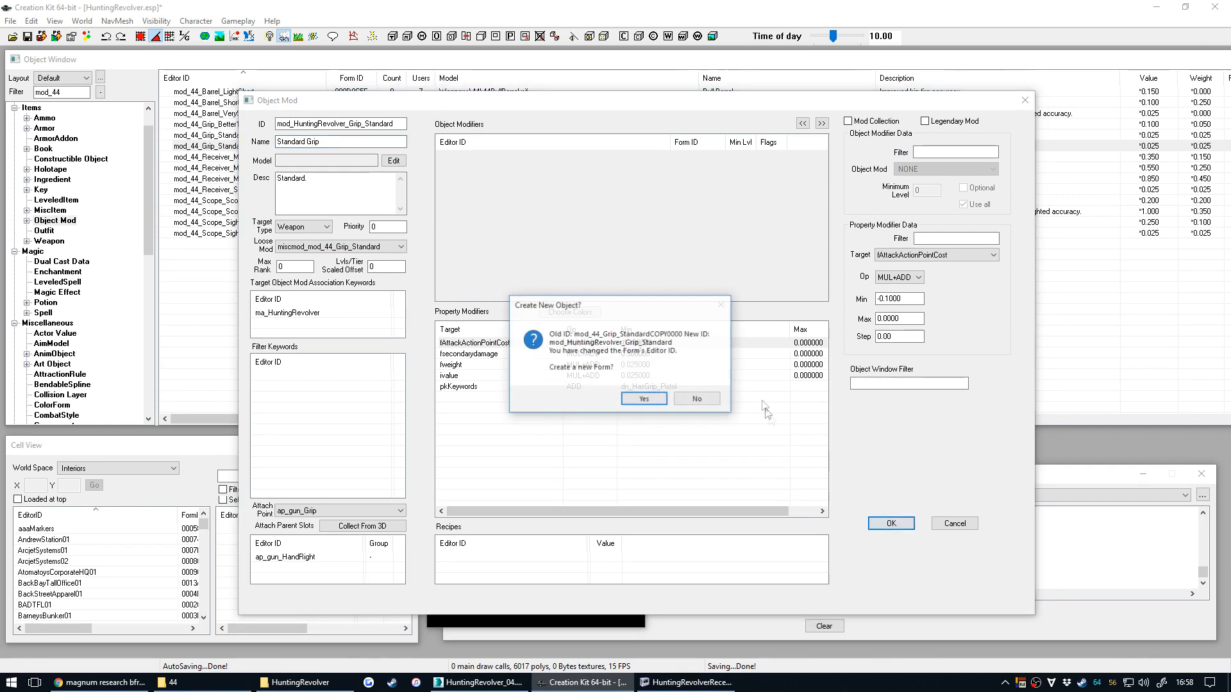
pyautogui.click(665, 389)
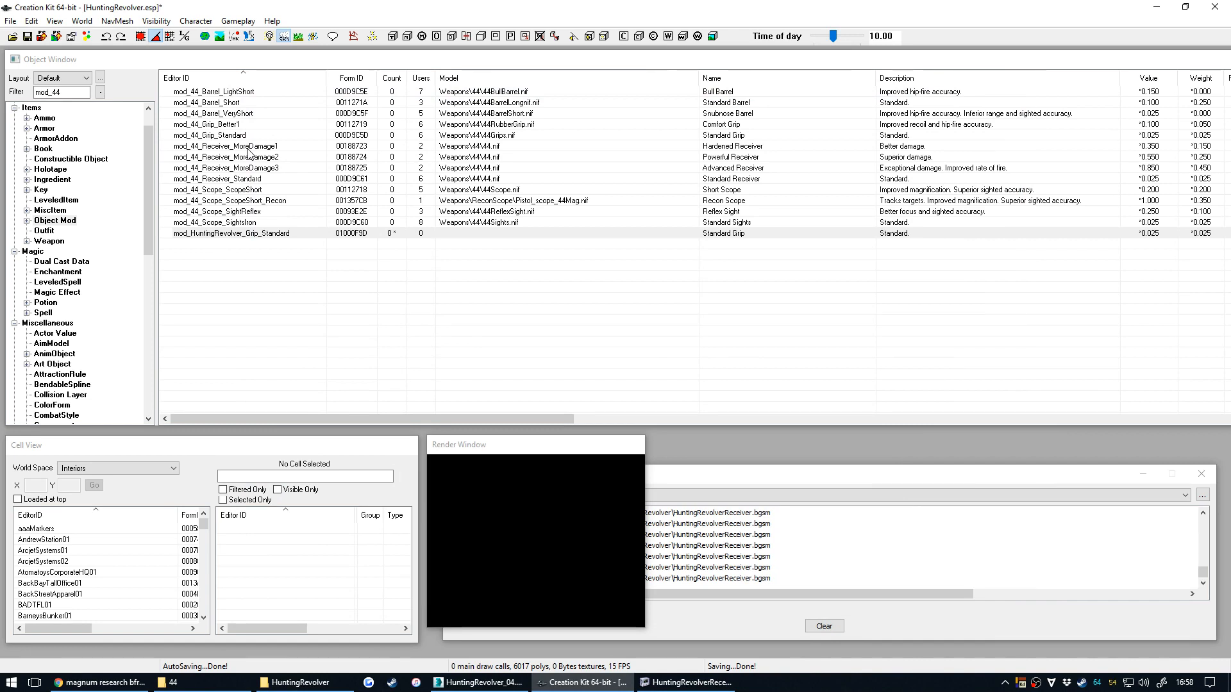
# Duplicate the mod_44_Scope_SightsIron object mod and open the copy for editing.
pyautogui.click(247, 223)
pyautogui.rightClick(248, 223)
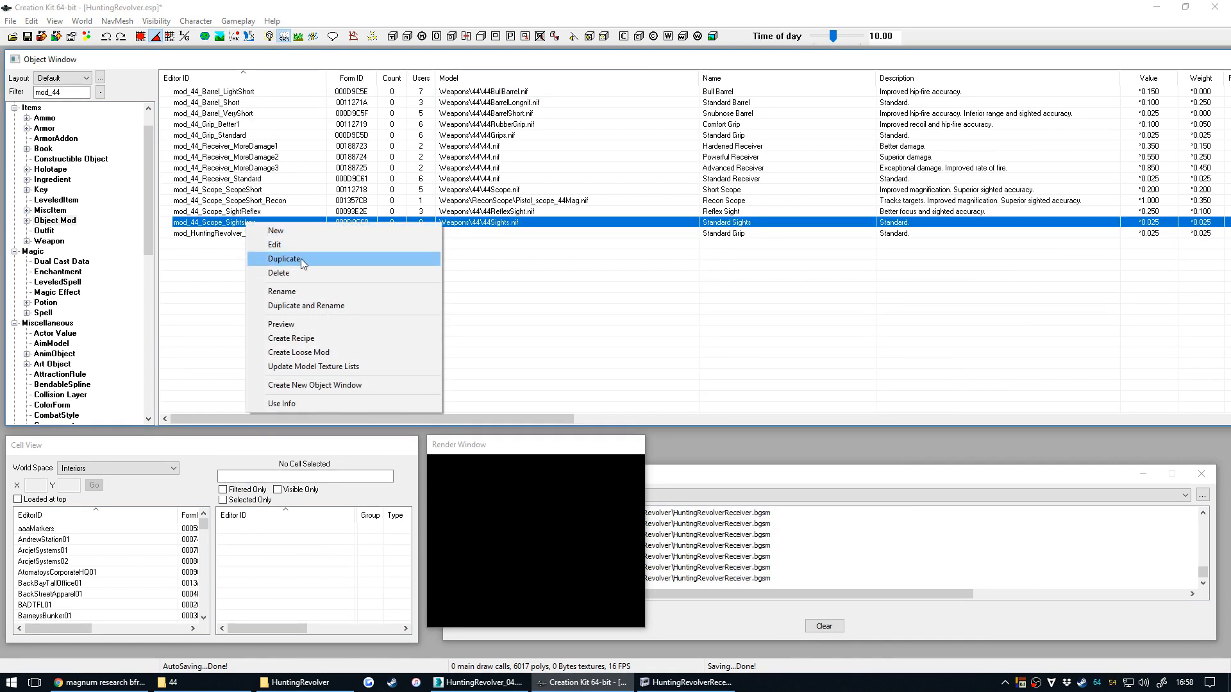
pyautogui.click(301, 259)
pyautogui.rightClick(250, 235)
pyautogui.click(325, 254)
# Change the sights copy's ID to mod_HuntingRevolver_Scope_SightsIron.
pyautogui.moveTo(398, 125); pyautogui.dragTo(360, 130)
pyautogui.press('BackSpace')
pyautogui.click(336, 143)
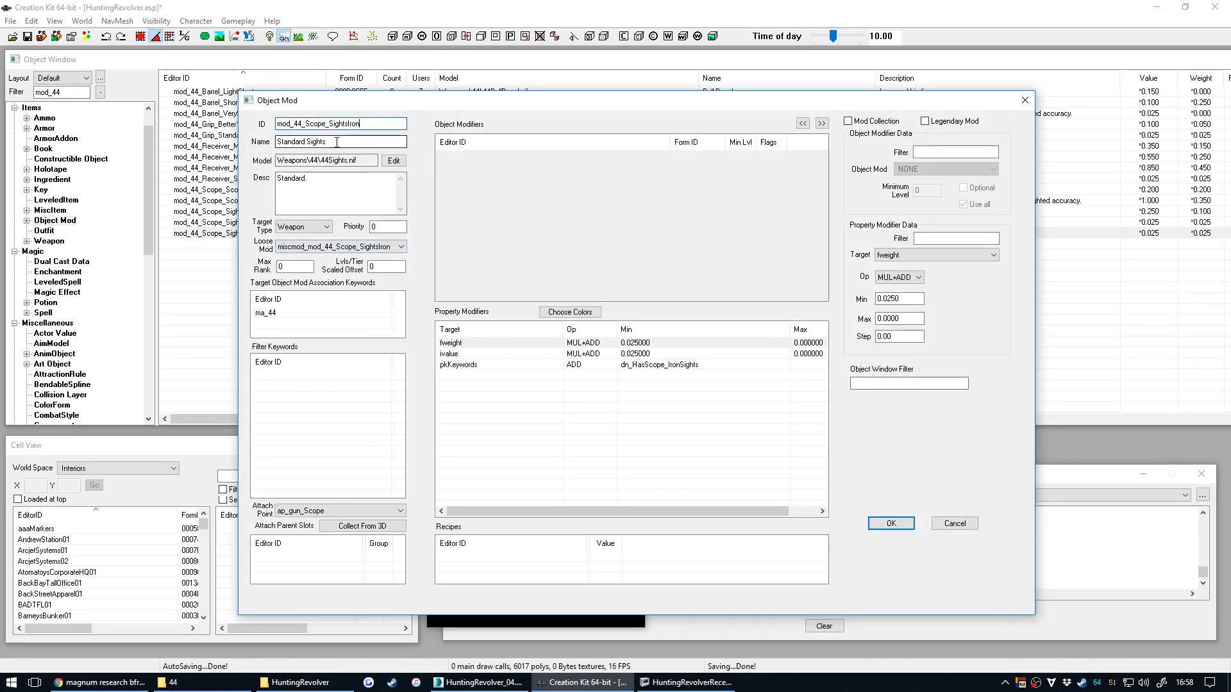
pyautogui.moveTo(295, 124); pyautogui.dragTo(302, 124)
pyautogui.hotkey('ctrl', 'v')
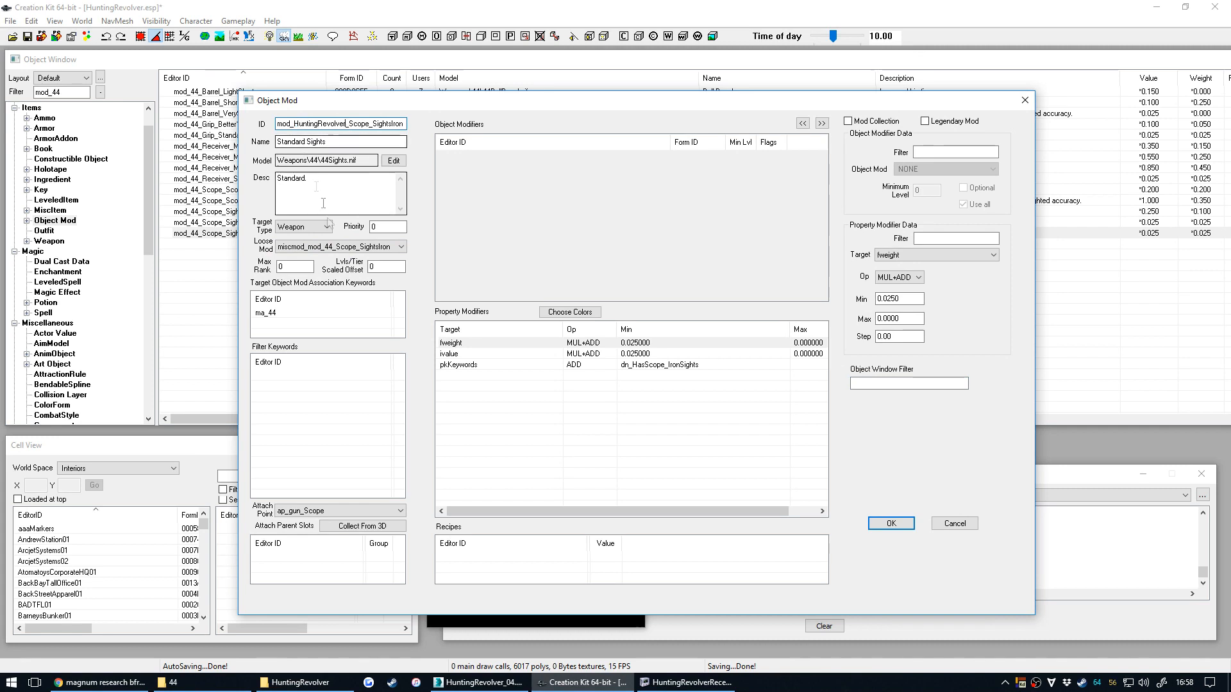
# Replace the ma_44 association keyword with ma_HuntingRevolver in the mod_HuntingRevolver_Scope_SightsIron object mod.
pyautogui.rightClick(275, 312)
pyautogui.click(310, 363)
pyautogui.rightClick(299, 323)
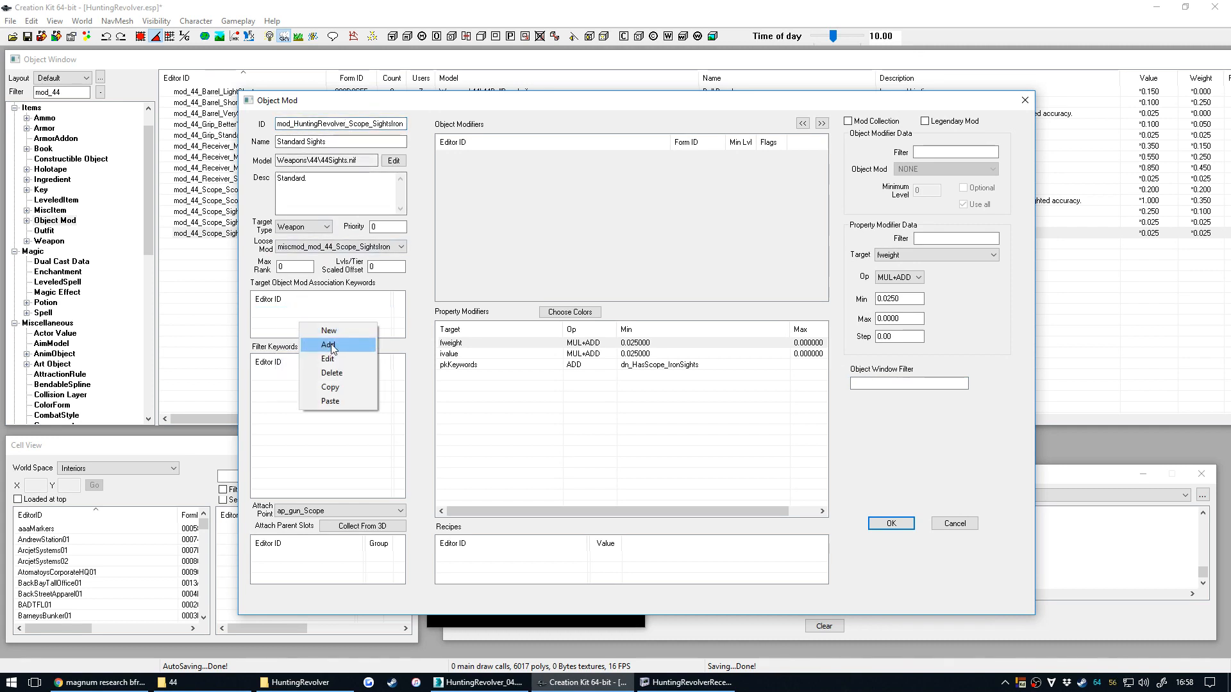
pyautogui.click(328, 347)
pyautogui.hotkey('ctrl', 'c')
pyautogui.click(305, 178)
pyautogui.click(335, 386)
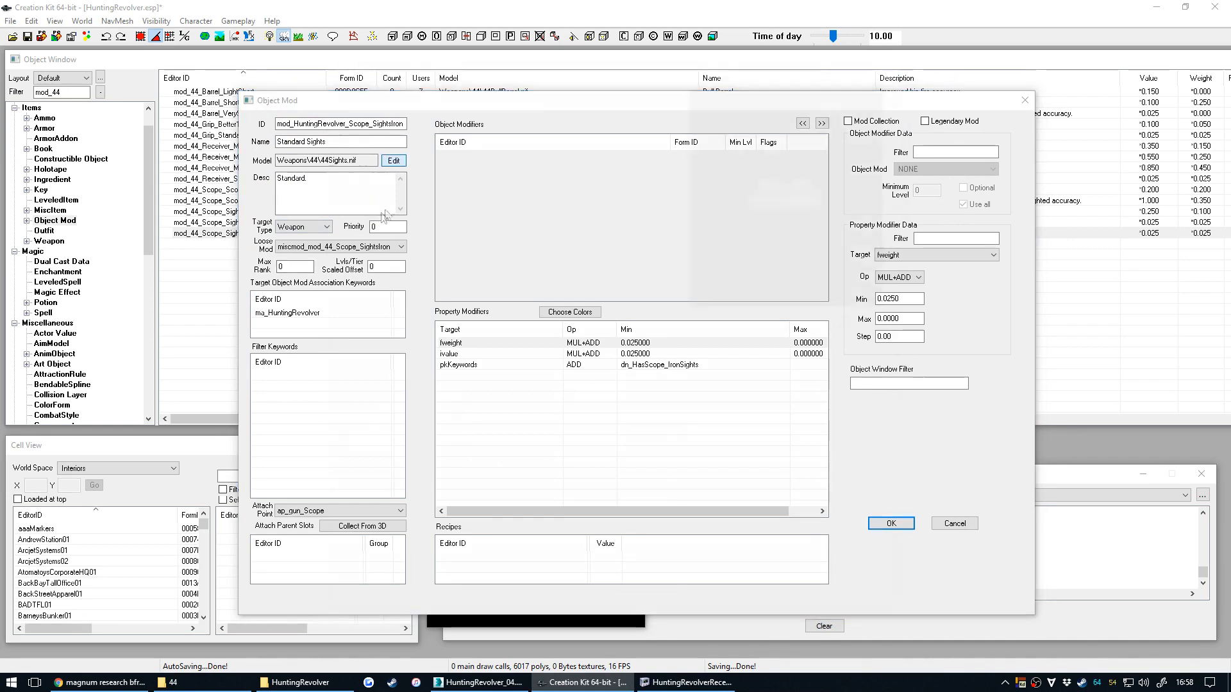
# Clear the sights mod's model file and save the mod by renaming the existing form.
pyautogui.moveTo(420, 107); pyautogui.dragTo(259, 116)
pyautogui.press('BackSpace')
pyautogui.click(873, 323)
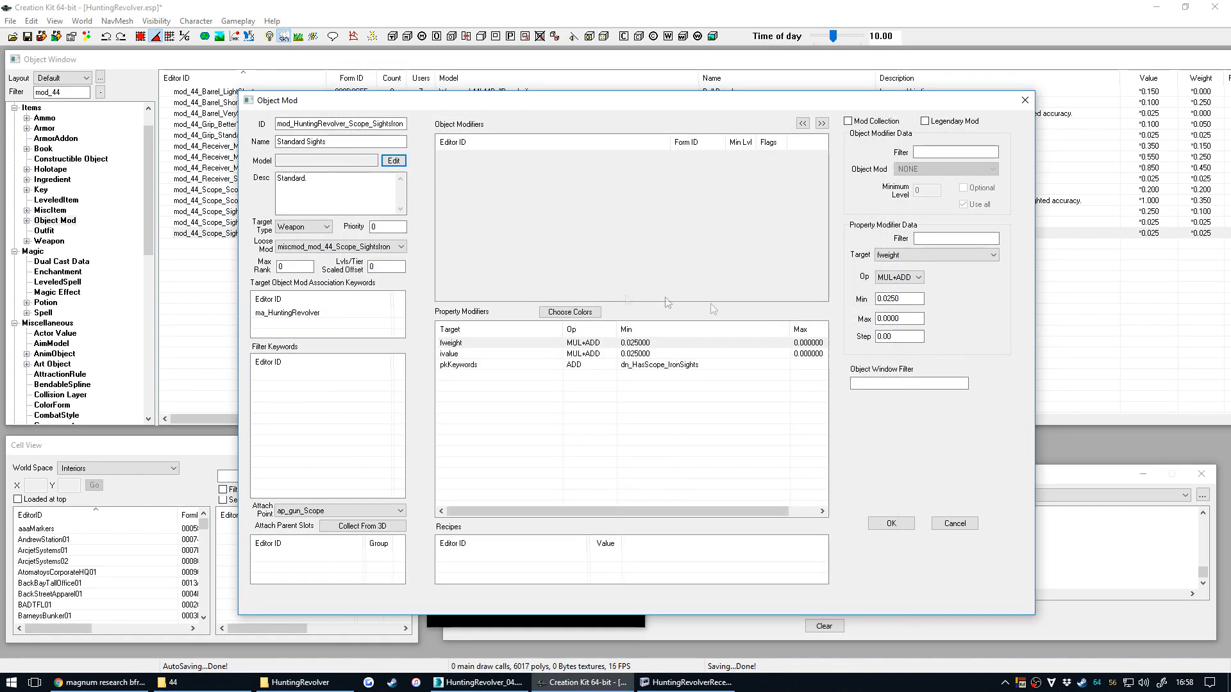
pyautogui.click(891, 523)
pyautogui.click(660, 386)
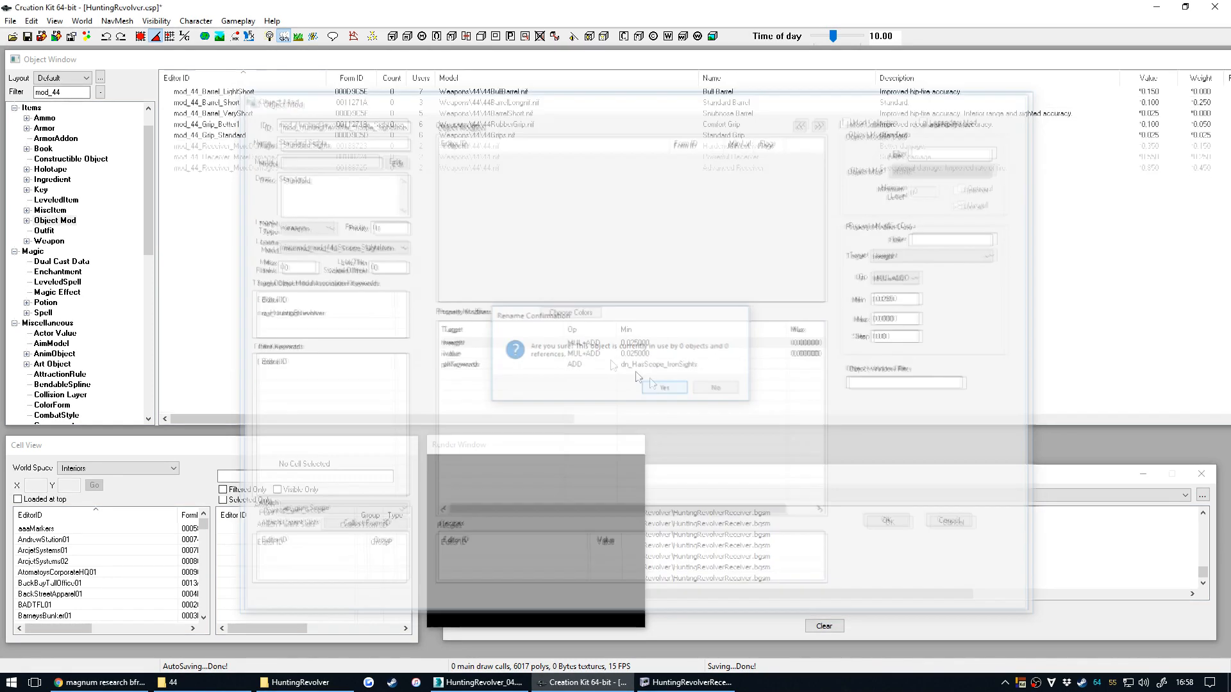
# Open the HuntingRevolver weapon record and its object template.
pyautogui.click(52, 239)
pyautogui.doubleClick(66, 92)
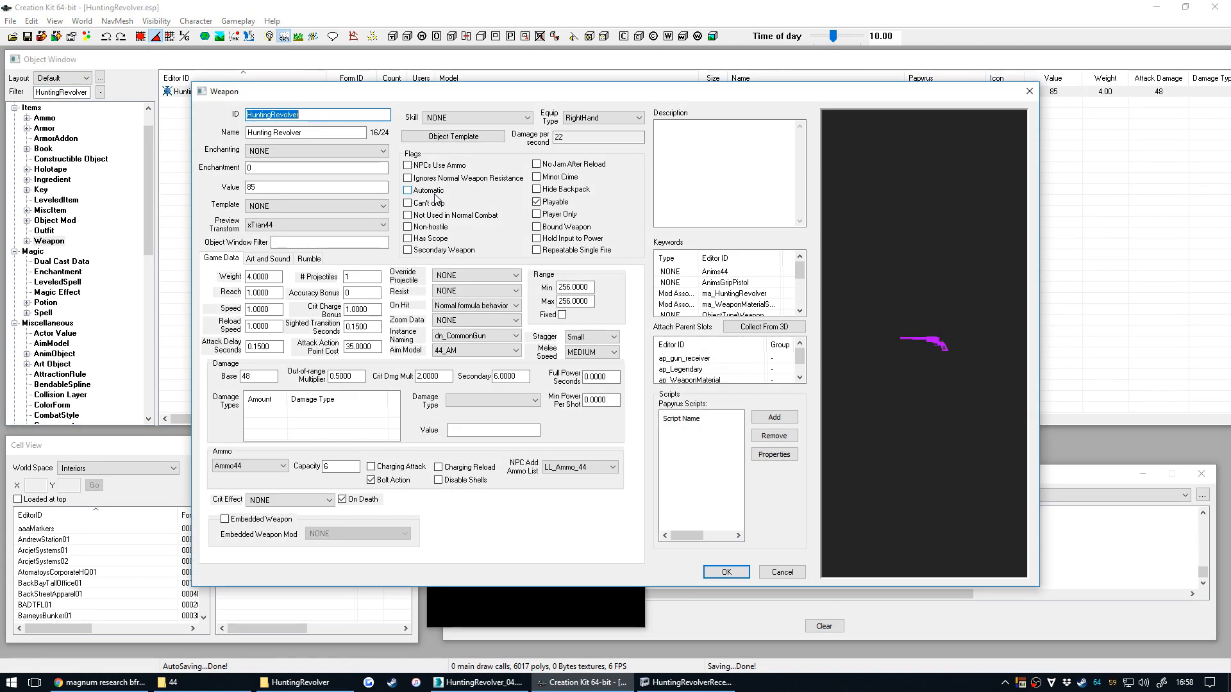
pyautogui.click(458, 136)
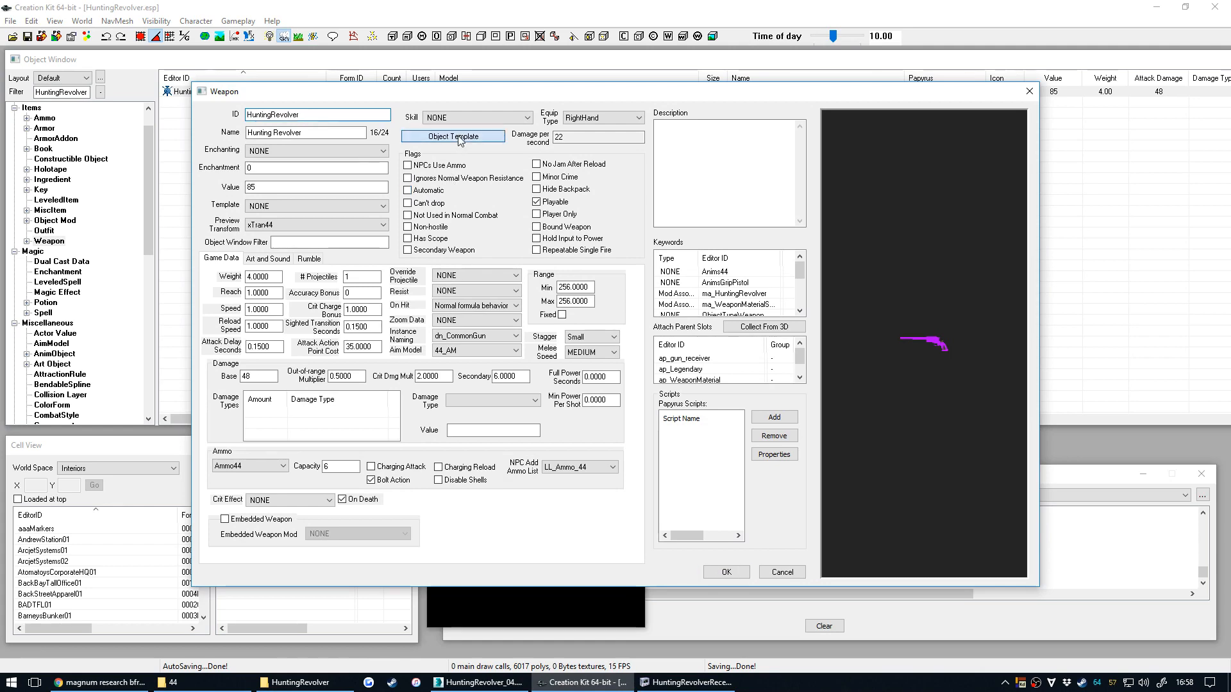
pyautogui.click(708, 366)
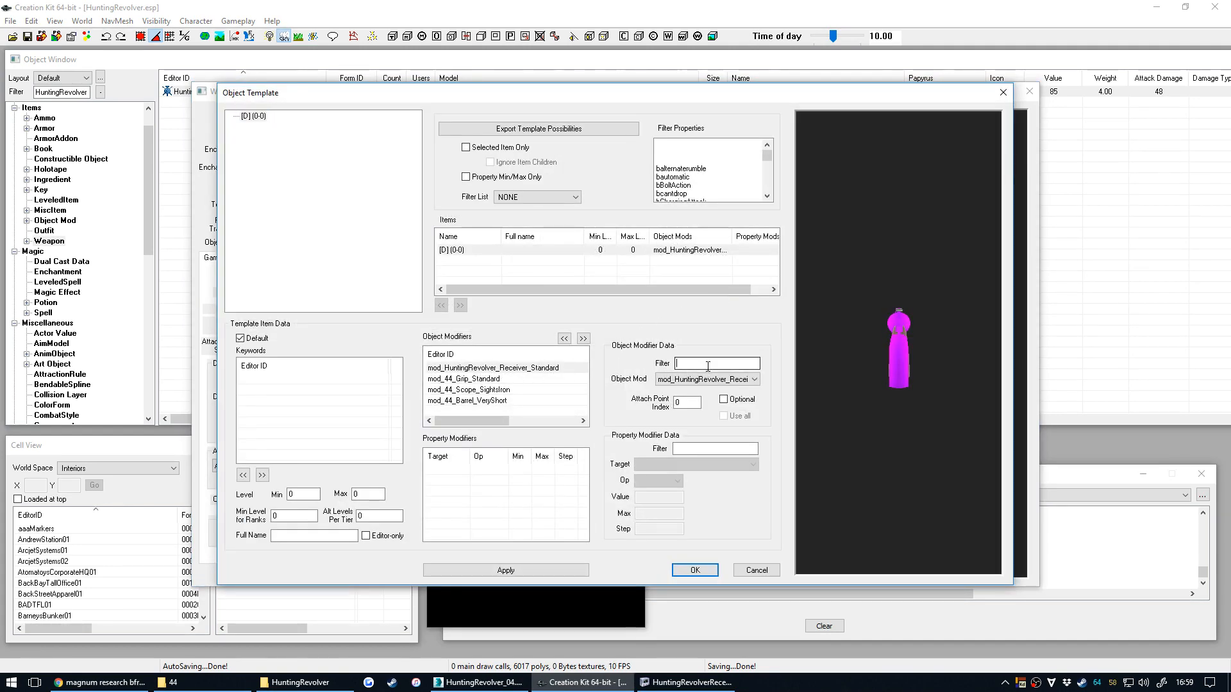
# Replace mod_44_Grip_Standard in the object modifiers with mod_HuntingRevolver_Grip_Standard, filtering the available mods by HuntingRevolver.
pyautogui.click(474, 379)
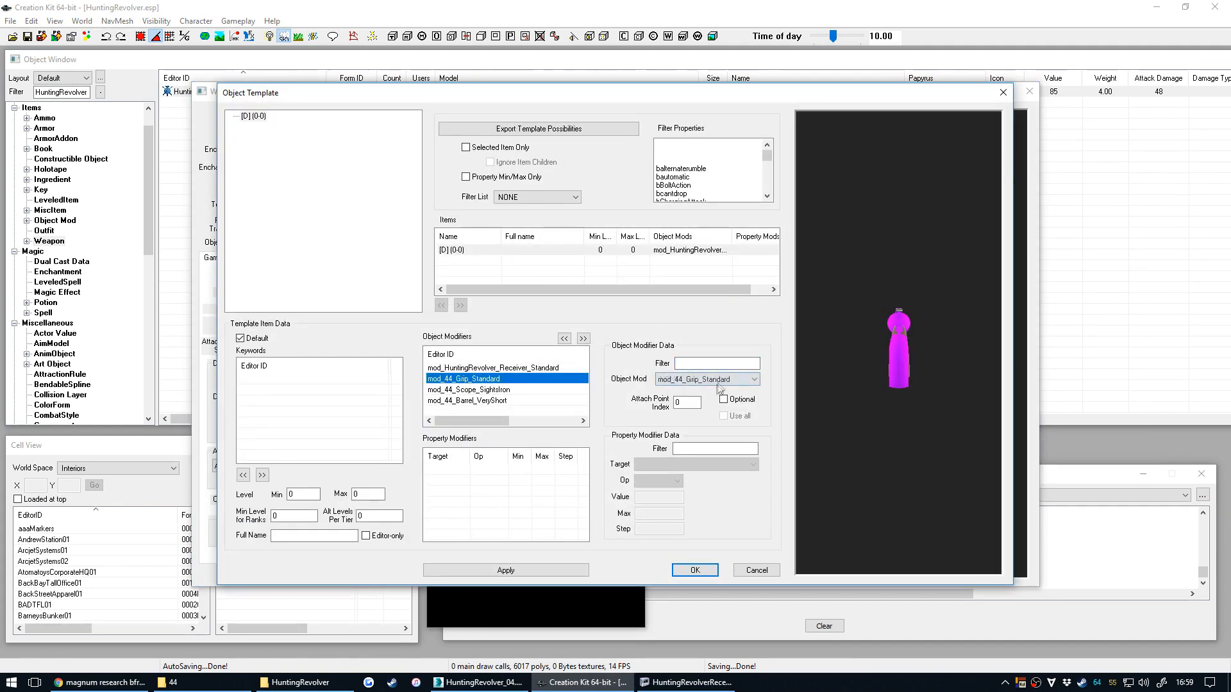
pyautogui.click(723, 380)
pyautogui.click(719, 363)
pyautogui.hotkey('ctrl', 'v')
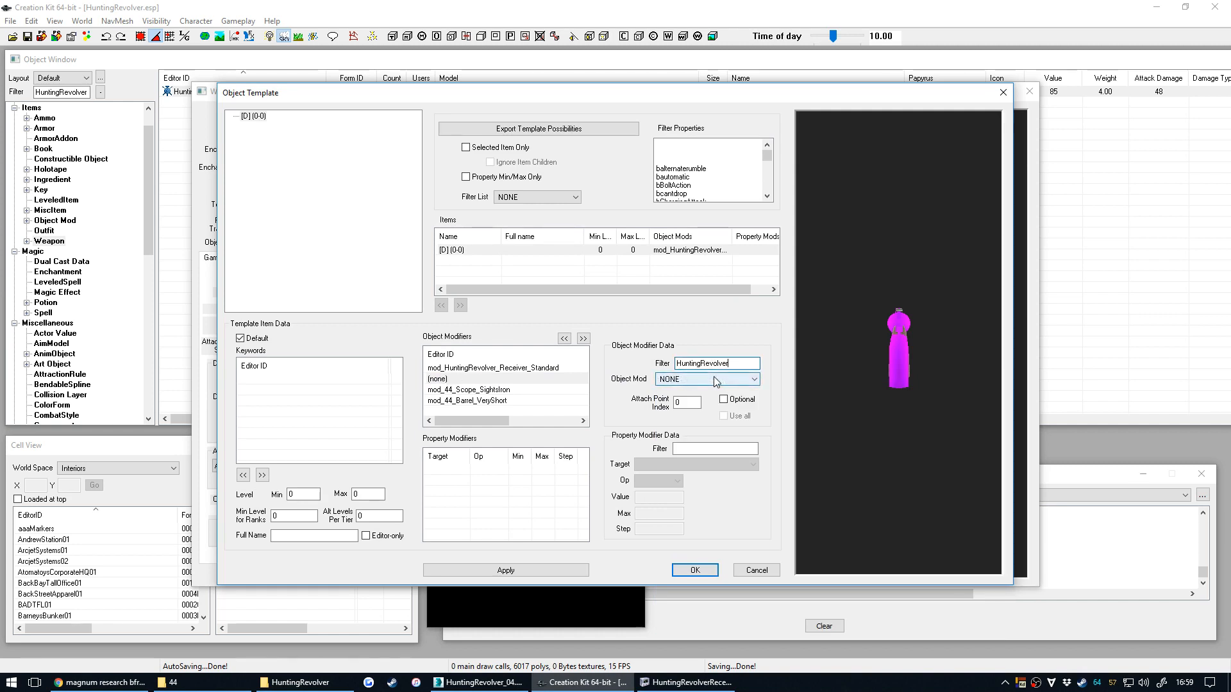
pyautogui.click(715, 381)
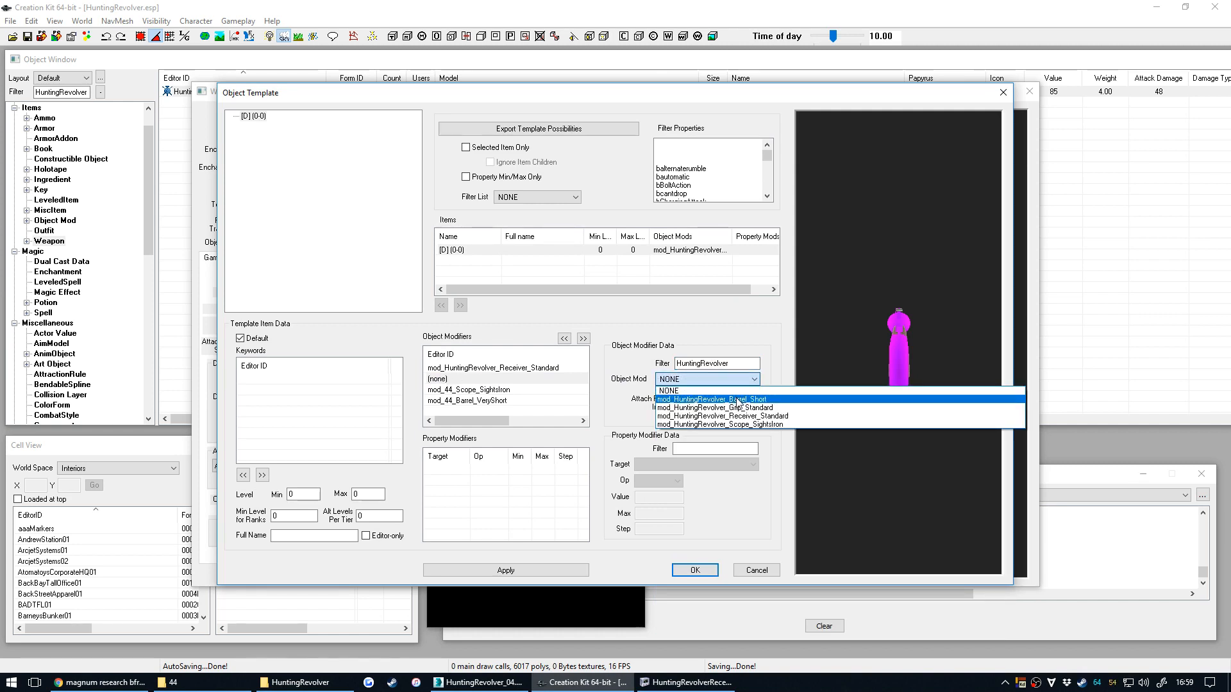
pyautogui.click(737, 408)
# Replace mod_44_Scope_SightsIron in the object modifiers with mod_HuntingRevolver_Scope_SightsIron.
pyautogui.click(509, 382)
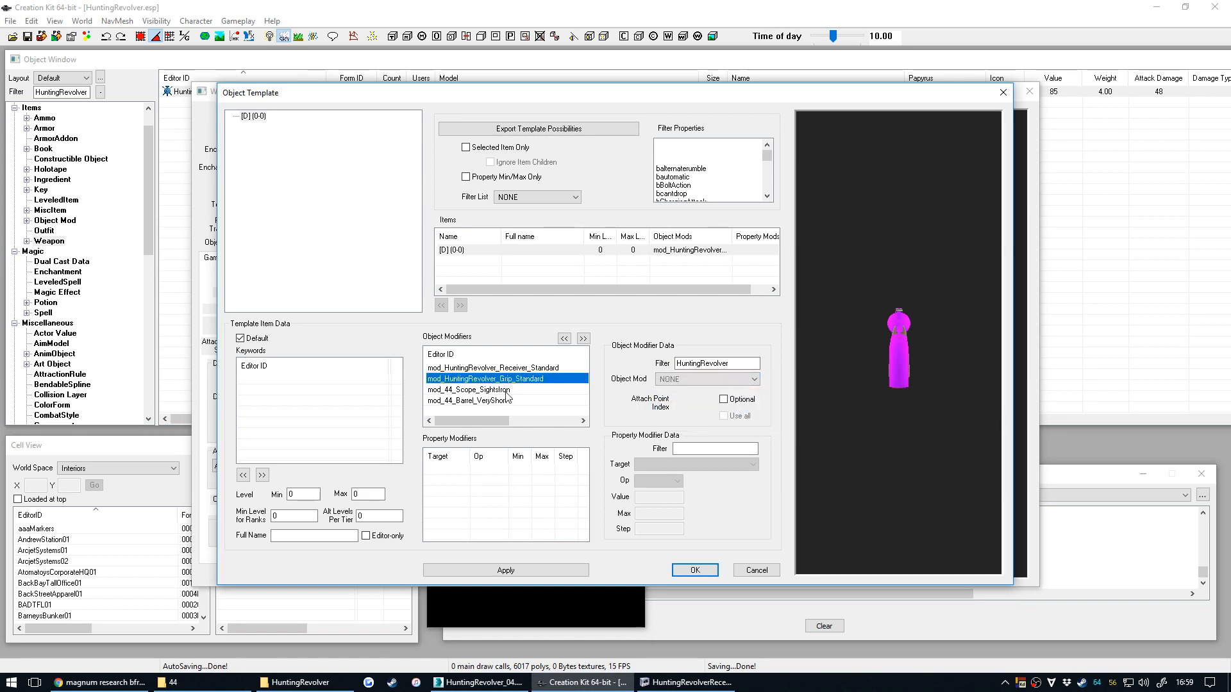
pyautogui.click(504, 392)
pyautogui.click(705, 364)
pyautogui.write('HuntingRevolver')
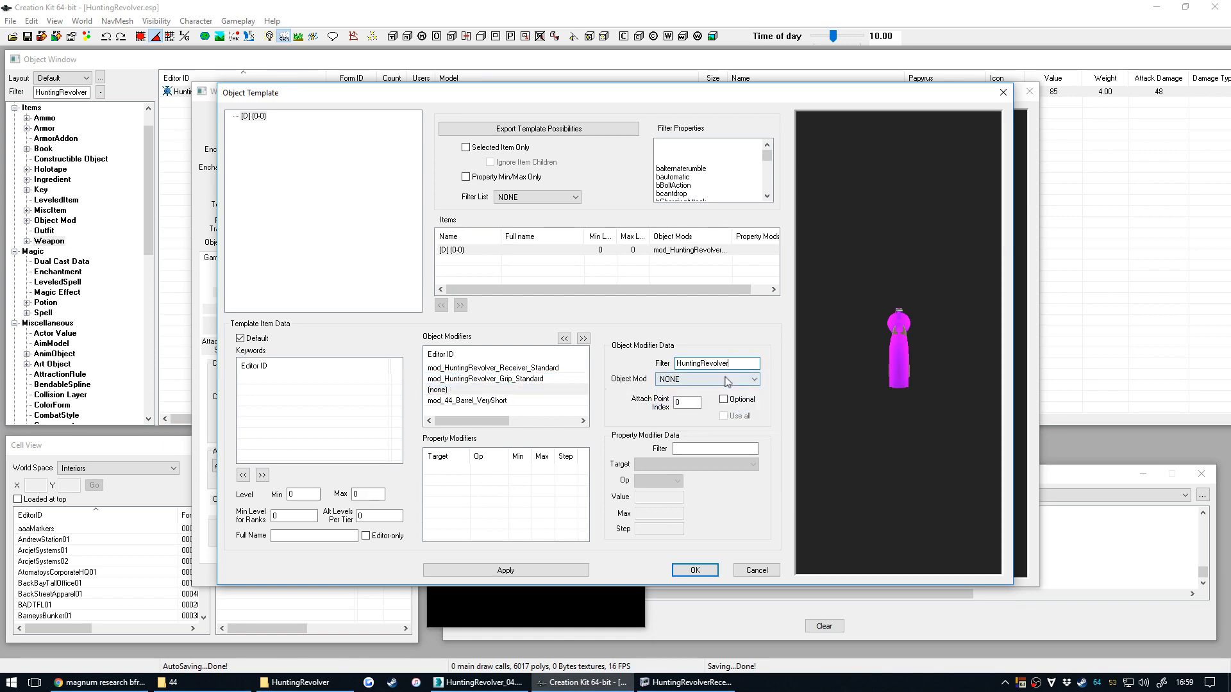
pyautogui.click(727, 381)
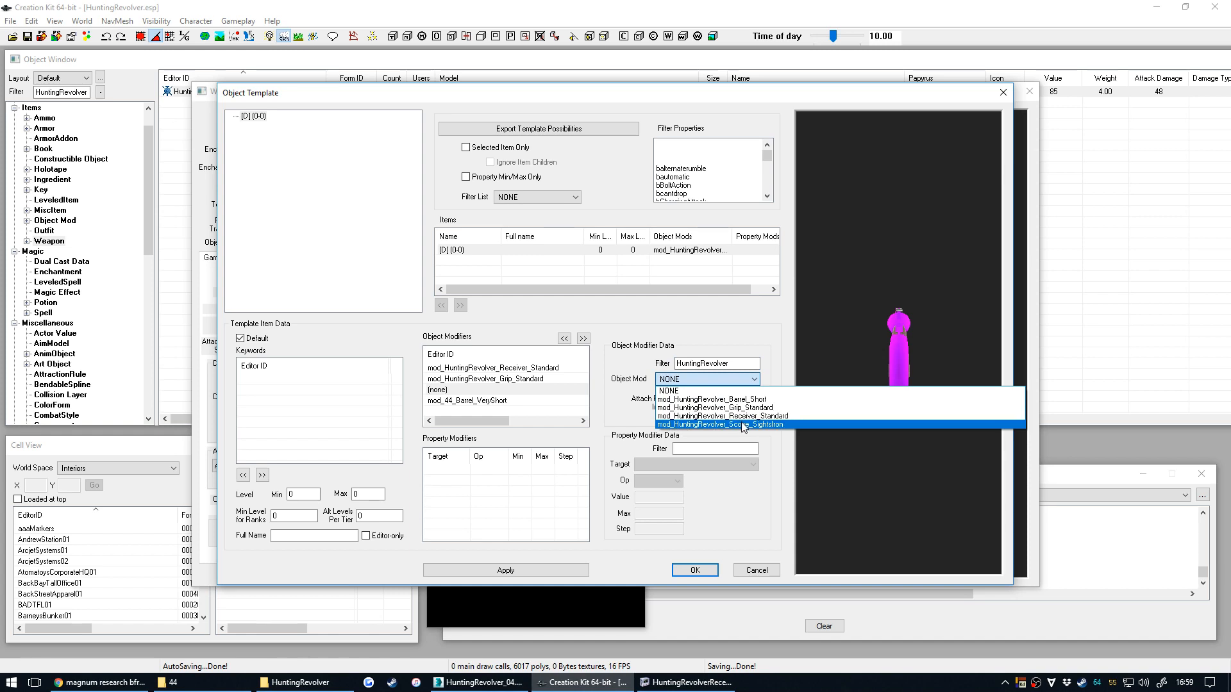
pyautogui.click(742, 425)
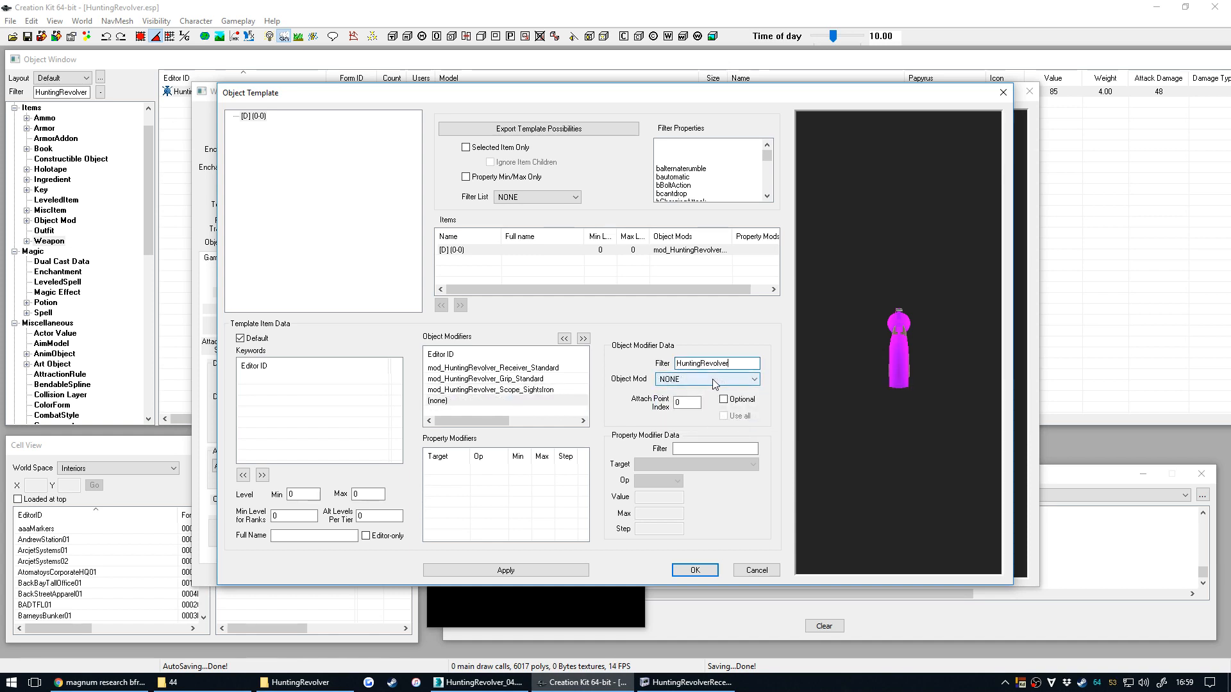
# Replace mod_44_Barrel_VeryShort with mod_HuntingRevolver_Barrel_Short and accept the object template and weapon changes.
pyautogui.click(713, 381)
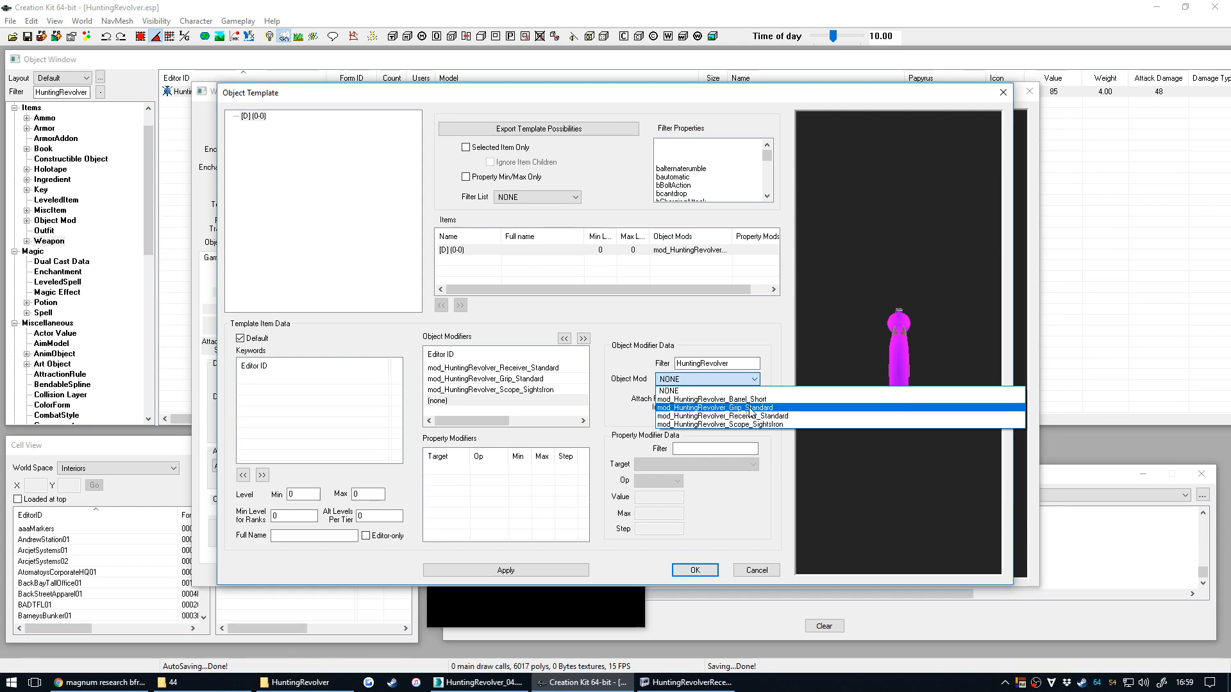
pyautogui.click(712, 399)
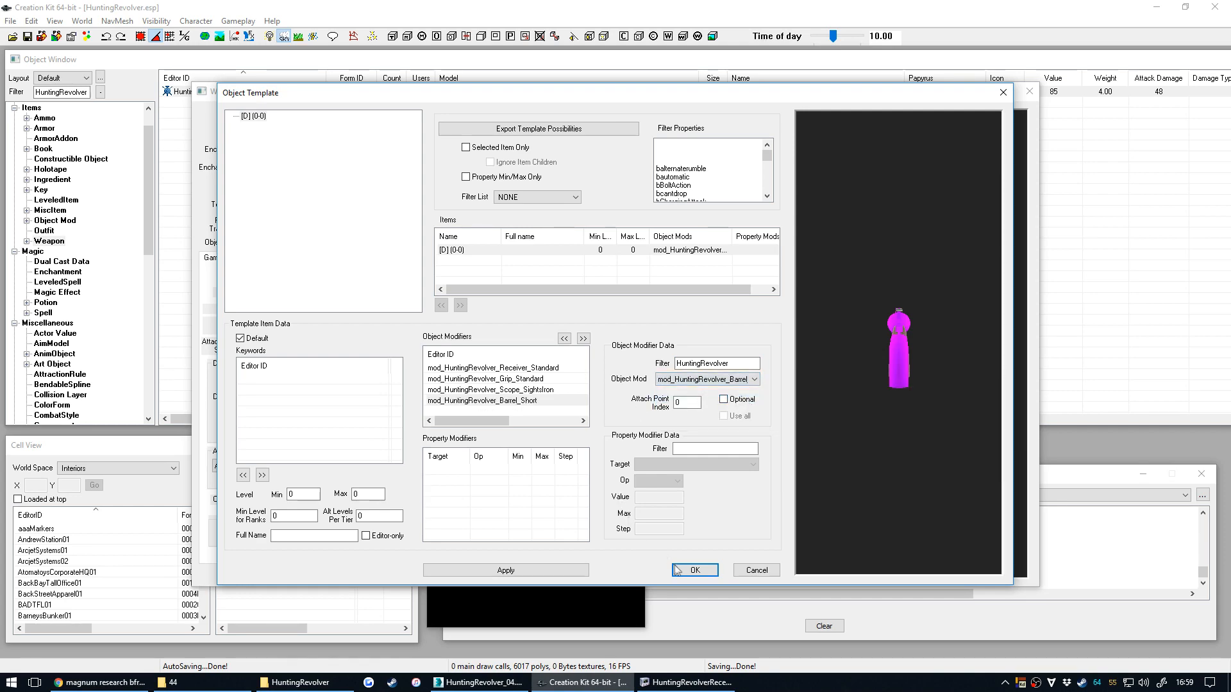
pyautogui.click(685, 568)
pyautogui.click(725, 572)
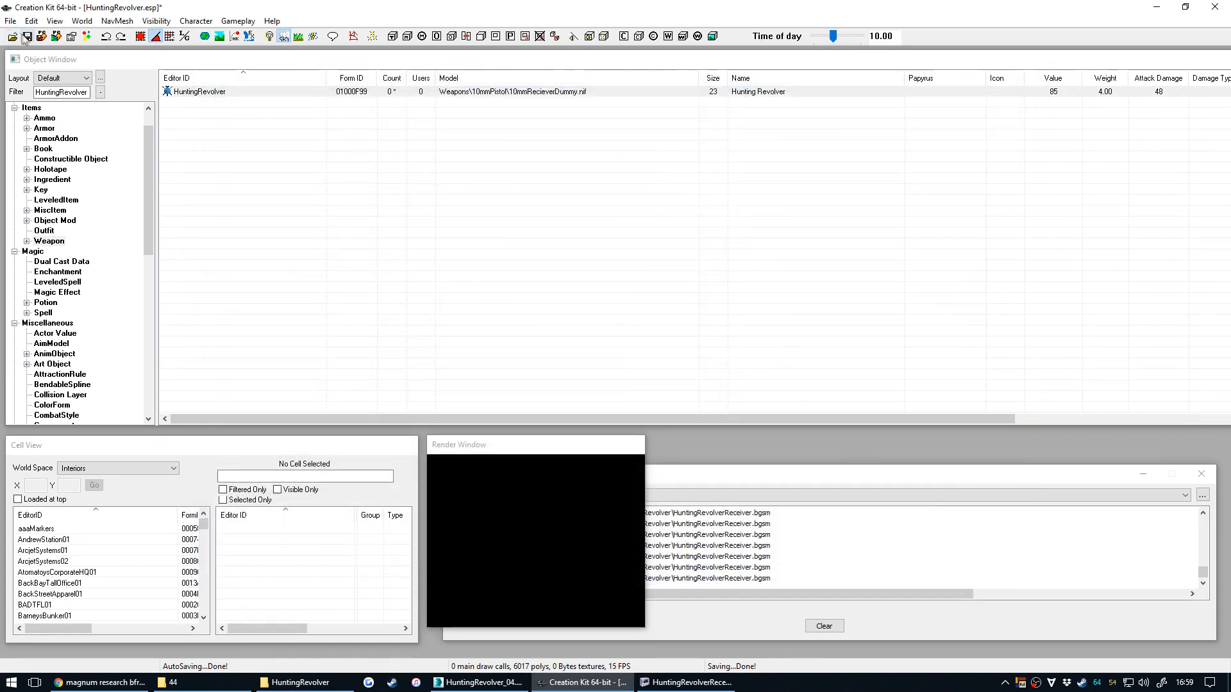
# Preview the HuntingRevolver weapon and inspect its assembled model from the side.
pyautogui.rightClick(239, 96)
pyautogui.click(263, 191)
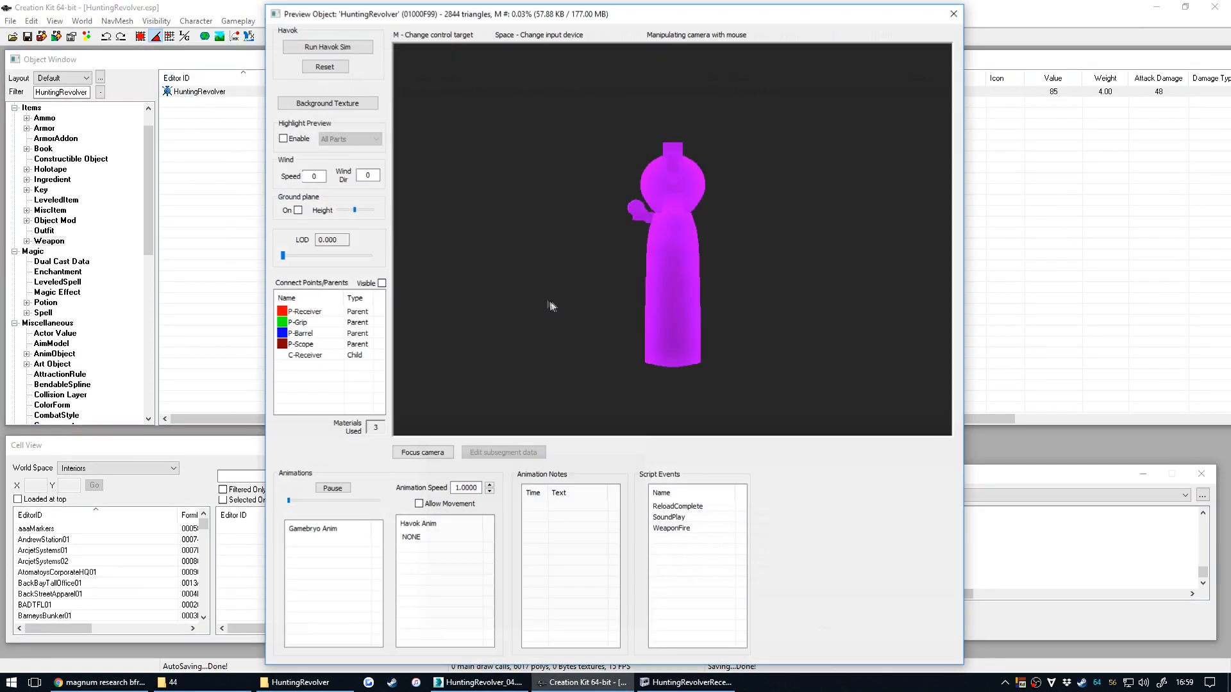
pyautogui.moveTo(737, 321)
pyautogui.mouseDown()
pyautogui.moveTo(895, 384)
pyautogui.moveTo(714, 385)
pyautogui.moveTo(513, 310)
pyautogui.moveTo(439, 313)
pyautogui.moveTo(734, 338)
pyautogui.moveTo(1164, 333)
pyautogui.moveTo(476, 318)
pyautogui.moveTo(714, 351)
pyautogui.moveTo(715, 313)
pyautogui.mouseUp()
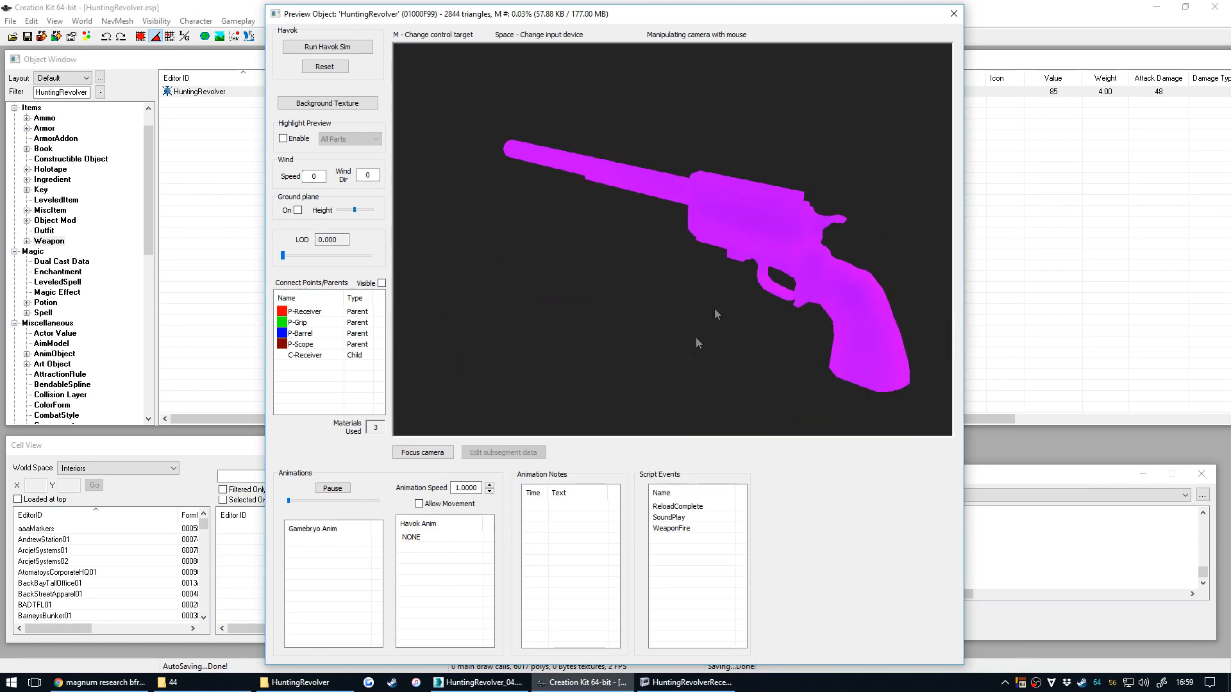
pyautogui.click(951, 12)
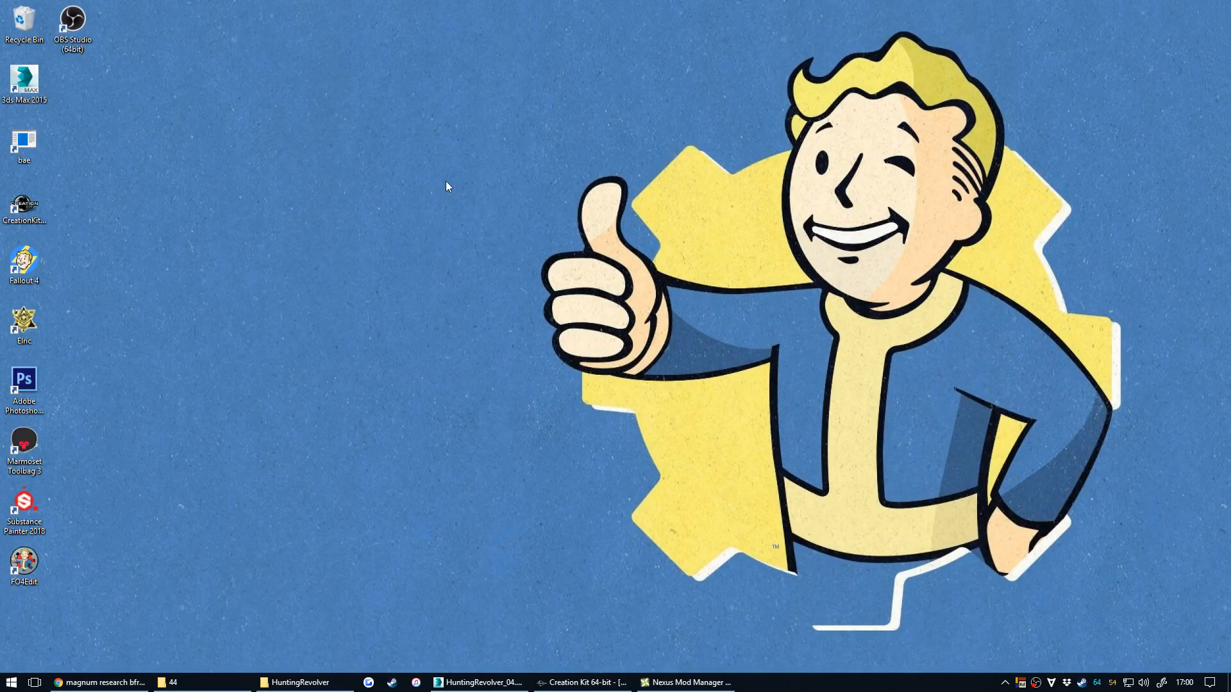
# Enable the HuntingRevolver.esp plugin in Nexus Mod Manager and launch Fallout 4.
pyautogui.click(666, 683)
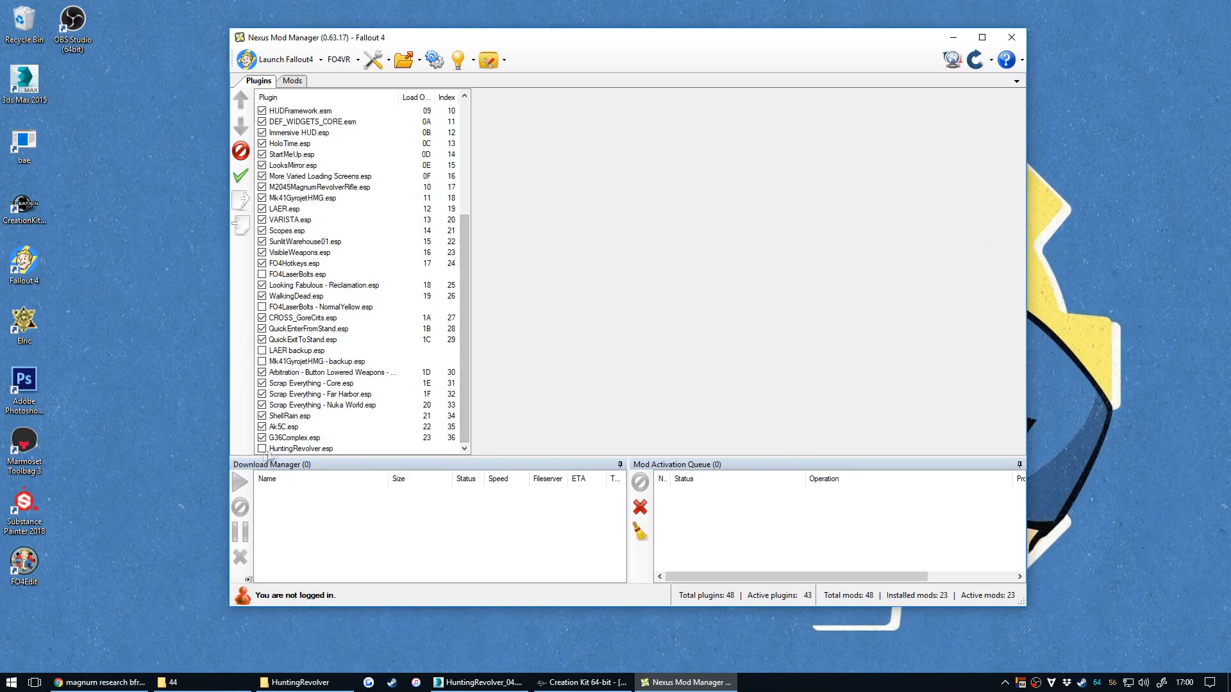
pyautogui.click(305, 448)
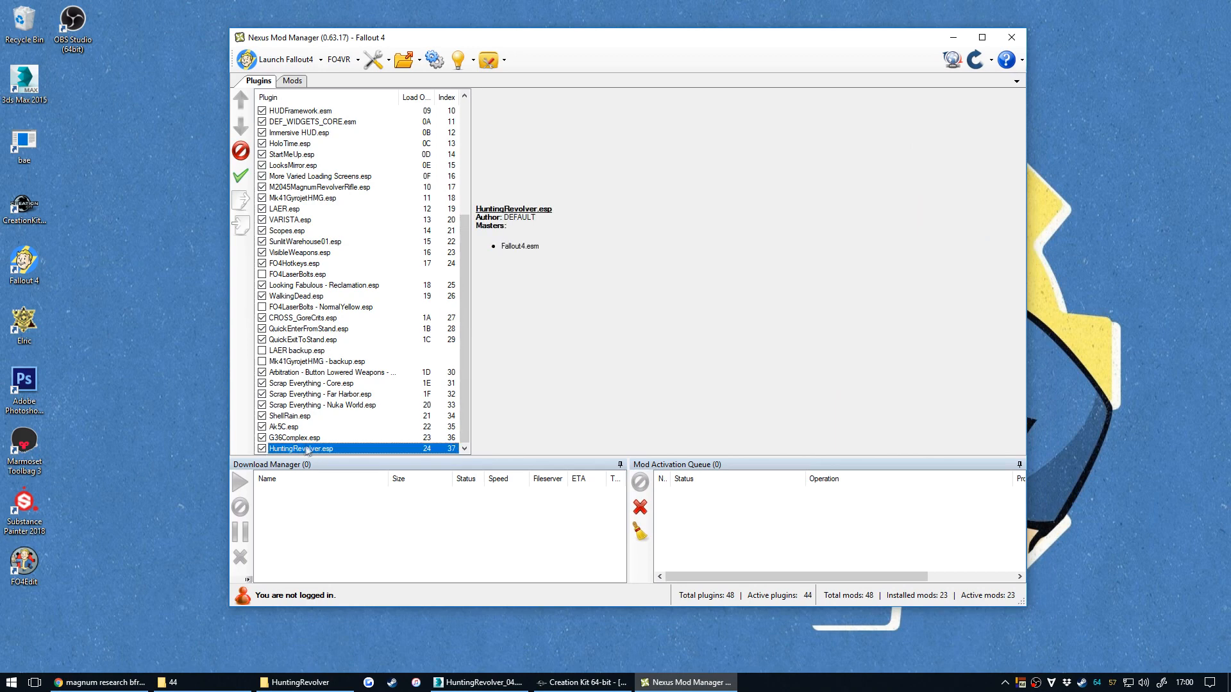
pyautogui.click(1011, 37)
pyautogui.doubleClick(36, 259)
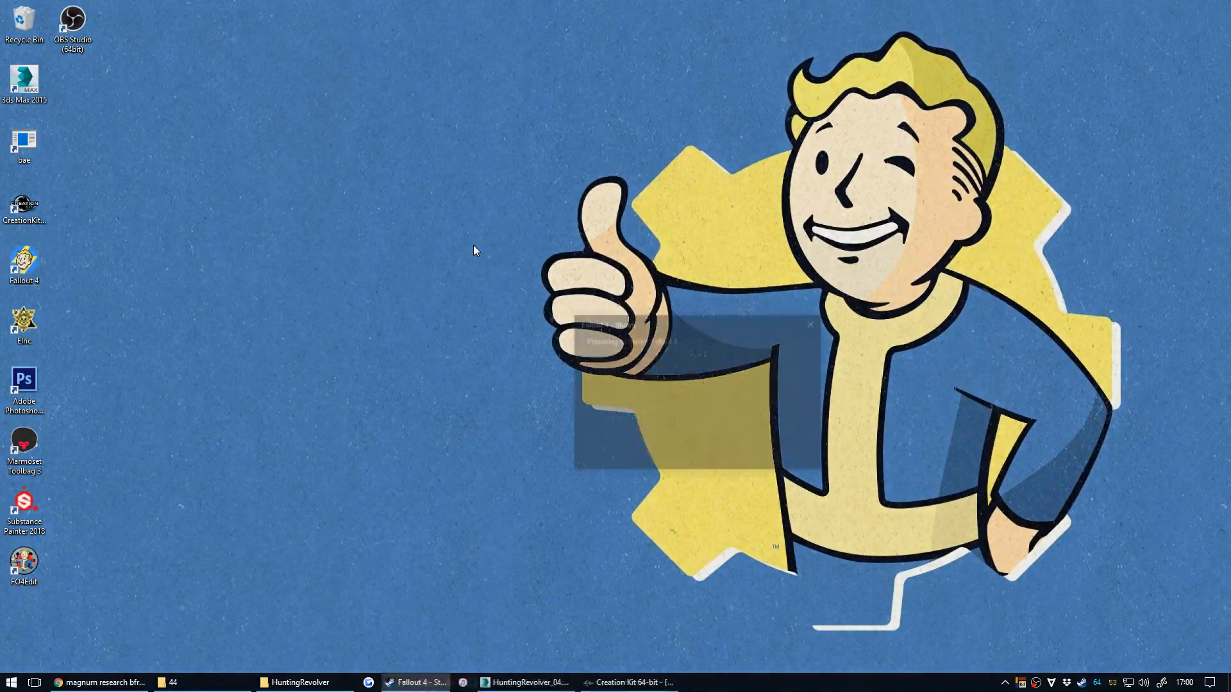